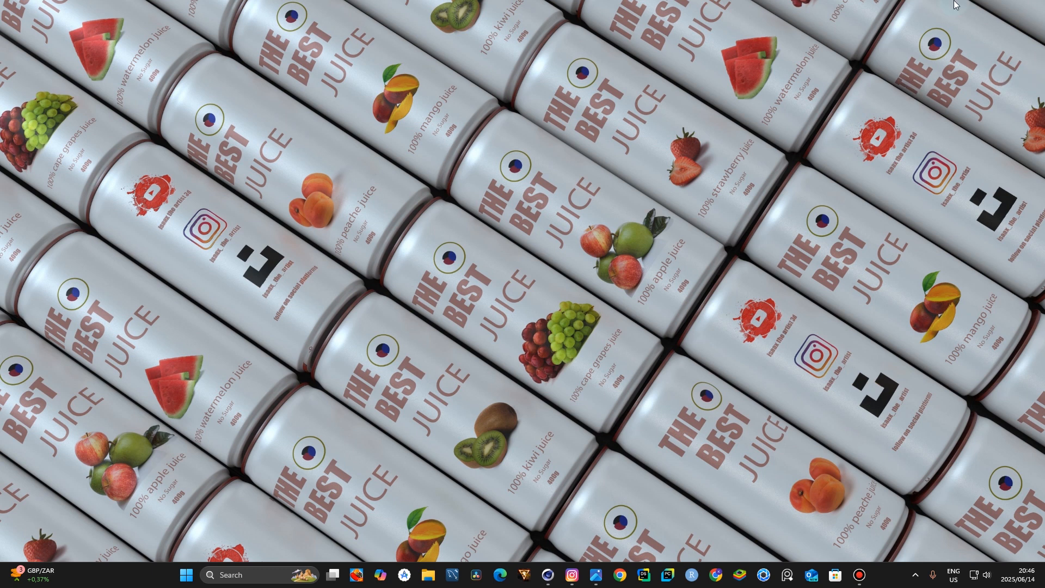
# Switch to Instagram and view the front and angled radio render posts on the profile, closing the app when finished
pyautogui.click(572, 574)
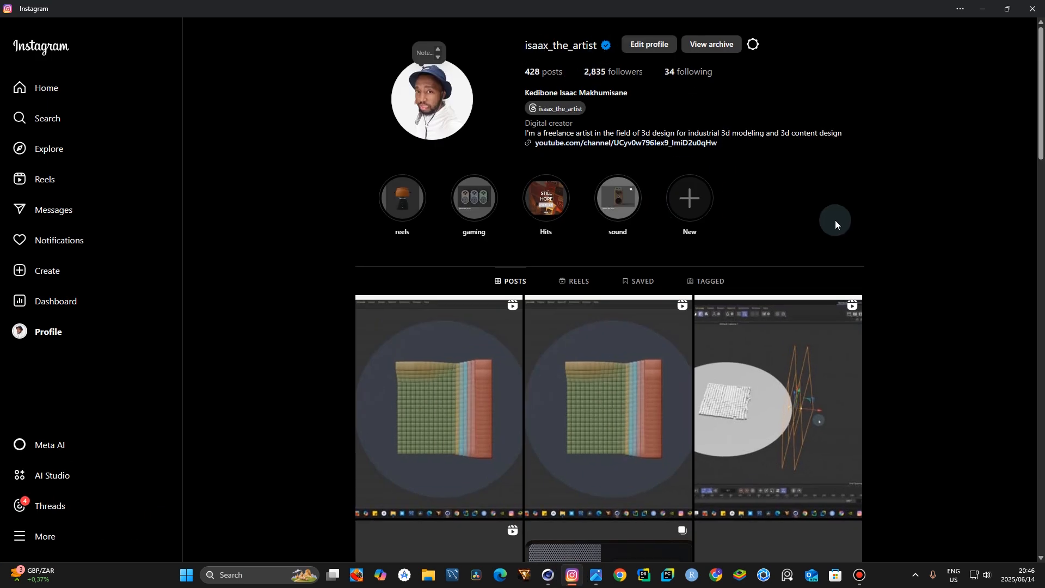
pyautogui.scroll(-7, 874, 210)
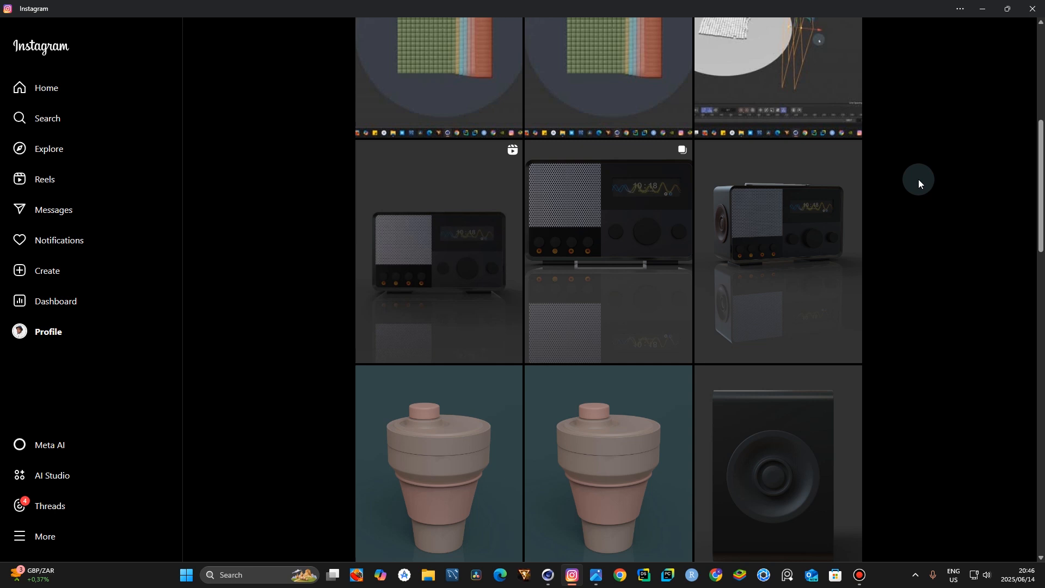
pyautogui.click(652, 273)
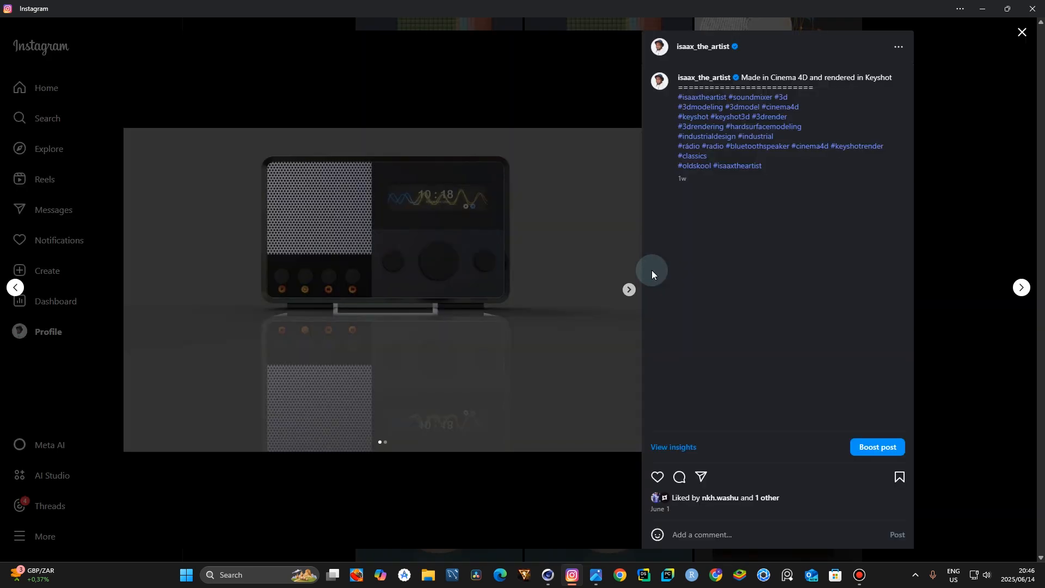
pyautogui.click(1022, 32)
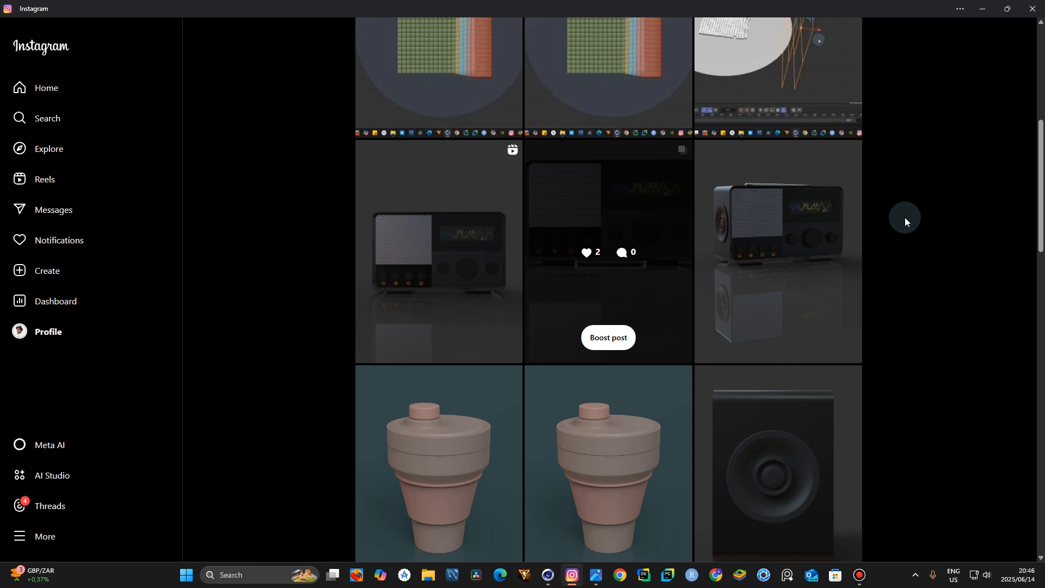
pyautogui.click(811, 261)
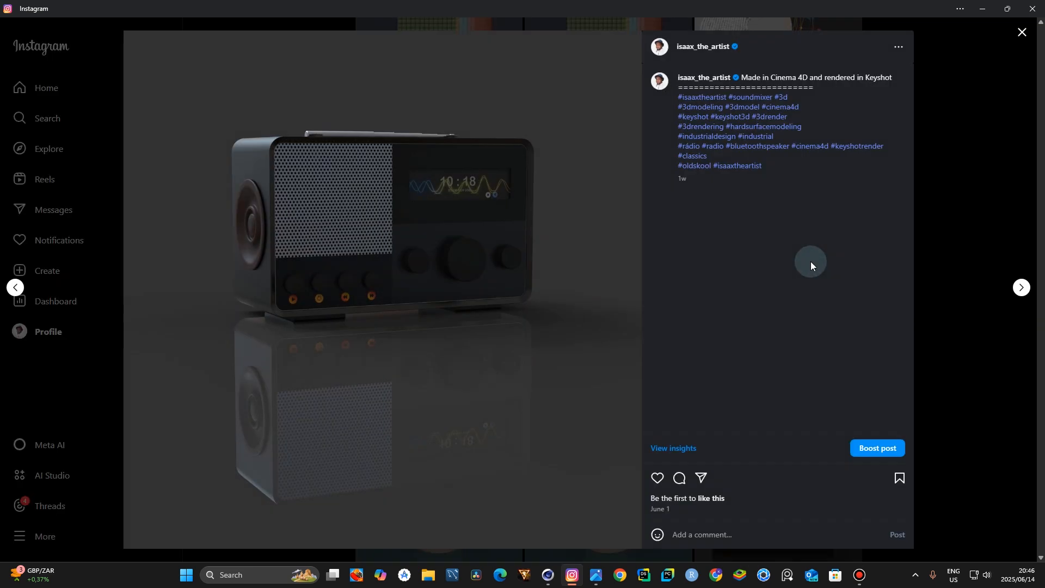
pyautogui.click(1019, 33)
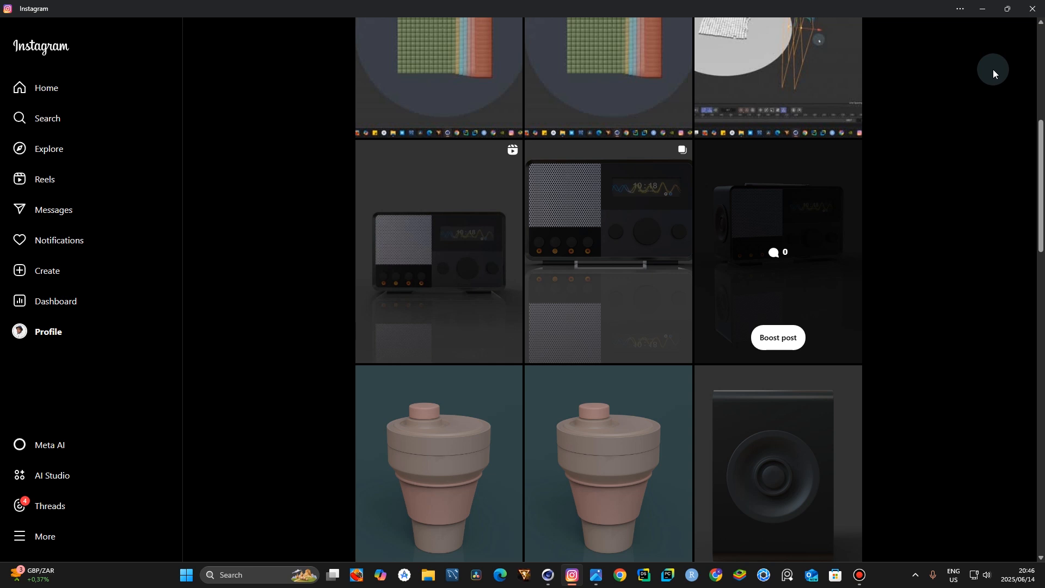
pyautogui.click(1032, 8)
# Switch to the image viewer and browse the radio renders, including untitled.68.jpg and untitled.67.jpg, closing the viewer when finished
pyautogui.click(596, 576)
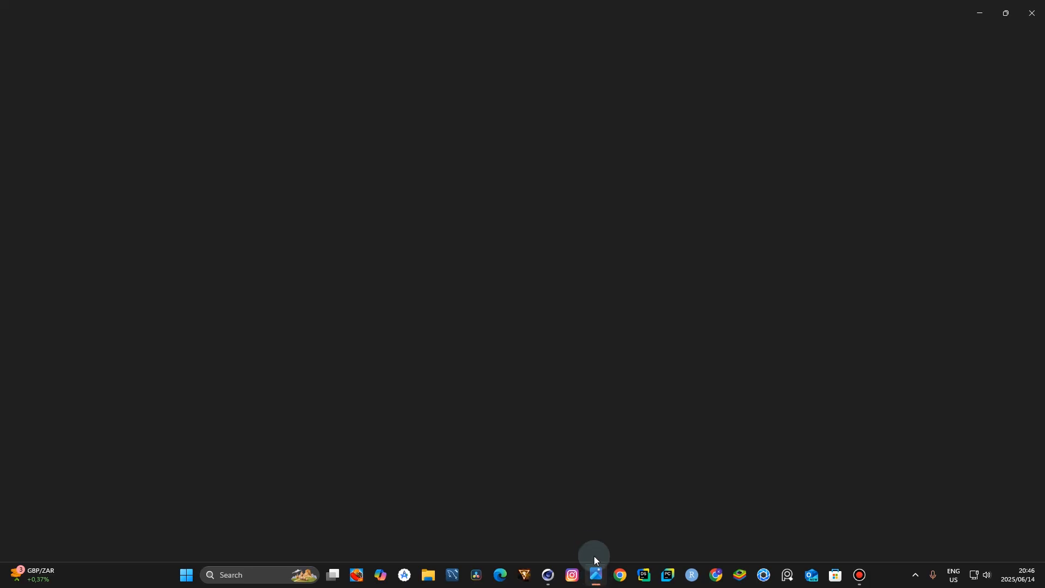
pyautogui.press('Left')
pyautogui.press('Right')
pyautogui.press('Right')
pyautogui.press('Right')
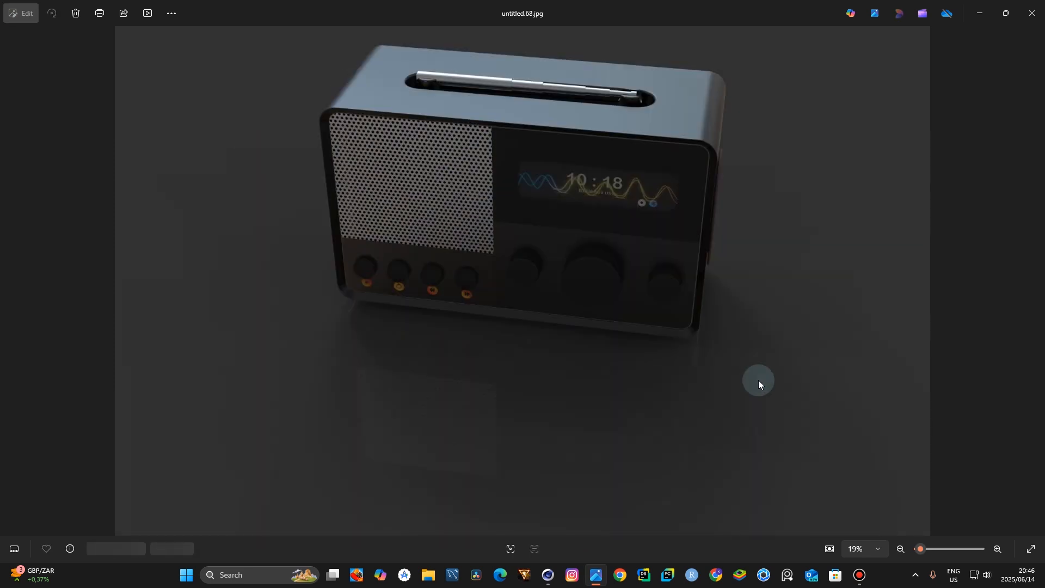
pyautogui.press('Left')
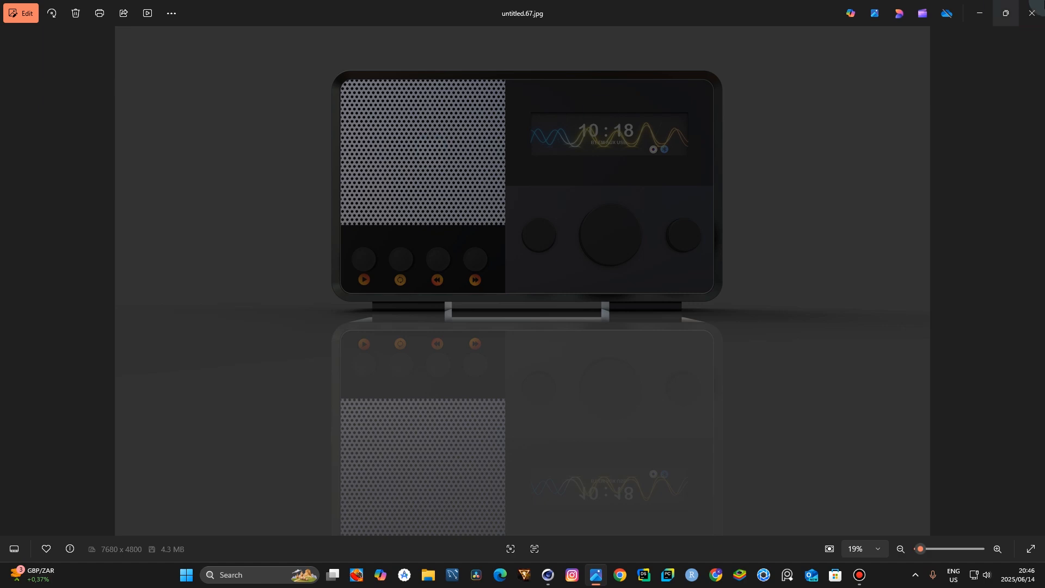
pyautogui.click(1033, 13)
# Switch to Cinema 4D and add a cube with its Z size set to 490 cm
pyautogui.click(561, 574)
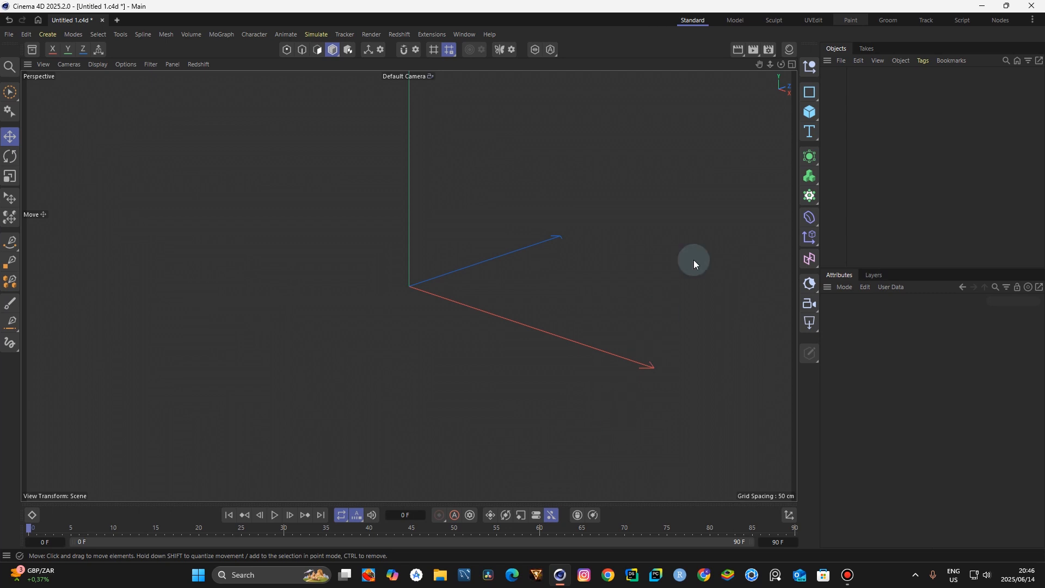
pyautogui.click(809, 112)
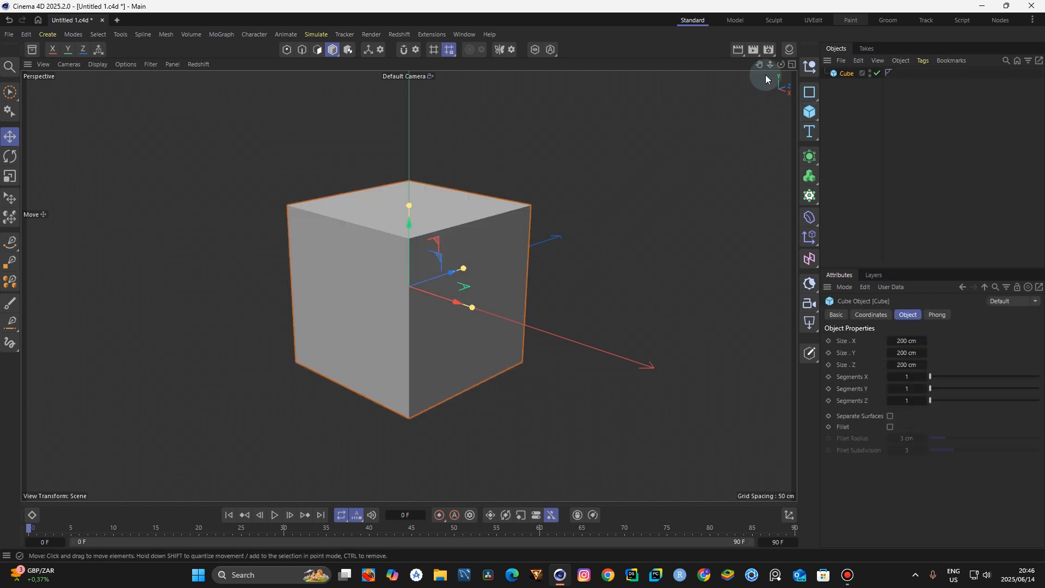
pyautogui.moveTo(779, 65); pyautogui.dragTo(909, 278)
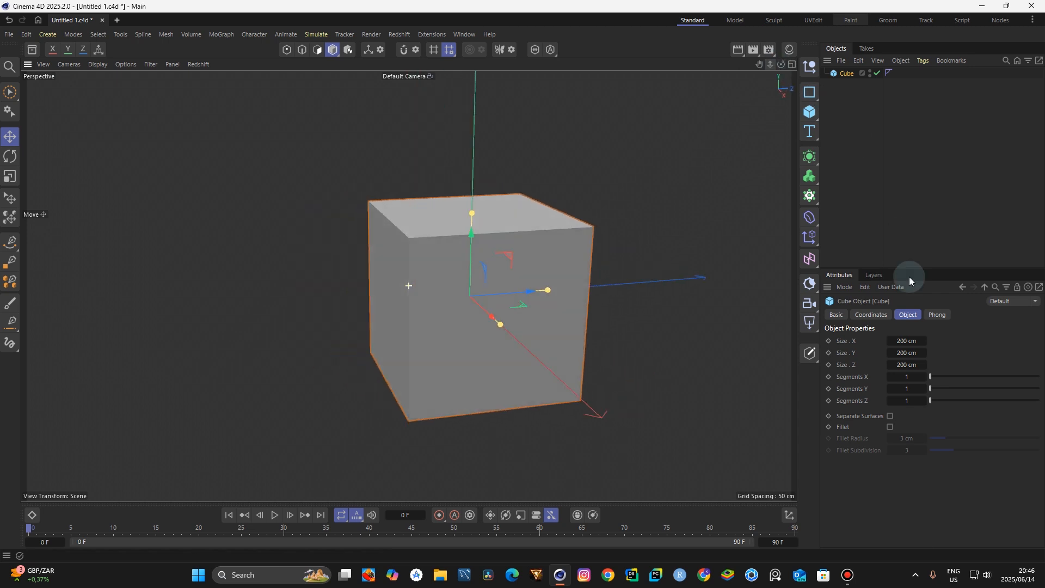
pyautogui.click(903, 365)
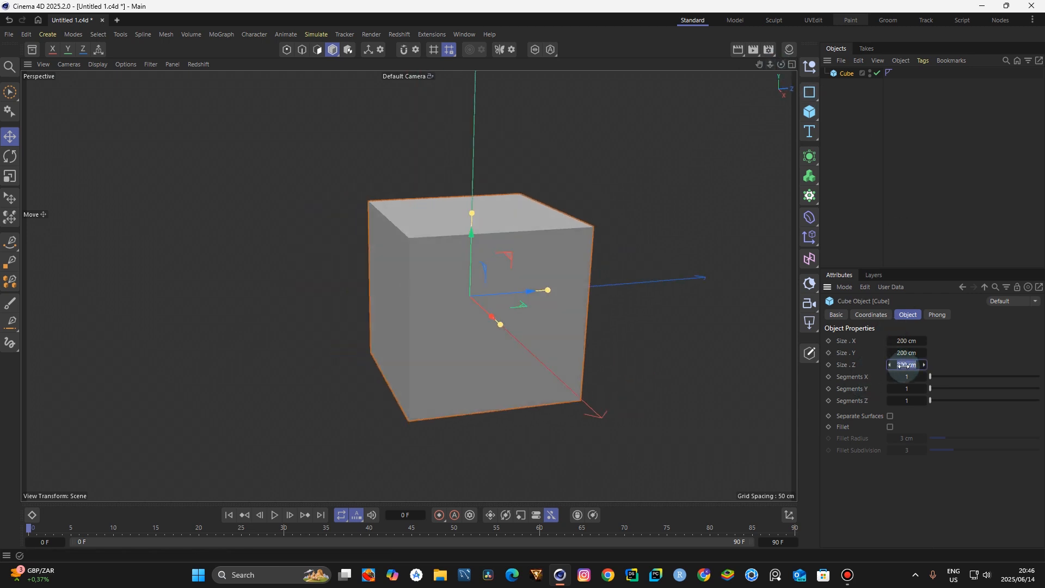
pyautogui.press('BackSpace')
pyautogui.write('400')
pyautogui.press('Return')
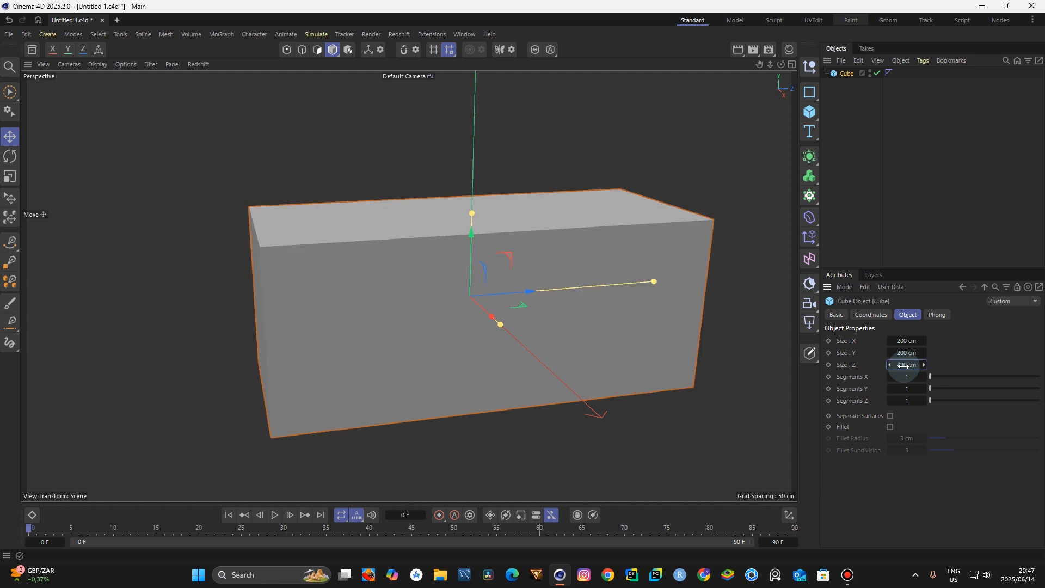
# Set the cube's Y size to 292 cm
pyautogui.click(902, 352)
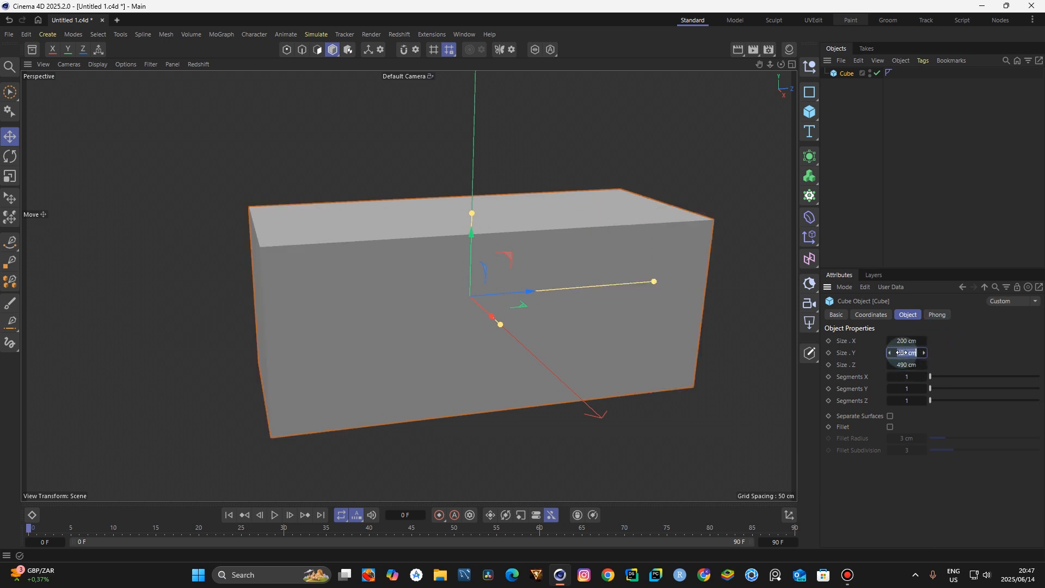
pyautogui.press('BackSpace')
pyautogui.write('300')
pyautogui.press('Return')
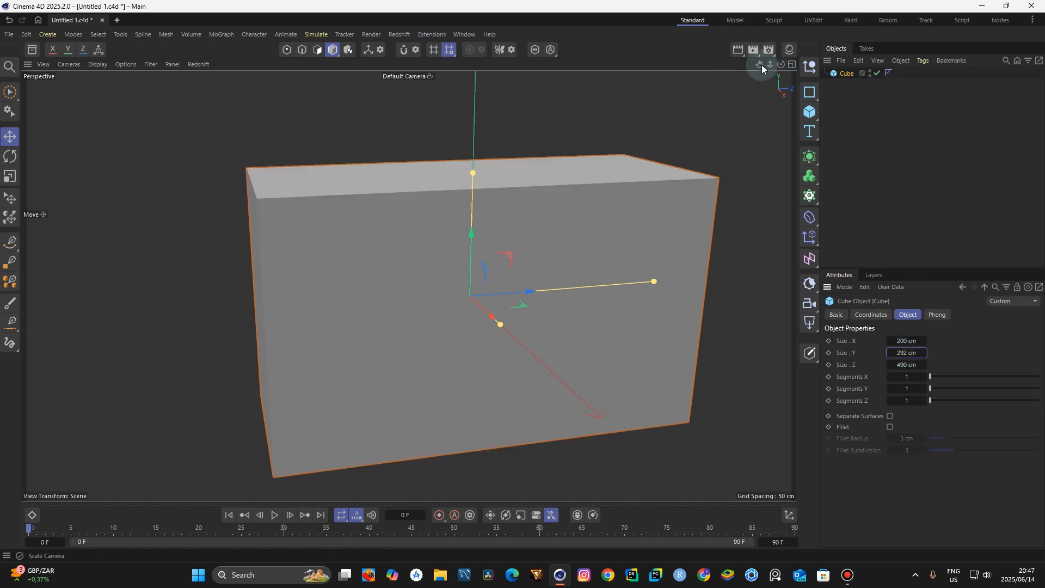
pyautogui.moveTo(816, 100); pyautogui.dragTo(848, 100)
pyautogui.moveTo(802, 65); pyautogui.dragTo(715, 45)
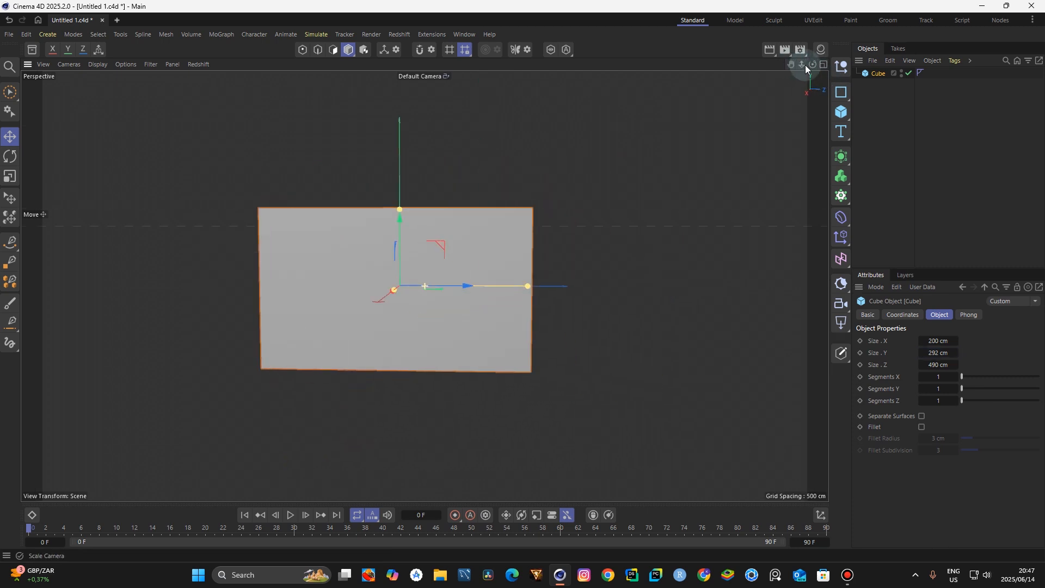
pyautogui.moveTo(813, 65); pyautogui.dragTo(679, 149)
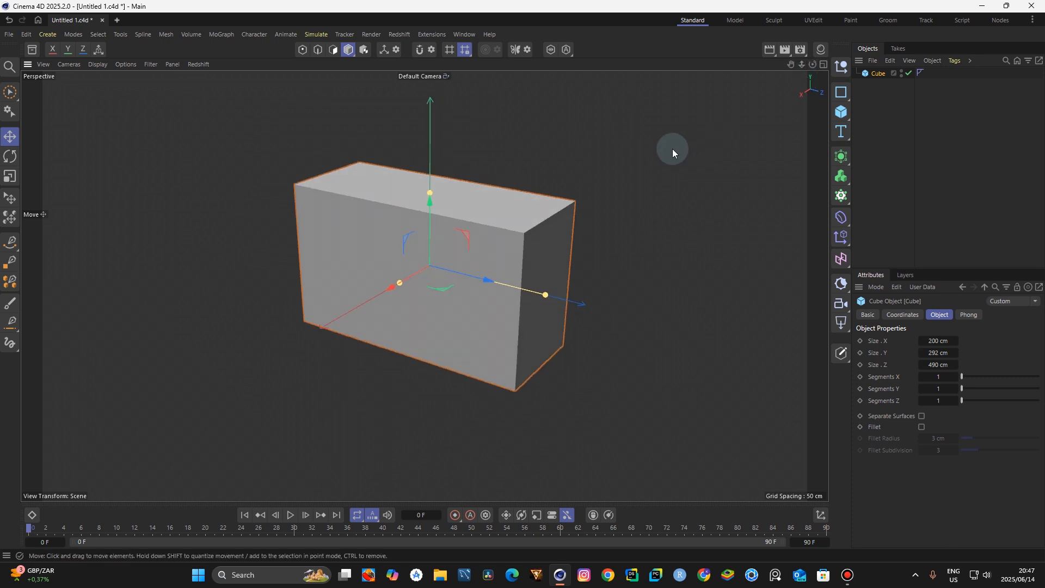
# Make the box editable and set up Ring Selection for its edges in the Model layout
pyautogui.press('c')
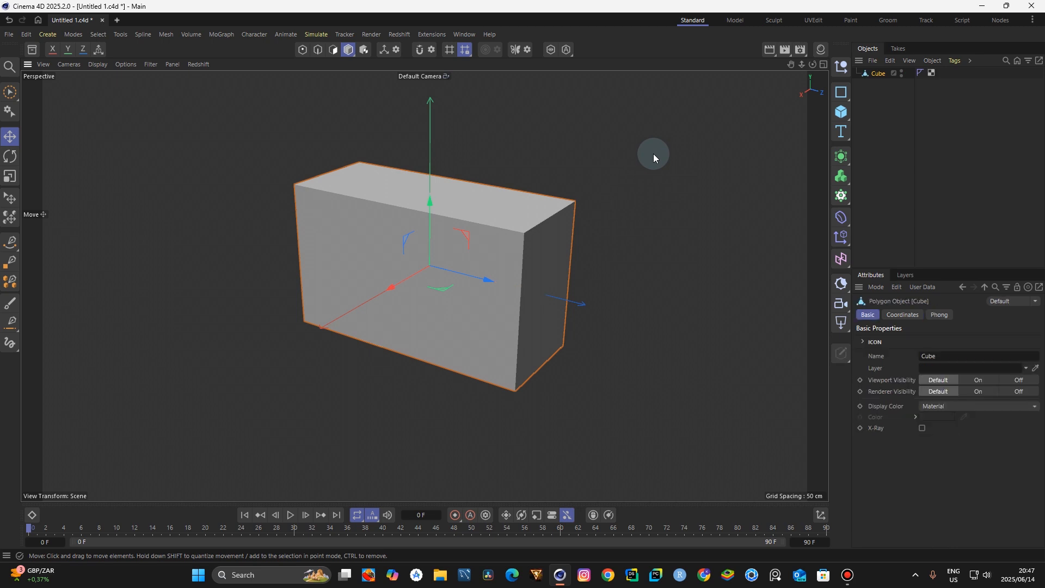
pyautogui.click(317, 50)
pyautogui.press('u')
pyautogui.press('b')
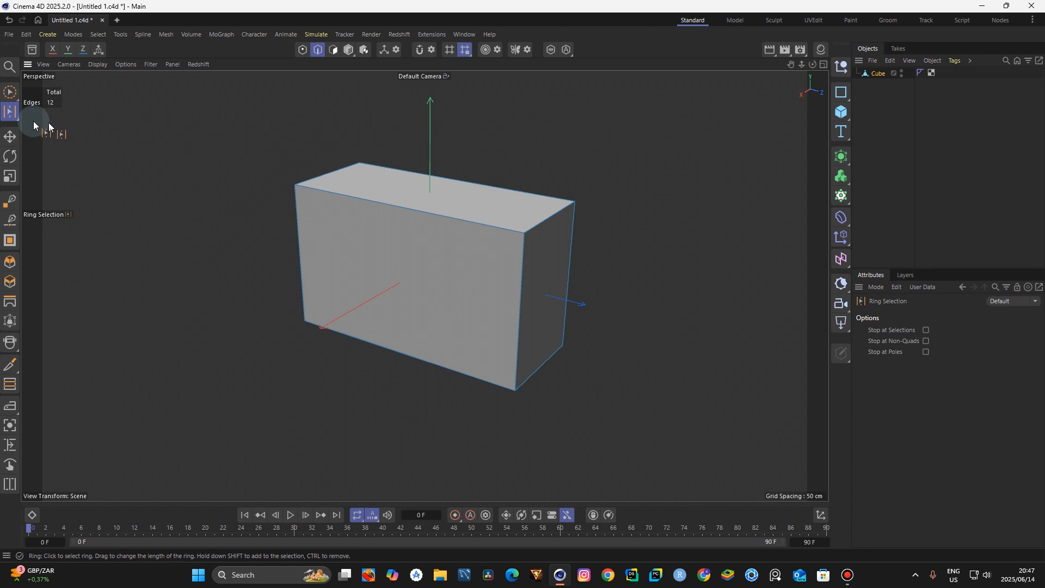
pyautogui.click(4, 117)
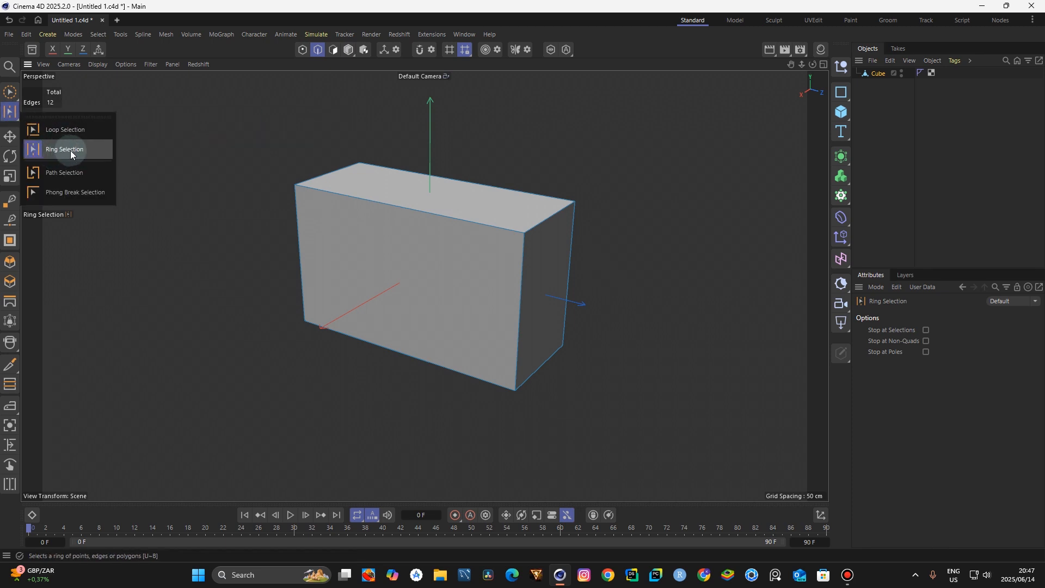
pyautogui.click(536, 136)
pyautogui.click(734, 20)
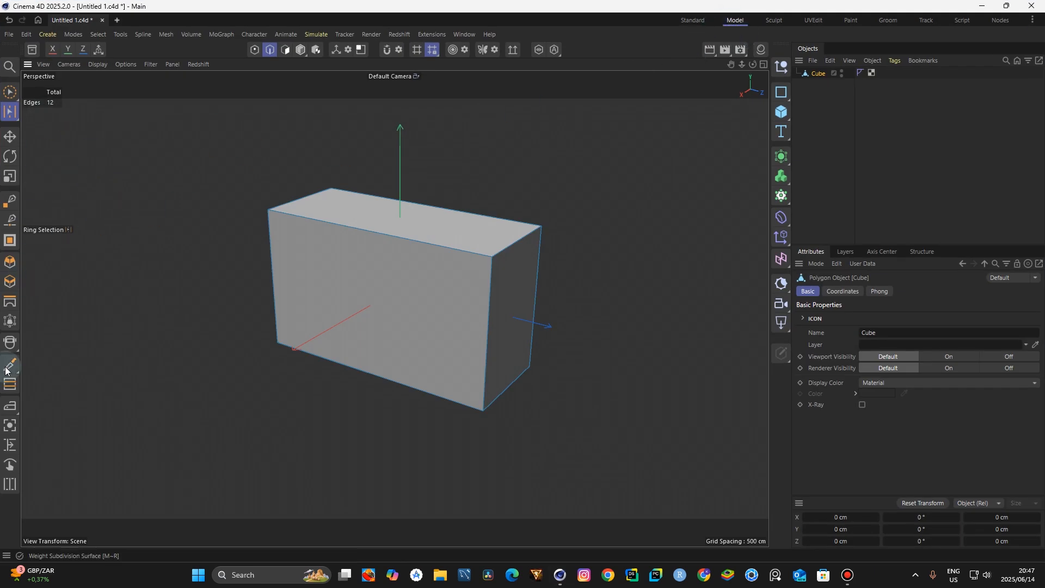
# Select the ring of four edges running along the box's depth and bevel them with a 35 cm offset
pyautogui.click(463, 146)
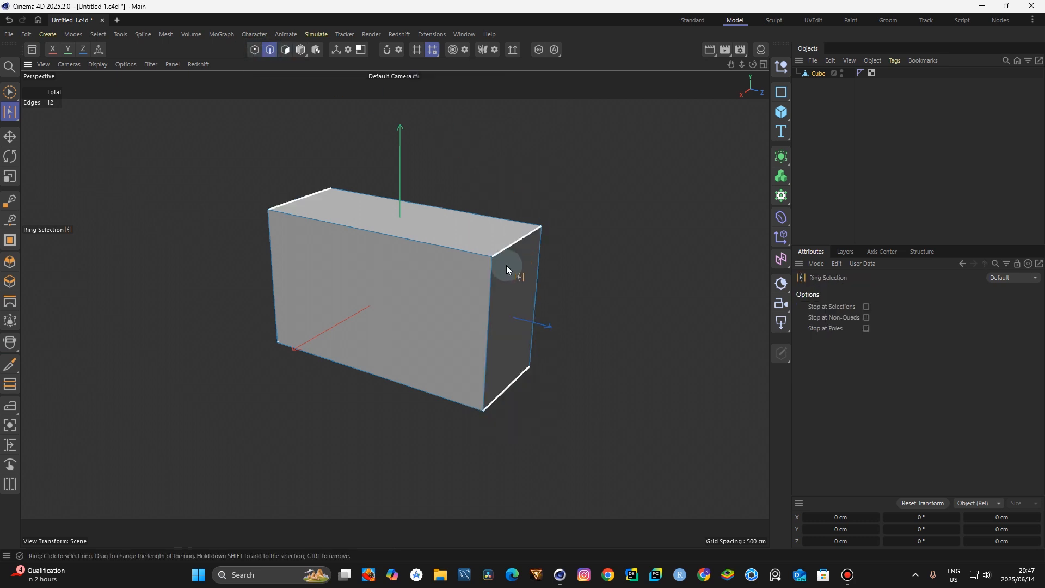
pyautogui.click(507, 247)
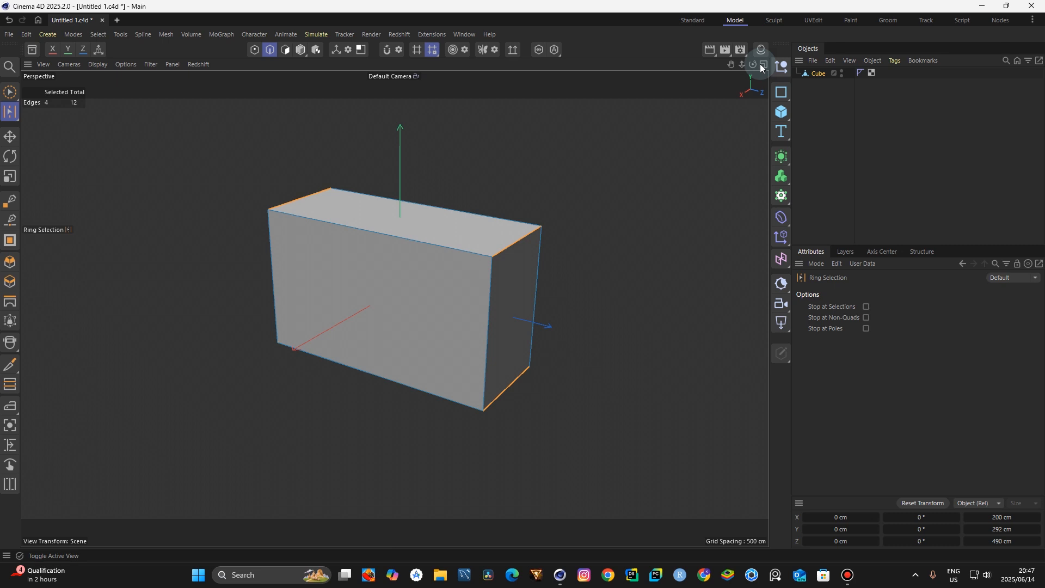
pyautogui.moveTo(790, 110); pyautogui.dragTo(852, 109)
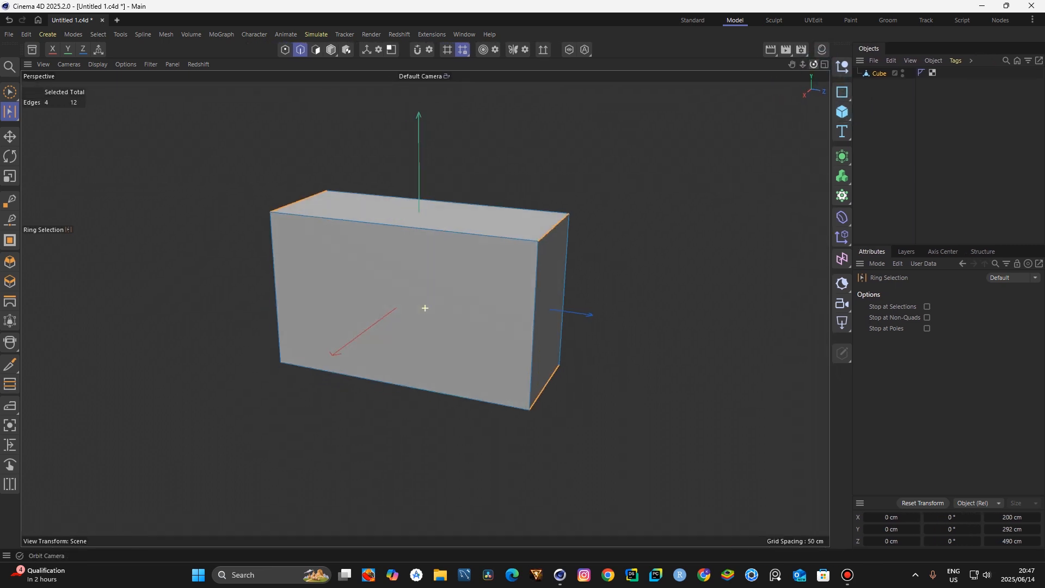
pyautogui.click(10, 261)
pyautogui.moveTo(581, 230); pyautogui.dragTo(616, 230)
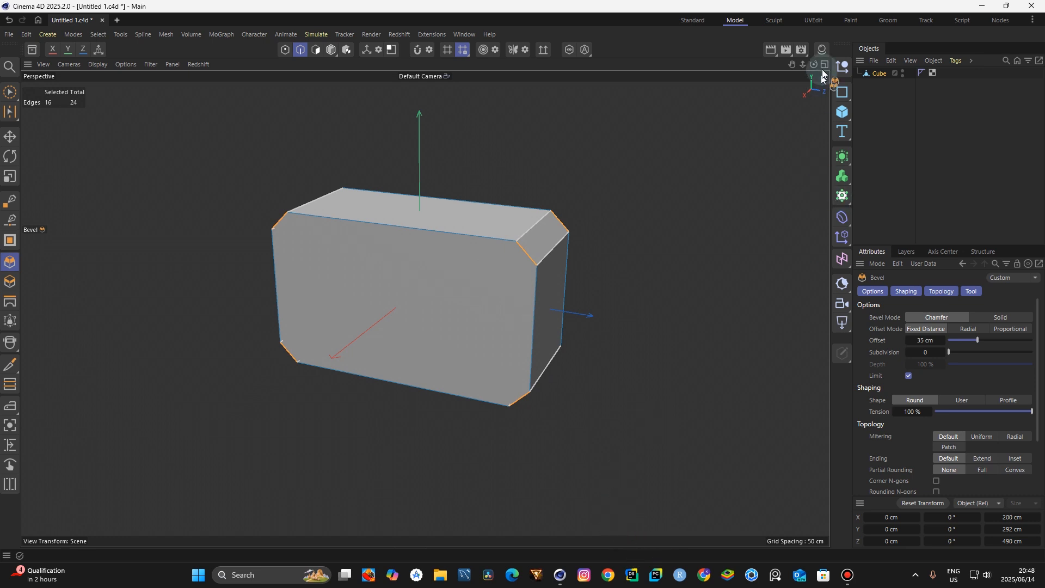
# Switch to Instagram and open the profile's angled radio render to check the rounded corners of the body
pyautogui.click(586, 575)
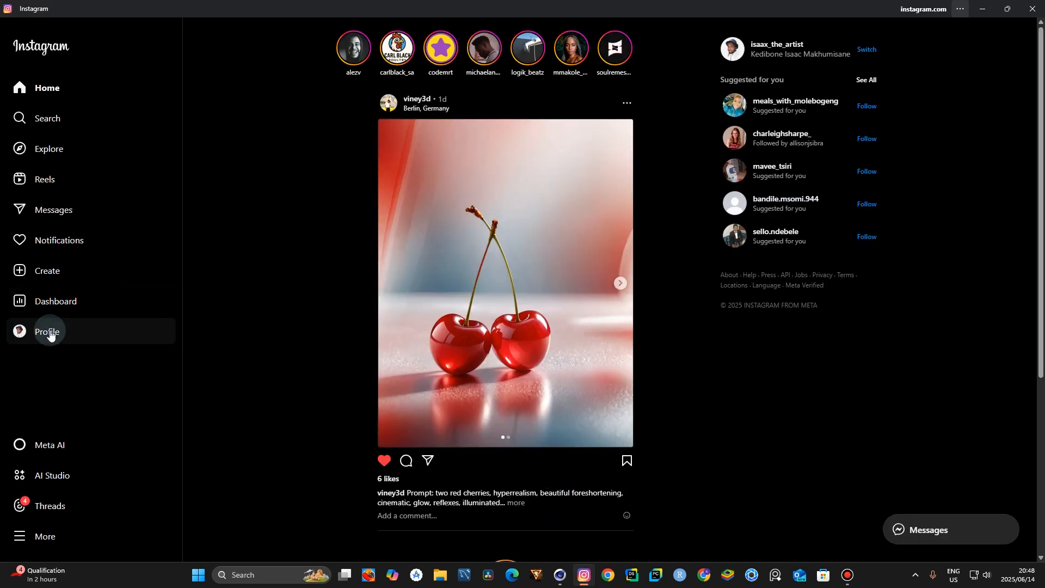
pyautogui.click(49, 332)
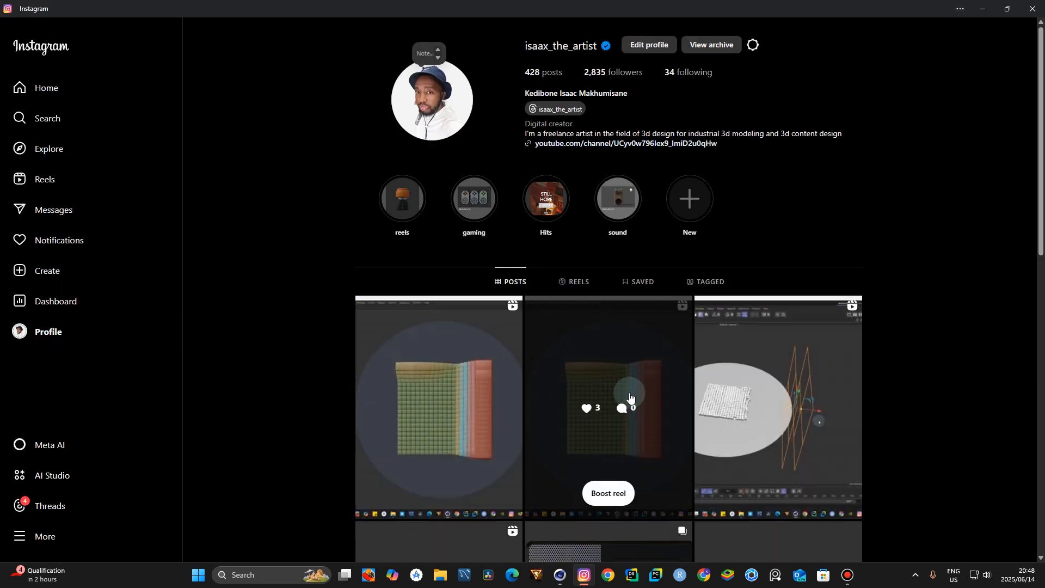
pyautogui.scroll(-5, 626, 397)
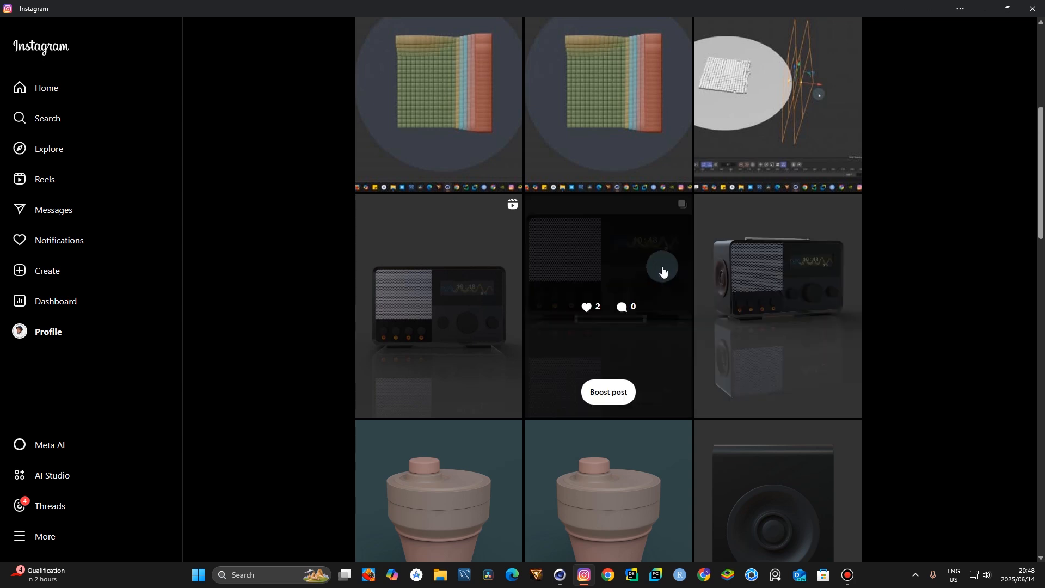
pyautogui.click(779, 247)
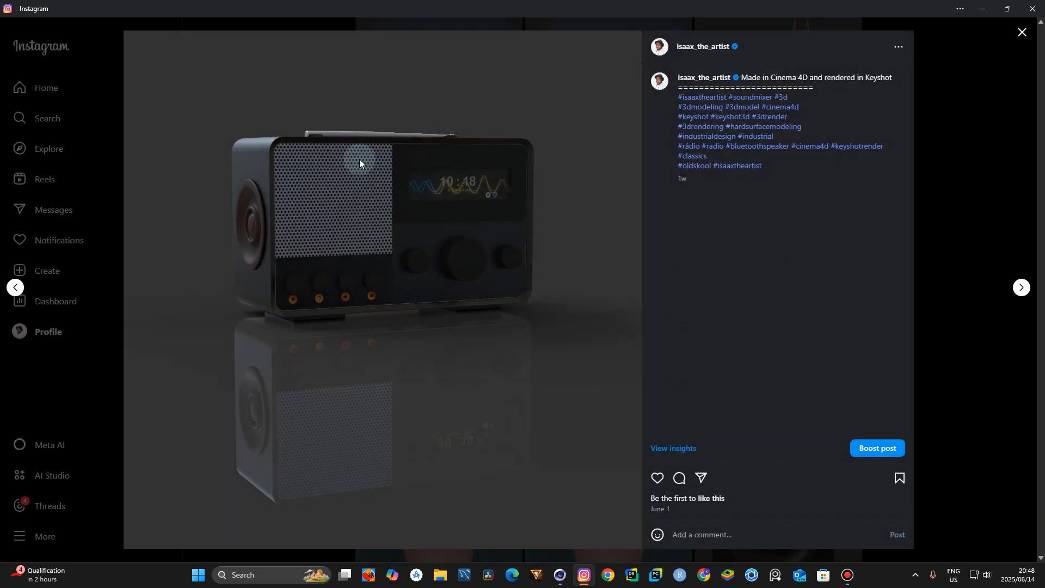
# Switch back to Cinema 4D and set the corner bevel's subdivision to 16
pyautogui.click(560, 575)
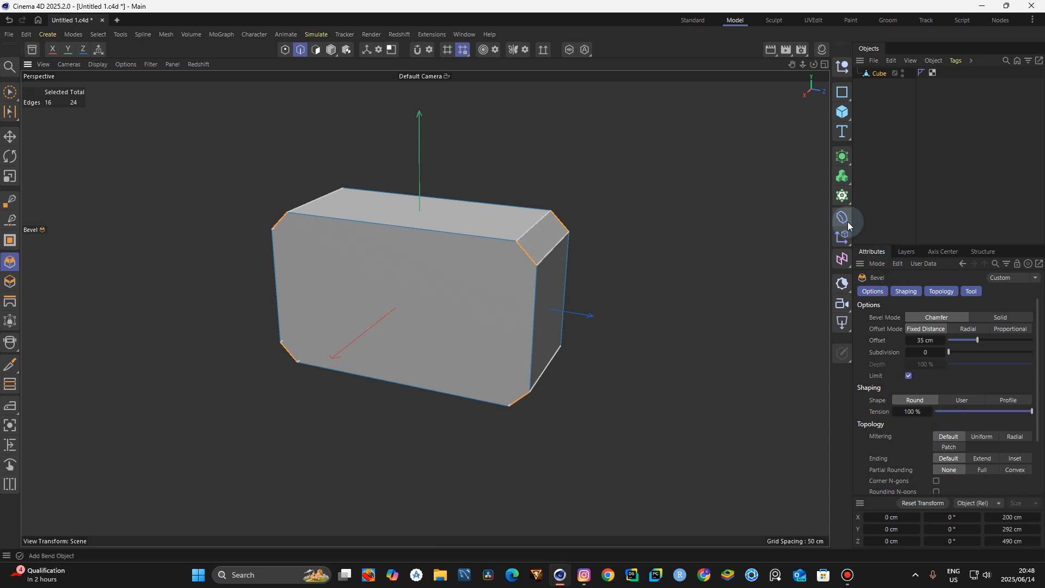
pyautogui.moveTo(844, 222); pyautogui.dragTo(794, 223)
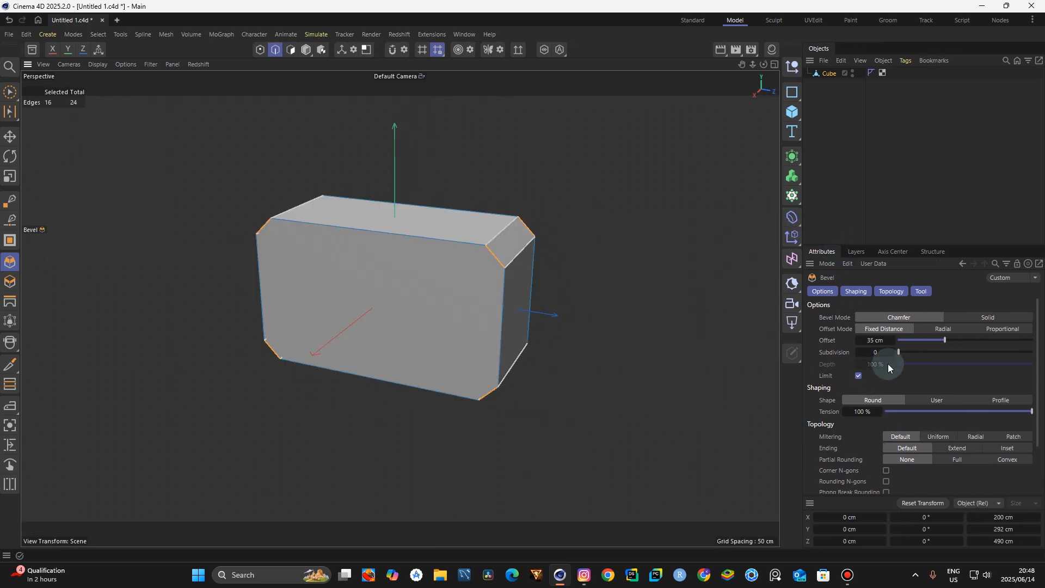
pyautogui.scroll(5, 890, 352)
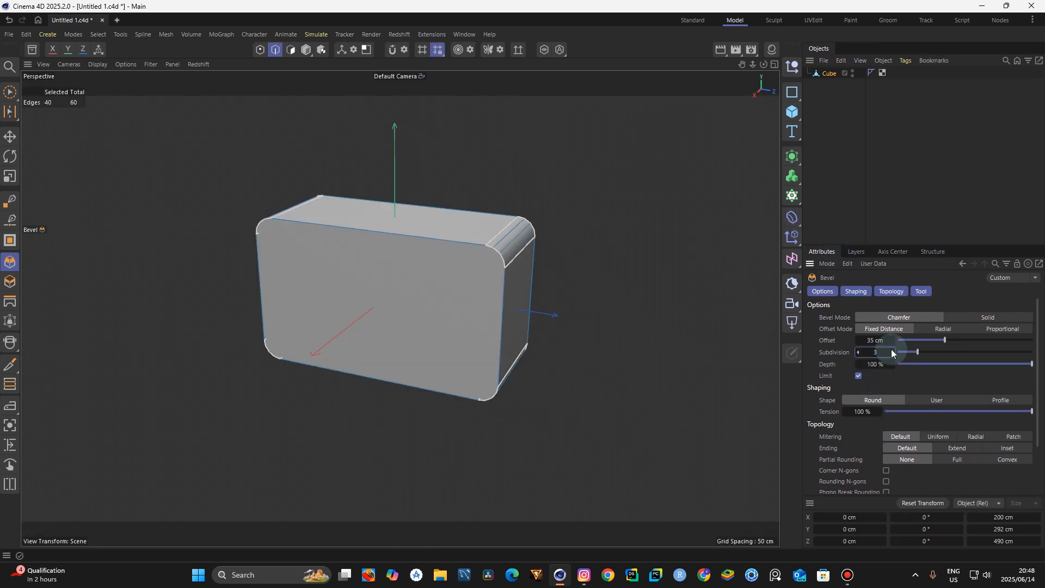
pyautogui.scroll(9, 892, 354)
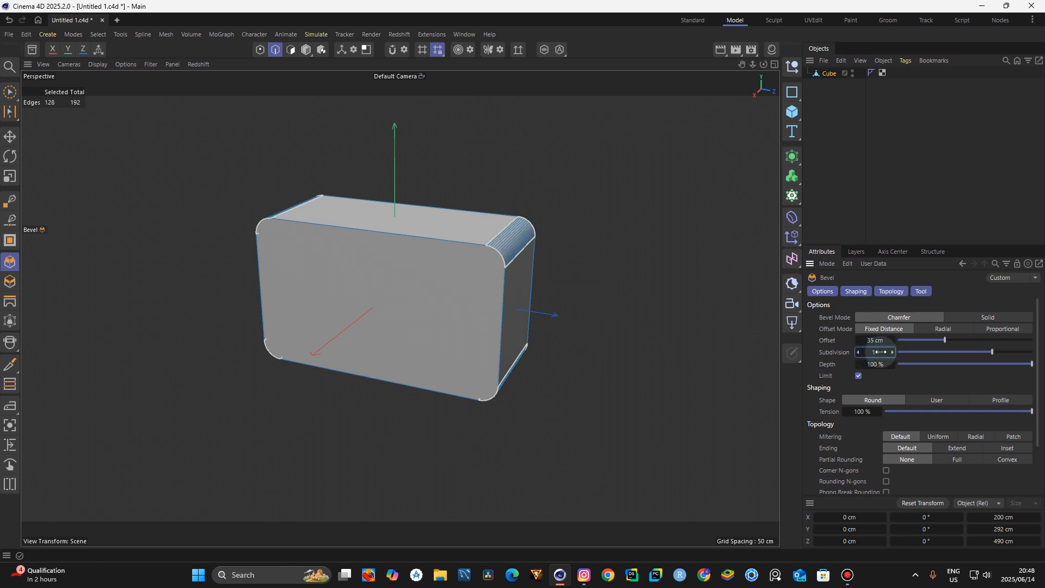
pyautogui.scroll(4, 893, 352)
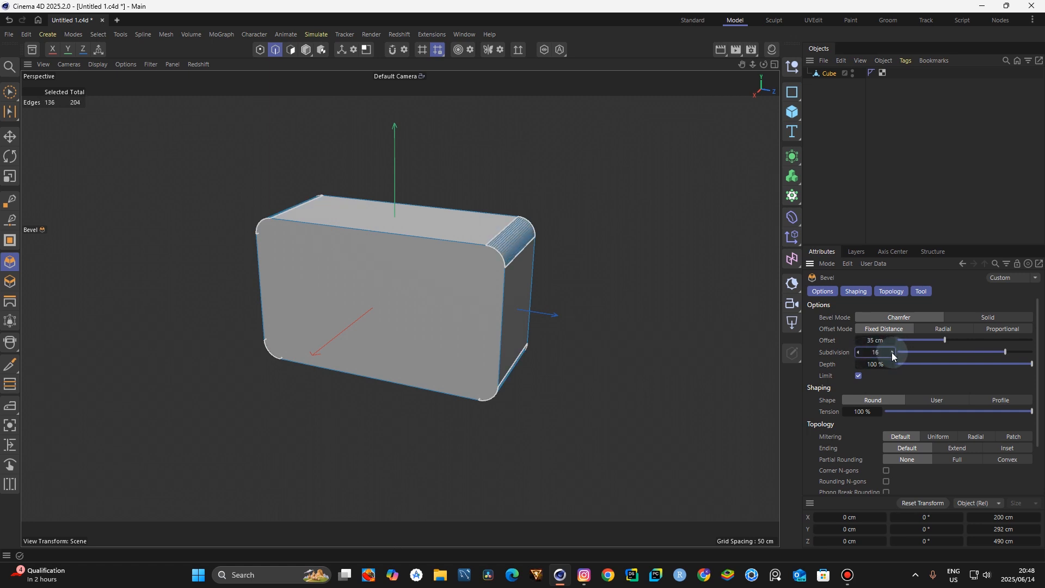
# Set the corner bevel's subdivision to 20 and return to Model mode with the Move tool
pyautogui.scroll(2, 893, 356)
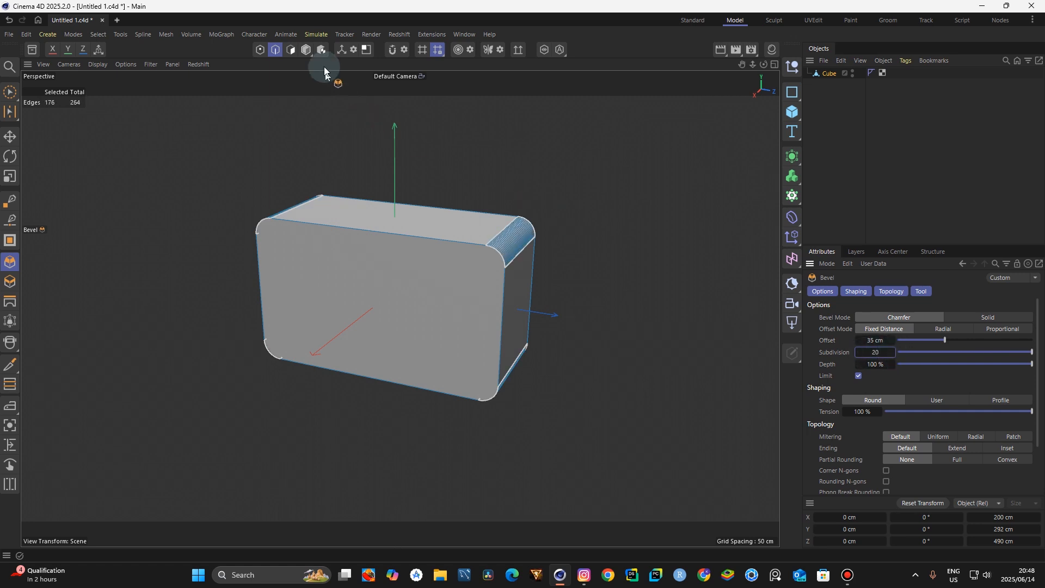
pyautogui.click(308, 50)
pyautogui.click(10, 136)
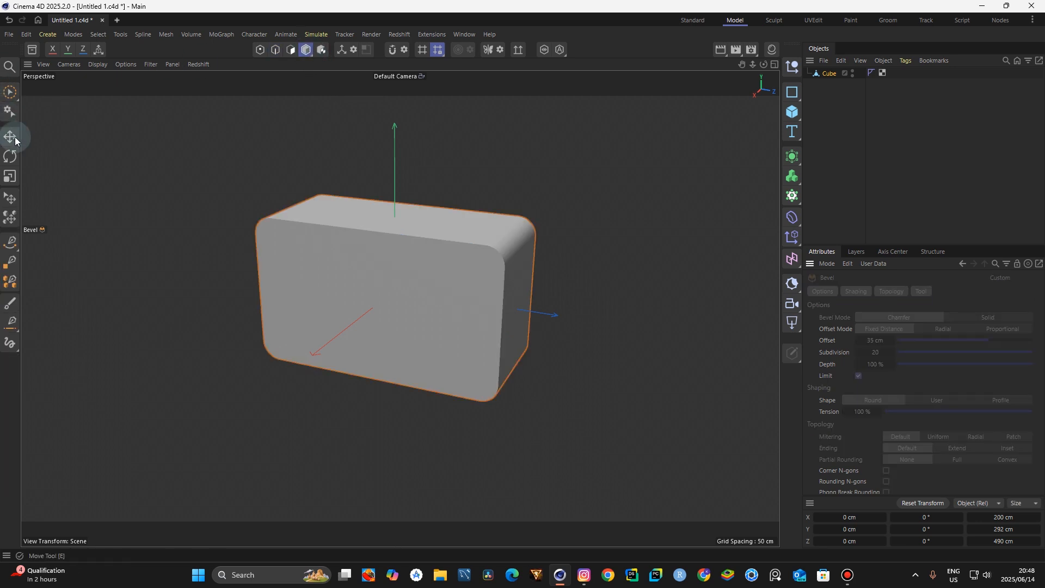
# Deselect the cube and hide the world axis in the viewport
pyautogui.click(144, 150)
pyautogui.moveTo(763, 64)
pyautogui.mouseDown()
pyautogui.moveTo(800, 49)
pyautogui.moveTo(767, 65)
pyautogui.mouseUp()
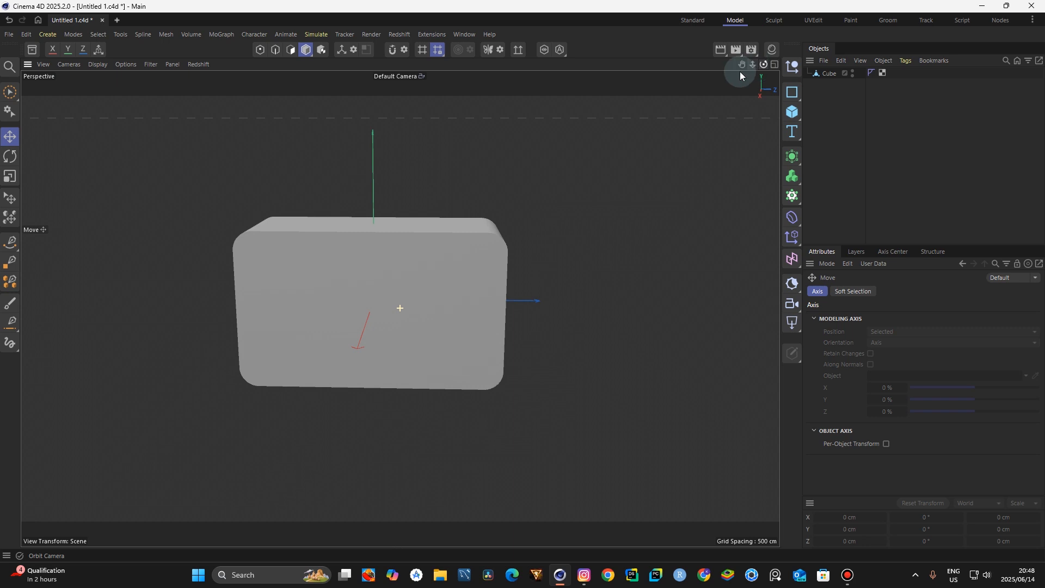
pyautogui.click(150, 64)
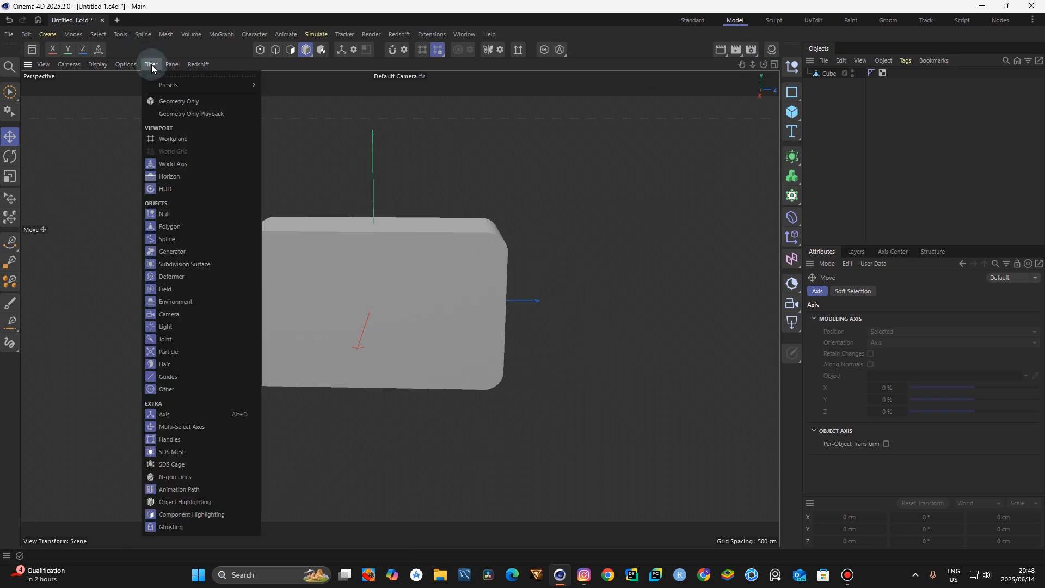
pyautogui.click(169, 166)
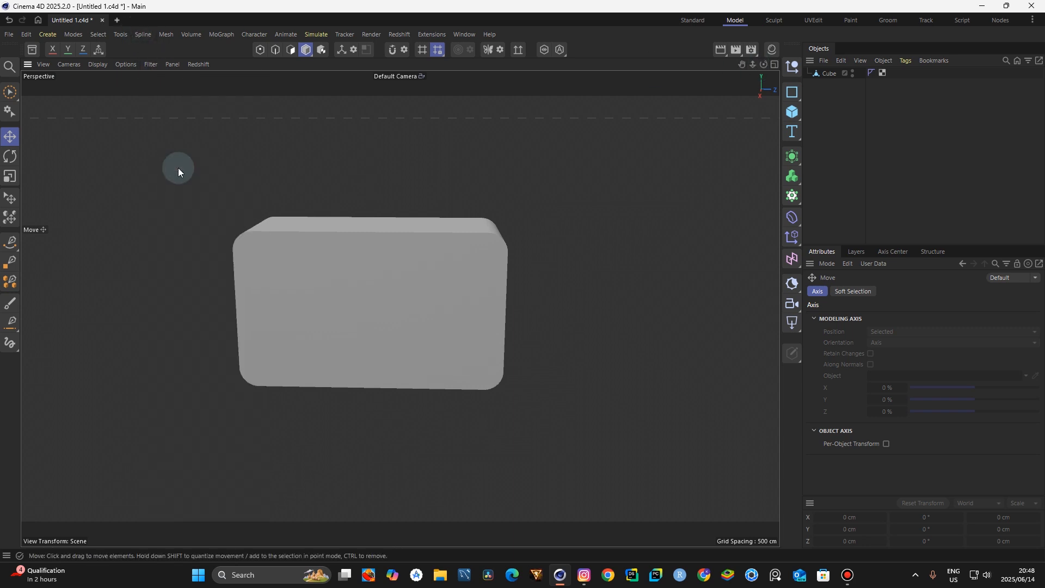
# Select the cube's large front face in Polygons mode and inset it by about 14.2 cm
pyautogui.click(824, 74)
pyautogui.click(291, 50)
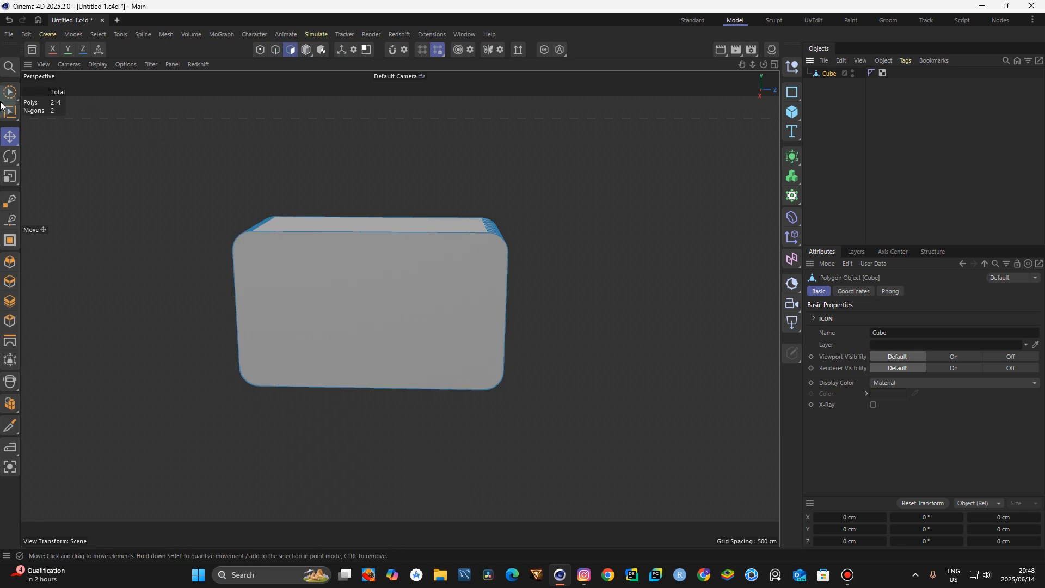
pyautogui.click(10, 91)
pyautogui.click(375, 270)
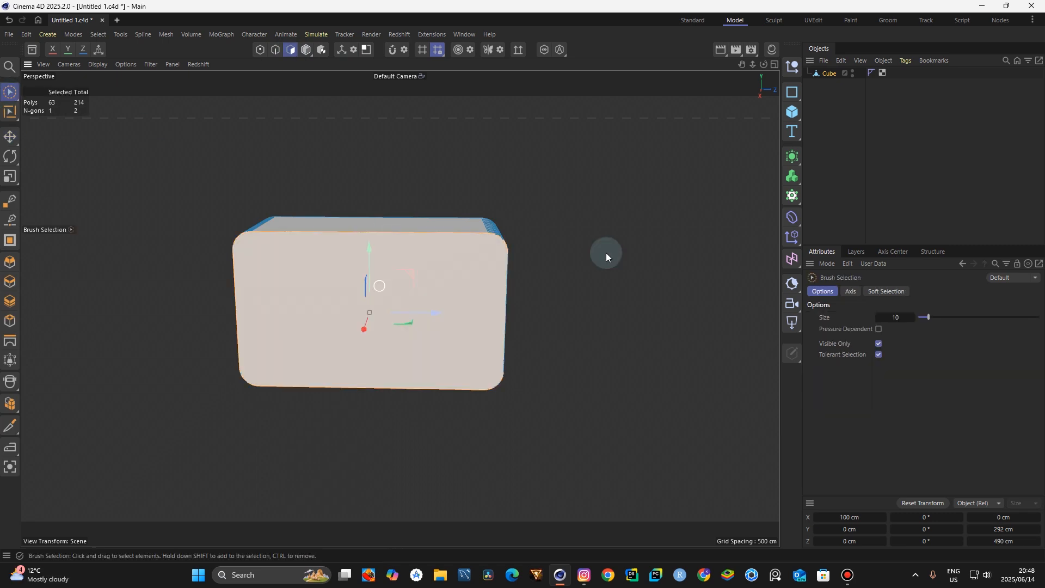
pyautogui.press('i')
pyautogui.moveTo(606, 266); pyautogui.dragTo(653, 267)
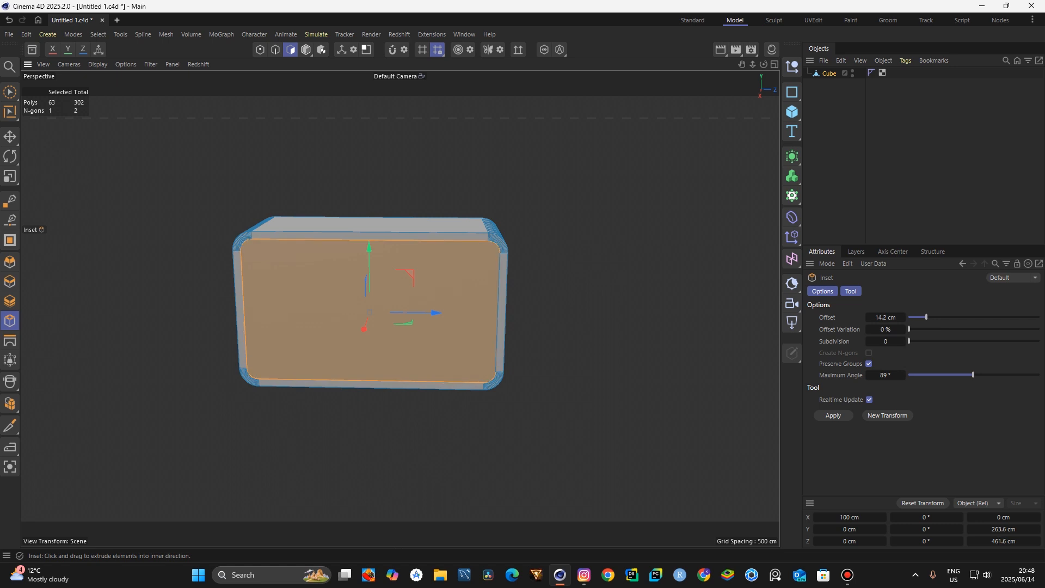
# Compare the inset front with the angled radio render in Instagram, returning to Cinema 4D when done
pyautogui.scroll(2, 481, 240)
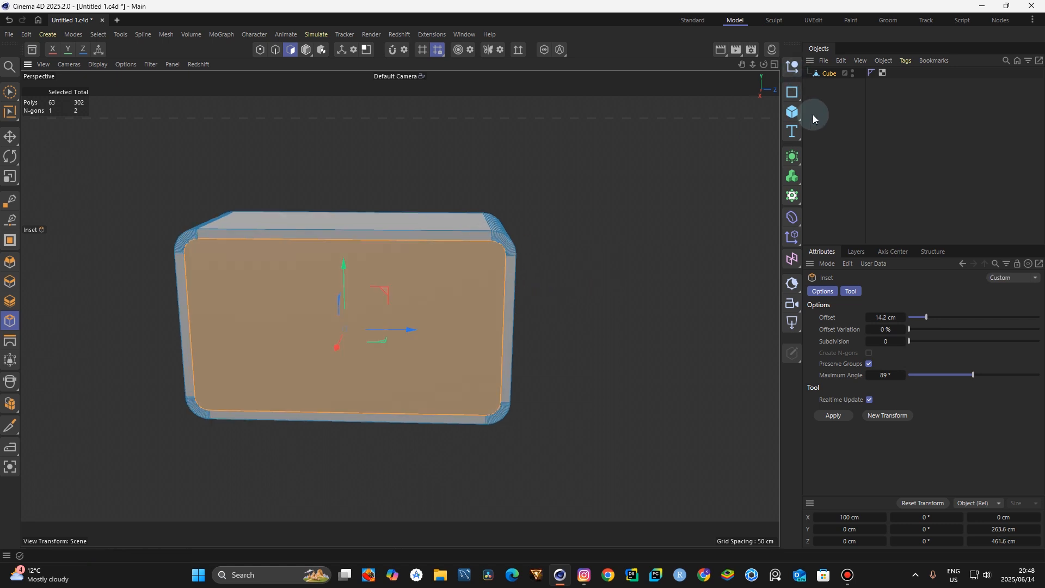
pyautogui.moveTo(764, 64); pyautogui.dragTo(705, 71)
pyautogui.moveTo(400, 308)
pyautogui.mouseDown()
pyautogui.moveTo(370, 275)
pyautogui.moveTo(400, 308)
pyautogui.mouseUp()
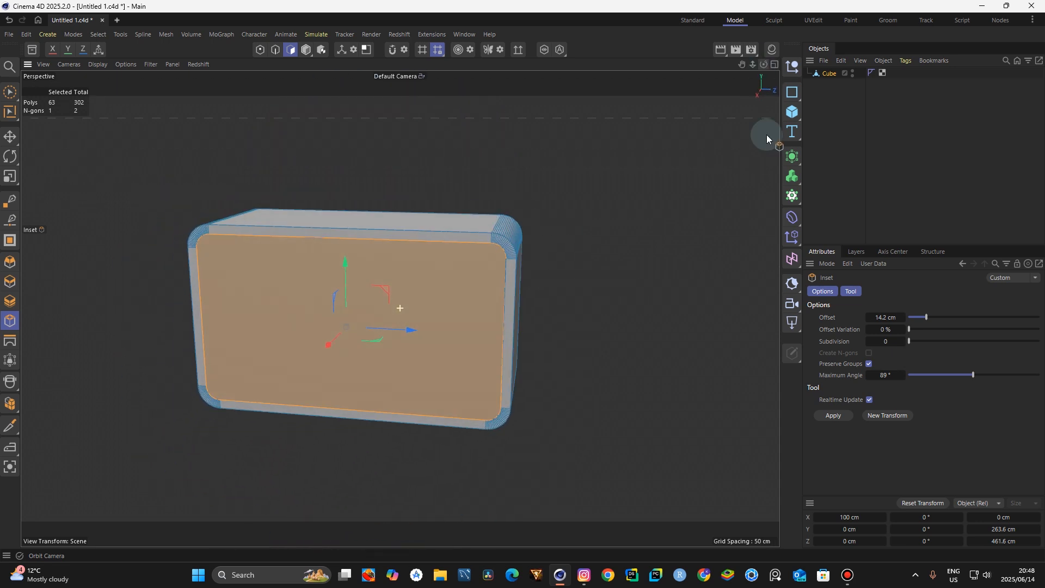
pyautogui.click(585, 577)
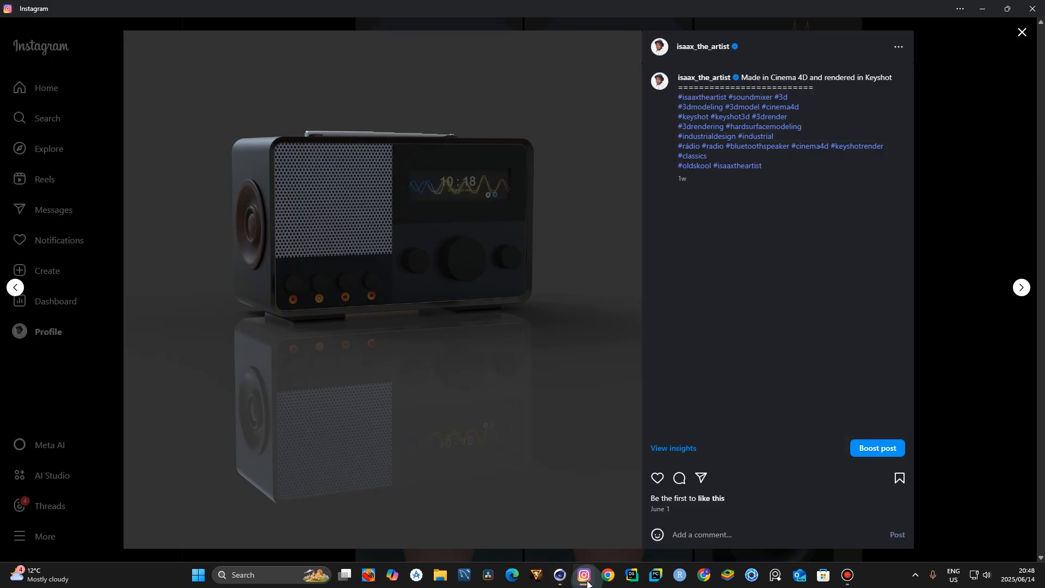
pyautogui.click(587, 581)
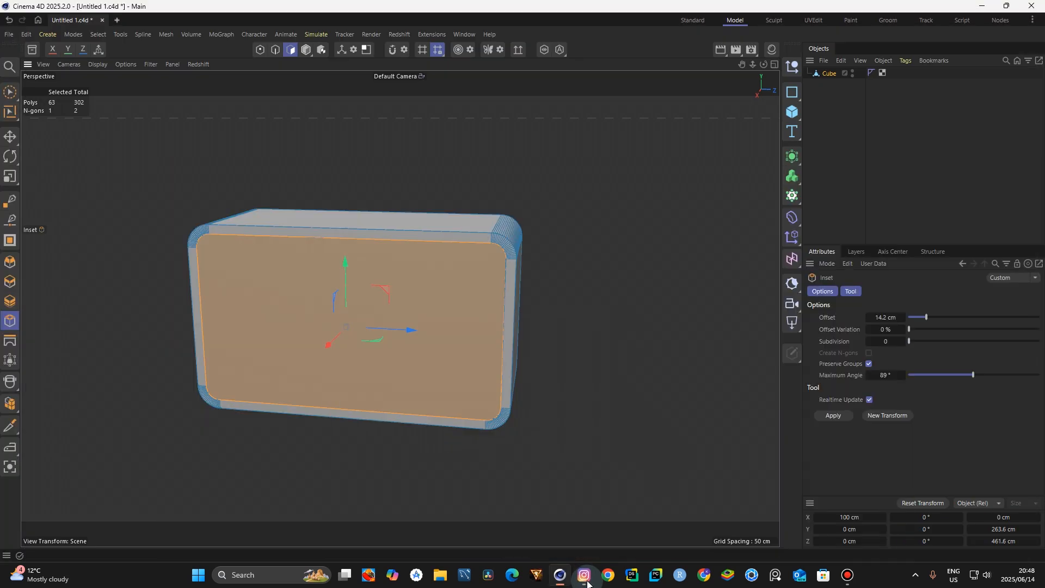
pyautogui.click(588, 581)
pyautogui.click(587, 582)
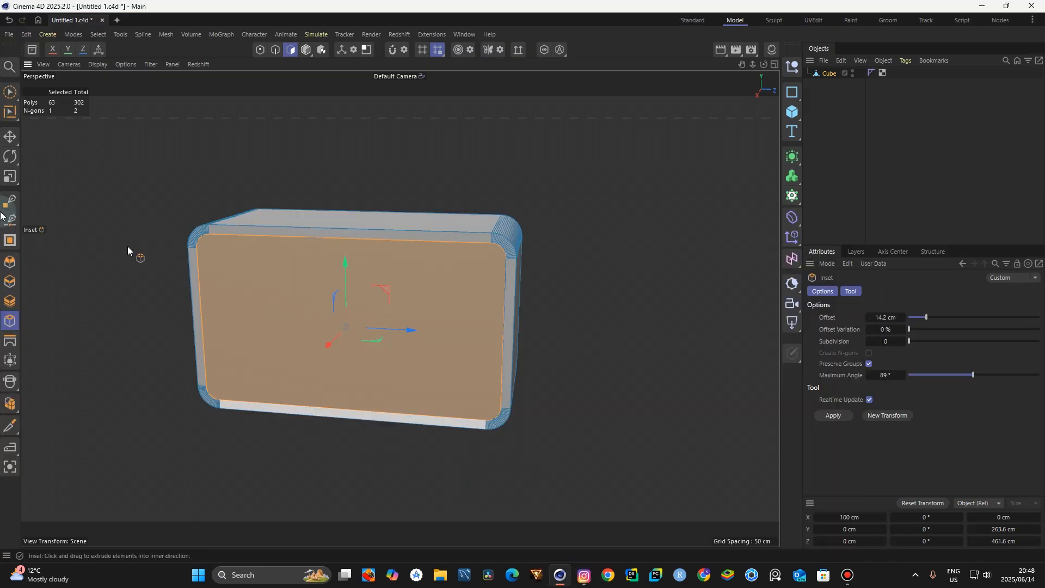
pyautogui.click(19, 179)
pyautogui.moveTo(116, 309); pyautogui.dragTo(122, 312)
pyautogui.hotkey('ctrl', 'z')
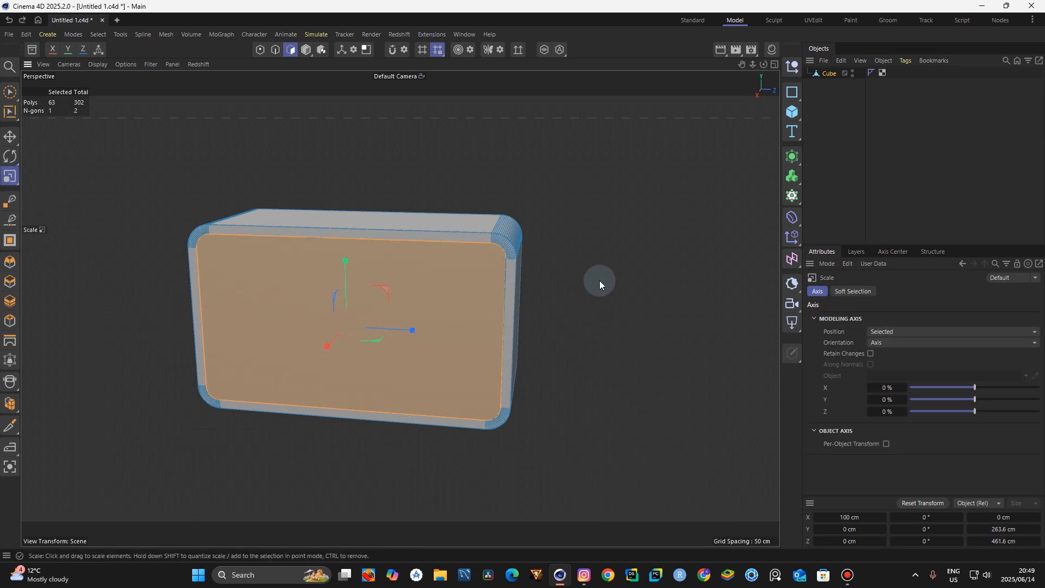
# Split the inset front face into its own object and rename the remaining body object as main
pyautogui.press('p')
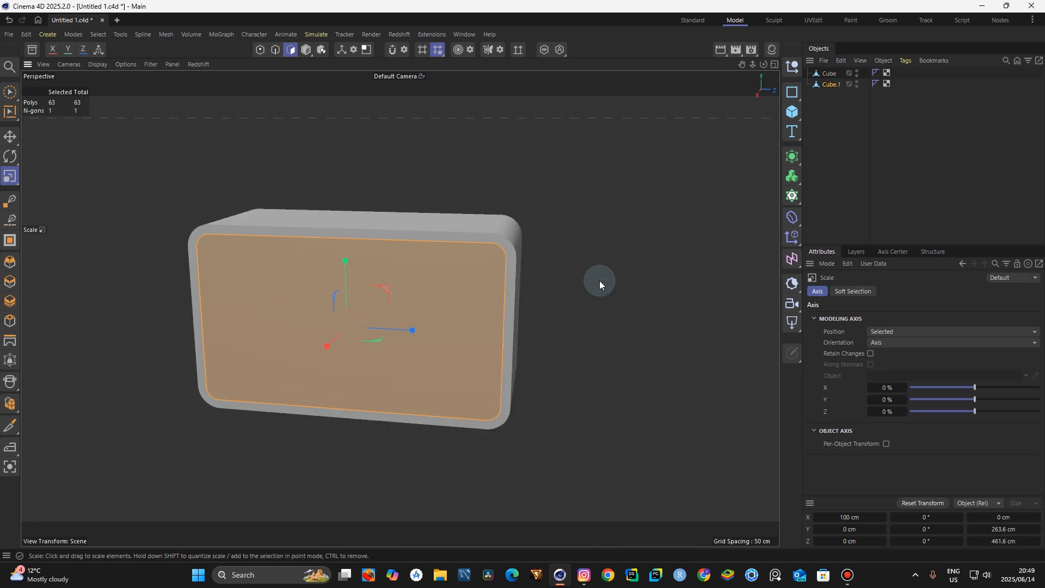
pyautogui.click(828, 74)
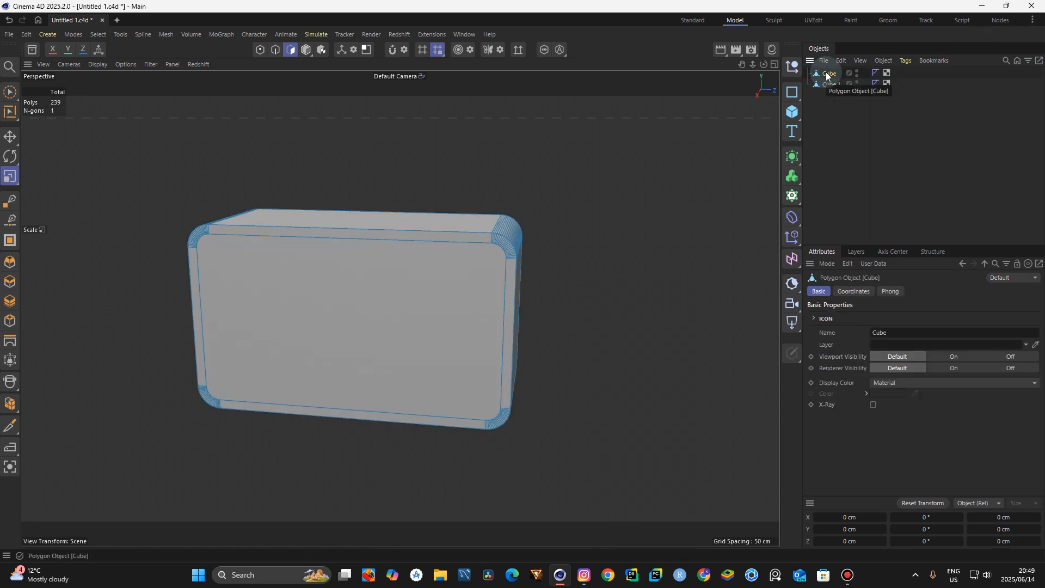
pyautogui.doubleClick(828, 74)
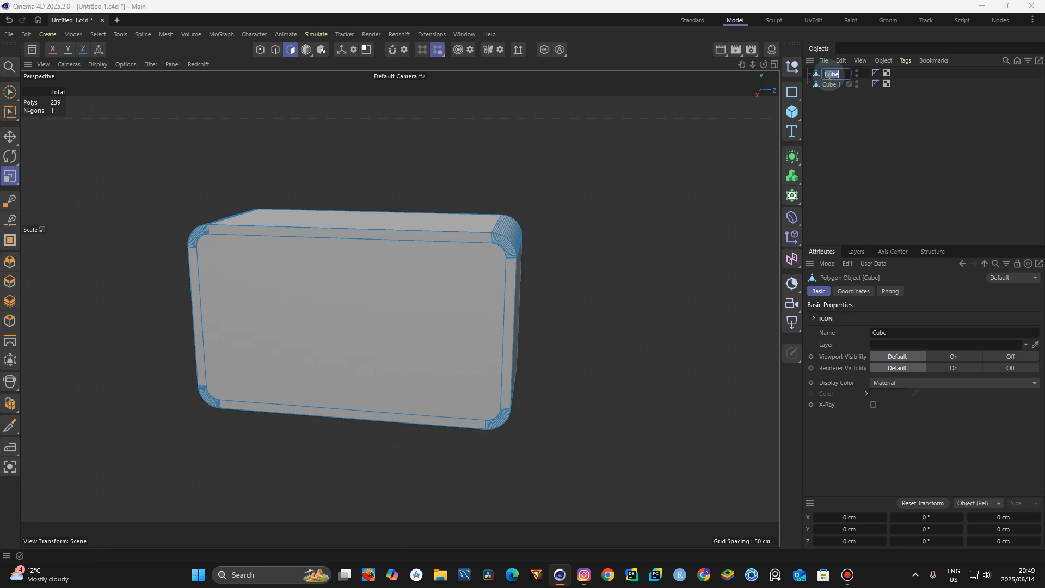
pyautogui.write('main')
pyautogui.press('Return')
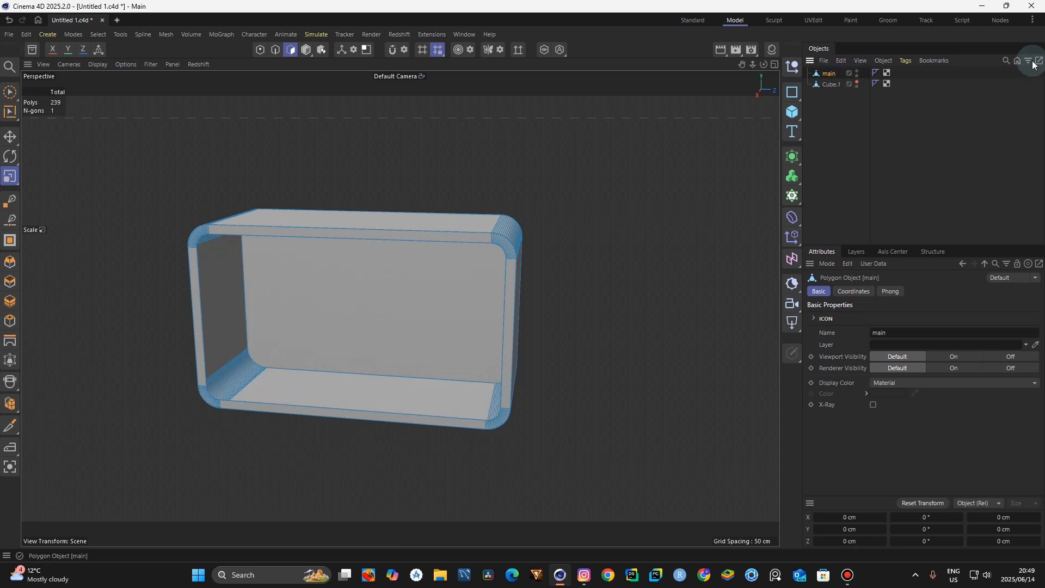
# Loop-select the inner edges around the front opening of main and move them about 10 cm into the body
pyautogui.moveTo(766, 65); pyautogui.dragTo(718, 68)
pyautogui.click(273, 51)
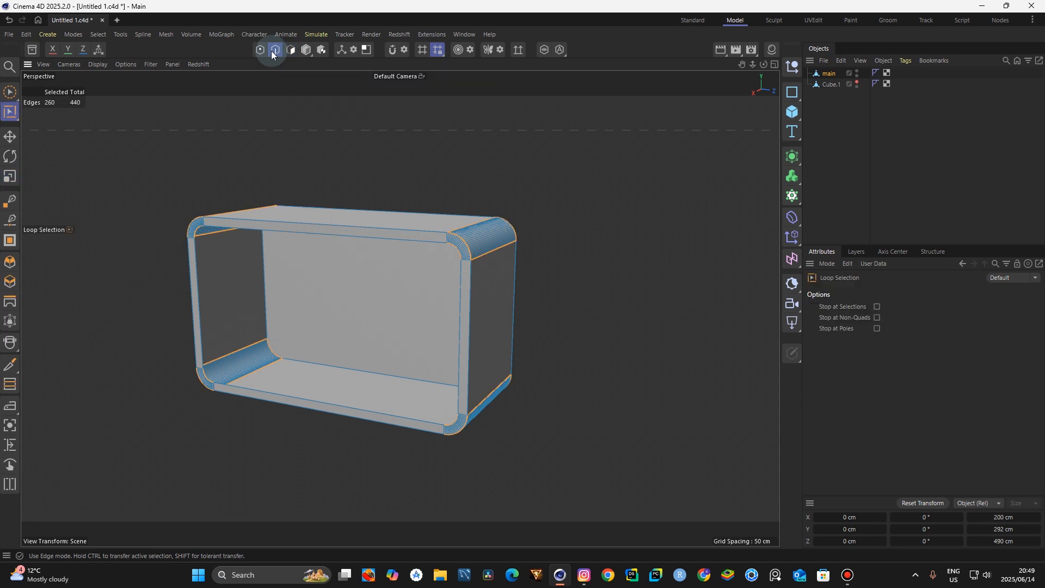
pyautogui.press('u')
pyautogui.press('l')
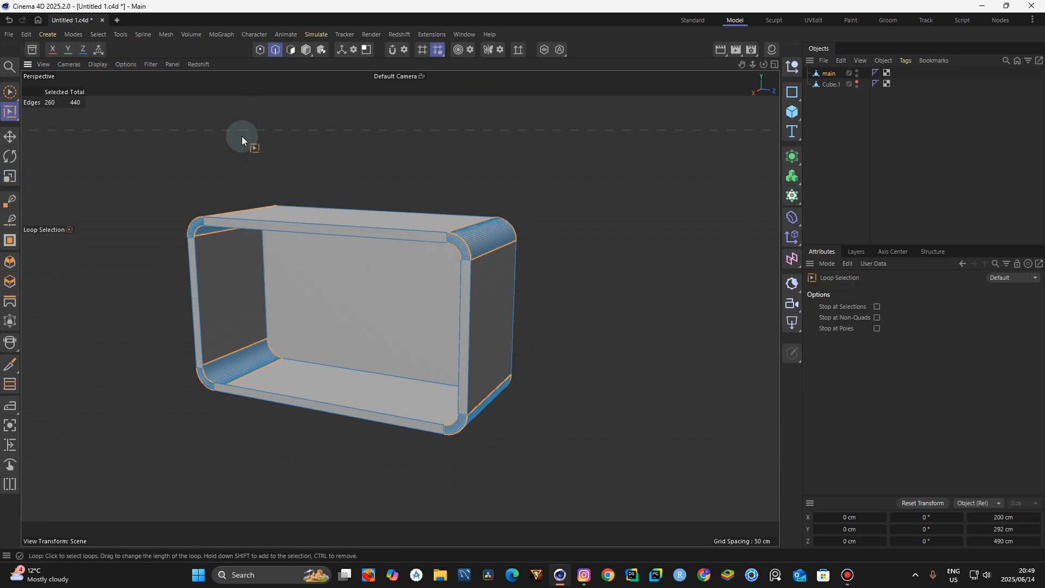
pyautogui.click(11, 113)
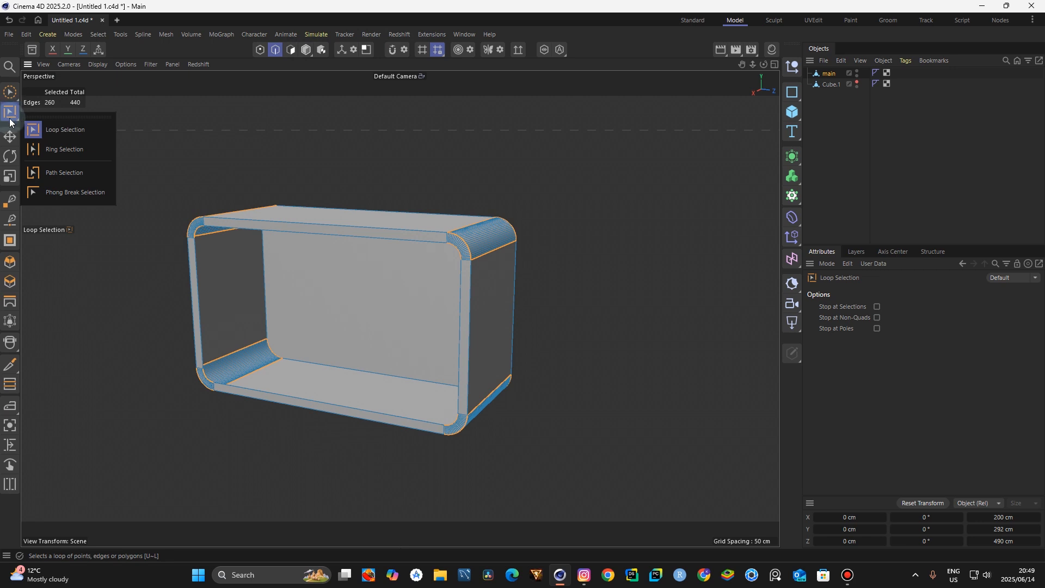
pyautogui.click(62, 131)
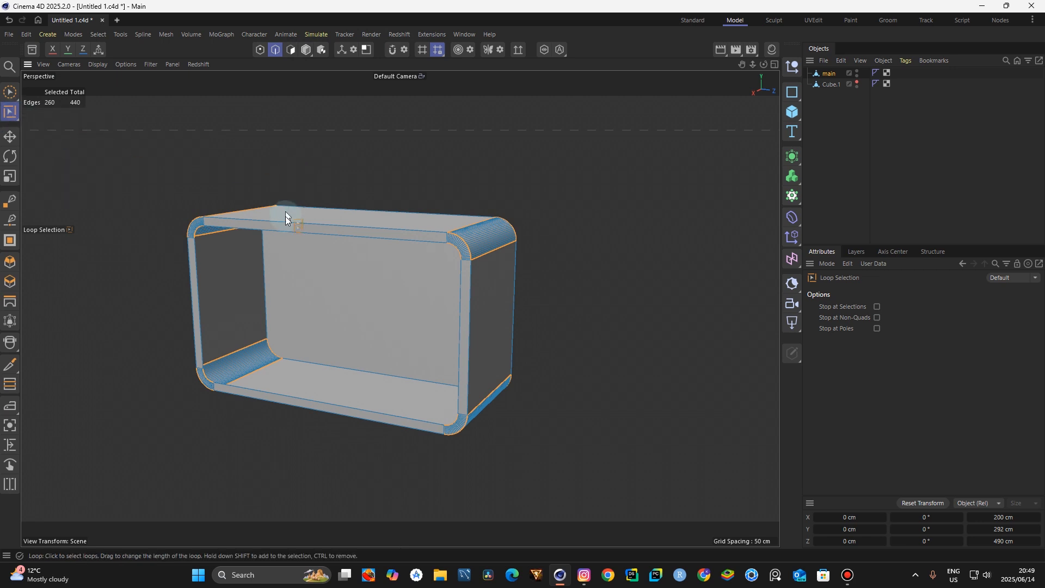
pyautogui.click(288, 233)
pyautogui.click(11, 137)
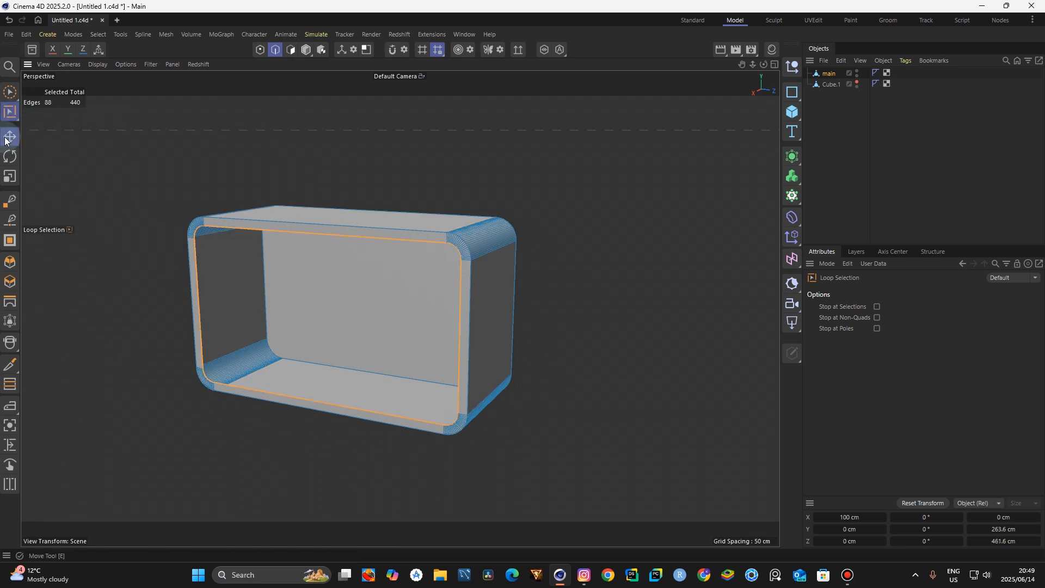
pyautogui.moveTo(283, 337); pyautogui.dragTo(287, 335)
# Examine the sloped front rim from the side and compare it with the radio render in Instagram, returning to Cinema 4D
pyautogui.moveTo(763, 64); pyautogui.dragTo(819, 66)
pyautogui.scroll(3, 498, 284)
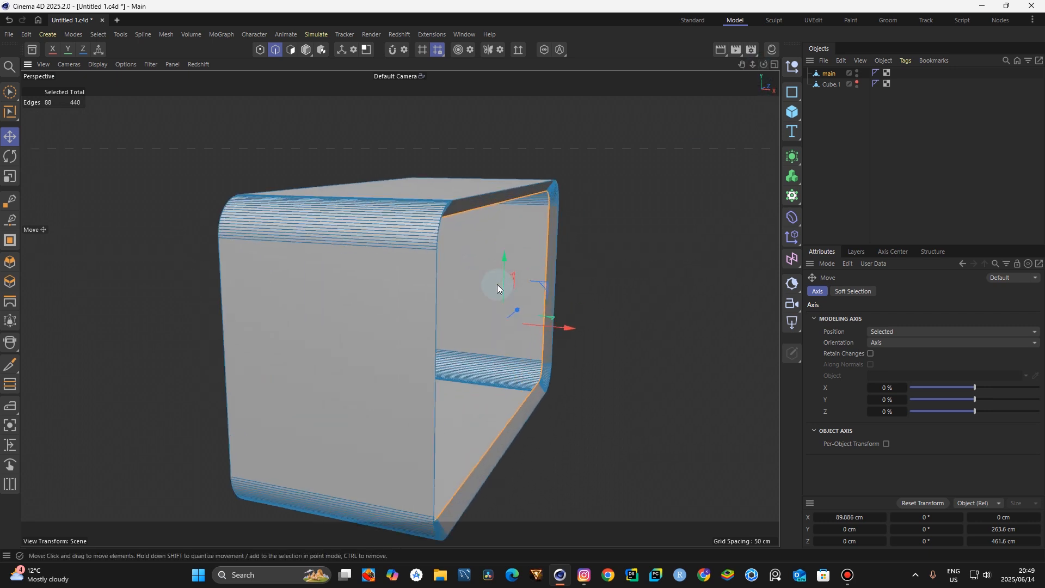
pyautogui.click(585, 581)
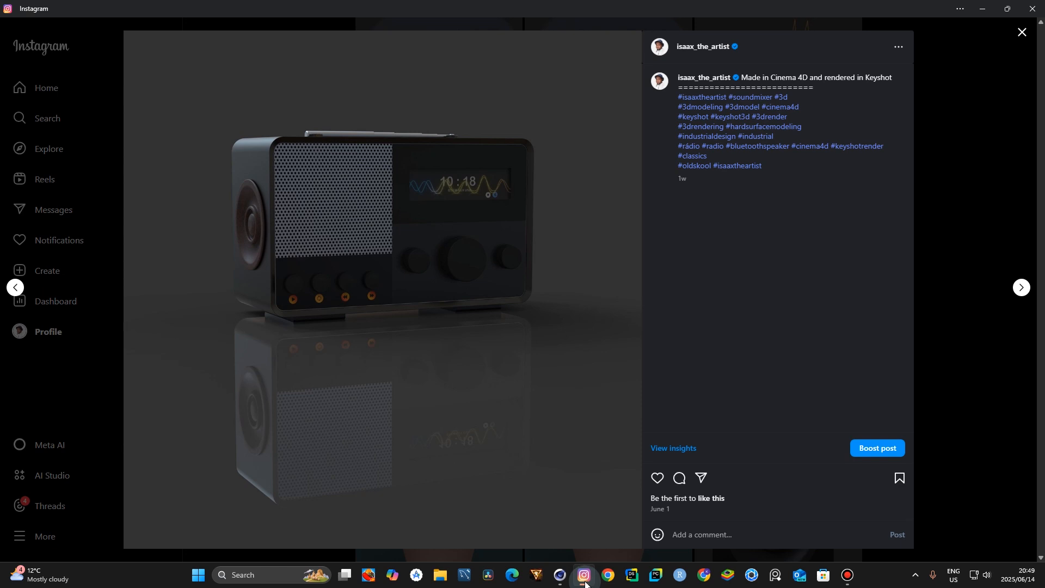
pyautogui.click(584, 580)
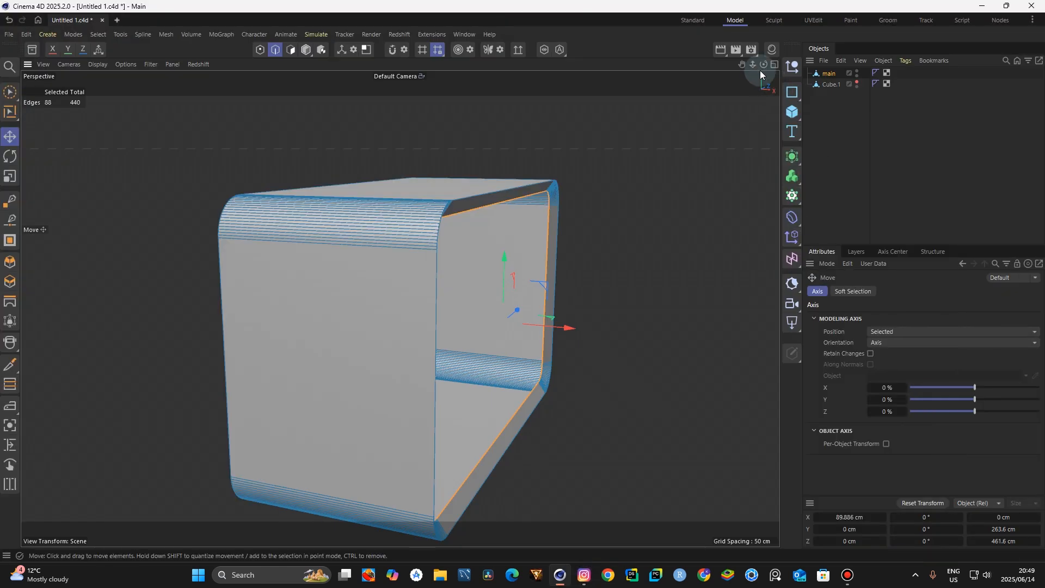
# Extrude the selected front opening loop about 15 cm further into the body along the X axis
pyautogui.moveTo(764, 64)
pyautogui.mouseDown()
pyautogui.moveTo(699, 59)
pyautogui.moveTo(661, 27)
pyautogui.moveTo(669, 40)
pyautogui.moveTo(759, 66)
pyautogui.mouseUp()
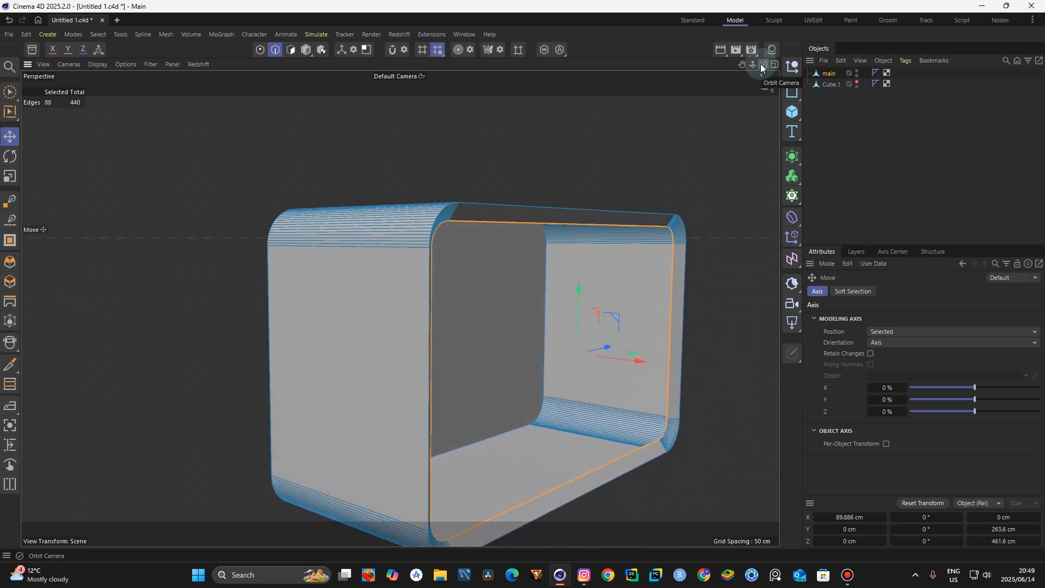
pyautogui.moveTo(765, 66); pyautogui.dragTo(786, 82)
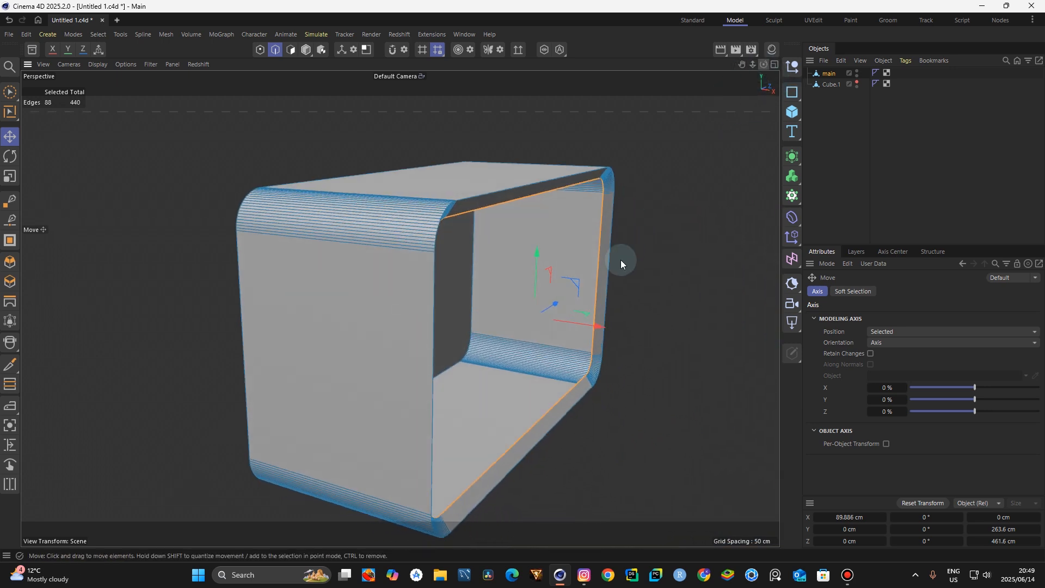
pyautogui.keyDown('ctrl'); pyautogui.moveTo(596, 326); pyautogui.dragTo(582, 329); pyautogui.keyUp('ctrl')
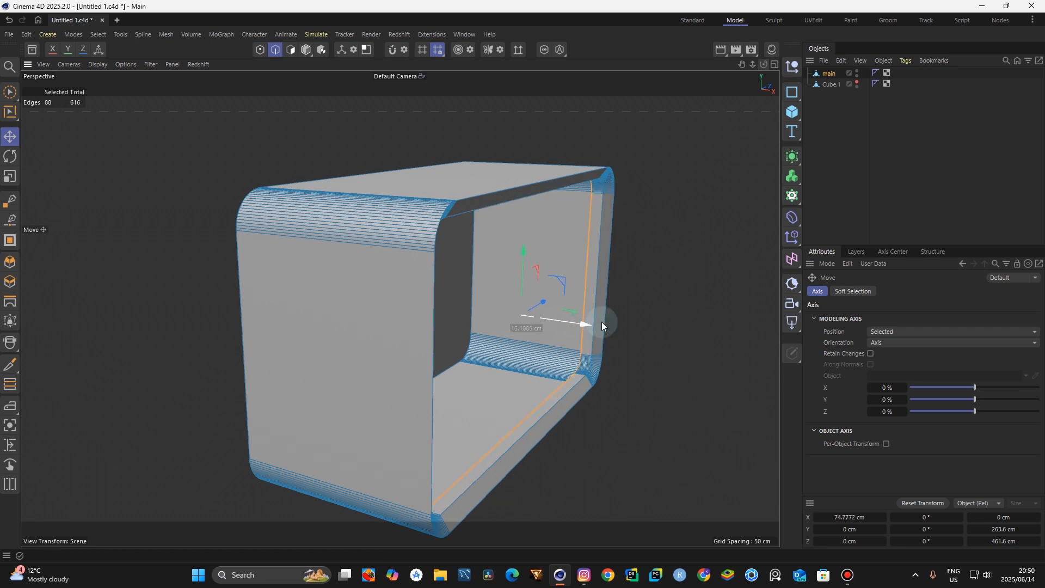
# Rename the separated front panel object as front
pyautogui.moveTo(763, 64); pyautogui.dragTo(625, 53)
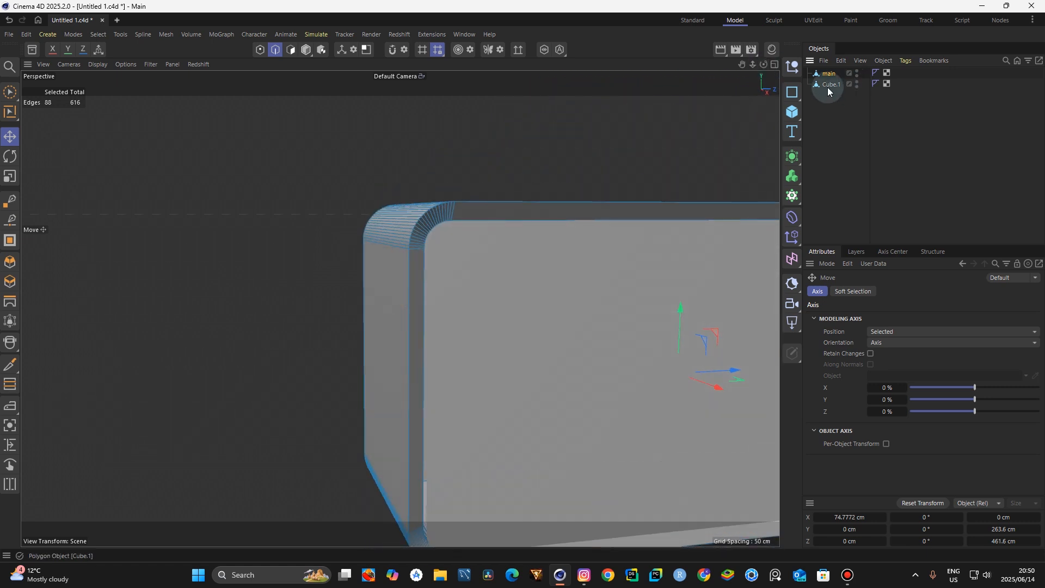
pyautogui.doubleClick(828, 85)
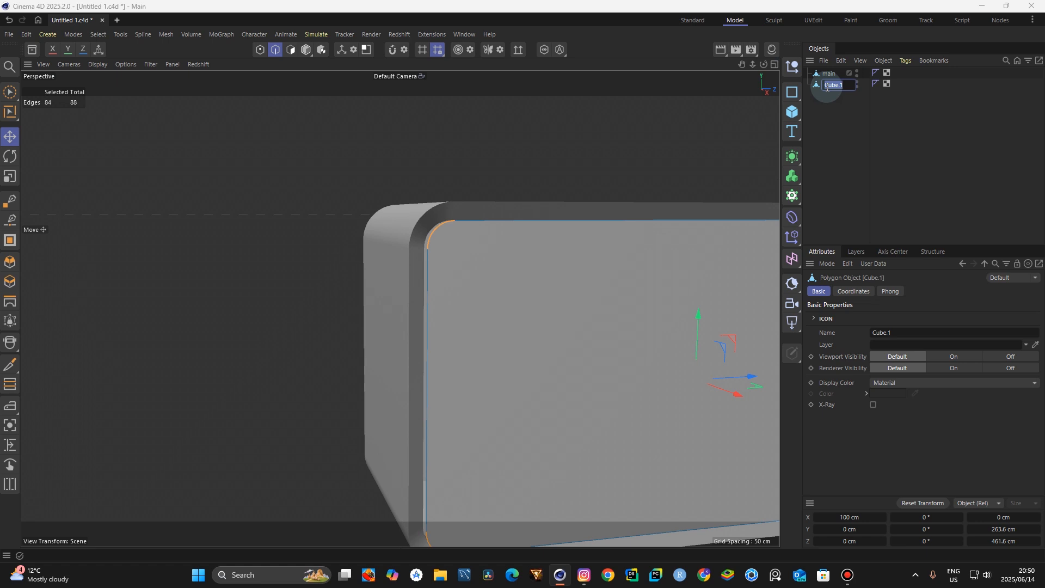
pyautogui.write('hront')
pyautogui.press('Return')
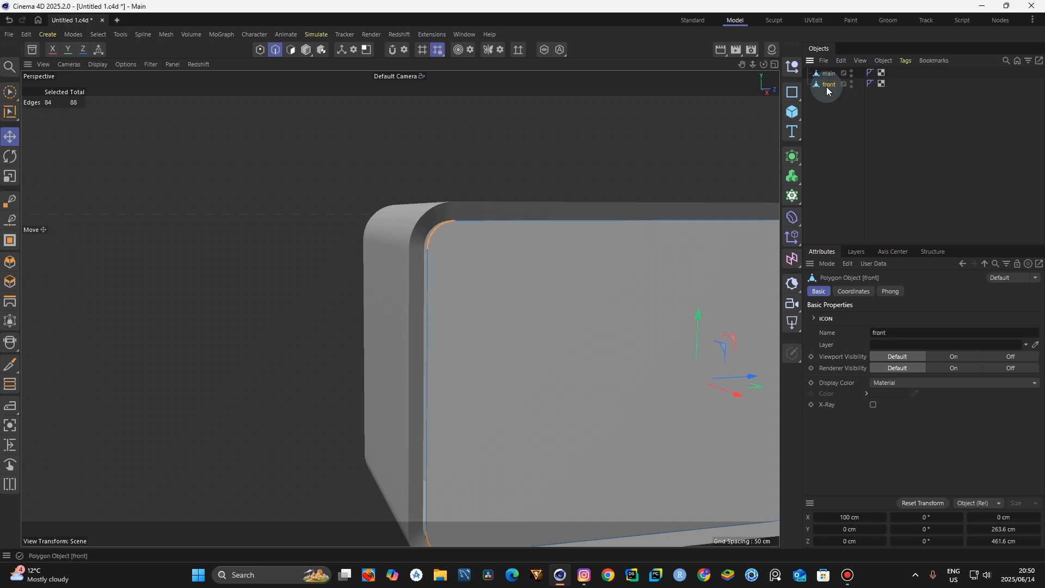
# Try to loop-select the outline edges of the front panel, starting from its upper edge
pyautogui.moveTo(764, 64); pyautogui.dragTo(718, 68)
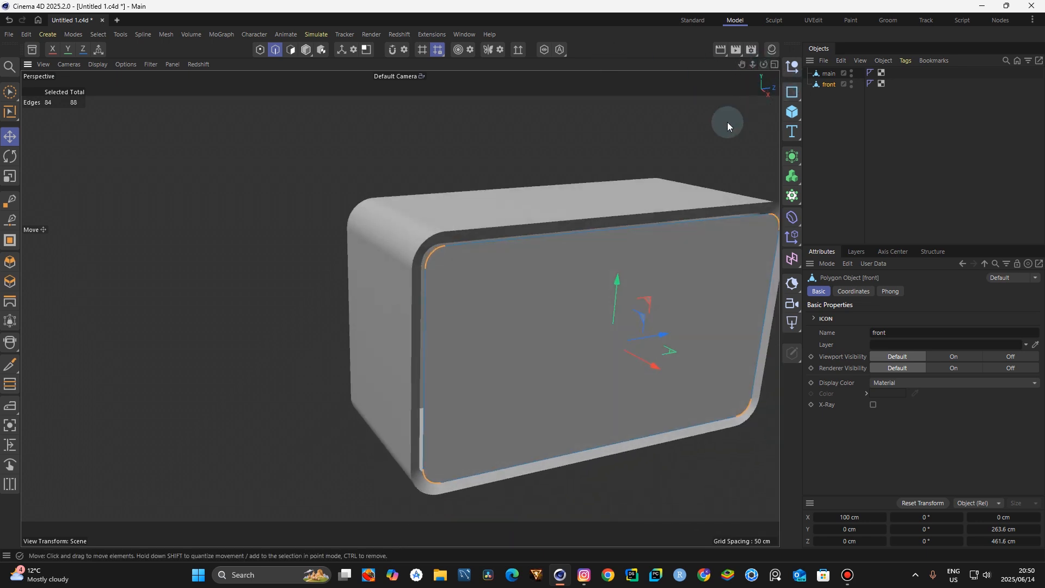
pyautogui.press('u')
pyautogui.press('l')
pyautogui.click(544, 237)
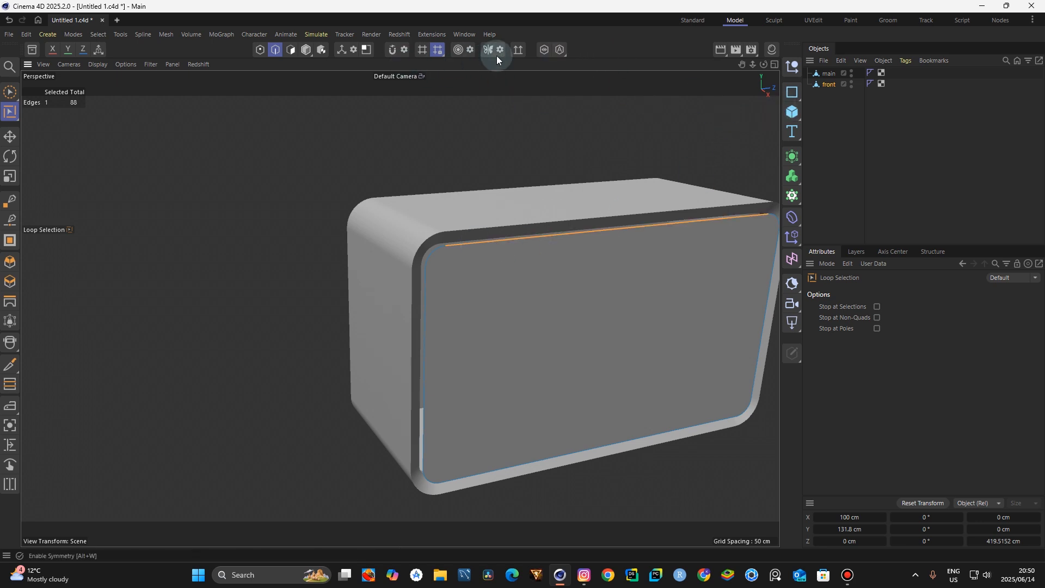
# Isolate the front panel in the viewport and select all of its outline edges with Rectangle Selection
pyautogui.click(544, 54)
pyautogui.moveTo(746, 70); pyautogui.dragTo(749, 66)
pyautogui.click(9, 112)
pyautogui.click(48, 130)
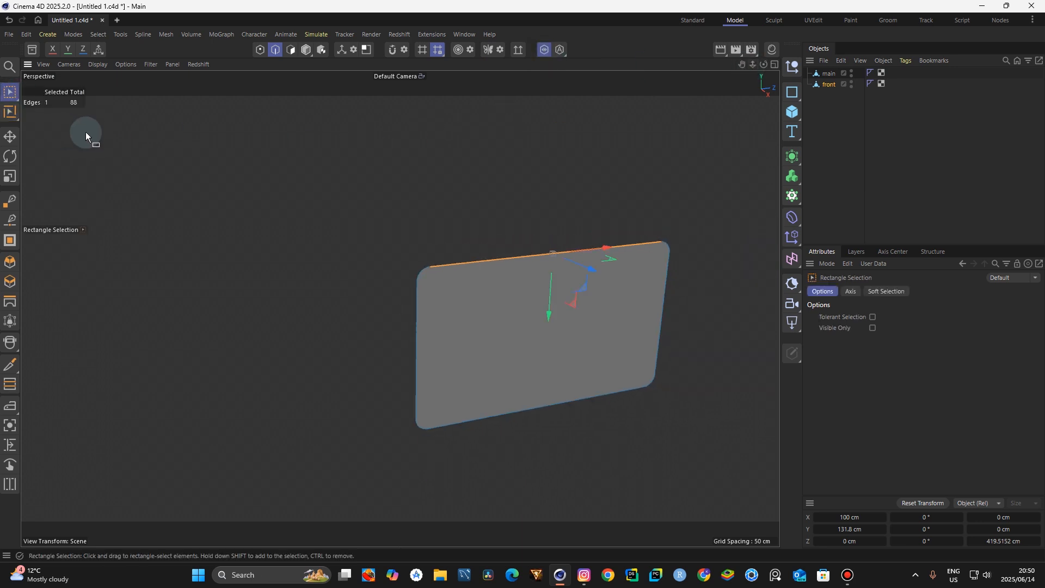
pyautogui.moveTo(237, 152); pyautogui.dragTo(704, 477)
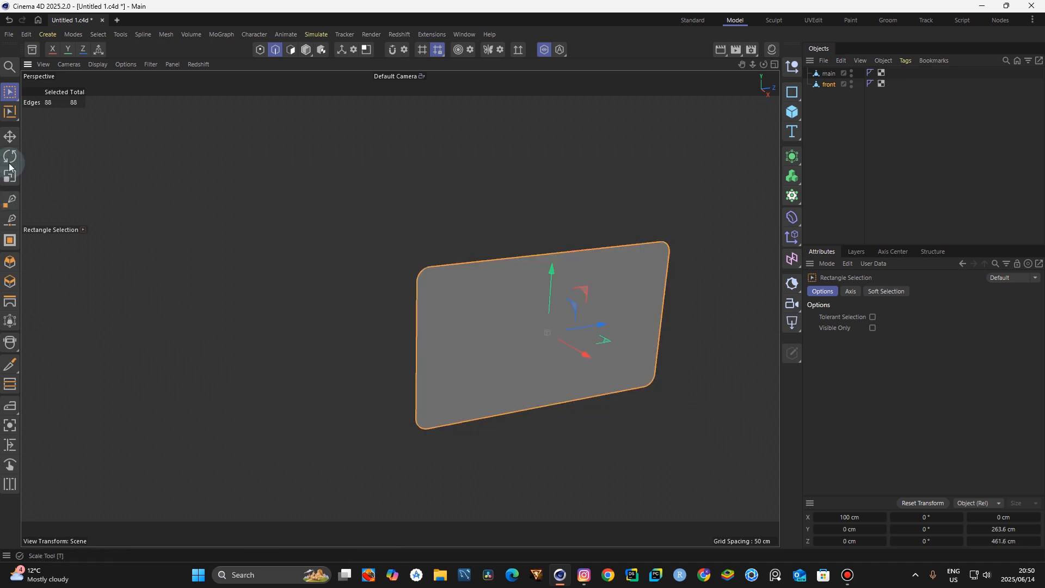
# Extrude the selected outline edges about 25 cm backwards along the X axis and show the whole radio again
pyautogui.click(10, 136)
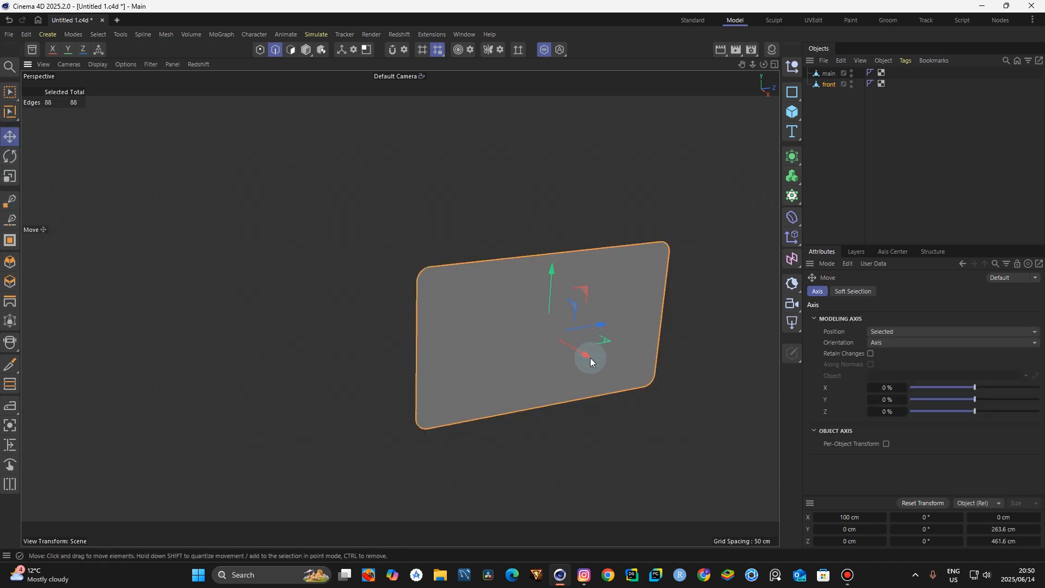
pyautogui.keyDown('ctrl'); pyautogui.moveTo(589, 358); pyautogui.dragTo(580, 347); pyautogui.keyUp('ctrl')
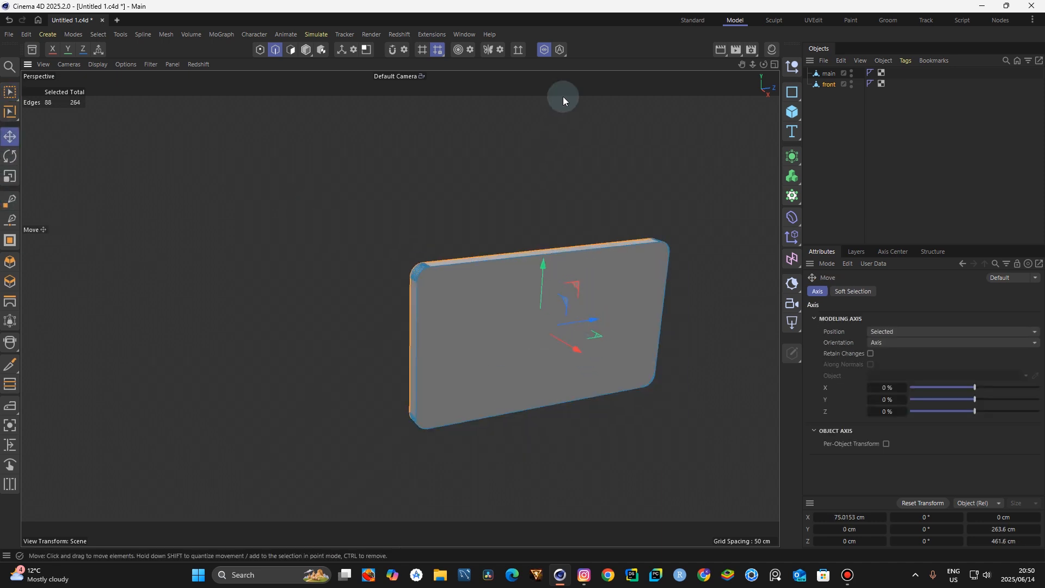
pyautogui.click(544, 53)
pyautogui.moveTo(743, 66); pyautogui.dragTo(780, 72)
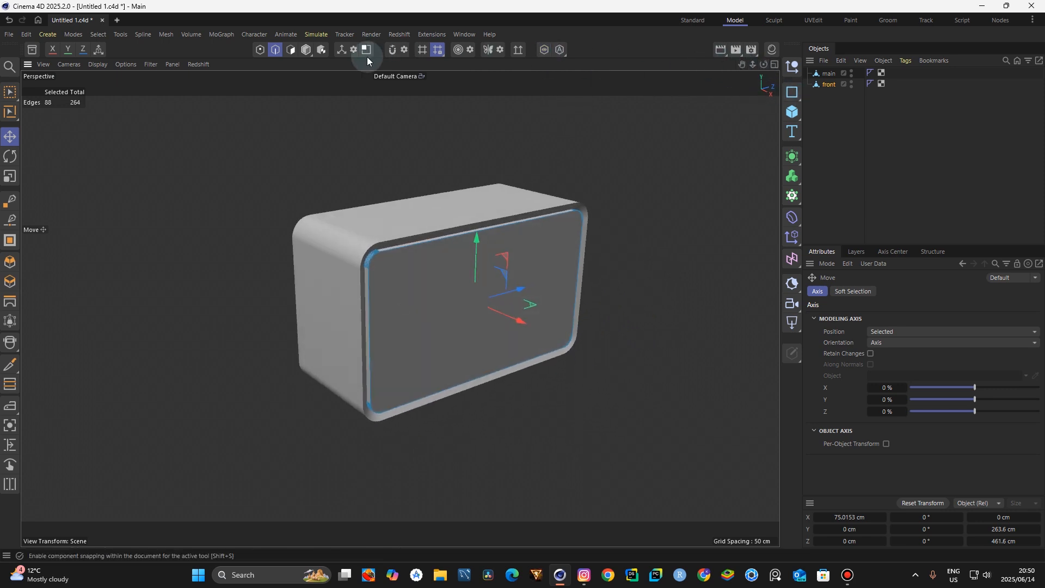
# Move the whole front panel back along the X axis until its face sits flush with the inner edge of the front rim
pyautogui.click(306, 50)
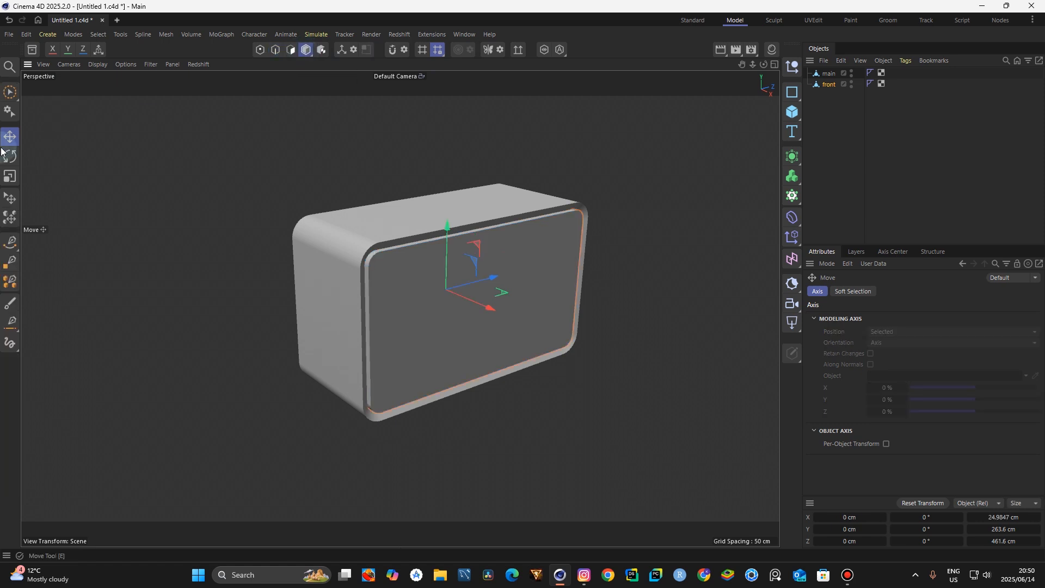
pyautogui.scroll(6, 490, 291)
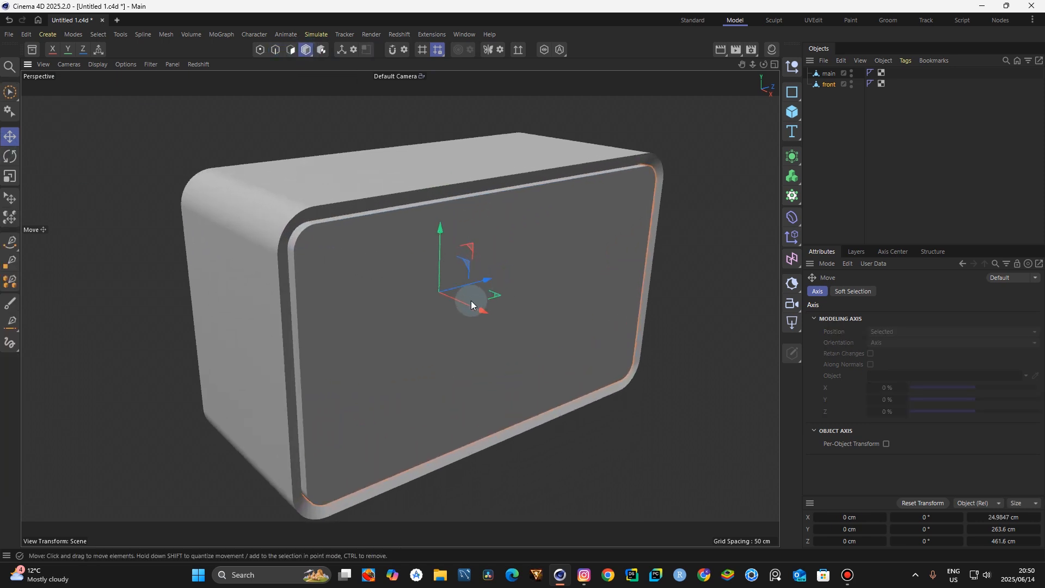
pyautogui.moveTo(486, 314); pyautogui.dragTo(509, 303)
pyautogui.click(702, 234)
pyautogui.moveTo(753, 64)
pyautogui.mouseDown()
pyautogui.moveTo(713, 66)
pyautogui.moveTo(742, 63)
pyautogui.moveTo(667, 38)
pyautogui.moveTo(759, 75)
pyautogui.mouseUp()
pyautogui.scroll(1, 475, 236)
pyautogui.scroll(7, 403, 234)
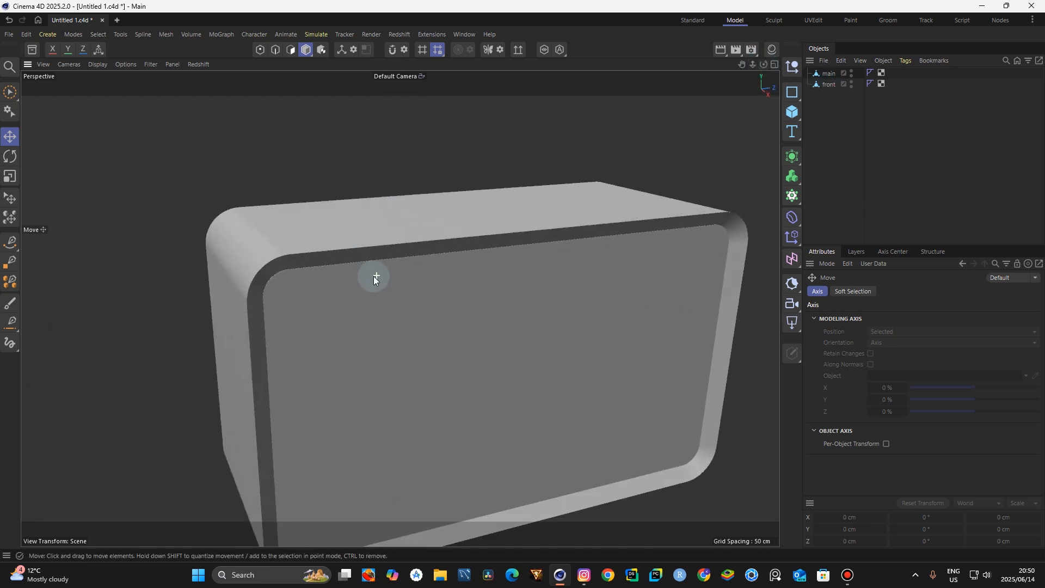
pyautogui.moveTo(753, 65); pyautogui.dragTo(786, 73)
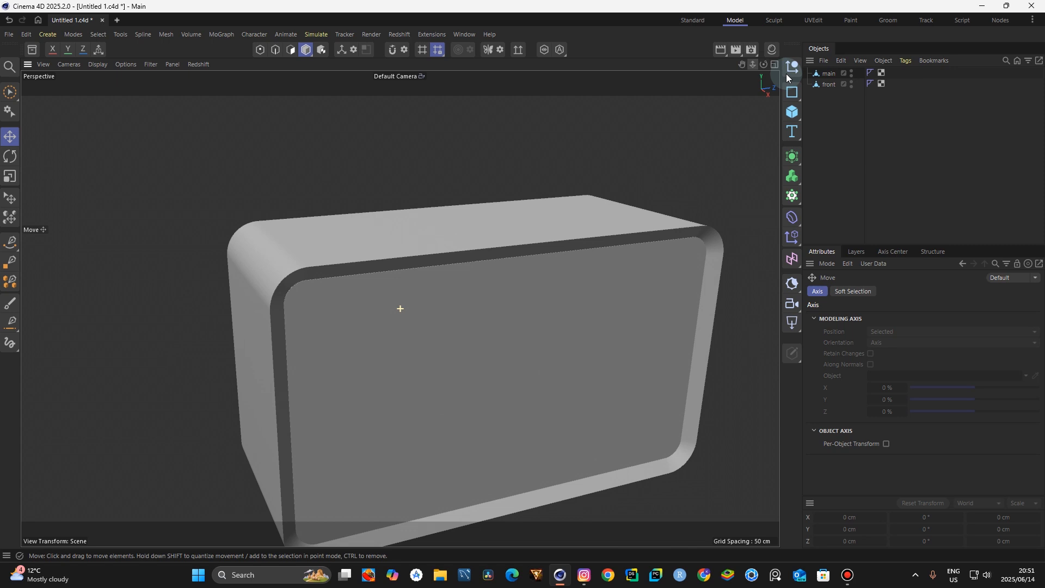
# Check the radio render in Instagram and, back in Cinema 4D, loop-select the inner edge of the main body's front rim
pyautogui.click(821, 73)
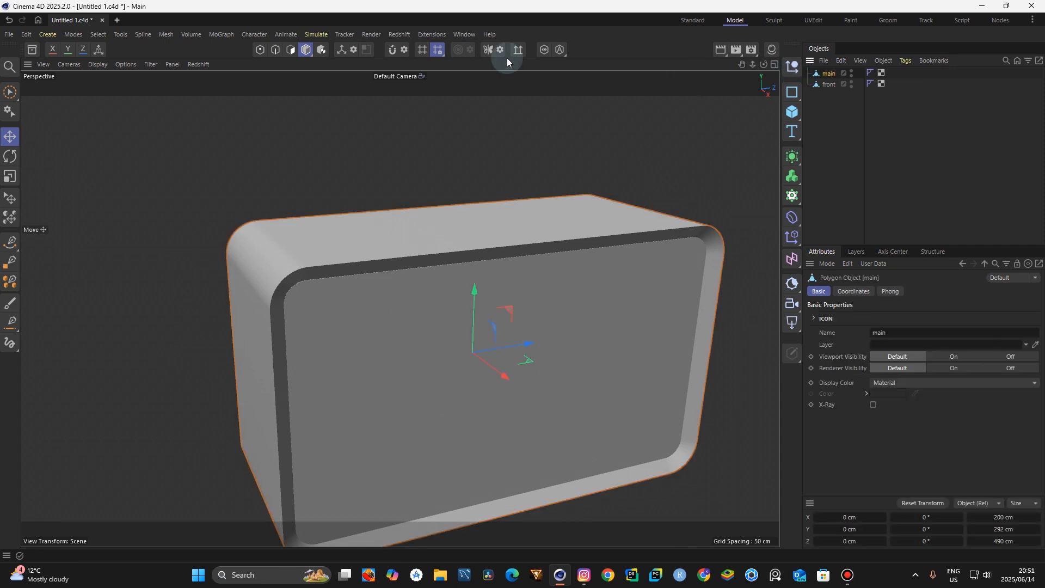
pyautogui.click(276, 49)
pyautogui.rightClick(335, 136)
pyautogui.click(335, 136)
pyautogui.click(584, 578)
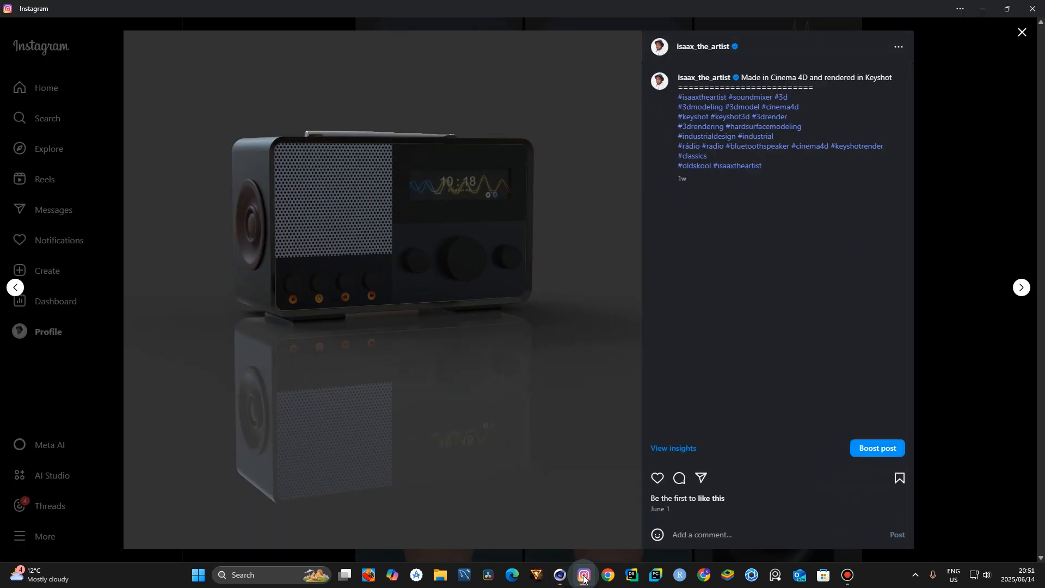
pyautogui.click(583, 577)
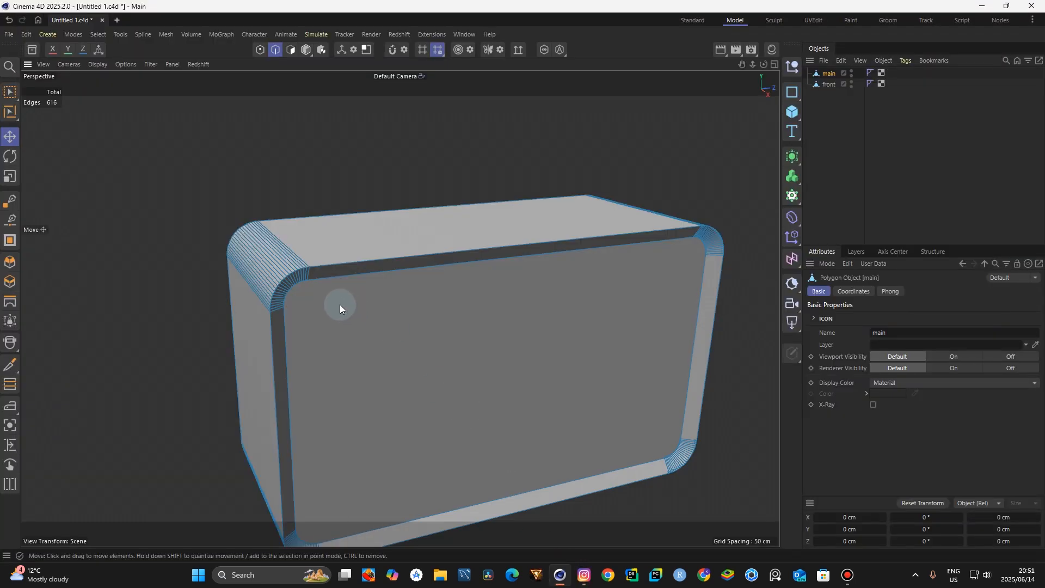
pyautogui.scroll(2, 340, 304)
pyautogui.press('u')
pyautogui.press('l')
pyautogui.click(347, 267)
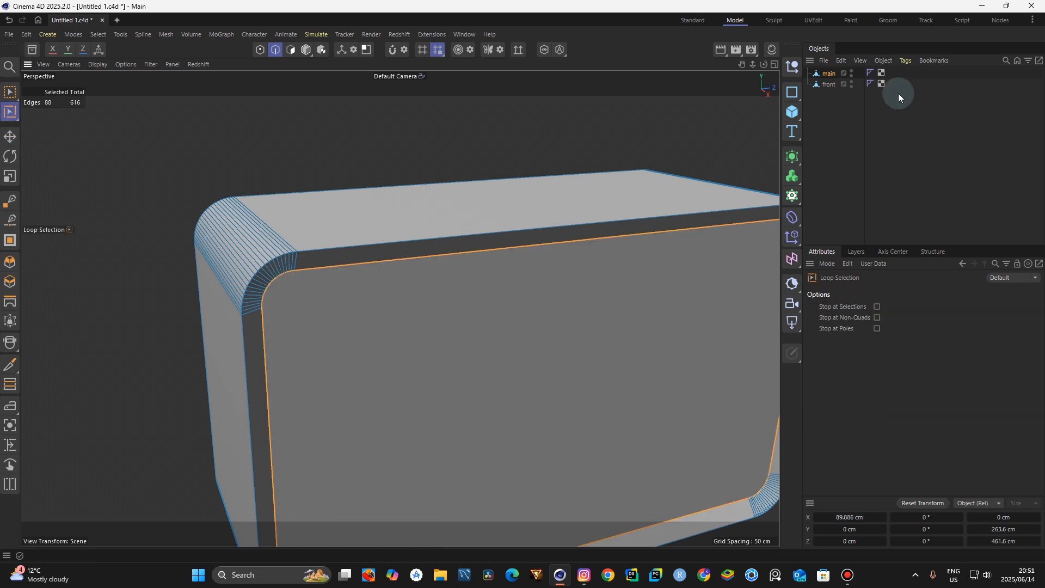
# Isolate the front panel, loop-select the outline edge of its front face, and show the full model again
pyautogui.click(827, 84)
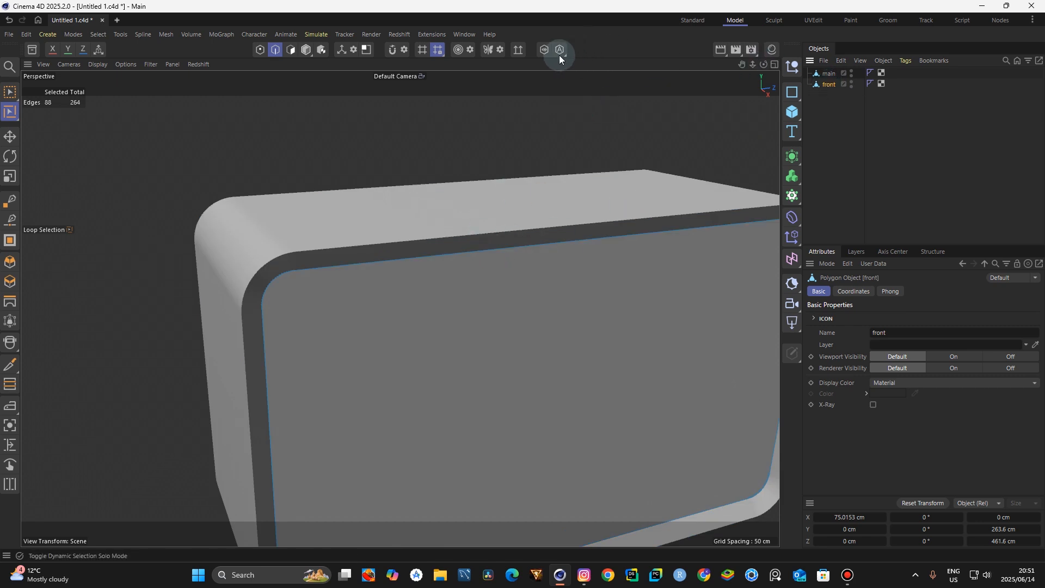
pyautogui.click(544, 50)
pyautogui.moveTo(750, 66); pyautogui.dragTo(564, 203)
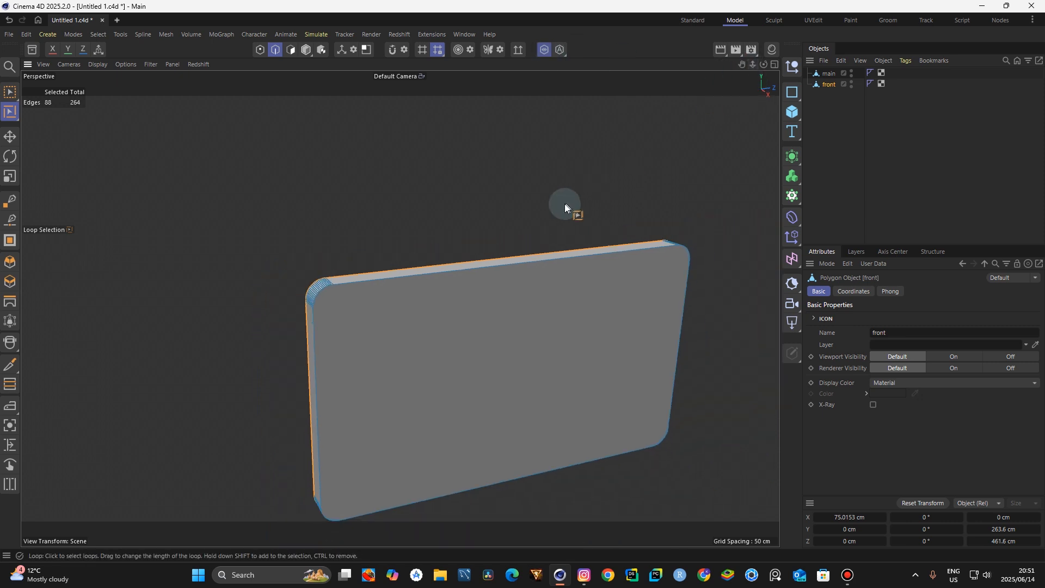
pyautogui.click(514, 266)
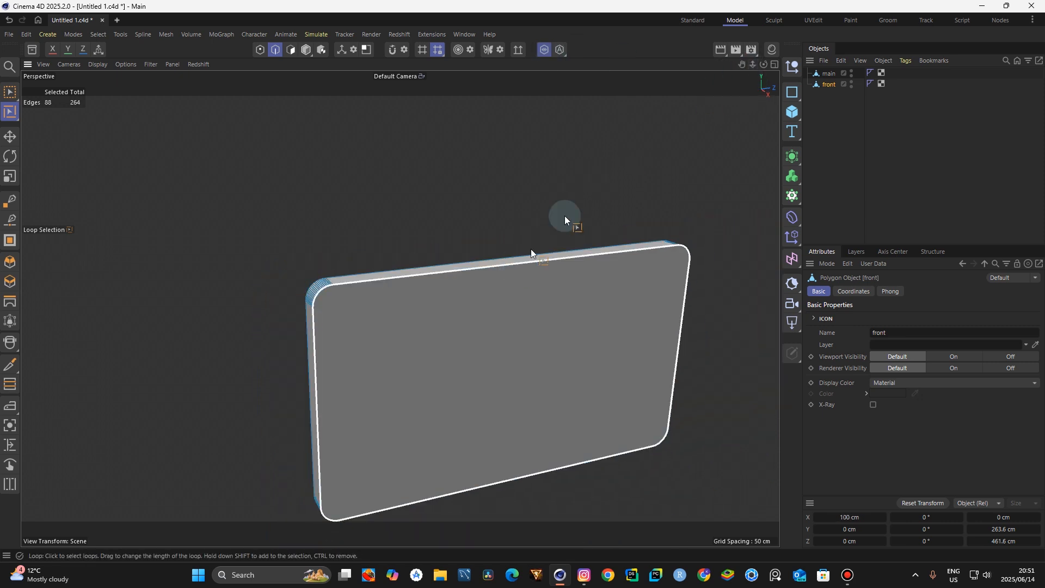
pyautogui.click(543, 50)
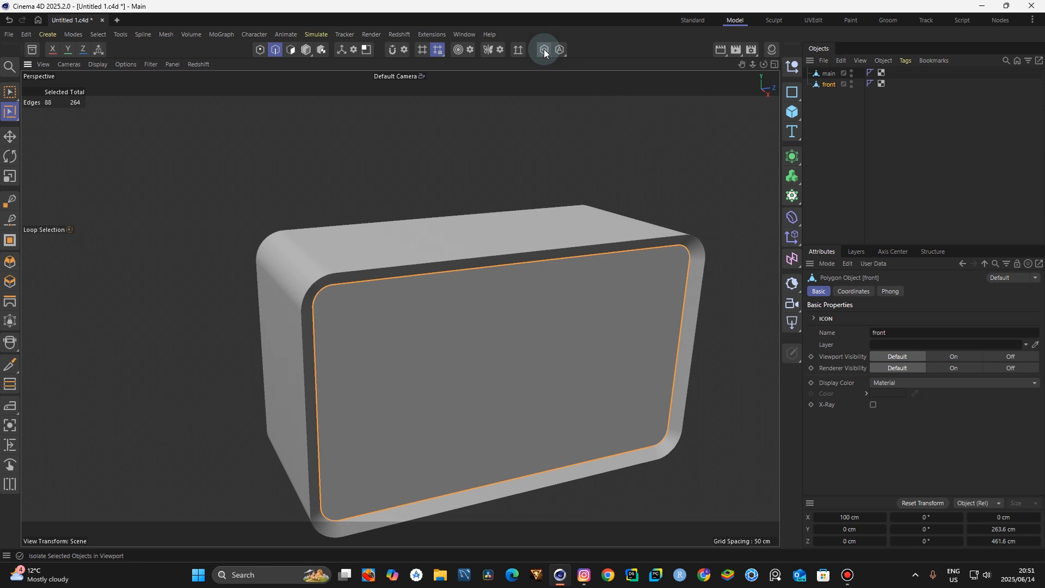
# Select the main and front objects together and bevel both selected edge loops with a 1 cm offset and 20 subdivisions
pyautogui.keyDown('ctrl'); pyautogui.click(833, 73); pyautogui.keyUp('ctrl')
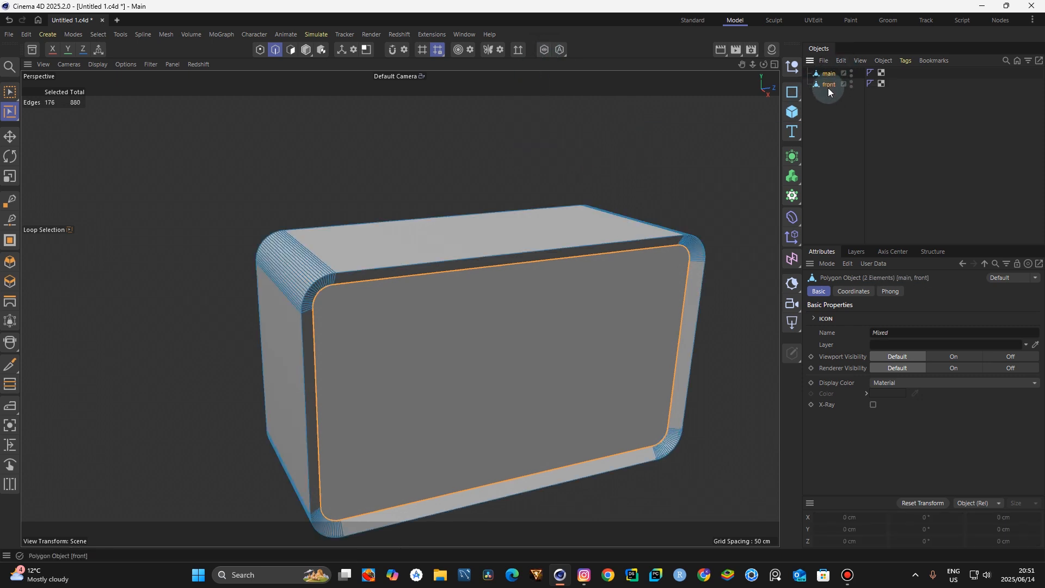
pyautogui.click(829, 97)
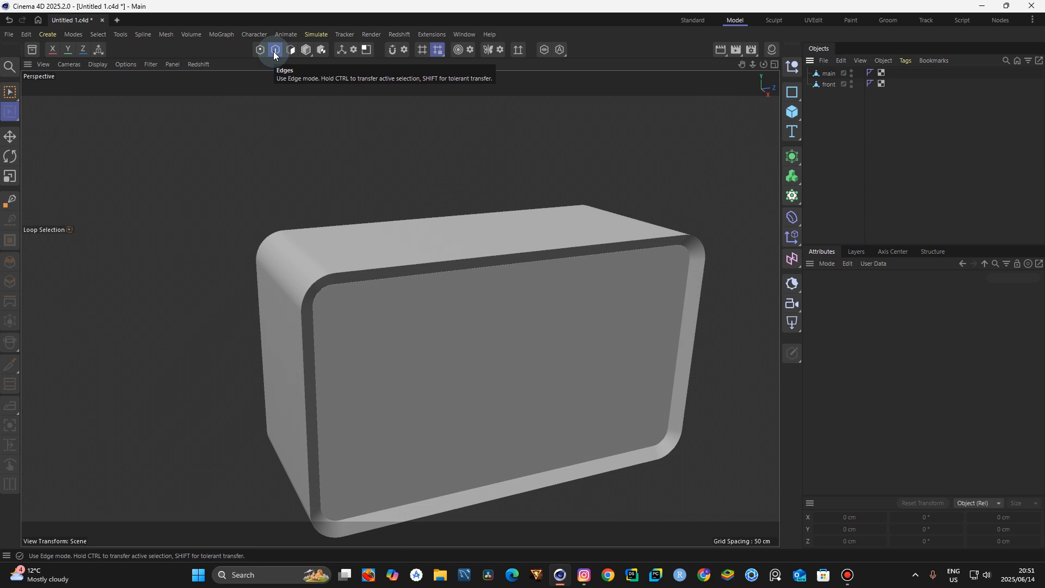
pyautogui.click(825, 86)
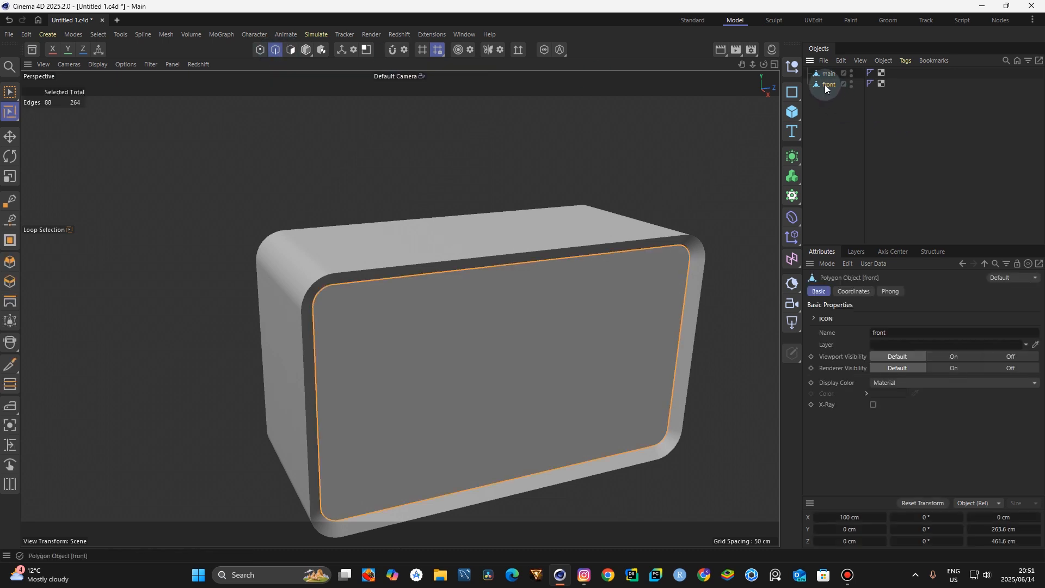
pyautogui.keyDown('ctrl'); pyautogui.click(830, 74); pyautogui.keyUp('ctrl')
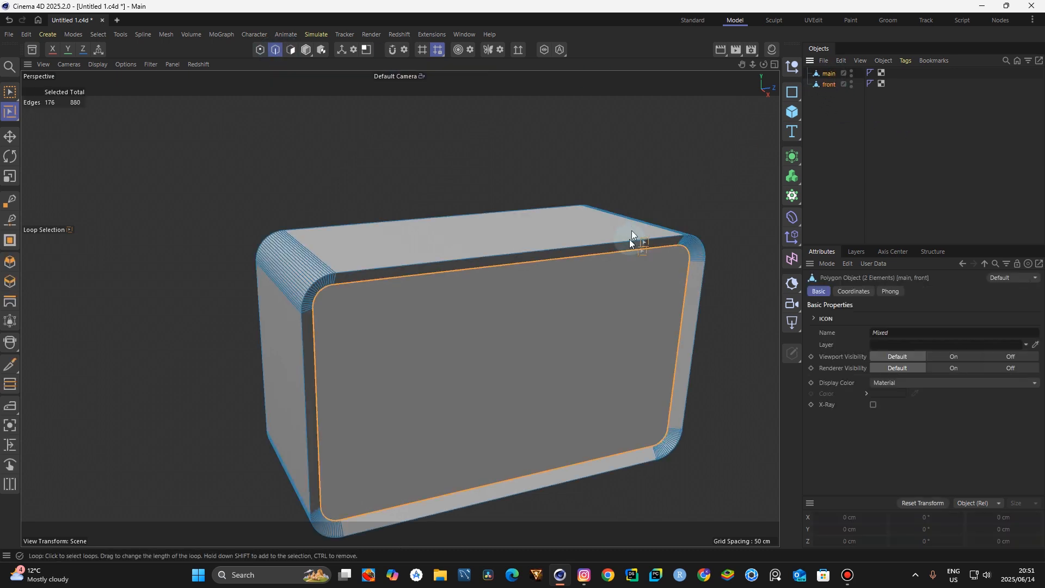
pyautogui.scroll(2, 579, 296)
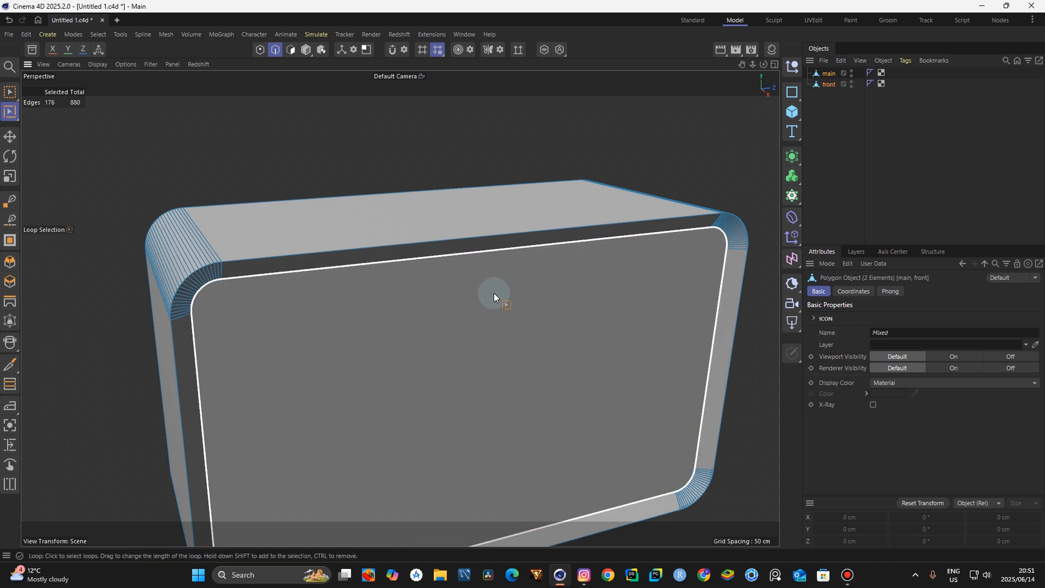
pyautogui.moveTo(752, 62); pyautogui.dragTo(748, 34)
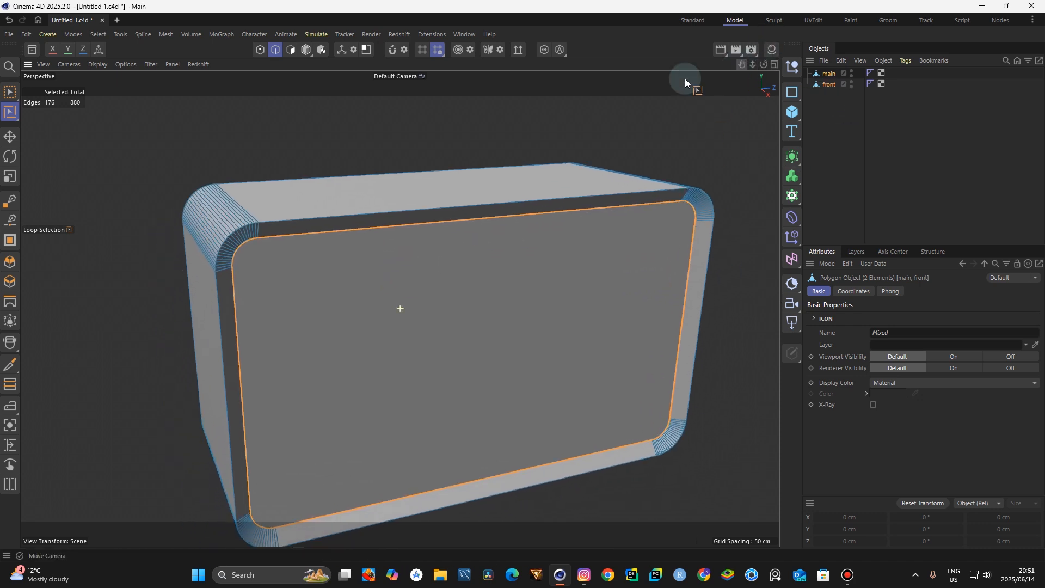
pyautogui.click(10, 263)
pyautogui.scroll(6, 428, 221)
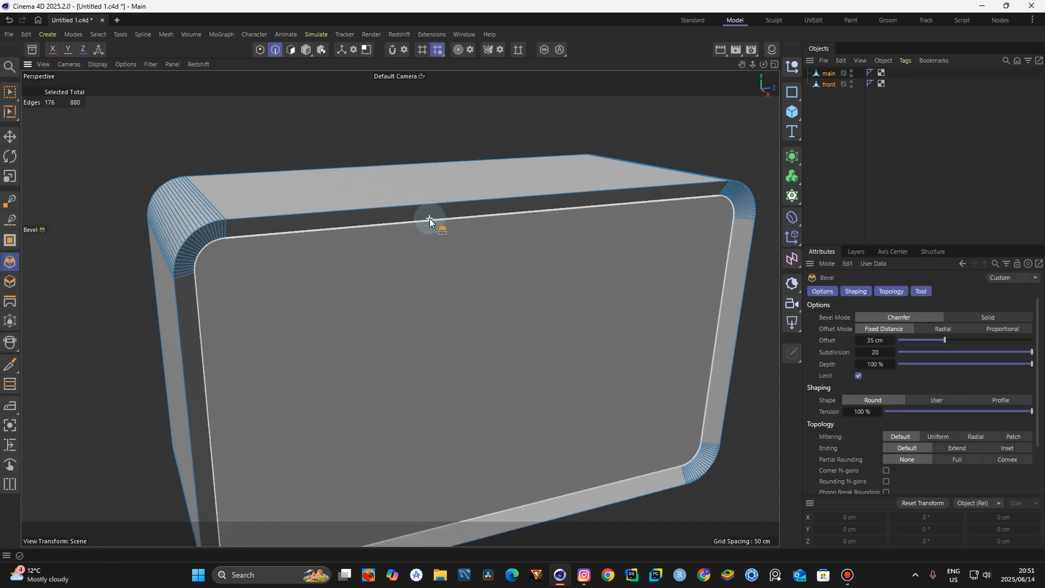
pyautogui.moveTo(430, 220); pyautogui.dragTo(432, 221)
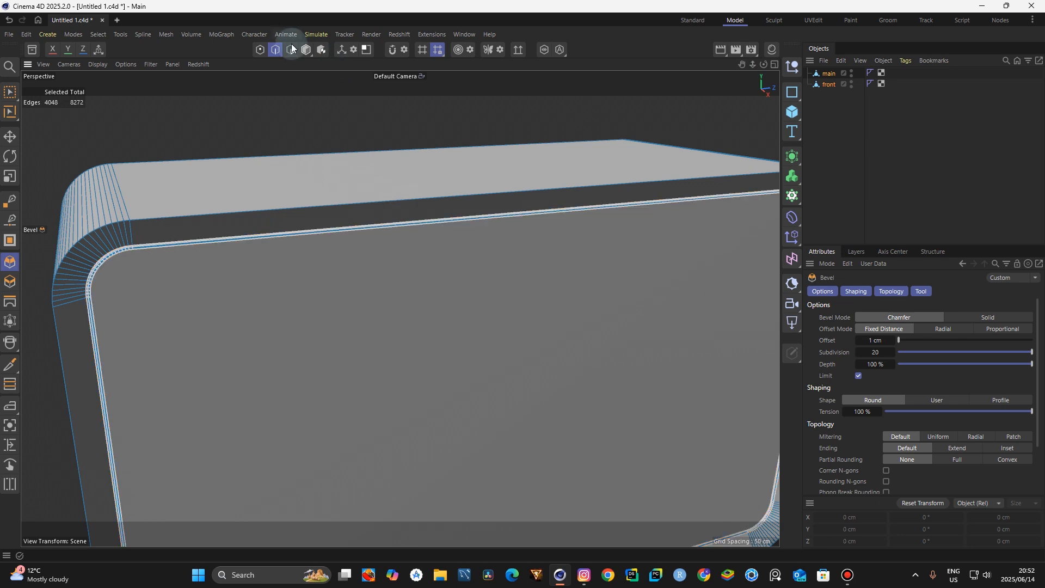
pyautogui.click(306, 54)
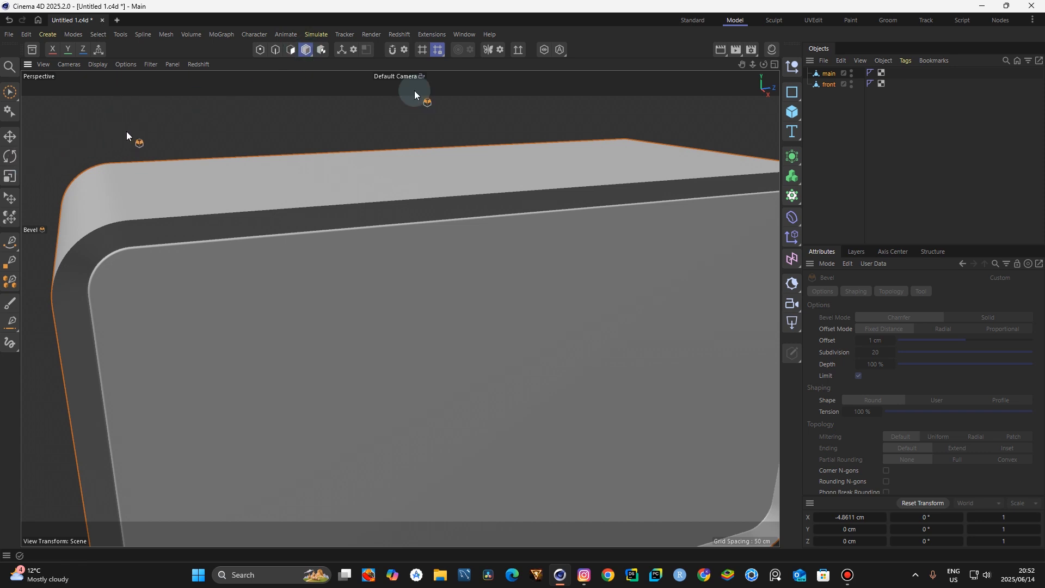
pyautogui.moveTo(770, 65)
pyautogui.mouseDown()
pyautogui.moveTo(801, 82)
pyautogui.moveTo(816, 115)
pyautogui.moveTo(763, 66)
pyautogui.mouseUp()
# Clear the edge selection on the main body and loop-select the outer edge of its front rim
pyautogui.click(828, 73)
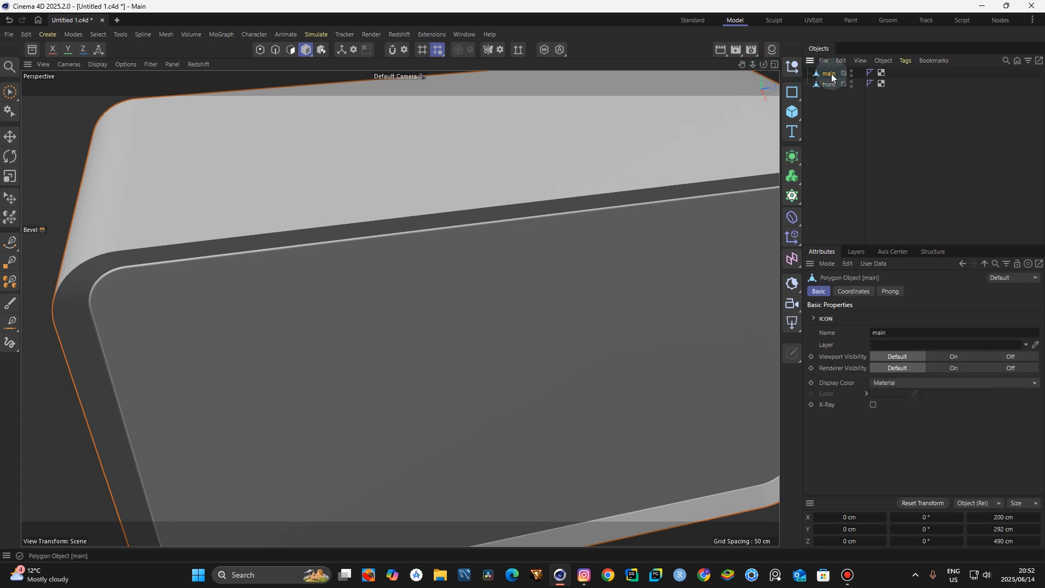
pyautogui.click(276, 50)
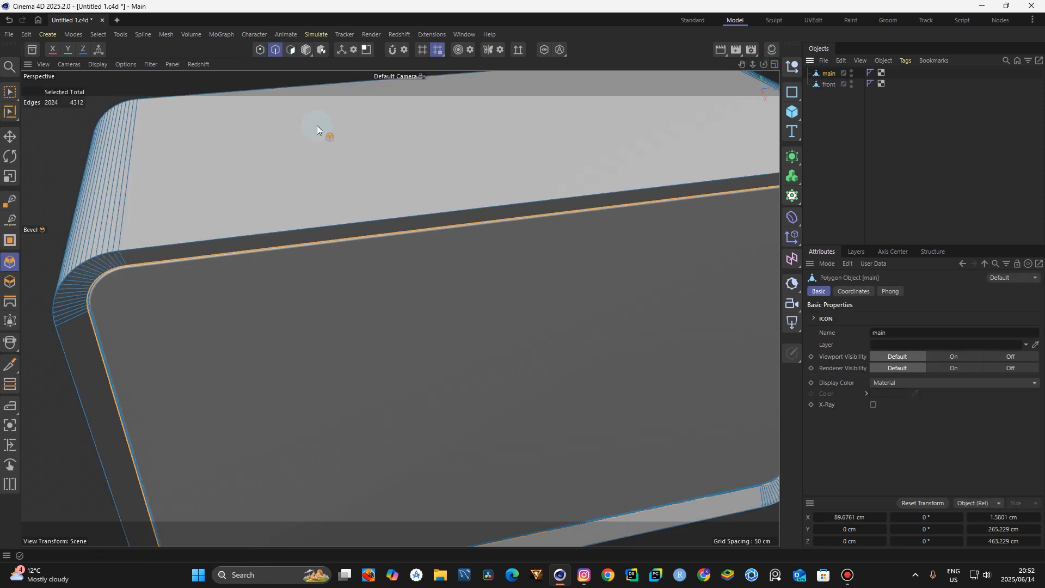
pyautogui.press('u')
pyautogui.press('o')
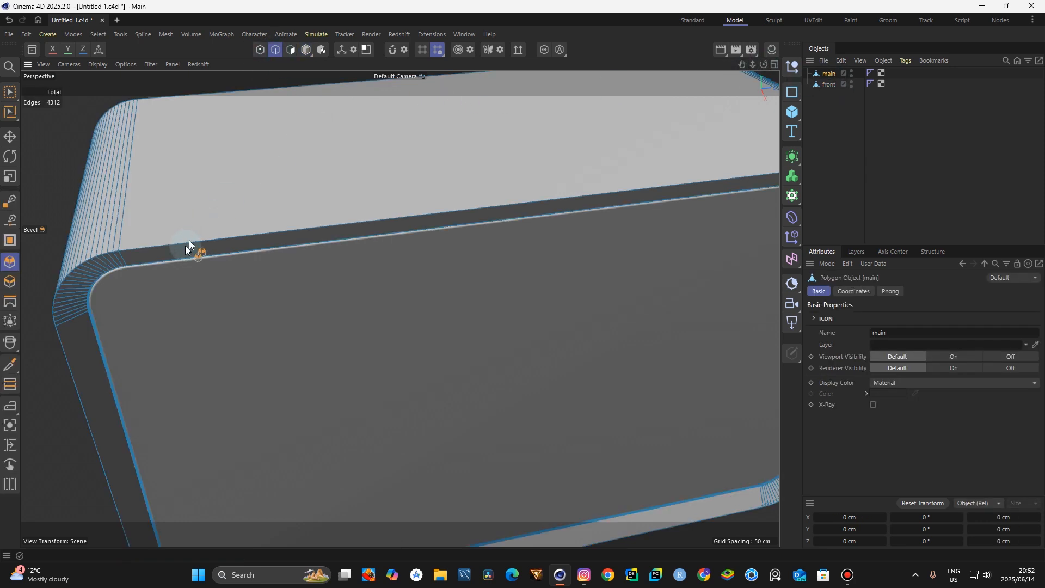
pyautogui.press('u')
pyautogui.press('l')
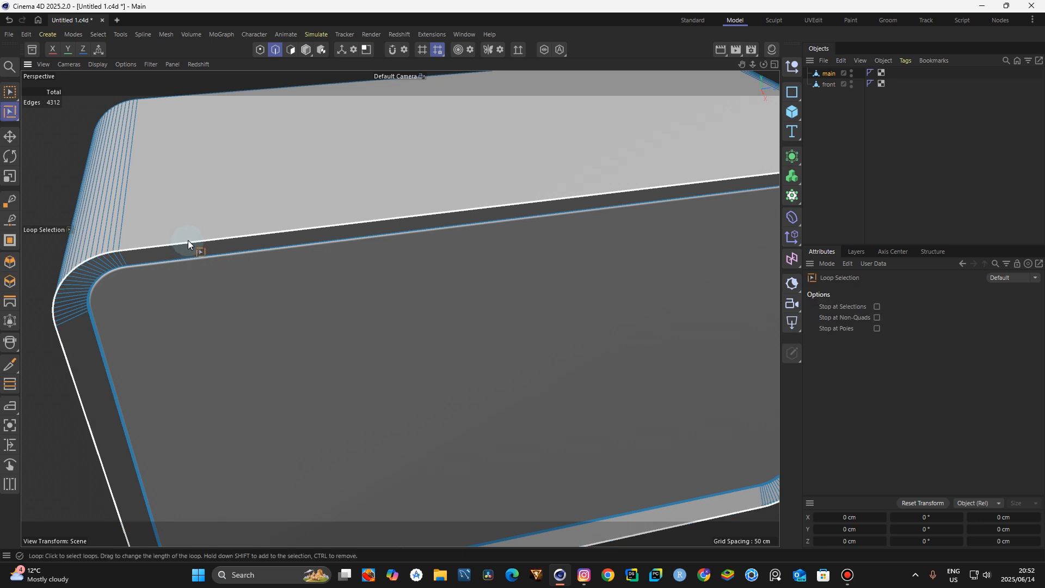
pyautogui.click(194, 243)
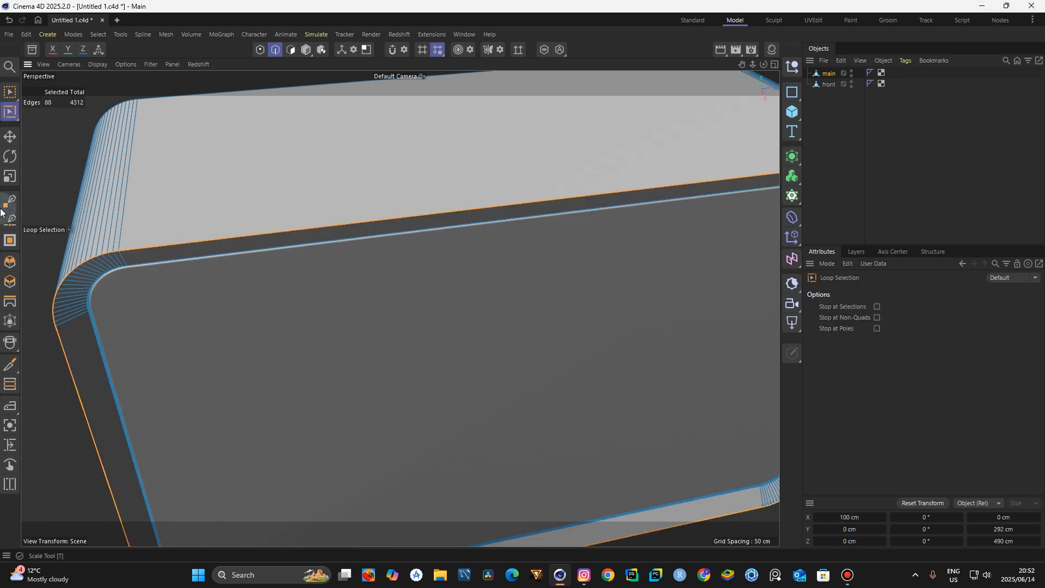
# Bevel the outer front rim edge of the main body with a 1.1 cm offset and 20 subdivisions
pyautogui.click(10, 262)
pyautogui.moveTo(159, 289); pyautogui.dragTo(162, 289)
pyautogui.click(305, 50)
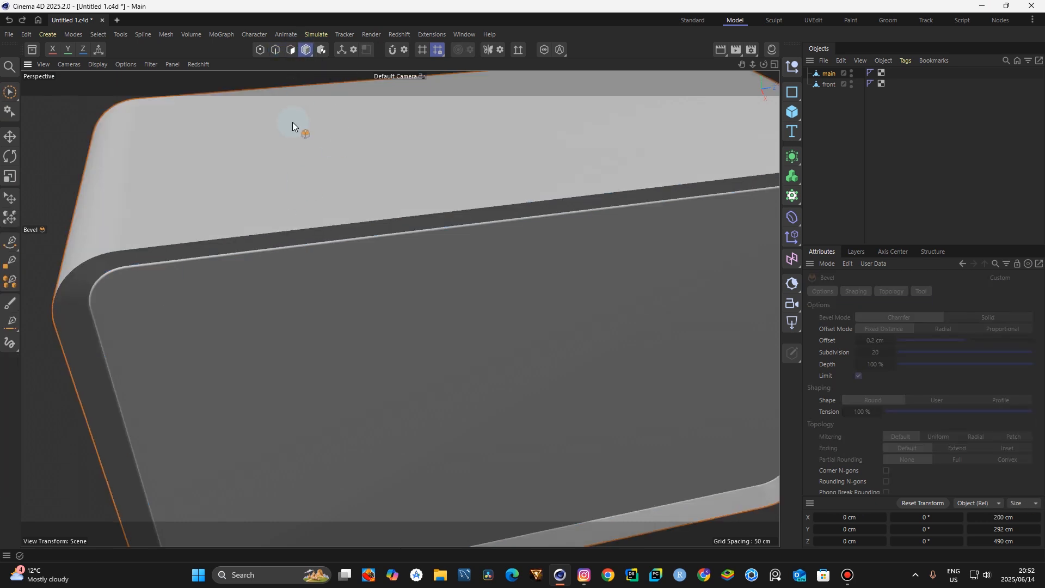
pyautogui.moveTo(223, 121); pyautogui.dragTo(188, 195)
pyautogui.click(311, 48)
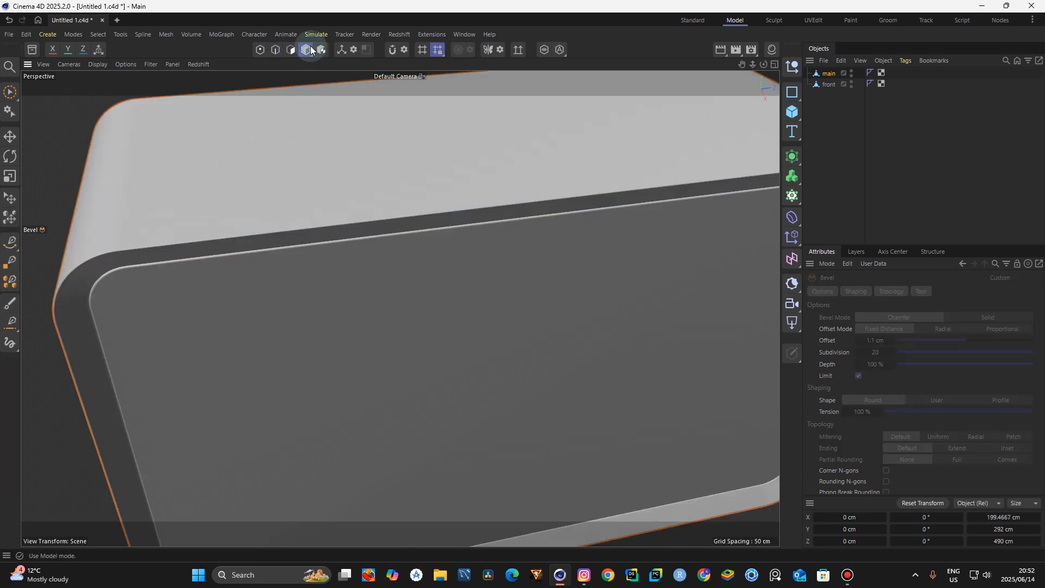
# Deselect all objects and save the scene as a new incremental version
pyautogui.click(10, 137)
pyautogui.click(52, 112)
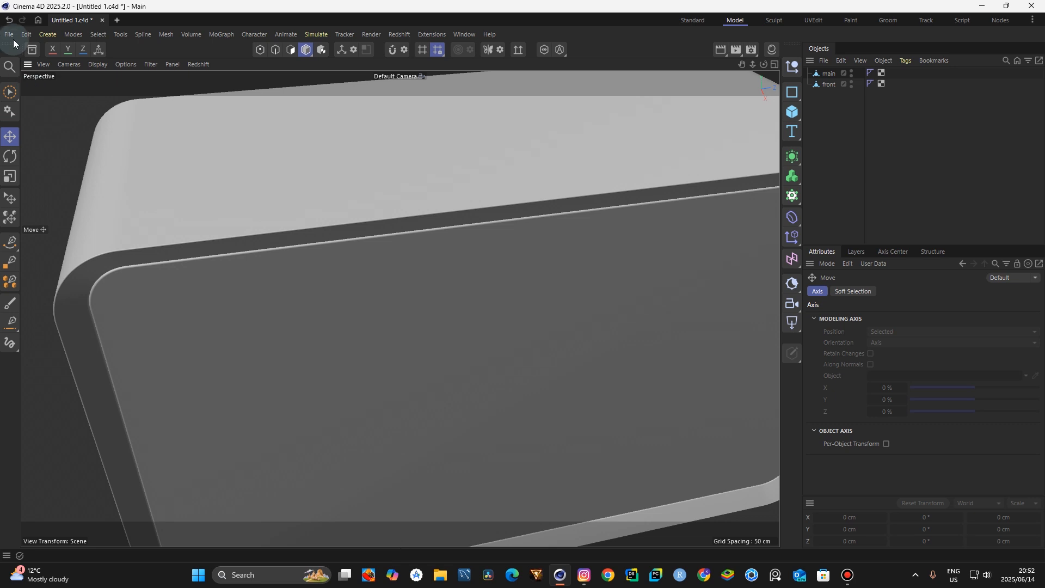
pyautogui.click(9, 33)
pyautogui.click(34, 197)
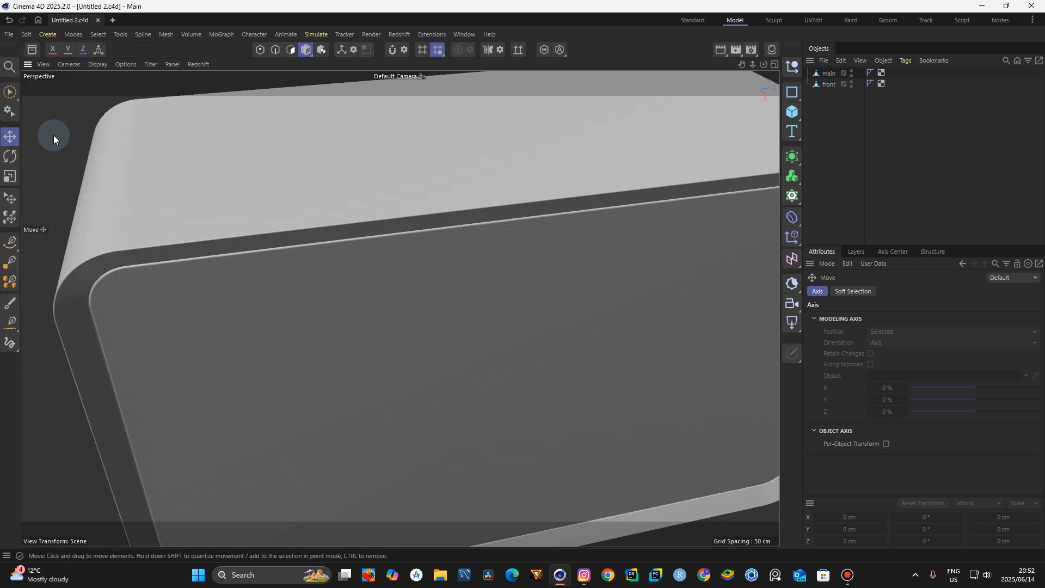
# Examine the modelled body from the front and compare it with the radio reference render on Instagram
pyautogui.scroll(-6, 399, 308)
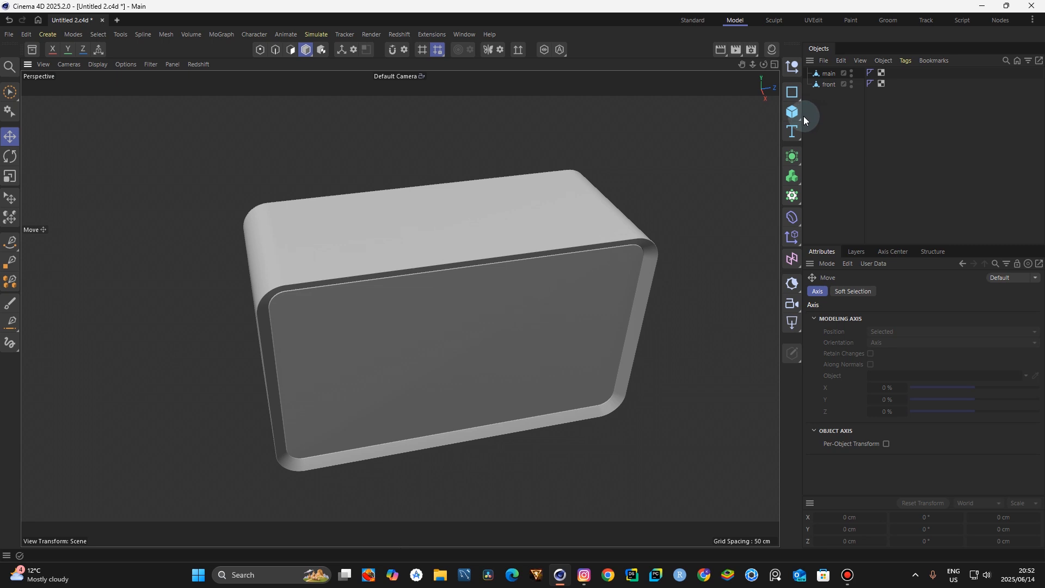
pyautogui.moveTo(802, 116); pyautogui.dragTo(821, 116)
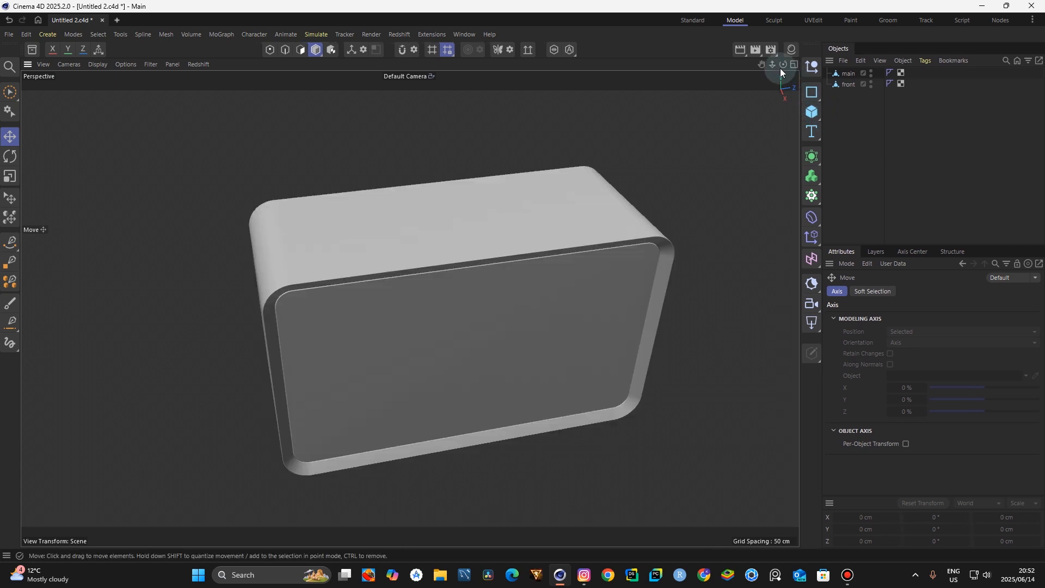
pyautogui.scroll(-3, 781, 67)
pyautogui.moveTo(782, 67); pyautogui.dragTo(460, 60)
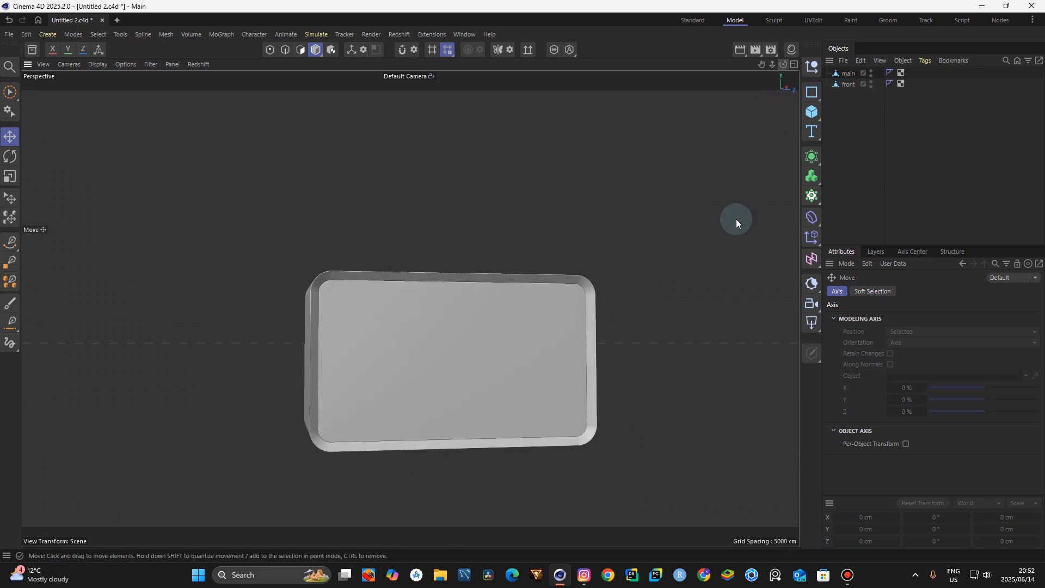
pyautogui.click(588, 577)
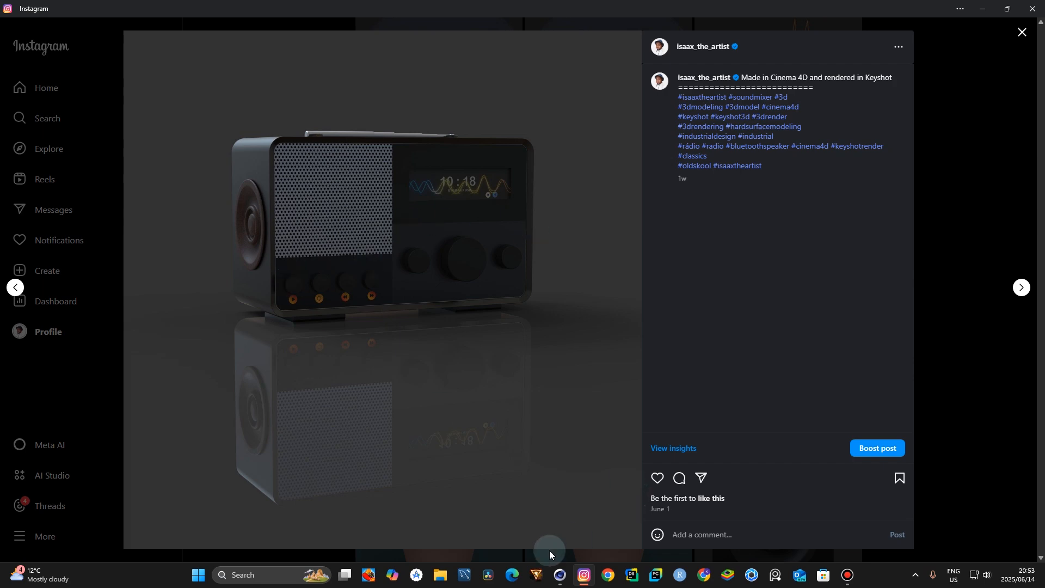
pyautogui.click(559, 576)
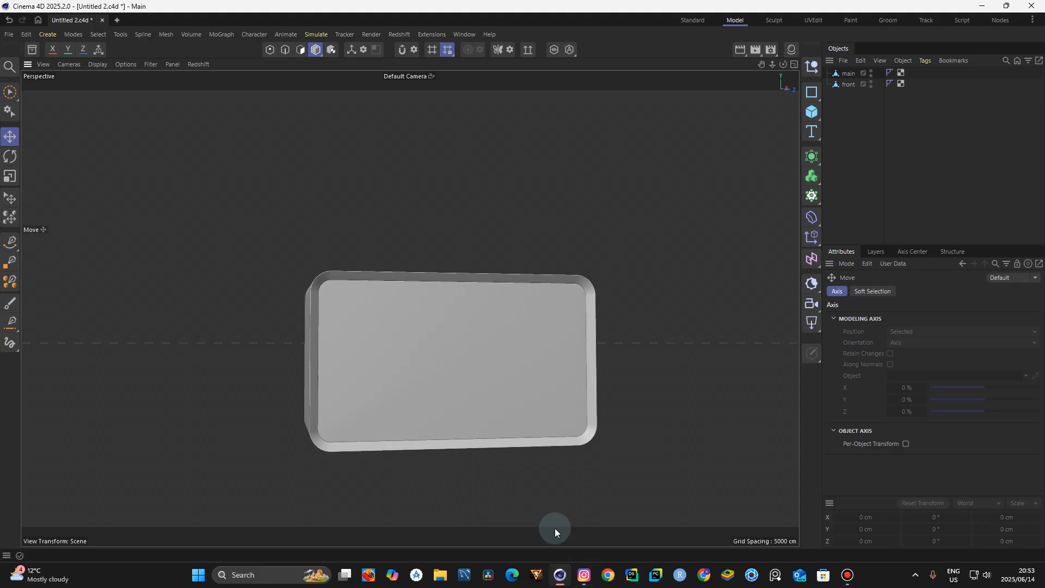
# Hide the main object and show the front panel in a maximized Right view with Gouraud shading
pyautogui.doubleClick(871, 72)
pyautogui.moveTo(783, 64)
pyautogui.mouseDown()
pyautogui.moveTo(769, 92)
pyautogui.moveTo(793, 67)
pyautogui.mouseUp()
pyautogui.click(794, 64)
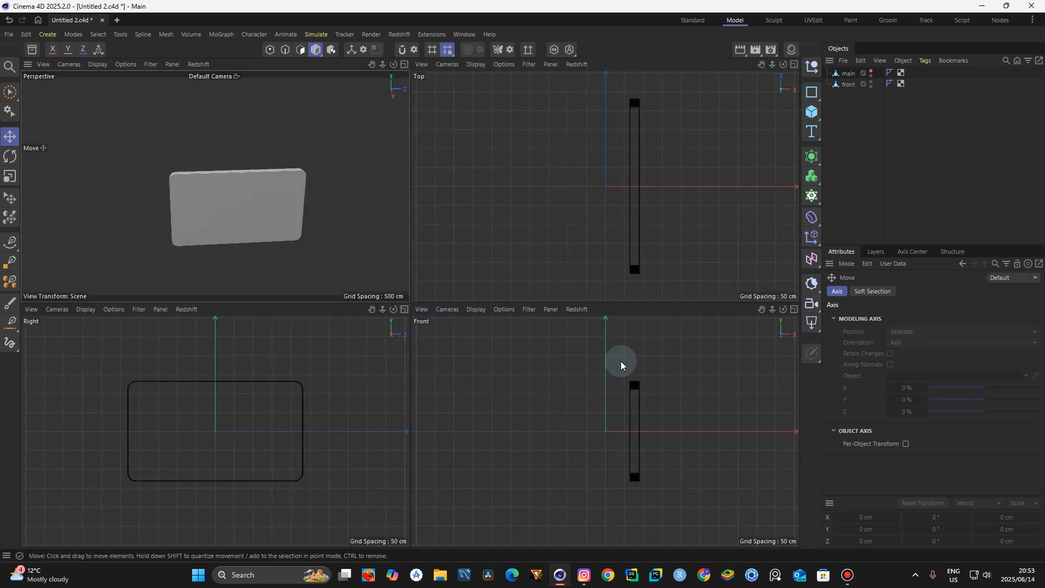
pyautogui.click(405, 310)
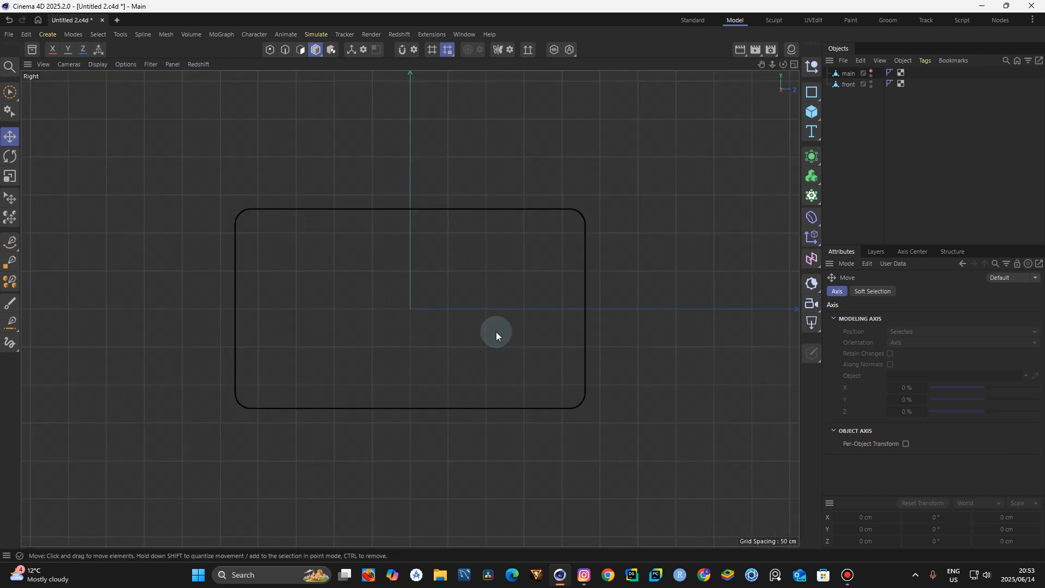
pyautogui.press('n')
pyautogui.press('a')
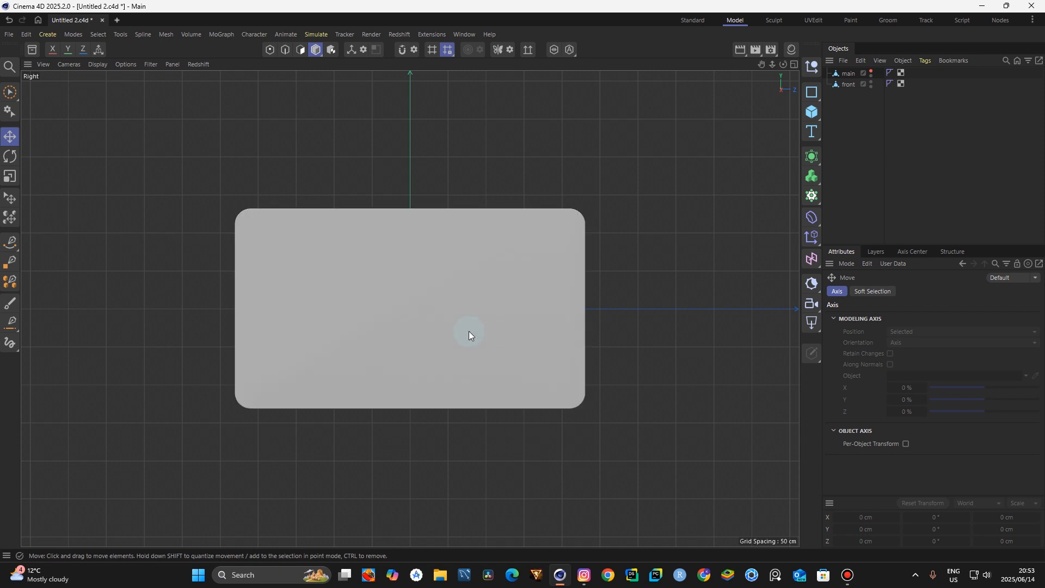
# Toggle the Right view's display between Lines and Gouraud shading
pyautogui.press('n')
pyautogui.press('g')
pyautogui.press('n')
pyautogui.press('a')
pyautogui.press('n')
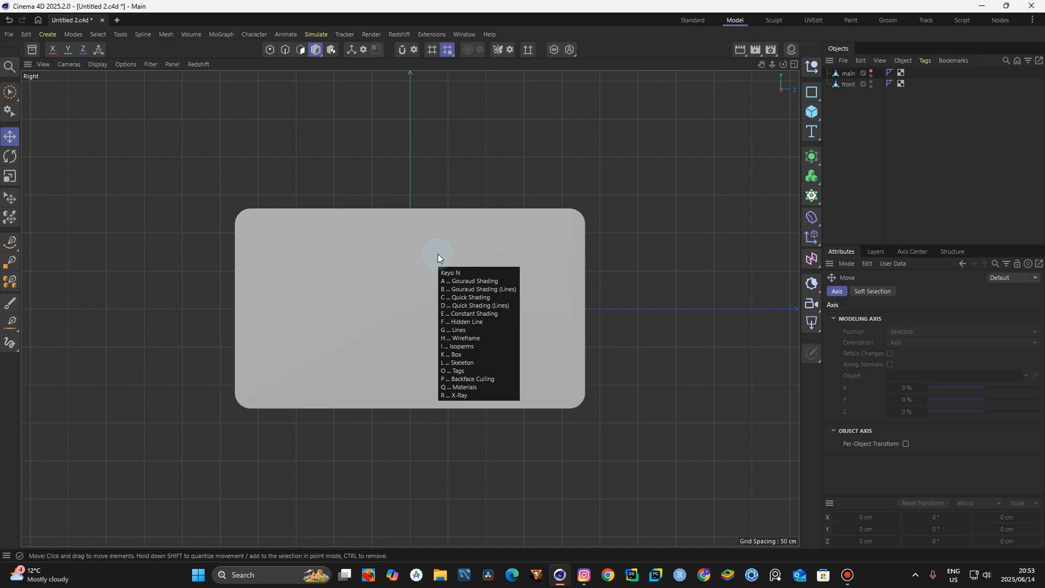
pyautogui.press('g')
pyautogui.press('n')
pyautogui.press('a')
pyautogui.press('n')
pyautogui.press('g')
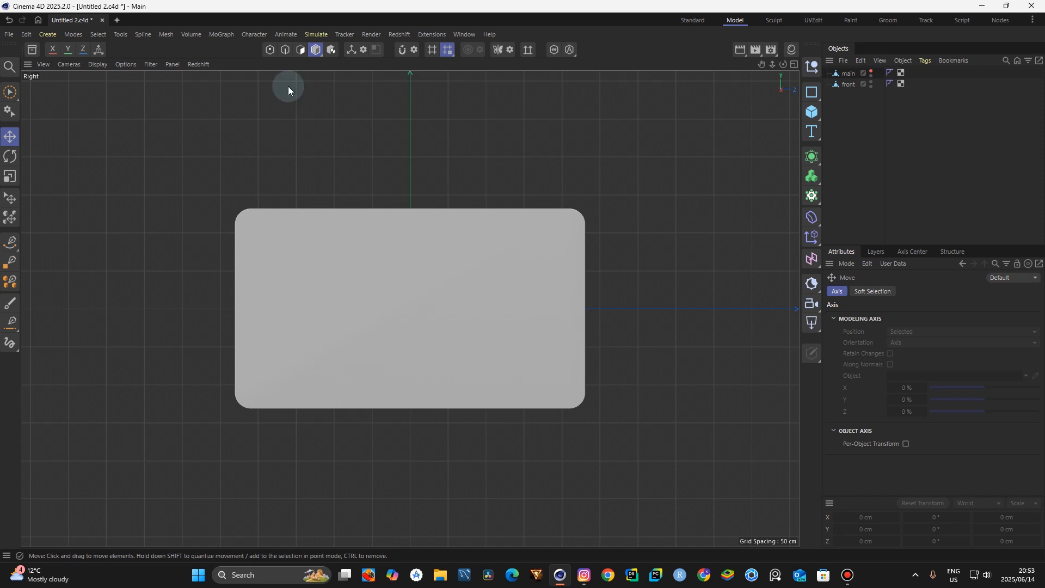
# Cut the front panel vertically through its middle using Line Cut with Visible Only off and Single Line on
pyautogui.click(286, 50)
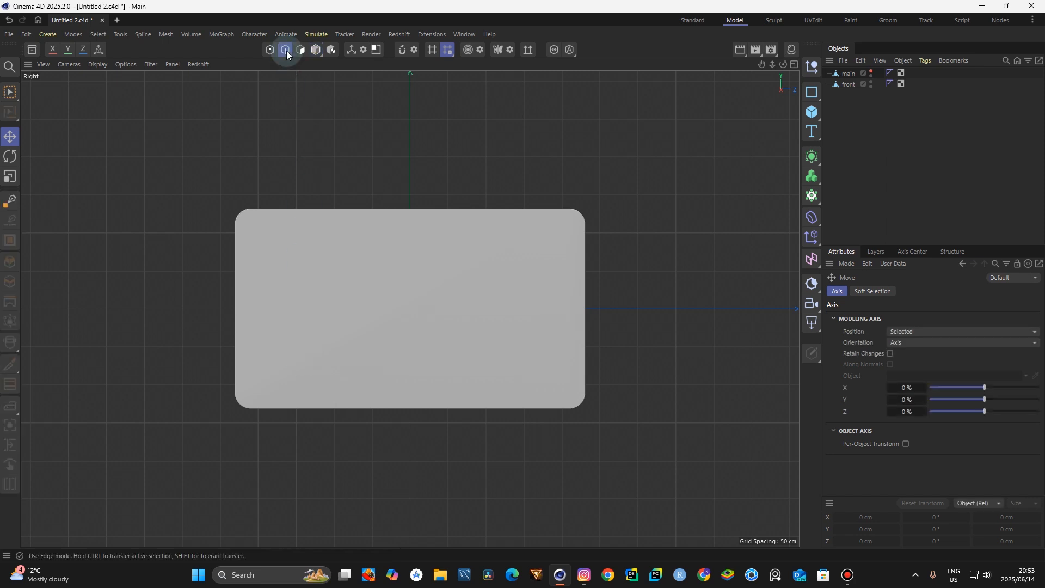
pyautogui.click(851, 85)
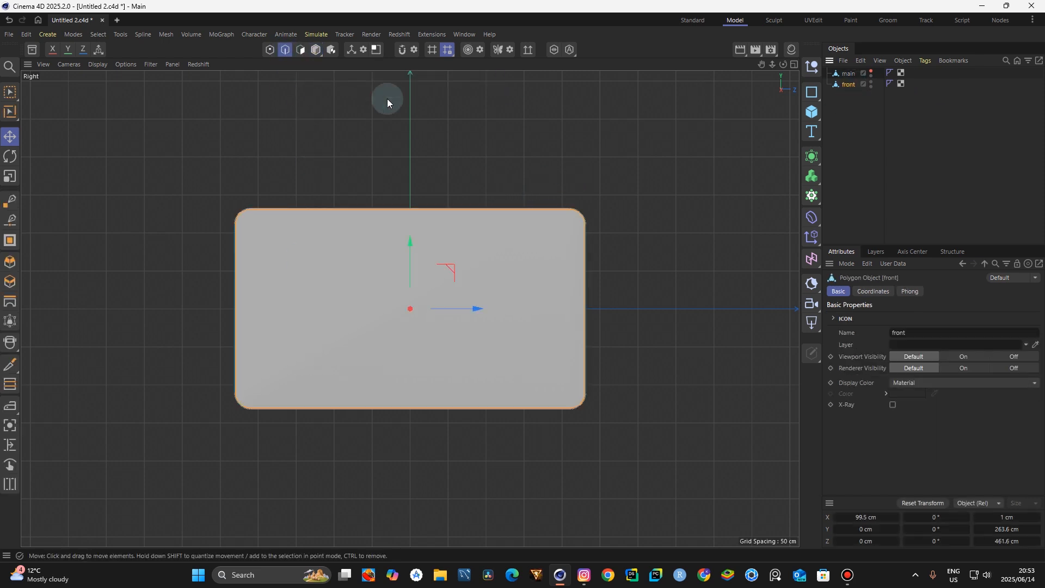
pyautogui.click(341, 109)
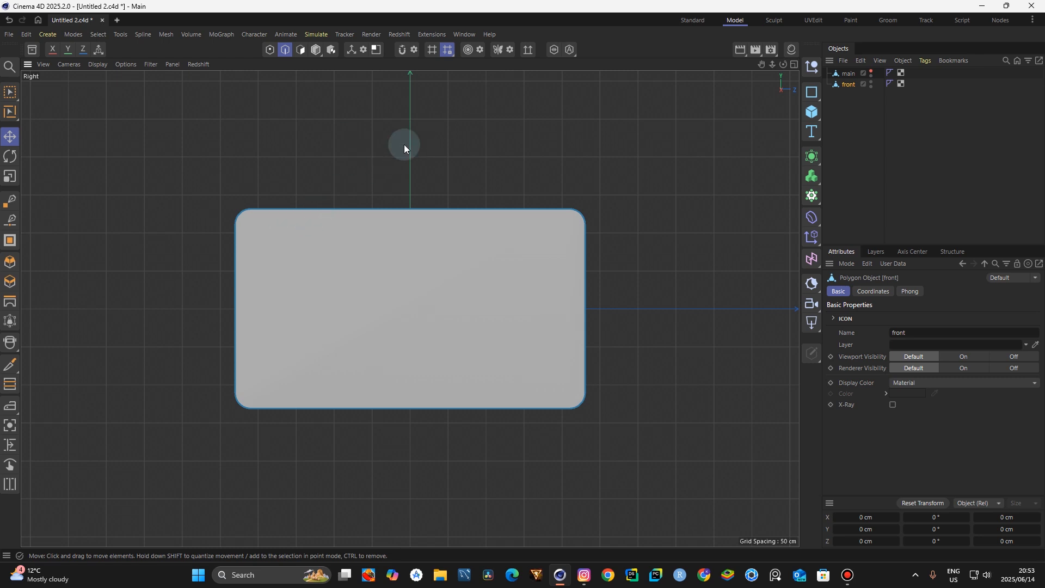
pyautogui.press('k')
pyautogui.press('k')
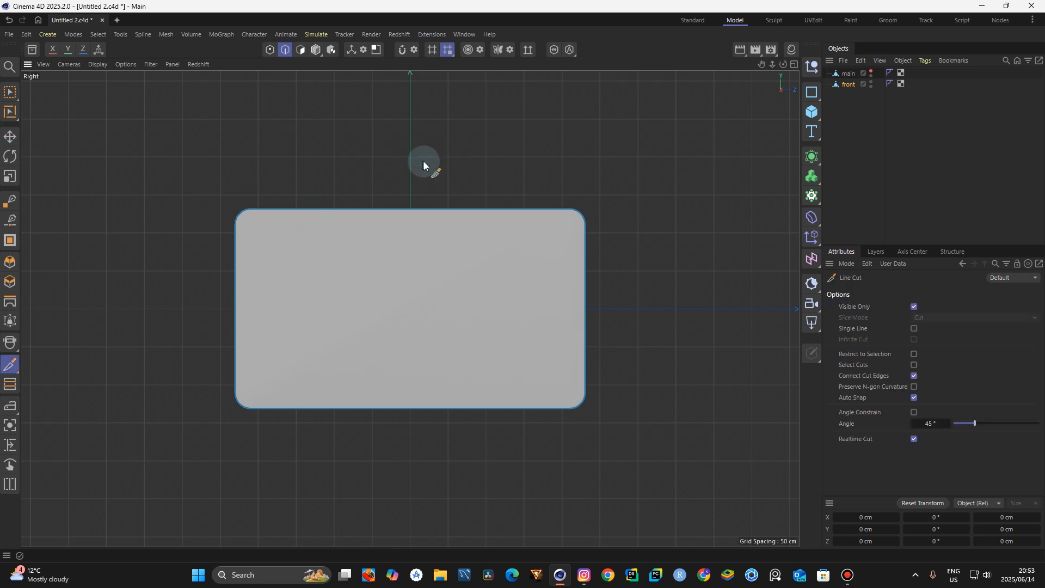
pyautogui.click(914, 307)
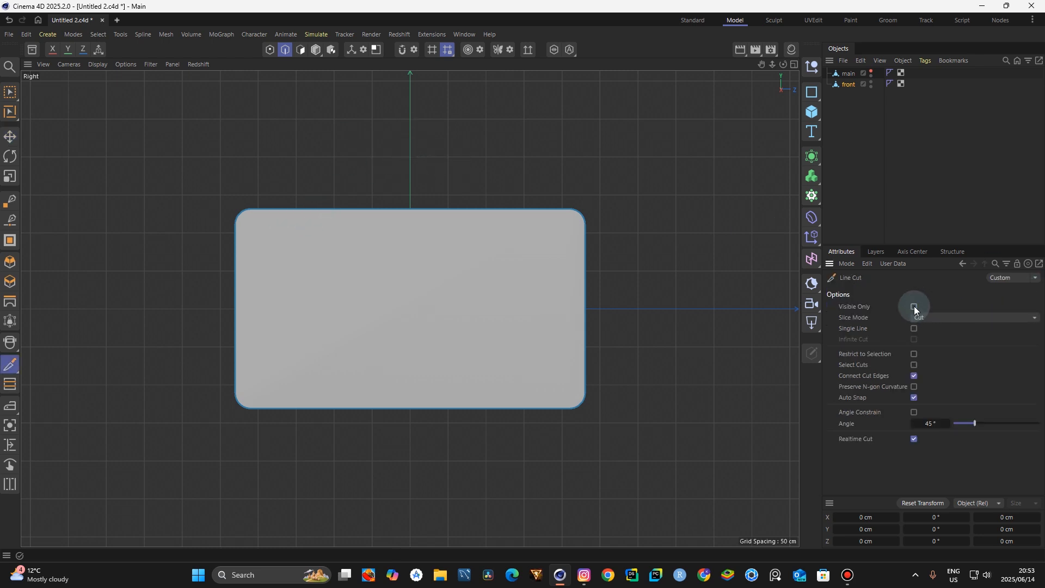
pyautogui.click(914, 328)
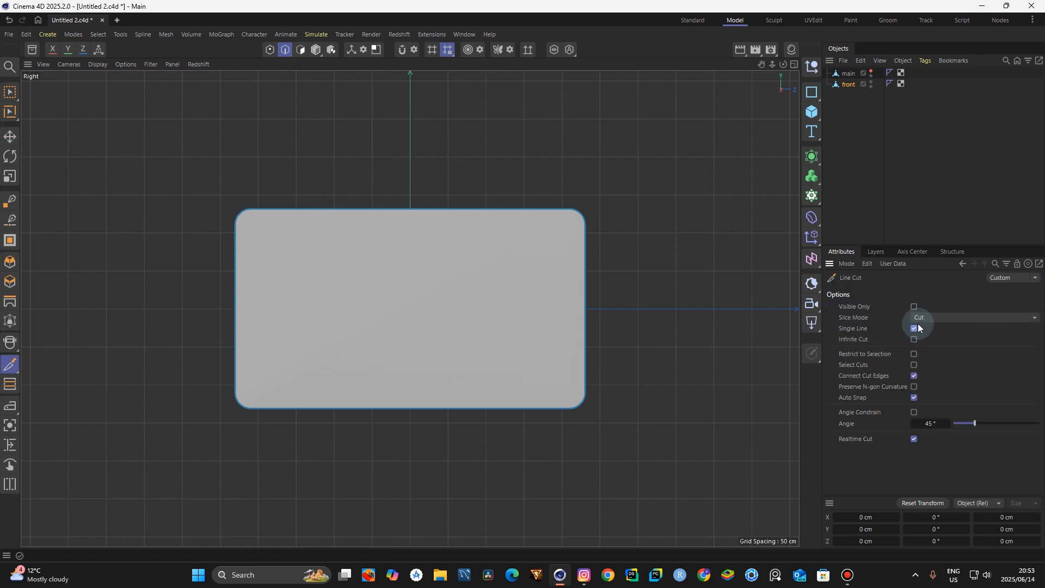
pyautogui.click(409, 191)
pyautogui.click(411, 426)
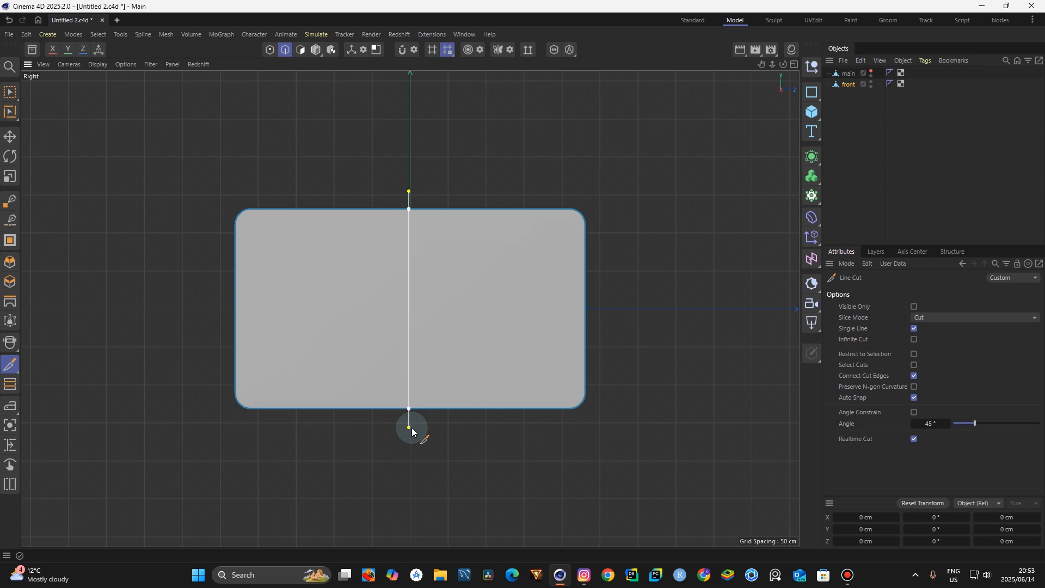
pyautogui.press('Escape')
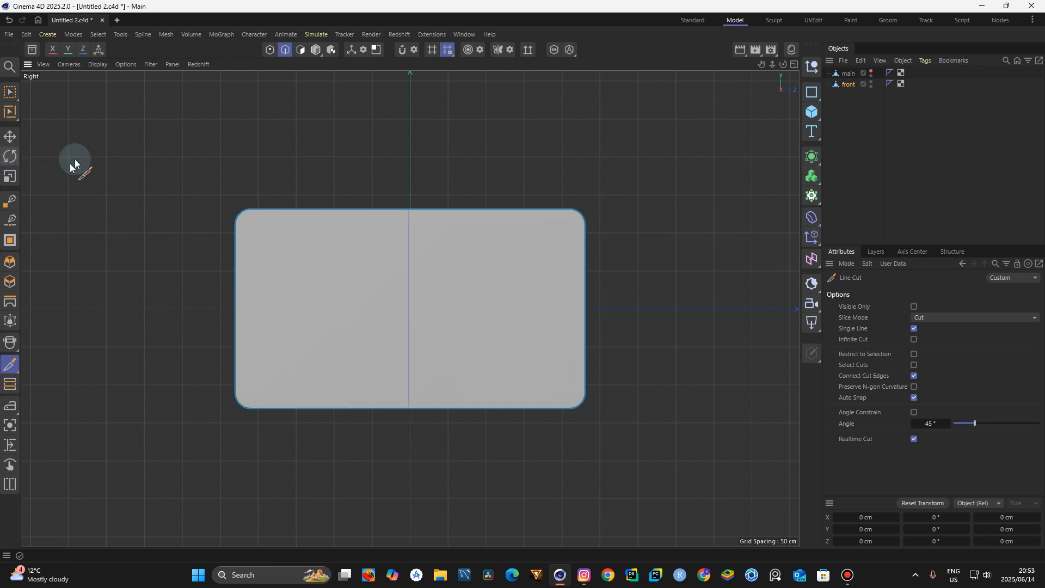
# Switch to point mode and rectangle-select the rounded corner points on the front panel's right side
pyautogui.click(270, 51)
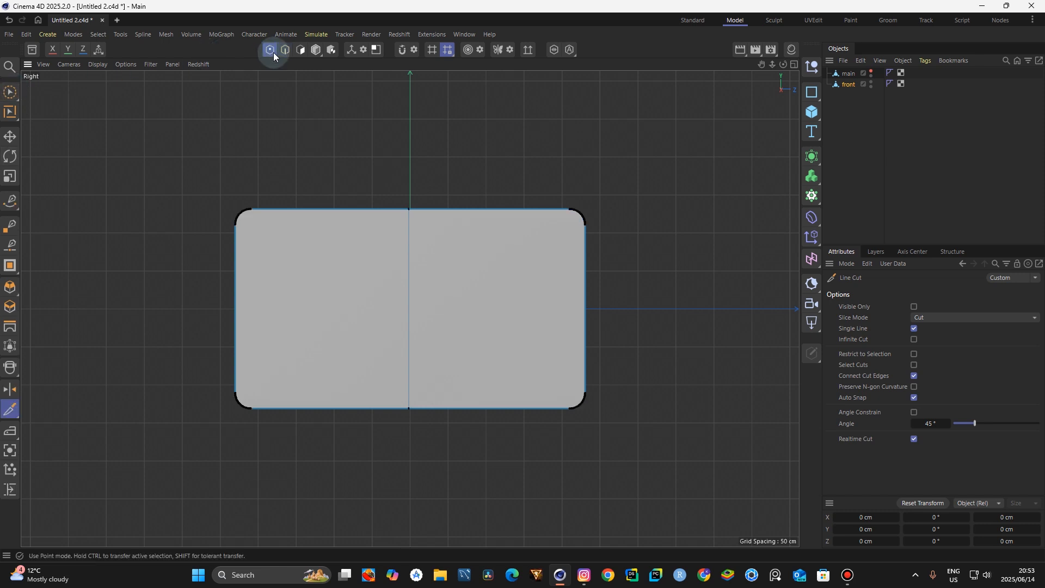
pyautogui.click(11, 90)
pyautogui.click(48, 130)
pyautogui.moveTo(646, 442); pyautogui.dragTo(545, 155)
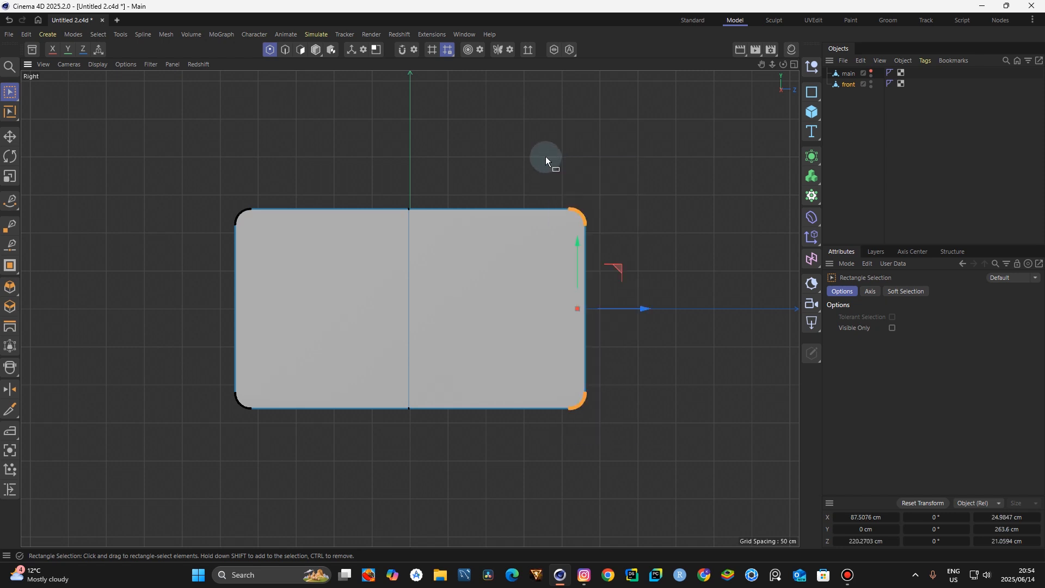
# Try to set the Y size of the middle cut's points to 0, and undo it
pyautogui.moveTo(467, 433); pyautogui.dragTo(388, 174)
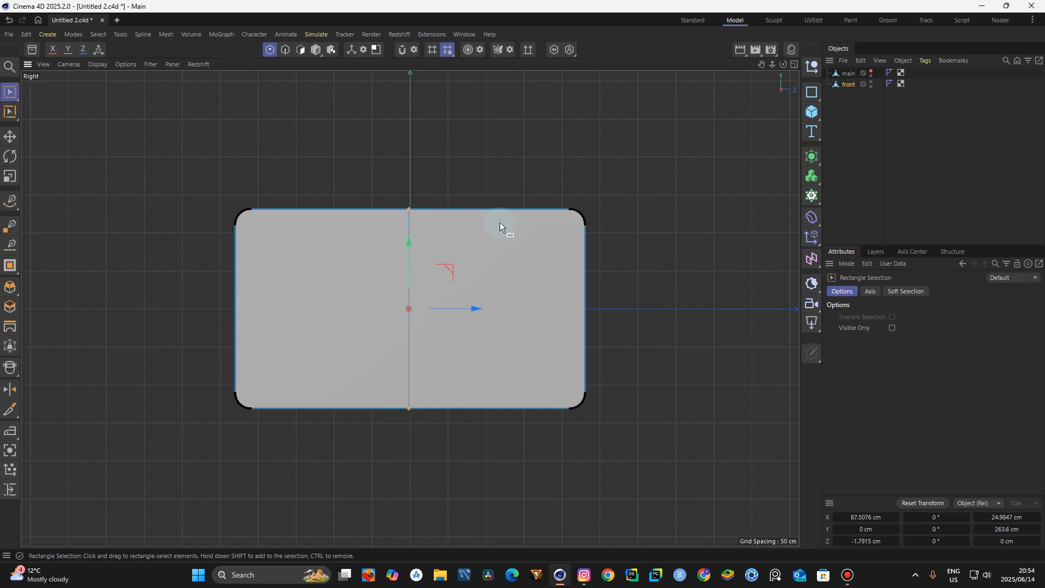
pyautogui.click(1006, 529)
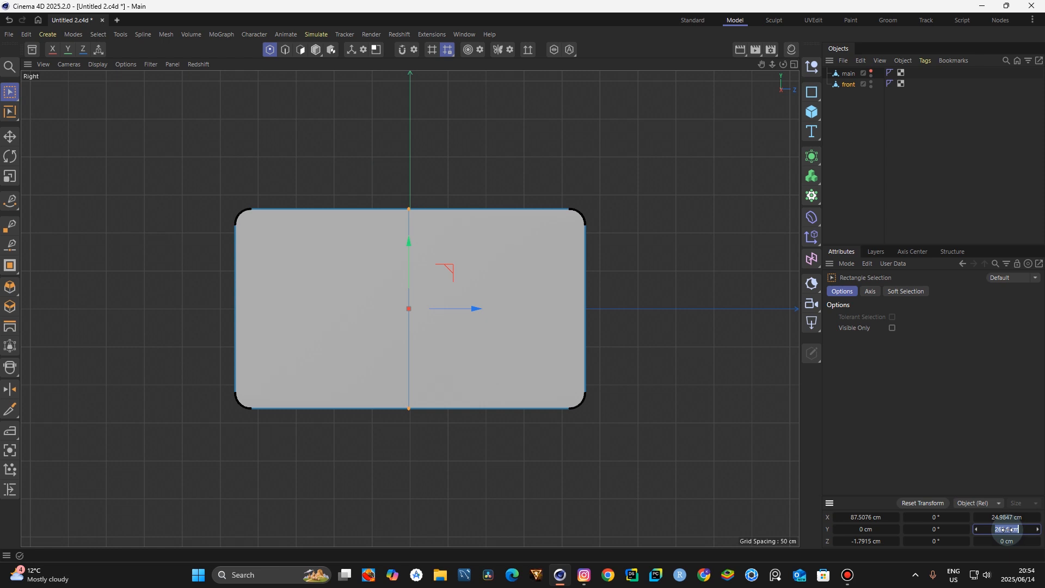
pyautogui.press('BackSpace')
pyautogui.write('0')
pyautogui.press('Return')
pyautogui.hotkey('ctrl', 'z')
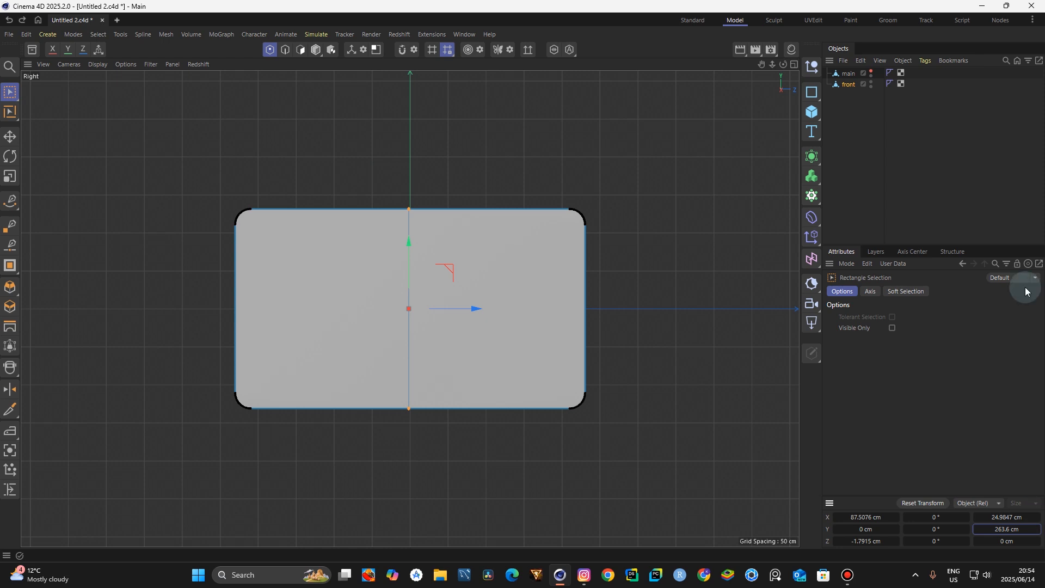
# Delete the right half of the front panel and set the Z position of its middle edge points to 0 cm
pyautogui.moveTo(655, 457); pyautogui.dragTo(565, 139)
pyautogui.press('Delete')
pyautogui.moveTo(488, 437); pyautogui.dragTo(370, 155)
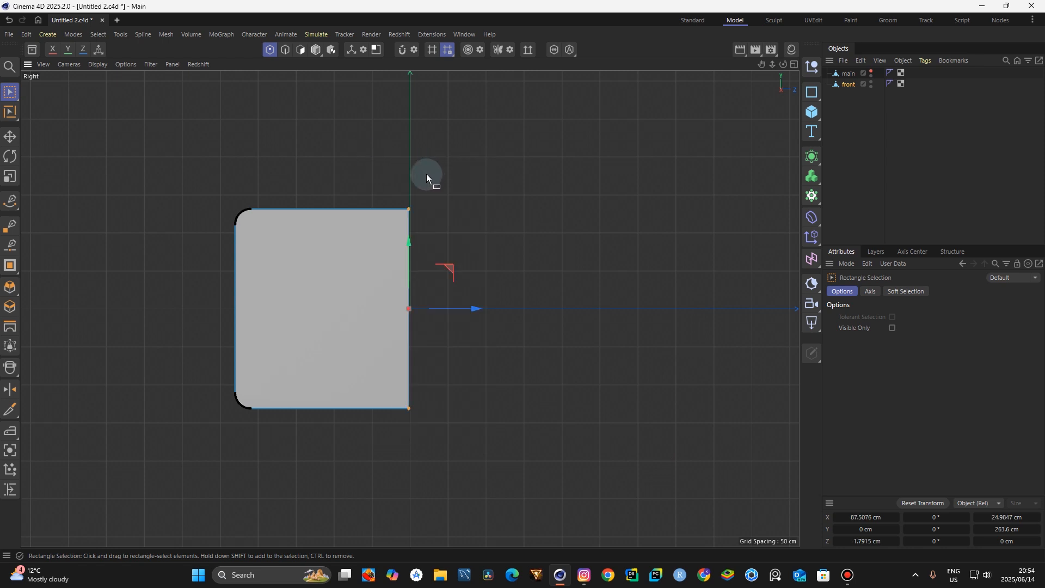
pyautogui.moveTo(478, 309); pyautogui.dragTo(481, 313)
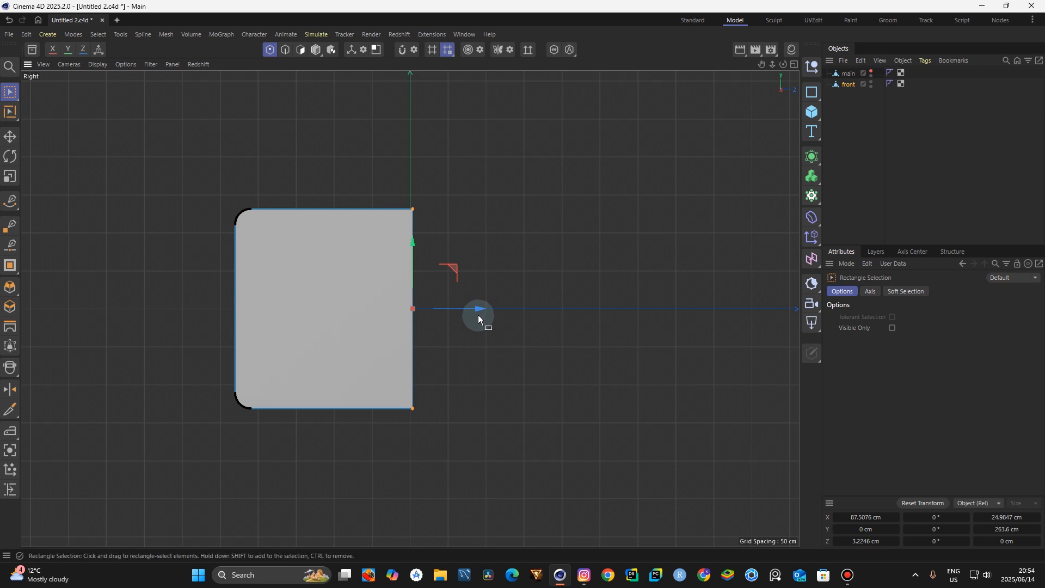
pyautogui.hotkey('ctrl', 'z')
pyautogui.click(867, 541)
pyautogui.press('BackSpace')
pyautogui.press('Return')
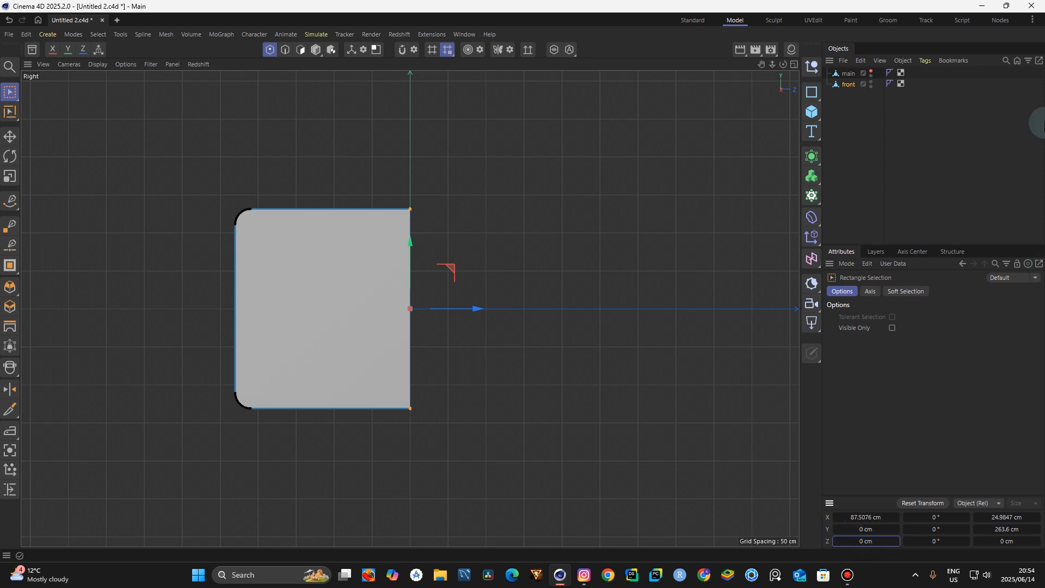
# Mirror the half front panel with a parent Symmetry generator, X off, Z set to + to - and Weld on
pyautogui.click(358, 51)
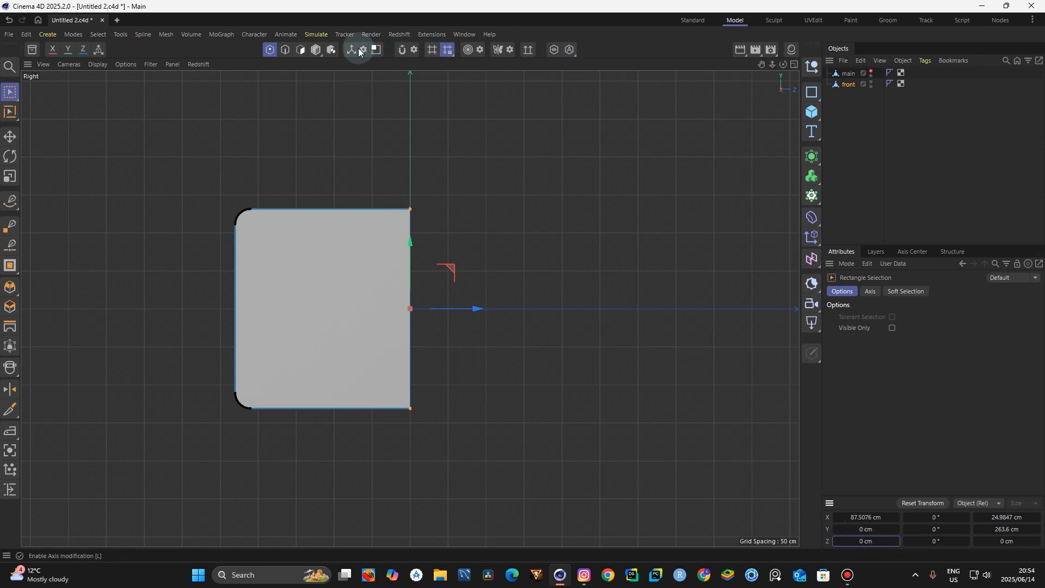
pyautogui.click(314, 54)
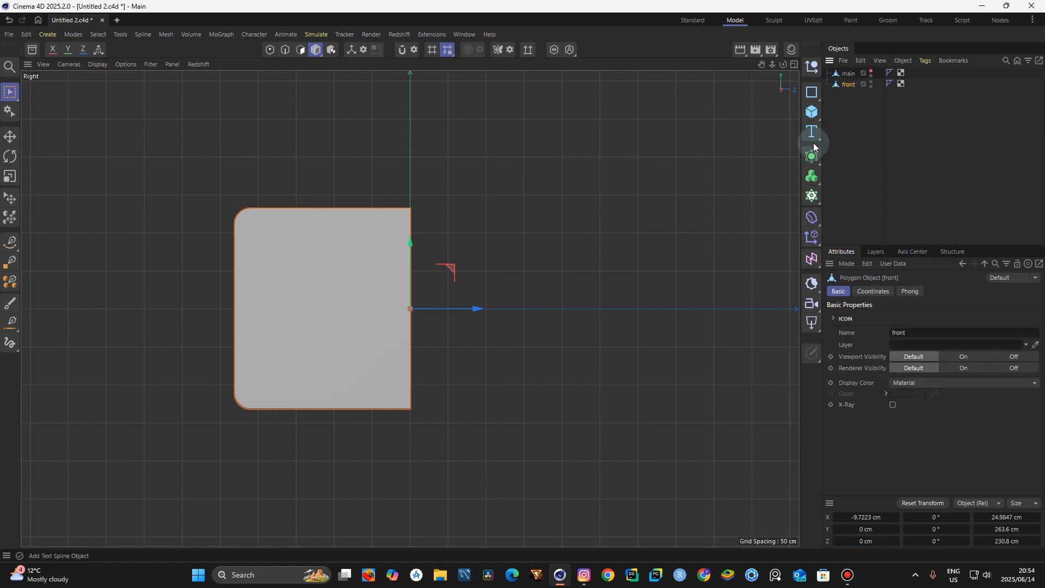
pyautogui.click(814, 162)
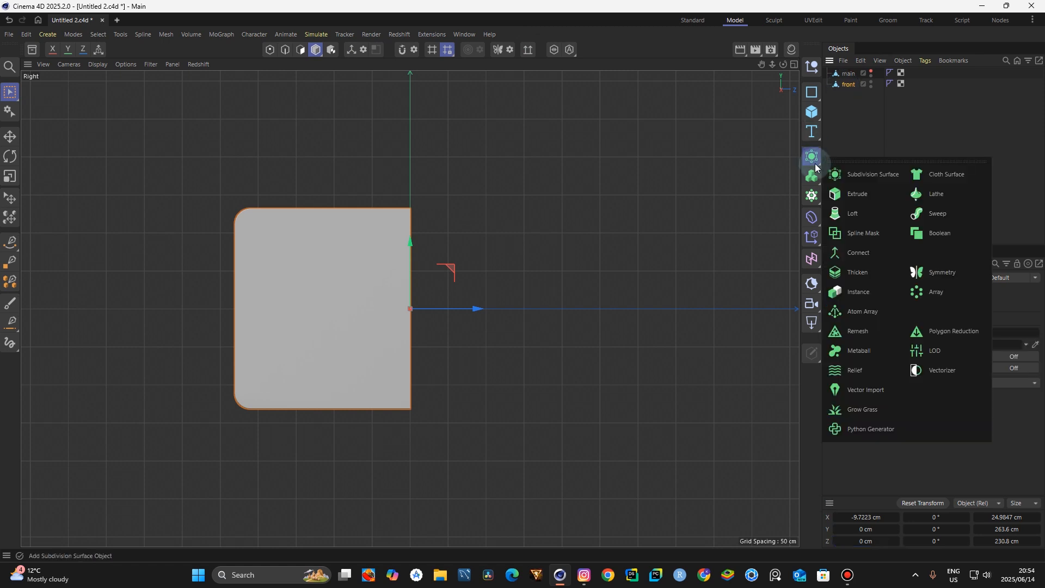
pyautogui.click(917, 273)
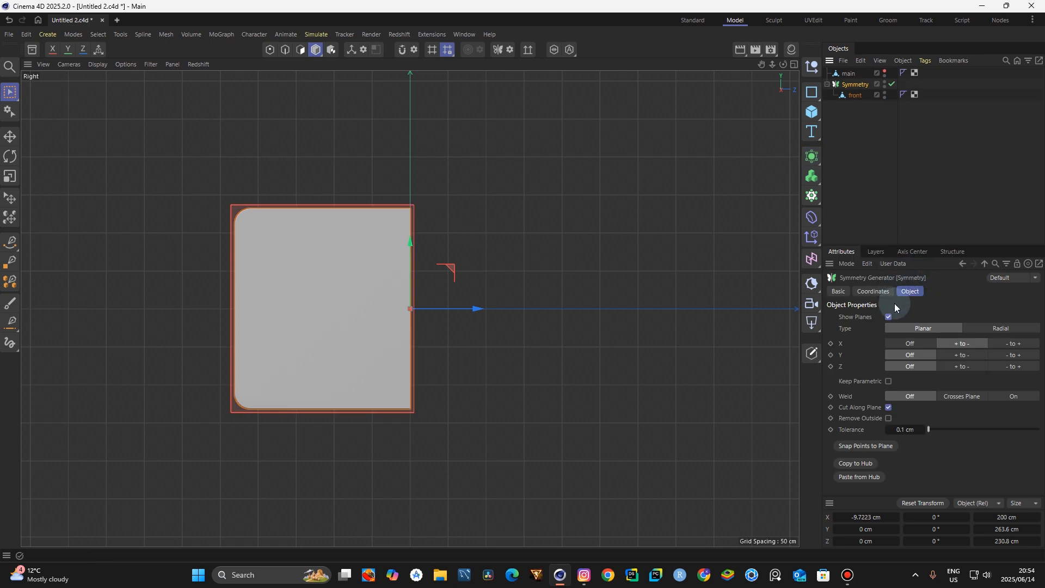
pyautogui.click(900, 343)
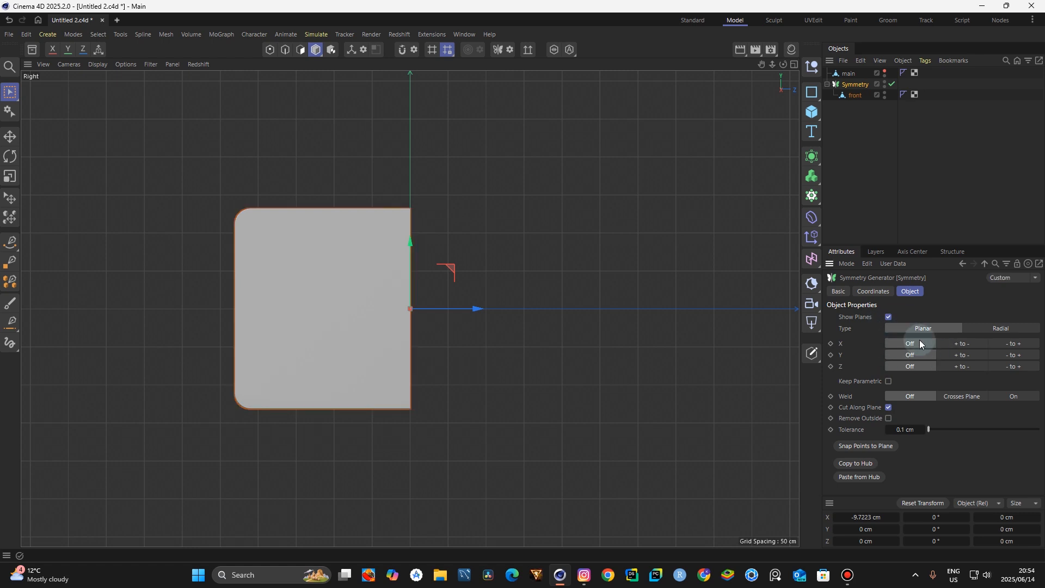
pyautogui.click(950, 366)
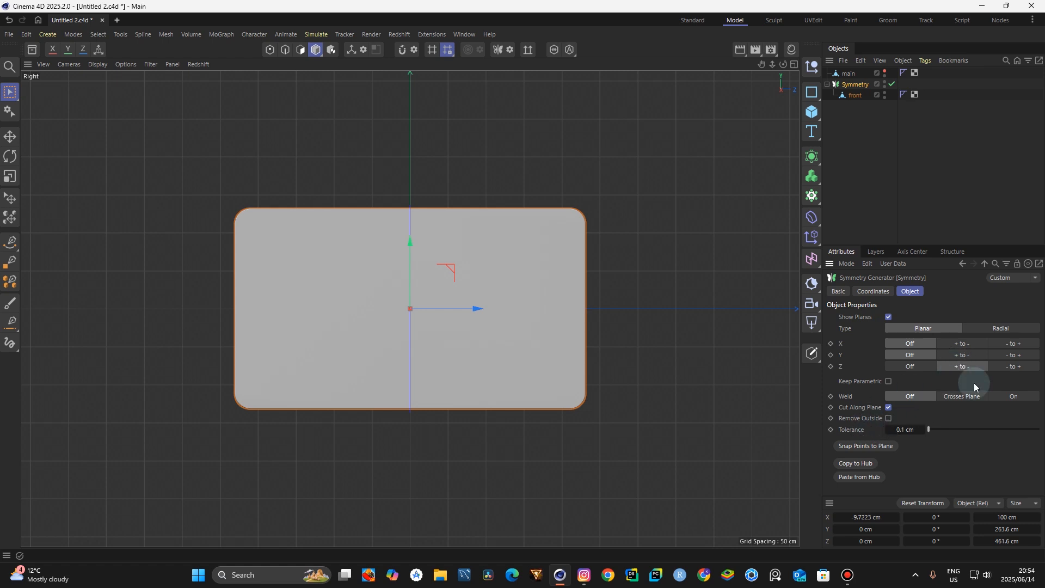
pyautogui.click(1007, 395)
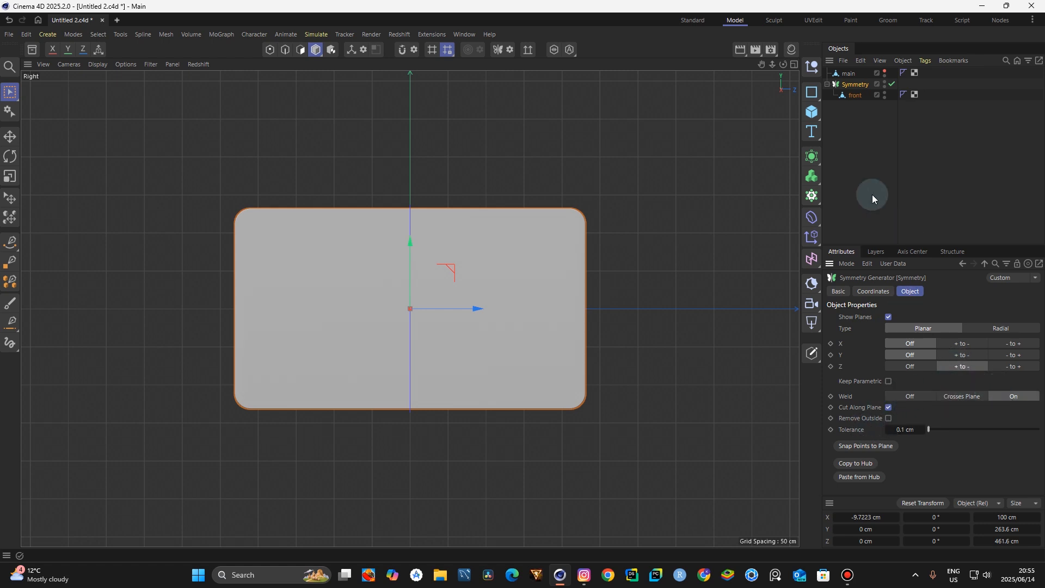
# Merge the Symmetry generator and its mesh with Connect Objects + Delete, and inspect the front panel's edges in the perspective view
pyautogui.click(826, 85)
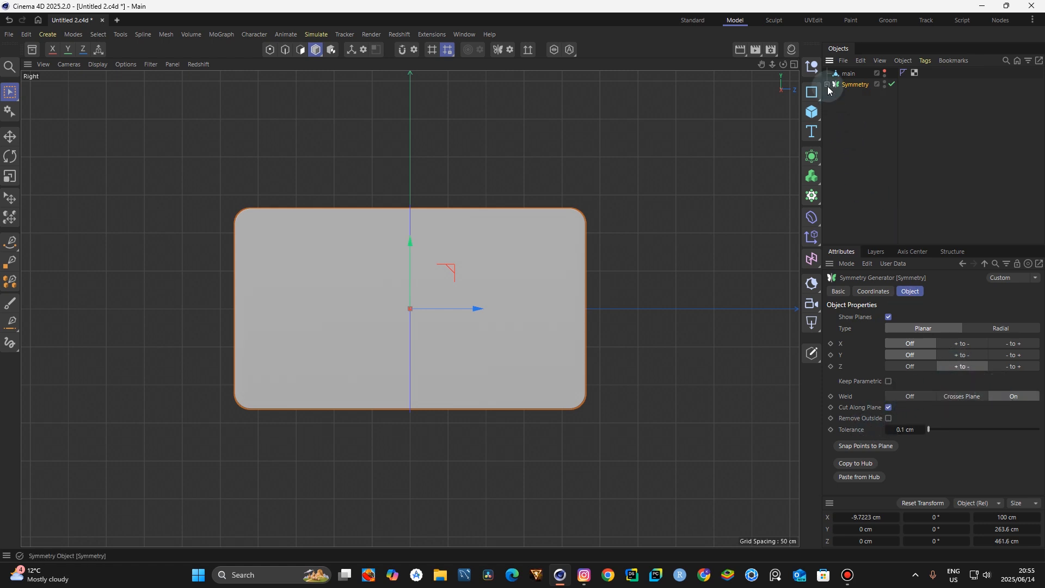
pyautogui.click(813, 355)
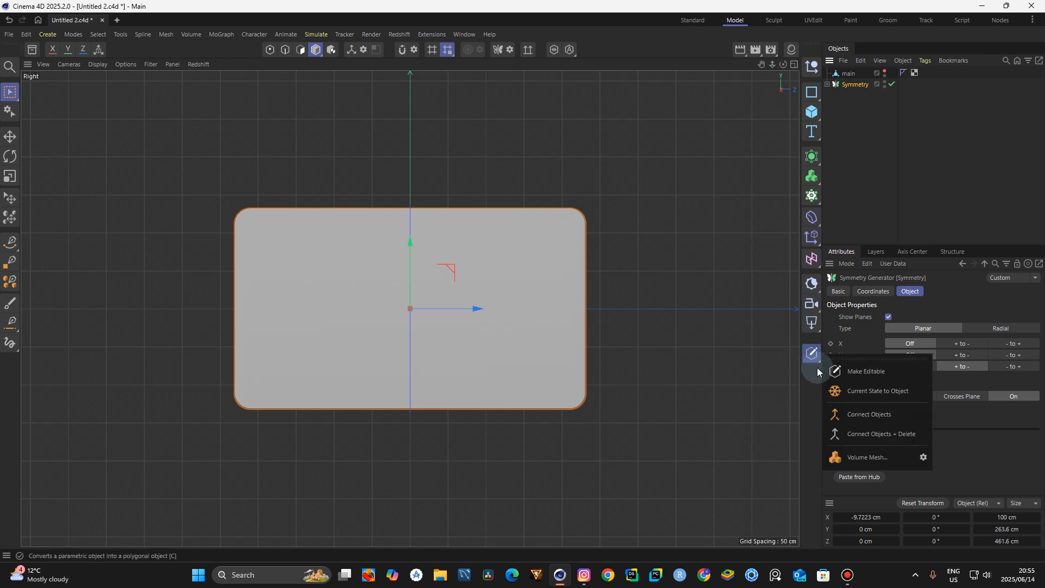
pyautogui.click(865, 434)
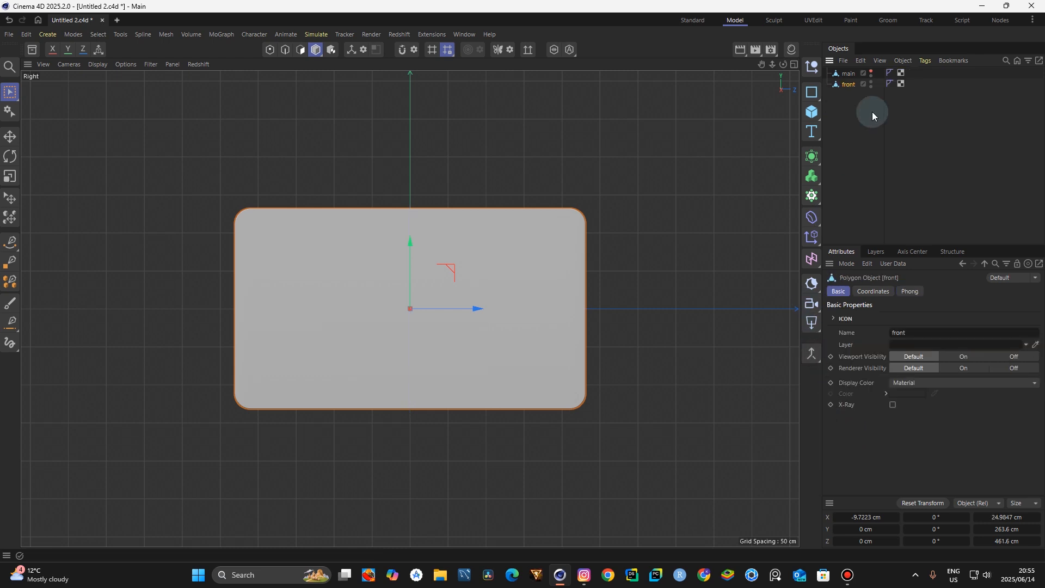
pyautogui.click(286, 50)
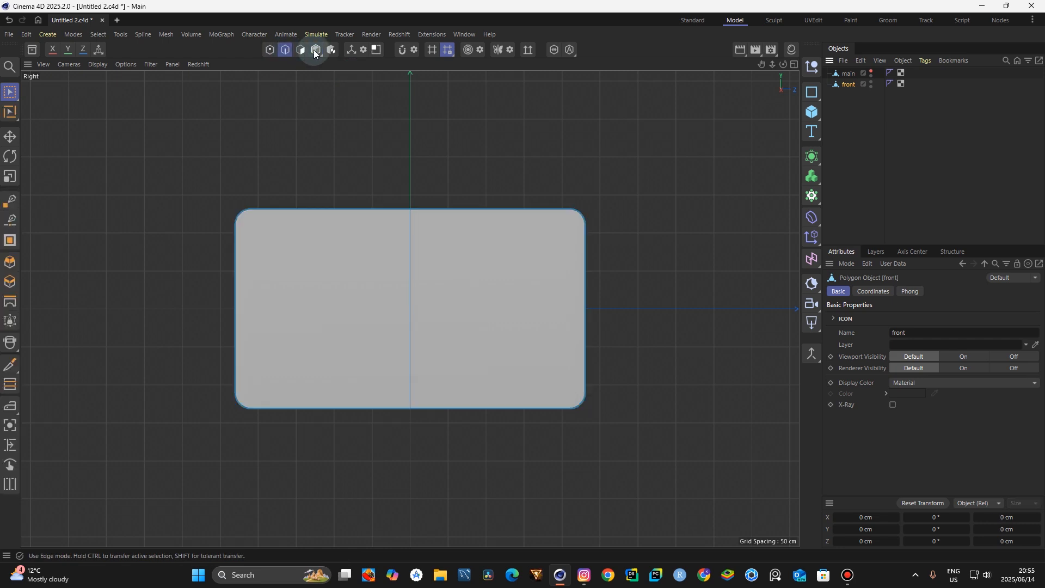
pyautogui.click(12, 138)
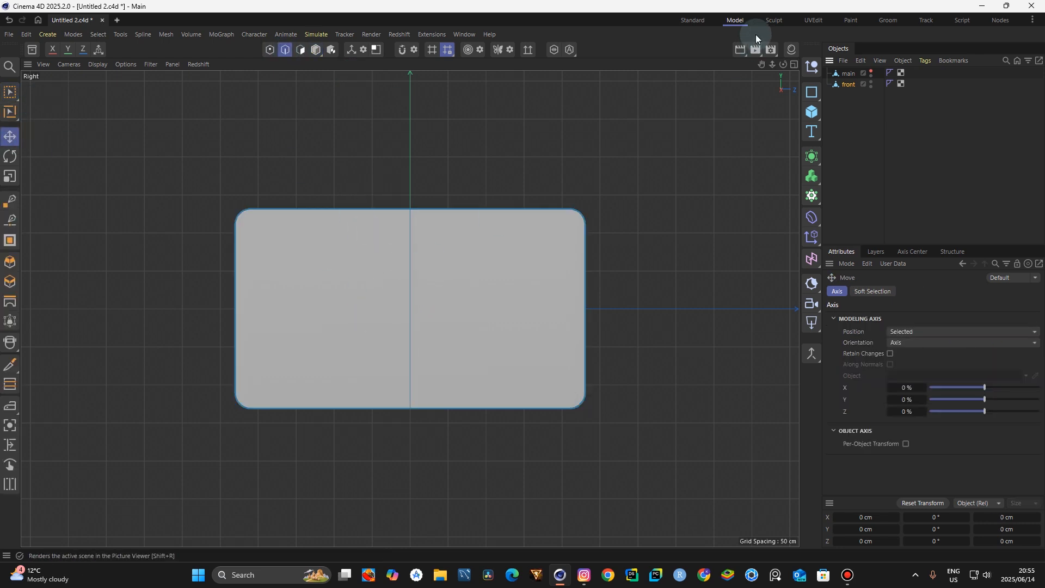
pyautogui.click(794, 64)
pyautogui.click(404, 64)
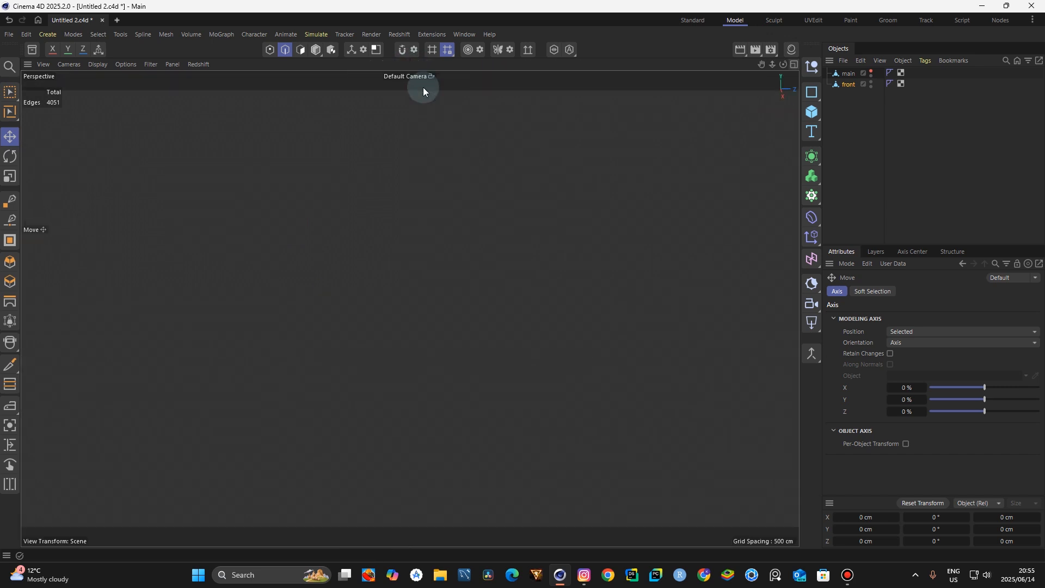
pyautogui.moveTo(780, 64)
pyautogui.mouseDown()
pyautogui.moveTo(769, 103)
pyautogui.moveTo(767, 75)
pyautogui.mouseUp()
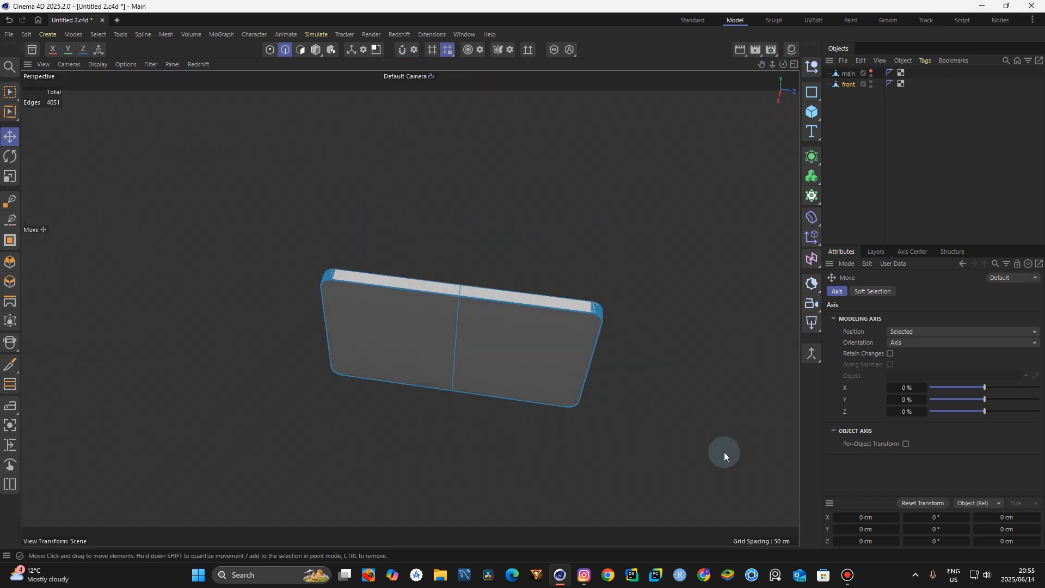
# Switch to Instagram to study the front-facing reference render of the radio's panel layout, and return to Cinema 4D
pyautogui.click(583, 575)
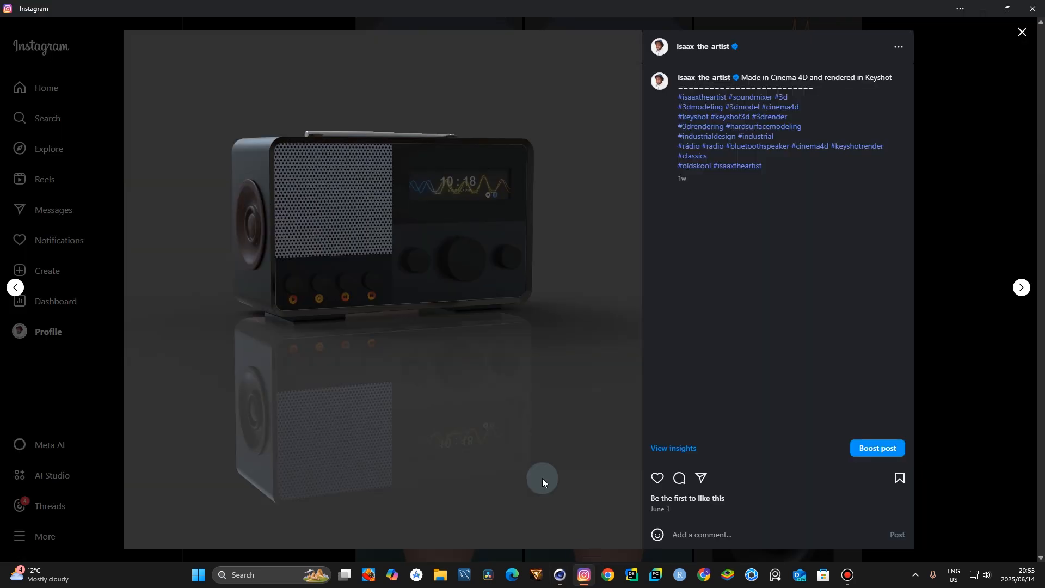
pyautogui.click(1021, 33)
pyautogui.click(627, 289)
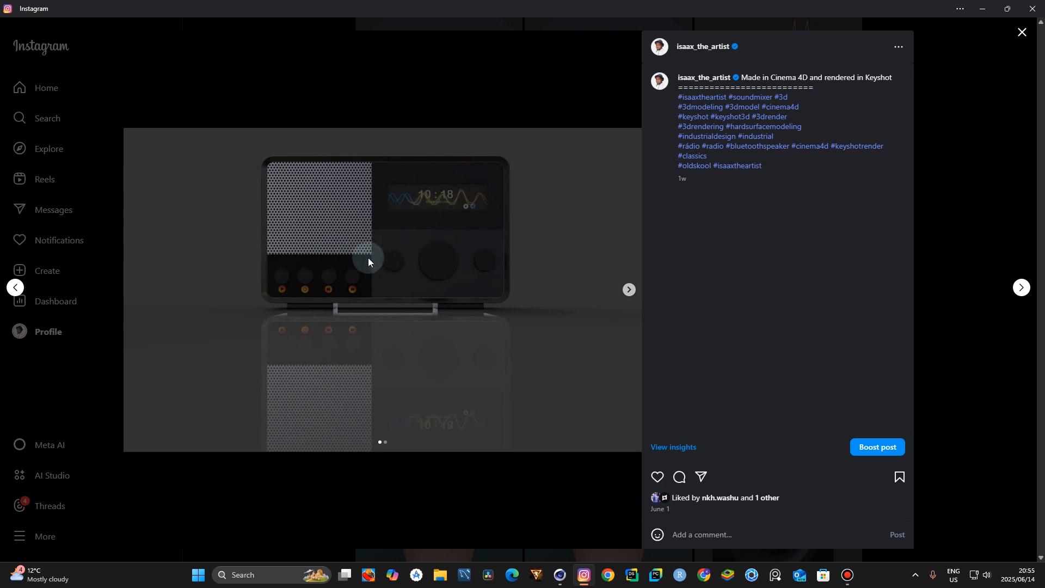
pyautogui.click(560, 575)
# Line Cut the front panel's left half horizontally in the Right view, from the centre edge outward, about 79 cm above the panel's bottom
pyautogui.click(792, 65)
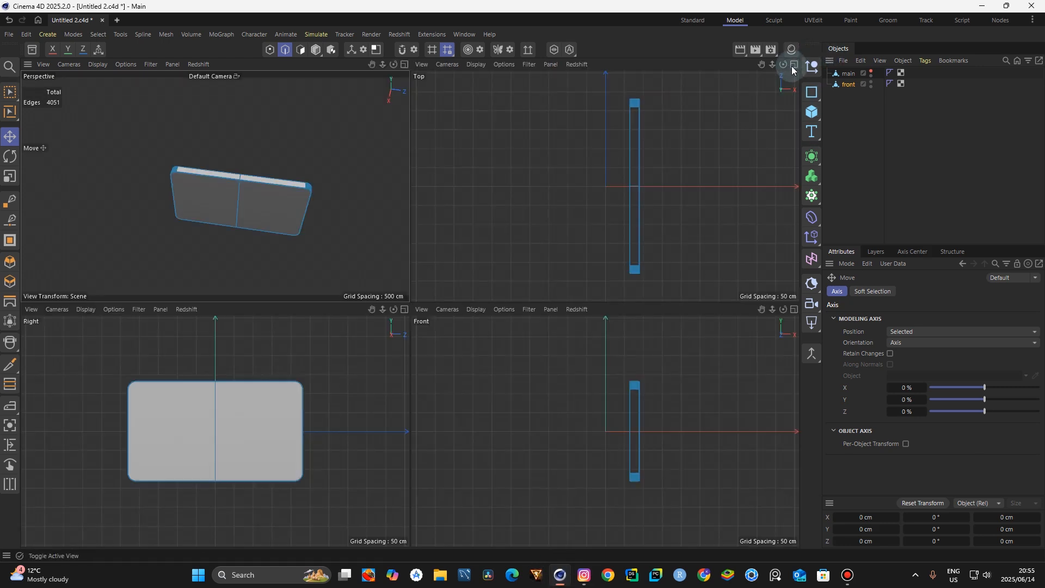
pyautogui.click(404, 308)
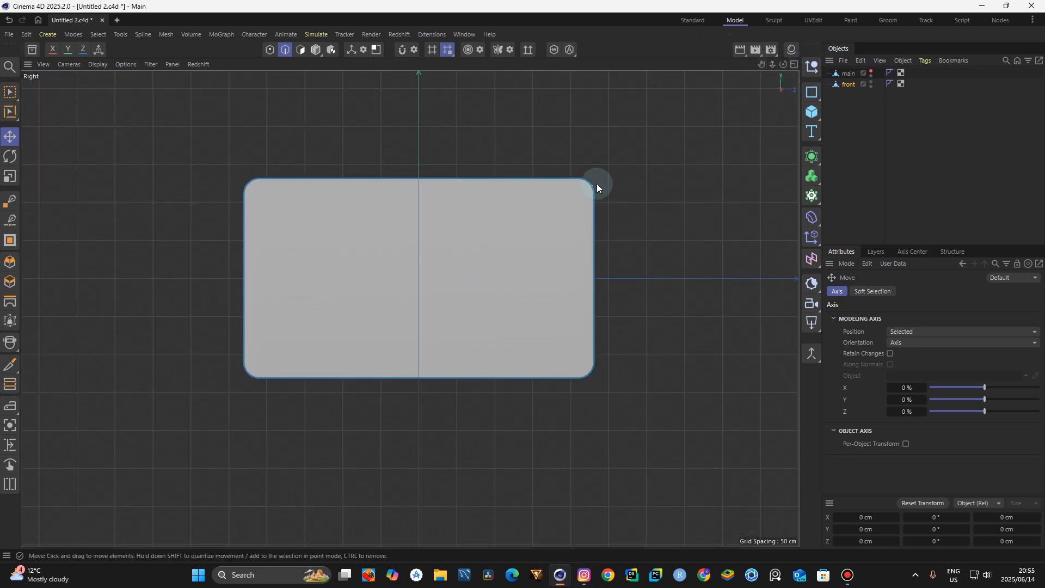
pyautogui.press('k')
pyautogui.press('k')
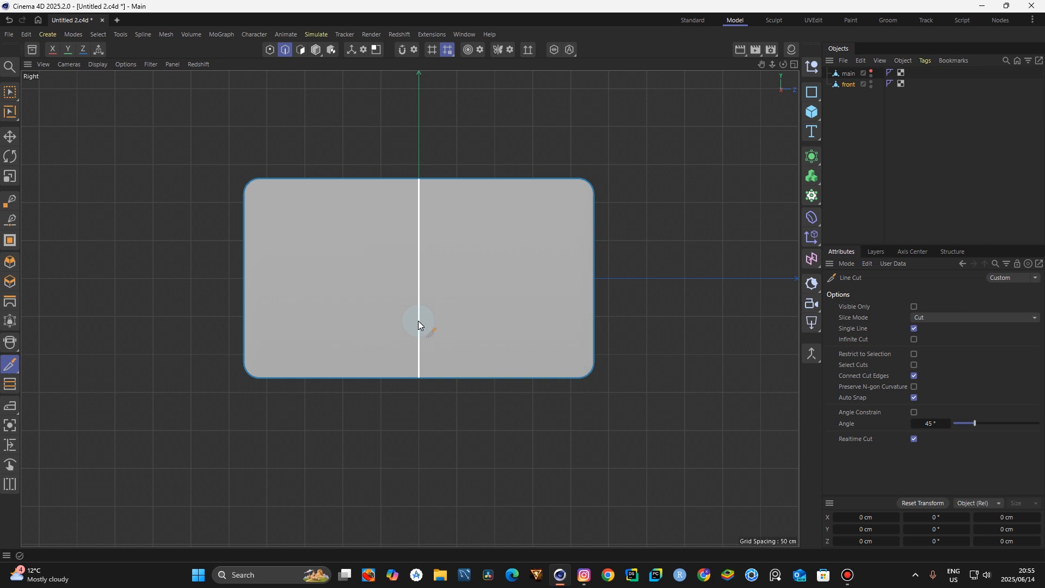
pyautogui.click(419, 318)
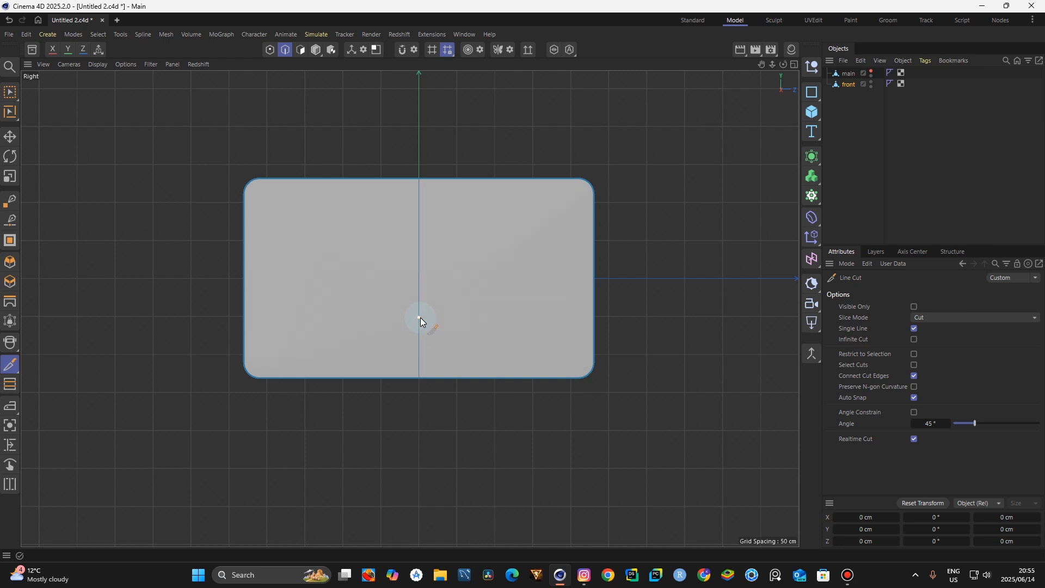
pyautogui.click(212, 315)
pyautogui.press('Escape')
pyautogui.click(419, 318)
pyautogui.click(234, 315)
pyautogui.press('Escape')
# Line Cut the front panel's right half horizontally about 143 cm above its bottom, checking the division against the Instagram reference render
pyautogui.click(585, 576)
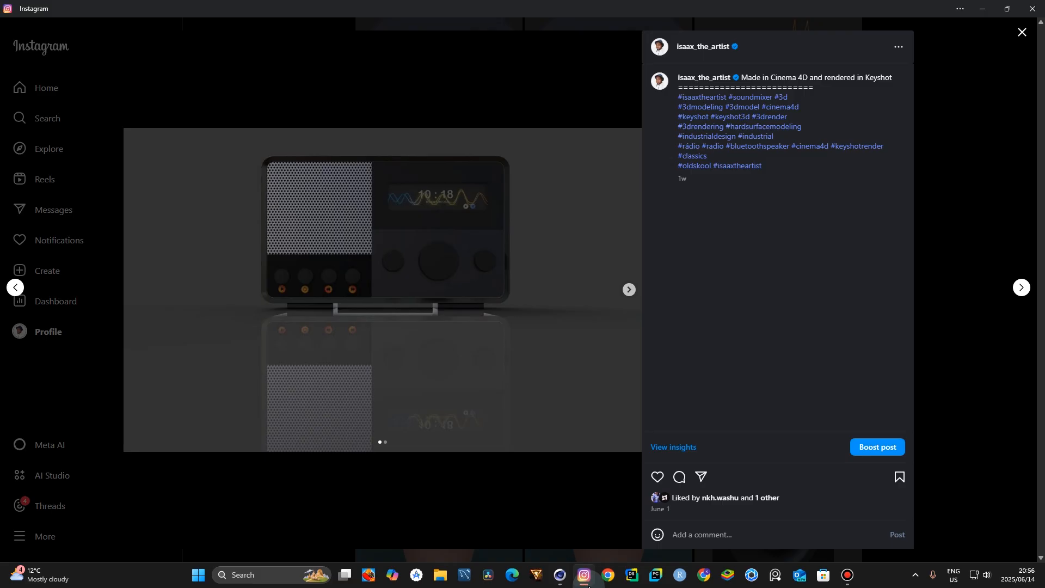
pyautogui.click(584, 576)
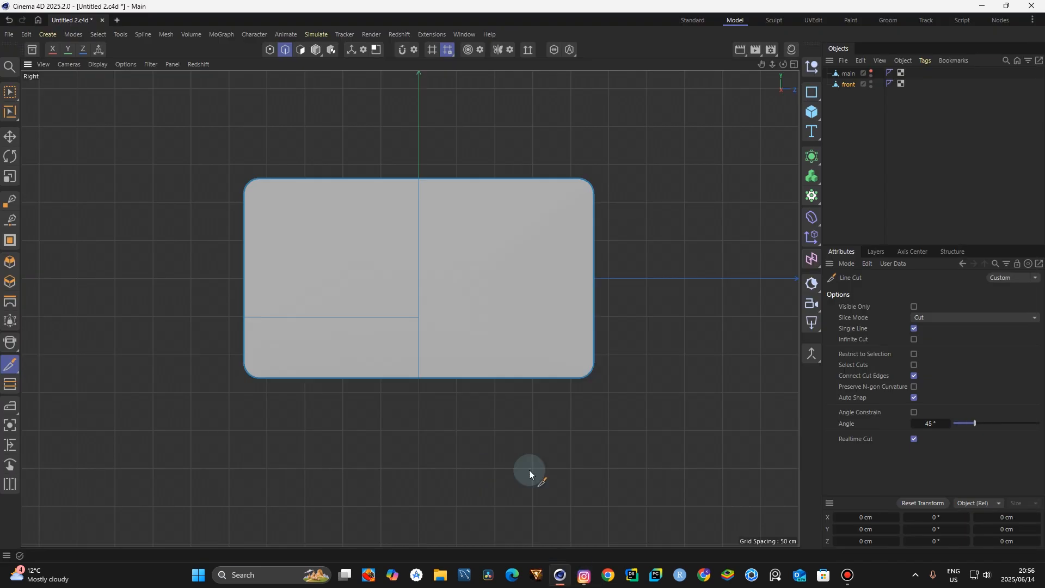
pyautogui.click(419, 269)
pyautogui.click(626, 269)
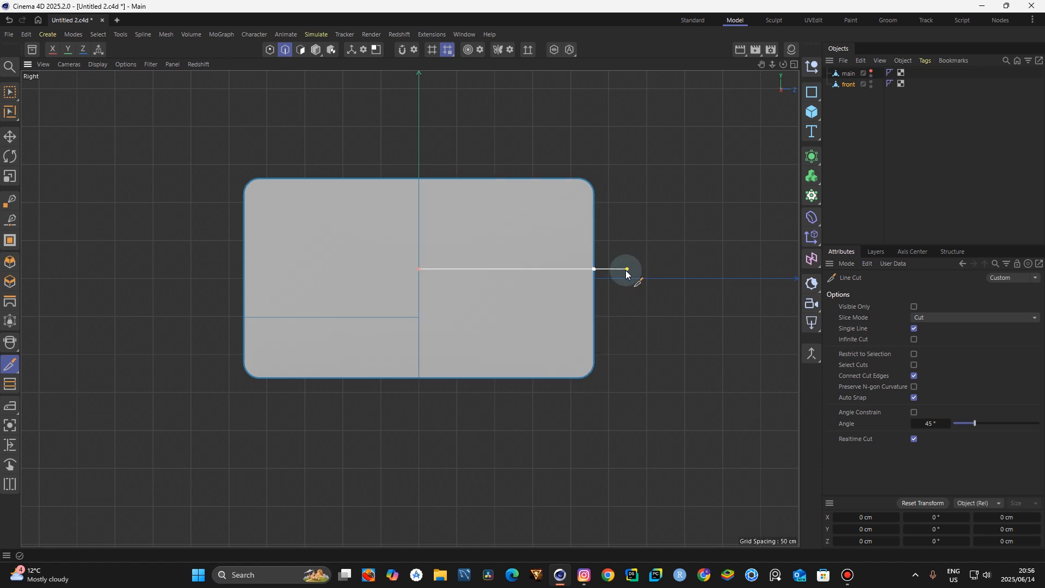
pyautogui.press('Escape')
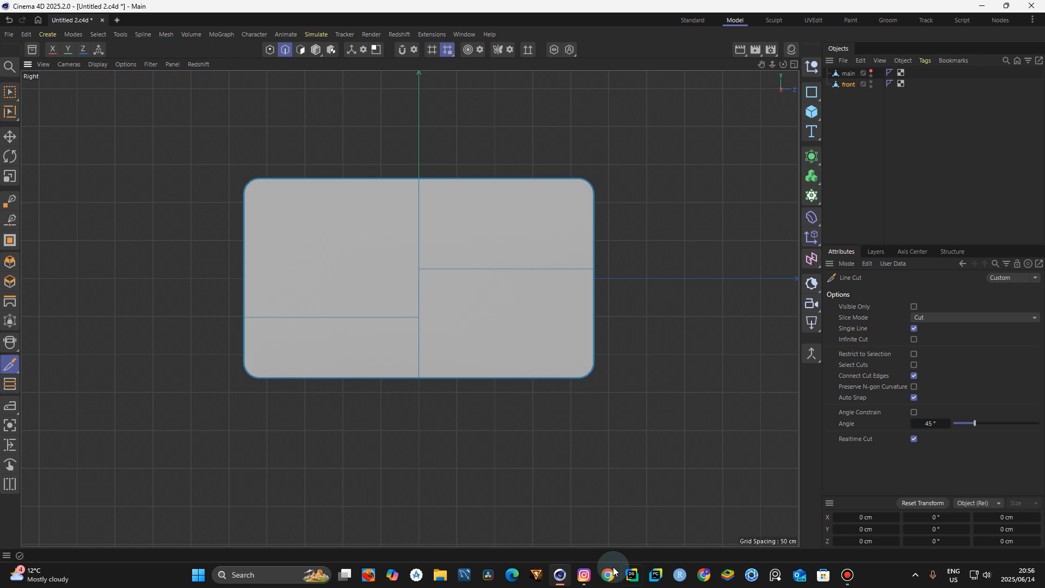
pyautogui.click(585, 580)
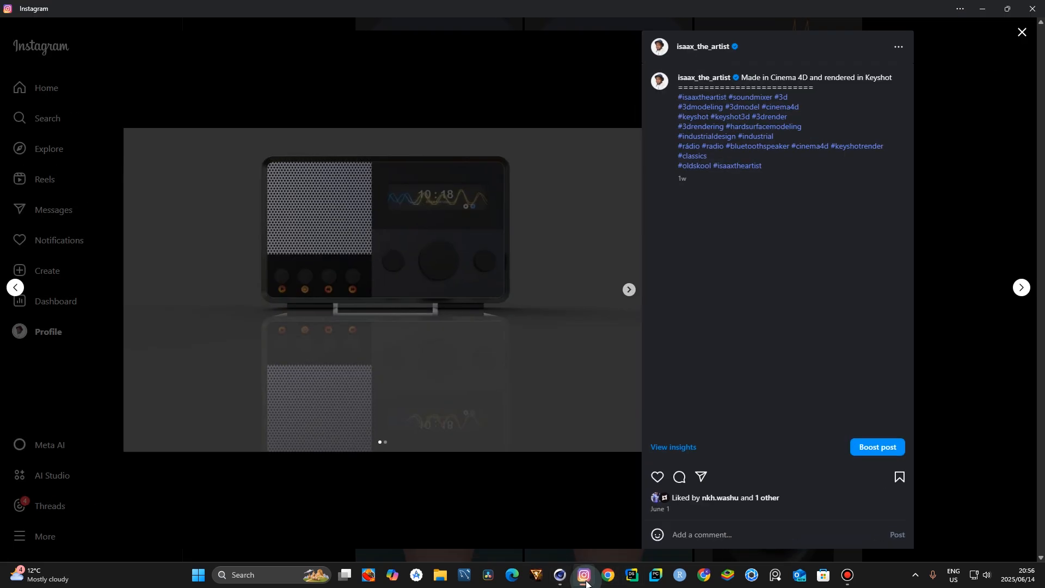
pyautogui.click(585, 582)
pyautogui.click(585, 582)
pyautogui.click(585, 581)
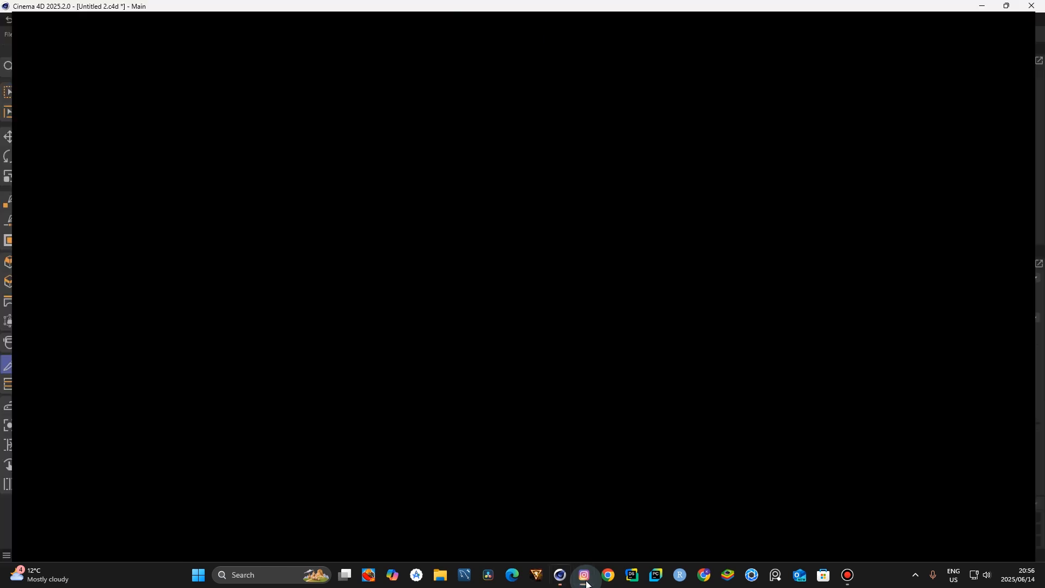
# Show the front panel's front face in the perspective view and switch to polygon mode with nothing selected
pyautogui.click(794, 64)
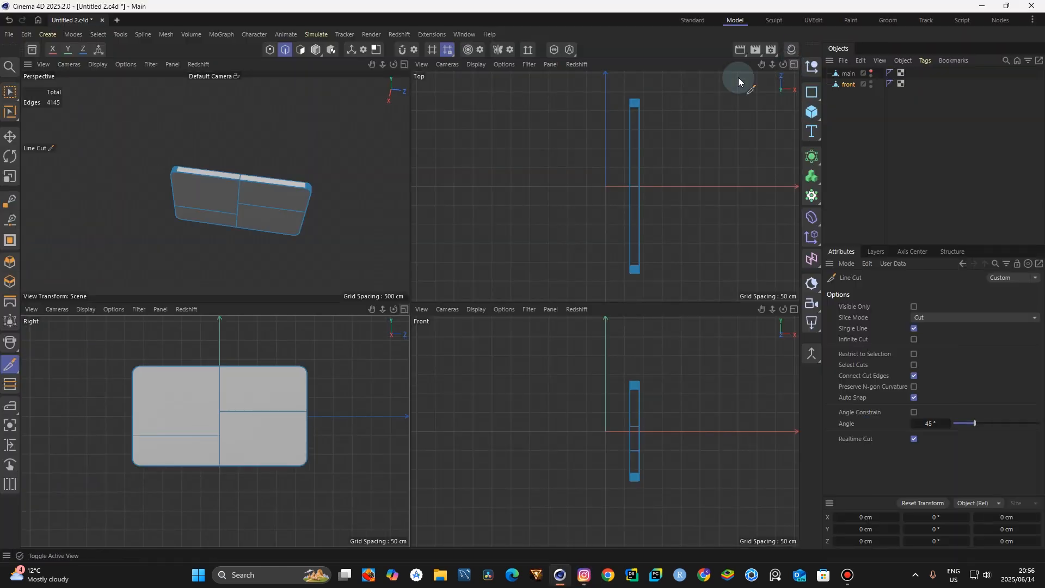
pyautogui.click(405, 64)
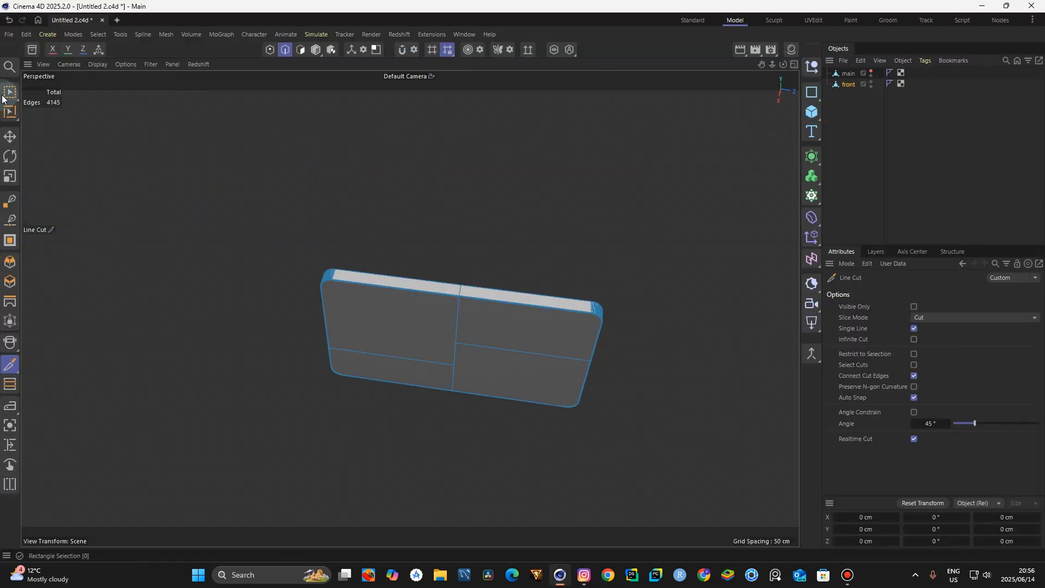
pyautogui.click(10, 137)
pyautogui.click(316, 49)
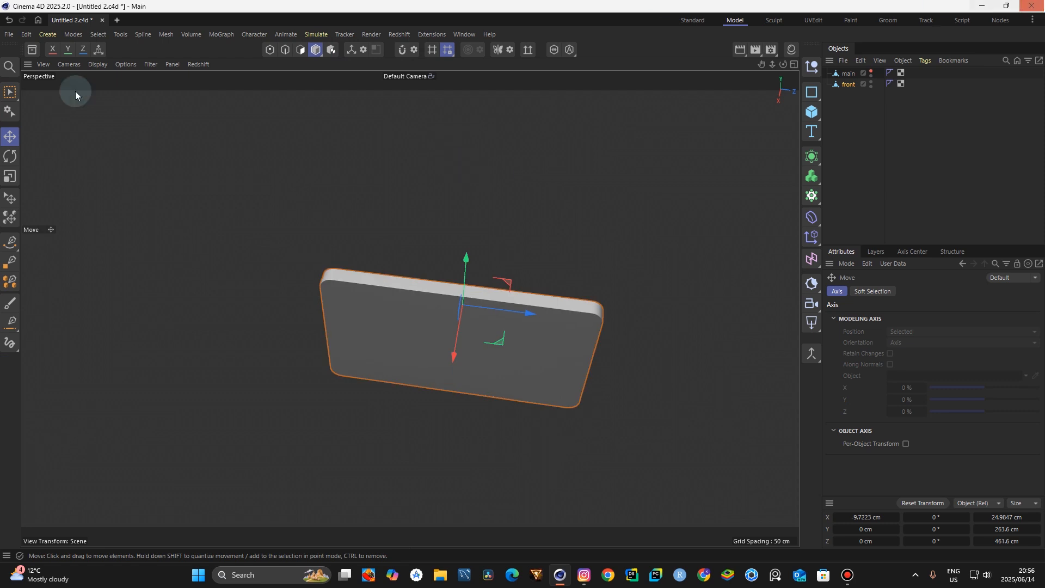
pyautogui.moveTo(771, 65); pyautogui.dragTo(342, 57)
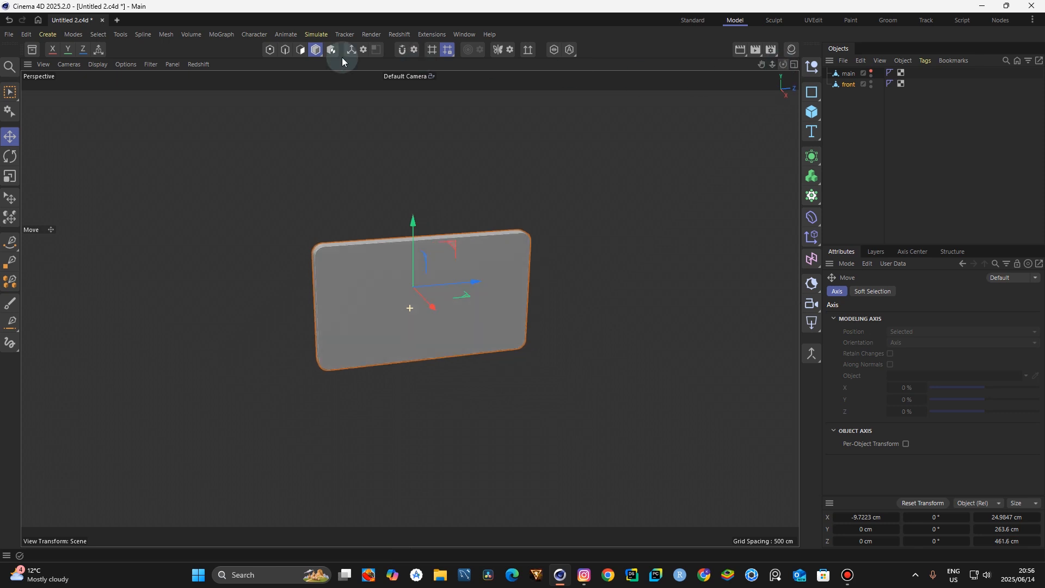
pyautogui.click(300, 50)
pyautogui.click(662, 187)
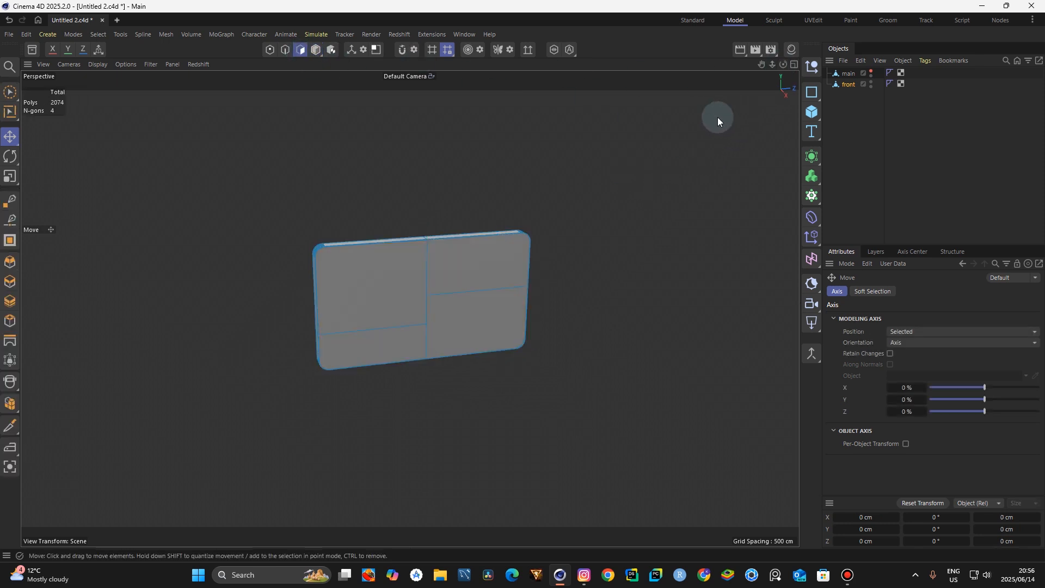
# Show the material manager and apply the Carpaint 001 MediumBlue 25cm material to the front panel's upper-left section
pyautogui.click(791, 49)
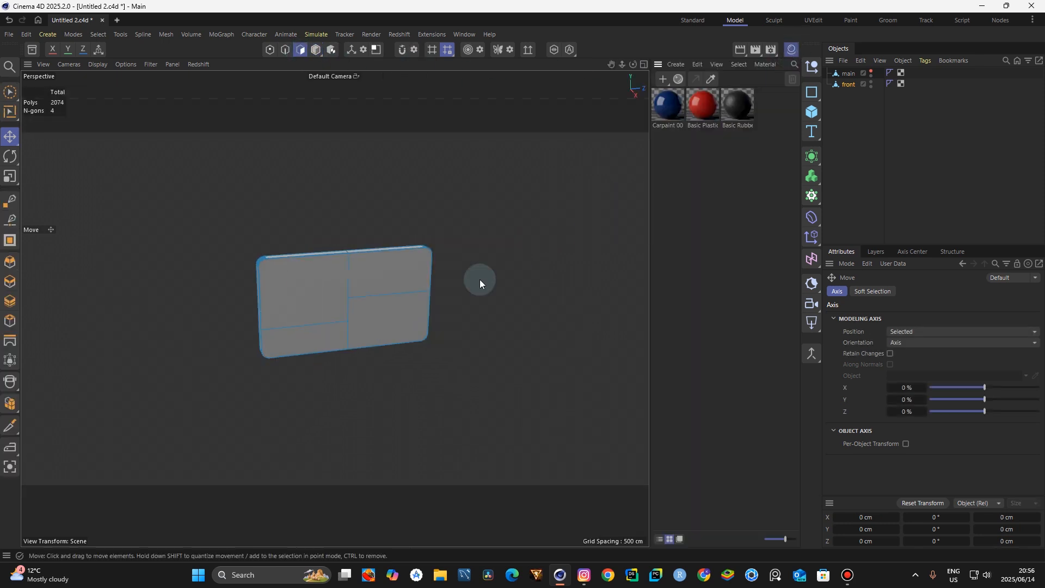
pyautogui.scroll(2, 306, 338)
pyautogui.click(305, 278)
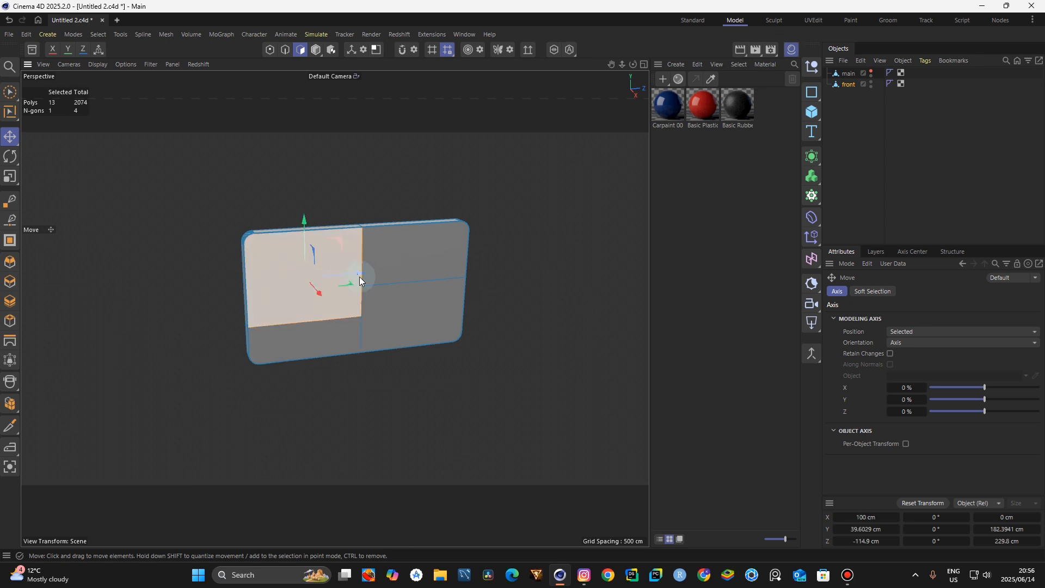
pyautogui.rightClick(668, 107)
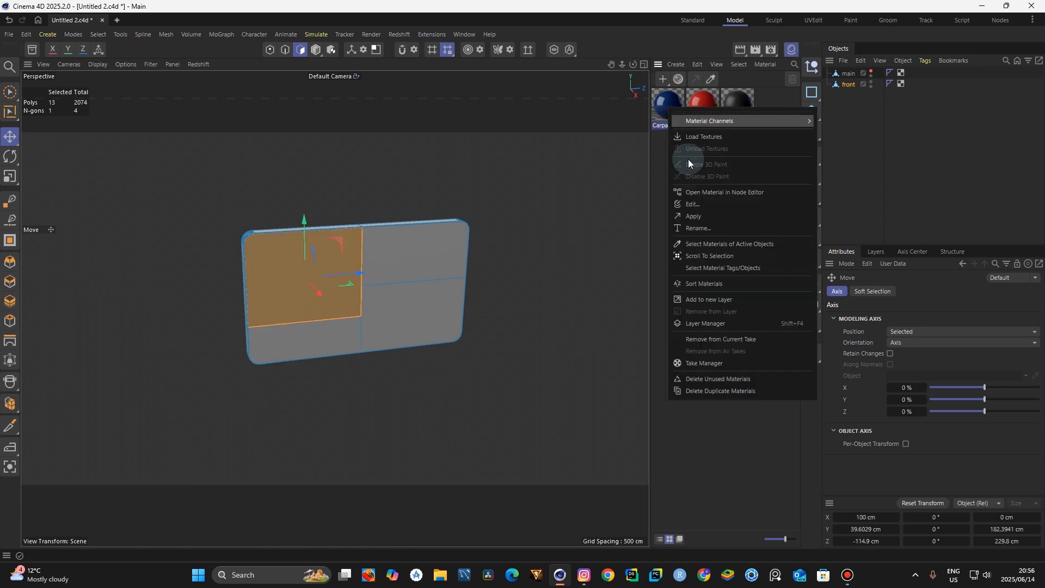
pyautogui.click(695, 216)
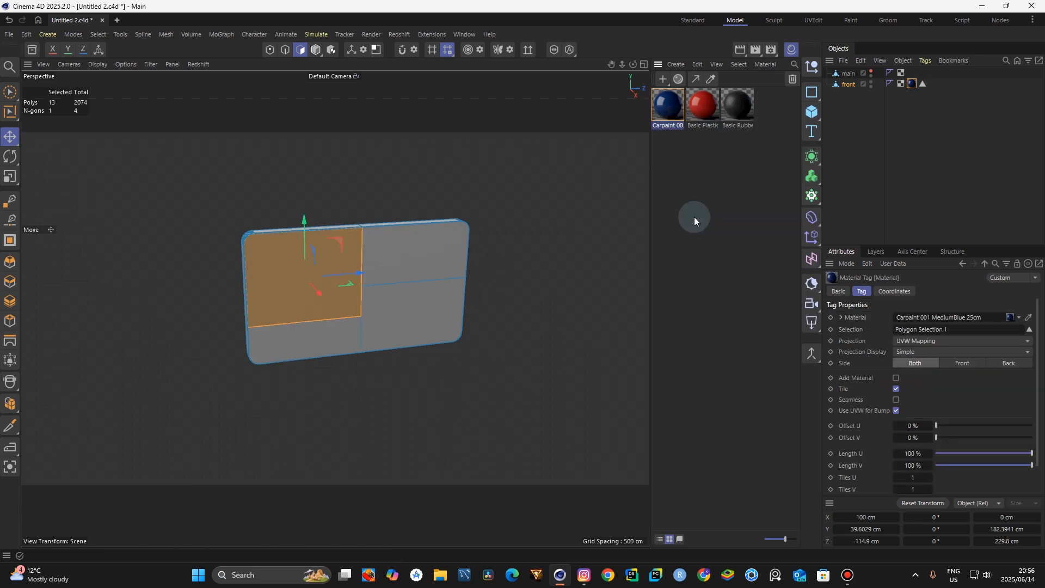
pyautogui.click(573, 171)
# Apply the Basic Plastic material to the front panel's lower-left section
pyautogui.click(313, 333)
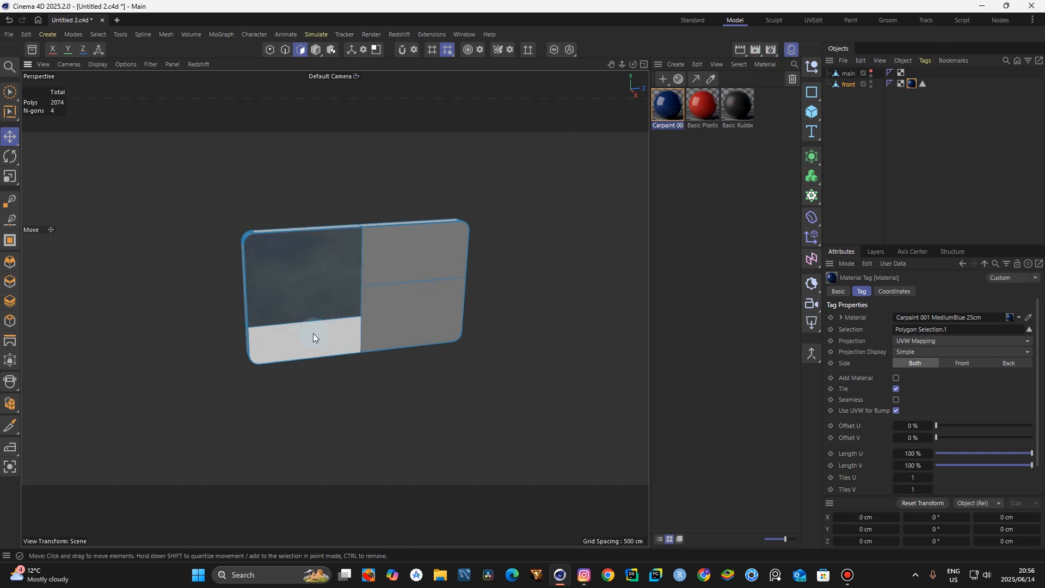
pyautogui.click(698, 111)
pyautogui.rightClick(699, 109)
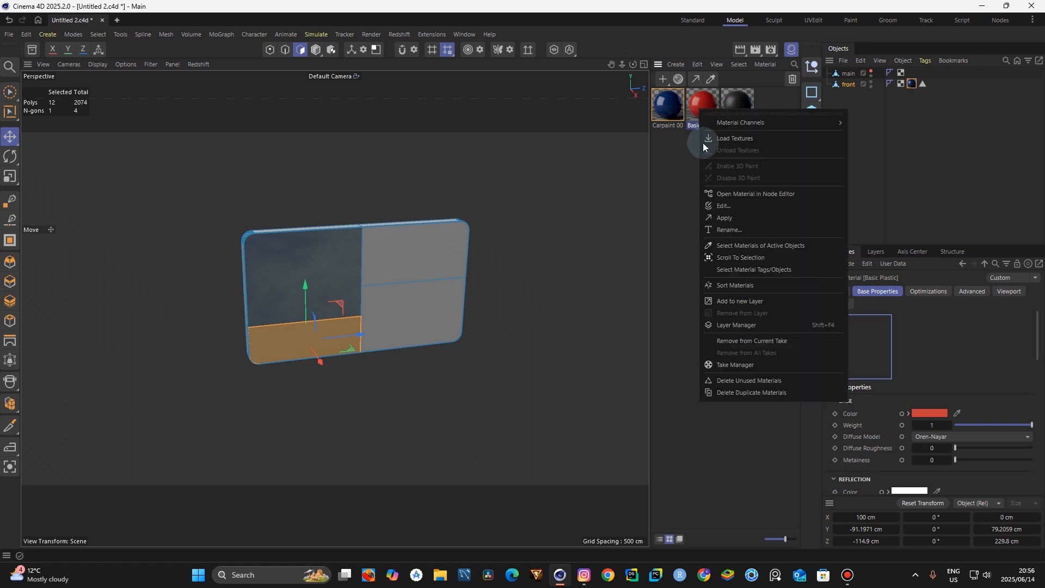
pyautogui.click(726, 218)
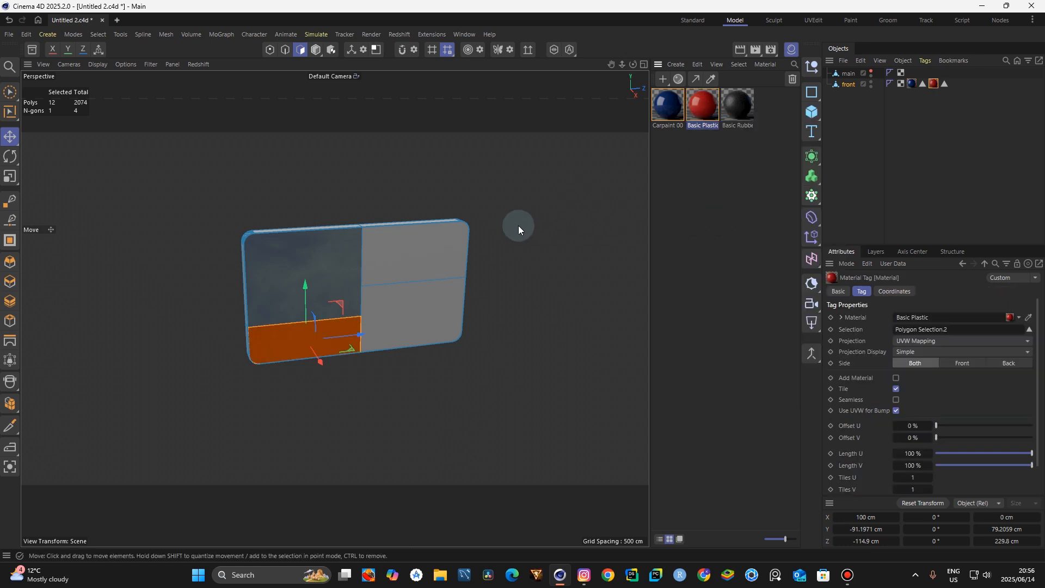
# Apply the Basic Rubber material to the front panel's lower-right section, clear the selection and hide the material manager
pyautogui.click(434, 311)
pyautogui.click(735, 111)
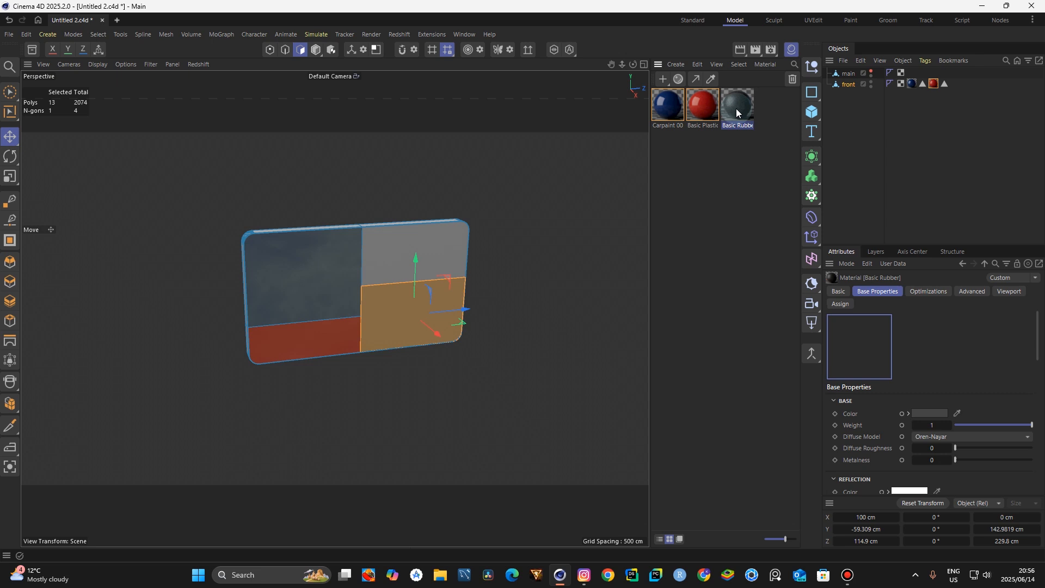
pyautogui.rightClick(736, 109)
pyautogui.click(756, 217)
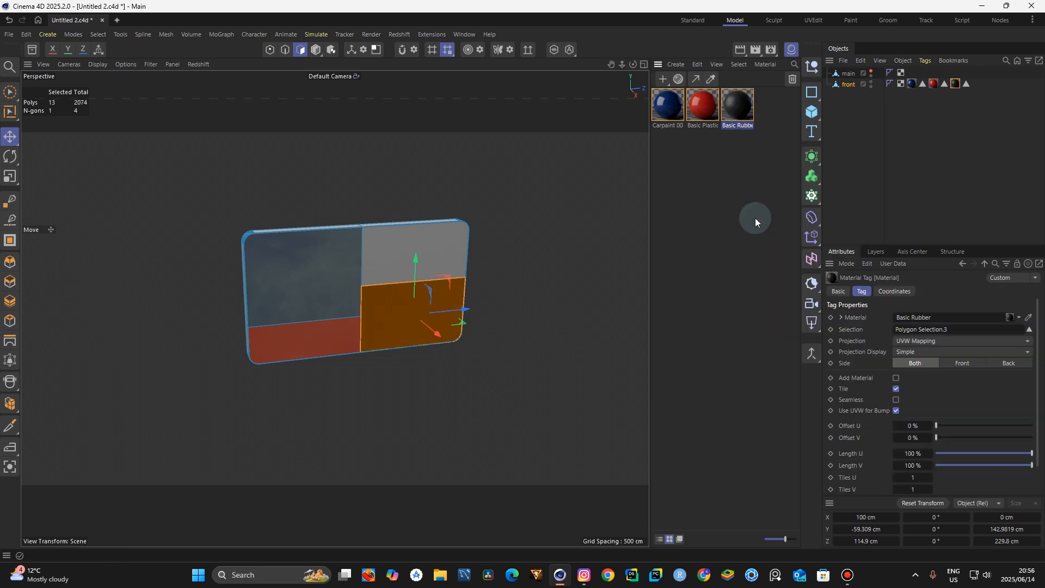
pyautogui.click(713, 204)
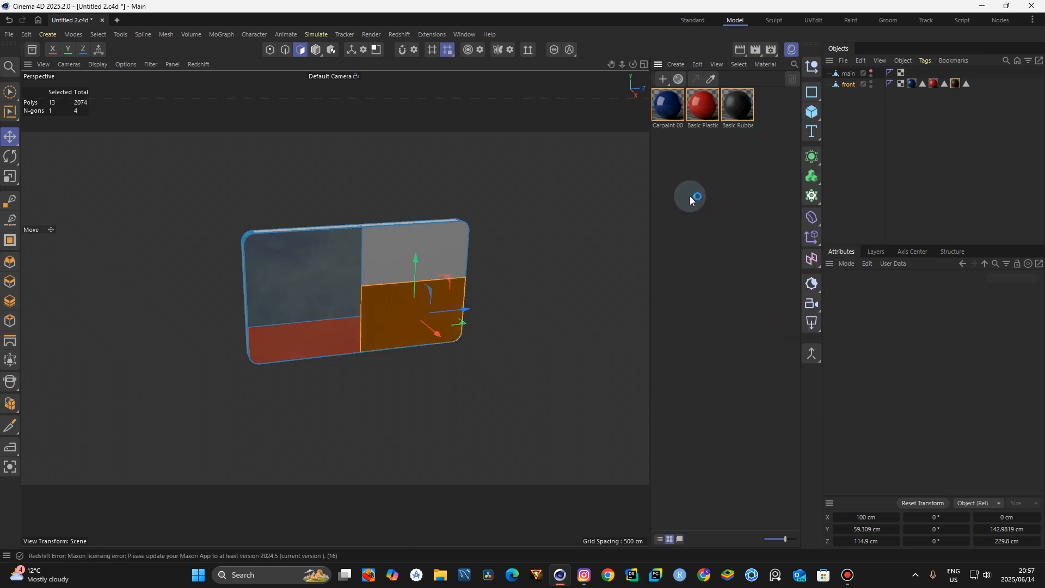
pyautogui.click(594, 191)
pyautogui.click(791, 49)
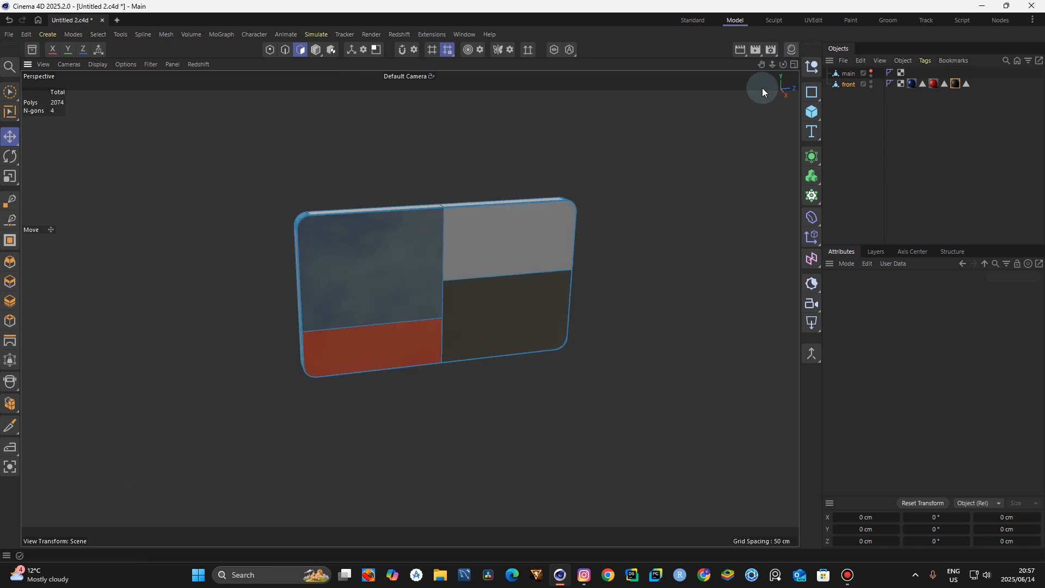
# Remove the Carpaint 001 MediumBlue 25cm material tag from the front panel object
pyautogui.moveTo(784, 64); pyautogui.dragTo(795, 98)
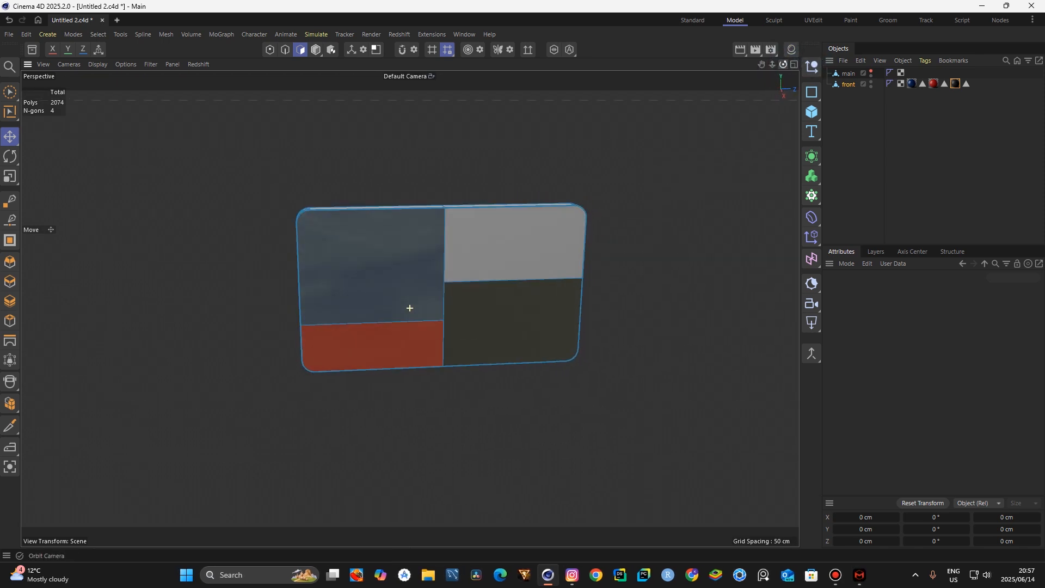
pyautogui.click(910, 84)
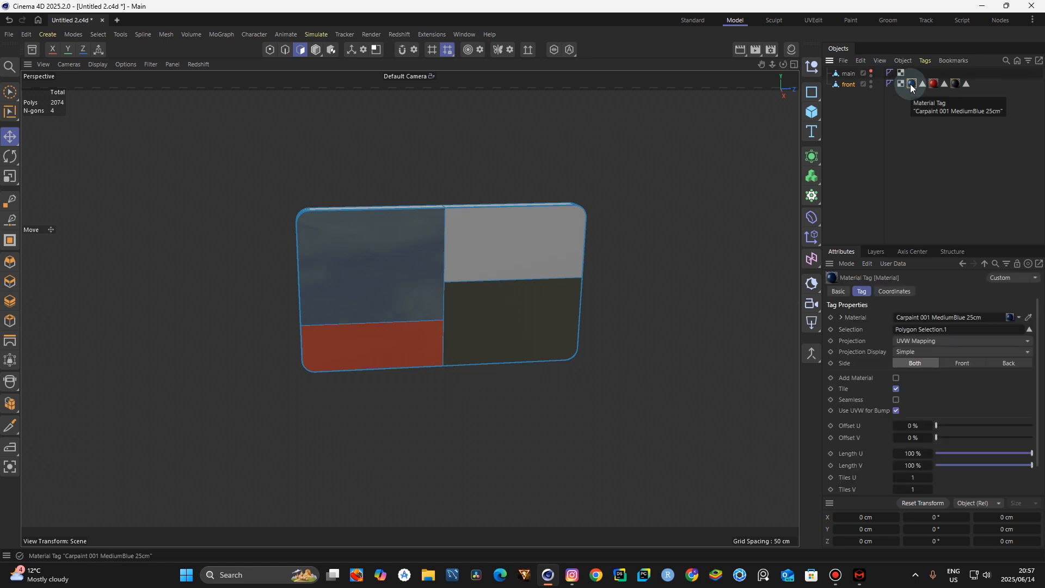
pyautogui.press('Delete')
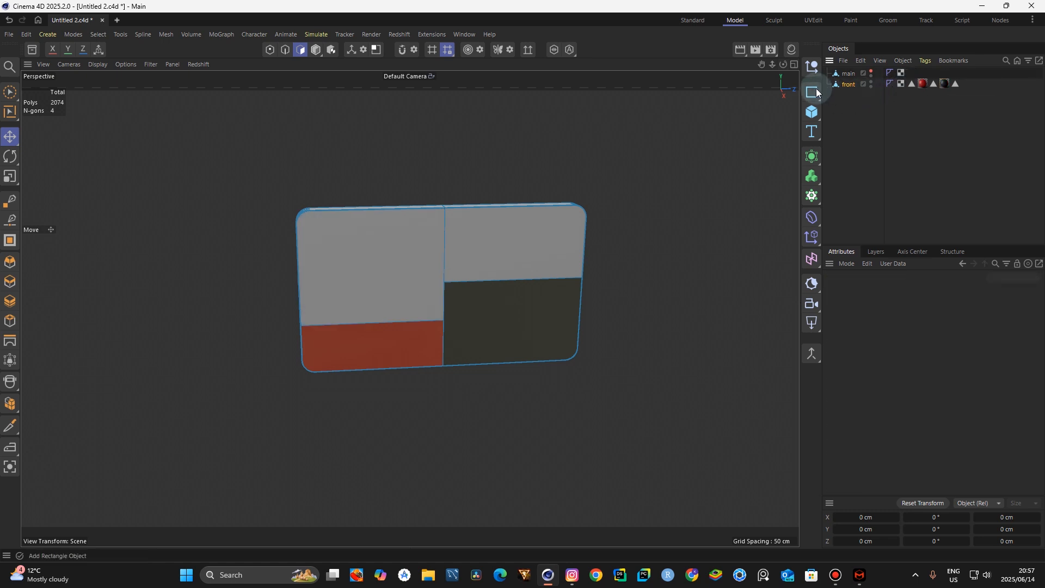
# Apply the Basic Rubber material to the front panel's upper-left section, clear the selection and hide the material manager
pyautogui.click(319, 262)
pyautogui.click(792, 50)
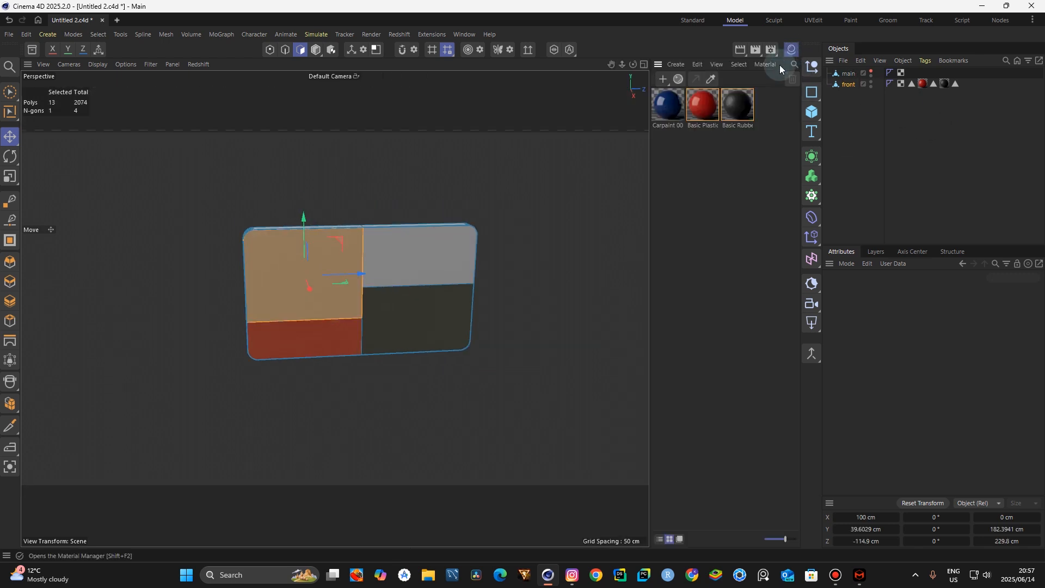
pyautogui.rightClick(743, 104)
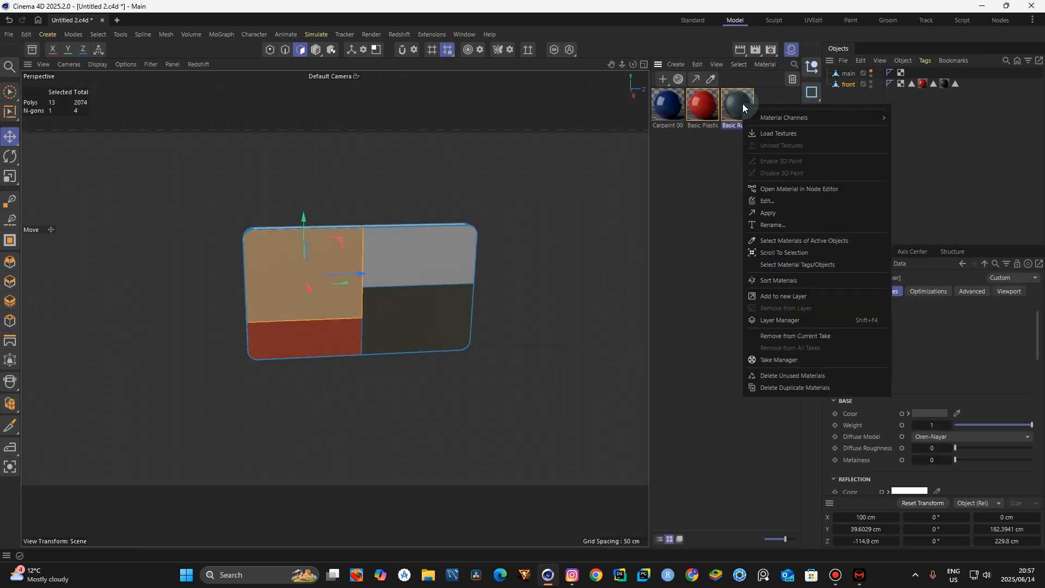
pyautogui.click(755, 213)
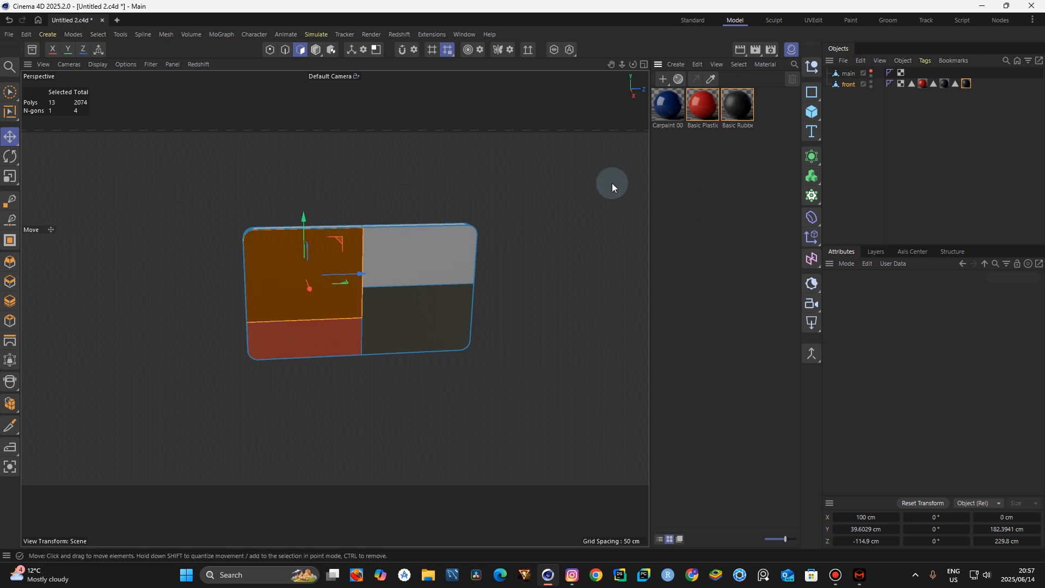
pyautogui.click(599, 178)
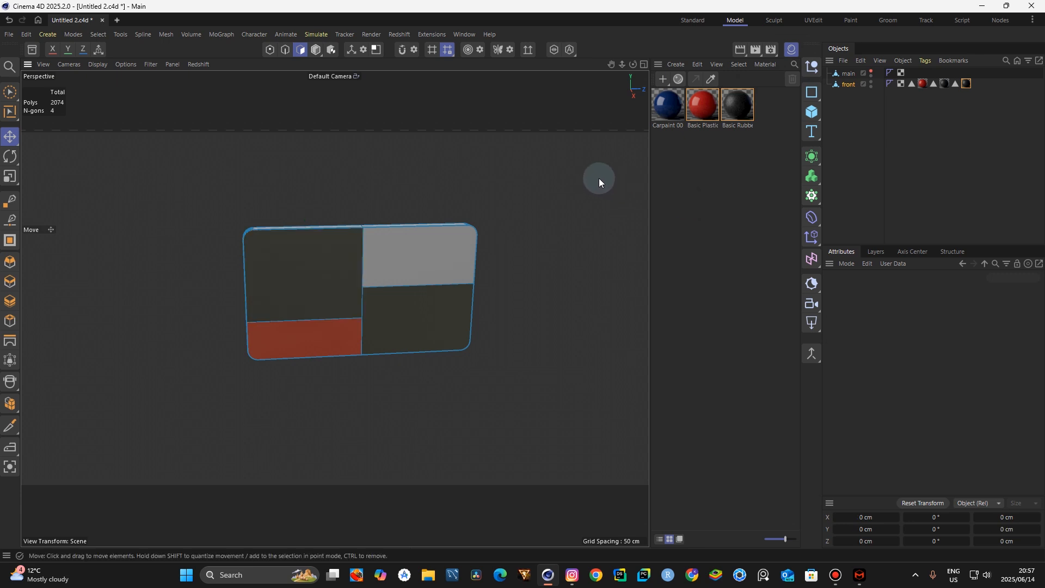
pyautogui.click(791, 50)
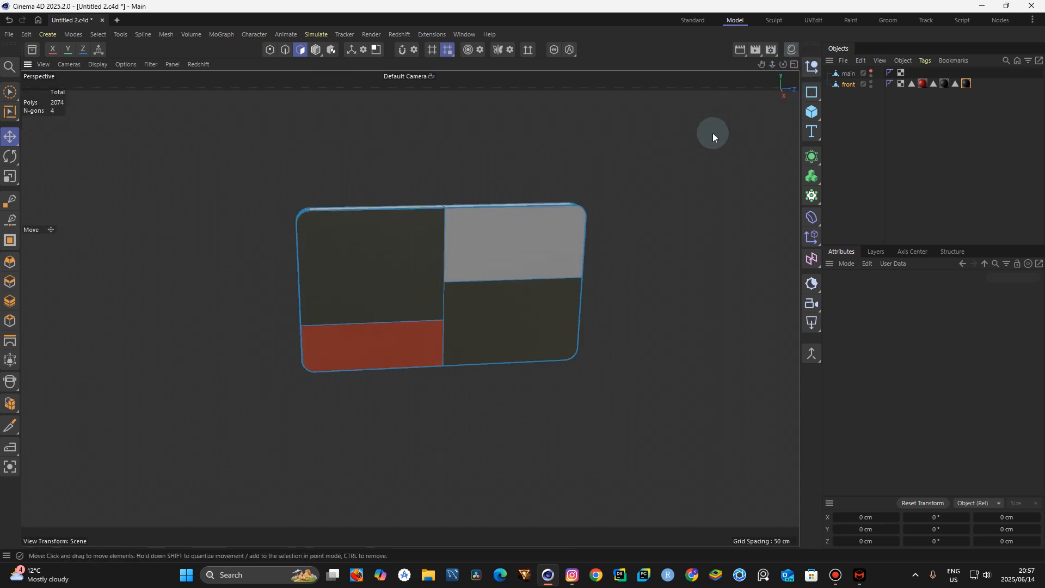
# Make the main body visible in the viewport again, dismissing the Maxon service window, and switch to model mode
pyautogui.click(870, 73)
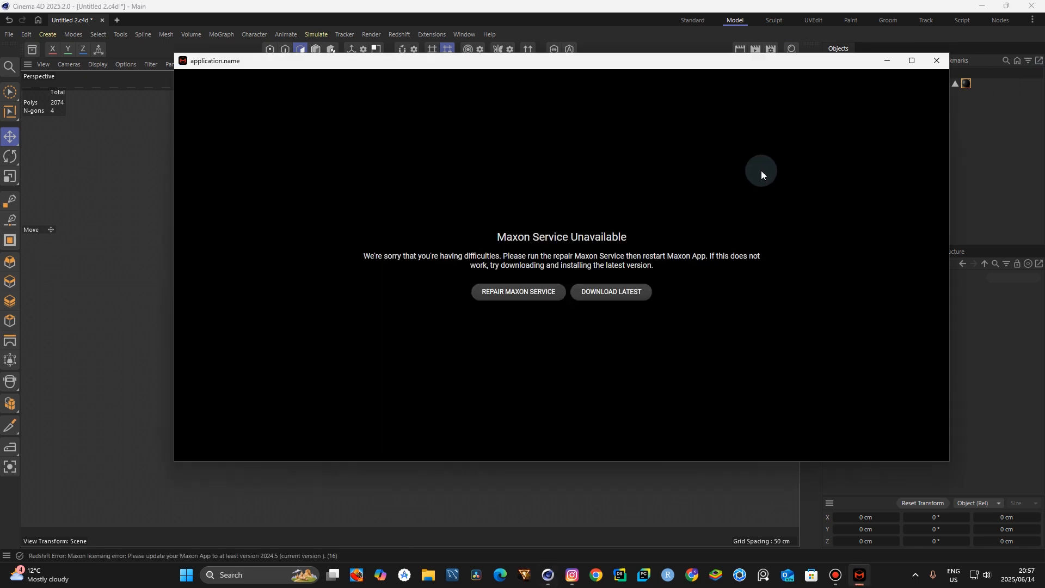
pyautogui.click(930, 61)
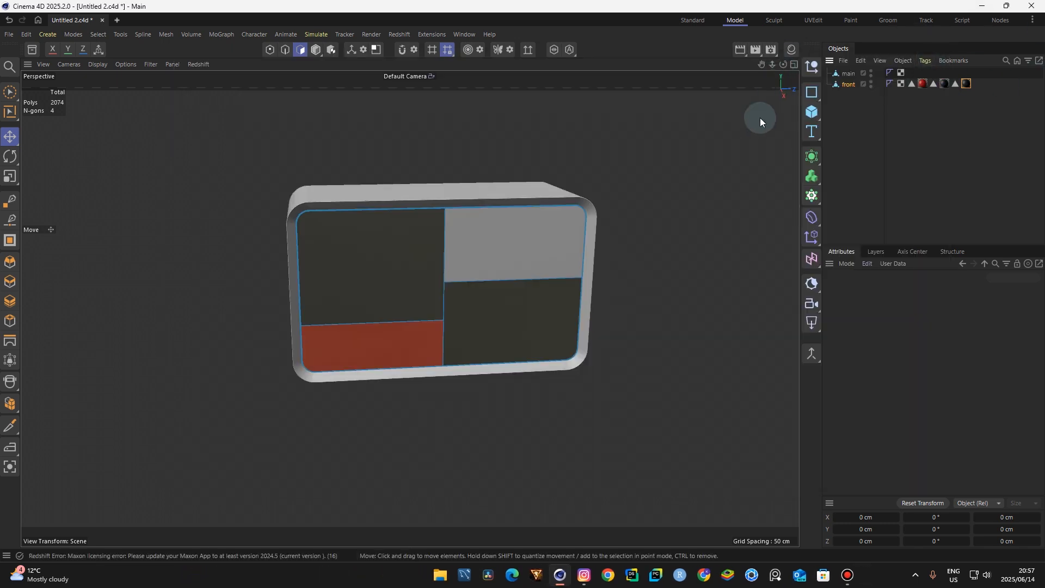
pyautogui.moveTo(771, 64); pyautogui.dragTo(548, 66)
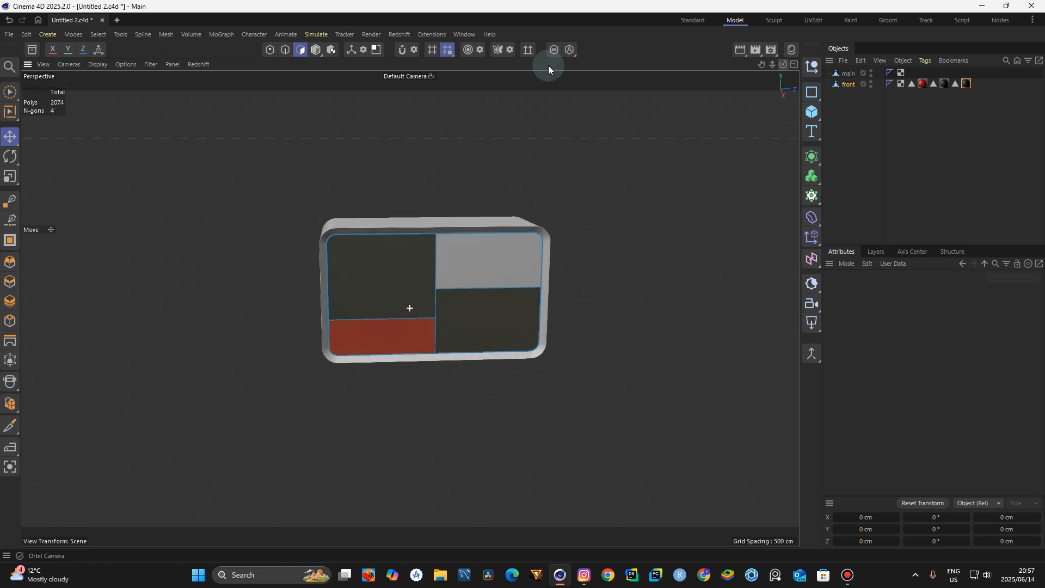
pyautogui.click(315, 49)
pyautogui.moveTo(782, 64); pyautogui.dragTo(799, 140)
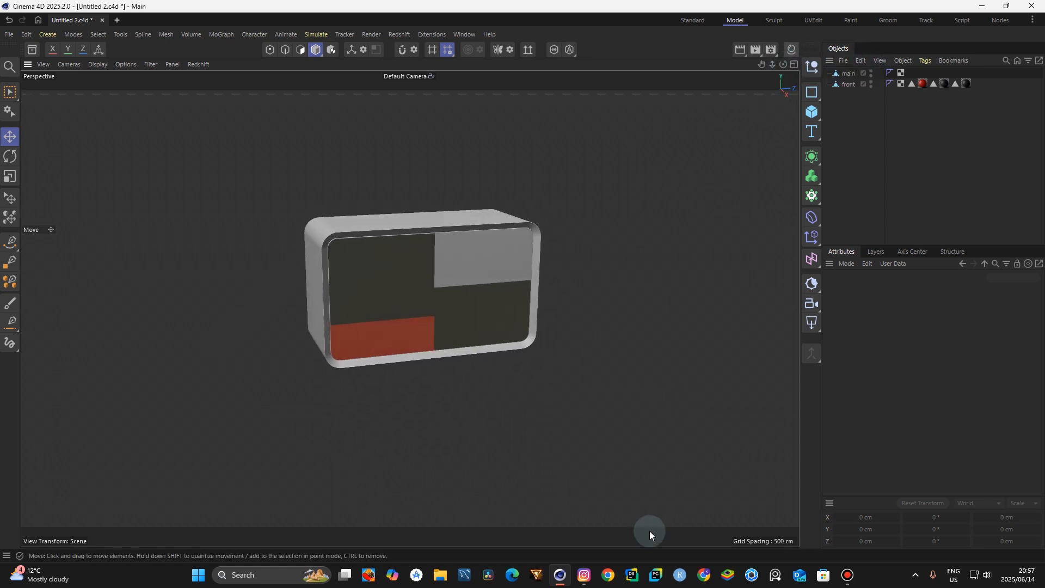
# Check the knob layout in the Instagram reference render and return to Cinema 4D with the Right view maximized
pyautogui.click(583, 575)
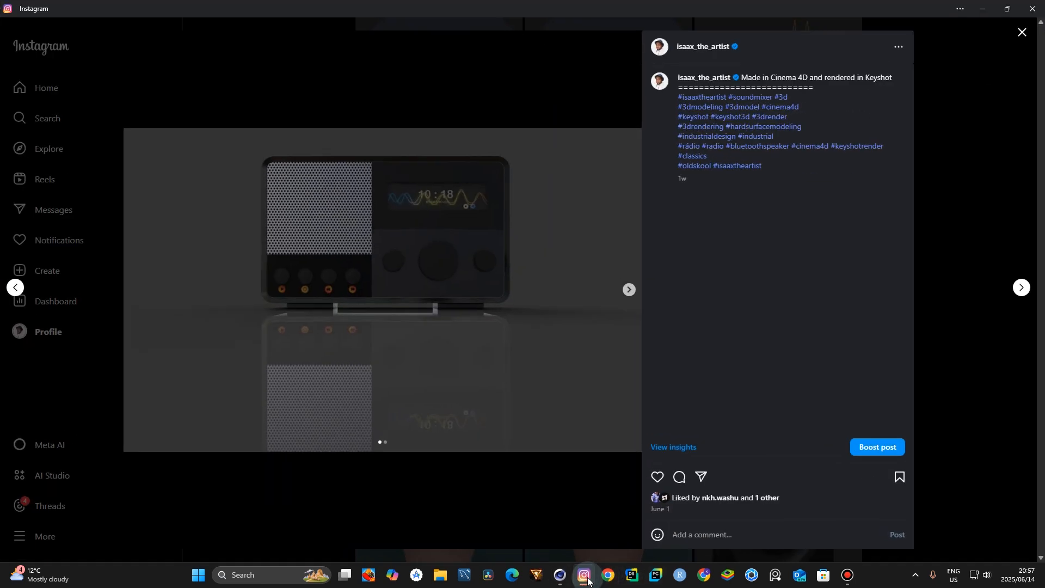
pyautogui.click(281, 297)
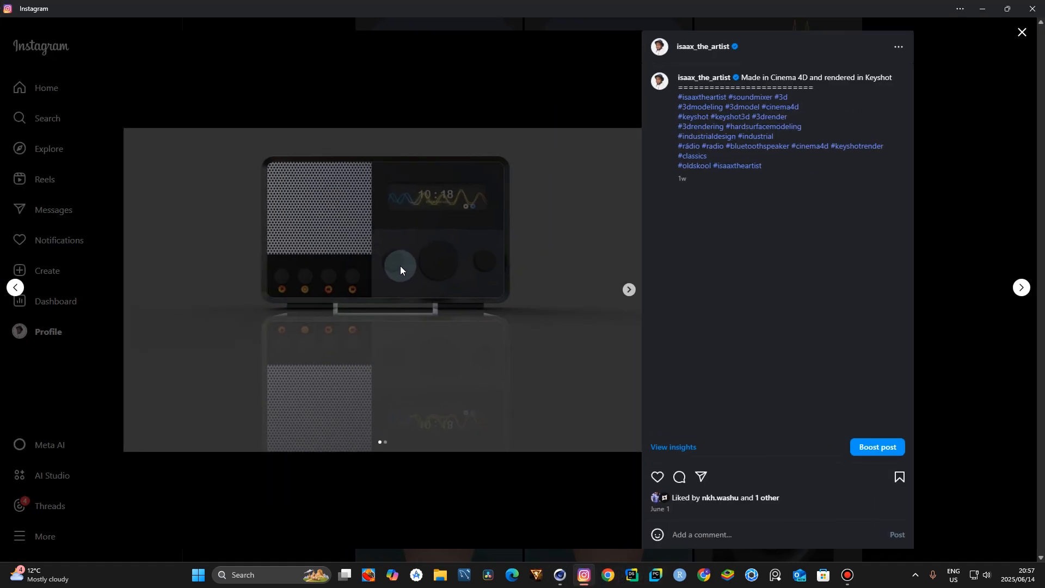
pyautogui.click(560, 575)
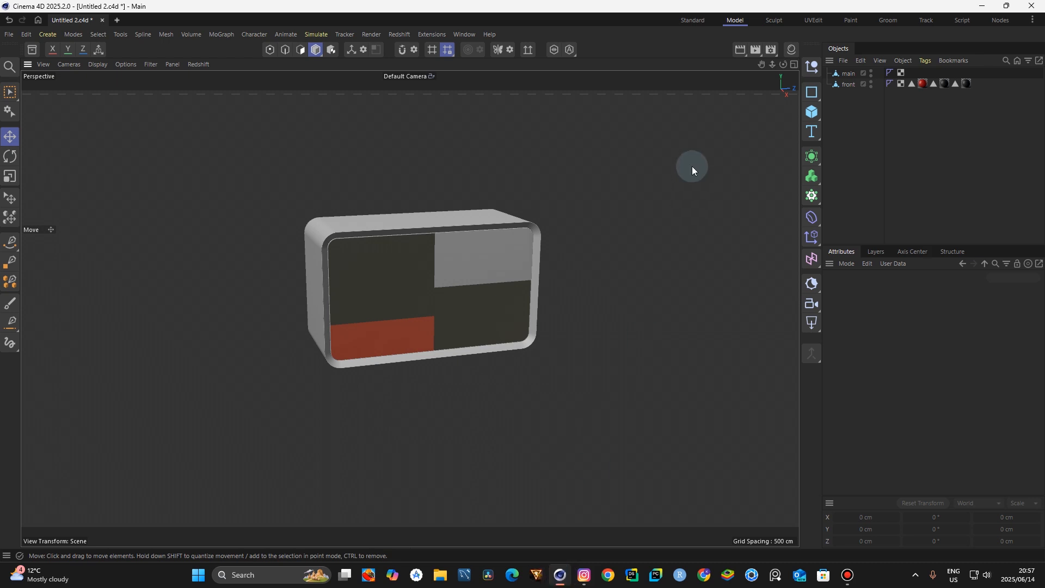
pyautogui.moveTo(786, 63)
pyautogui.mouseDown()
pyautogui.moveTo(765, 51)
pyautogui.moveTo(785, 63)
pyautogui.mouseUp()
pyautogui.middleClick(780, 73)
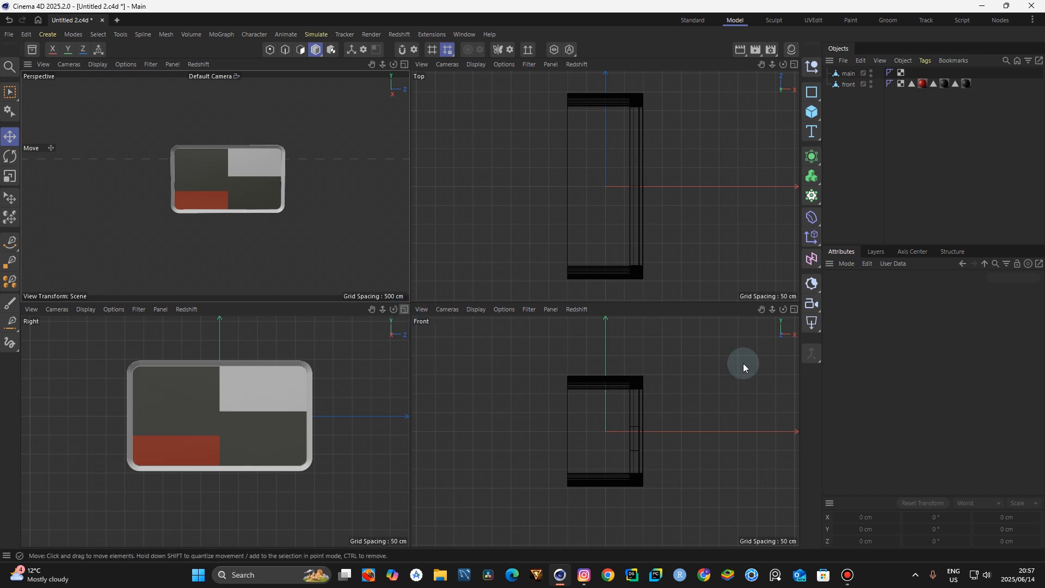
pyautogui.middleClick(396, 310)
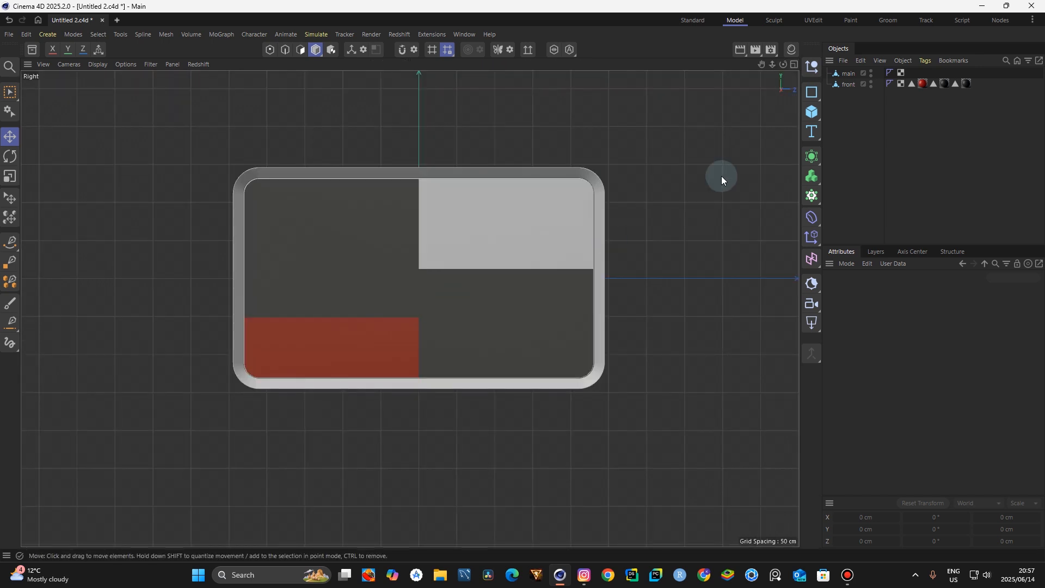
# Add a cylinder oriented along +X and place it in the middle of the front panel's lower-right section
pyautogui.click(812, 111)
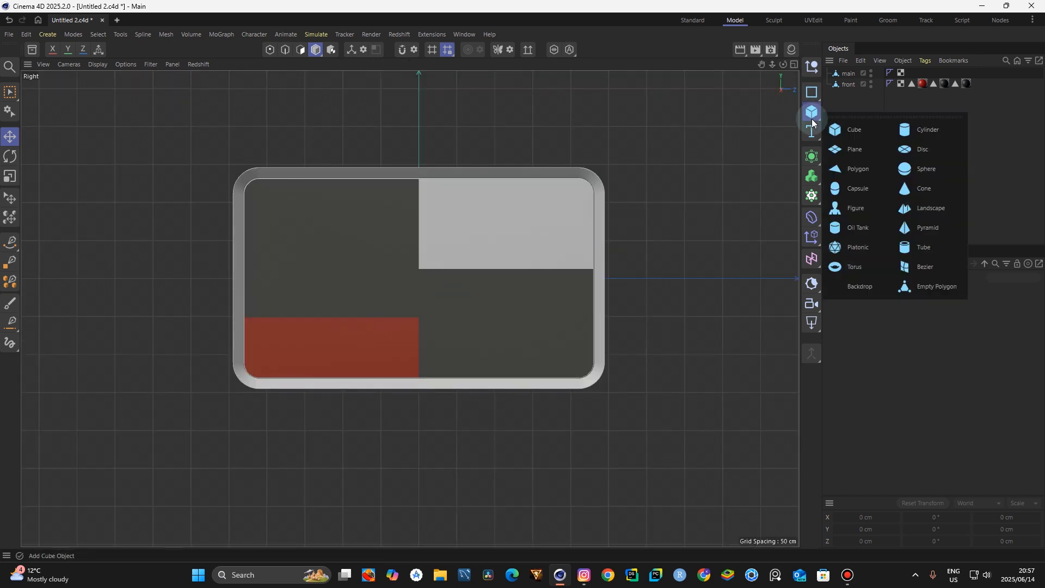
pyautogui.click(909, 121)
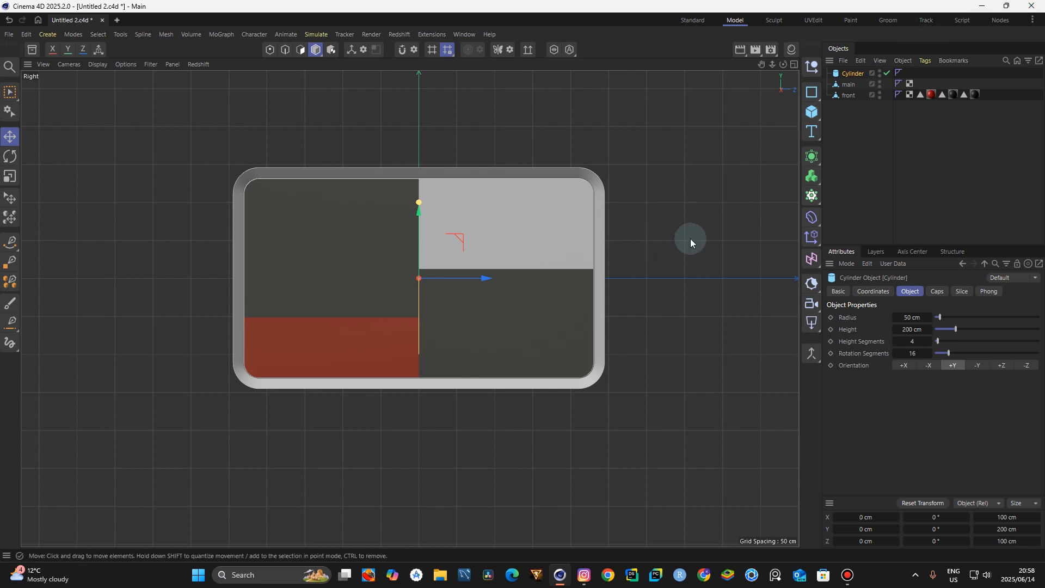
pyautogui.moveTo(417, 210); pyautogui.dragTo(421, 114)
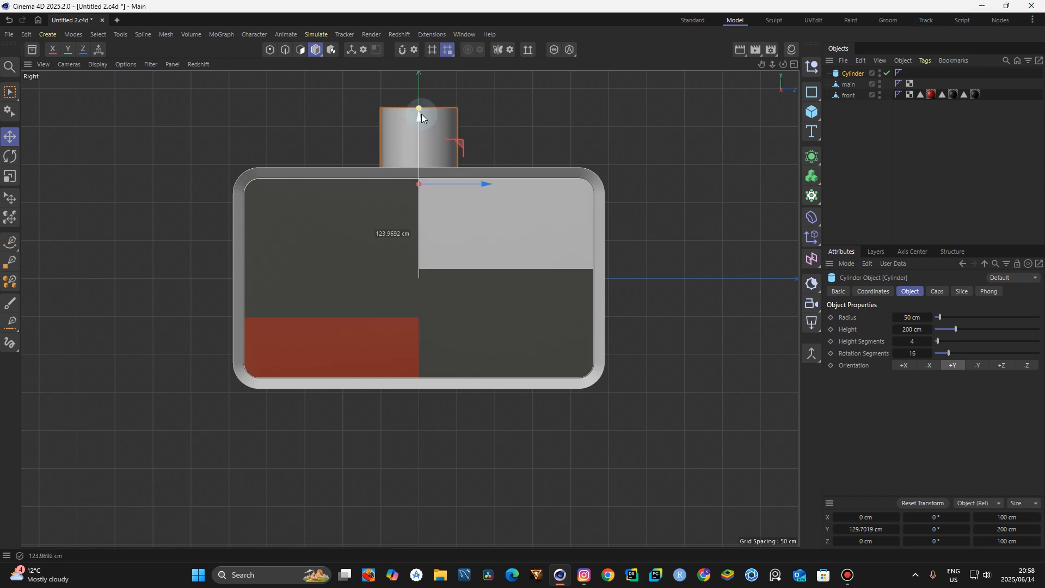
pyautogui.click(905, 366)
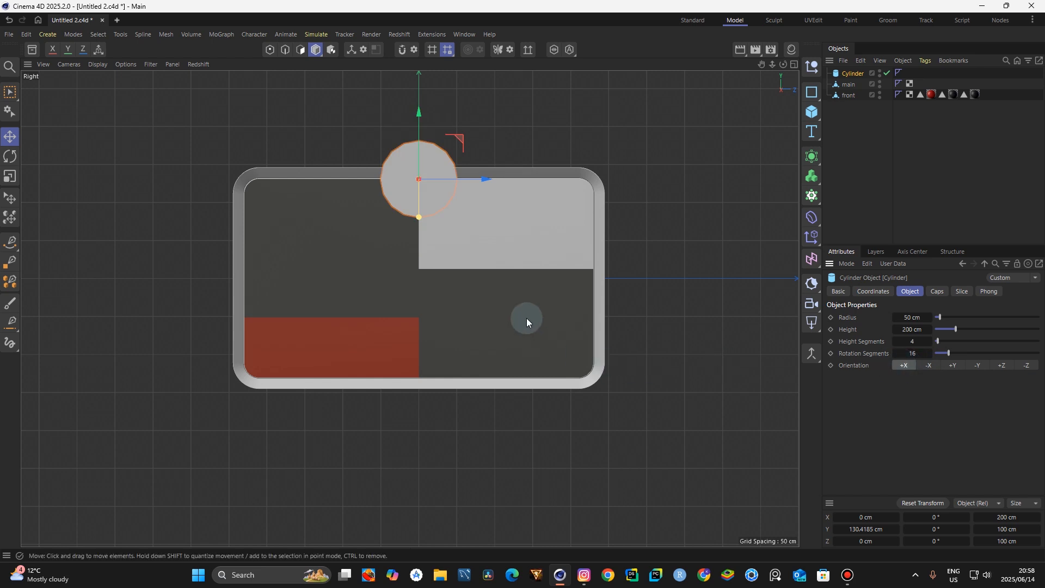
pyautogui.moveTo(459, 137); pyautogui.dragTo(534, 300)
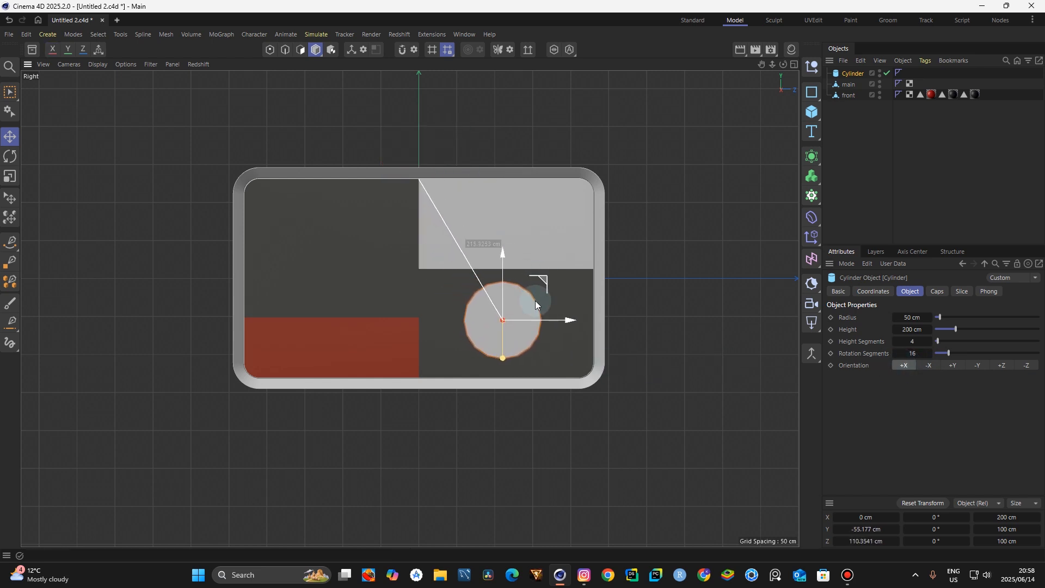
# Set the cylinder's radius to 10 cm and height to 50 cm, and move it forward along X to about 95 cm
pyautogui.click(912, 318)
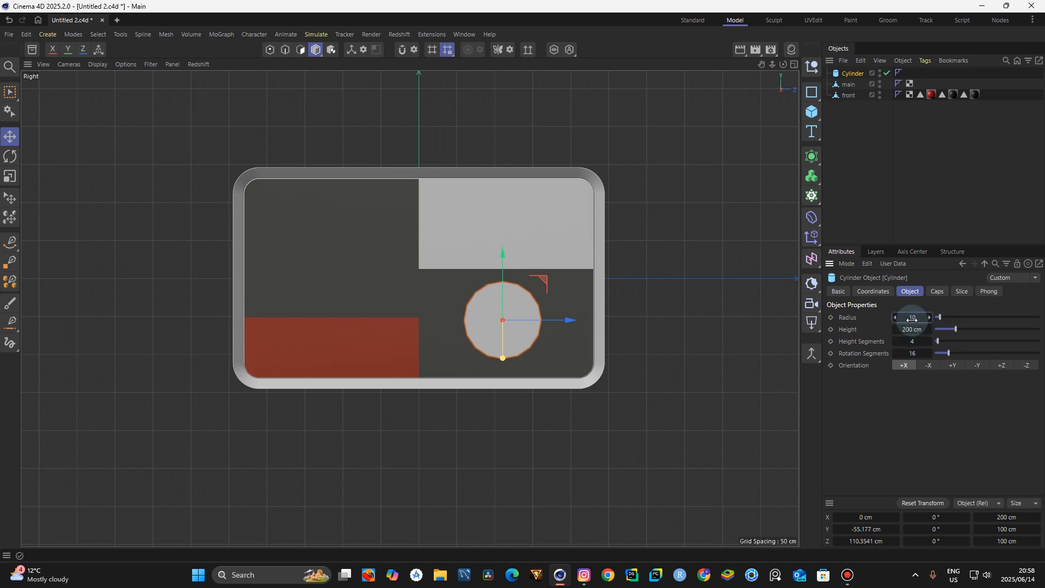
pyautogui.write('10')
pyautogui.click(910, 330)
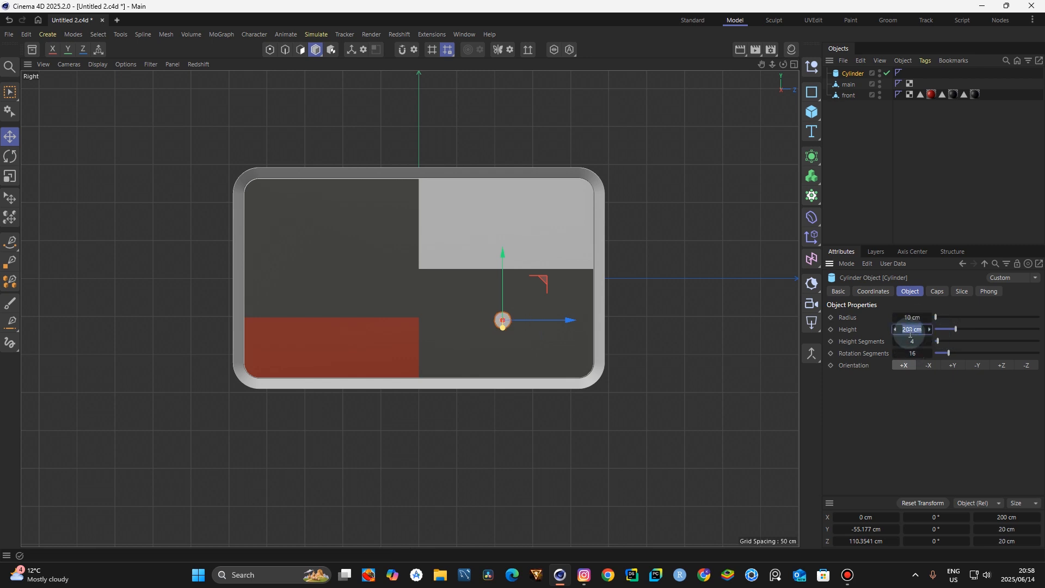
pyautogui.press('Return')
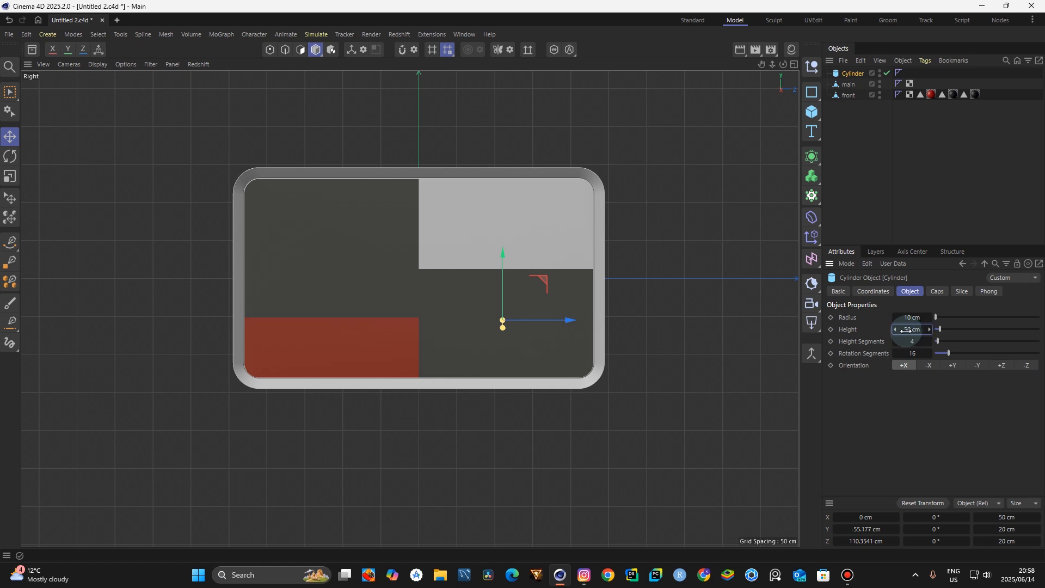
pyautogui.click(793, 65)
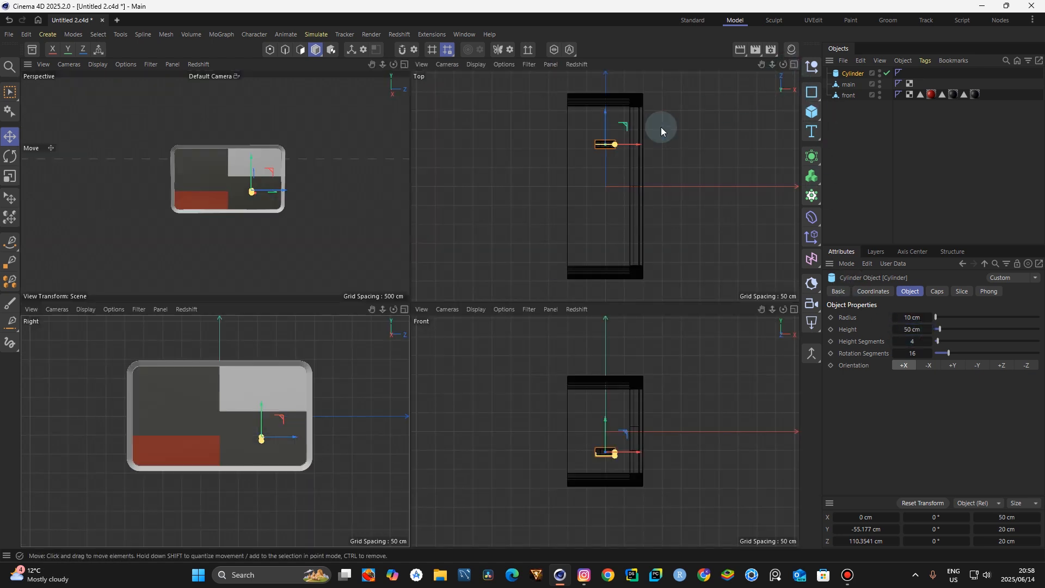
pyautogui.moveTo(639, 146); pyautogui.dragTo(674, 146)
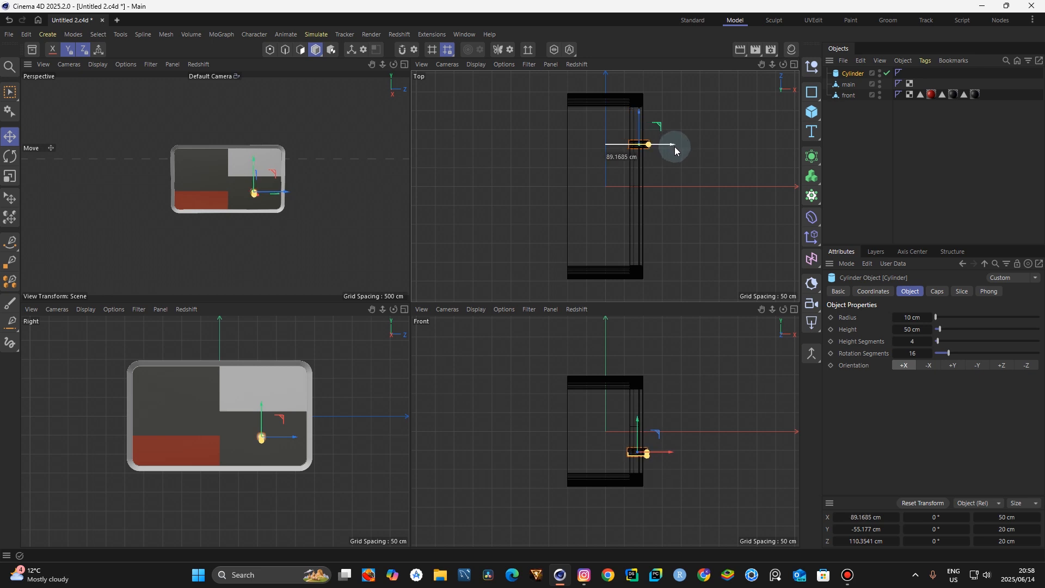
# In the Right view, enlarge the cylinder's radius to about 26.7 cm and set 1 height segment and 50 rotation segments
pyautogui.click(406, 309)
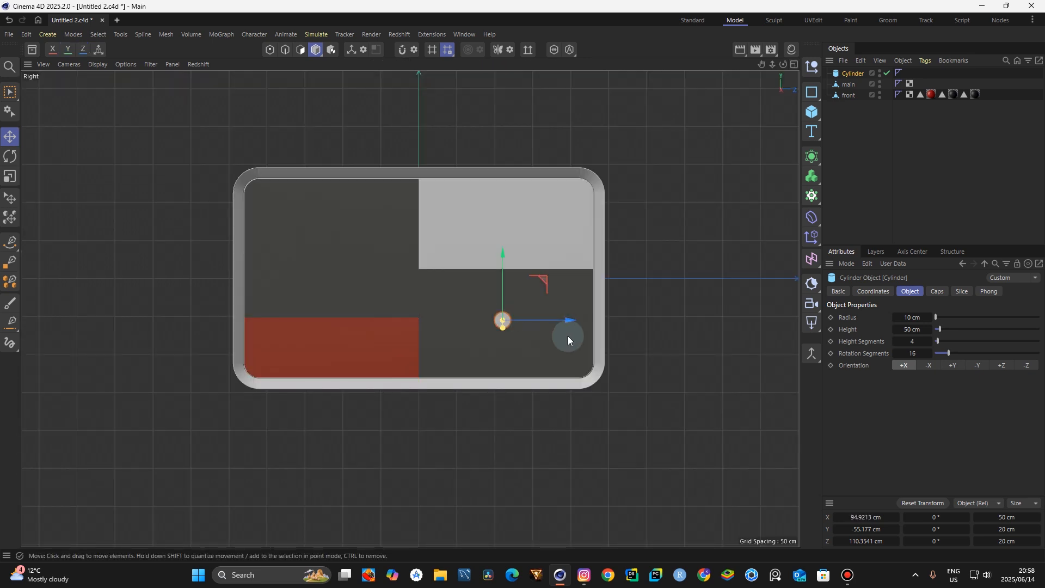
pyautogui.scroll(5, 503, 337)
pyautogui.moveTo(501, 318); pyautogui.dragTo(501, 349)
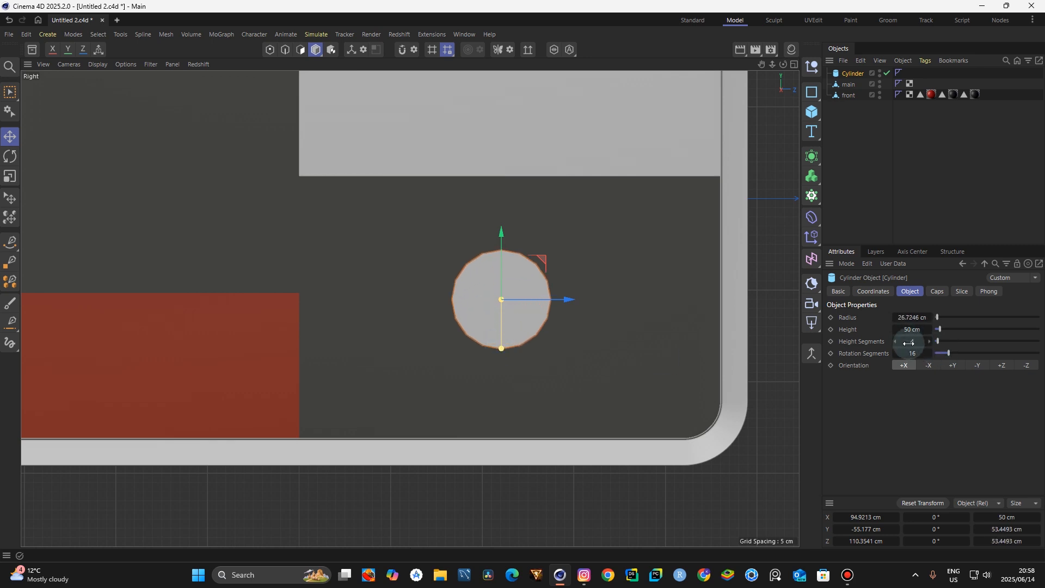
pyautogui.moveTo(913, 344); pyautogui.dragTo(900, 343)
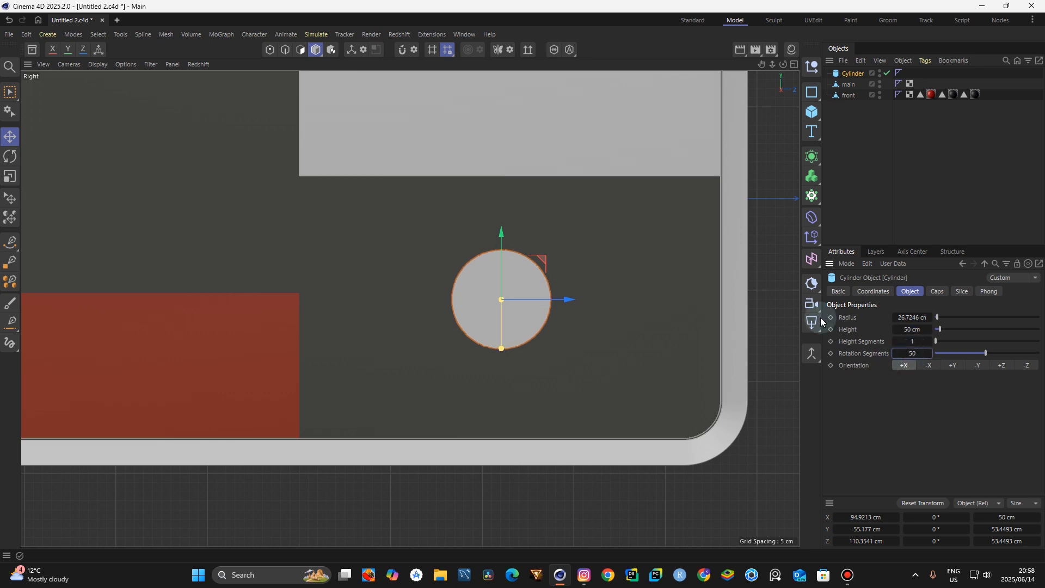
# Enlarge the cylinder's radius to about 38.2 cm to form the large central knob, and clear the selection
pyautogui.moveTo(772, 65); pyautogui.dragTo(736, 160)
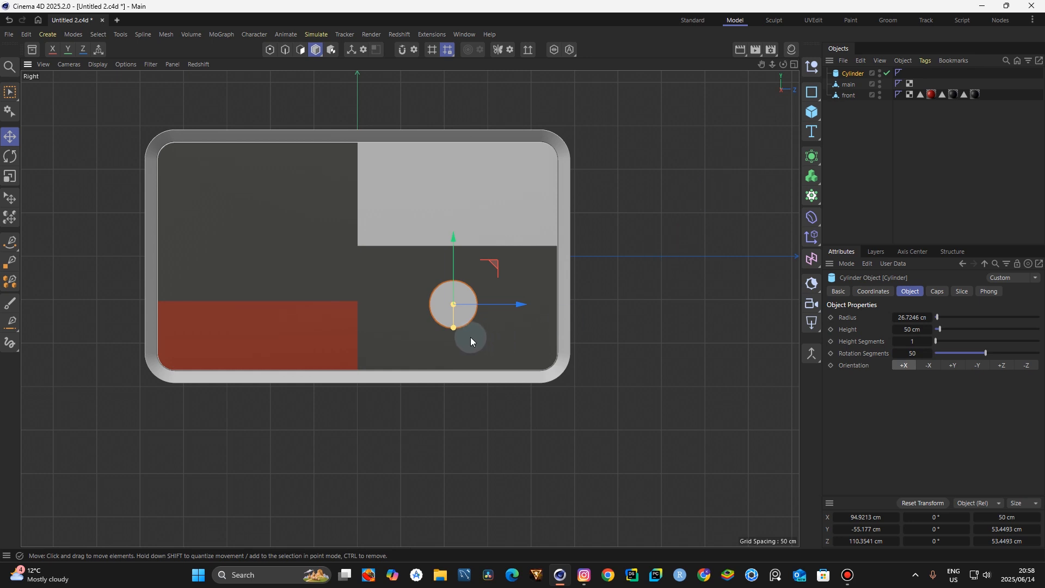
pyautogui.moveTo(454, 327); pyautogui.dragTo(456, 342)
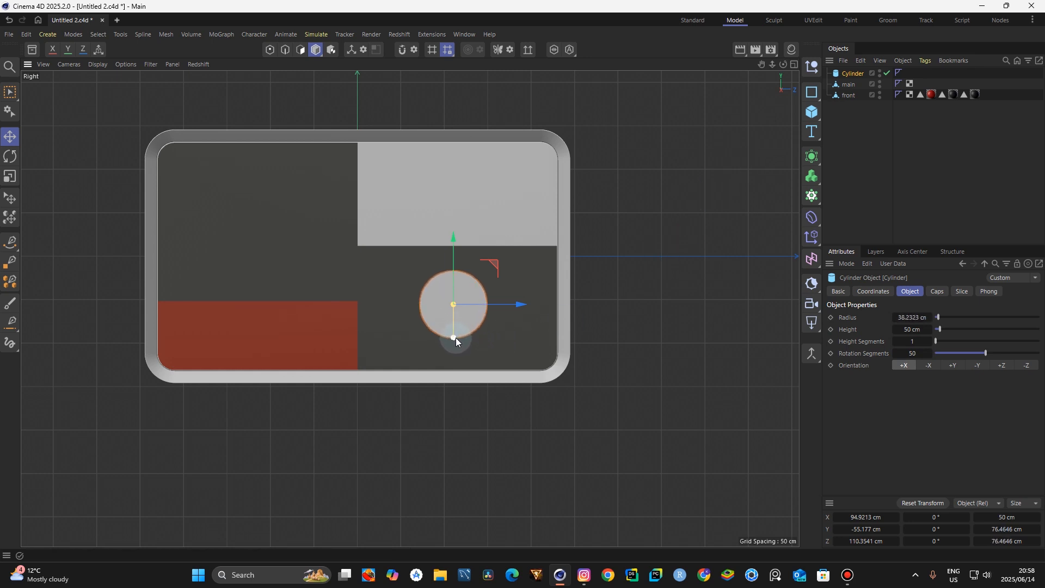
pyautogui.click(654, 151)
# Duplicate the knob cylinder in the object list, keeping its name unchanged
pyautogui.click(851, 76)
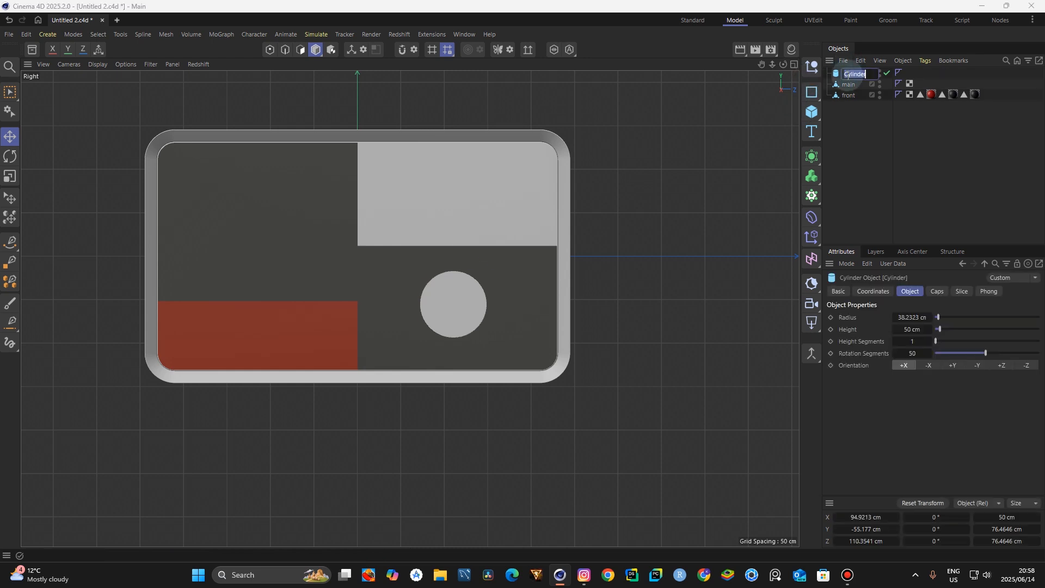
pyautogui.click(846, 122)
pyautogui.click(856, 75)
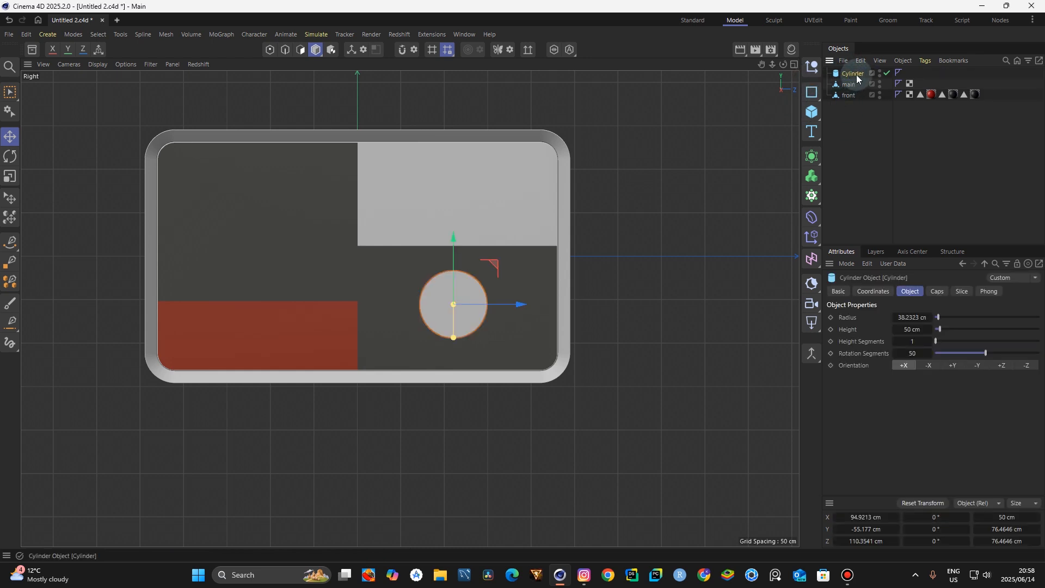
pyautogui.moveTo(854, 77); pyautogui.dragTo(851, 80)
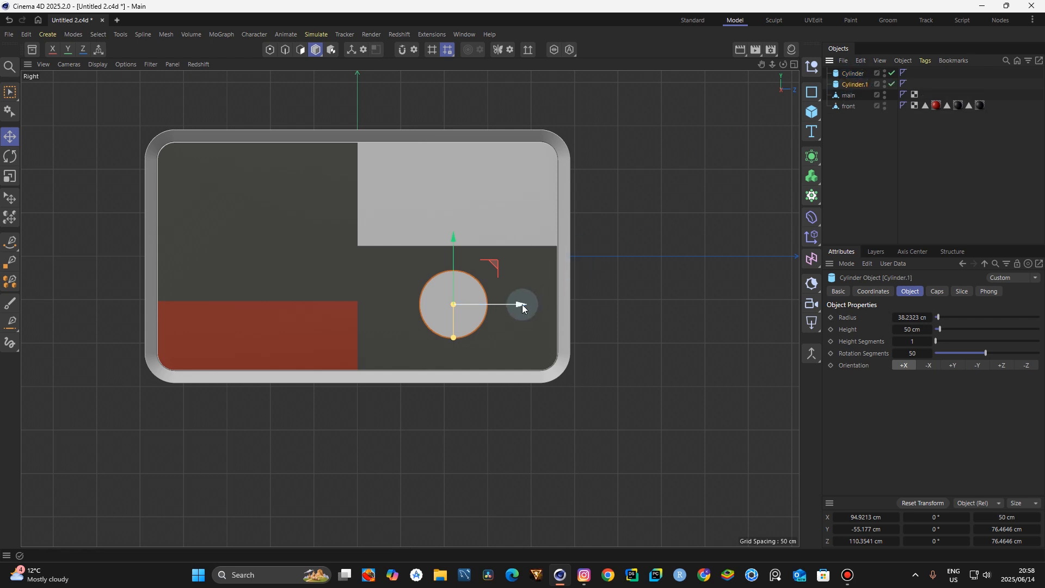
# Move the duplicate cylinder to about 184 cm in Z beside the large knob, shrink its radius to about 20.7 cm, and parent it to a Cloner
pyautogui.moveTo(521, 304)
pyautogui.mouseDown()
pyautogui.moveTo(582, 300)
pyautogui.moveTo(521, 341)
pyautogui.moveTo(520, 322)
pyautogui.mouseUp()
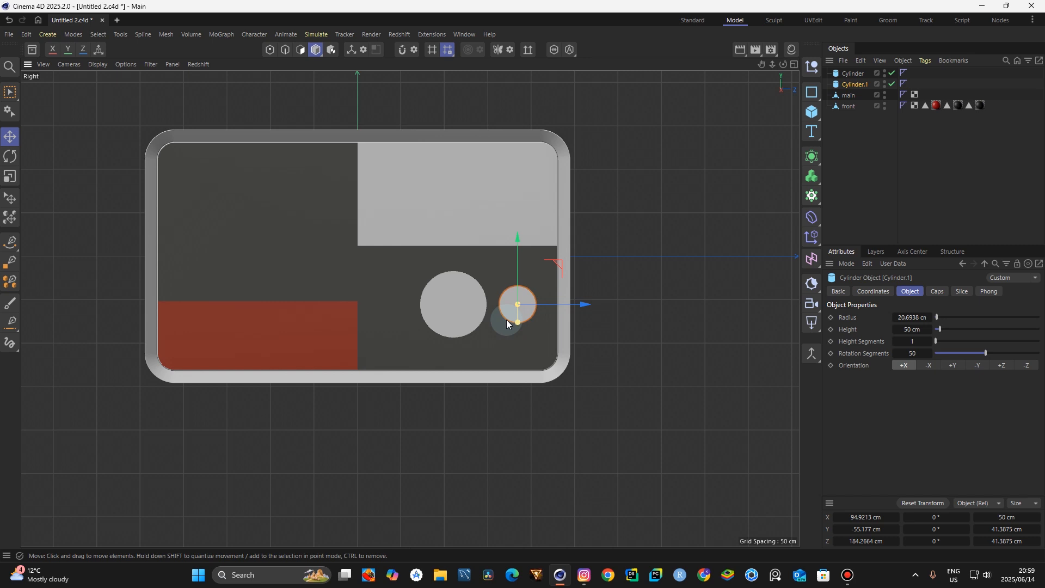
pyautogui.click(811, 198)
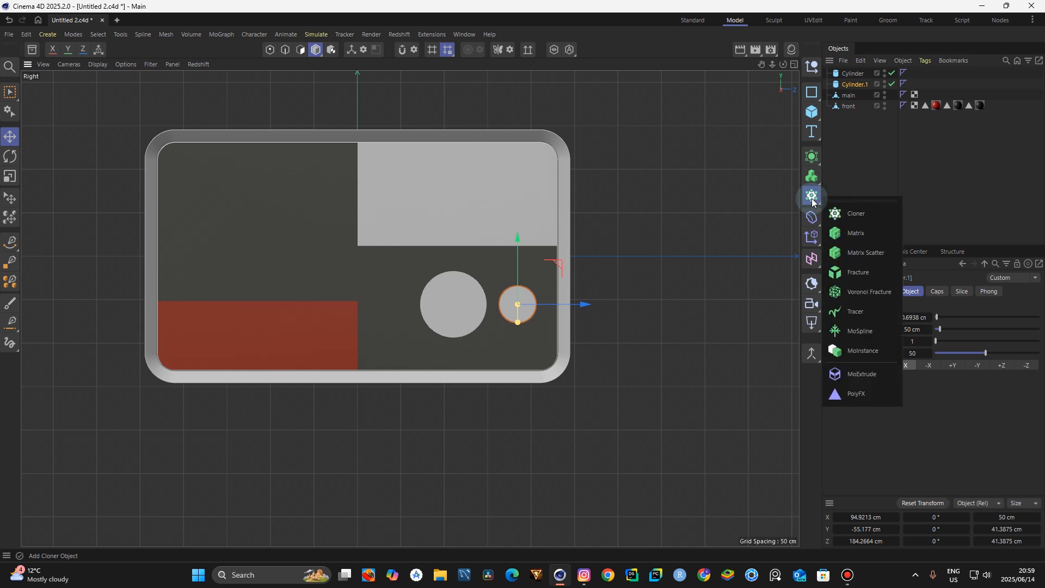
pyautogui.keyDown('alt'); pyautogui.click(851, 213); pyautogui.keyUp('alt')
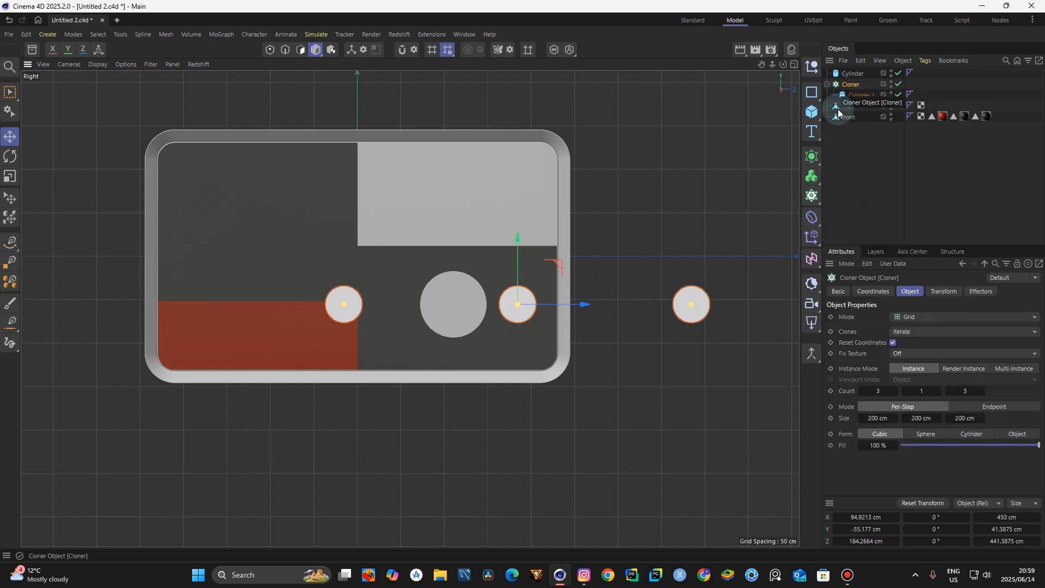
# Set the Cloner to Linear mode with a count of 2 and a Y step of 0 cm
pyautogui.click(911, 316)
pyautogui.click(912, 344)
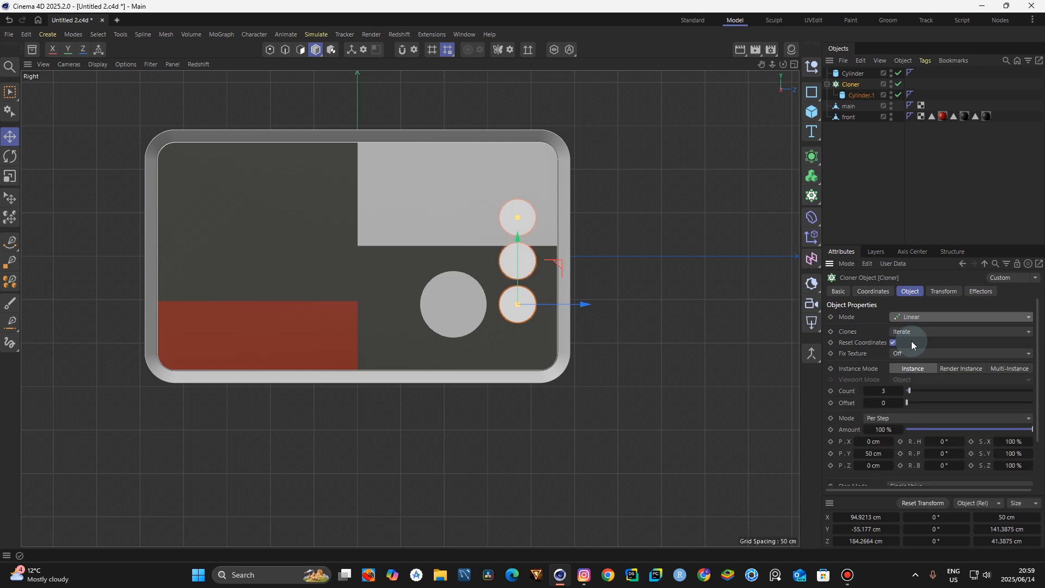
pyautogui.click(864, 391)
pyautogui.doubleClick(869, 453)
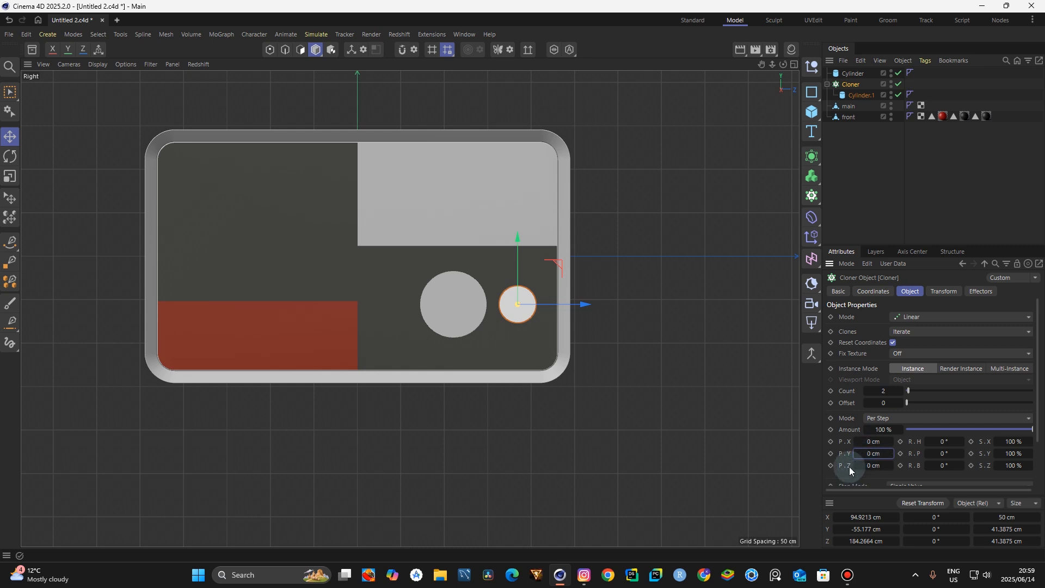
# Set the Cloner's Z step to -149 cm so the two small knobs flank the large central knob evenly
pyautogui.moveTo(859, 465)
pyautogui.mouseDown()
pyautogui.moveTo(800, 465)
pyautogui.moveTo(866, 466)
pyautogui.mouseUp()
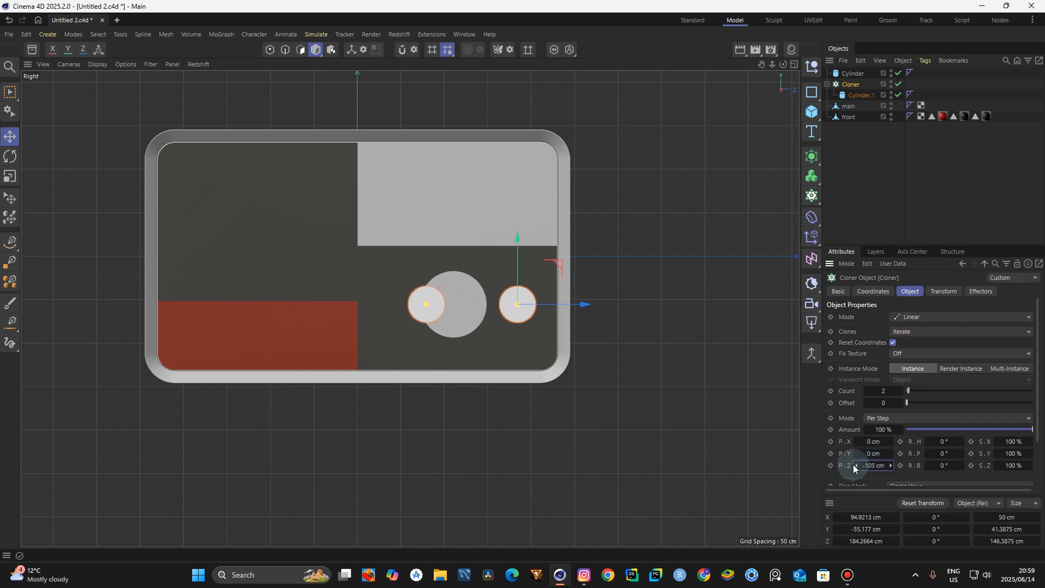
pyautogui.click(855, 465)
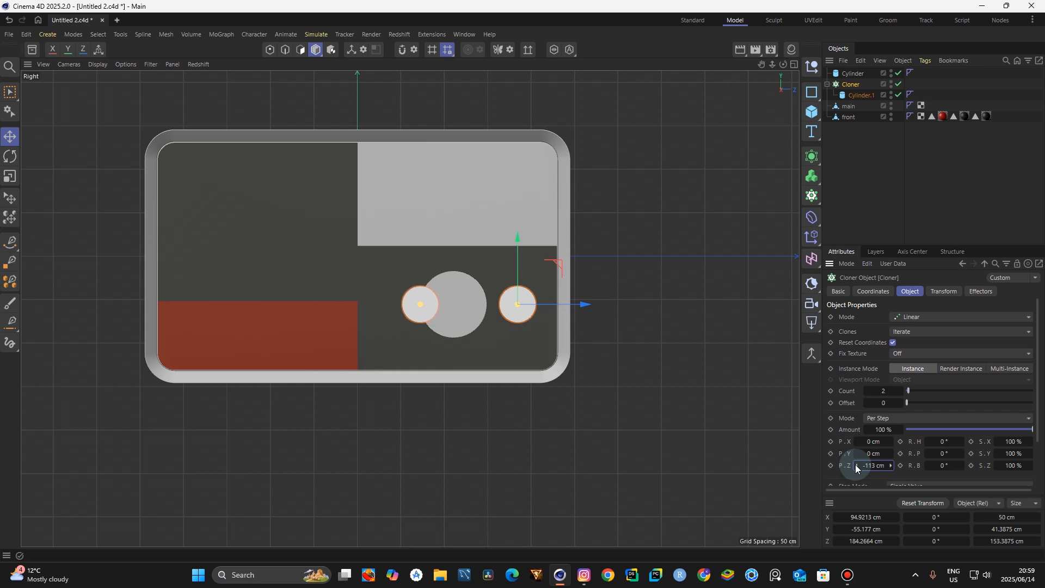
pyautogui.moveTo(856, 467); pyautogui.dragTo(853, 467)
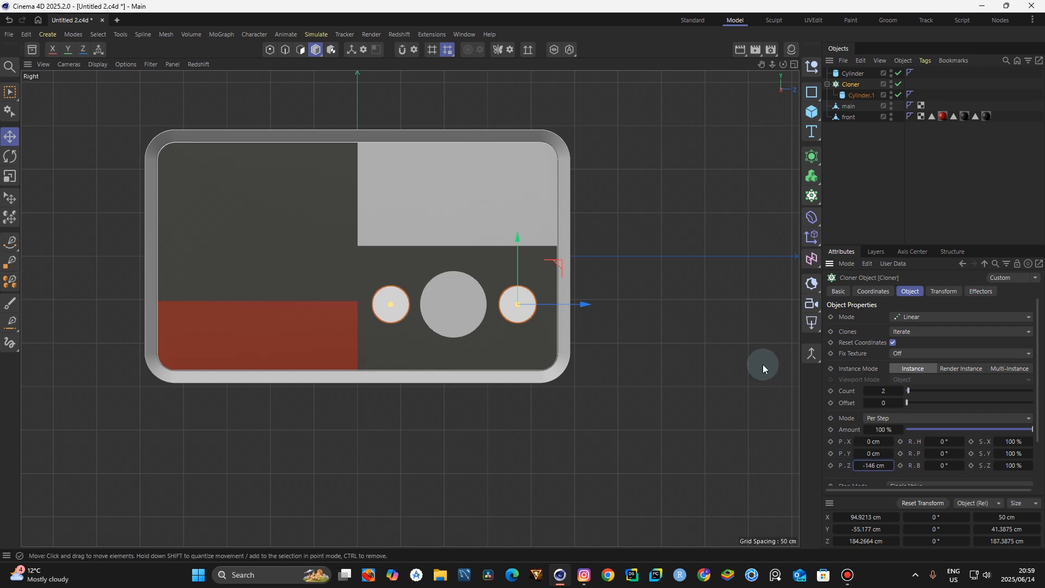
pyautogui.click(675, 302)
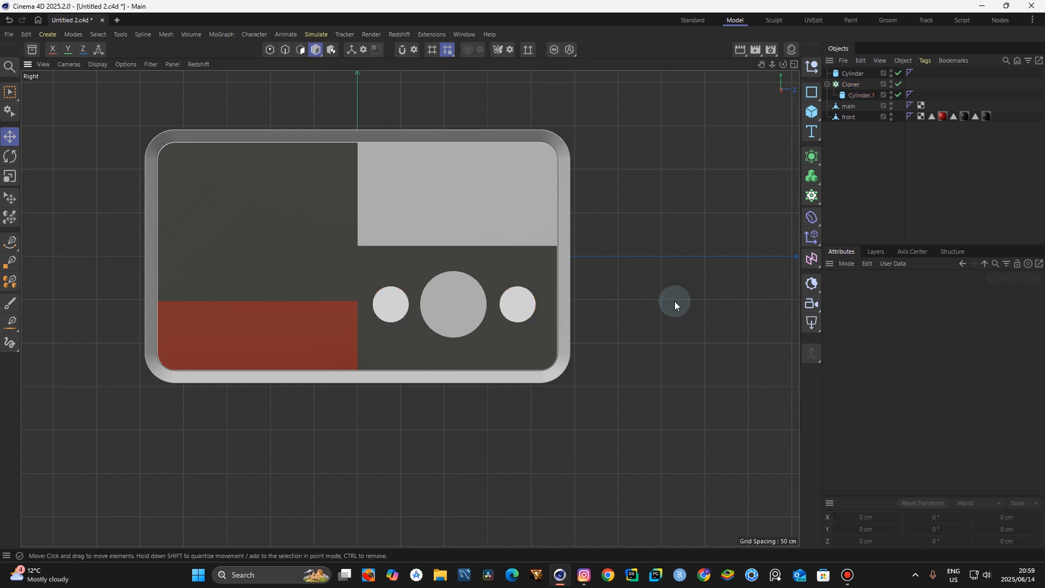
pyautogui.click(840, 84)
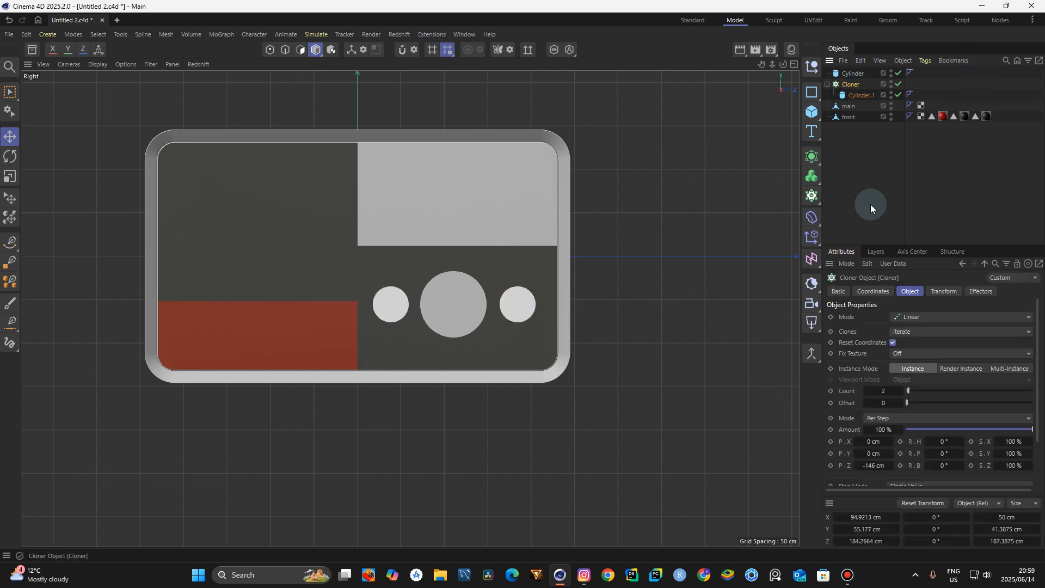
pyautogui.click(856, 466)
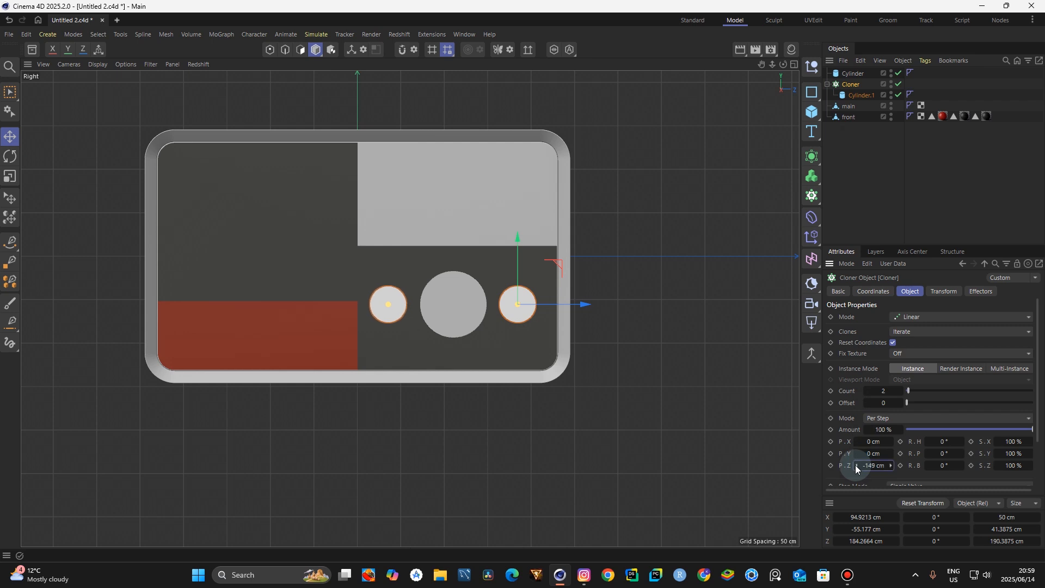
pyautogui.click(642, 223)
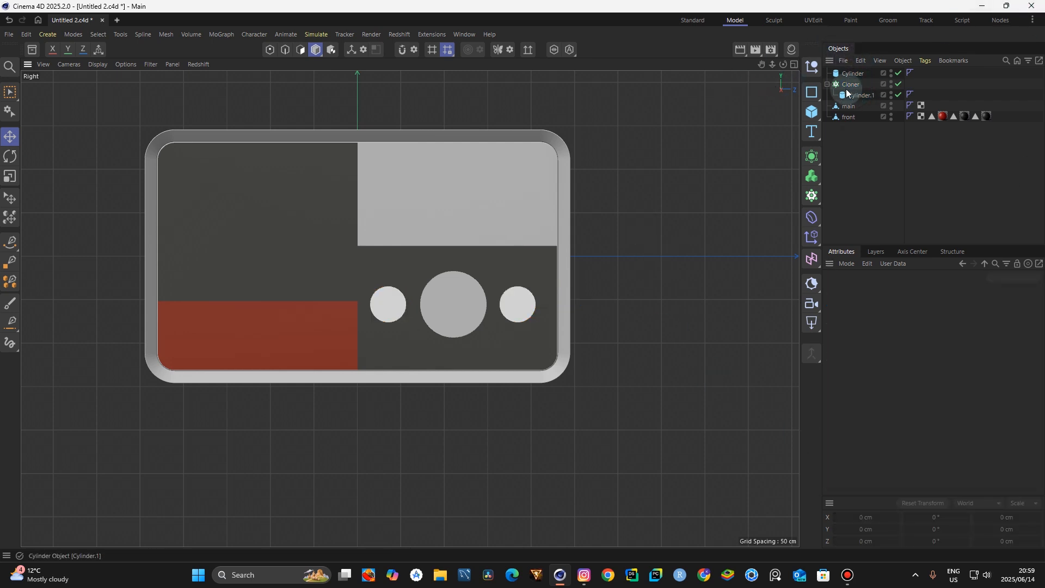
# Duplicate the small-knob Cloner and move the copy into the red lower-left section of the front panel
pyautogui.click(827, 85)
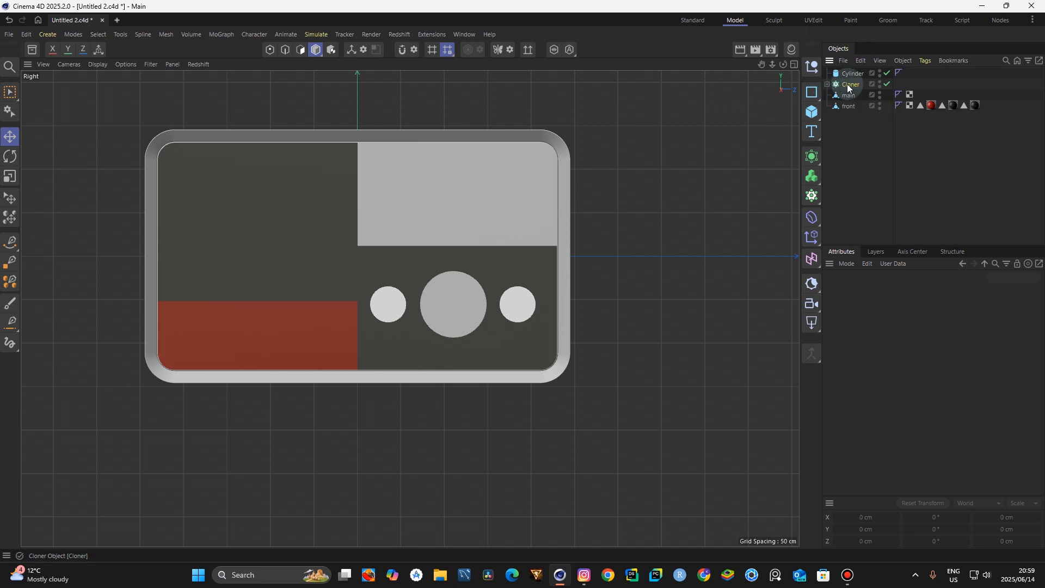
pyautogui.click(846, 84)
pyautogui.hotkey('ctrl', 'c')
pyautogui.hotkey('ctrl', 'v')
pyautogui.moveTo(559, 267)
pyautogui.mouseDown()
pyautogui.moveTo(425, 315)
pyautogui.moveTo(321, 314)
pyautogui.moveTo(346, 298)
pyautogui.mouseUp()
# Set the radius of the cylinder inside the copied Cloner to 15 cm
pyautogui.click(827, 95)
pyautogui.click(852, 105)
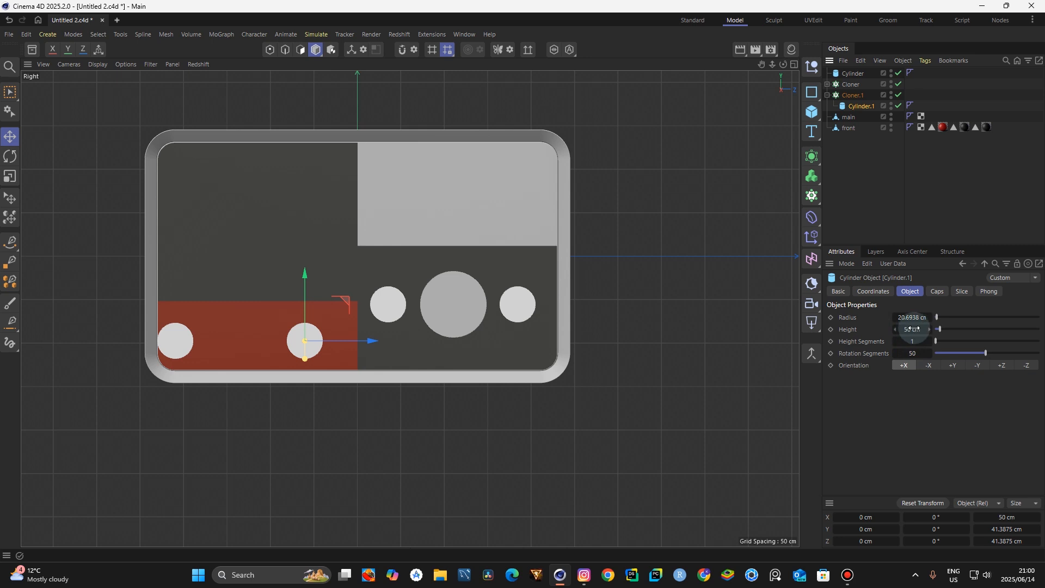
pyautogui.click(915, 317)
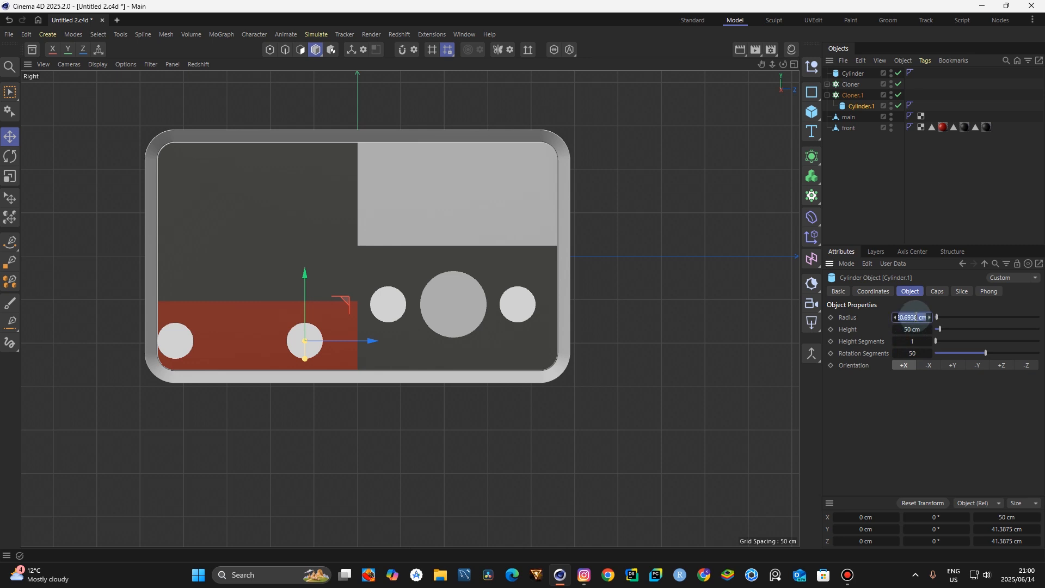
pyautogui.write('15 cm')
pyautogui.press('Return')
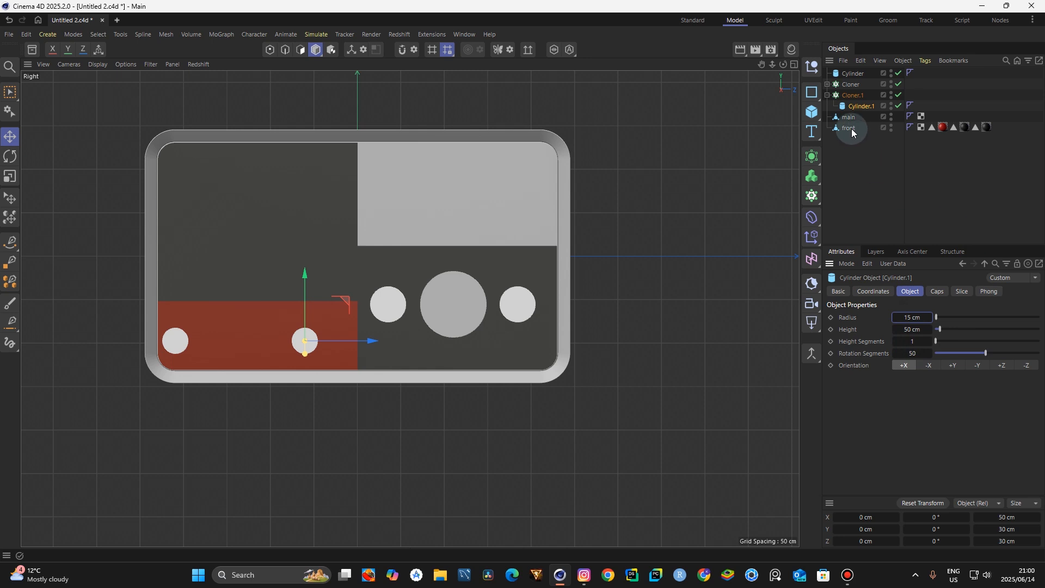
# Following the reference render, set the copied Cloner to 4 clones with a -44 cm Z step and center the row in the red section
pyautogui.click(844, 94)
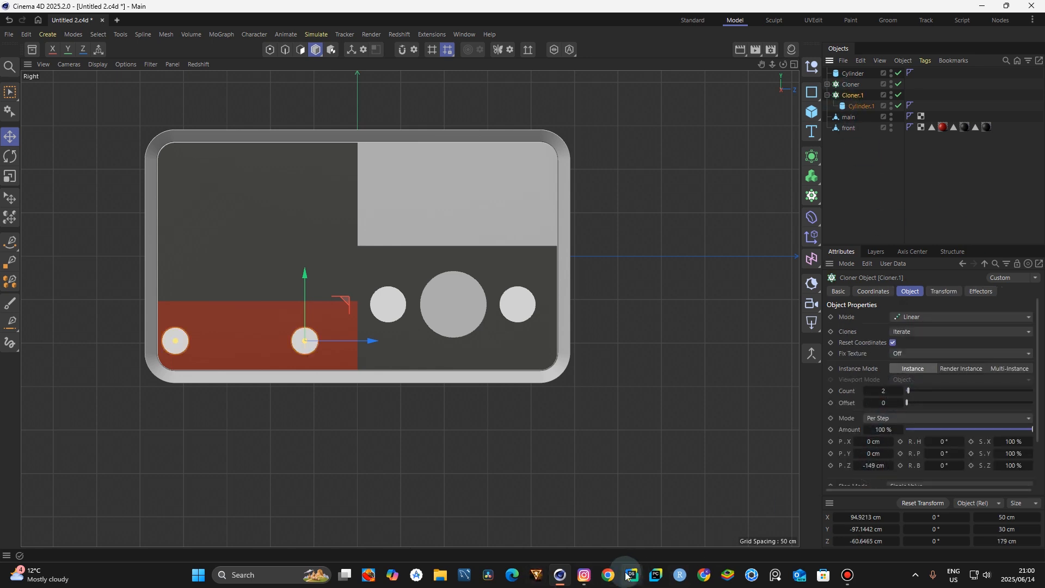
pyautogui.click(584, 576)
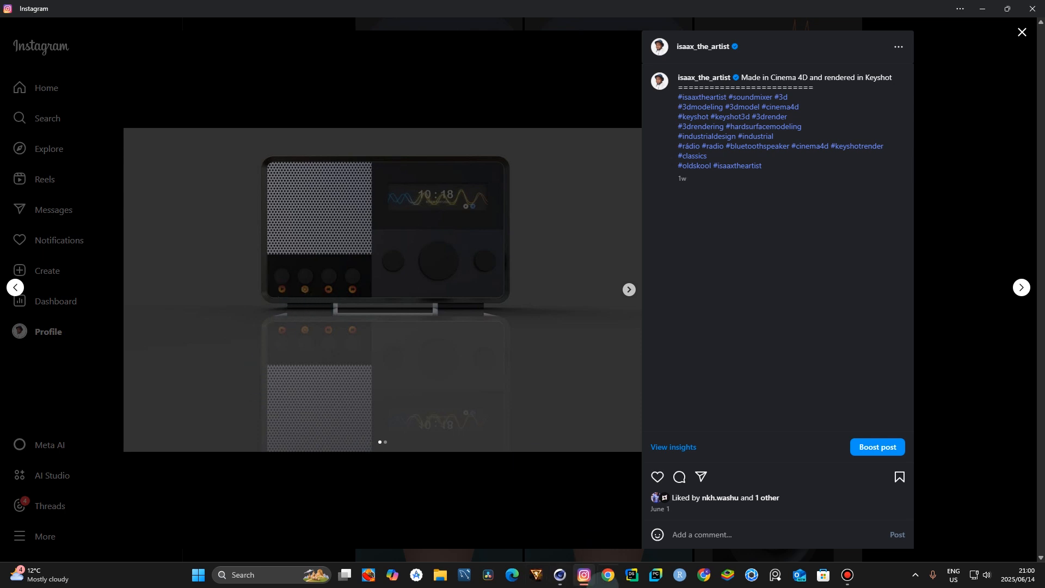
pyautogui.click(584, 576)
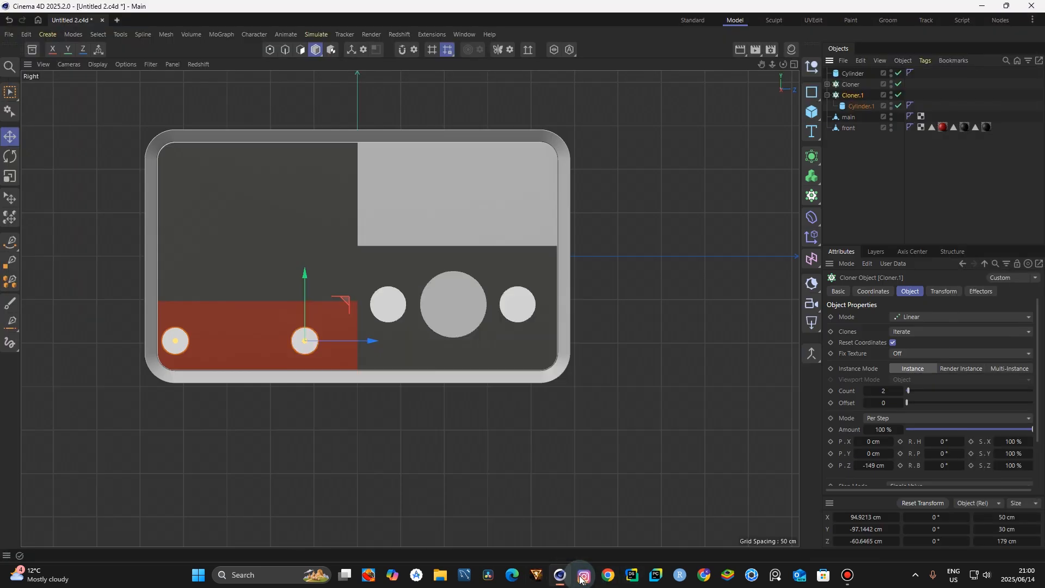
pyautogui.click(900, 390)
pyautogui.click(900, 390)
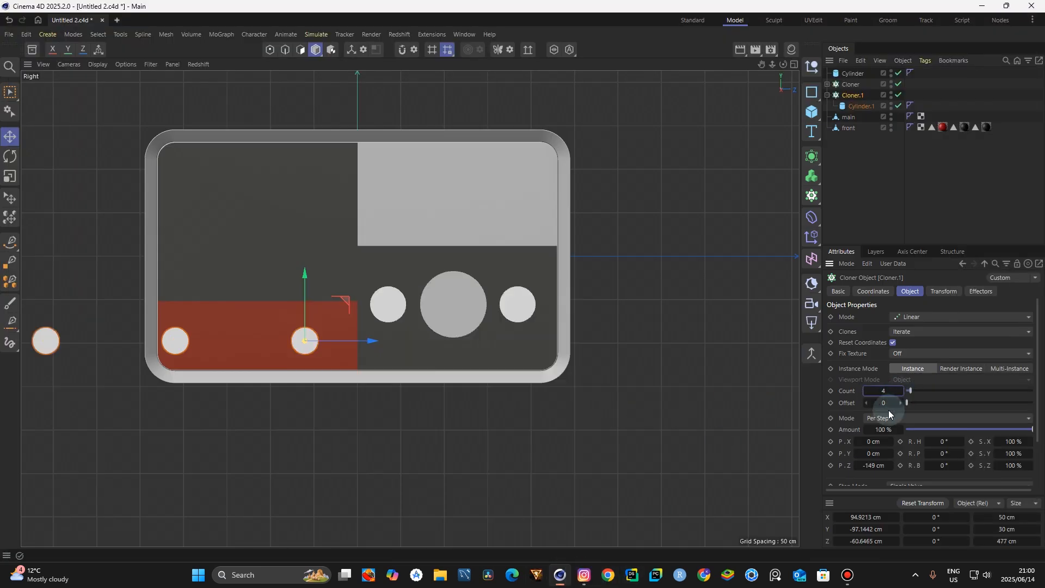
pyautogui.moveTo(871, 466); pyautogui.dragTo(929, 466)
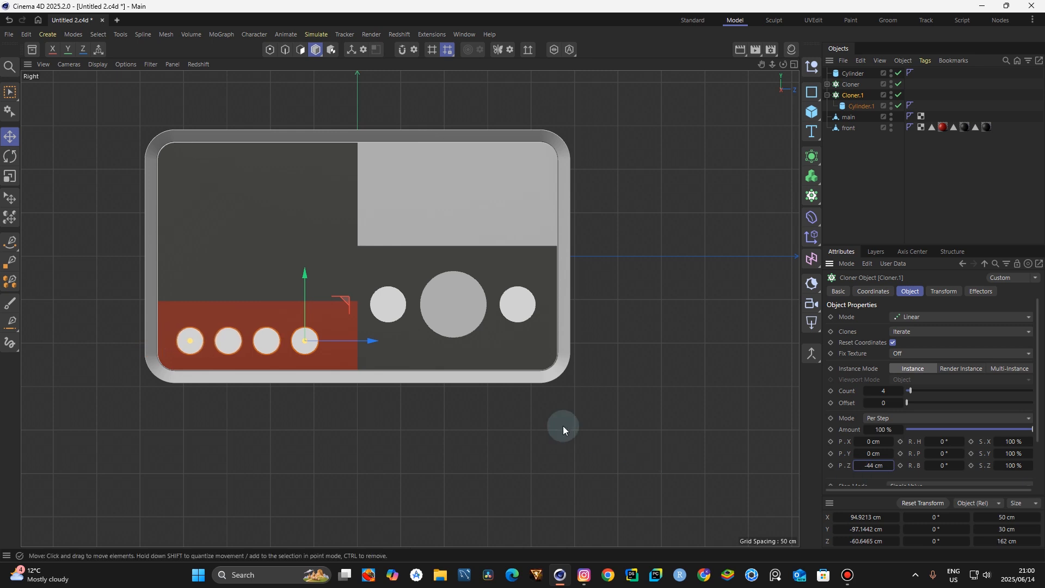
pyautogui.moveTo(346, 303); pyautogui.dragTo(351, 301)
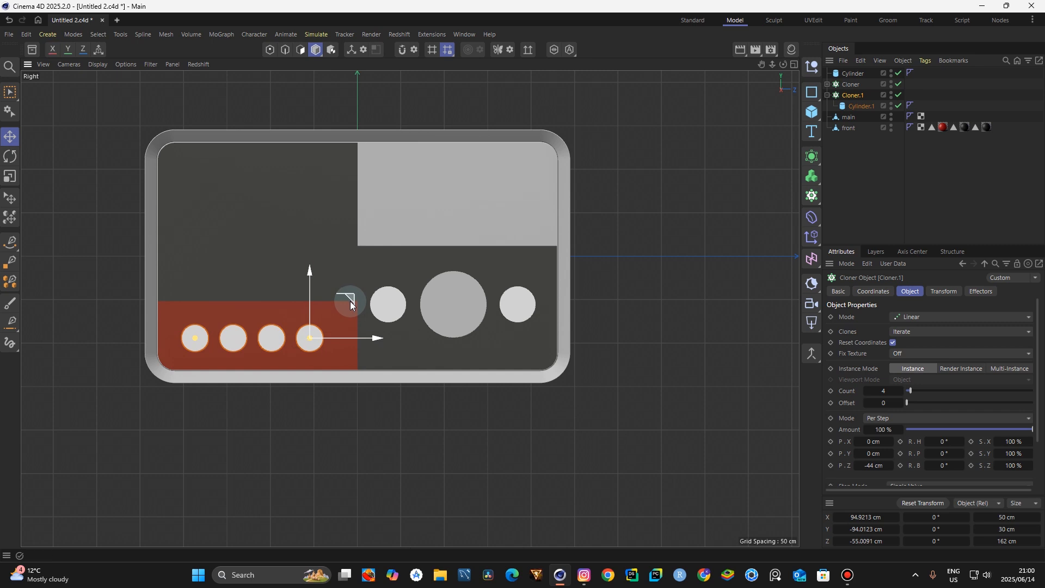
pyautogui.click(655, 159)
# Add a cube for the display, place it over the front's upper-right section, and reduce its height to about 56.2 cm, checking the reference
pyautogui.click(817, 114)
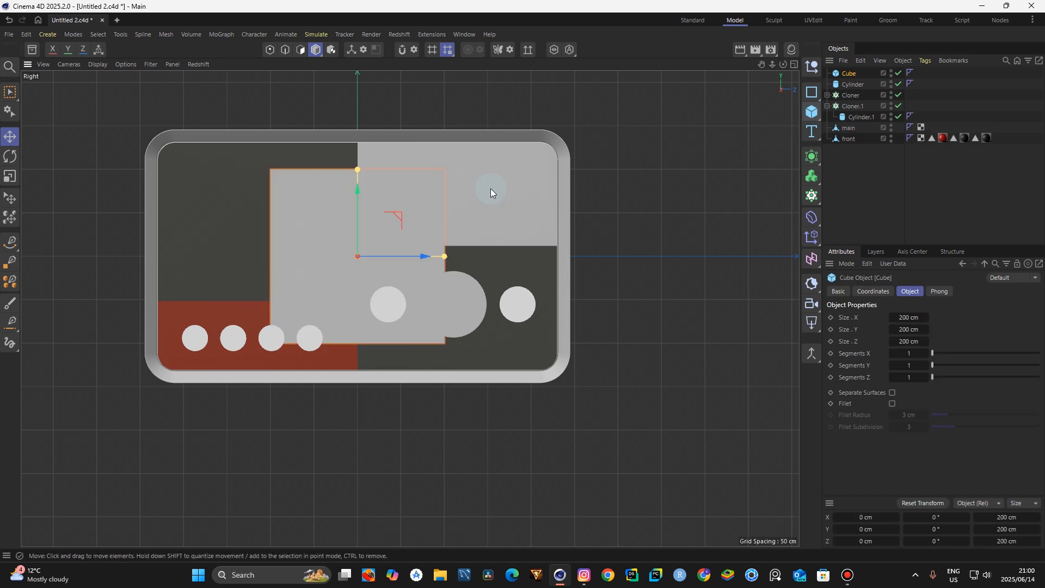
pyautogui.click(584, 574)
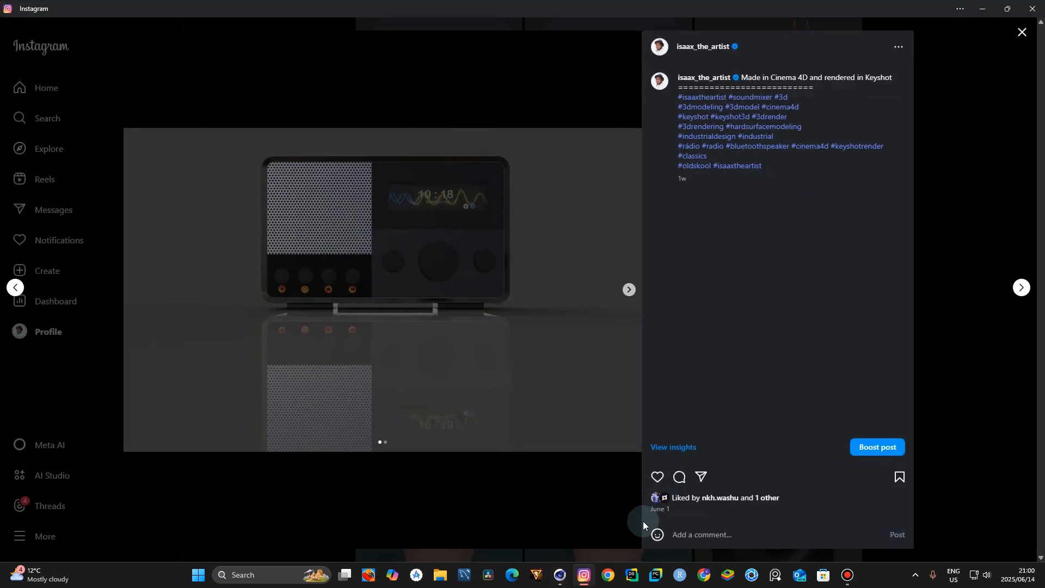
pyautogui.click(559, 576)
pyautogui.moveTo(359, 169); pyautogui.dragTo(498, 155)
pyautogui.click(585, 576)
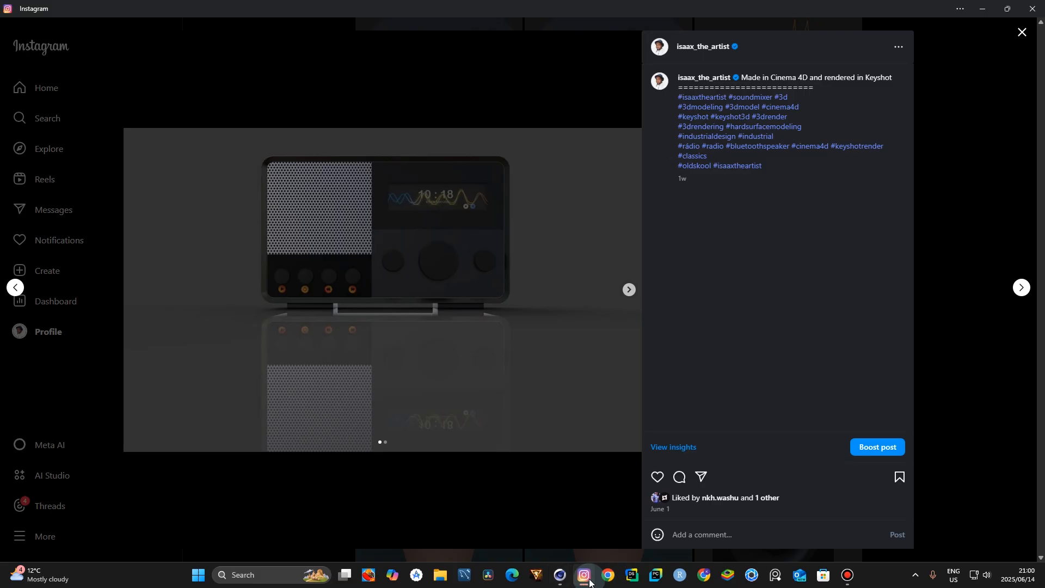
pyautogui.click(588, 579)
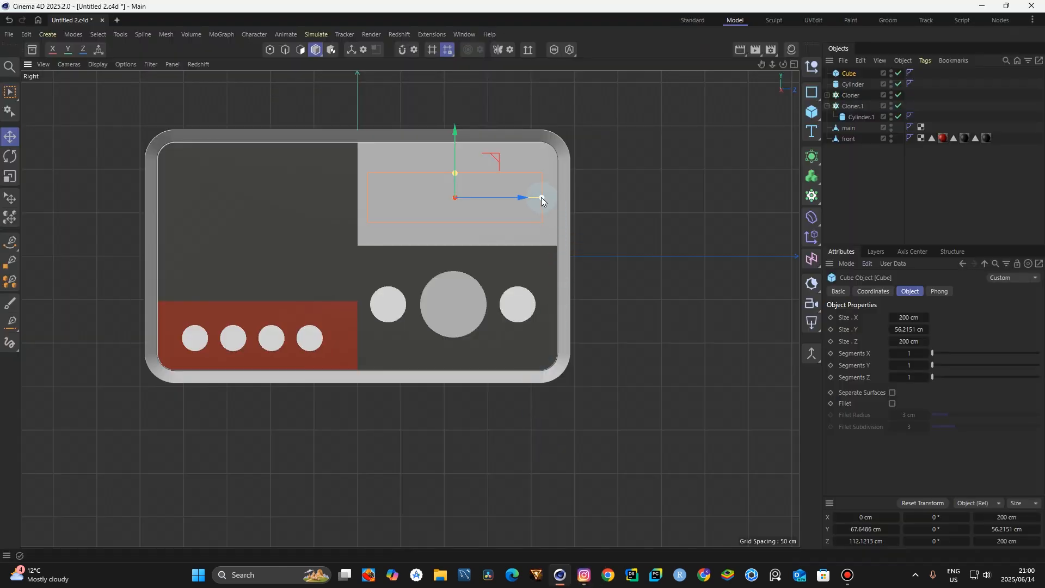
# Narrow the cube's Z size to about 183.2 cm and center it in the upper-right section at about Y 69.1 cm, Z 114 cm
pyautogui.scroll(5, 478, 194)
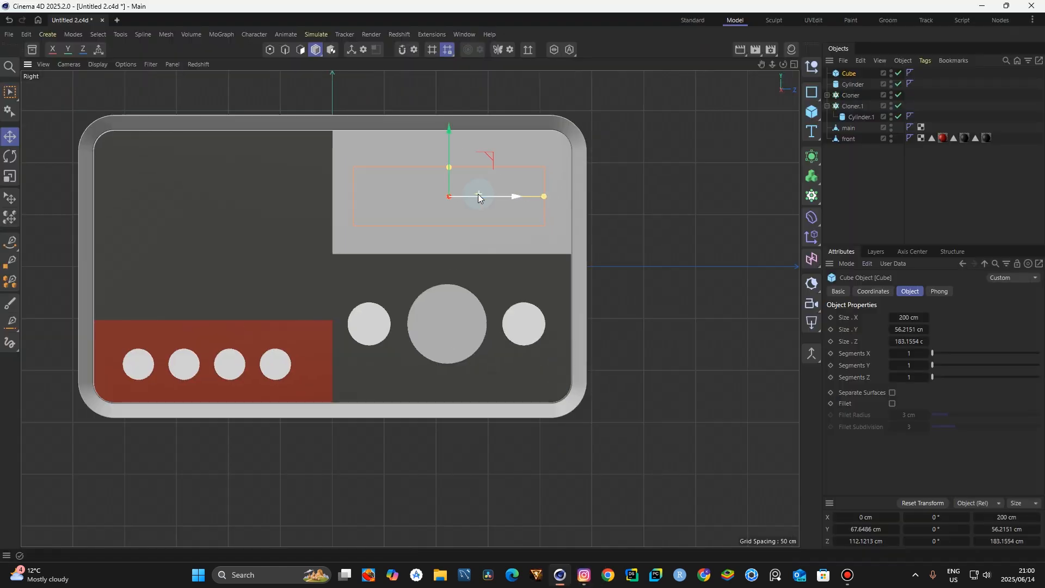
pyautogui.moveTo(509, 197); pyautogui.dragTo(507, 195)
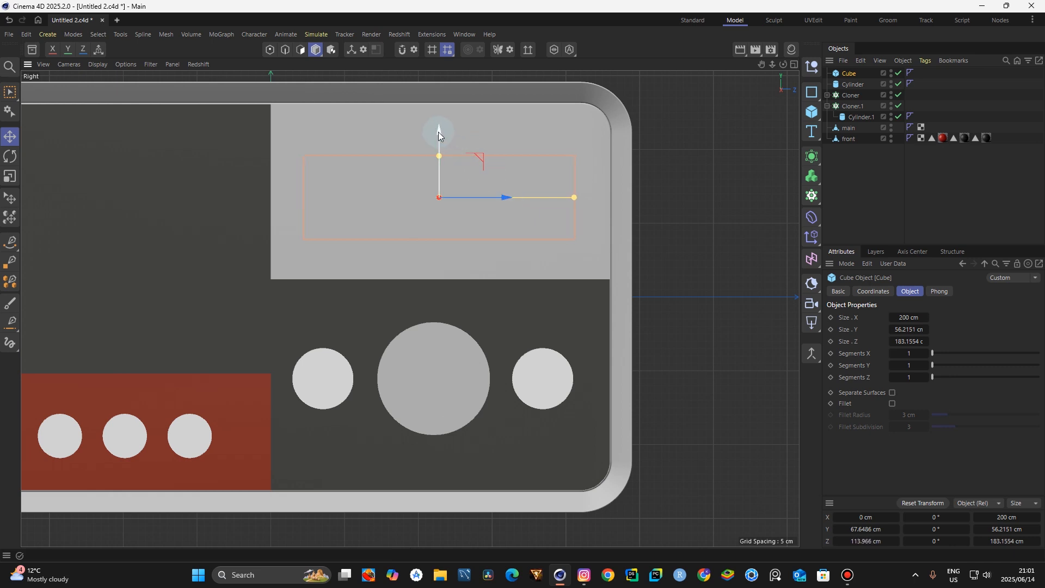
pyautogui.moveTo(440, 133); pyautogui.dragTo(439, 129)
pyautogui.click(702, 139)
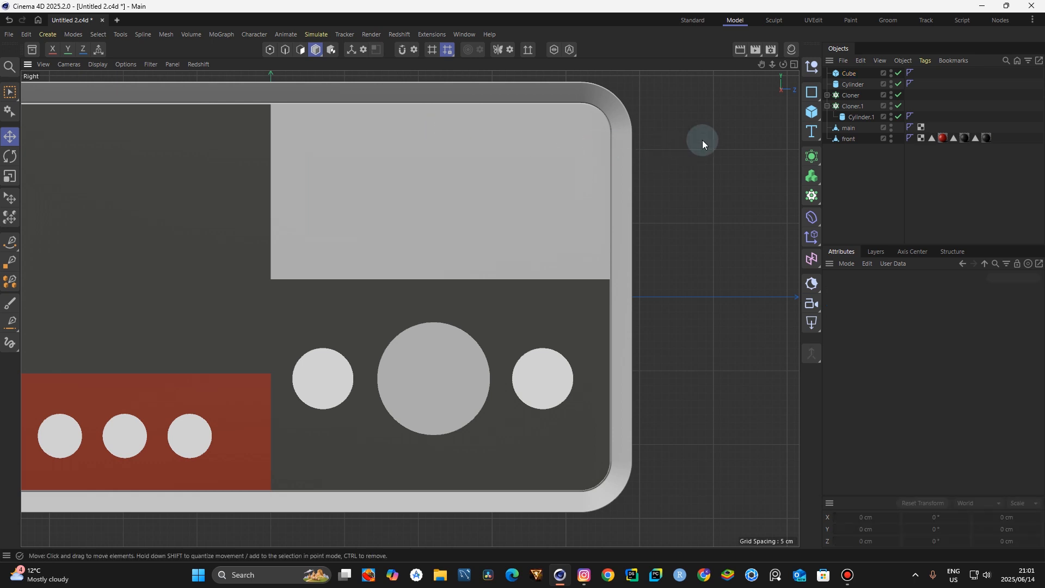
# In the Top view, reduce the cube's X size to about 42.3 cm and move it forward to about 84.6 cm in X
pyautogui.click(794, 65)
pyautogui.click(794, 65)
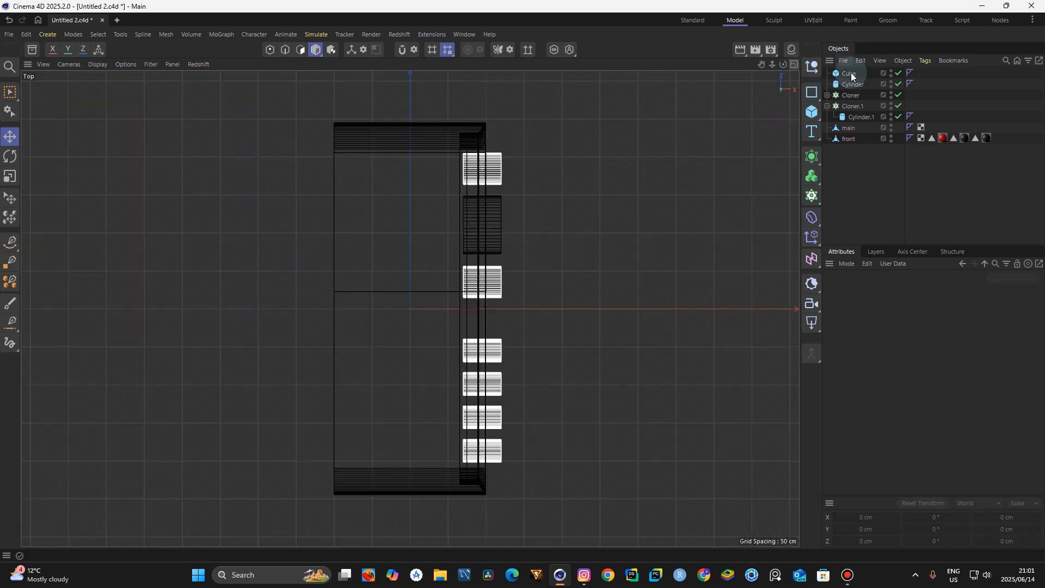
pyautogui.click(847, 73)
pyautogui.moveTo(477, 221); pyautogui.dragTo(541, 220)
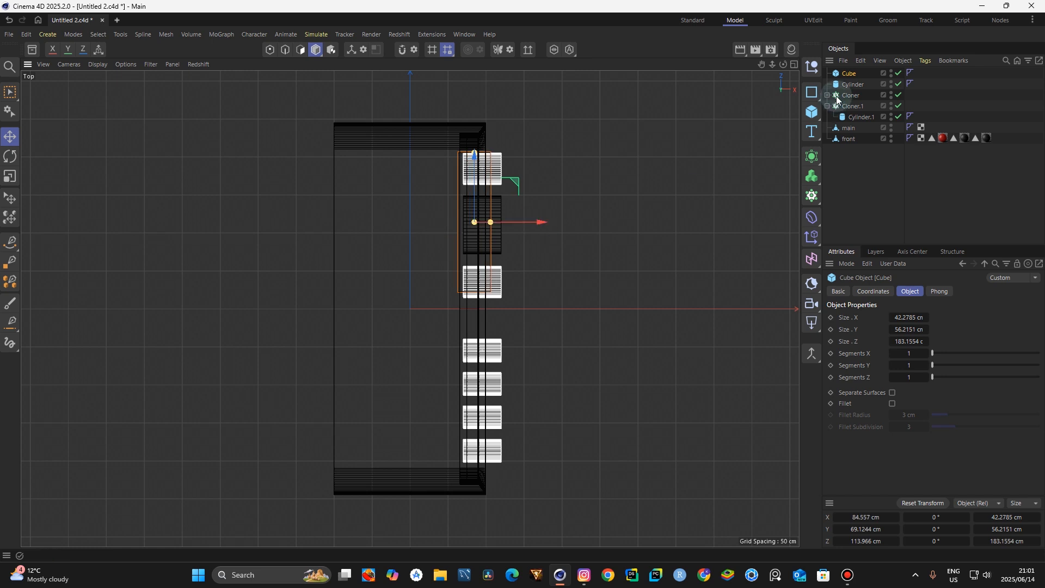
# Rename the cube as screen and clear the selection
pyautogui.doubleClick(853, 75)
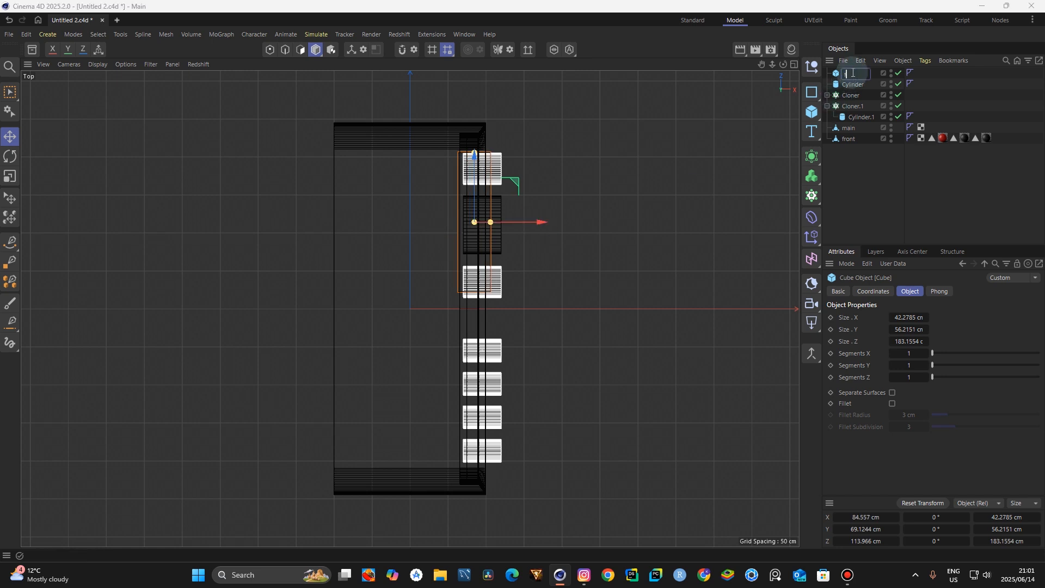
pyautogui.press('Return')
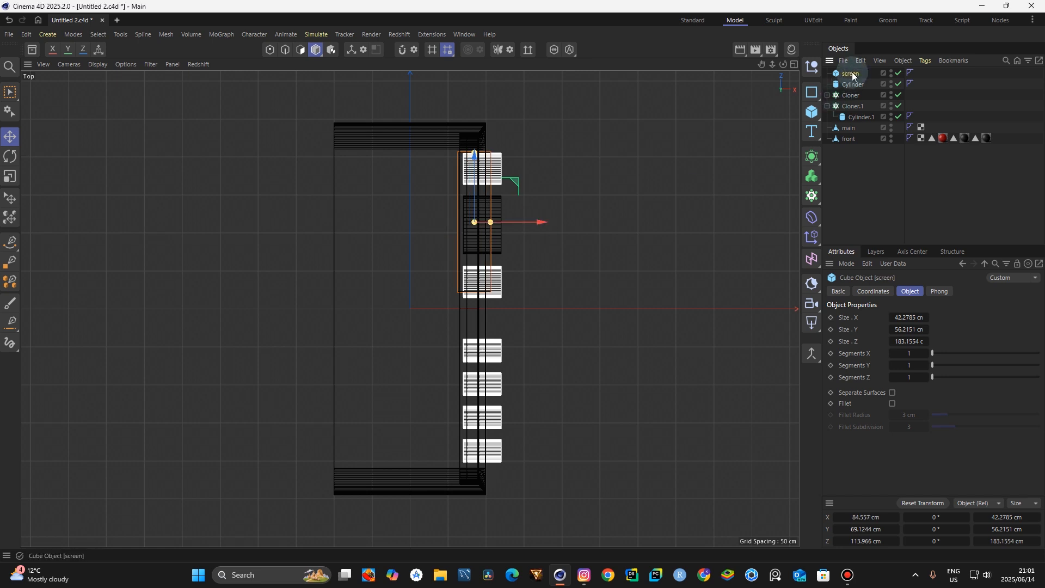
pyautogui.click(700, 131)
# Return to the Perspective view with nothing selected and save an incremental version of the scene
pyautogui.click(792, 63)
pyautogui.click(404, 64)
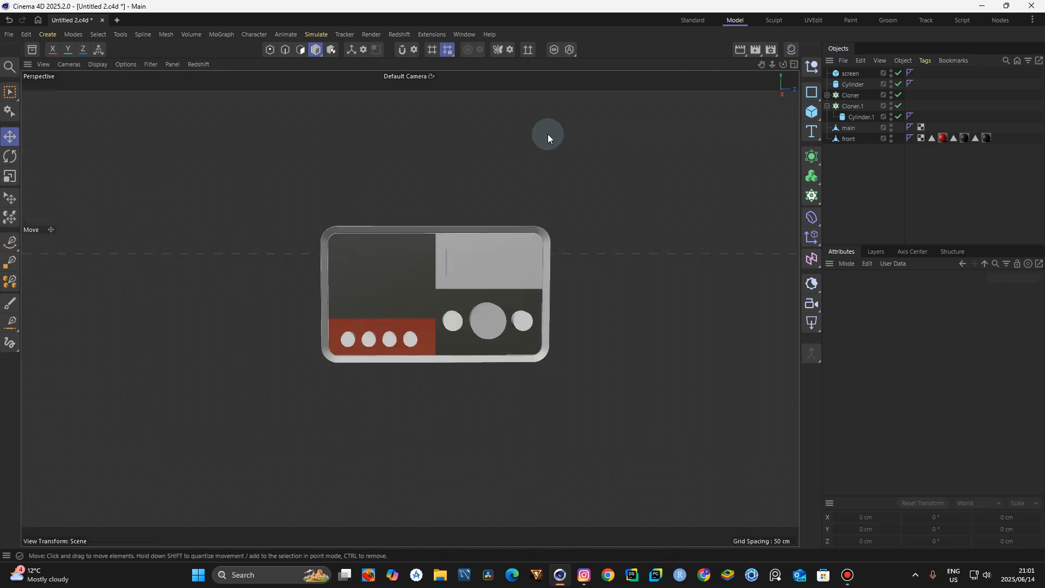
pyautogui.click(9, 34)
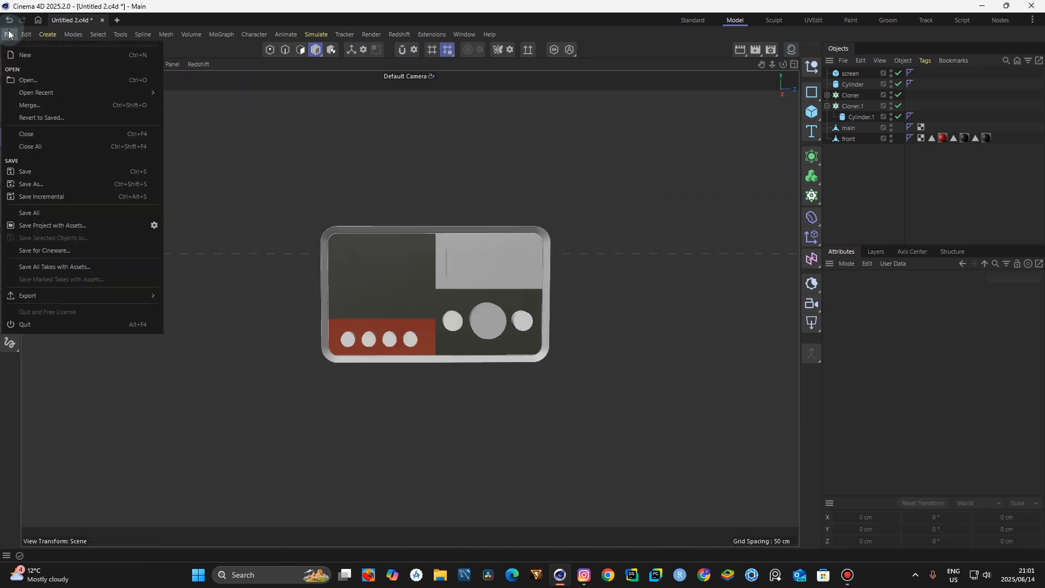
pyautogui.click(31, 198)
# Push both small-knob cloners back along X to about 85.2 cm and move the large cylinder to about X 91.4 cm
pyautogui.moveTo(782, 64); pyautogui.dragTo(737, 82)
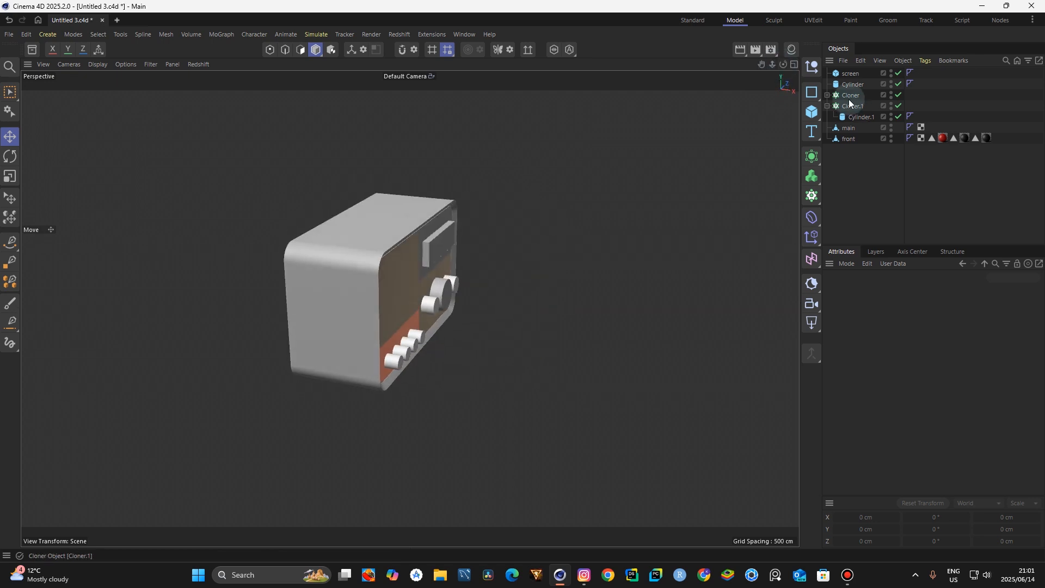
pyautogui.click(849, 98)
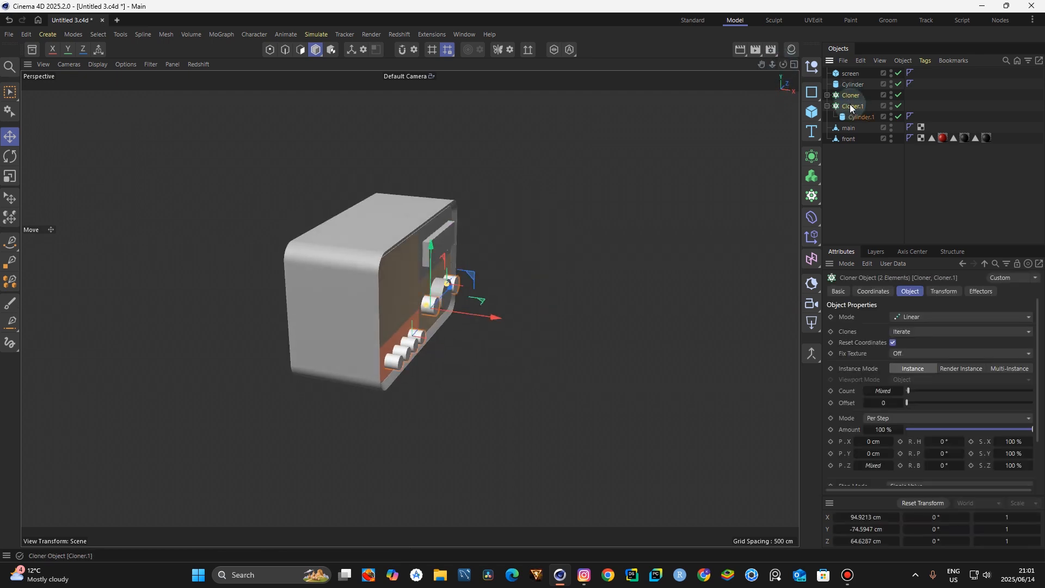
pyautogui.keyDown('ctrl'); pyautogui.click(852, 106); pyautogui.keyUp('ctrl')
pyautogui.scroll(2, 436, 315)
pyautogui.scroll(3, 424, 327)
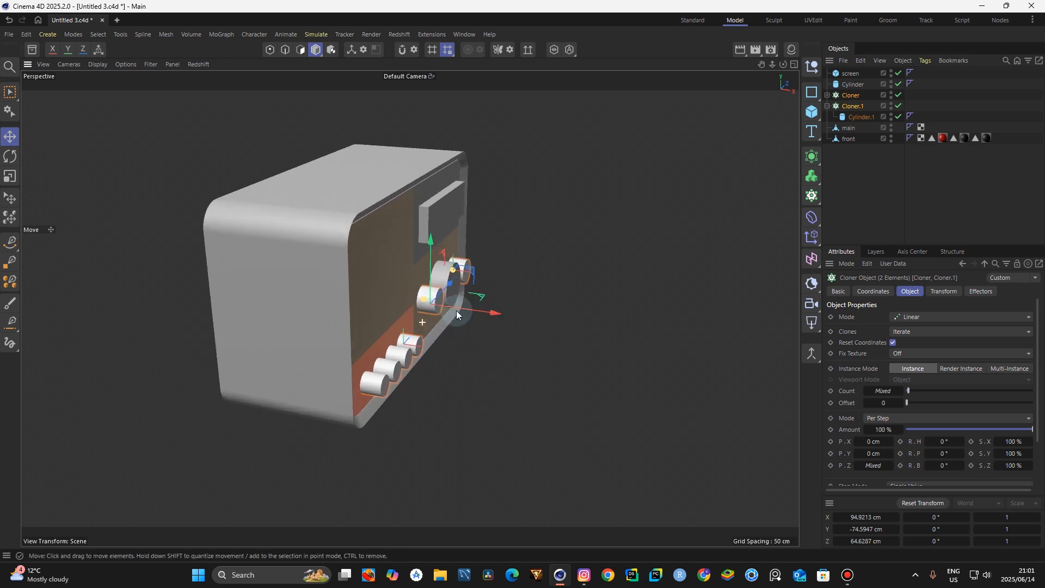
pyautogui.moveTo(490, 310); pyautogui.dragTo(500, 289)
pyautogui.click(852, 84)
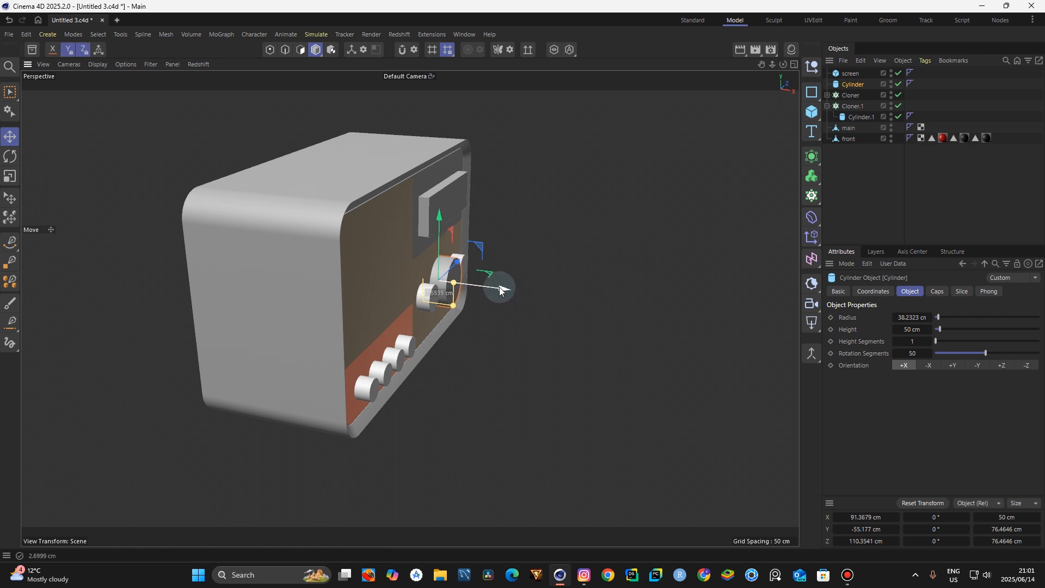
pyautogui.click(626, 209)
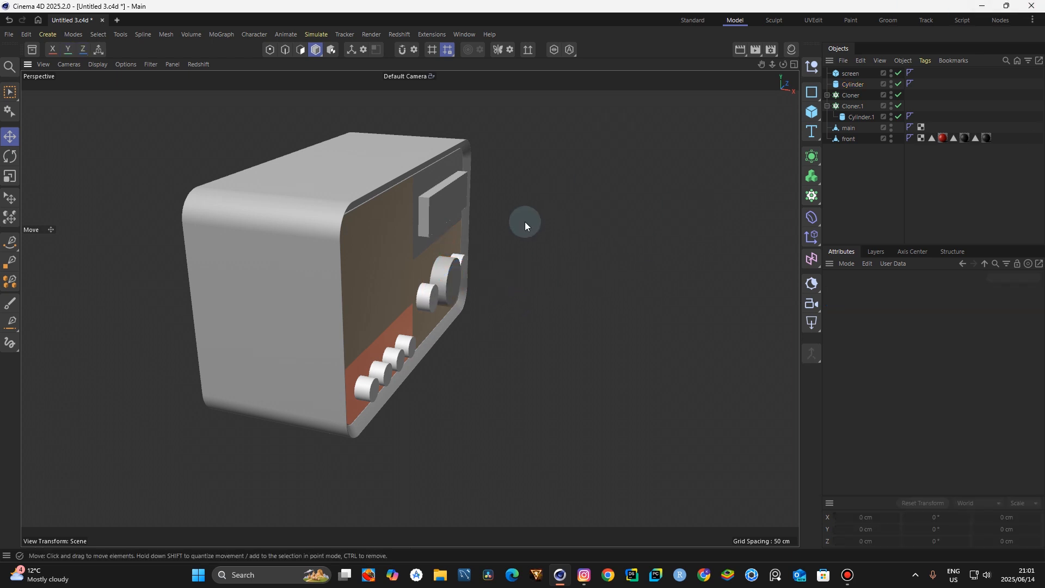
# Add a Boolean generator as the parent of the front object and clear the selection
pyautogui.moveTo(783, 64); pyautogui.dragTo(413, 306)
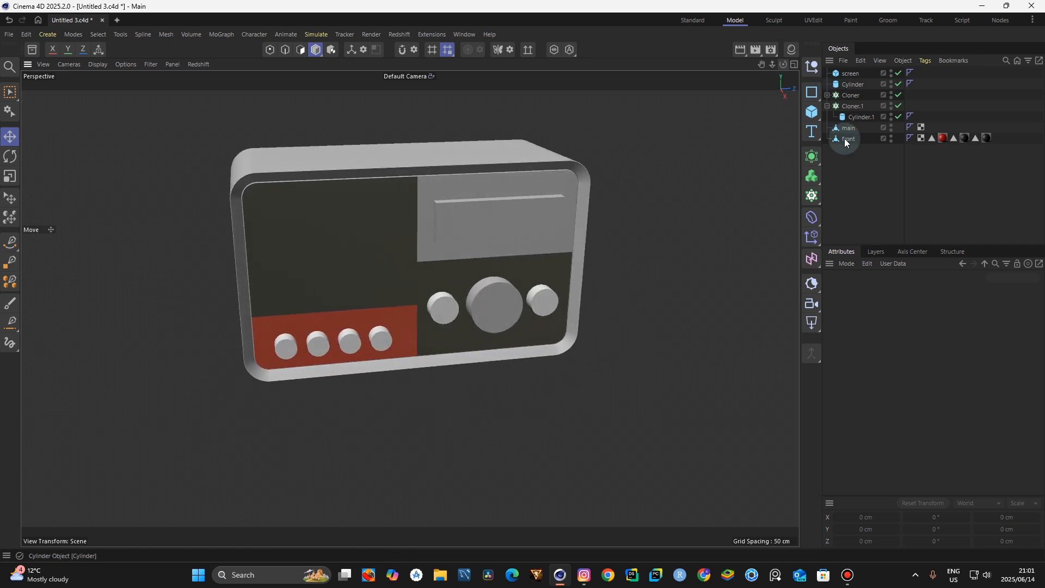
pyautogui.click(844, 138)
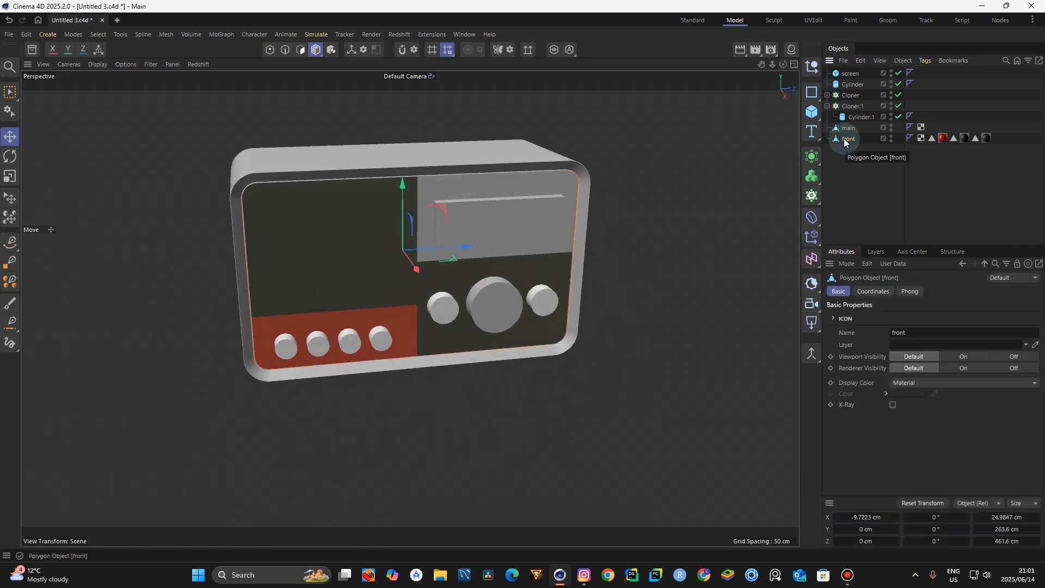
pyautogui.click(815, 165)
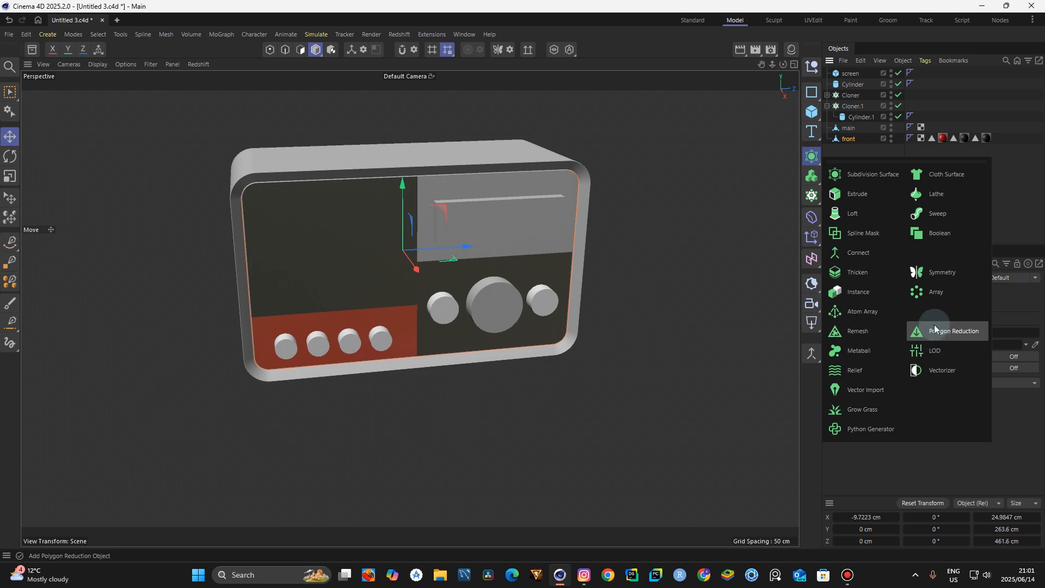
pyautogui.keyDown('alt'); pyautogui.click(942, 231); pyautogui.keyUp('alt')
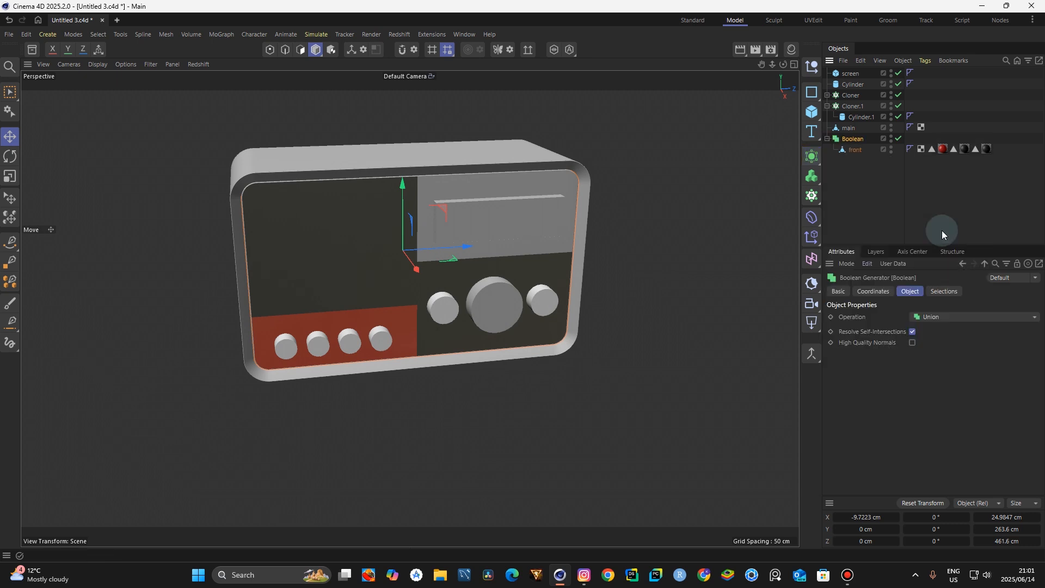
pyautogui.click(852, 159)
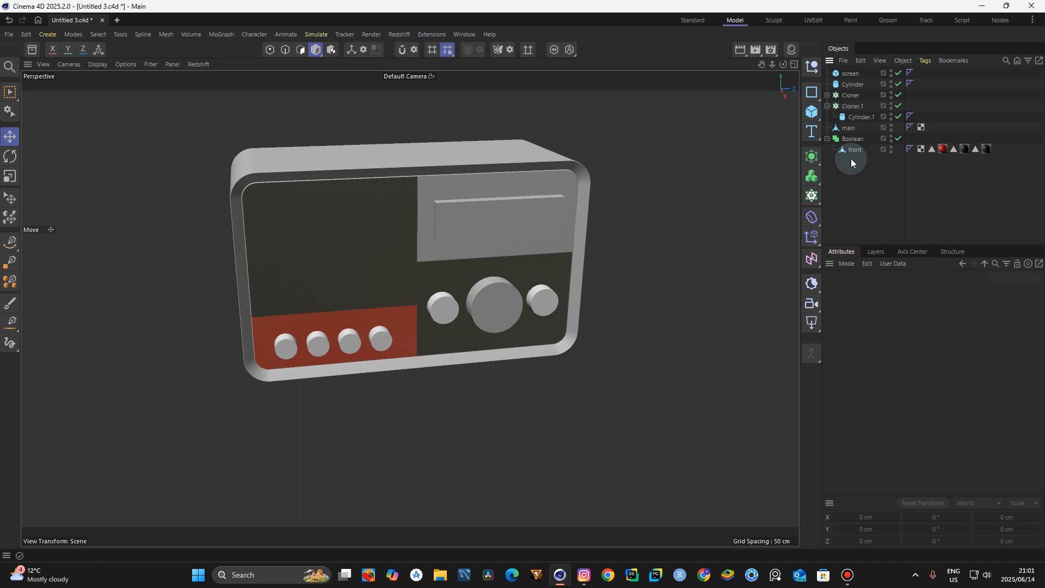
# Place both cloners, the screen block and the large cylinder inside the Boolean, below front
pyautogui.click(847, 96)
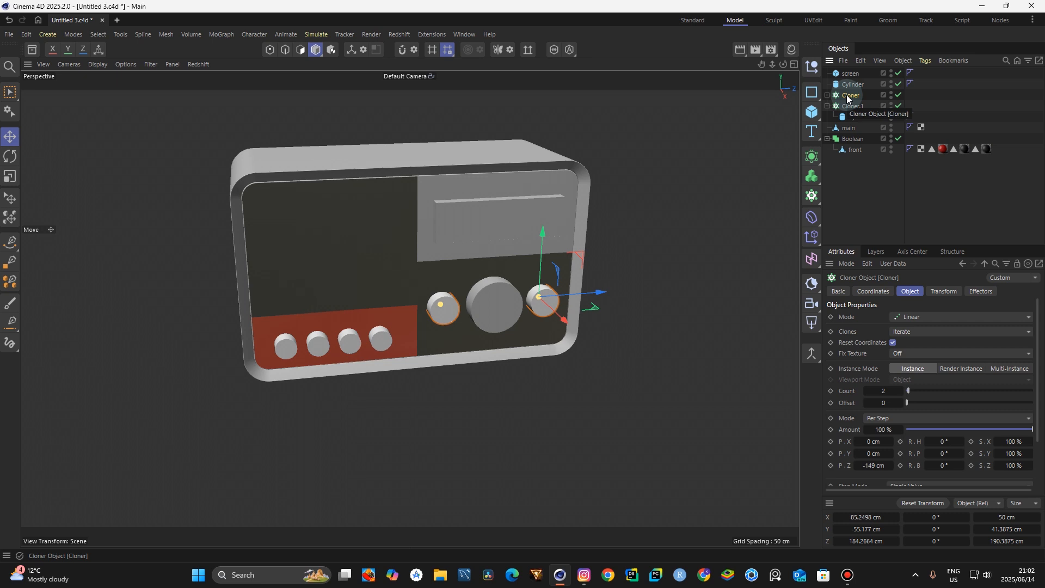
pyautogui.moveTo(847, 95); pyautogui.dragTo(853, 155)
pyautogui.click(827, 94)
pyautogui.moveTo(849, 97); pyautogui.dragTo(851, 139)
pyautogui.click(851, 76)
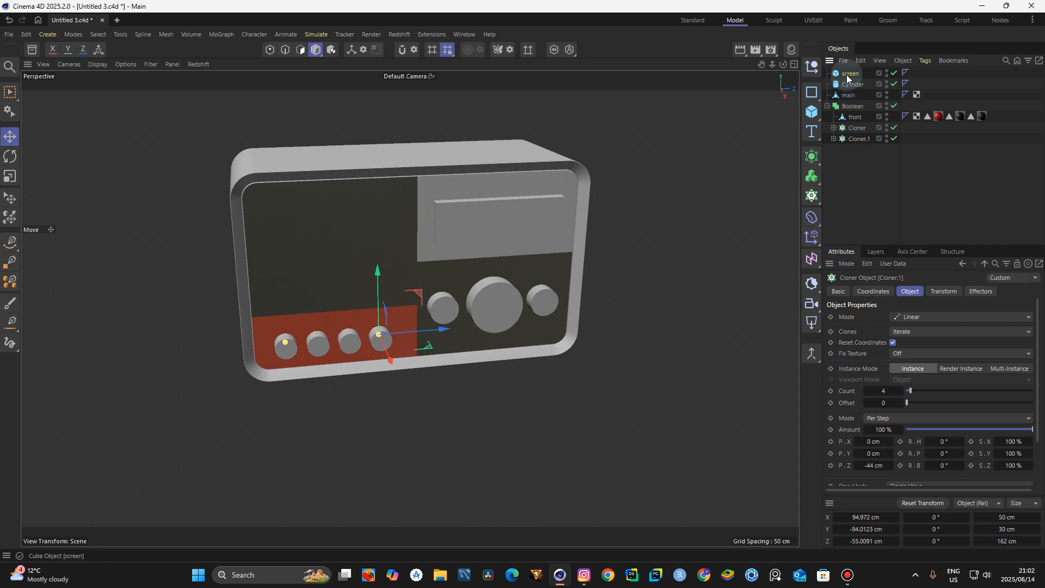
pyautogui.moveTo(856, 139); pyautogui.dragTo(856, 143)
pyautogui.click(845, 73)
pyautogui.moveTo(845, 73); pyautogui.dragTo(854, 132)
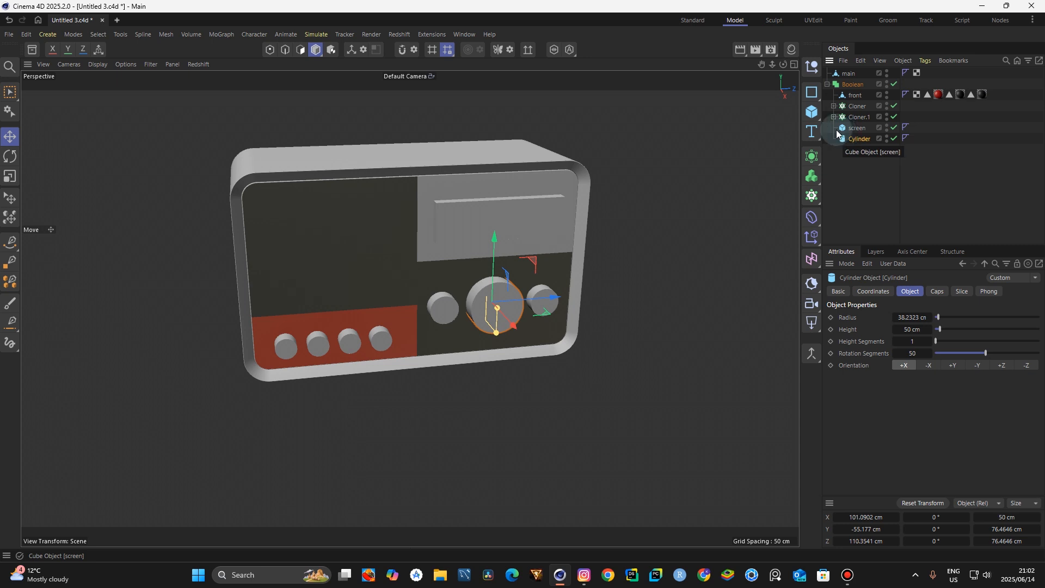
# Select the screen block, disable the Boolean, and check the display shape in the Instagram reference render
pyautogui.click(852, 127)
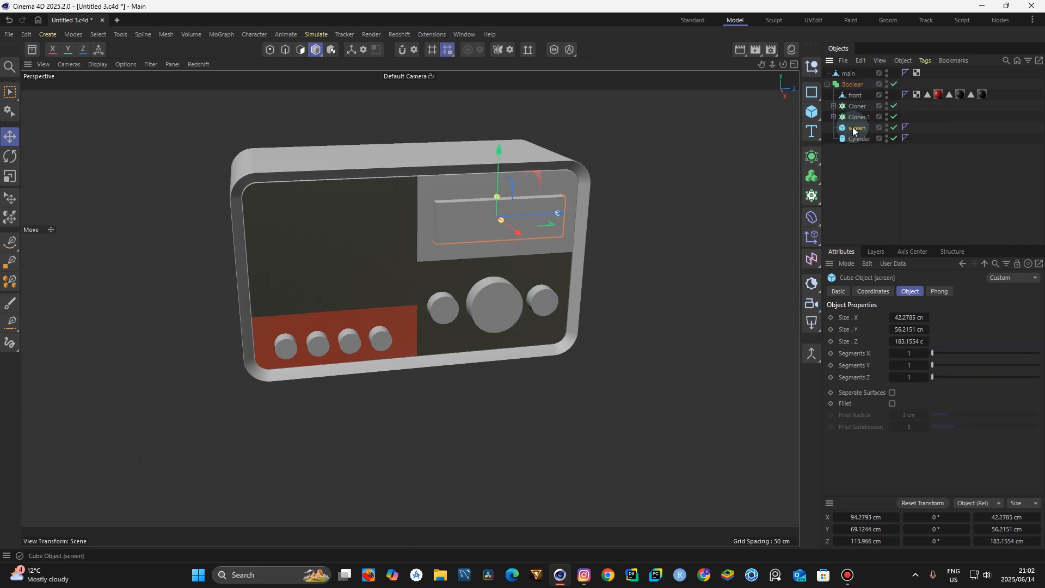
pyautogui.click(894, 84)
pyautogui.scroll(3, 437, 216)
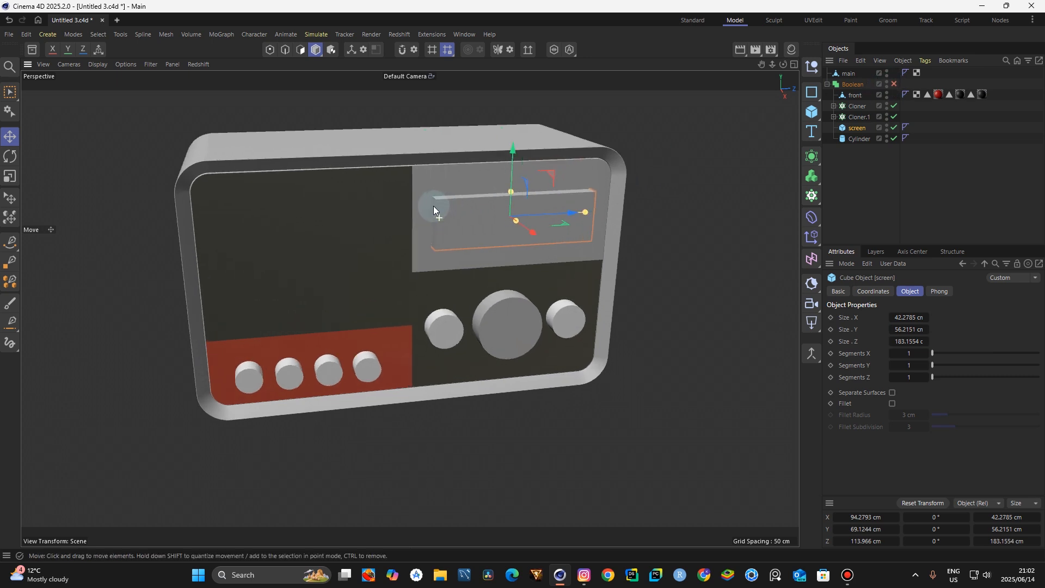
pyautogui.scroll(3, 434, 206)
pyautogui.click(582, 574)
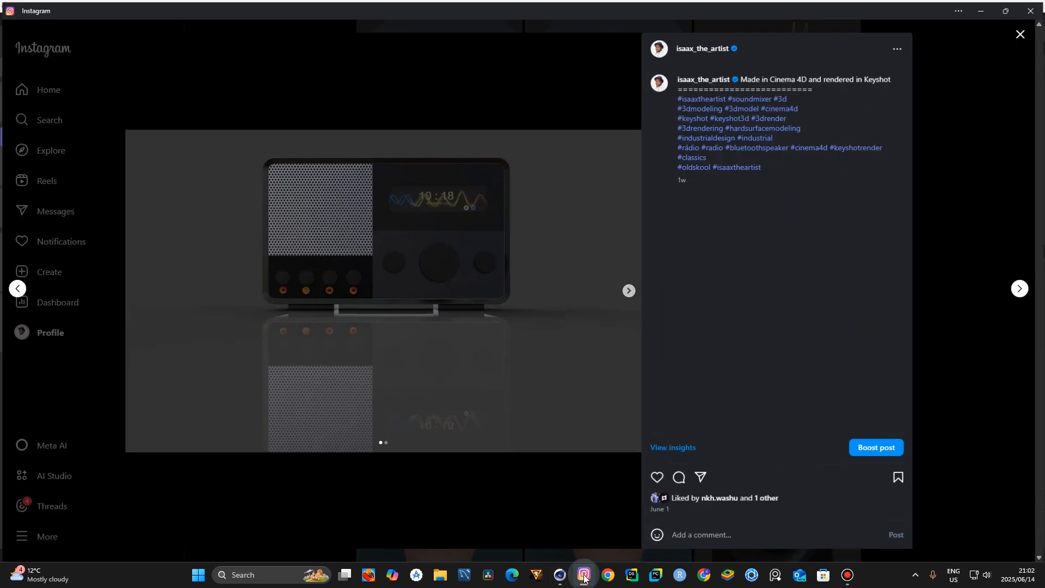
pyautogui.click(585, 577)
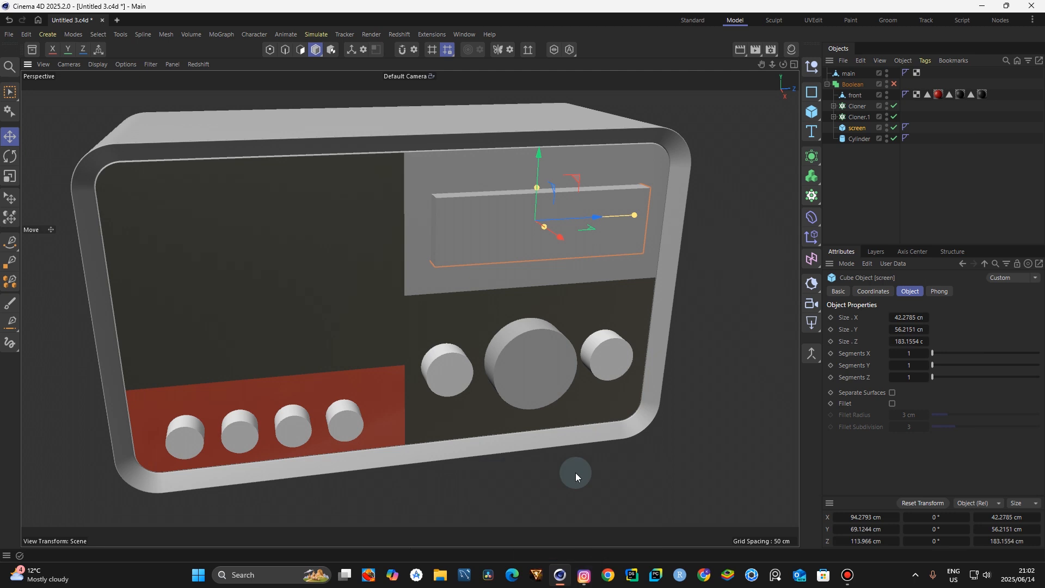
# Make the screen block editable and ring-select its four short depth edges at the corners
pyautogui.scroll(5, 442, 184)
pyautogui.scroll(3, 423, 208)
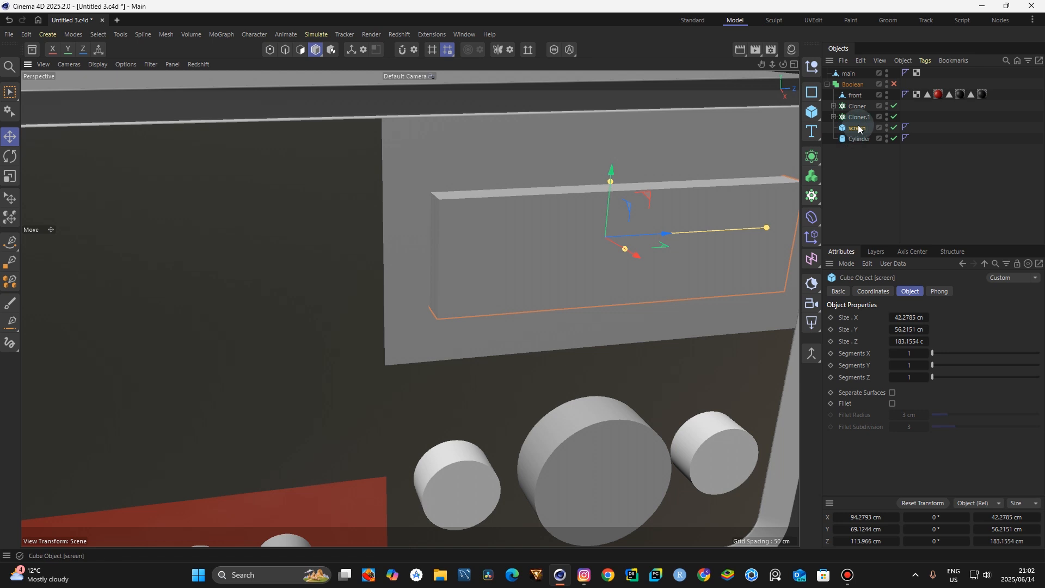
pyautogui.press('c')
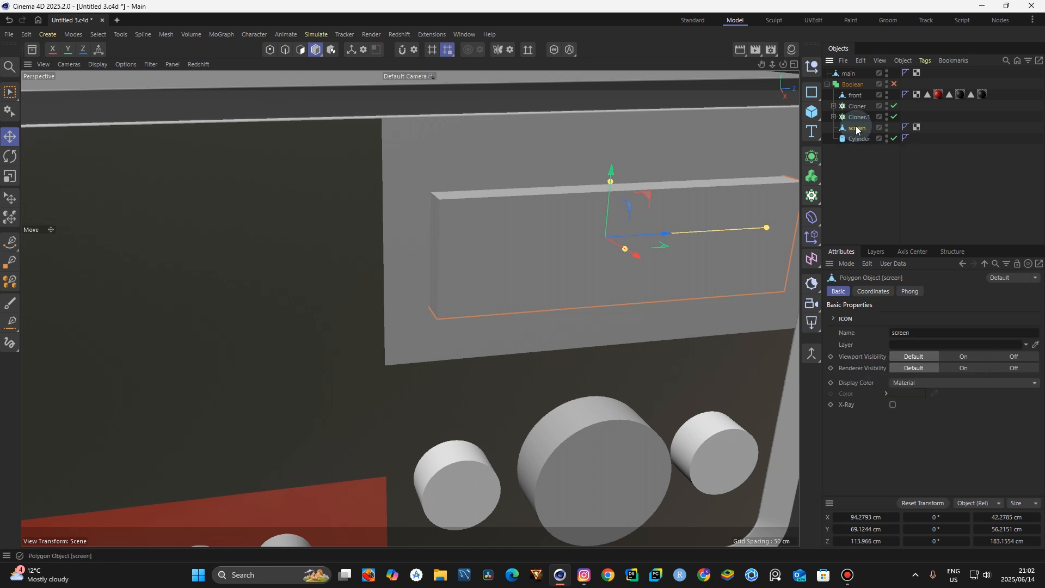
pyautogui.click(286, 51)
pyautogui.press('u')
pyautogui.press('b')
pyautogui.press('u')
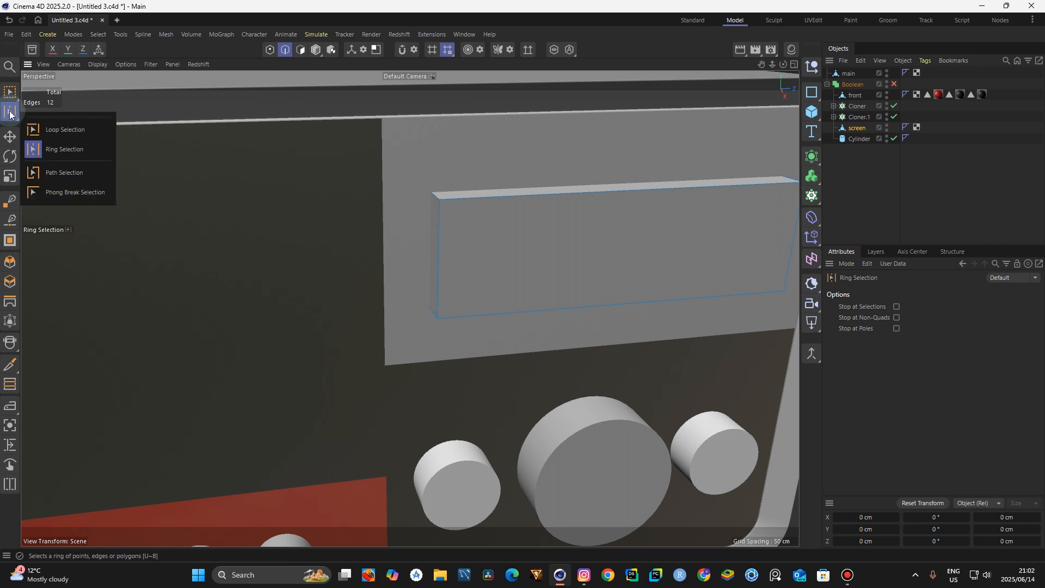
pyautogui.click(73, 155)
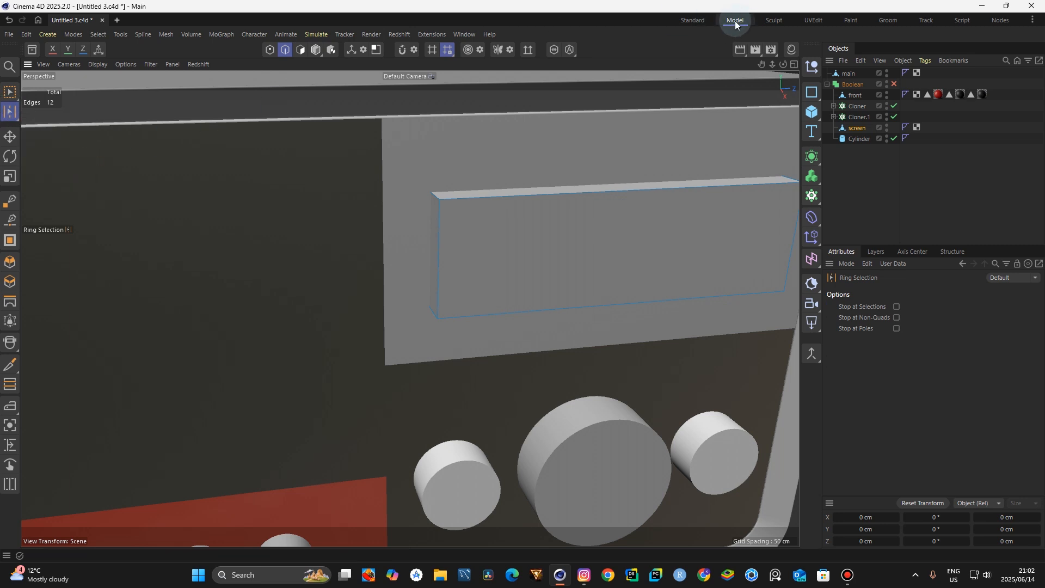
pyautogui.click(433, 196)
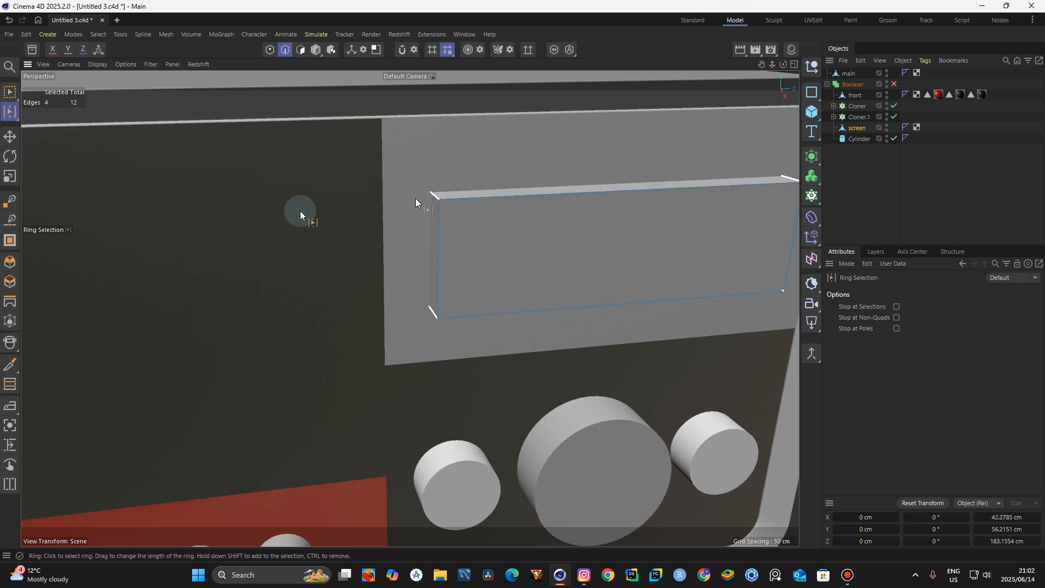
# Bevel the selected screen corner edges with a 0.9 cm offset and 20 subdivisions, then return to Model mode and clear the selection
pyautogui.click(10, 261)
pyautogui.scroll(3, 421, 183)
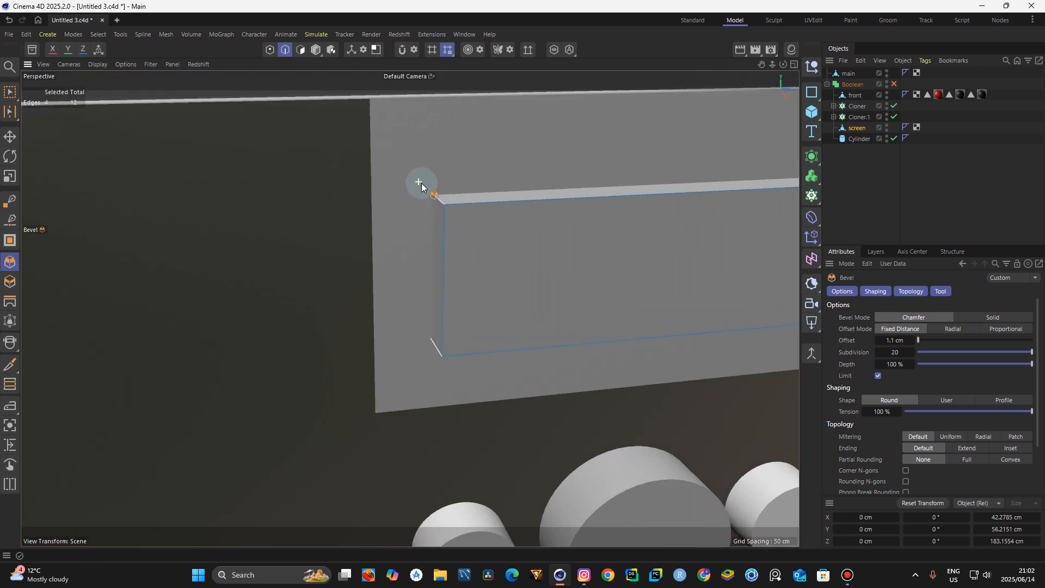
pyautogui.moveTo(419, 191); pyautogui.dragTo(425, 191)
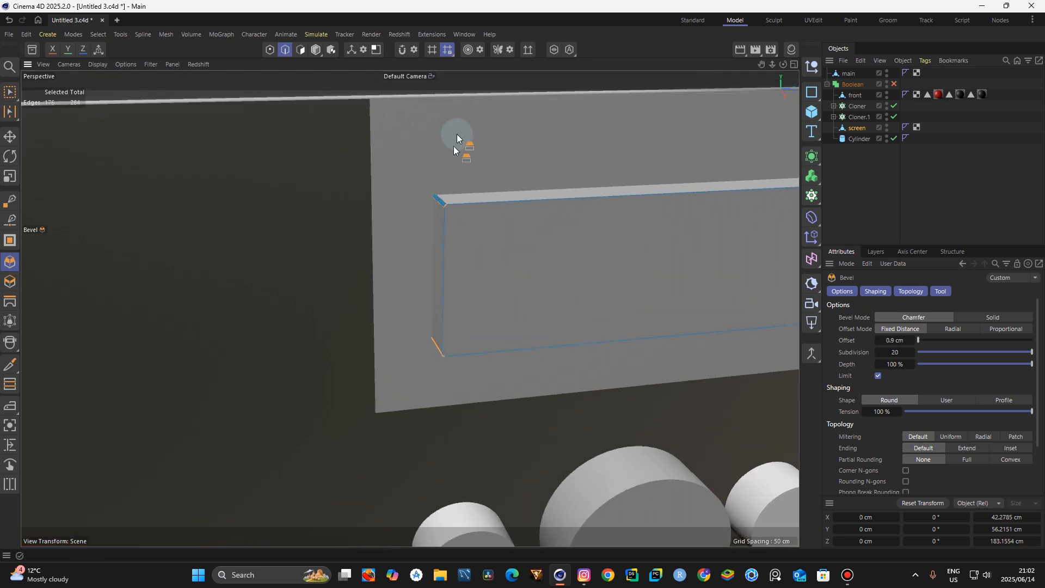
pyautogui.click(316, 50)
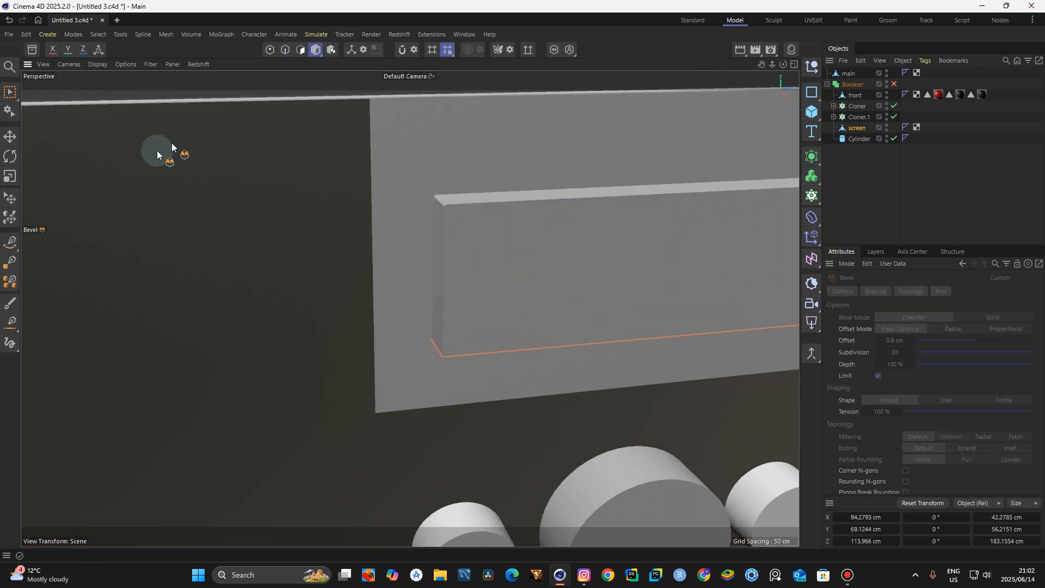
pyautogui.click(10, 136)
pyautogui.click(873, 168)
pyautogui.scroll(-8, 408, 303)
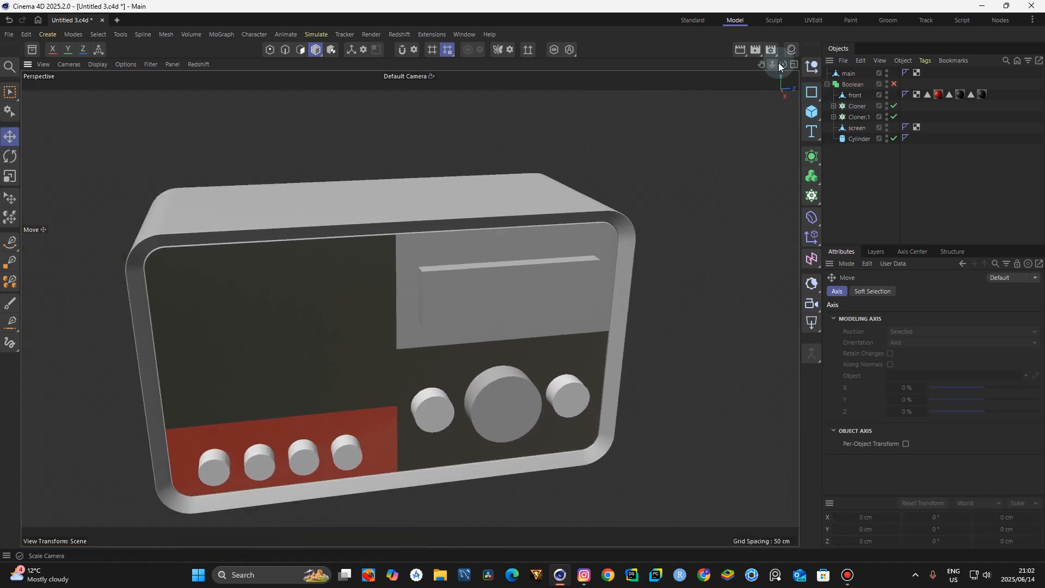
# Enable the Boolean again and set its operation to Subtract to cut the knob and screen recesses
pyautogui.click(893, 84)
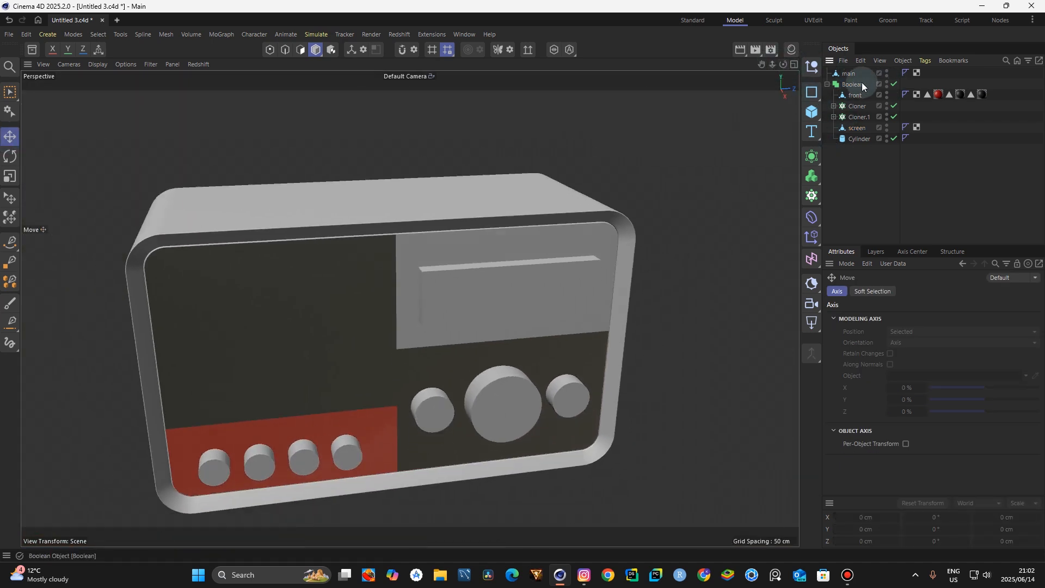
pyautogui.click(853, 85)
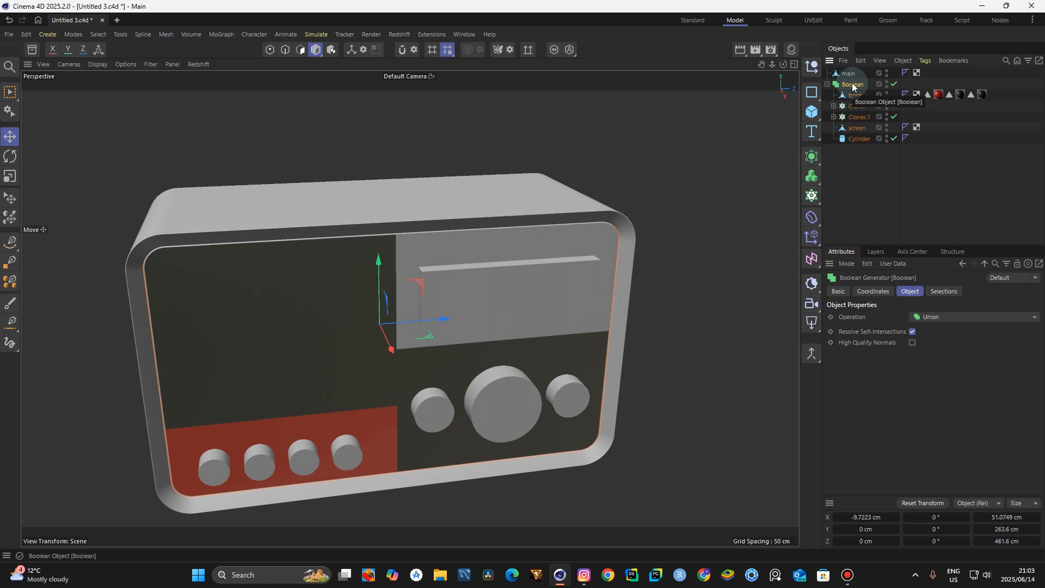
pyautogui.click(937, 317)
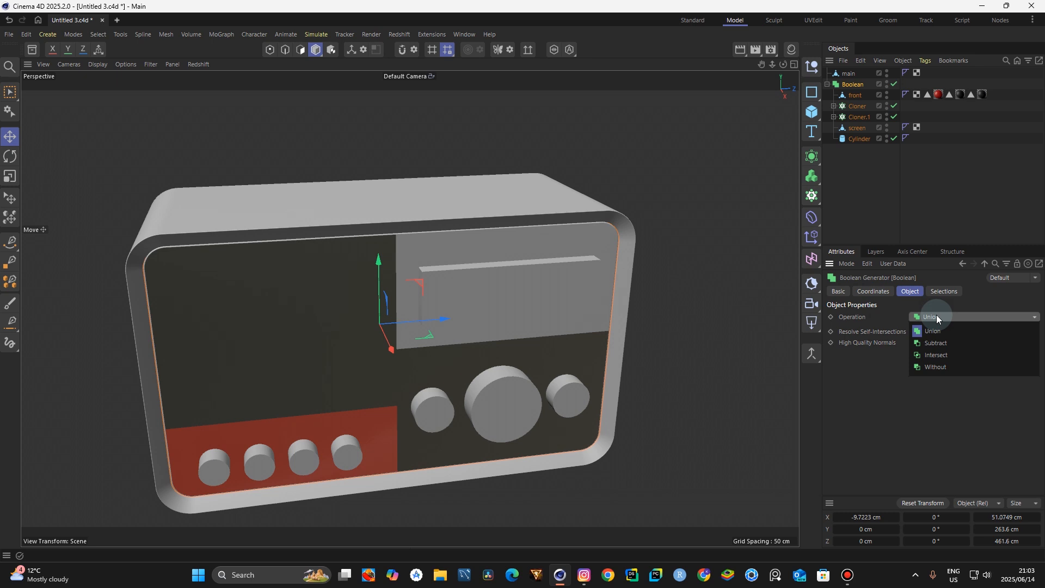
pyautogui.click(938, 344)
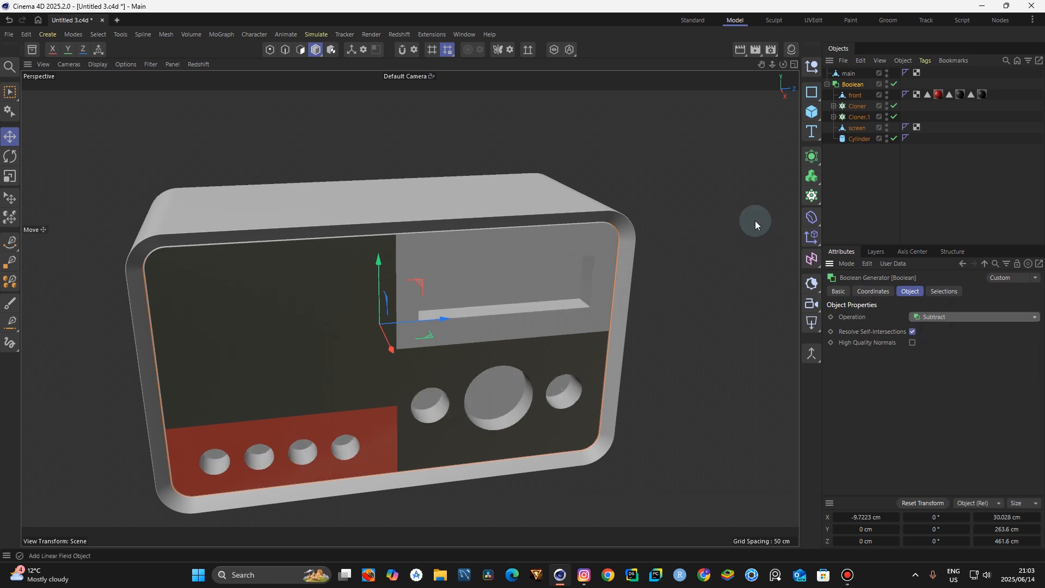
pyautogui.click(694, 172)
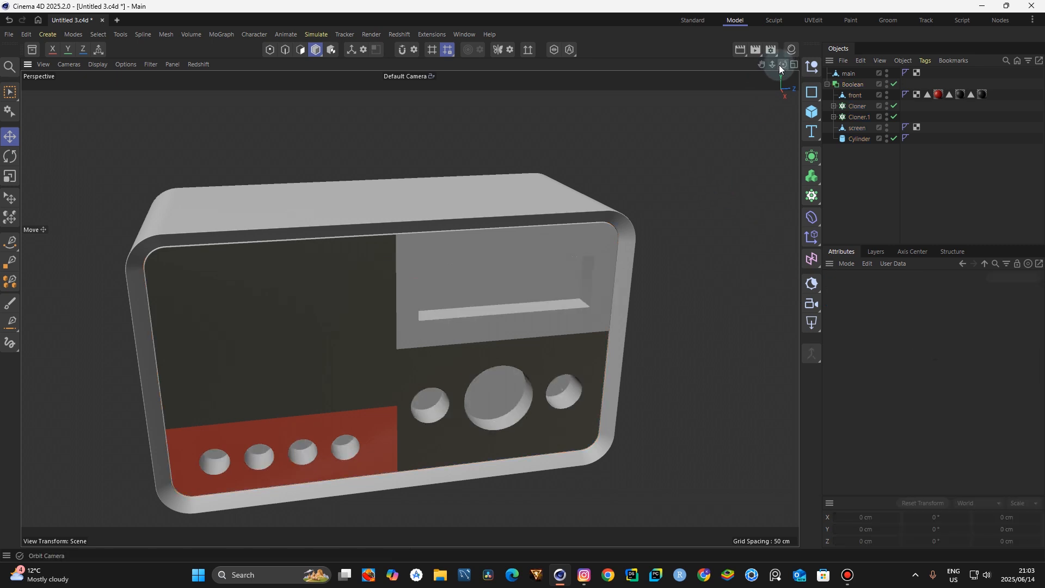
# Group the two-knob cloner beside the large dial into a null inside the Boolean
pyautogui.moveTo(783, 64); pyautogui.dragTo(766, 102)
pyautogui.click(853, 106)
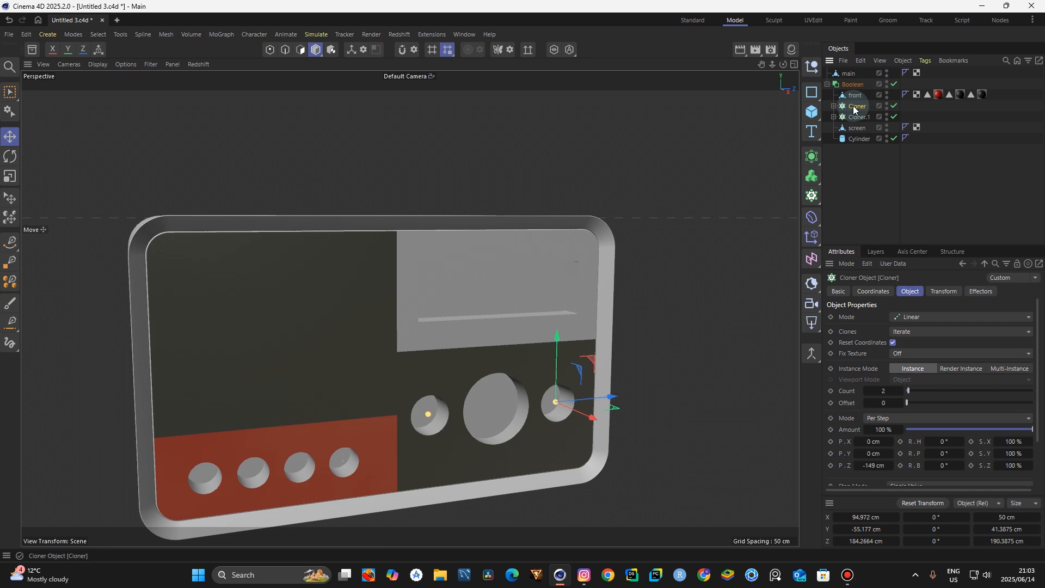
pyautogui.hotkey('alt', 'g')
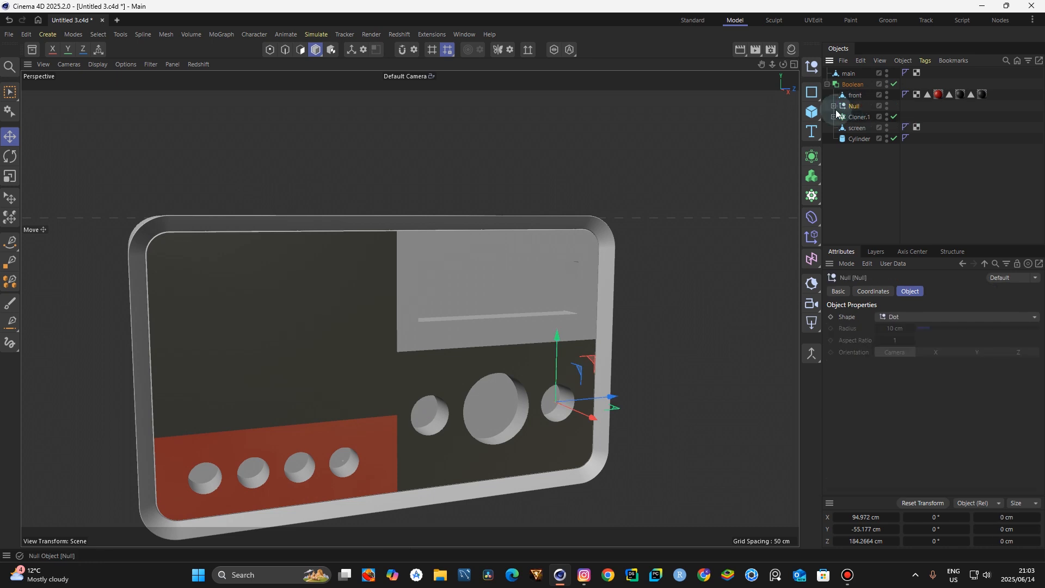
# Move the other knob cloner, the screen and the cylinder into the null, and place a hidden copy of the null outside the Boolean
pyautogui.moveTo(866, 166); pyautogui.dragTo(852, 106)
pyautogui.click(853, 108)
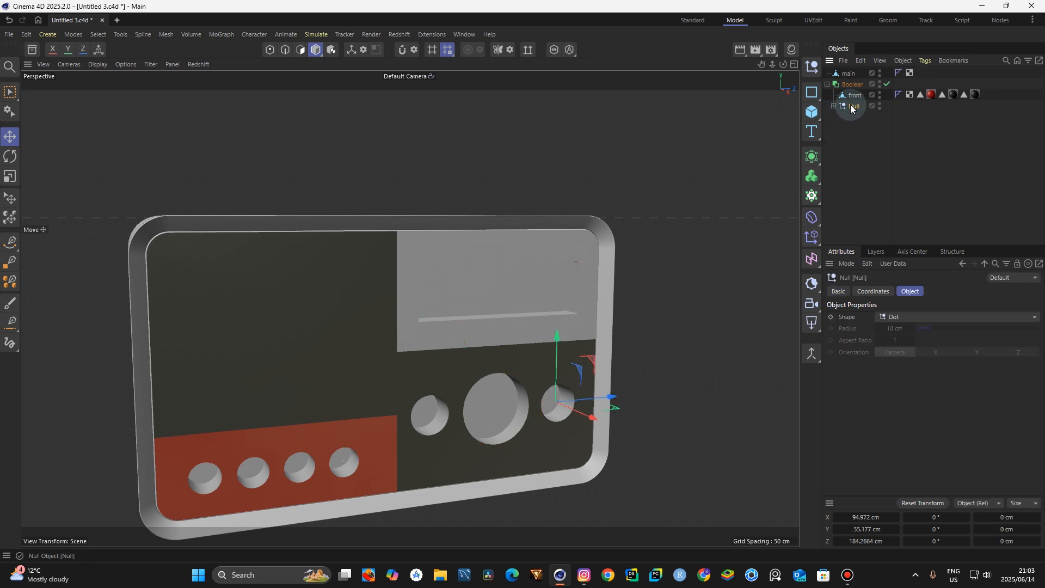
pyautogui.keyDown('ctrl'); pyautogui.moveTo(850, 105); pyautogui.dragTo(844, 131); pyautogui.keyUp('ctrl')
pyautogui.click(880, 116)
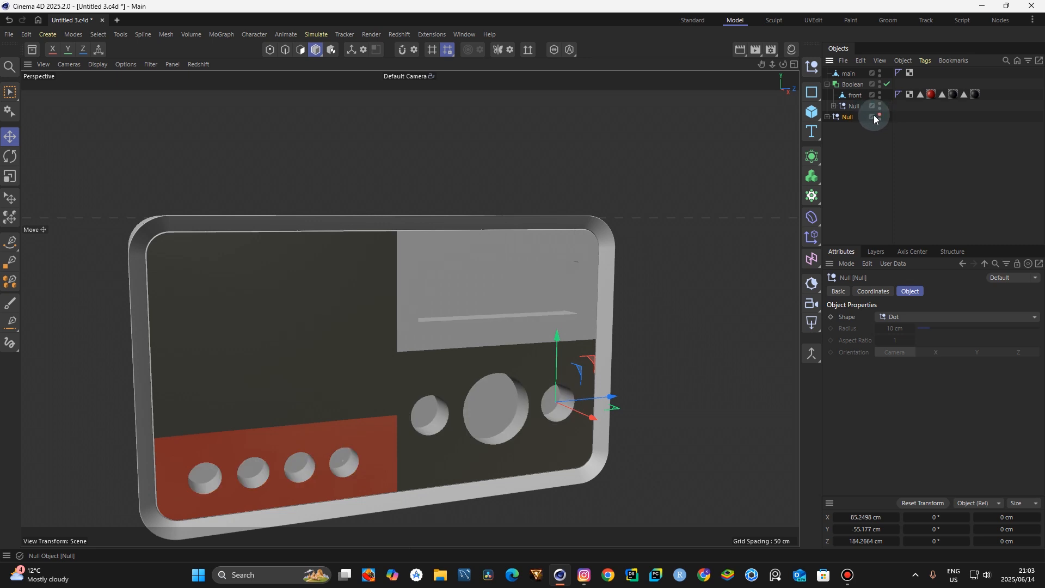
pyautogui.click(746, 136)
pyautogui.moveTo(783, 64)
pyautogui.mouseDown()
pyautogui.moveTo(797, 62)
pyautogui.moveTo(799, 72)
pyautogui.mouseUp()
pyautogui.click(826, 85)
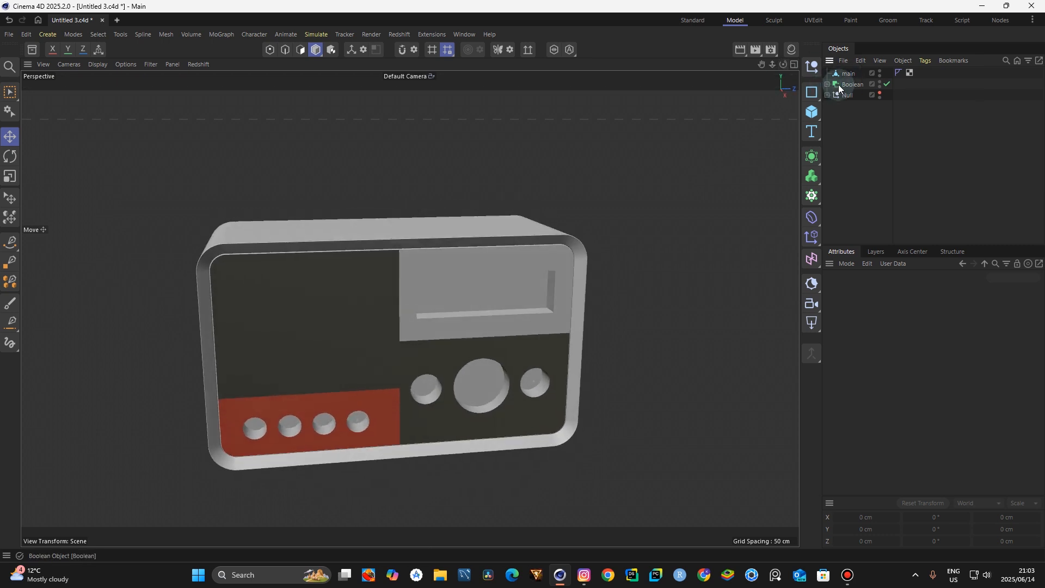
# Rename the Boolean to front and collapse it into a single polygon object with Connect Objects + Delete
pyautogui.click(849, 84)
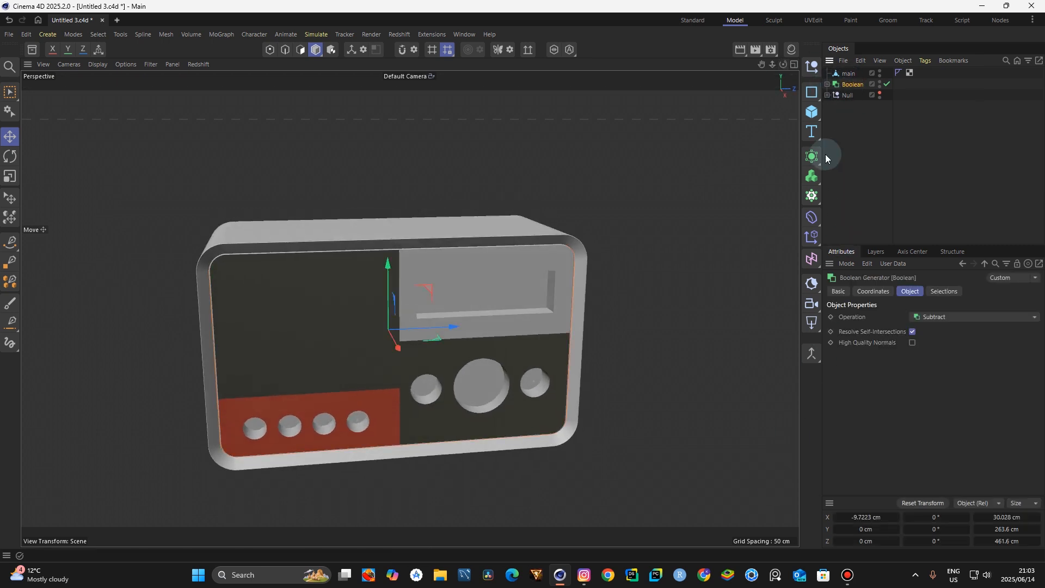
pyautogui.doubleClick(852, 85)
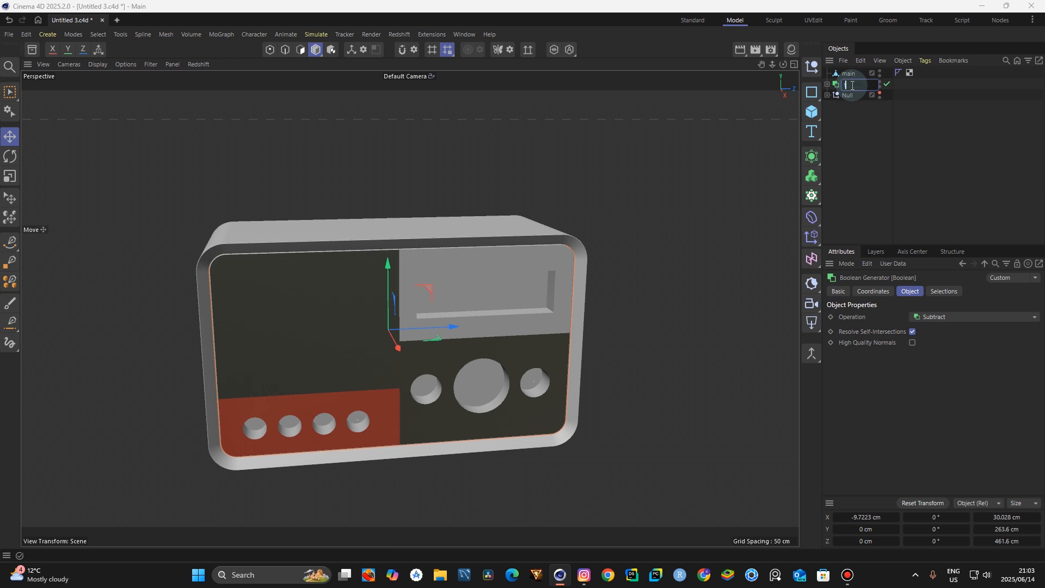
pyautogui.press('Return')
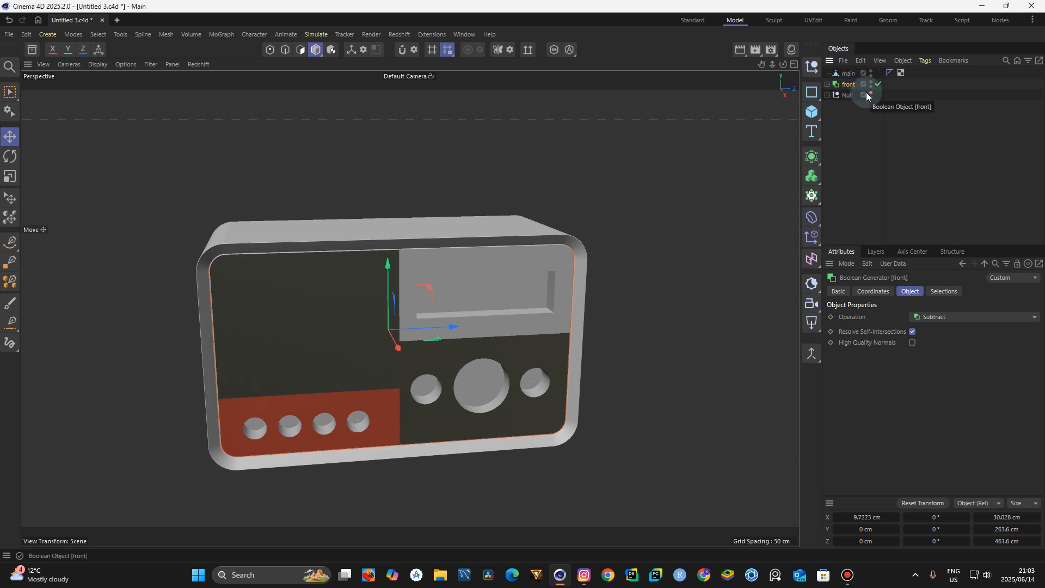
pyautogui.click(811, 354)
pyautogui.click(880, 435)
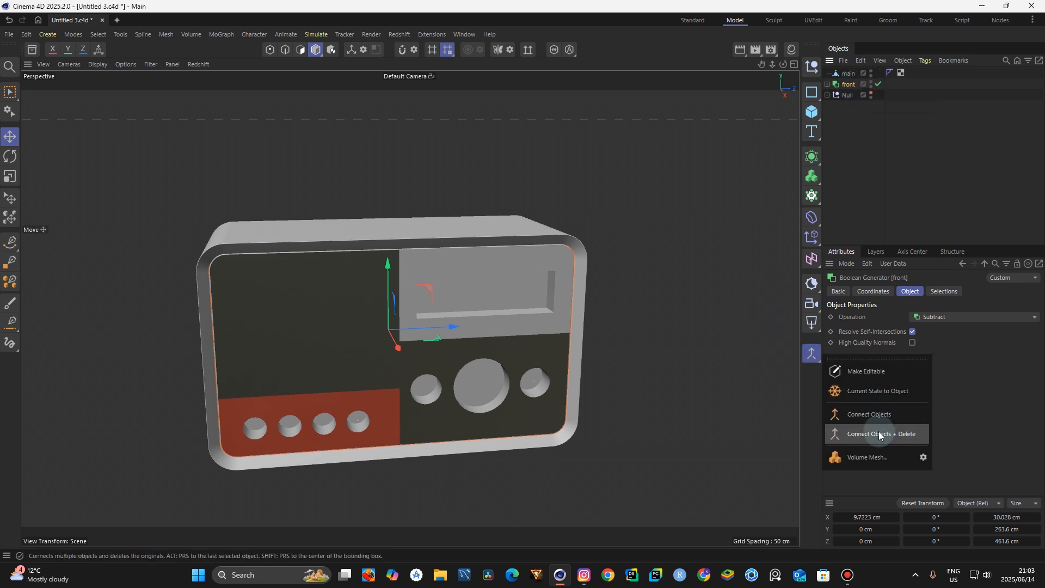
pyautogui.click(694, 208)
pyautogui.moveTo(783, 65)
pyautogui.mouseDown()
pyautogui.moveTo(708, 28)
pyautogui.moveTo(770, 34)
pyautogui.moveTo(763, 41)
pyautogui.moveTo(781, 66)
pyautogui.moveTo(762, 62)
pyautogui.moveTo(782, 65)
pyautogui.mouseUp()
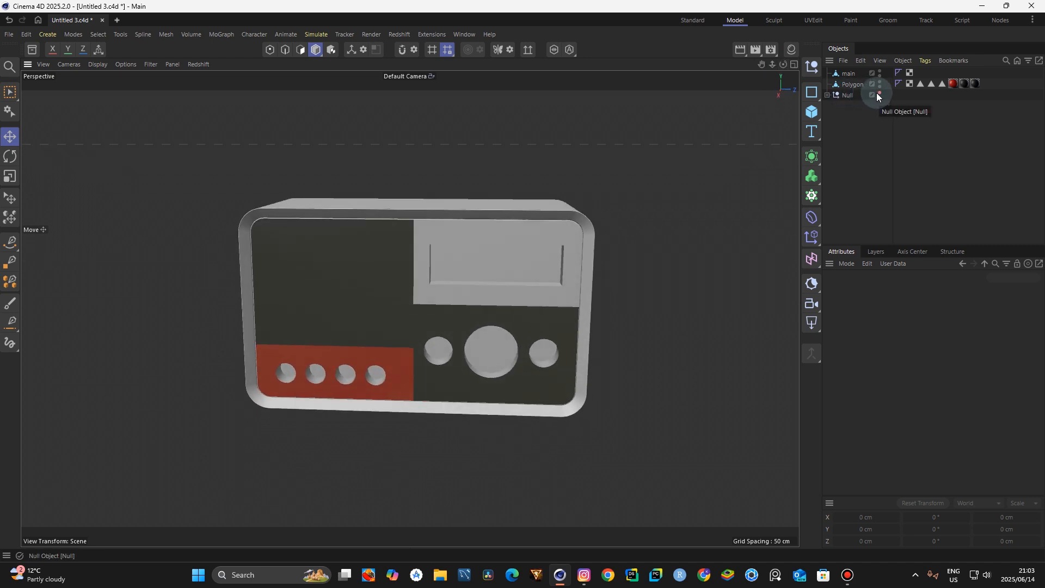
# Move the large dial's cylinder out of the hidden null to the top level of the object hierarchy
pyautogui.click(827, 95)
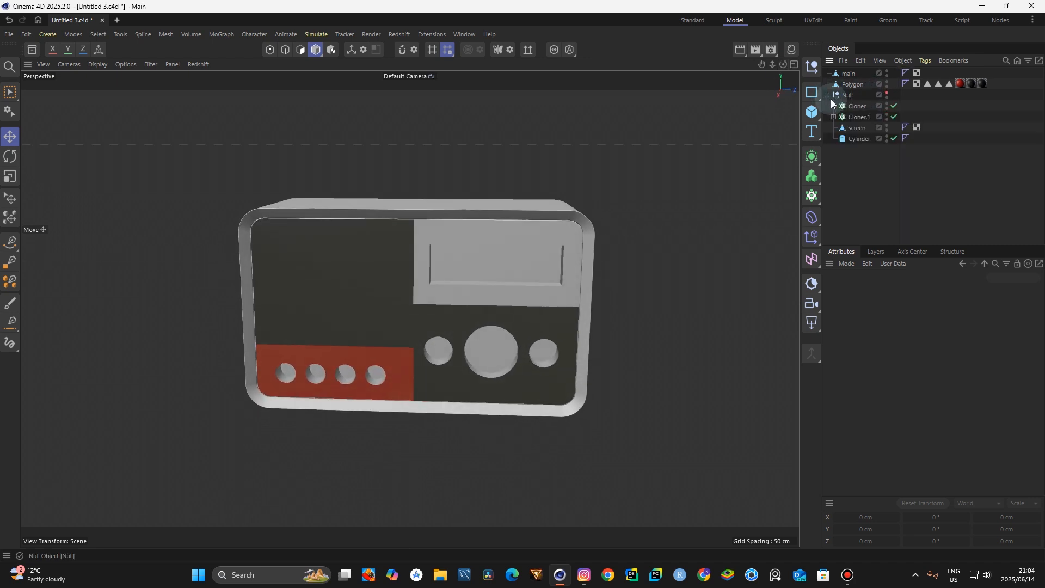
pyautogui.click(854, 139)
pyautogui.moveTo(853, 138); pyautogui.dragTo(848, 162)
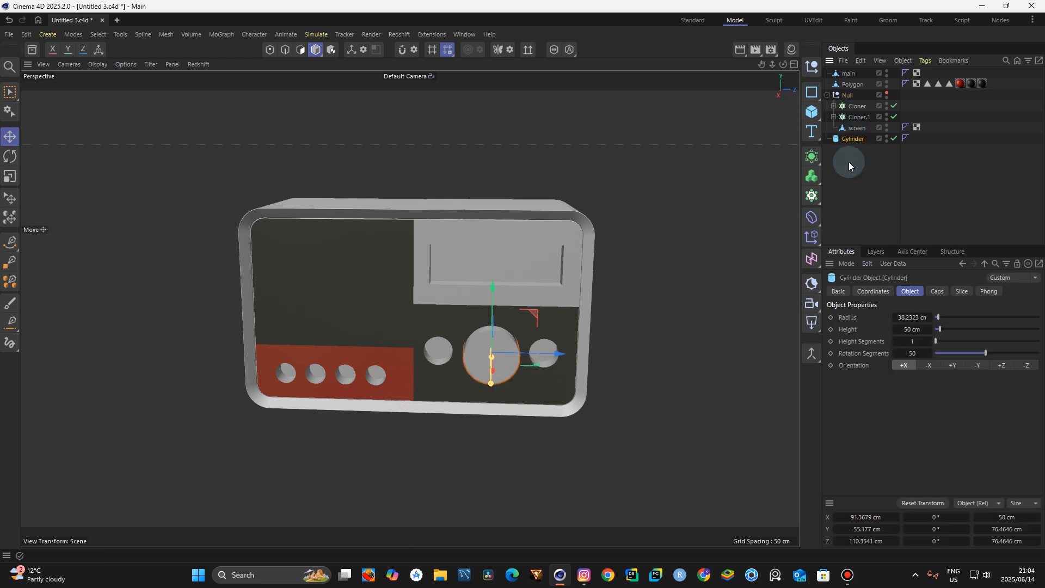
pyautogui.scroll(8, 525, 362)
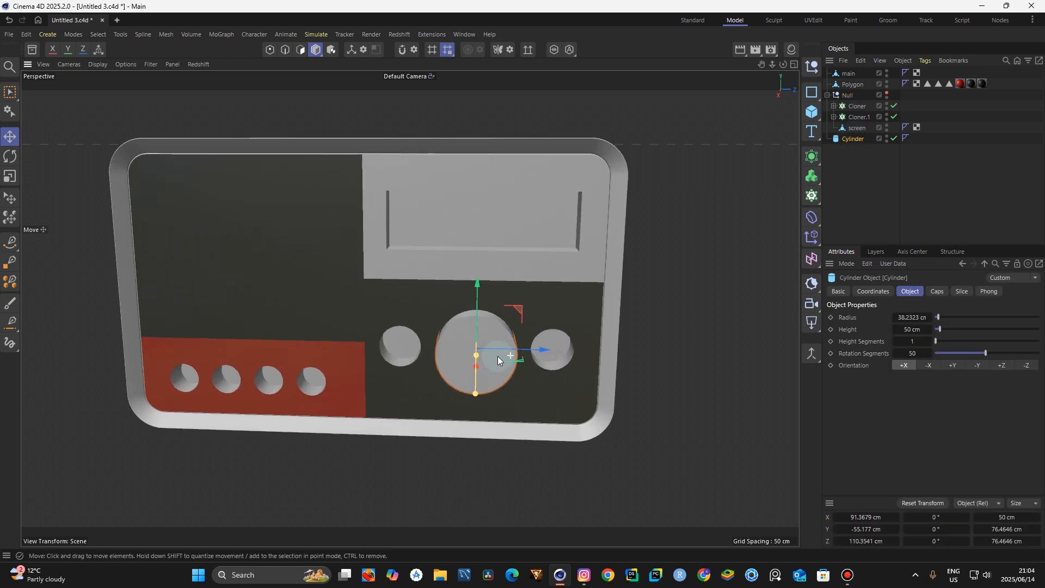
pyautogui.click(716, 179)
pyautogui.moveTo(788, 71)
pyautogui.mouseDown()
pyautogui.moveTo(757, 74)
pyautogui.moveTo(789, 76)
pyautogui.mouseUp()
# Set the large dial cylinder's radius to 37 cm
pyautogui.click(852, 140)
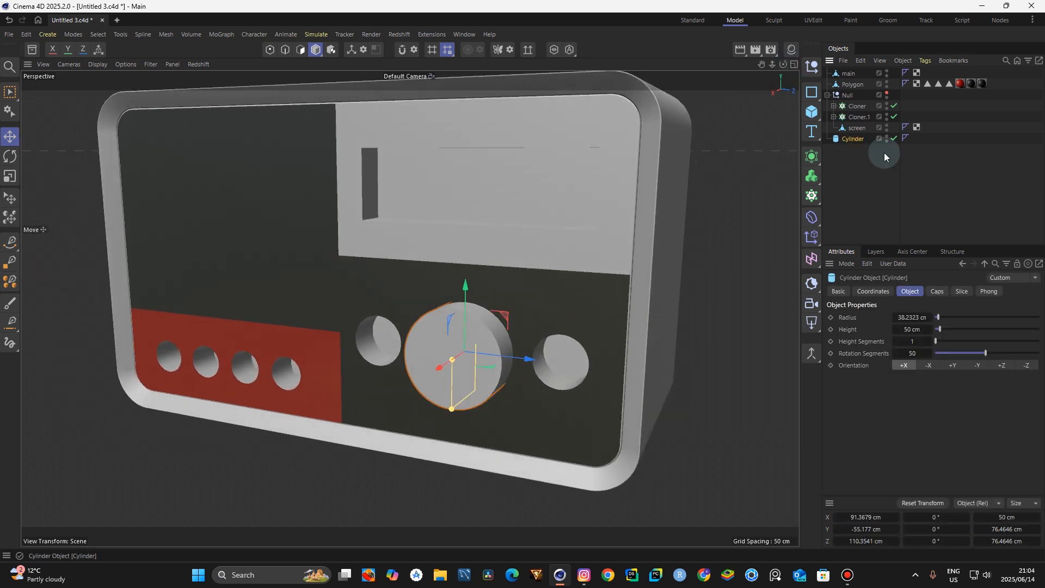
pyautogui.click(915, 314)
pyautogui.write('37')
pyautogui.press('Return')
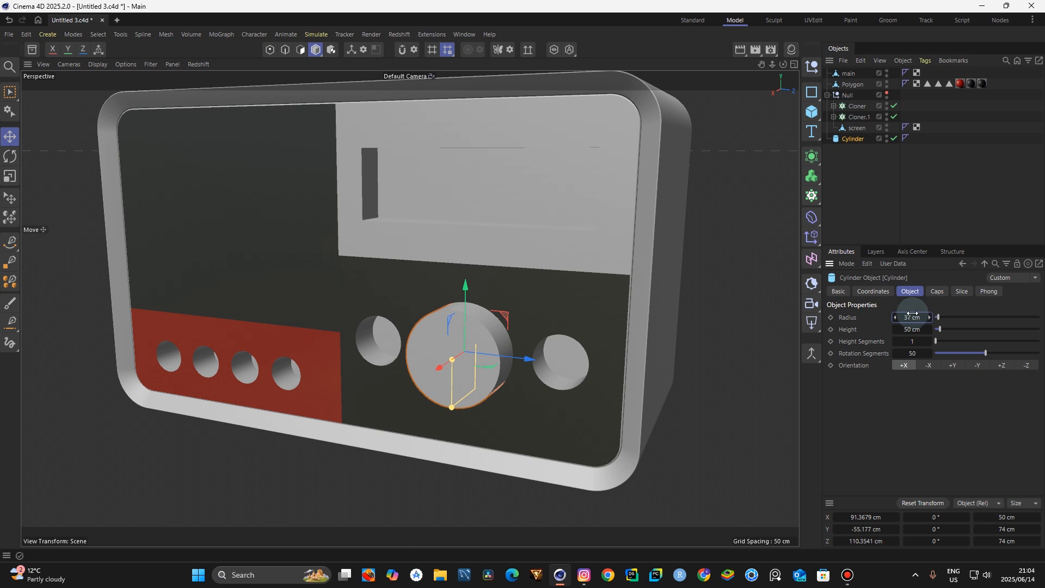
# Rename the large dial cylinder to volume and make it editable
pyautogui.click(692, 303)
pyautogui.moveTo(783, 64); pyautogui.dragTo(841, 33)
pyautogui.moveTo(410, 308); pyautogui.dragTo(871, 105)
pyautogui.doubleClick(853, 139)
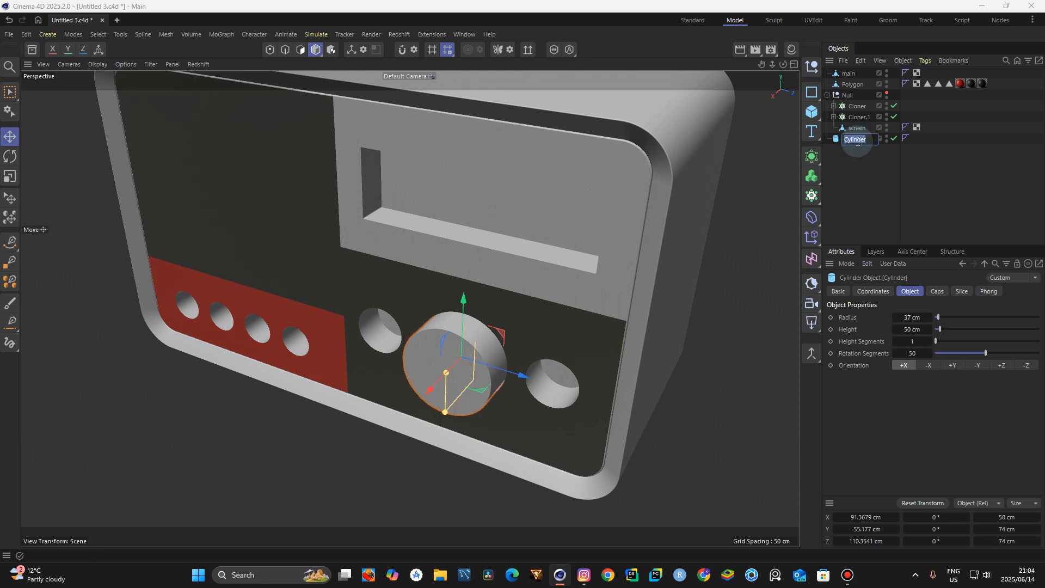
pyautogui.press('Return')
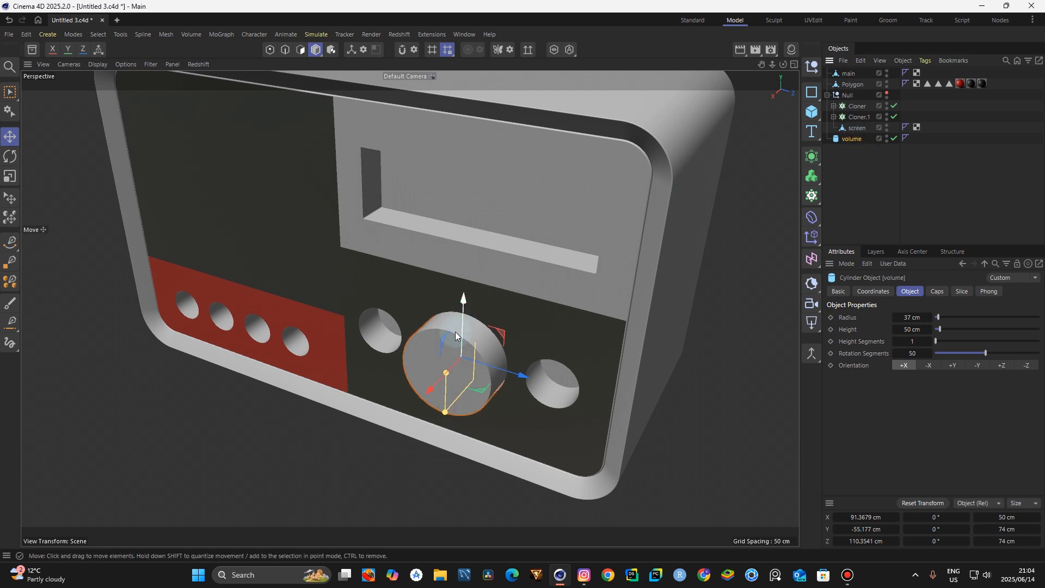
pyautogui.press('c')
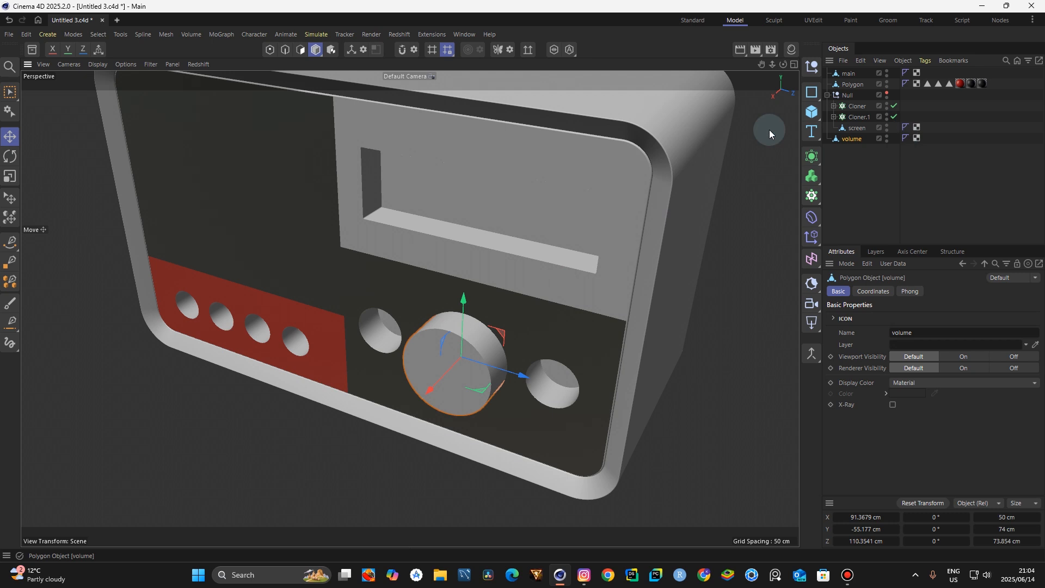
# Switch to edge mode and loop-select the front rim edge of the volume knob
pyautogui.click(287, 52)
pyautogui.press('u')
pyautogui.press('l')
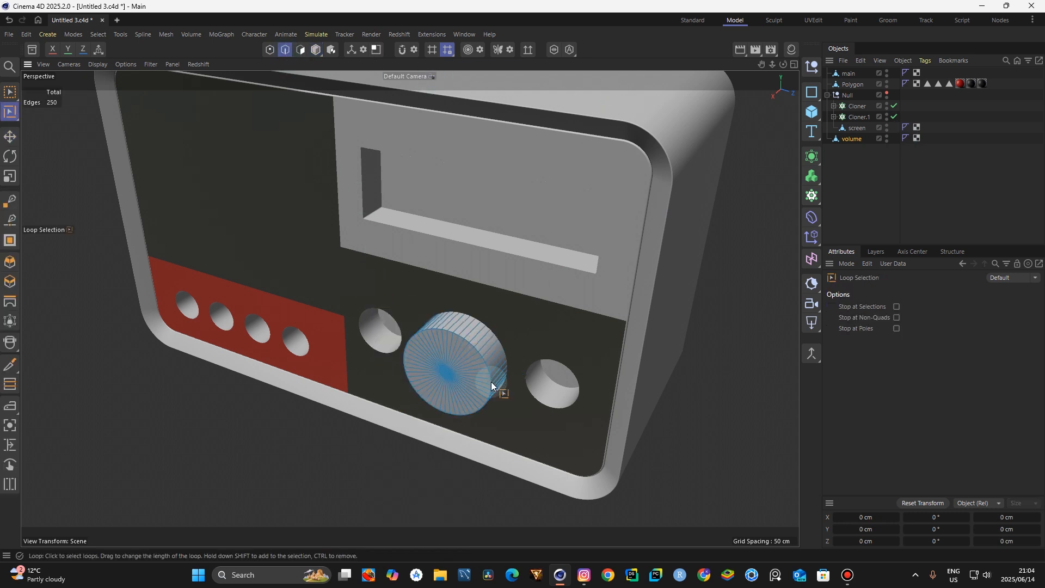
pyautogui.click(445, 330)
pyautogui.scroll(5, 445, 400)
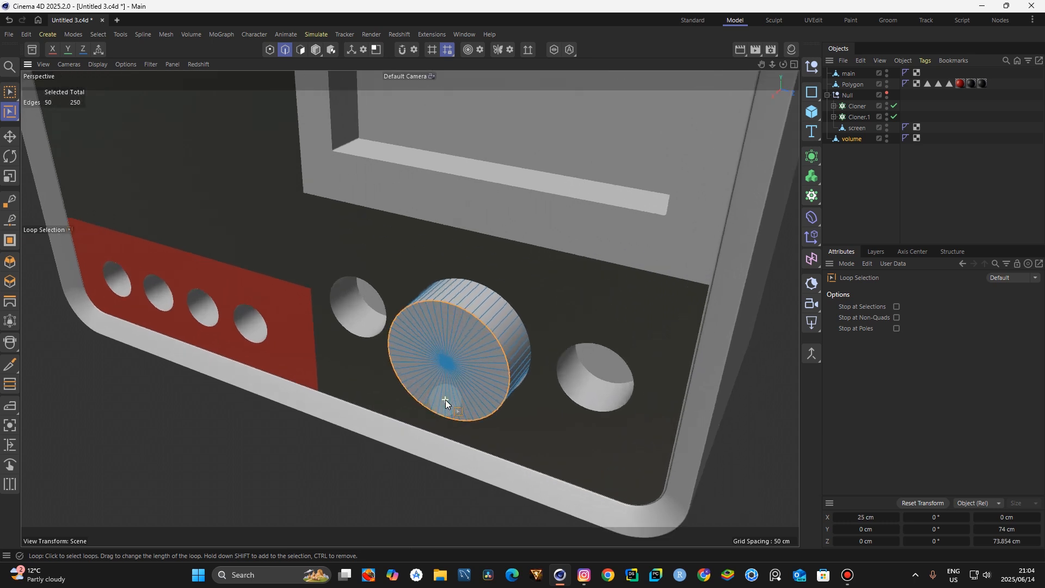
# Reset Bevel to its default preset, bevel the volume knob's front rim with a 2.3 cm offset and 20 subdivisions, and return to Model mode
pyautogui.click(8, 260)
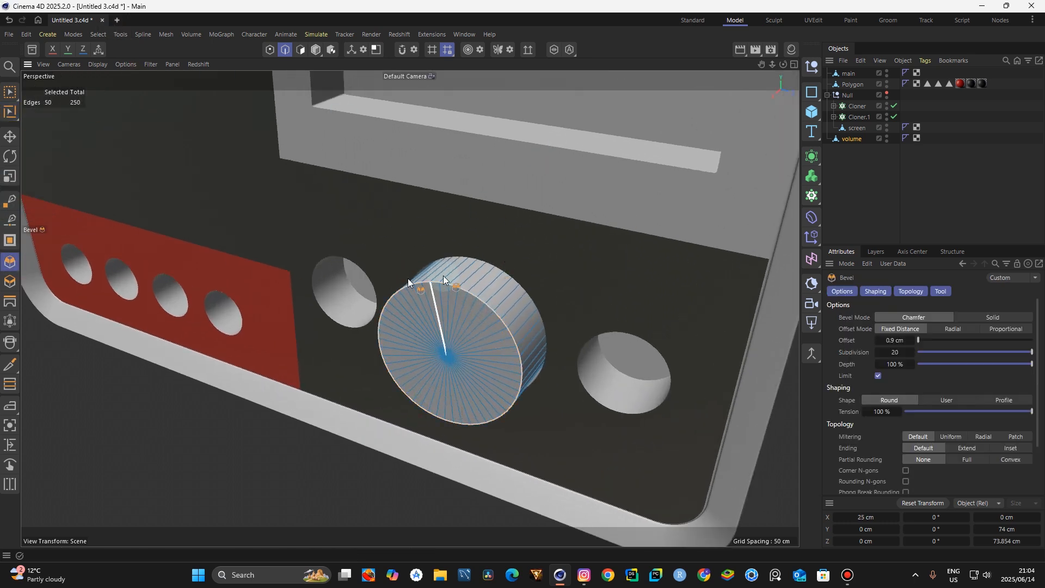
pyautogui.click(1035, 278)
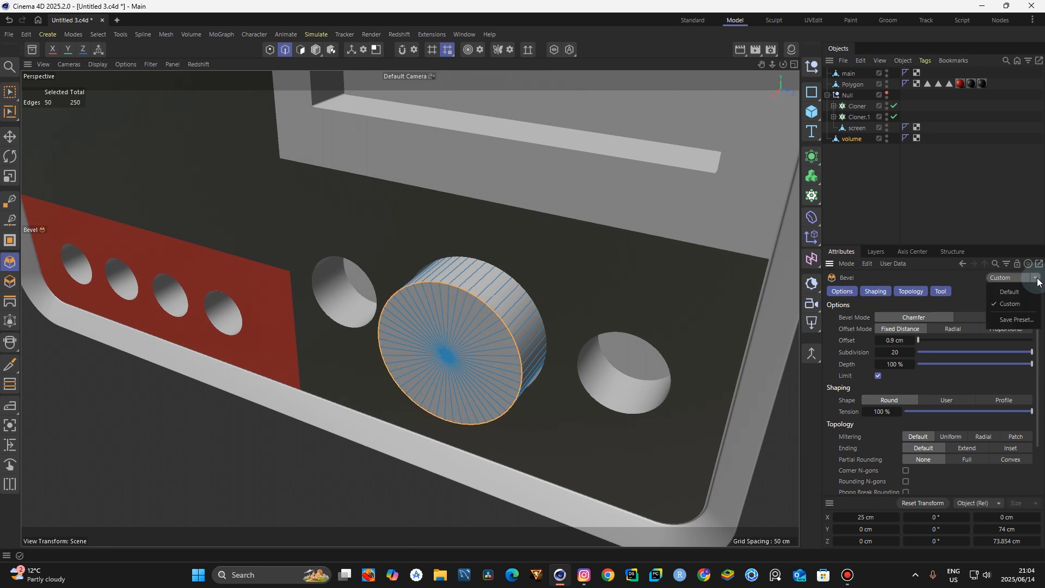
pyautogui.click(1004, 288)
pyautogui.moveTo(418, 284); pyautogui.dragTo(488, 281)
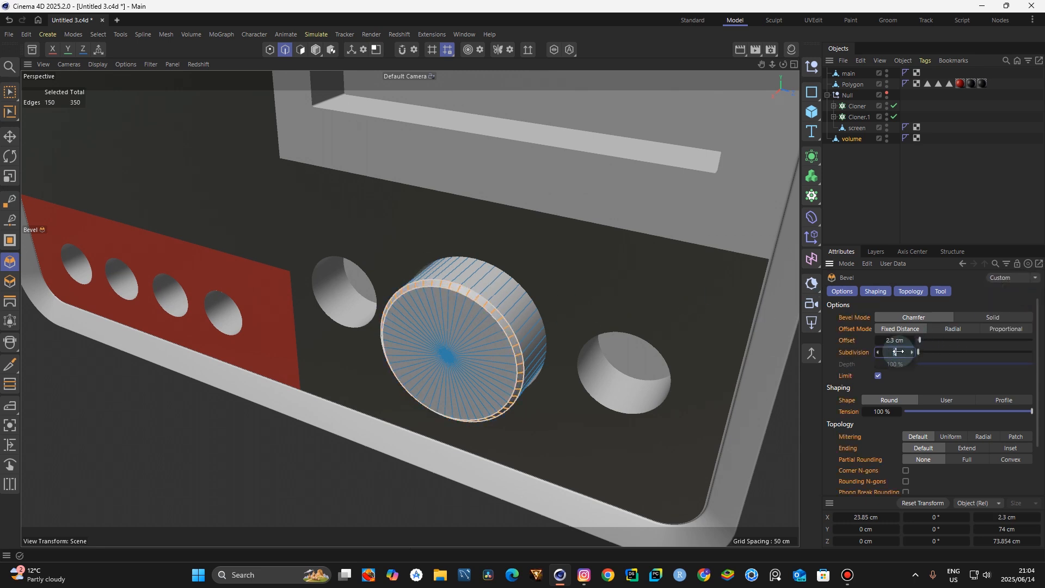
pyautogui.moveTo(897, 351); pyautogui.dragTo(896, 351)
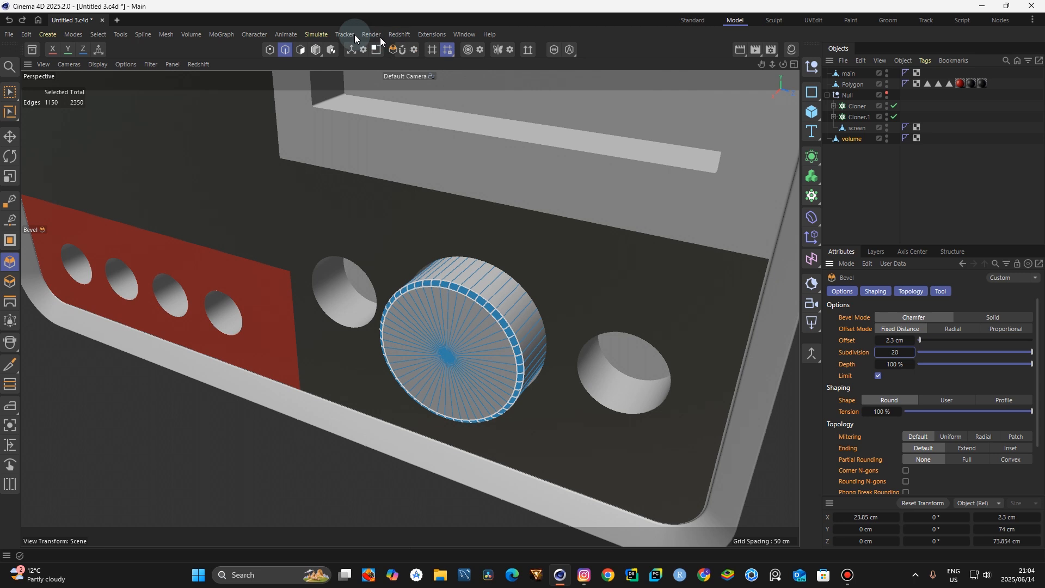
pyautogui.click(316, 50)
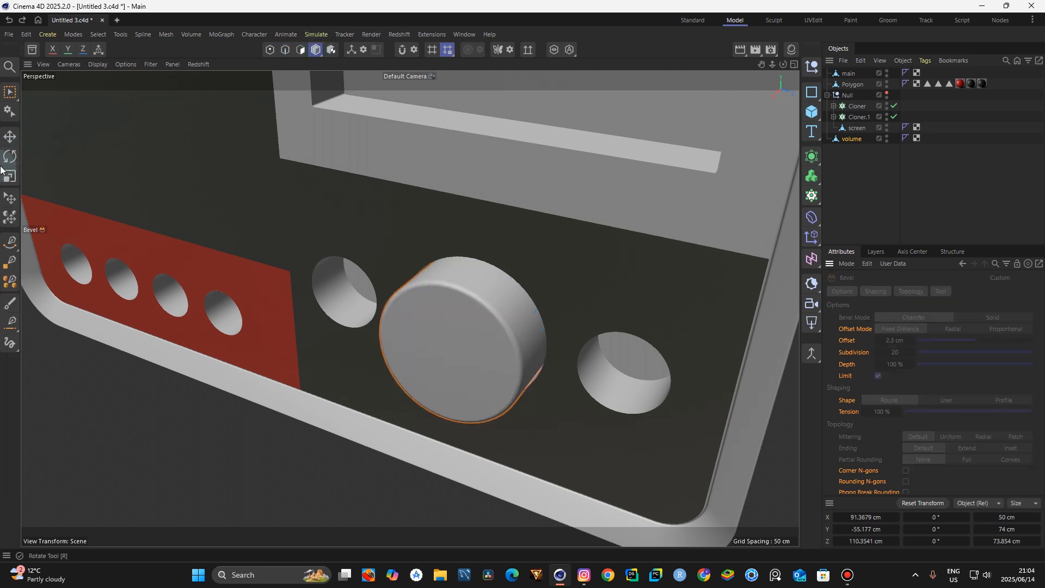
pyautogui.click(9, 136)
pyautogui.click(199, 422)
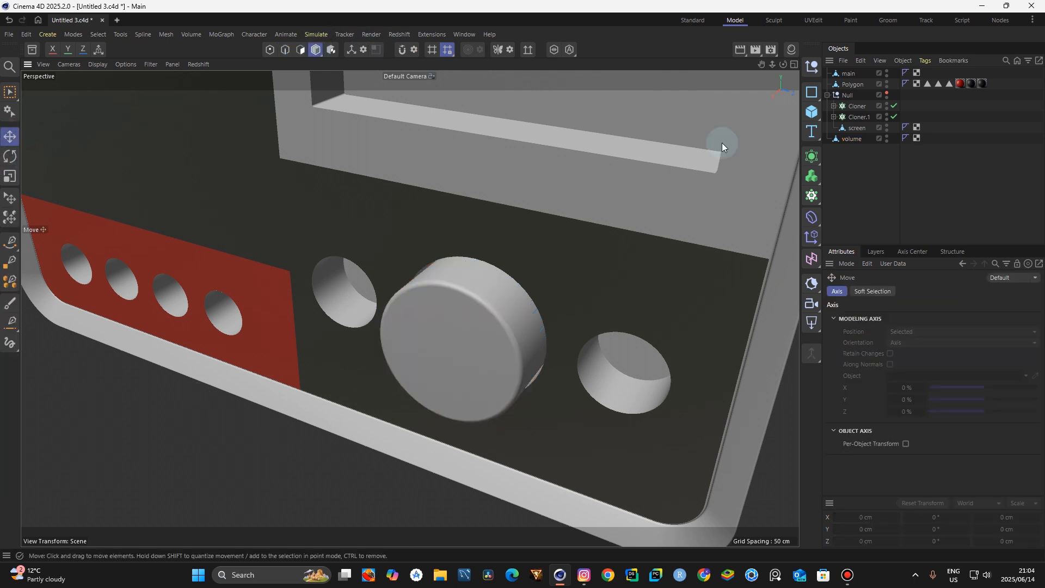
# Move the cloner of the two knobs flanking the volume knob out of the hidden null to the top level
pyautogui.moveTo(775, 73); pyautogui.dragTo(680, 104)
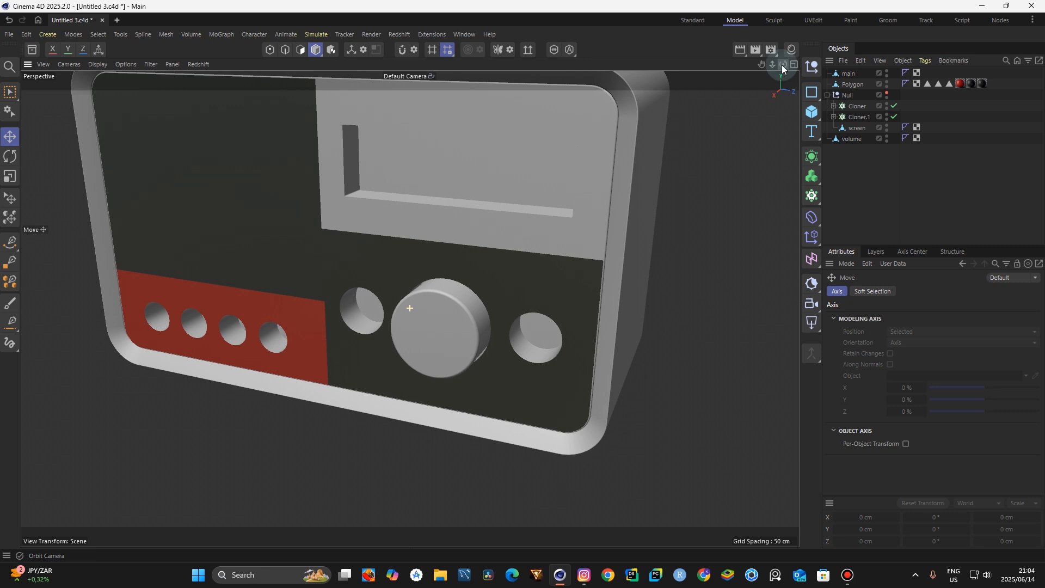
pyautogui.click(850, 116)
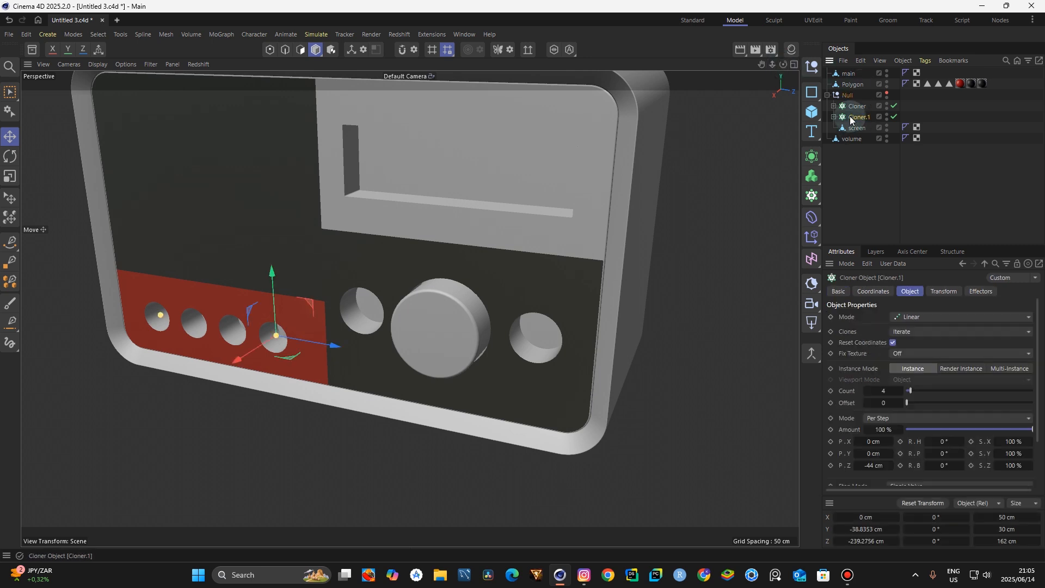
pyautogui.click(857, 107)
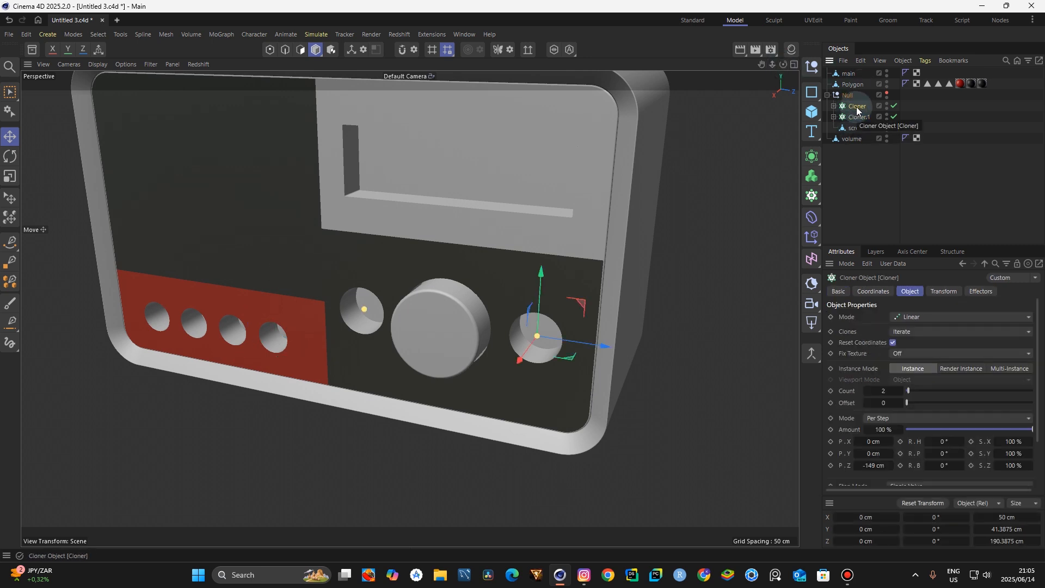
pyautogui.moveTo(857, 107); pyautogui.dragTo(848, 157)
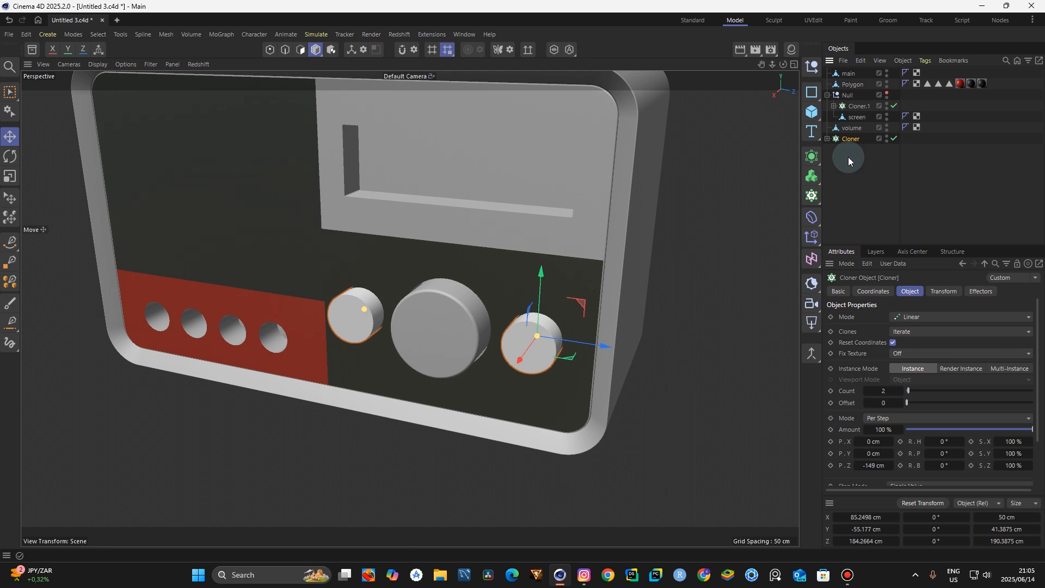
# Disable the two-knob cloner and make the cylinder inside it editable
pyautogui.click(827, 139)
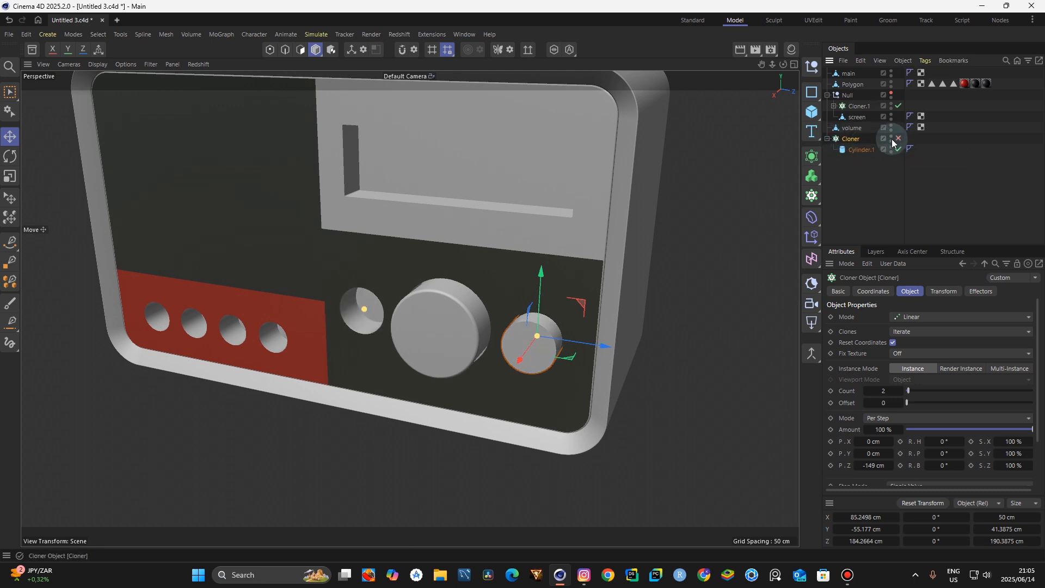
pyautogui.click(869, 149)
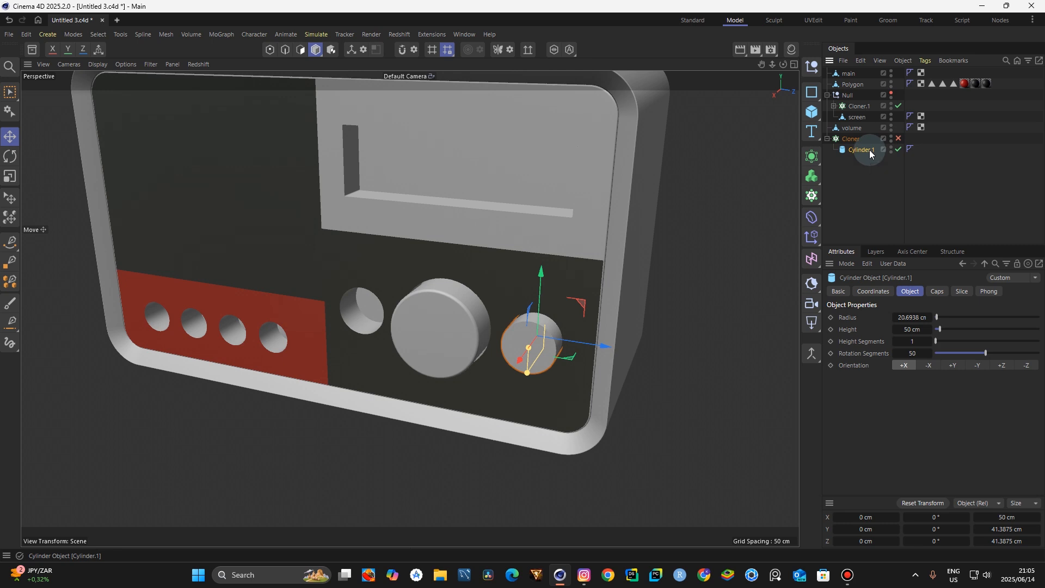
pyautogui.press('c')
pyautogui.scroll(3, 568, 340)
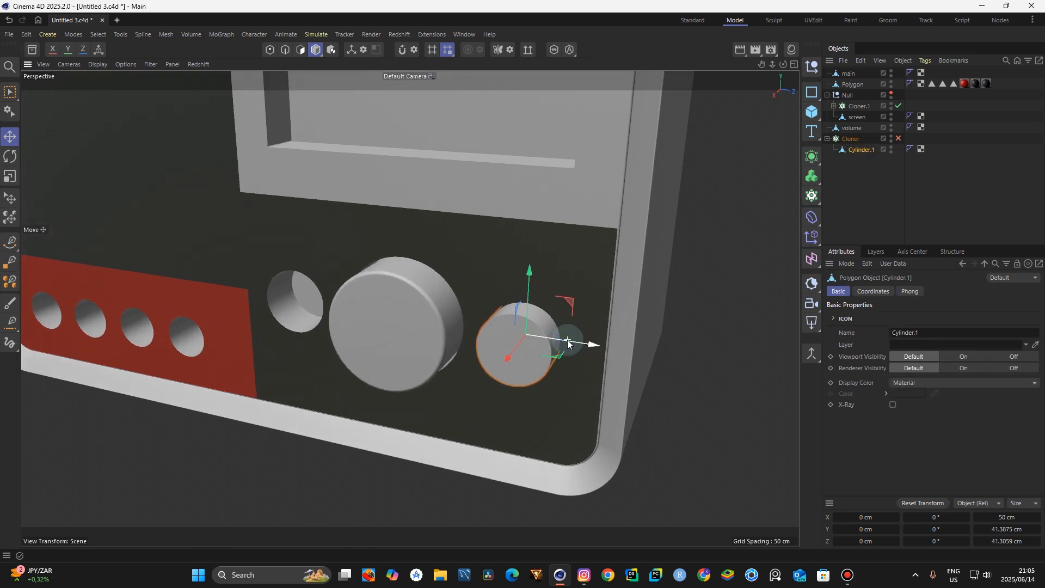
# Switch to edge mode and loop-select the front rim edge of the small knob cylinder beside the volume knob
pyautogui.click(285, 50)
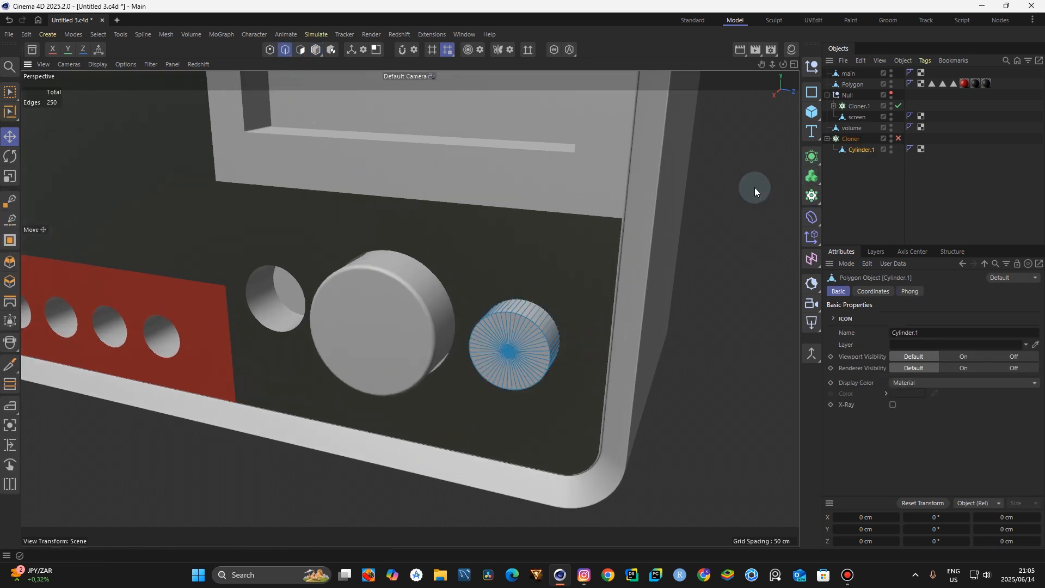
pyautogui.press('u')
pyautogui.press('l')
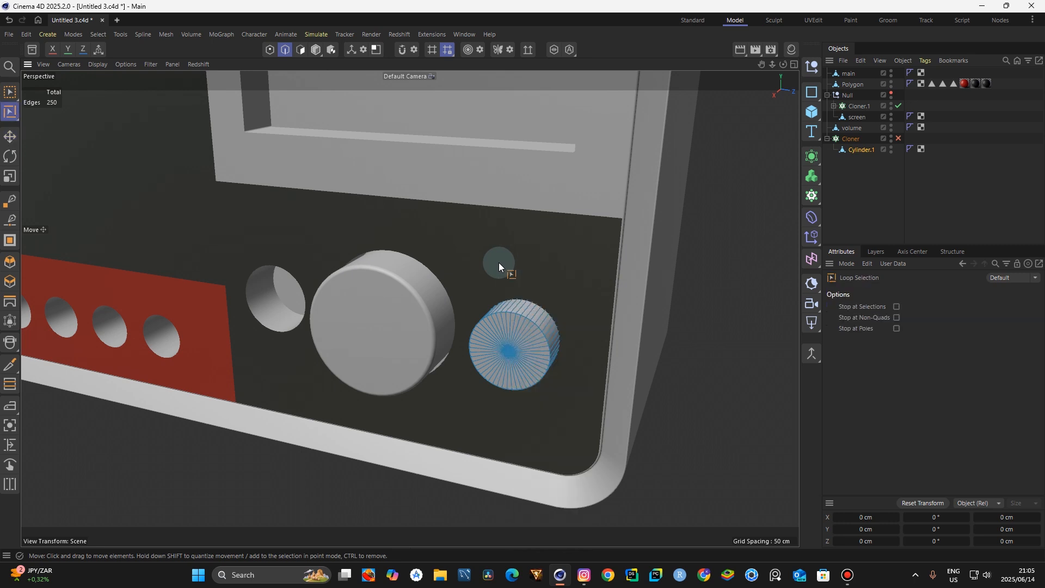
pyautogui.click(10, 112)
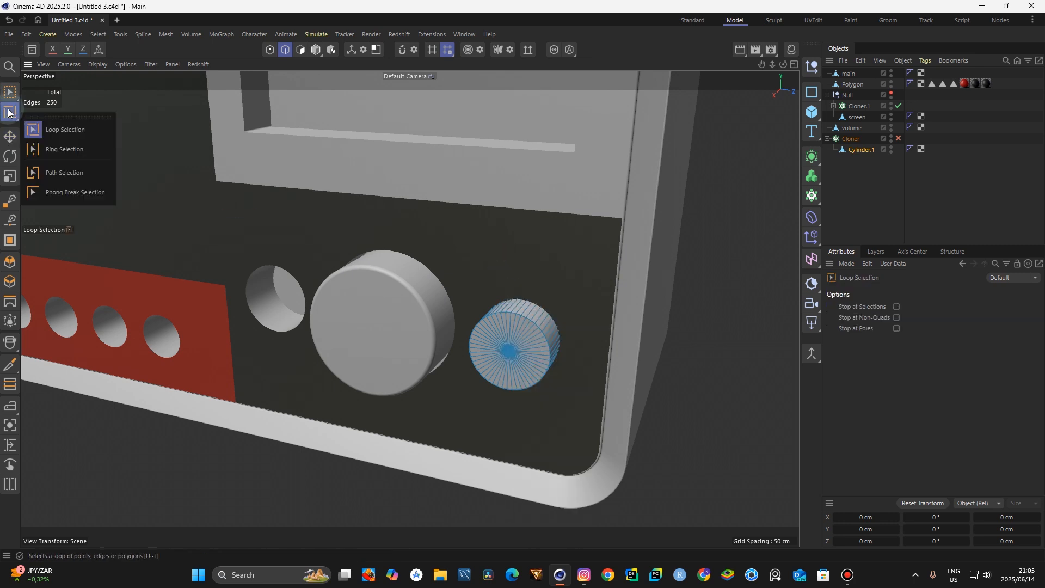
pyautogui.click(60, 128)
pyautogui.scroll(2, 526, 325)
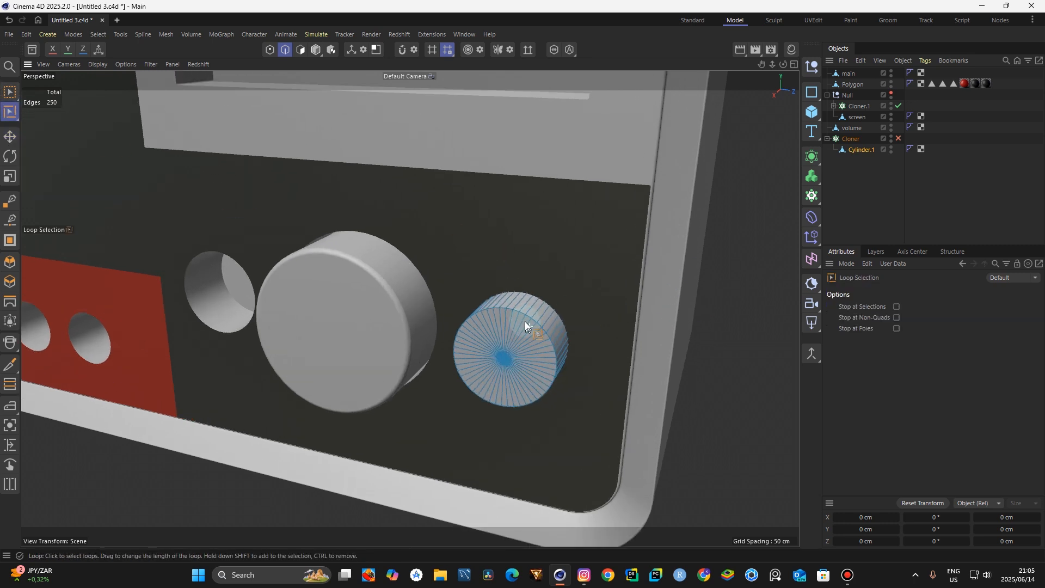
pyautogui.click(522, 313)
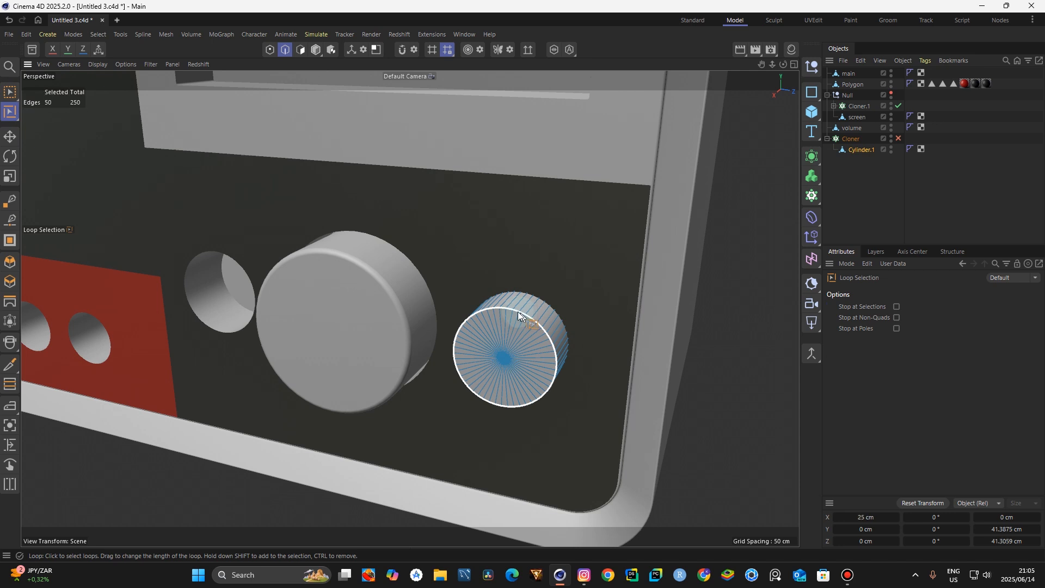
# Bevel the selected rim of the small knob with a 2.3 cm offset and 20 subdivisions
pyautogui.click(9, 262)
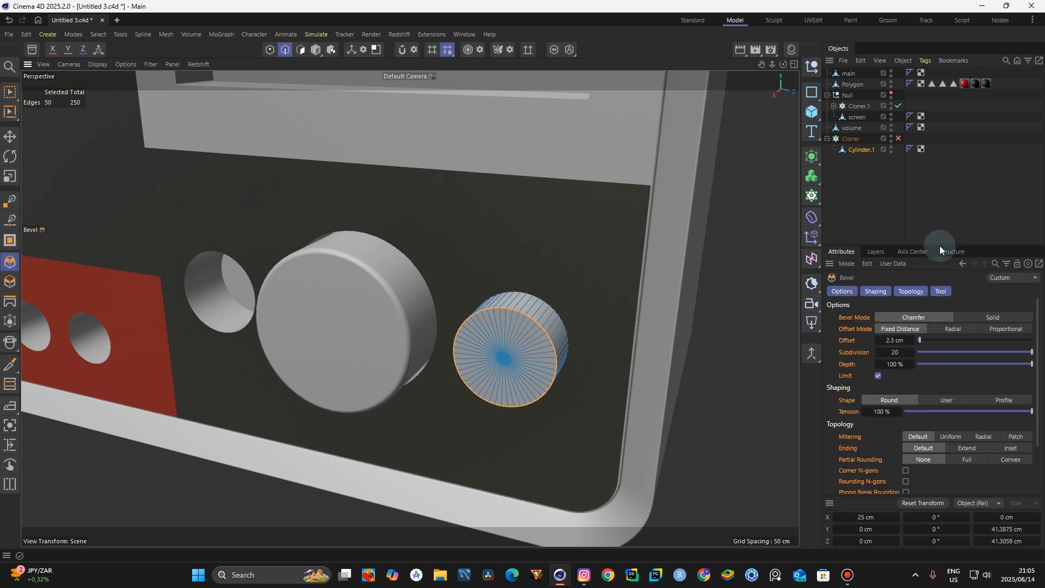
pyautogui.moveTo(940, 244); pyautogui.dragTo(939, 197)
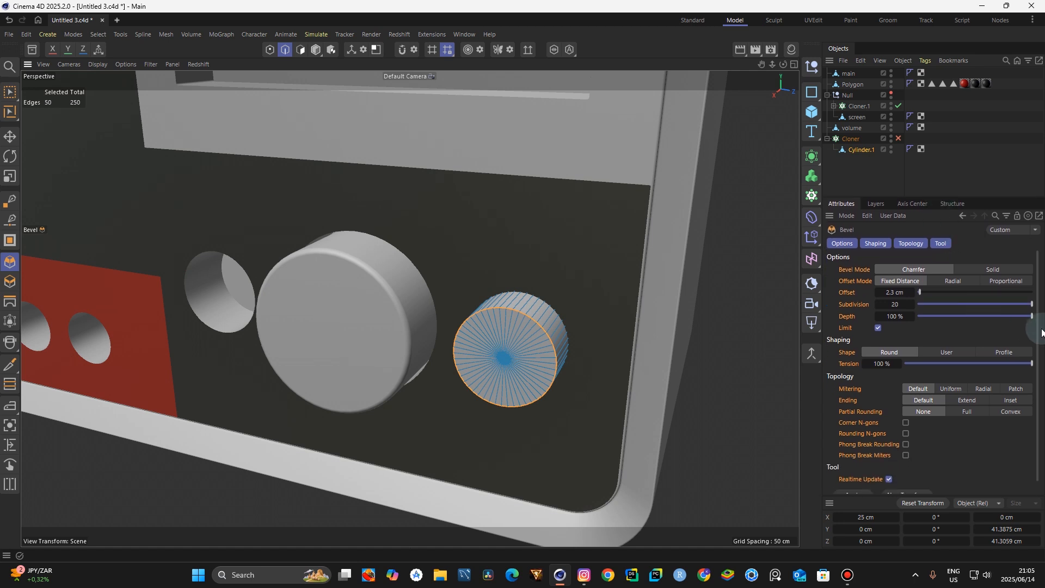
pyautogui.moveTo(1039, 335); pyautogui.dragTo(1038, 347)
pyautogui.click(859, 482)
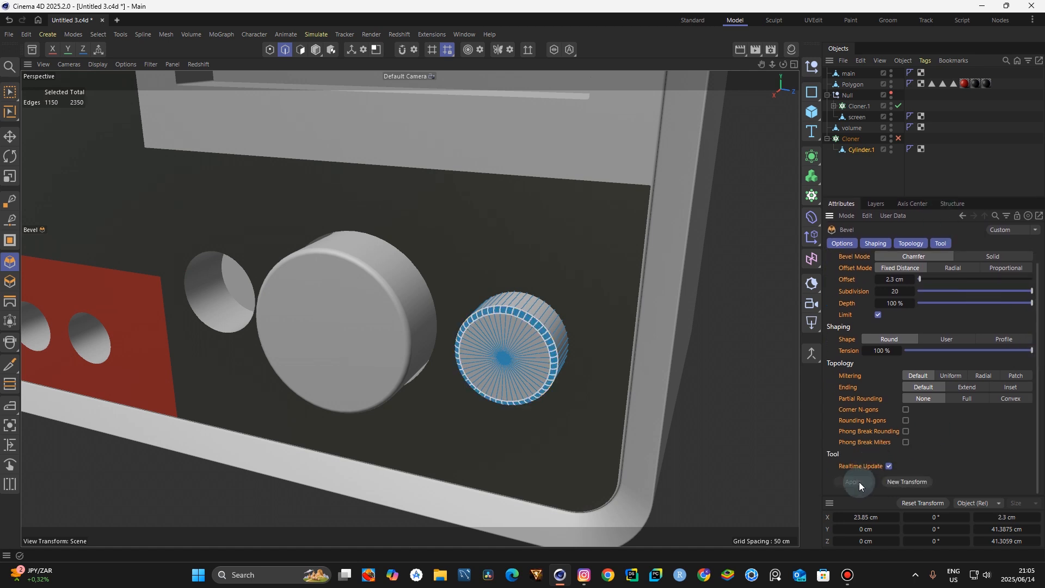
# Return to Model mode with the Move tool and re-enable the cloner of the two small knobs
pyautogui.click(315, 50)
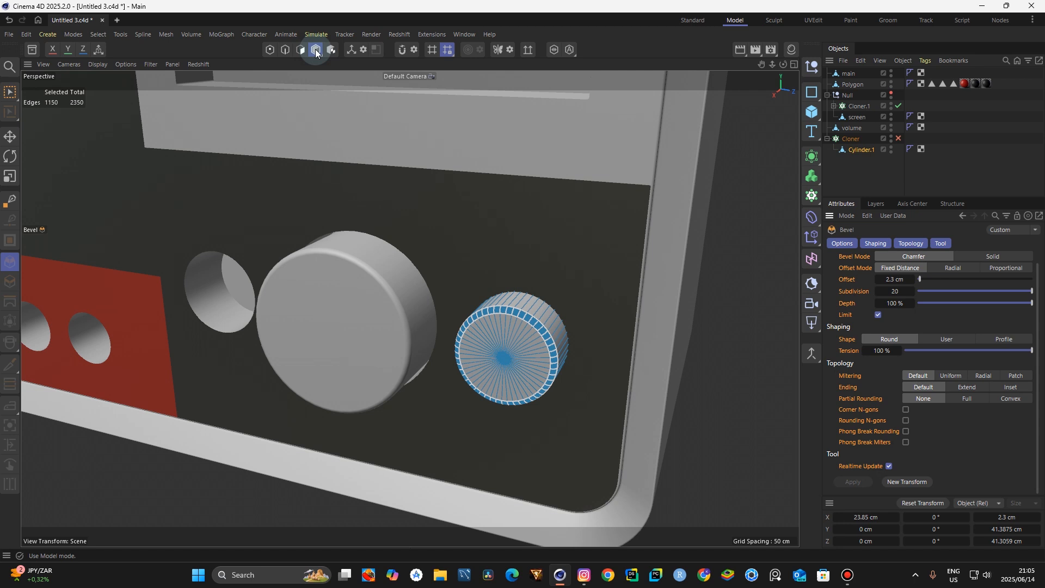
pyautogui.click(10, 140)
pyautogui.click(931, 136)
pyautogui.click(898, 139)
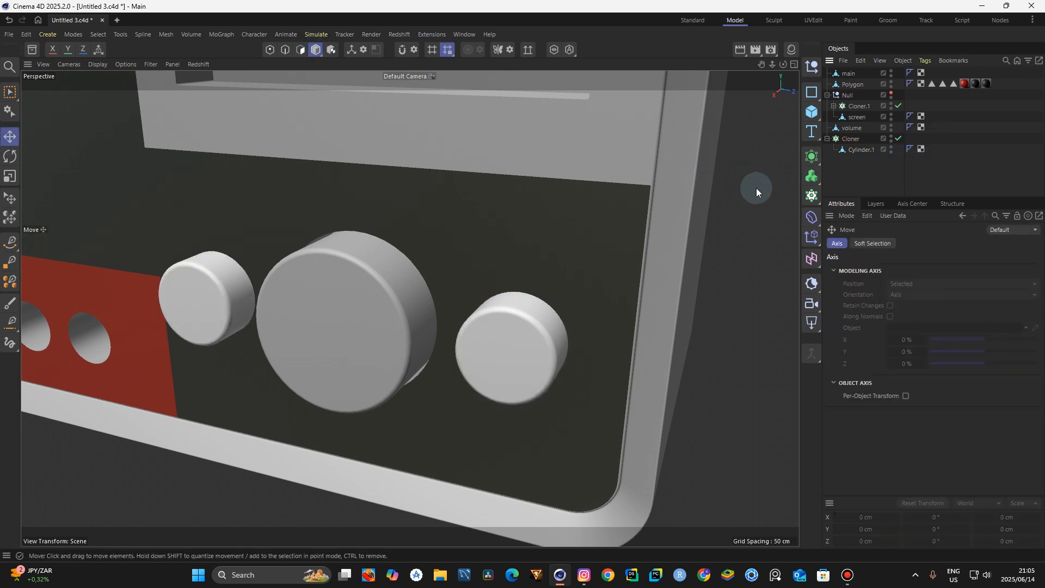
# Uniformly scale up the volume knob very slightly so it fills its hole, and clear the selection
pyautogui.moveTo(772, 64); pyautogui.dragTo(1039, 107)
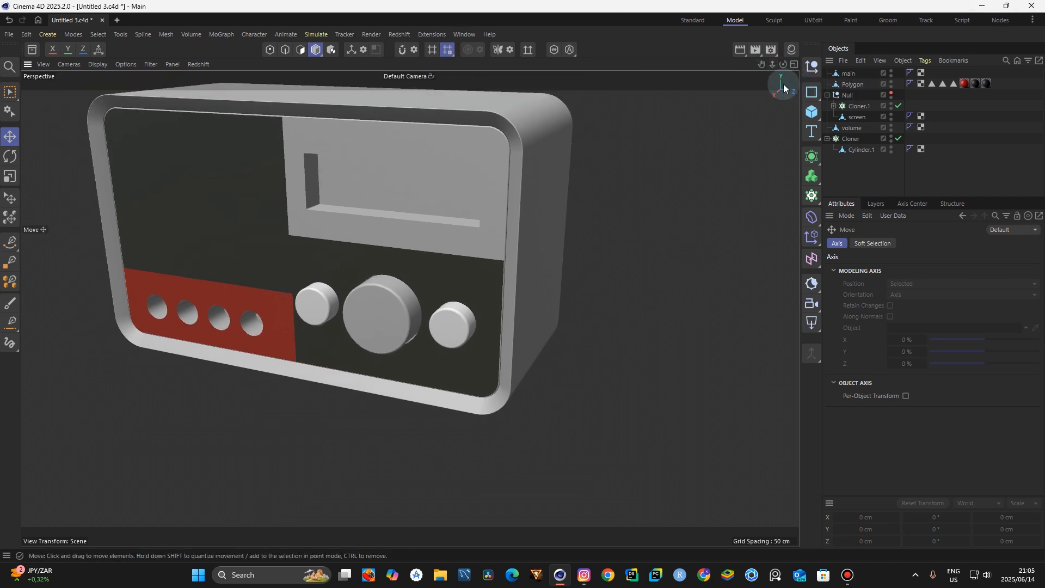
pyautogui.moveTo(783, 64)
pyautogui.mouseDown()
pyautogui.moveTo(852, 58)
pyautogui.moveTo(904, 90)
pyautogui.moveTo(784, 69)
pyautogui.mouseUp()
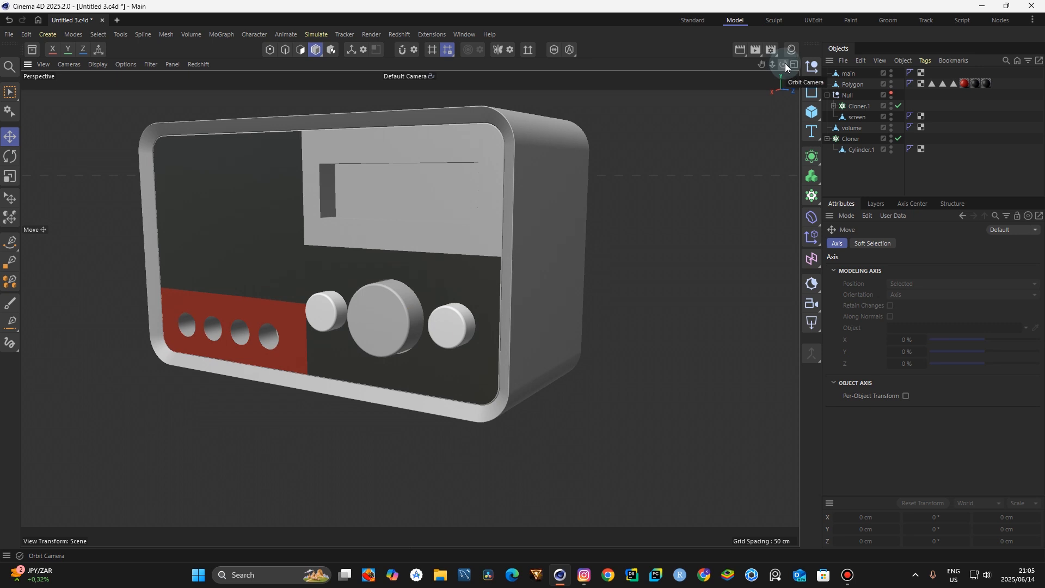
pyautogui.scroll(2, 377, 325)
pyautogui.click(381, 321)
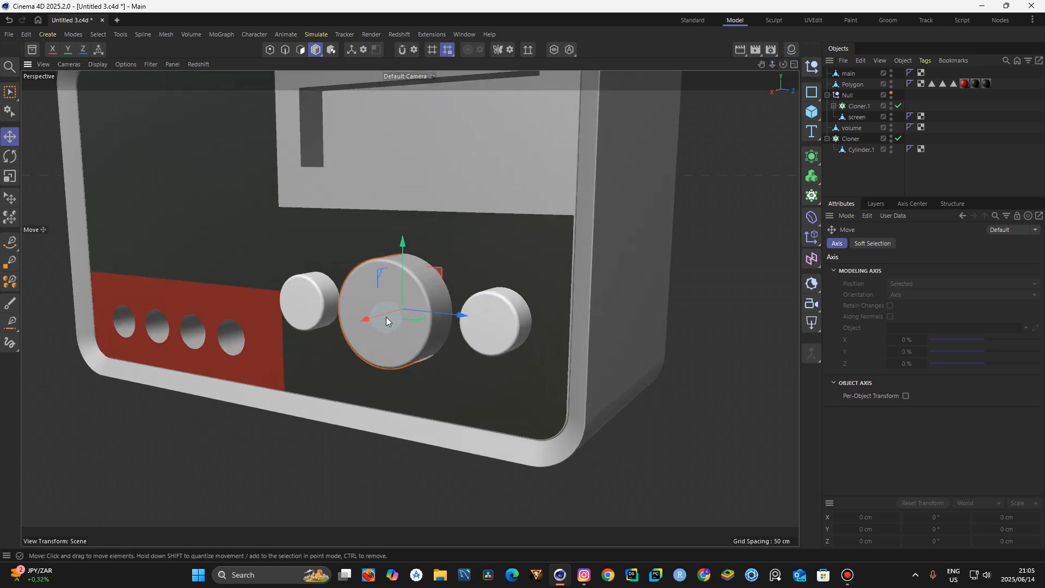
pyautogui.press('t')
pyautogui.scroll(5, 420, 299)
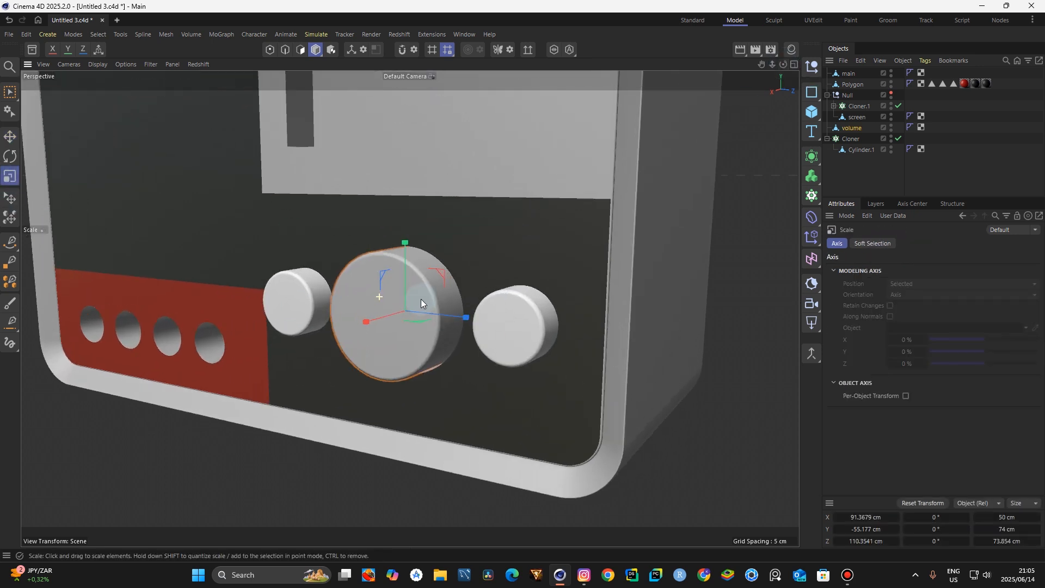
pyautogui.moveTo(481, 277); pyautogui.dragTo(485, 277)
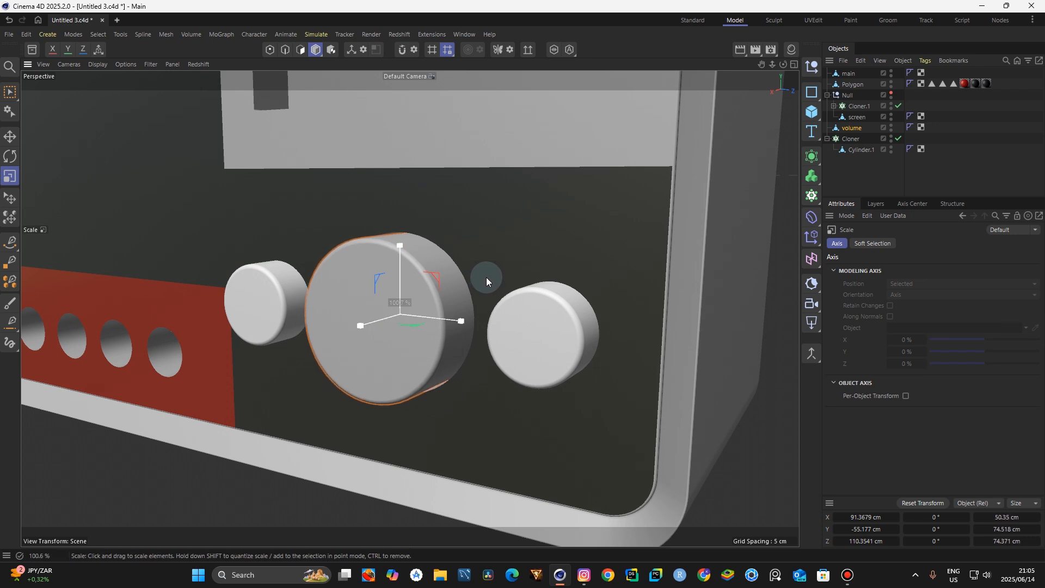
pyautogui.moveTo(486, 278); pyautogui.dragTo(490, 279)
pyautogui.click(763, 466)
# Move the cloner of the four red-panel knobs out of the hidden null to the top level and expand it
pyautogui.moveTo(771, 67)
pyautogui.mouseDown()
pyautogui.moveTo(753, 66)
pyautogui.moveTo(795, 64)
pyautogui.moveTo(781, 67)
pyautogui.moveTo(790, 76)
pyautogui.mouseUp()
pyautogui.moveTo(859, 107); pyautogui.dragTo(852, 153)
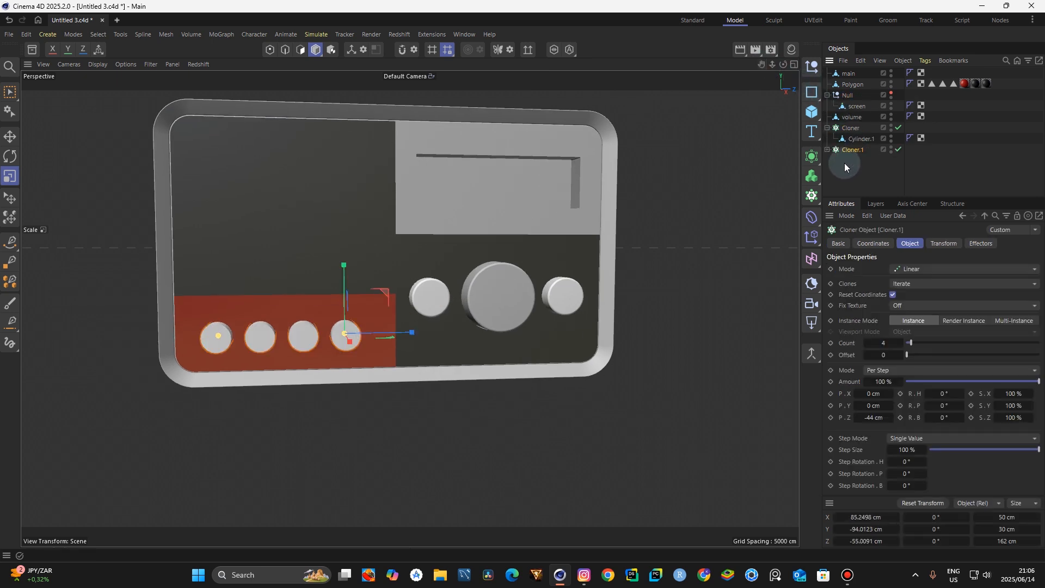
pyautogui.click(827, 149)
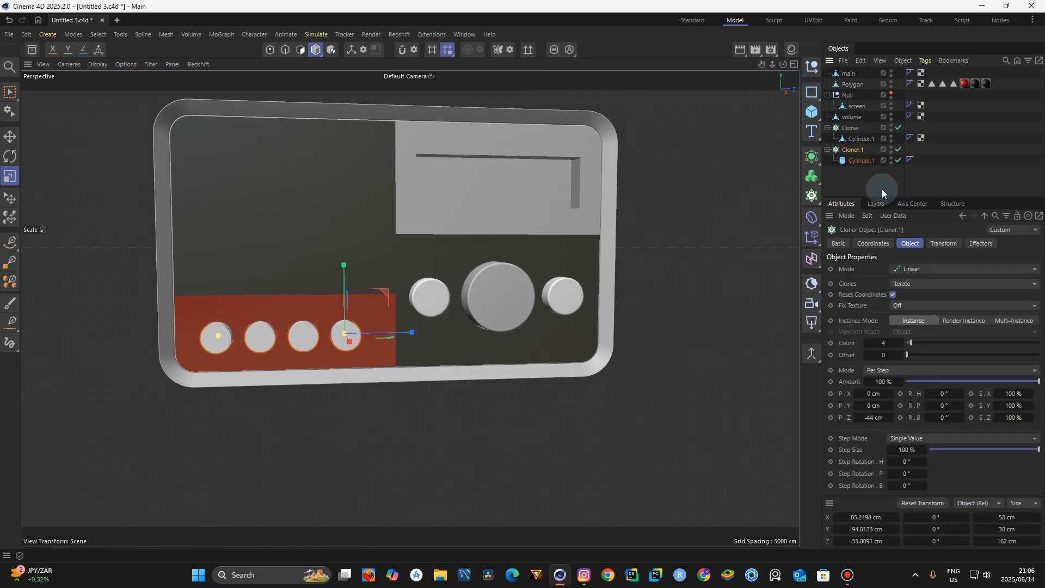
pyautogui.moveTo(879, 198); pyautogui.dragTo(871, 257)
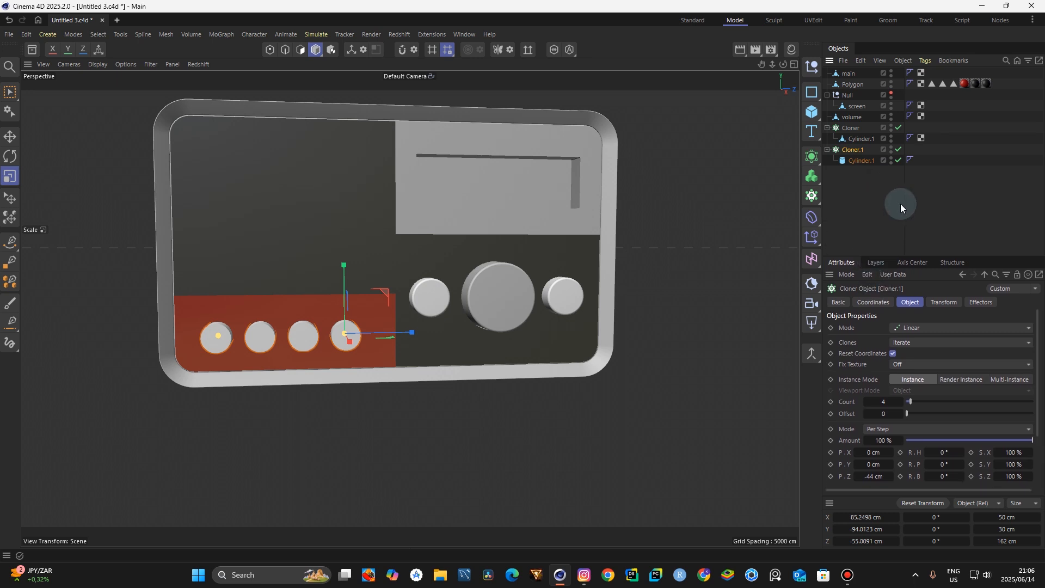
# Disable the four-knob cloner and make the cylinder inside it editable
pyautogui.click(855, 161)
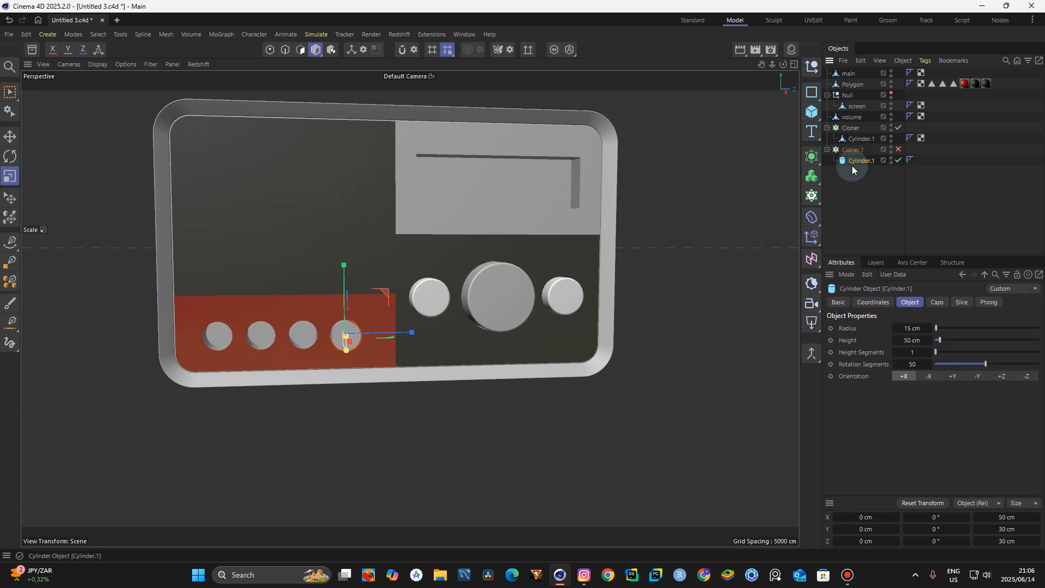
pyautogui.scroll(1, 338, 339)
pyautogui.scroll(5, 338, 339)
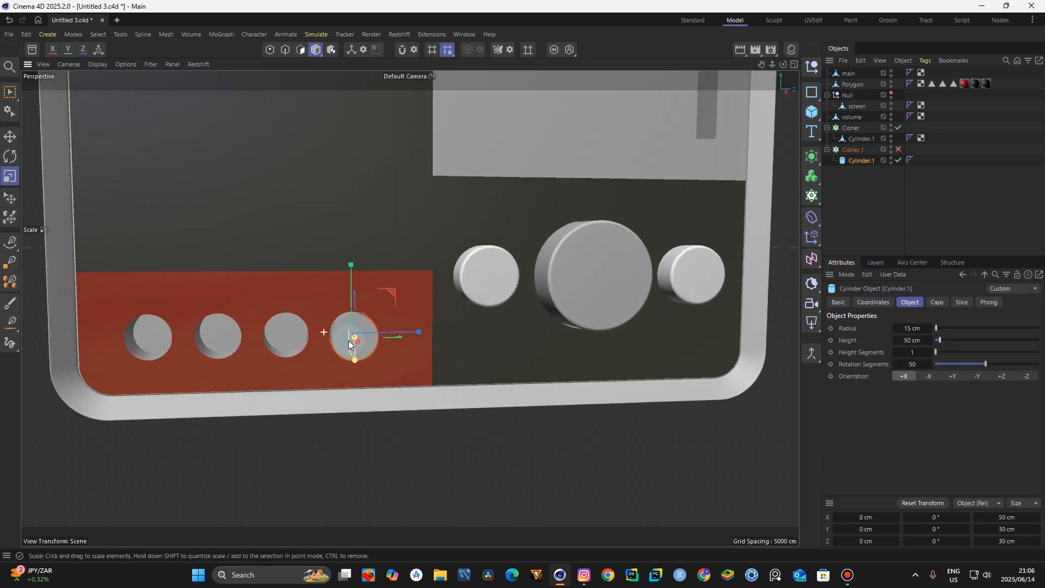
pyautogui.press('c')
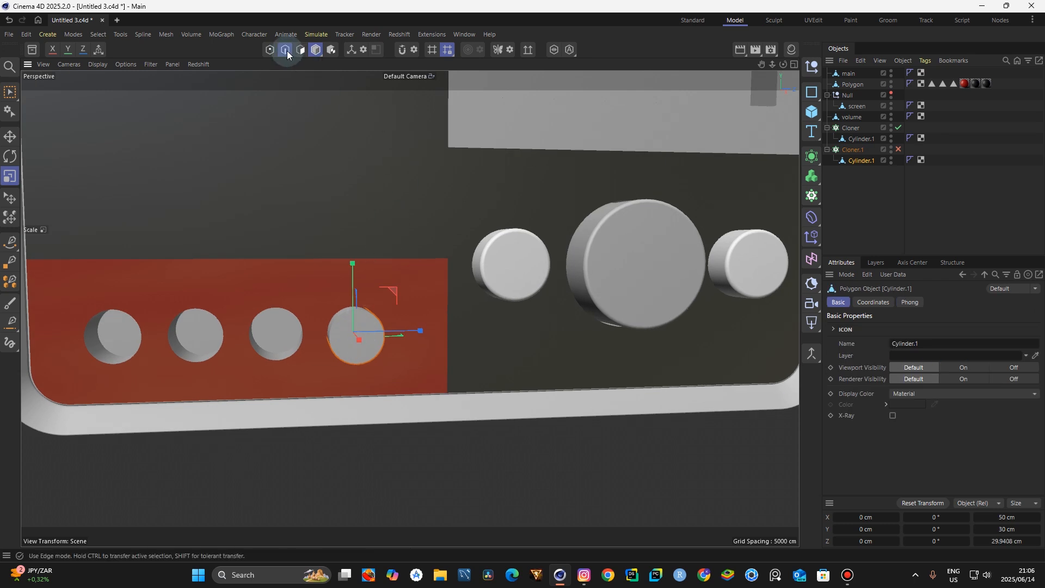
# Switch to edge mode and loop-select the front rim edge of the red-panel knob cylinder
pyautogui.click(285, 50)
pyautogui.press('u')
pyautogui.press('l')
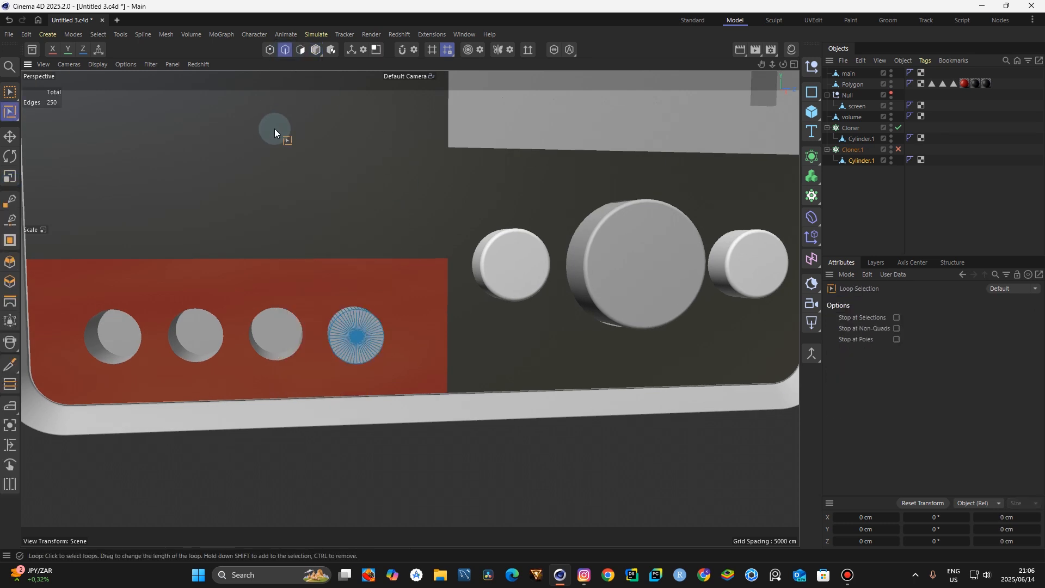
pyautogui.scroll(5, 355, 310)
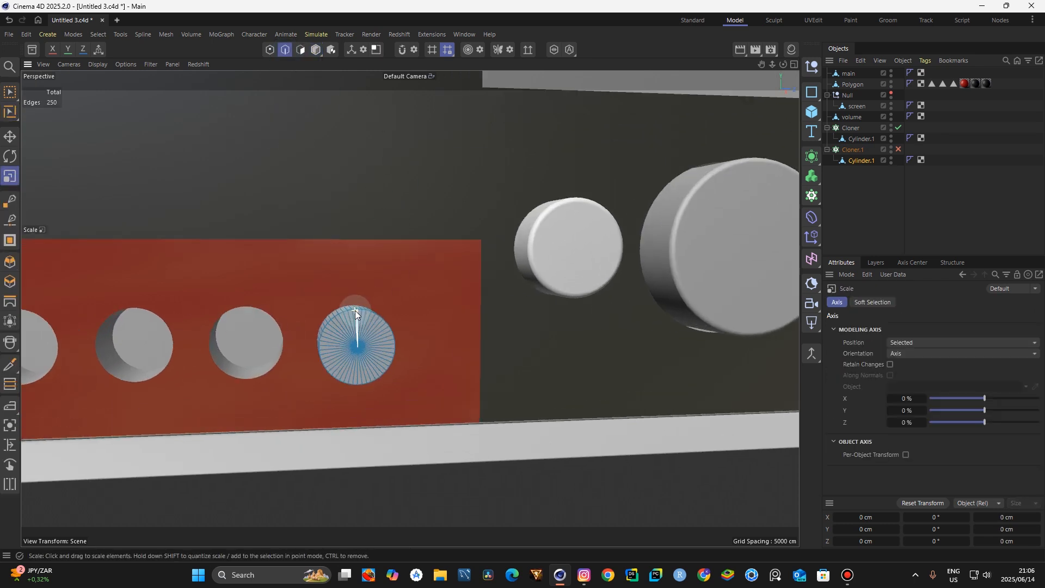
pyautogui.press('u')
pyautogui.press('l')
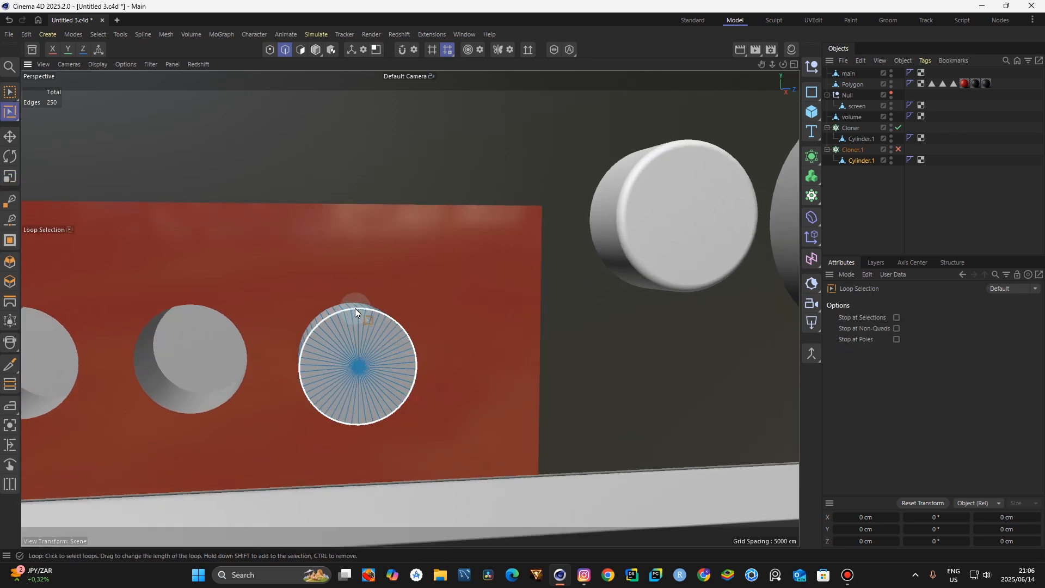
pyautogui.click(338, 313)
# Bevel the red-panel knob's front rim with a 2.3 cm offset and 20 subdivisions
pyautogui.click(8, 264)
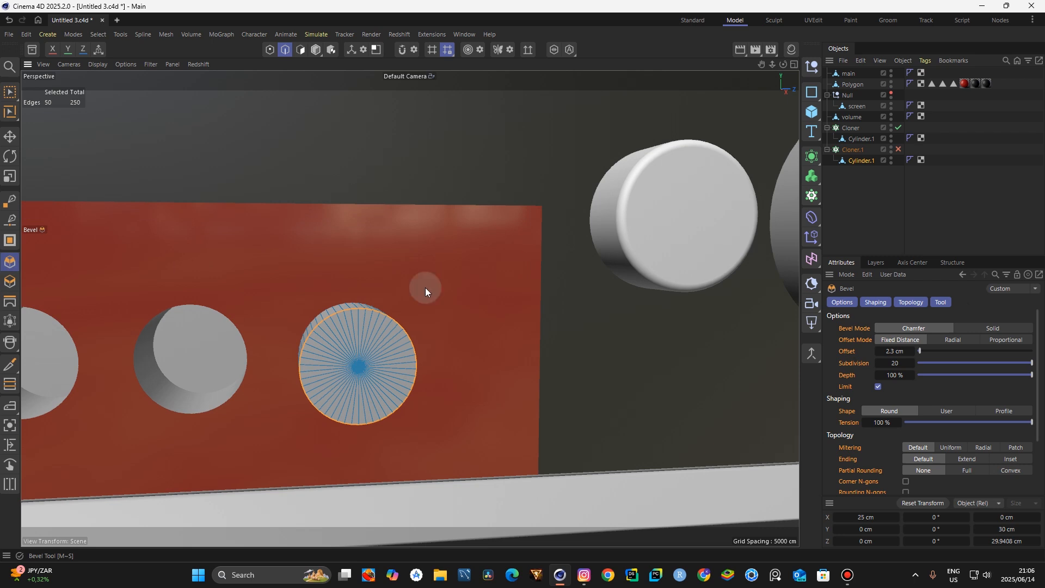
pyautogui.moveTo(932, 255); pyautogui.dragTo(927, 205)
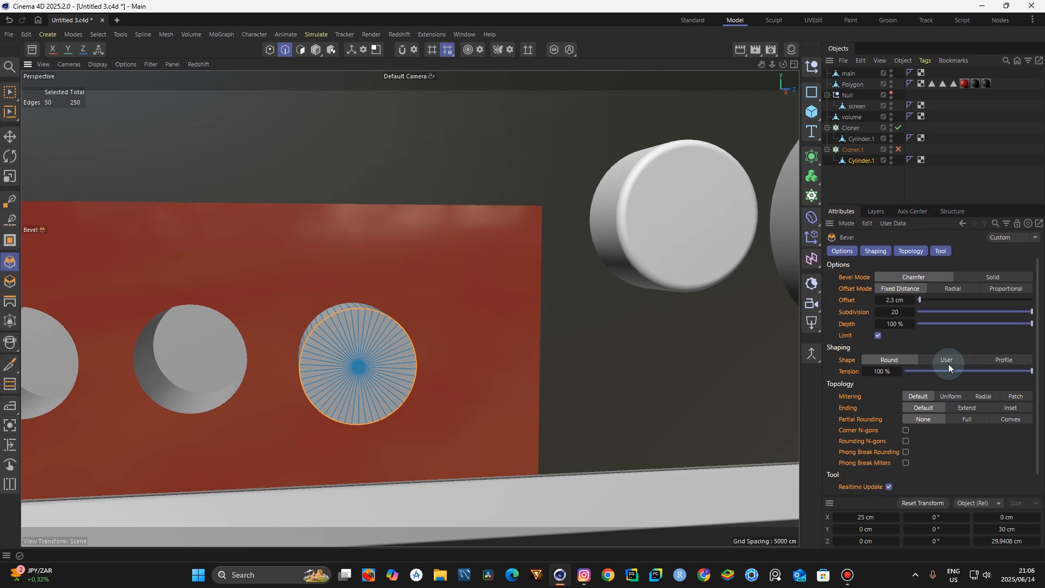
pyautogui.scroll(-2, 1036, 299)
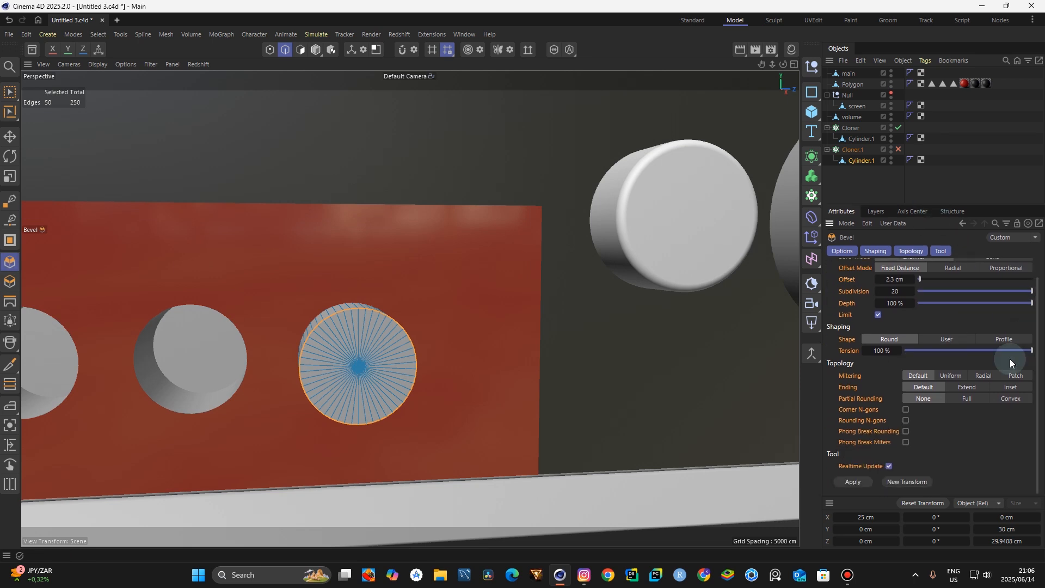
pyautogui.click(852, 482)
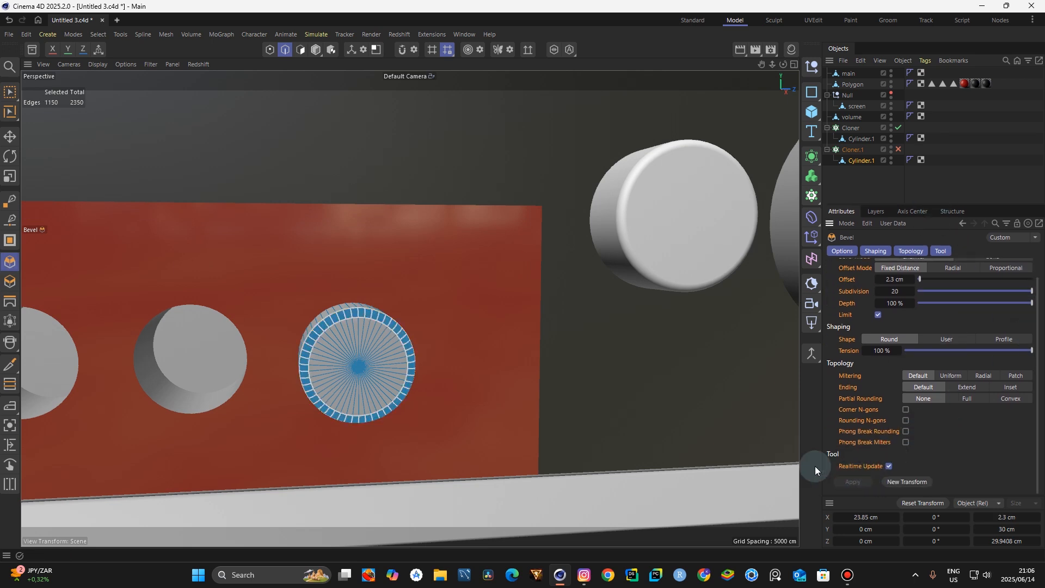
# Re-enable the cloner of the four red-panel knobs, return to Model mode and deselect everything
pyautogui.click(584, 577)
pyautogui.click(584, 578)
pyautogui.click(898, 150)
pyautogui.click(315, 50)
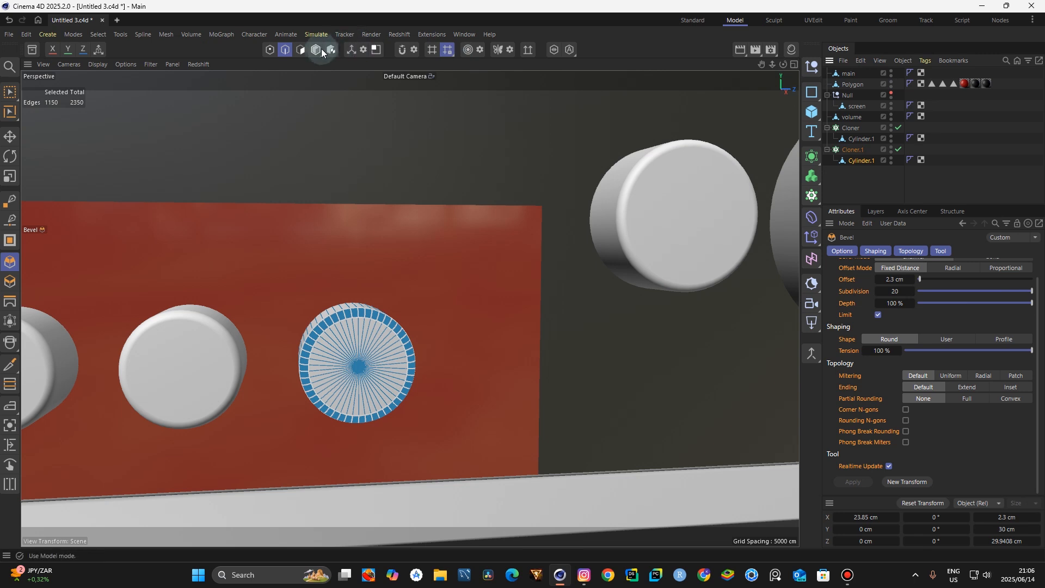
pyautogui.click(866, 177)
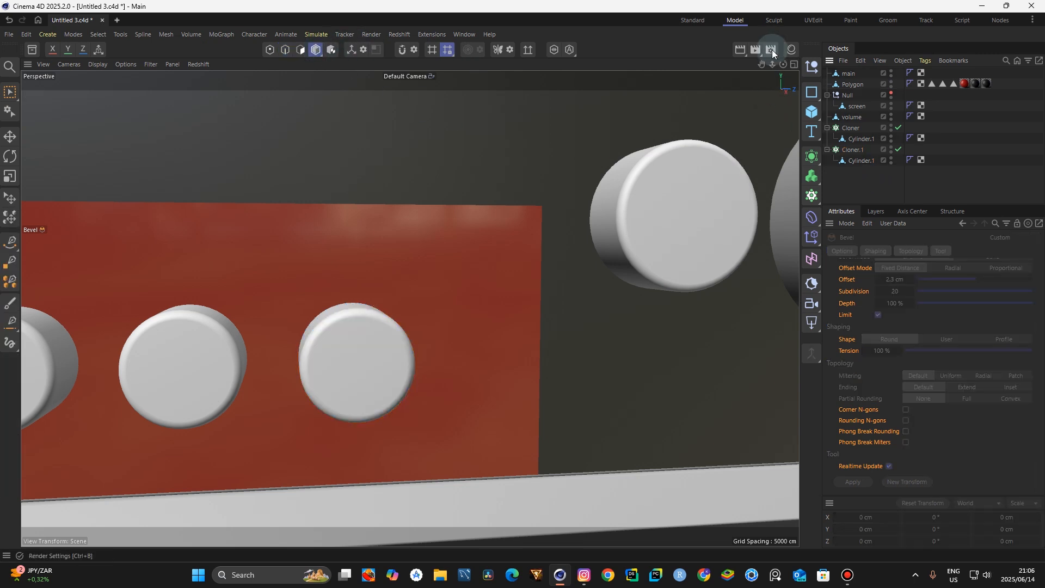
# Undo the bevel on the small red-panel buttons, duplicate their Cloner.1 object and hide the original from the viewport
pyautogui.moveTo(773, 64); pyautogui.dragTo(656, 114)
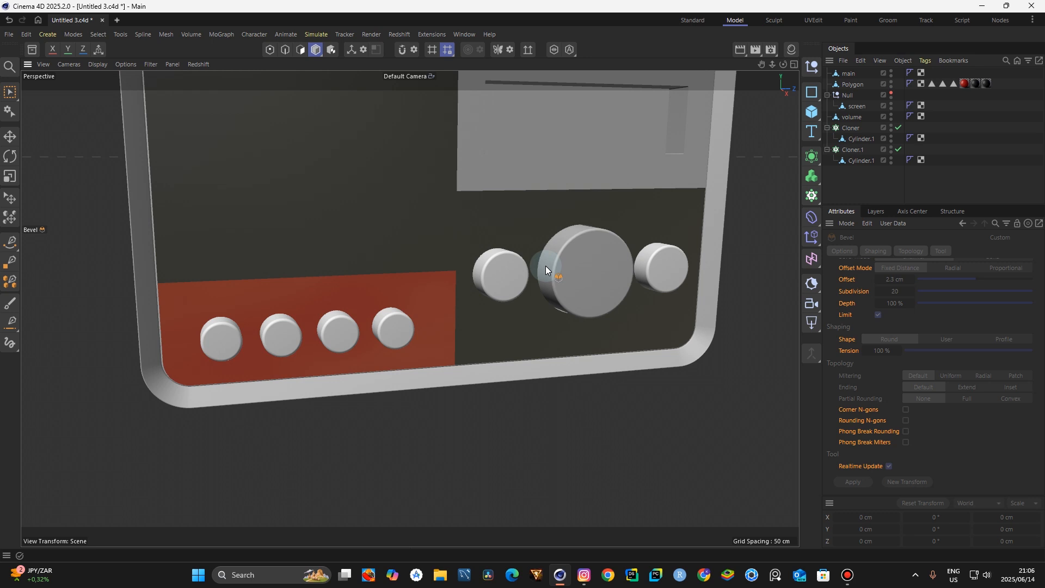
pyautogui.hotkey('ctrl', 'z')
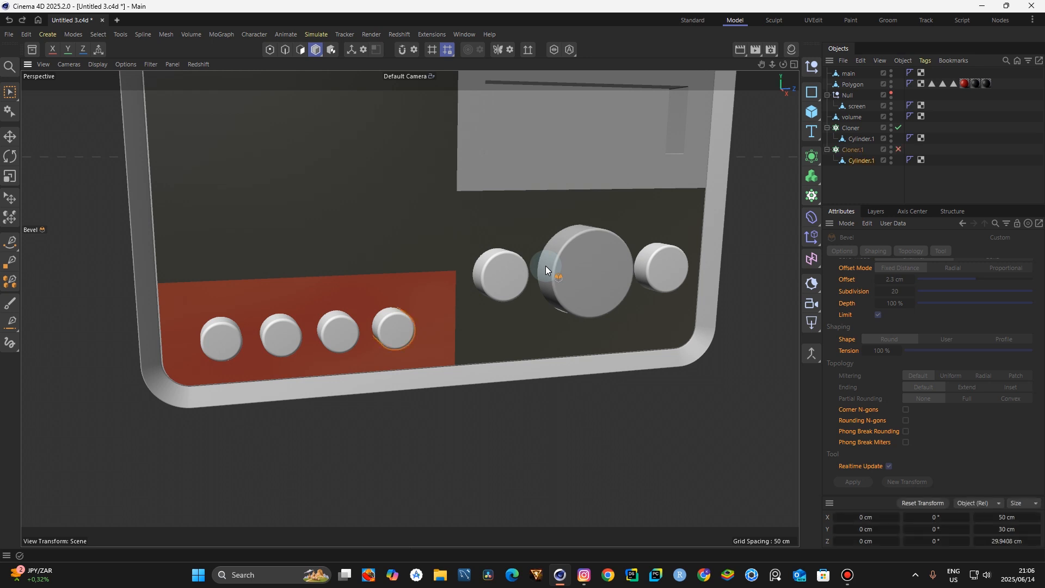
pyautogui.hotkey('ctrl', 'z')
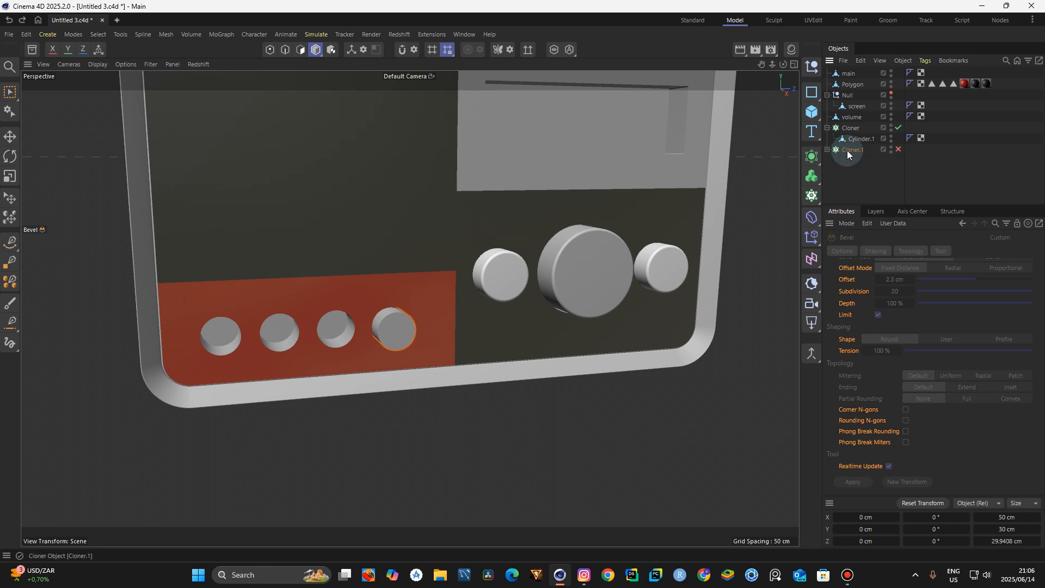
pyautogui.keyDown('ctrl'); pyautogui.moveTo(846, 150); pyautogui.dragTo(845, 159); pyautogui.keyUp('ctrl')
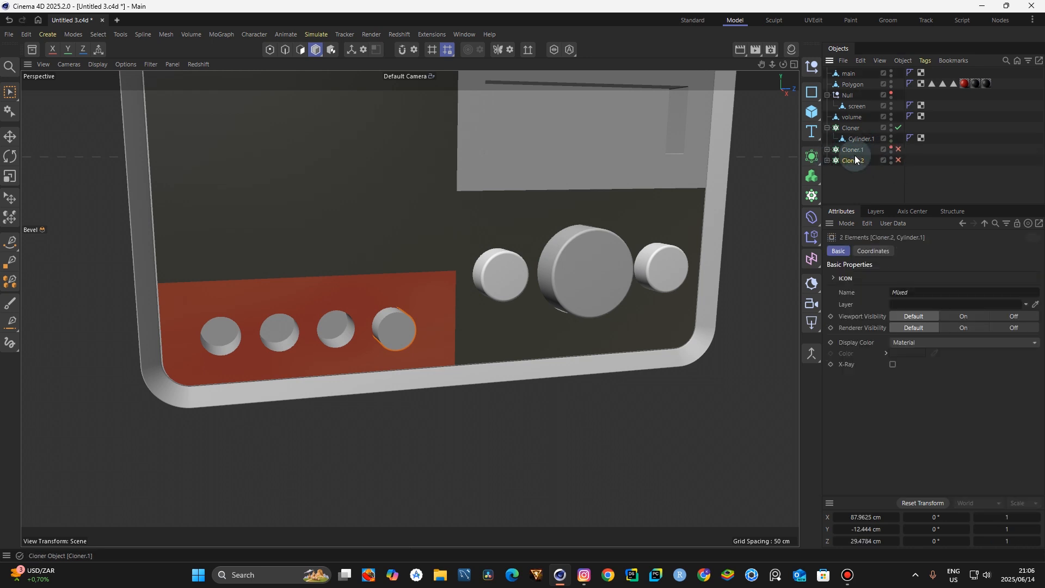
# Bevel the front edge loop of the cylinder in Cloner.2 with a 2.3 cm offset and 20 subdivisions
pyautogui.click(827, 161)
pyautogui.click(860, 171)
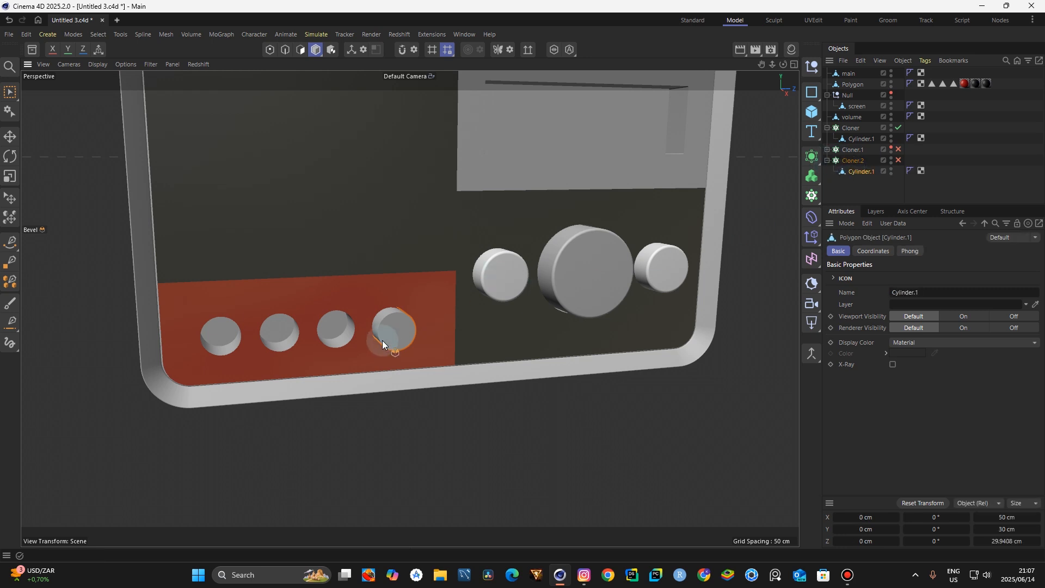
pyautogui.scroll(5, 395, 328)
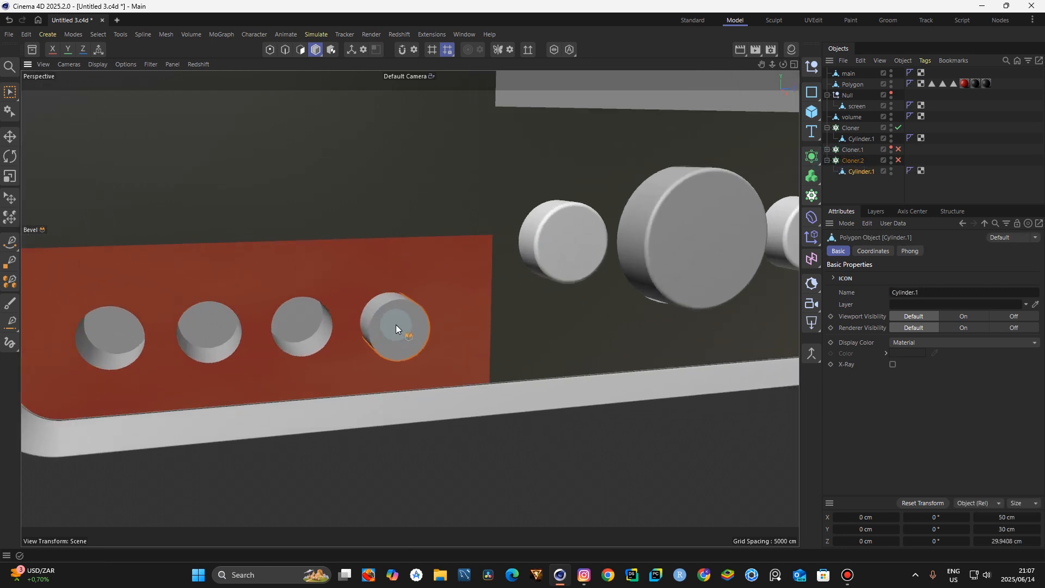
pyautogui.click(301, 49)
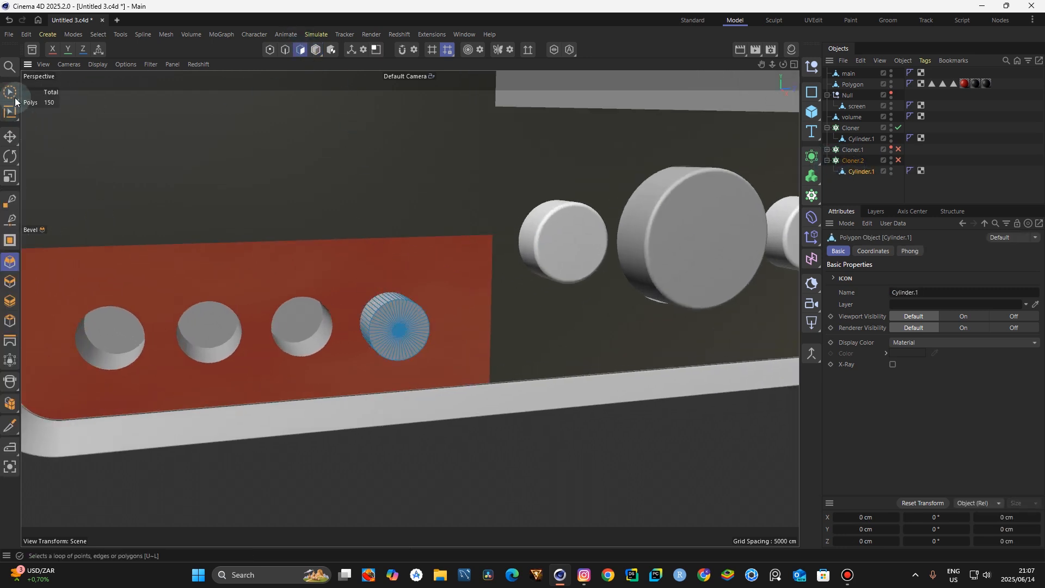
pyautogui.press('u')
pyautogui.press('l')
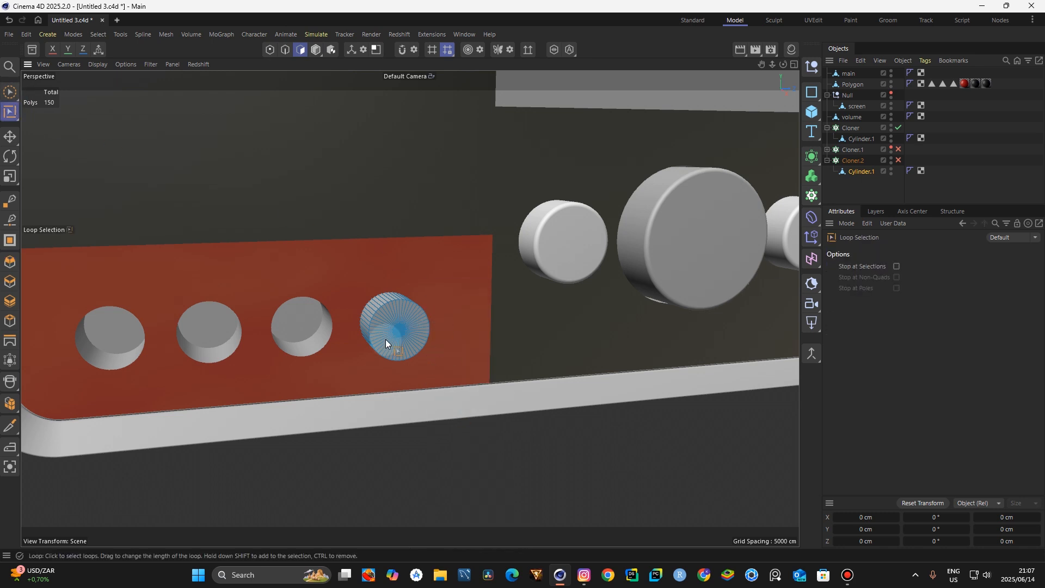
pyautogui.scroll(3, 385, 339)
pyautogui.click(285, 49)
pyautogui.click(384, 269)
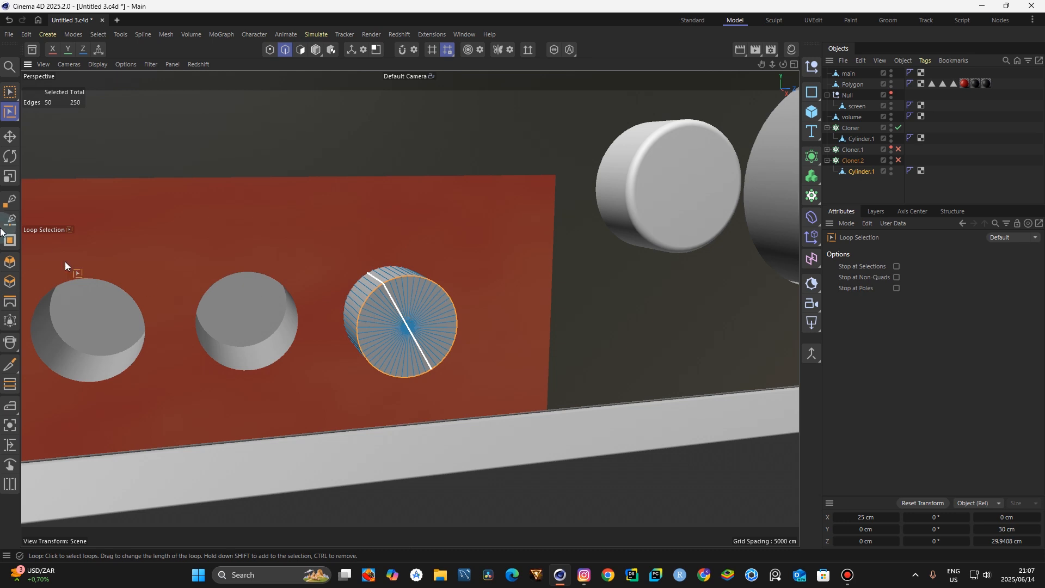
pyautogui.click(10, 261)
pyautogui.scroll(-3, 896, 471)
pyautogui.click(852, 481)
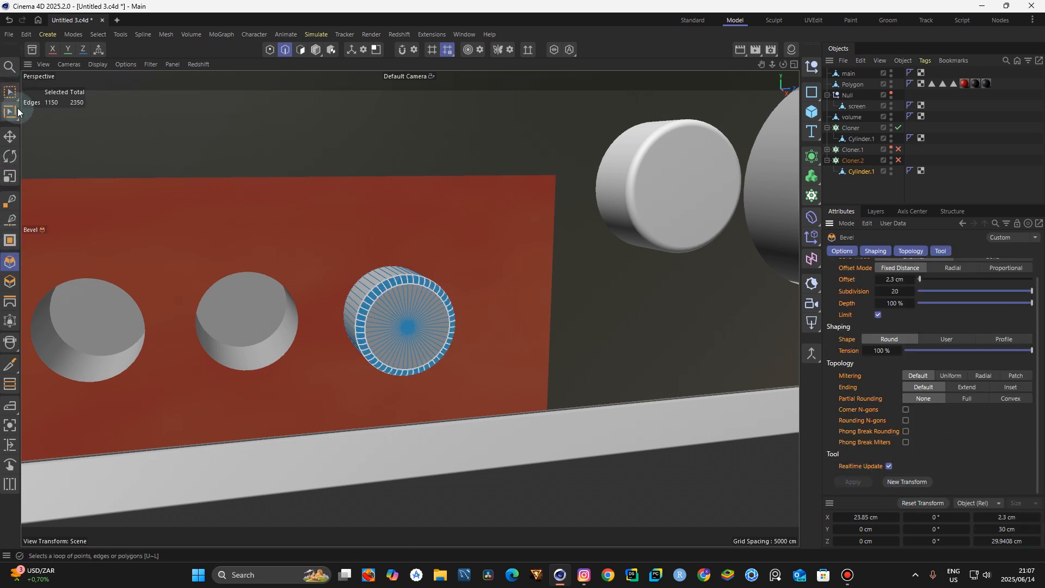
# Inset the cylinder's front cap polygons by about 1.4 cm and push them slightly inward to form a recess
pyautogui.click(301, 50)
pyautogui.click(7, 91)
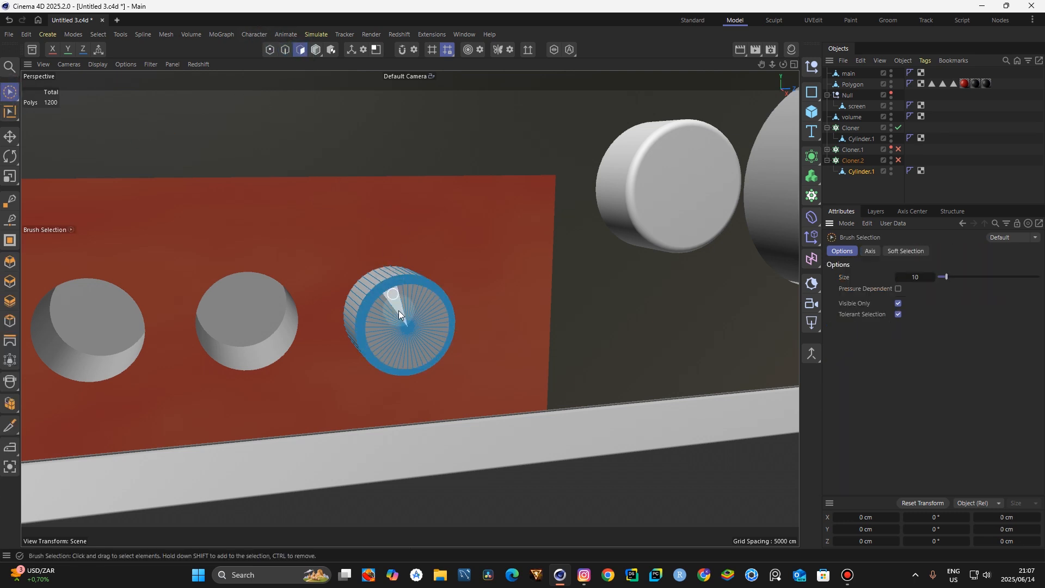
pyautogui.moveTo(401, 312)
pyautogui.mouseDown()
pyautogui.moveTo(397, 331)
pyautogui.moveTo(409, 317)
pyautogui.mouseUp()
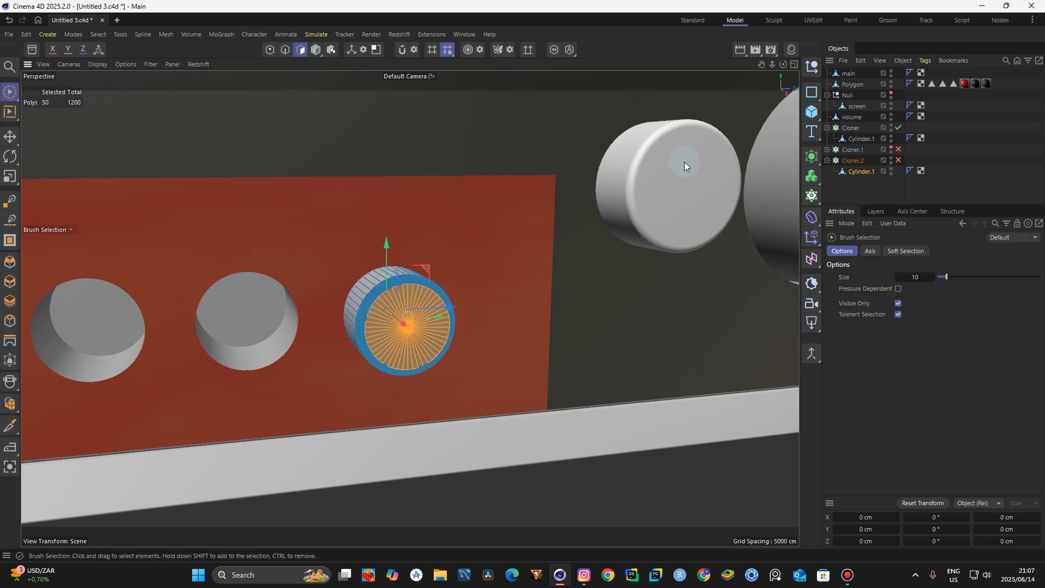
pyautogui.press('i')
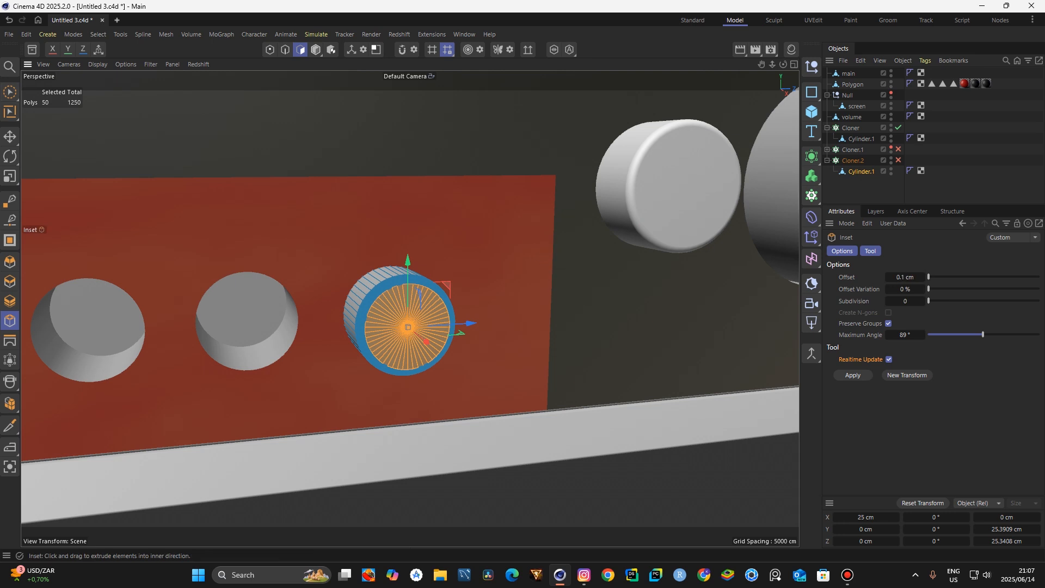
pyautogui.keyDown('alt'); pyautogui.moveTo(525, 201); pyautogui.dragTo(530, 253); pyautogui.keyUp('alt')
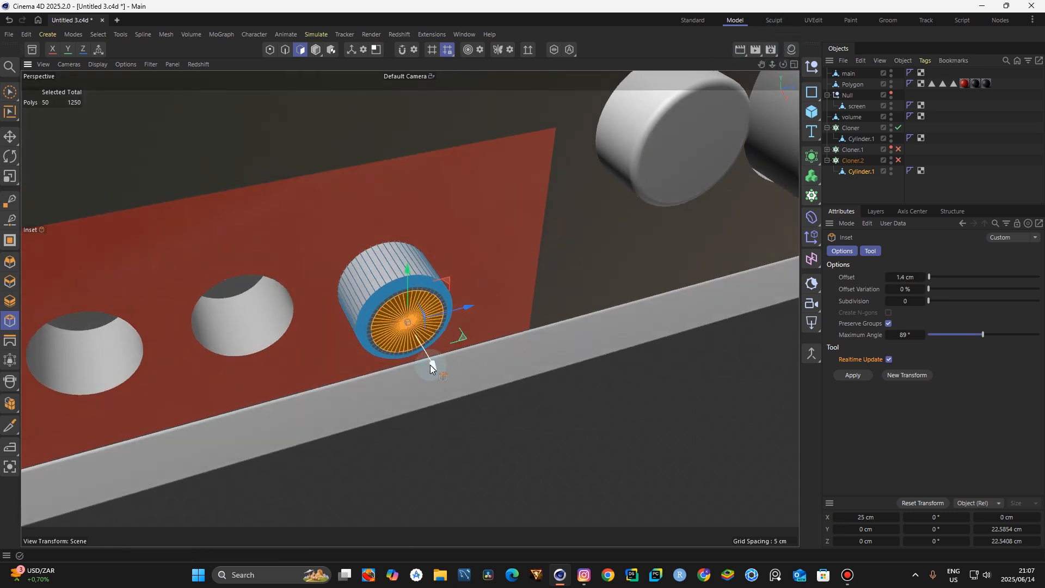
pyautogui.moveTo(432, 363); pyautogui.dragTo(432, 363)
pyautogui.click(315, 50)
pyautogui.click(10, 137)
pyautogui.click(891, 200)
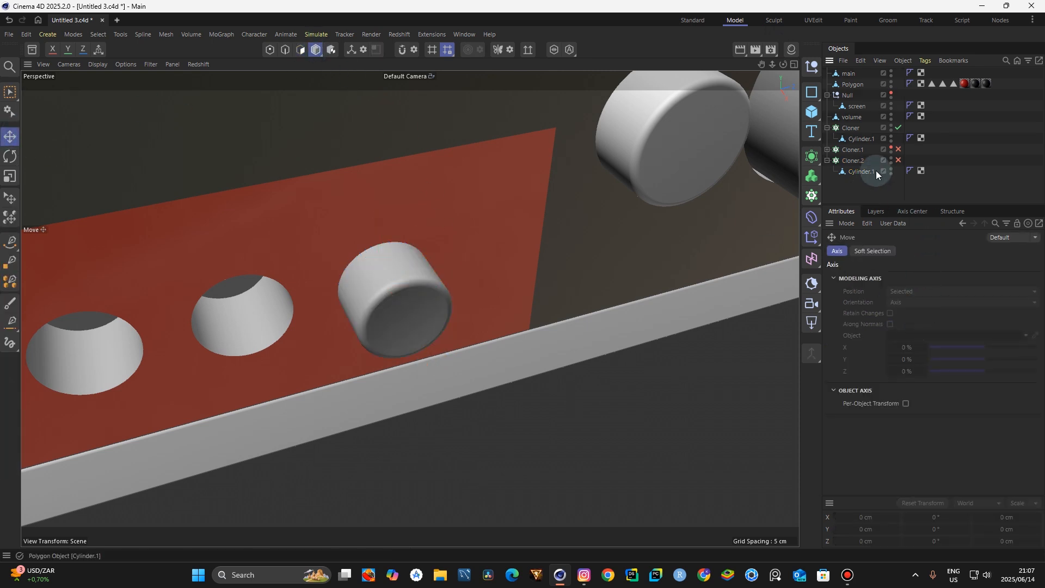
# Enable Cloner.2 and push its four buttons about 17 cm back along X into the red panel
pyautogui.click(826, 161)
pyautogui.click(844, 161)
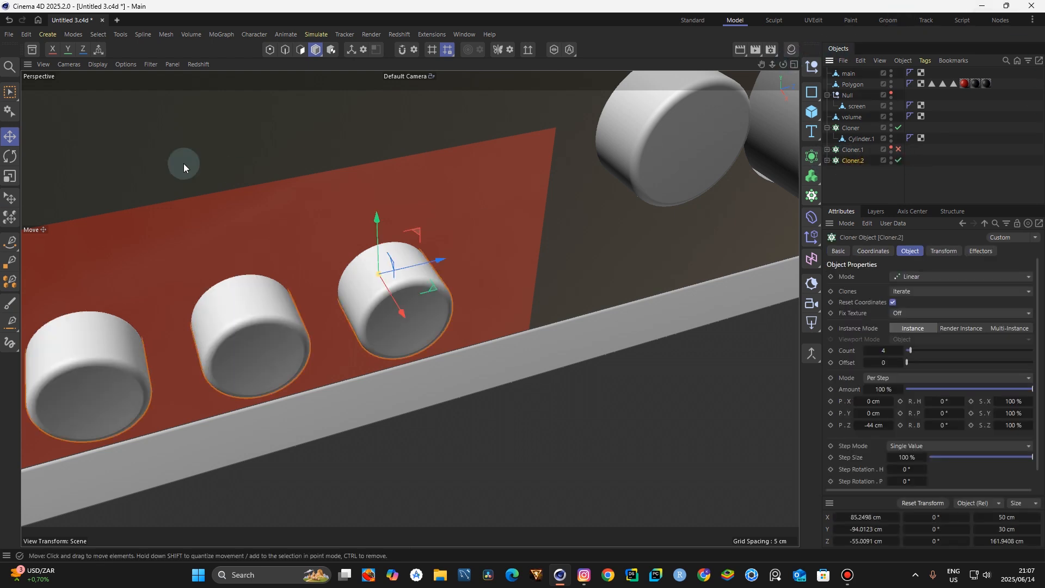
pyautogui.moveTo(404, 314); pyautogui.dragTo(395, 282)
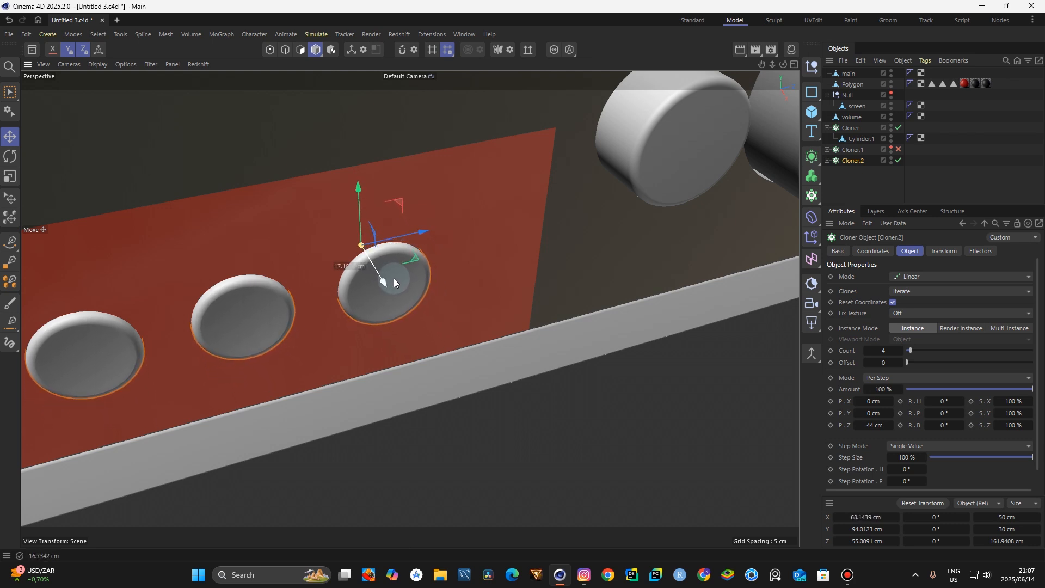
pyautogui.click(723, 173)
# Save the radio project as a new incremental version
pyautogui.moveTo(773, 65); pyautogui.dragTo(410, 308)
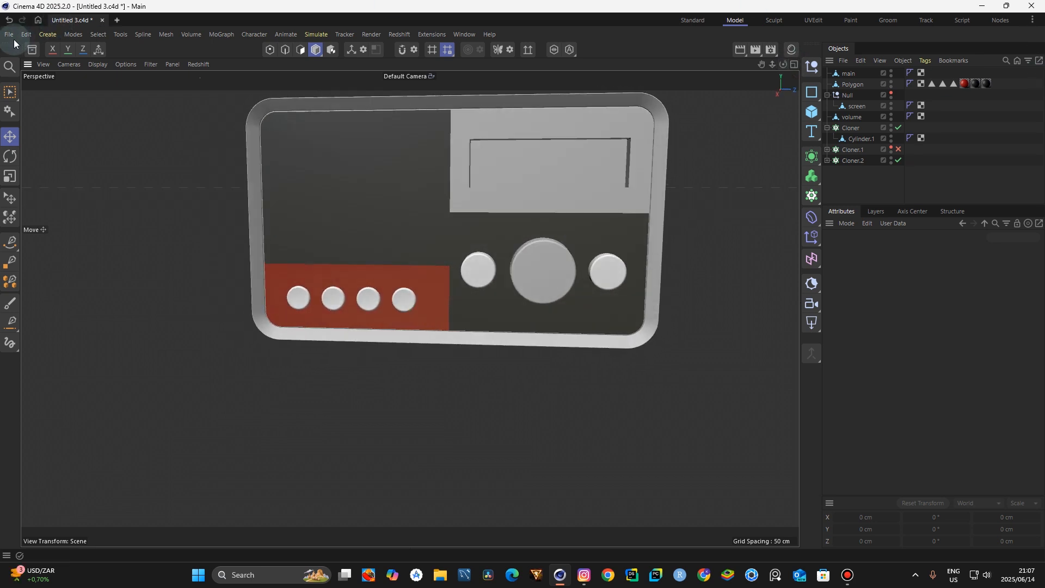
pyautogui.click(9, 33)
pyautogui.click(112, 196)
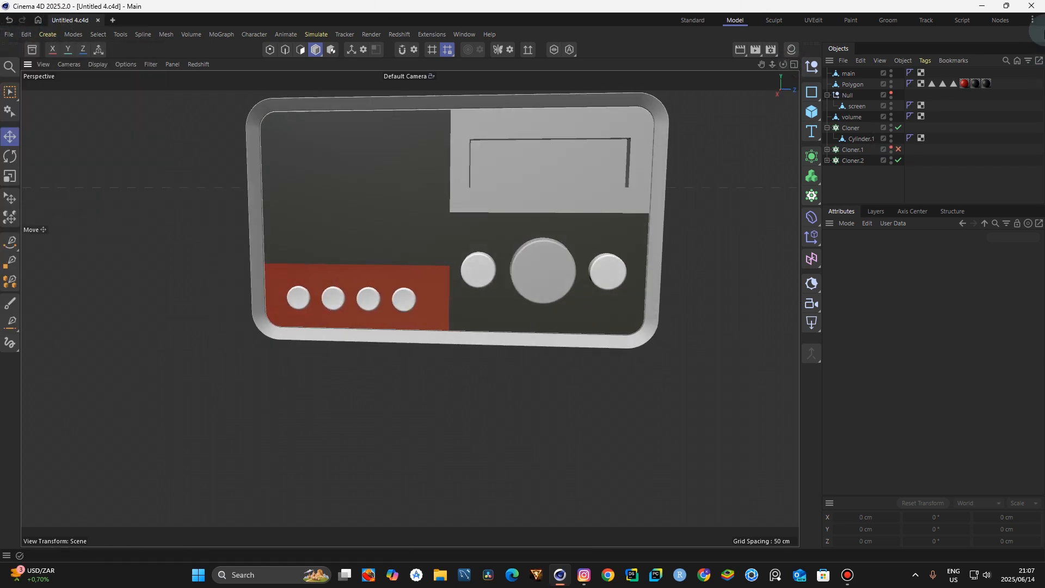
# Move the screen object out of the hidden Null to the root level of the object hierarchy
pyautogui.click(855, 107)
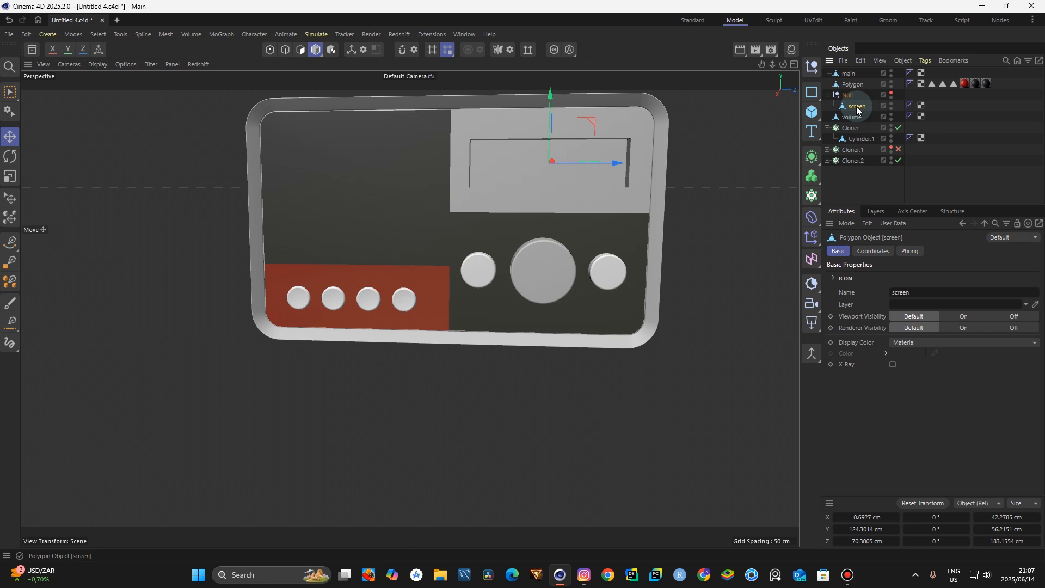
pyautogui.moveTo(846, 190); pyautogui.dragTo(843, 187)
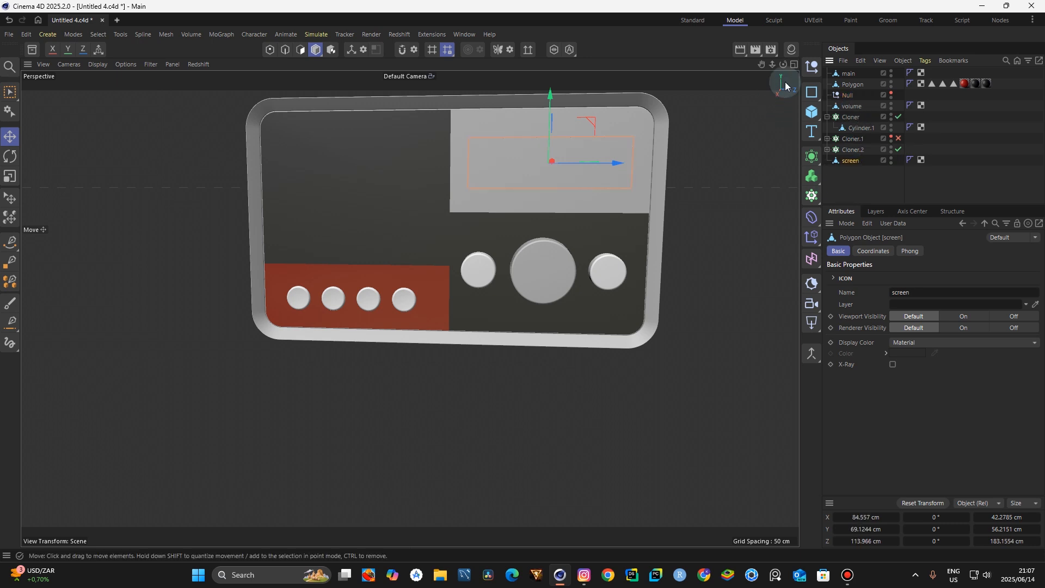
pyautogui.moveTo(783, 64)
pyautogui.mouseDown()
pyautogui.moveTo(410, 308)
pyautogui.moveTo(370, 313)
pyautogui.moveTo(776, 70)
pyautogui.mouseUp()
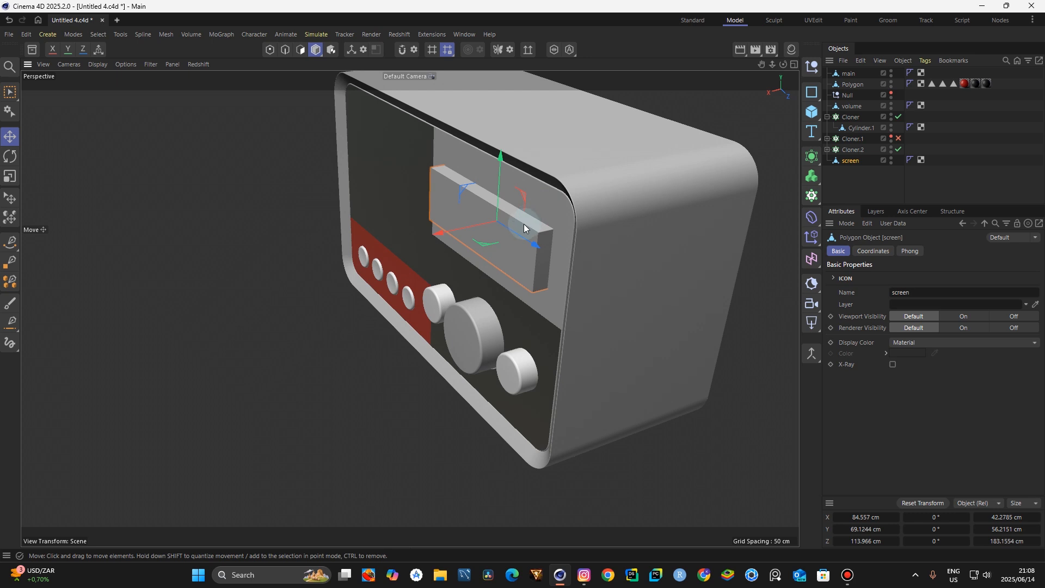
# Bevel the front edge loop of the screen block with a 0.4 cm offset and 20 subdivisions
pyautogui.click(286, 49)
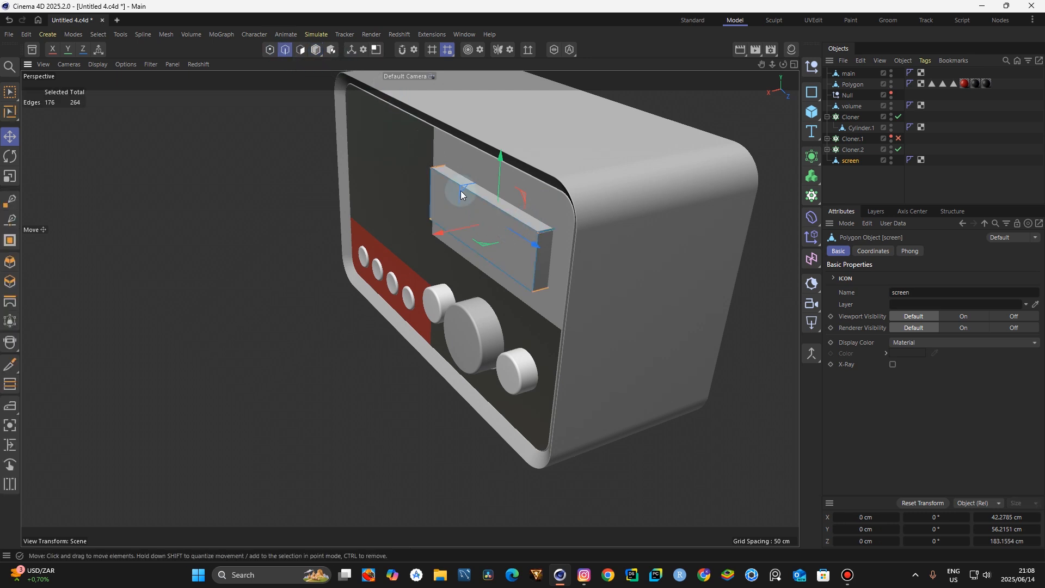
pyautogui.scroll(5, 493, 240)
pyautogui.press('u')
pyautogui.click(498, 234)
pyautogui.press('u')
pyautogui.press('l')
pyautogui.click(507, 212)
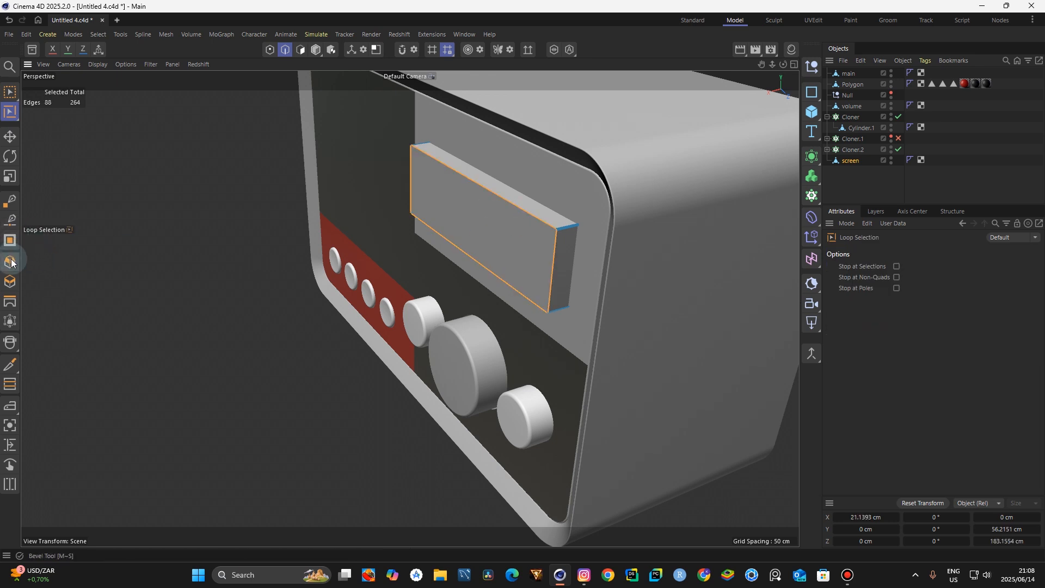
pyautogui.scroll(4, 481, 234)
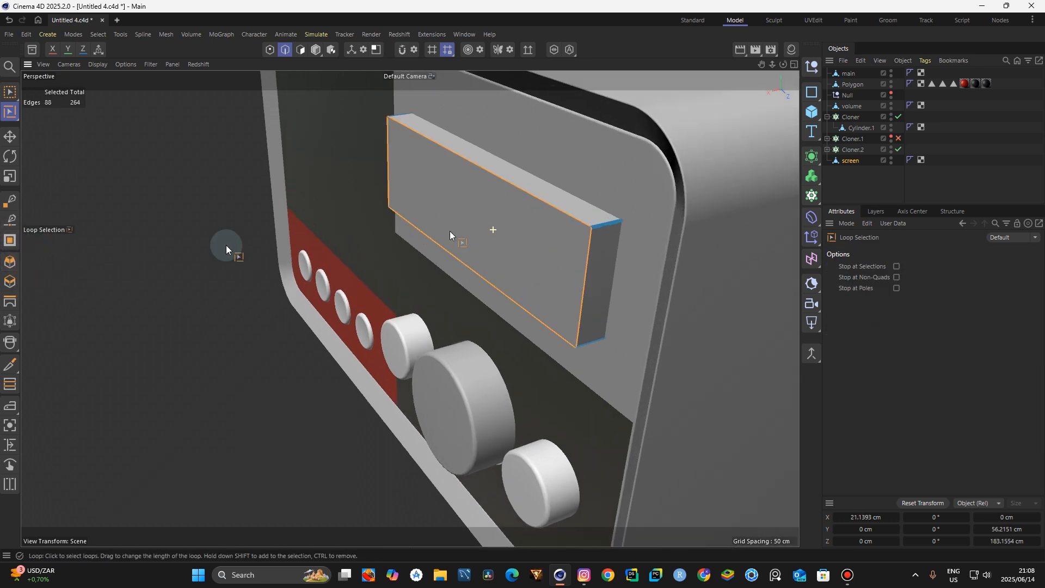
pyautogui.press('m')
pyautogui.press('s')
pyautogui.moveTo(455, 216); pyautogui.dragTo(457, 215)
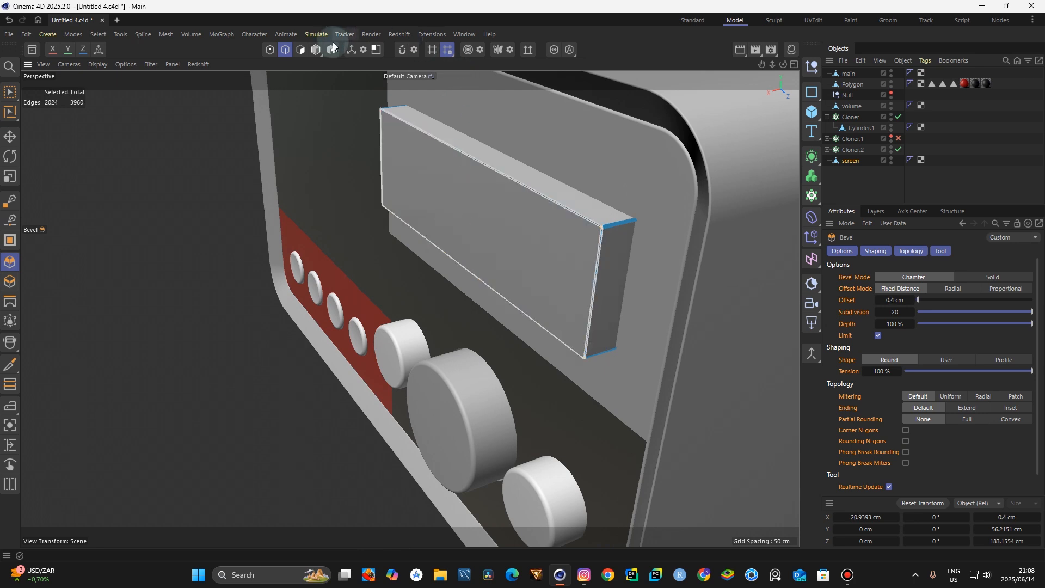
# Push the screen block about 15 cm back along X into its front panel recess and save another incremental version
pyautogui.click(315, 53)
pyautogui.click(10, 136)
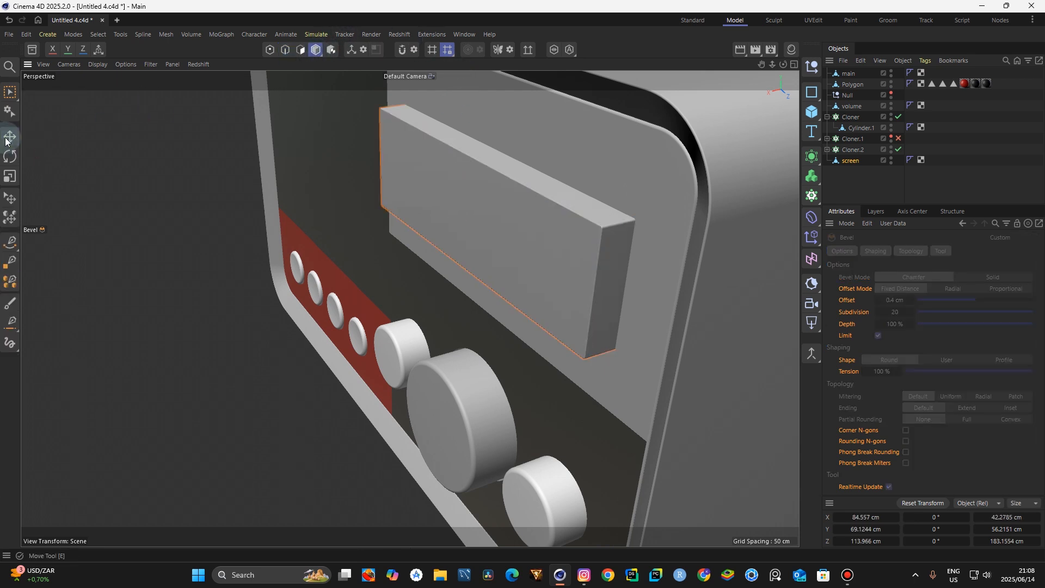
pyautogui.moveTo(447, 217); pyautogui.dragTo(474, 214)
pyautogui.click(205, 240)
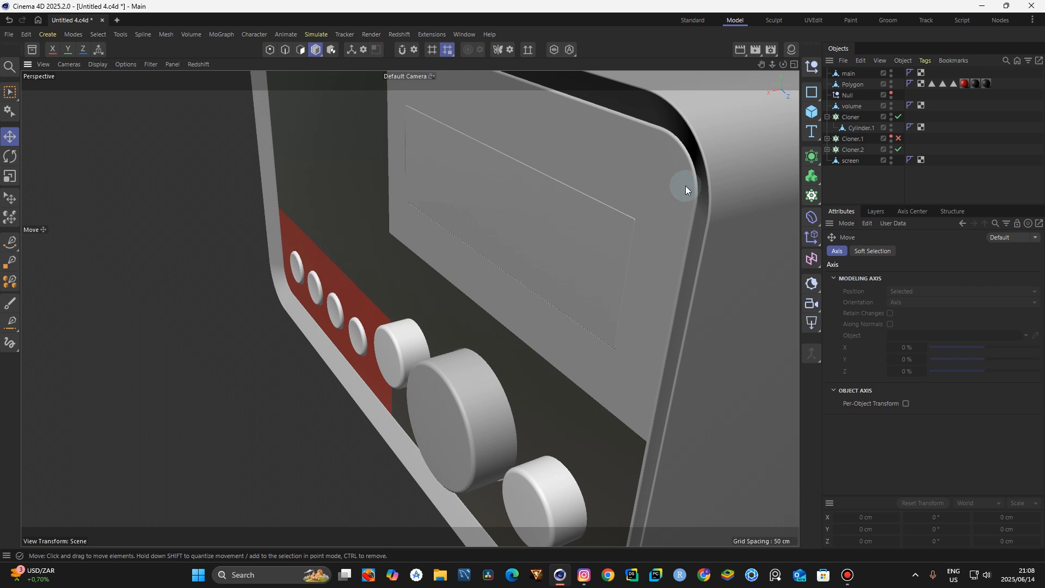
pyautogui.click(8, 34)
pyautogui.click(76, 201)
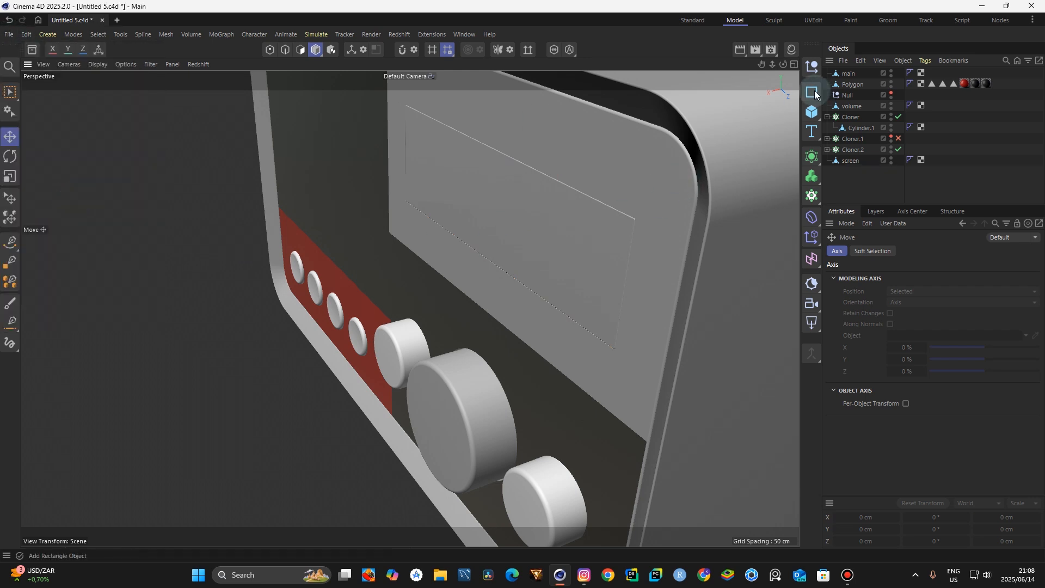
# Apply the Basic Rubber material to the radio's screen object
pyautogui.moveTo(773, 65); pyautogui.dragTo(808, 84)
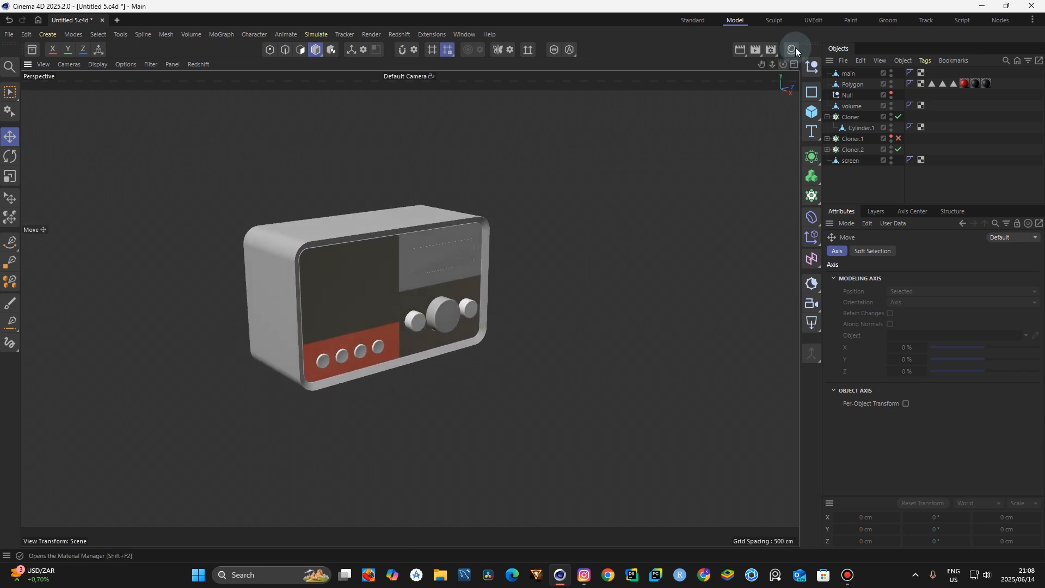
pyautogui.click(793, 51)
pyautogui.click(368, 260)
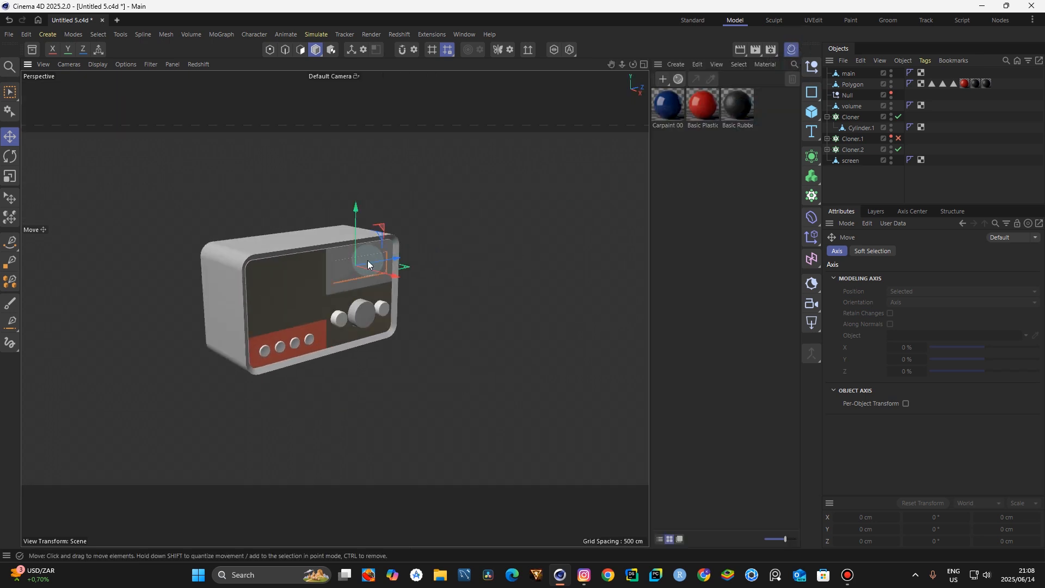
pyautogui.rightClick(739, 106)
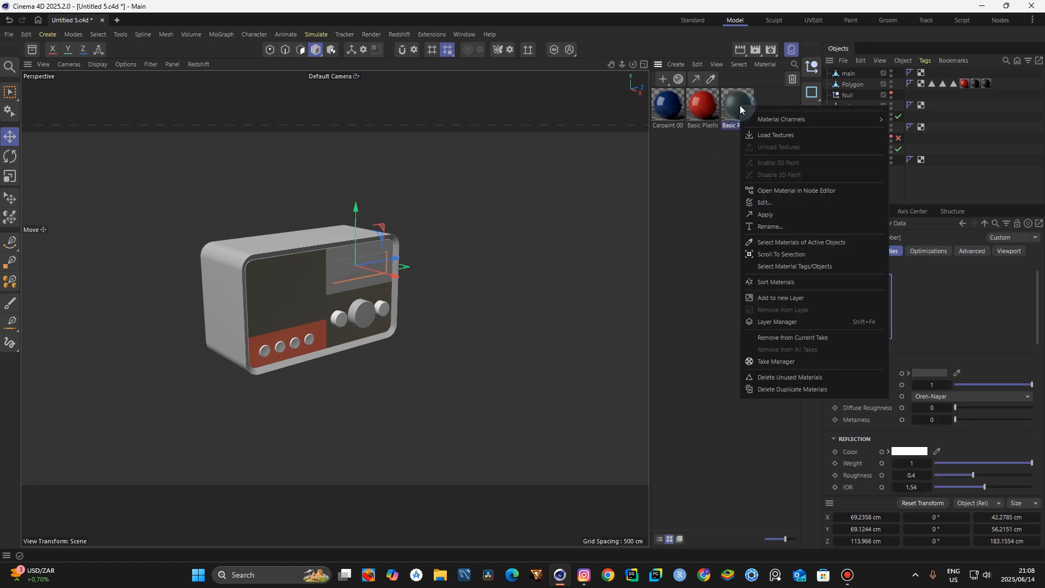
pyautogui.click(756, 214)
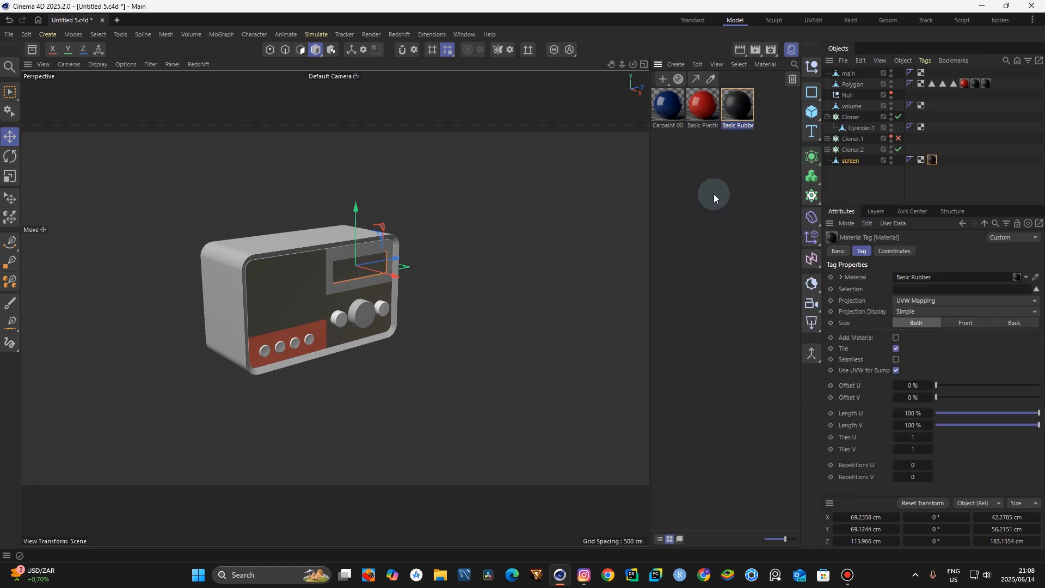
pyautogui.click(792, 50)
pyautogui.click(680, 147)
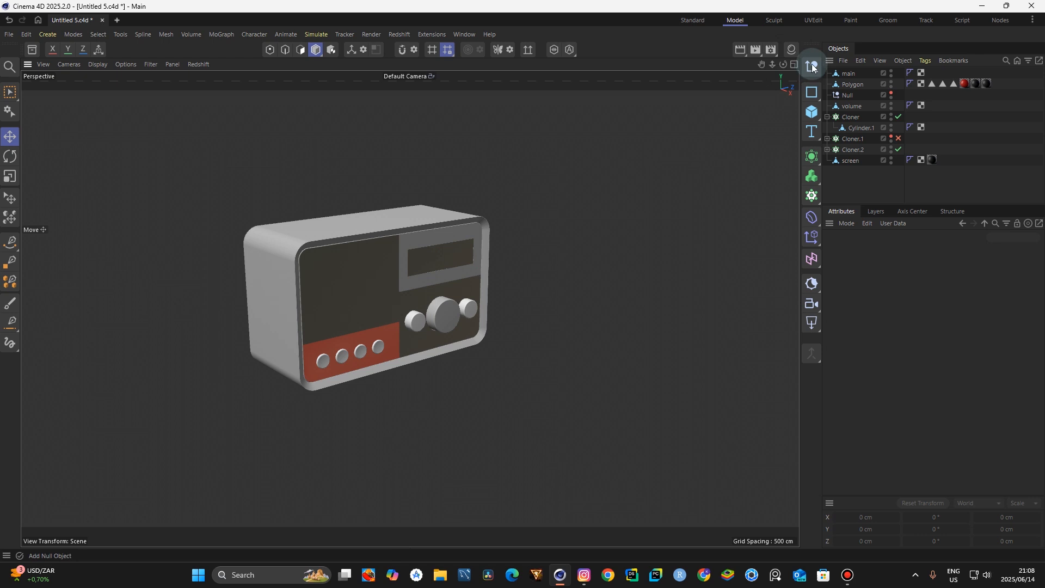
pyautogui.moveTo(782, 65); pyautogui.dragTo(729, 48)
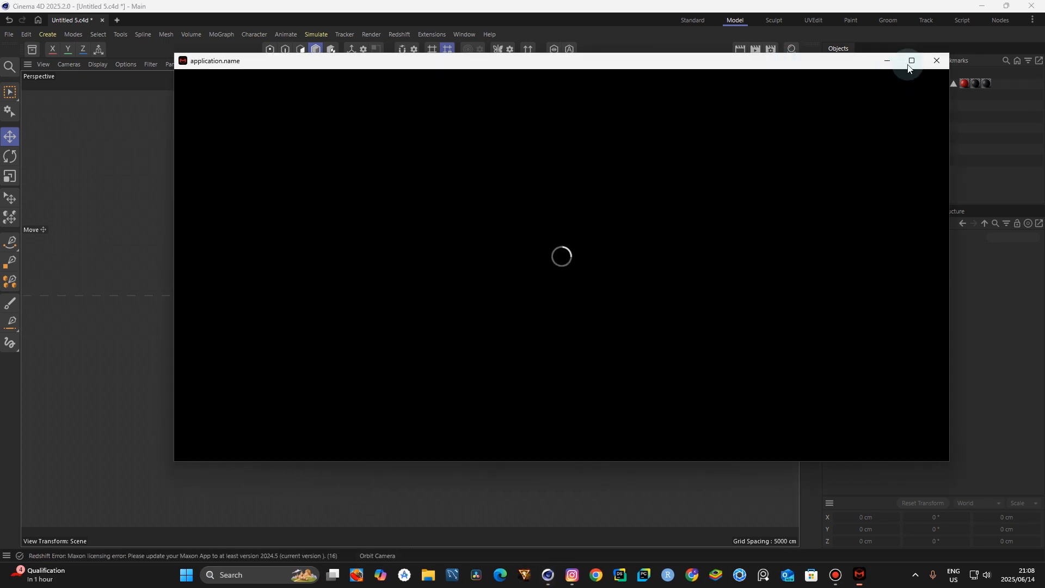
# Examine the finished radio renders on Instagram as reference for the cabinet's side, and return to Cinema 4D
pyautogui.click(893, 65)
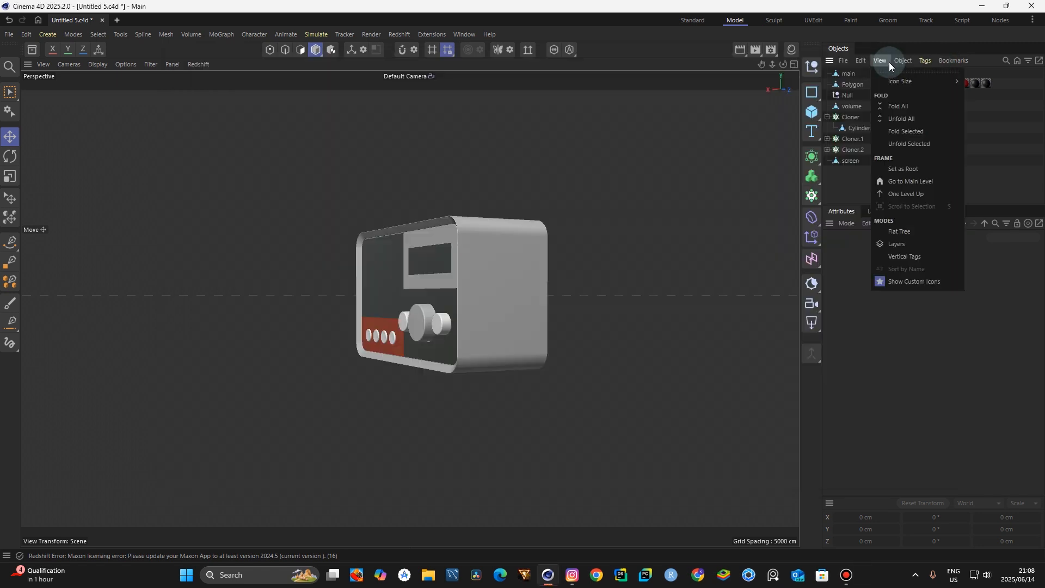
pyautogui.moveTo(783, 64); pyautogui.dragTo(808, 96)
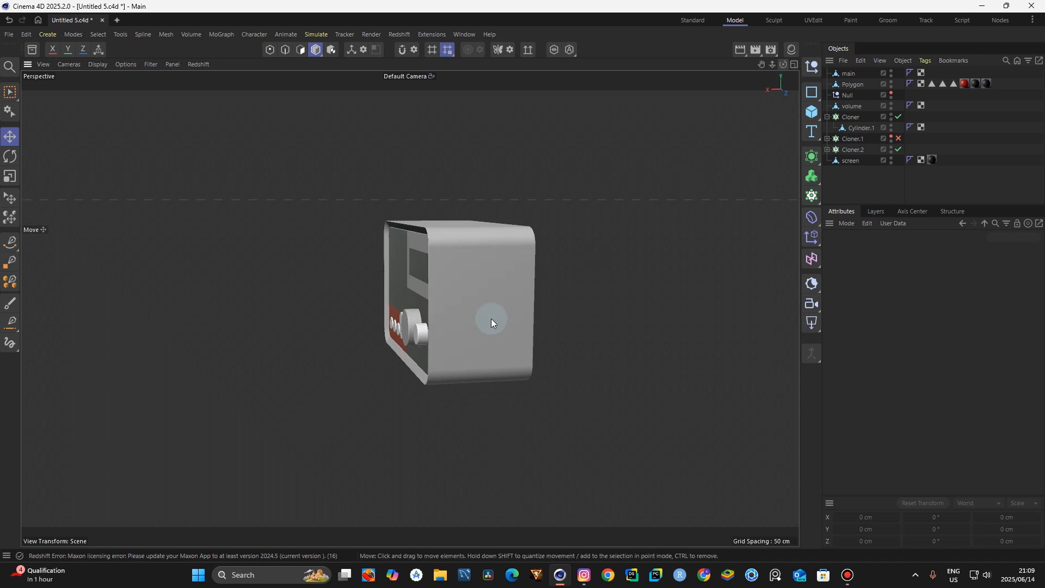
pyautogui.click(584, 574)
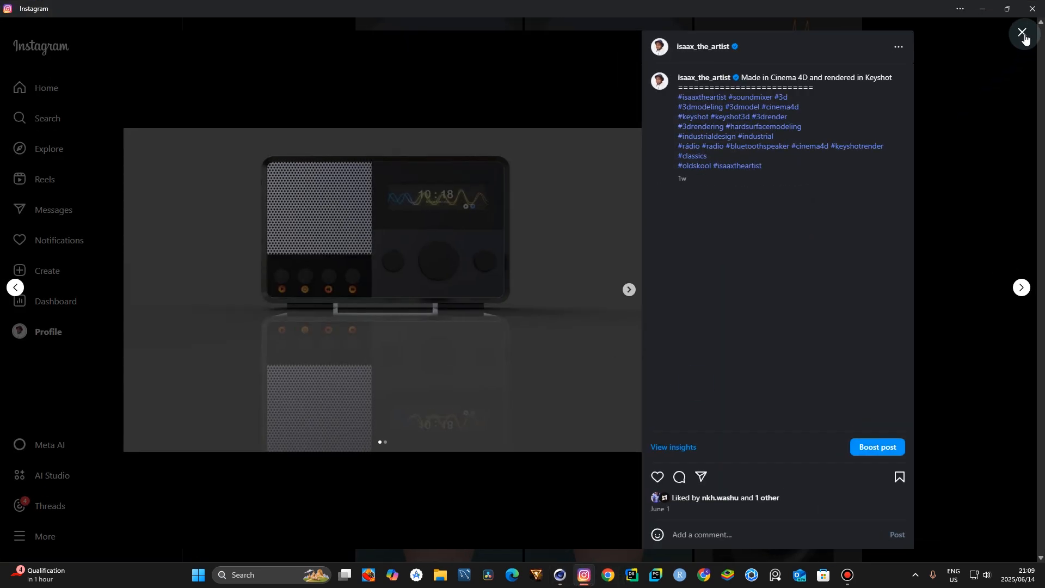
pyautogui.click(1023, 33)
pyautogui.click(782, 473)
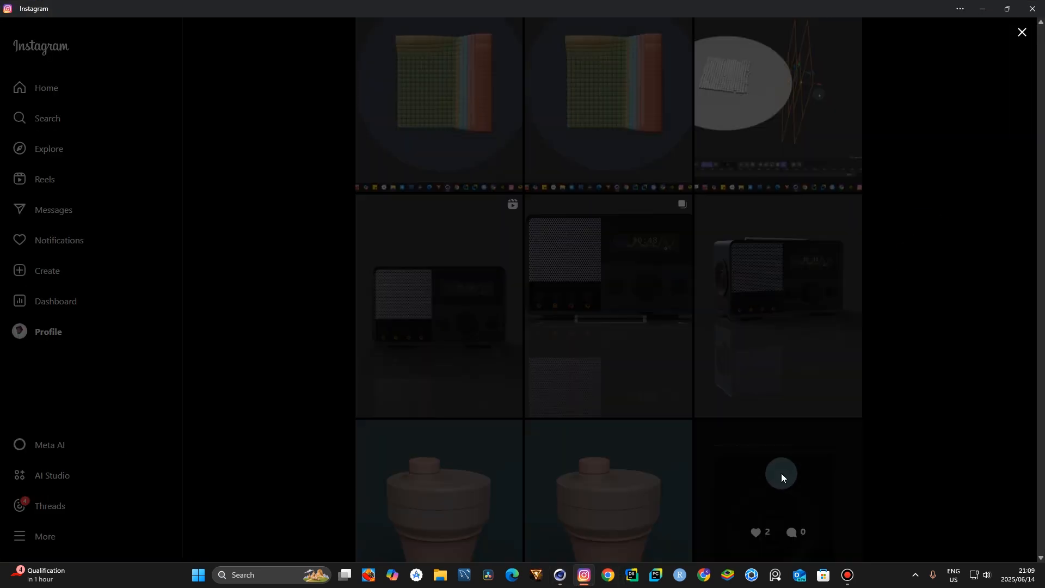
pyautogui.click(1016, 33)
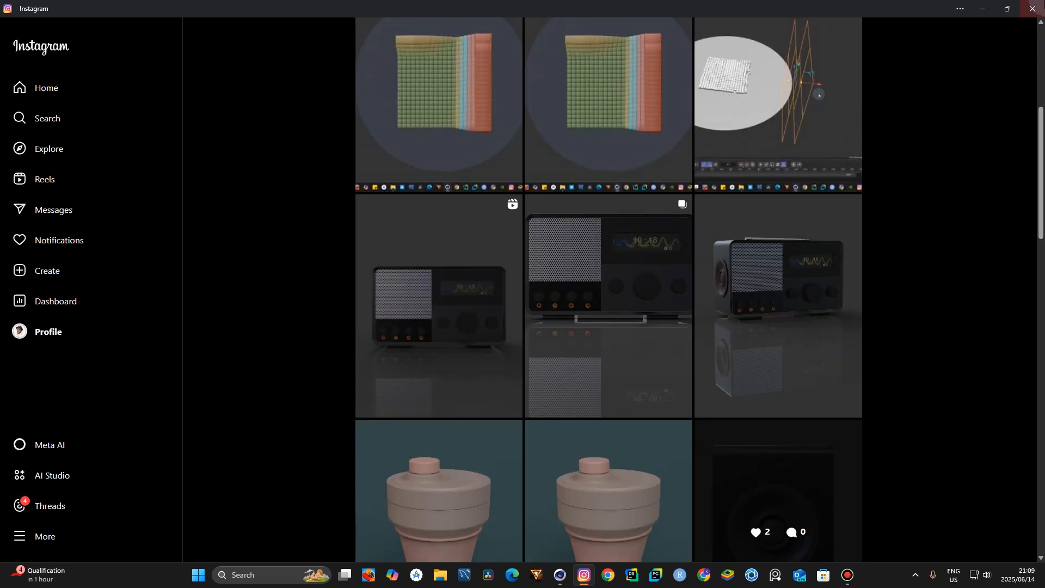
pyautogui.click(561, 575)
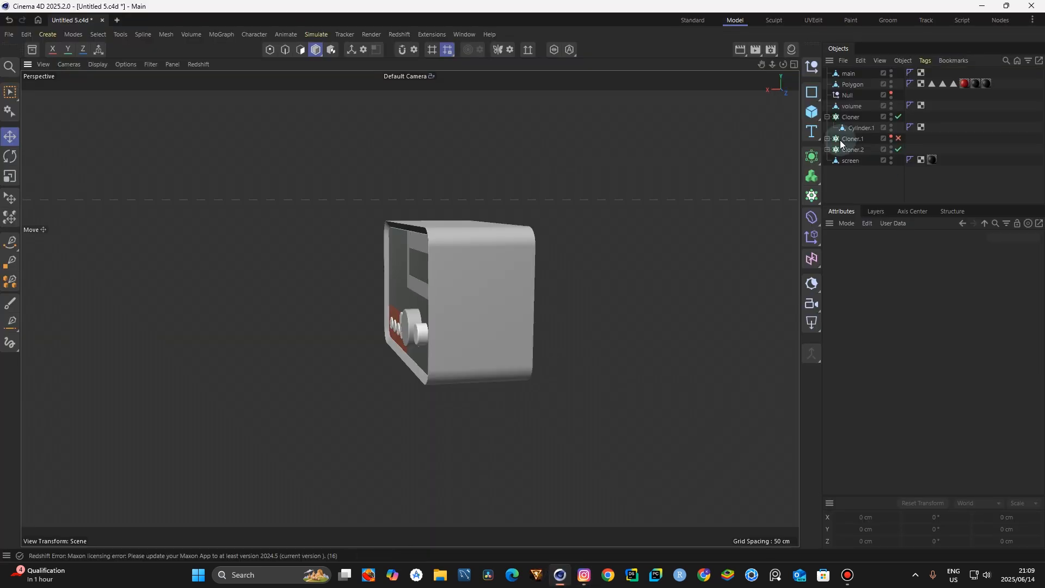
# Add a cylinder, move it about 335 cm along Z beyond the cabinet's side wall, and orient it along +Z
pyautogui.moveTo(815, 117); pyautogui.dragTo(912, 133)
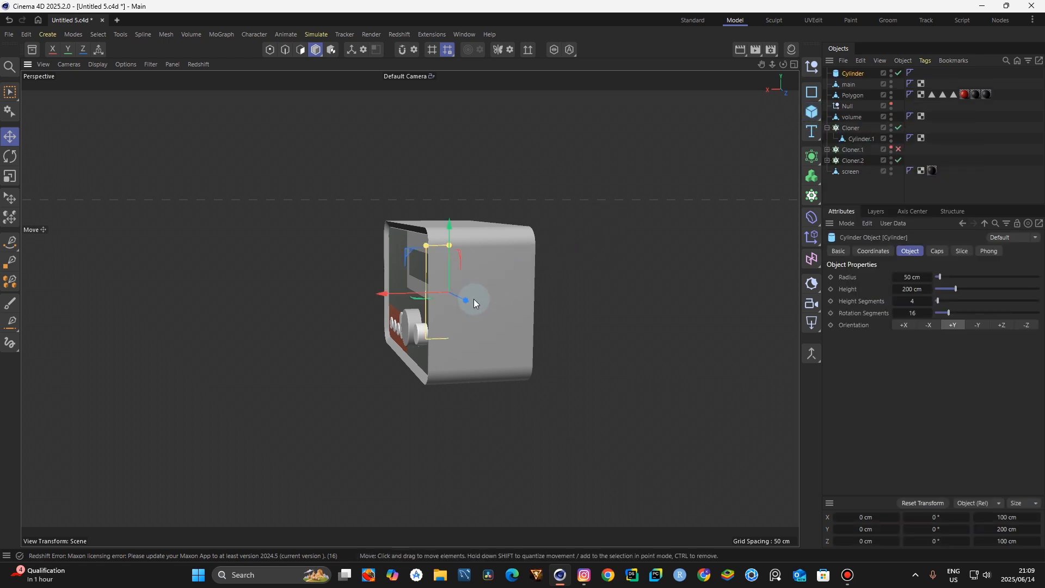
pyautogui.moveTo(475, 305); pyautogui.dragTo(518, 326)
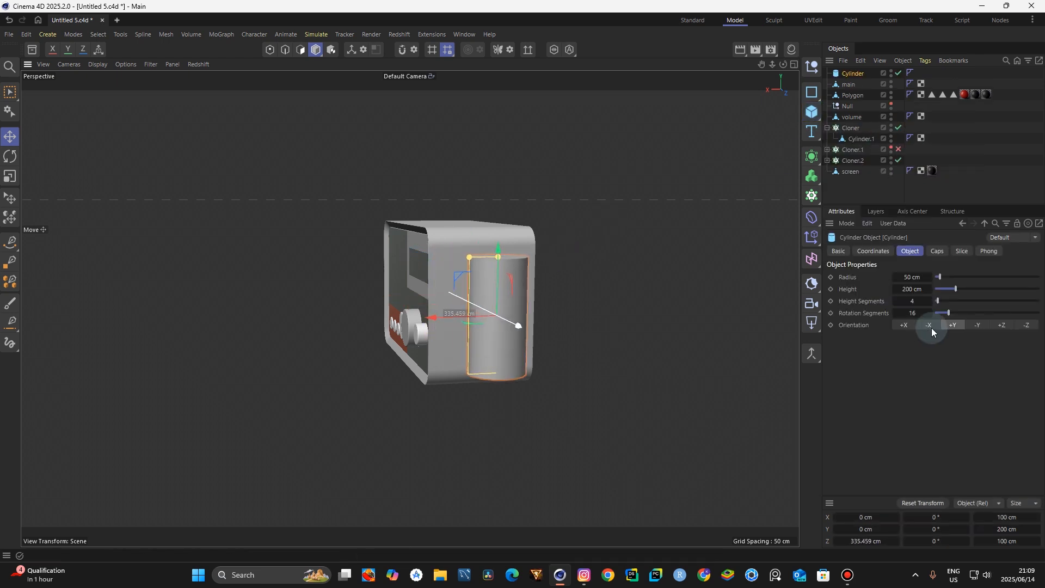
pyautogui.click(1001, 325)
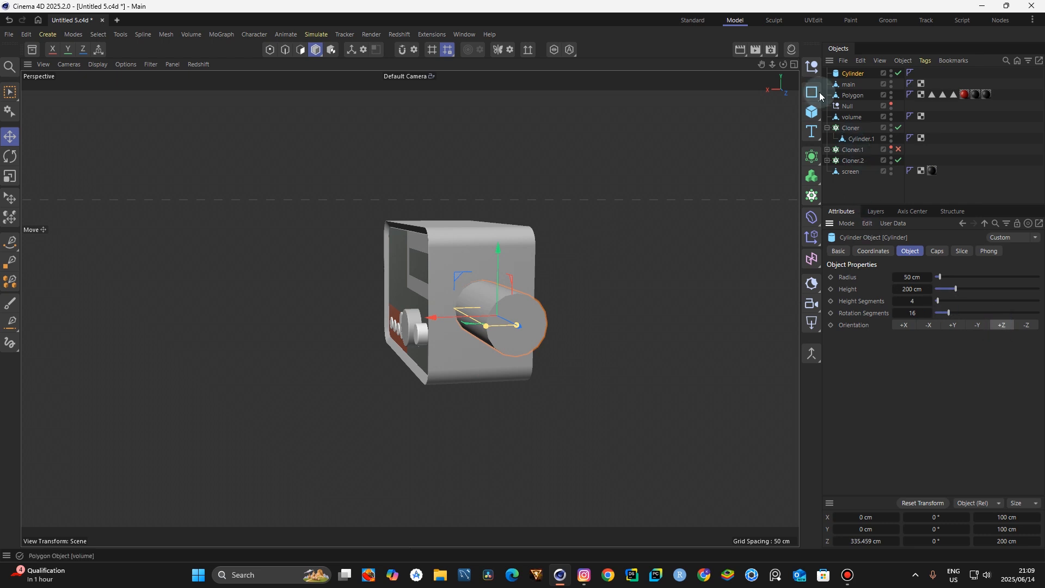
# Enlarge the side cylinder's radius to about 67.8 cm in the Front view
pyautogui.press('F5')
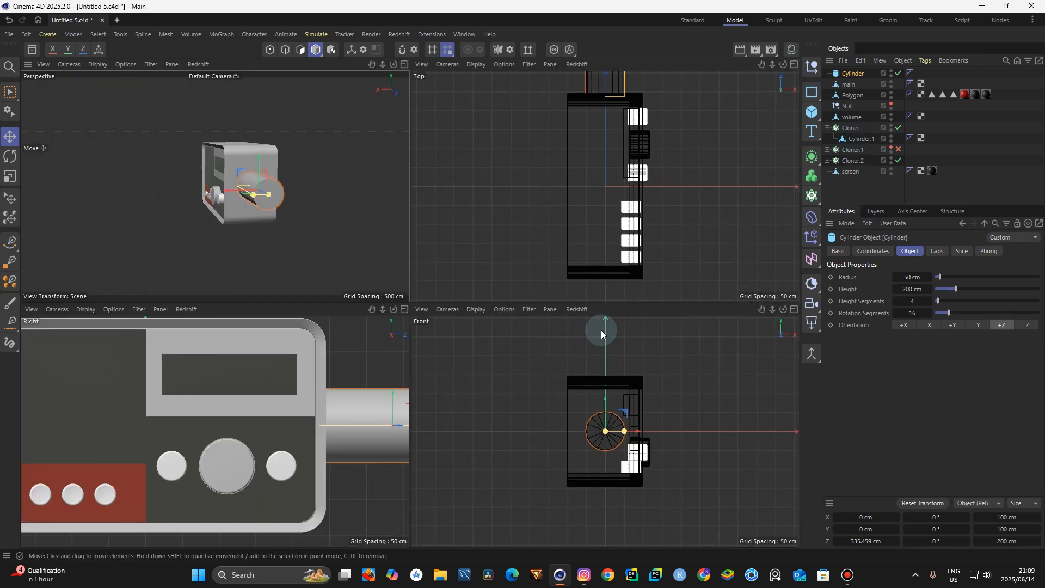
pyautogui.press('F1')
pyautogui.press('F4')
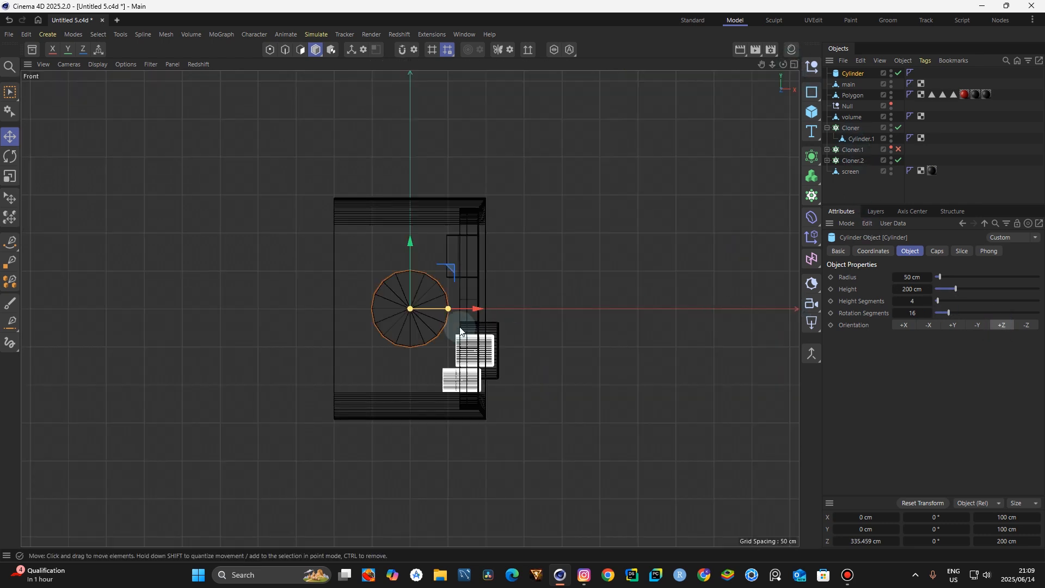
pyautogui.scroll(2, 435, 324)
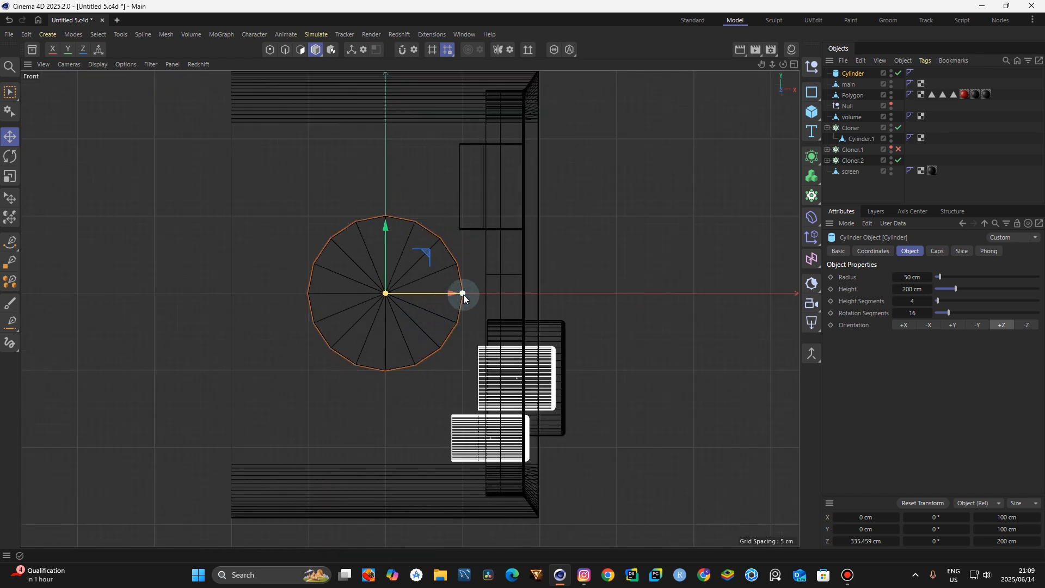
pyautogui.moveTo(471, 294); pyautogui.dragTo(490, 294)
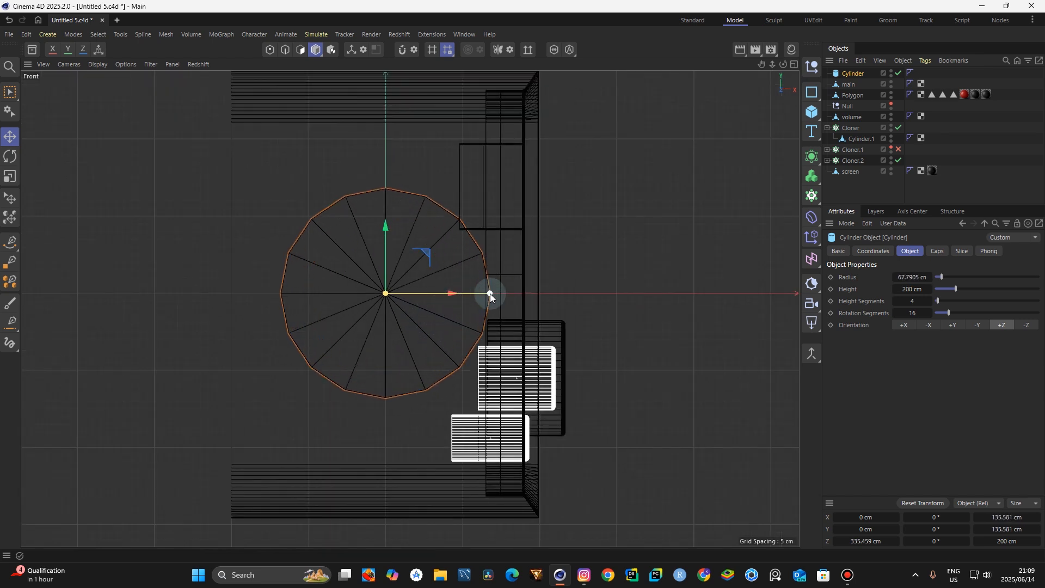
pyautogui.click(793, 65)
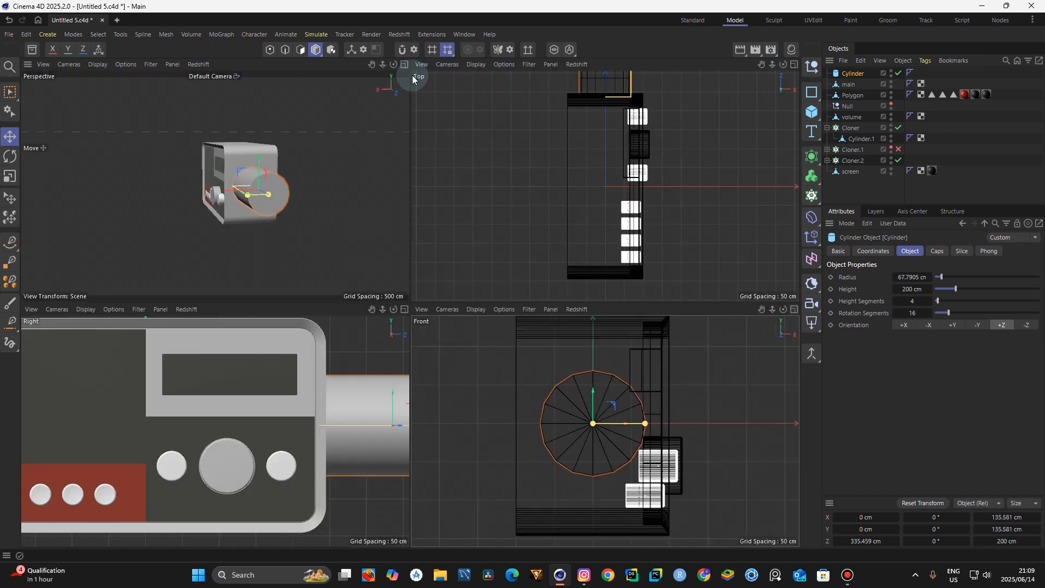
pyautogui.click(404, 64)
# Shorten the side cylinder to a height of about 39 cm, with 1 height segment and 50 rotation segments
pyautogui.moveTo(783, 66); pyautogui.dragTo(822, 102)
pyautogui.moveTo(920, 299); pyautogui.dragTo(903, 299)
pyautogui.scroll(2, 562, 368)
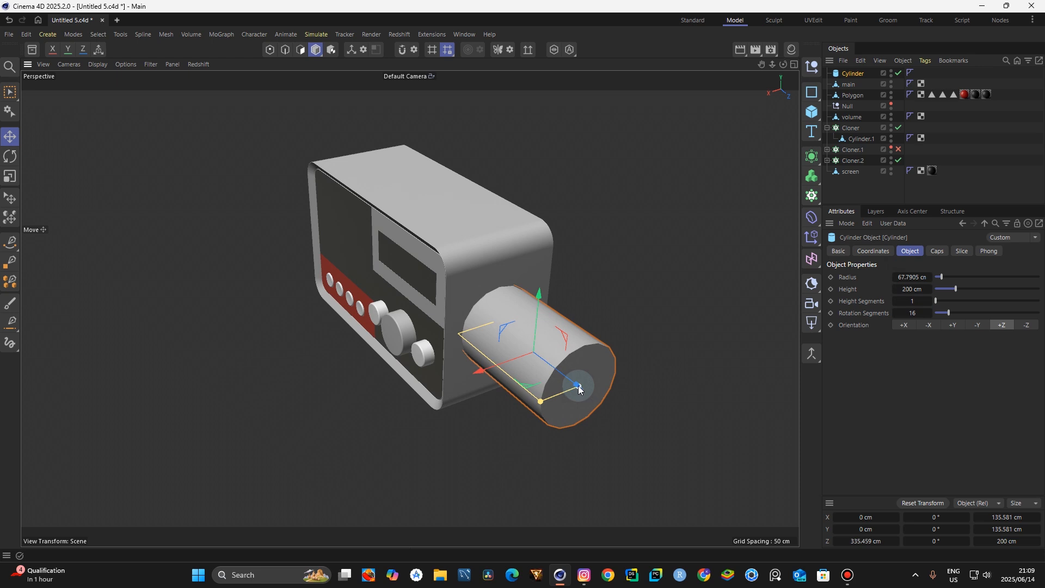
pyautogui.scroll(1, 577, 385)
pyautogui.moveTo(577, 387); pyautogui.dragTo(547, 366)
pyautogui.scroll(2, 548, 366)
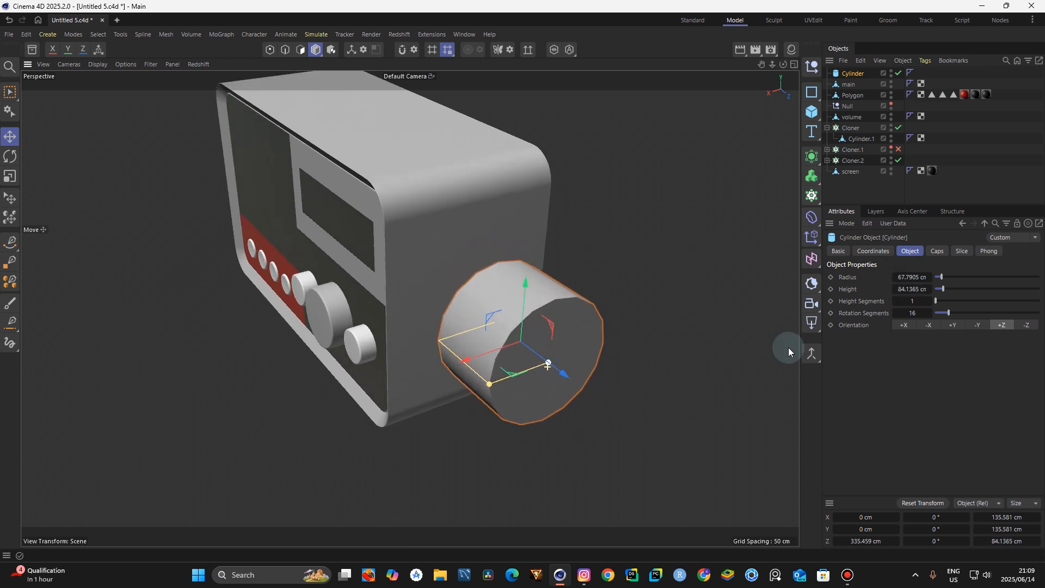
pyautogui.scroll(2, 661, 361)
pyautogui.scroll(2, 579, 368)
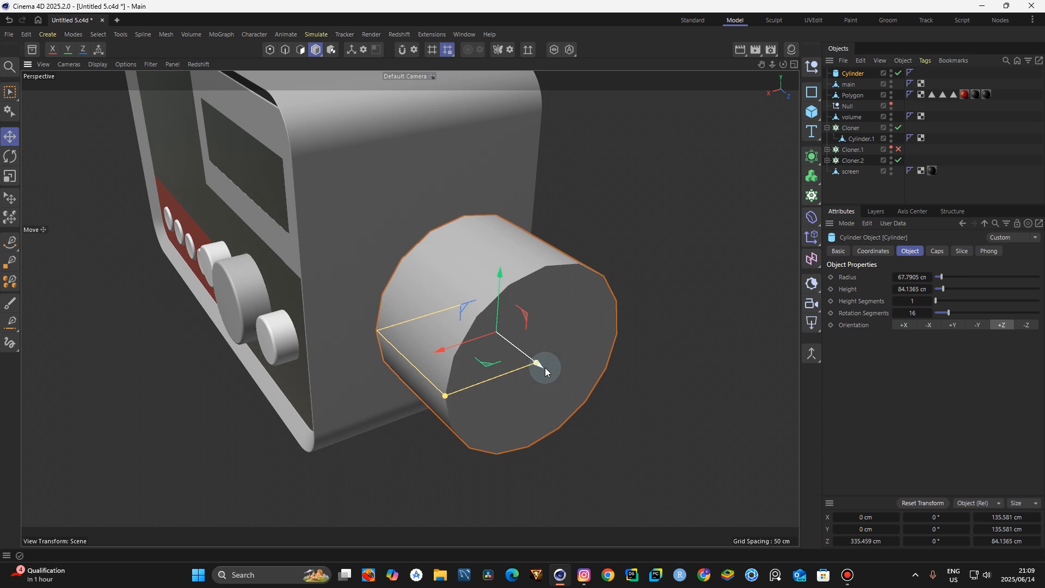
pyautogui.scroll(-2, 546, 369)
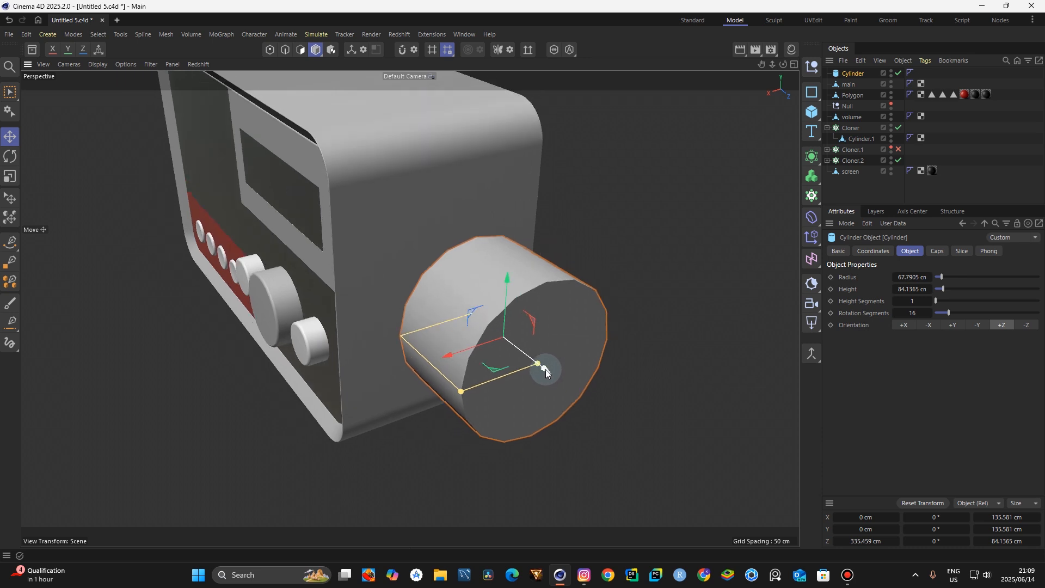
pyautogui.moveTo(537, 366); pyautogui.dragTo(518, 350)
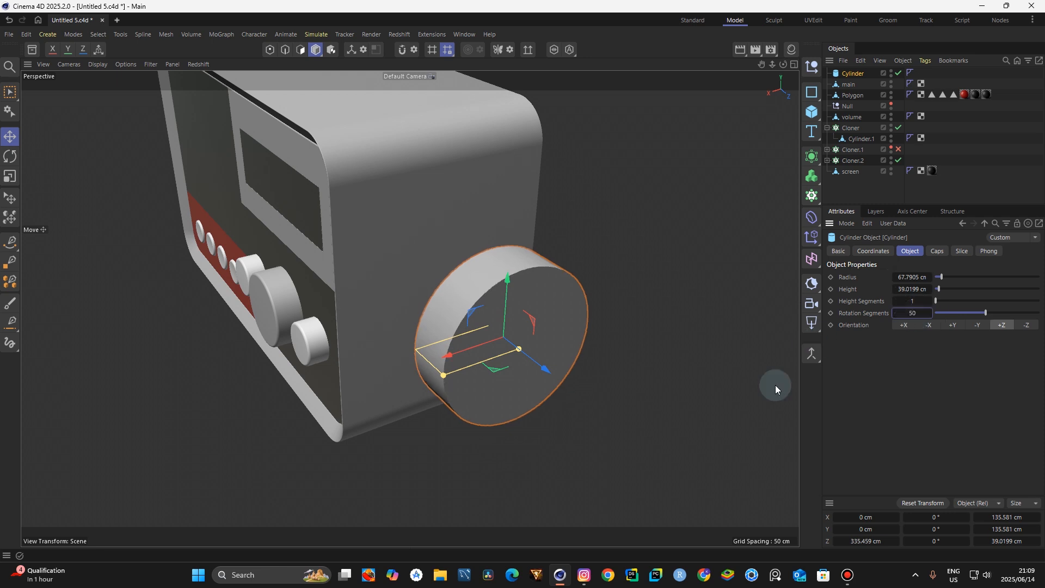
# Move the cylinder back along Z to about 249.6 cm so it intersects the cabinet's side wall
pyautogui.moveTo(545, 367); pyautogui.dragTo(474, 329)
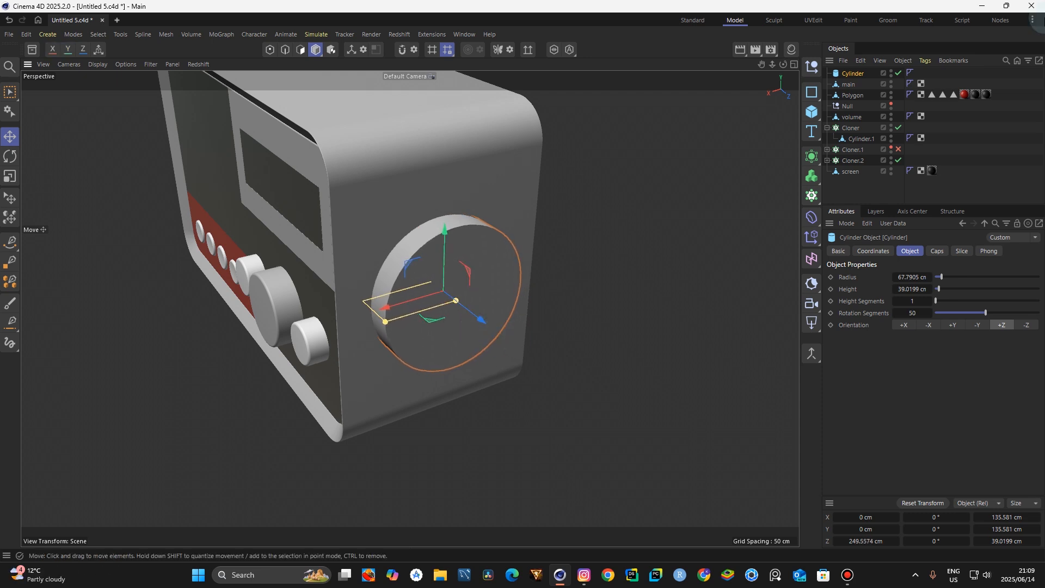
pyautogui.click(772, 73)
pyautogui.moveTo(772, 64); pyautogui.dragTo(738, 76)
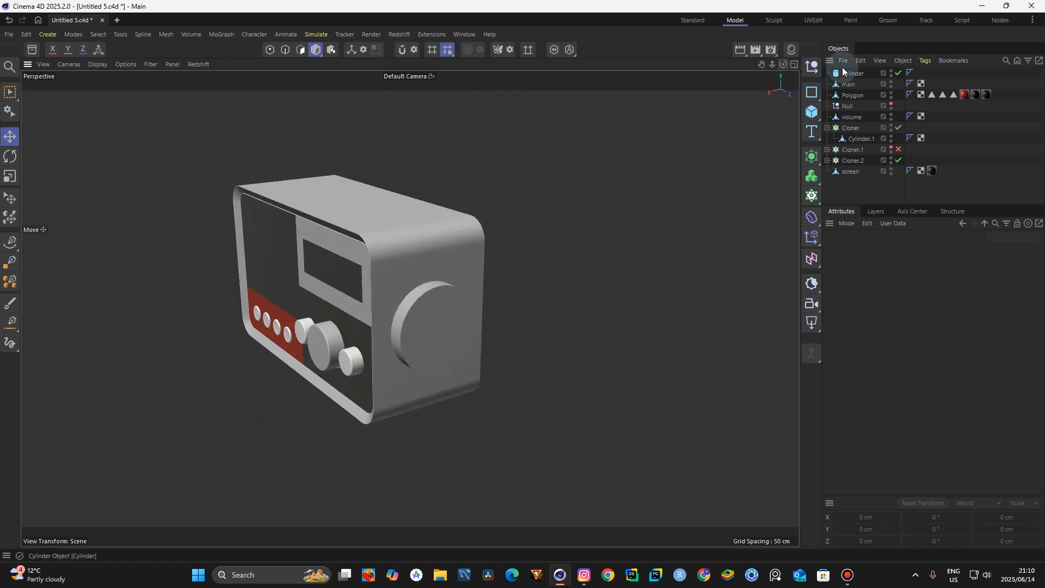
# Create a new Null and nest the side cylinder inside it
pyautogui.click(812, 66)
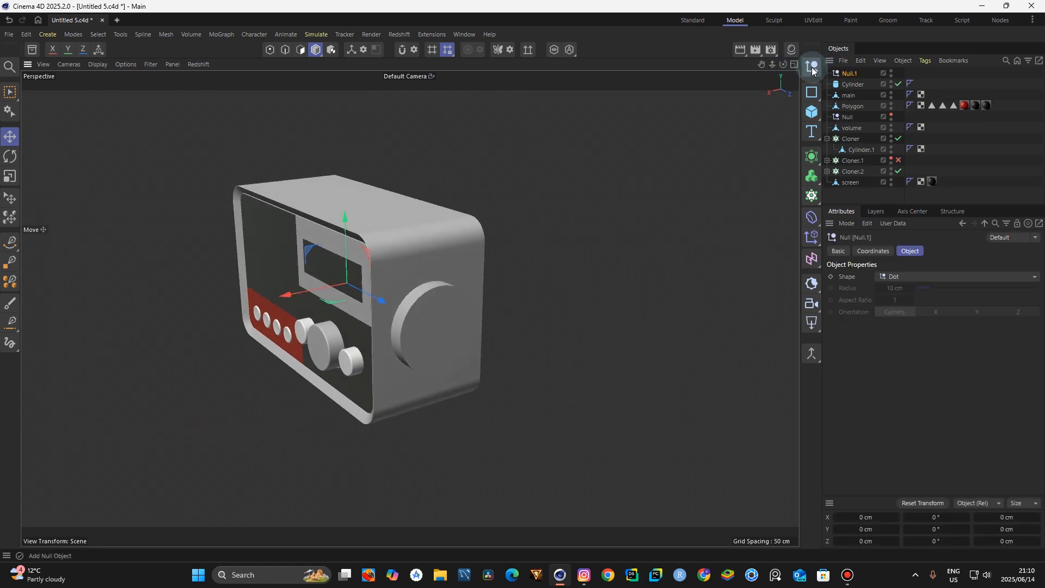
pyautogui.moveTo(851, 79); pyautogui.dragTo(850, 76)
pyautogui.click(847, 72)
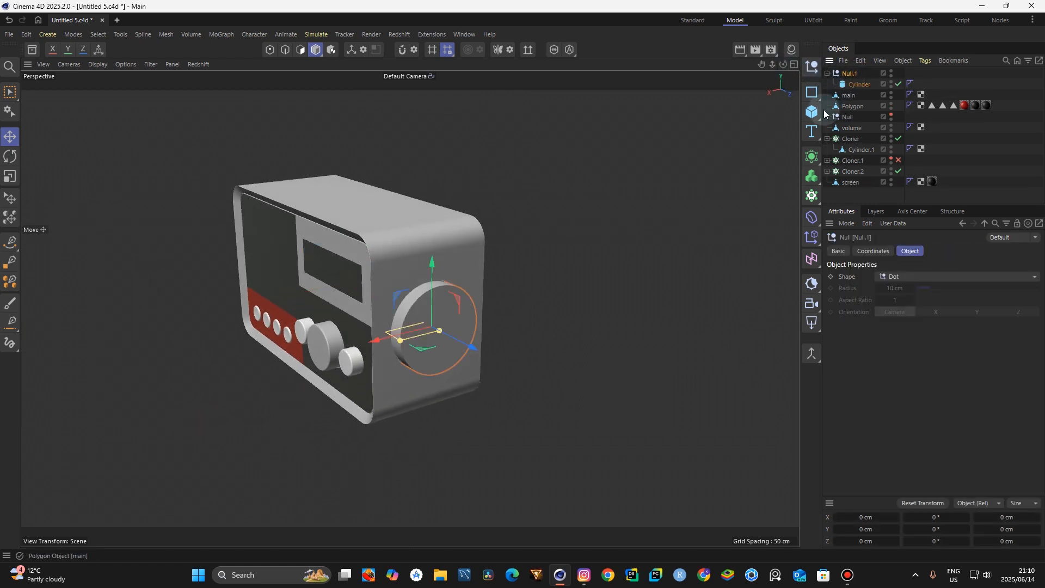
# Wrap the cylinder's Null in a Symmetry generator, mirroring along Z (+ to -) with the X and Y planes off
pyautogui.click(817, 162)
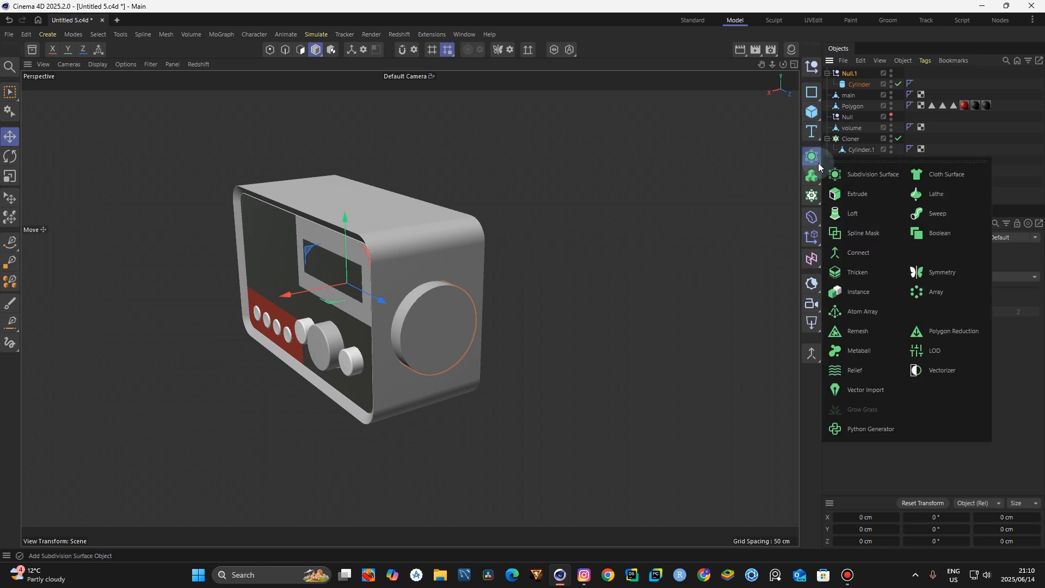
pyautogui.click(929, 275)
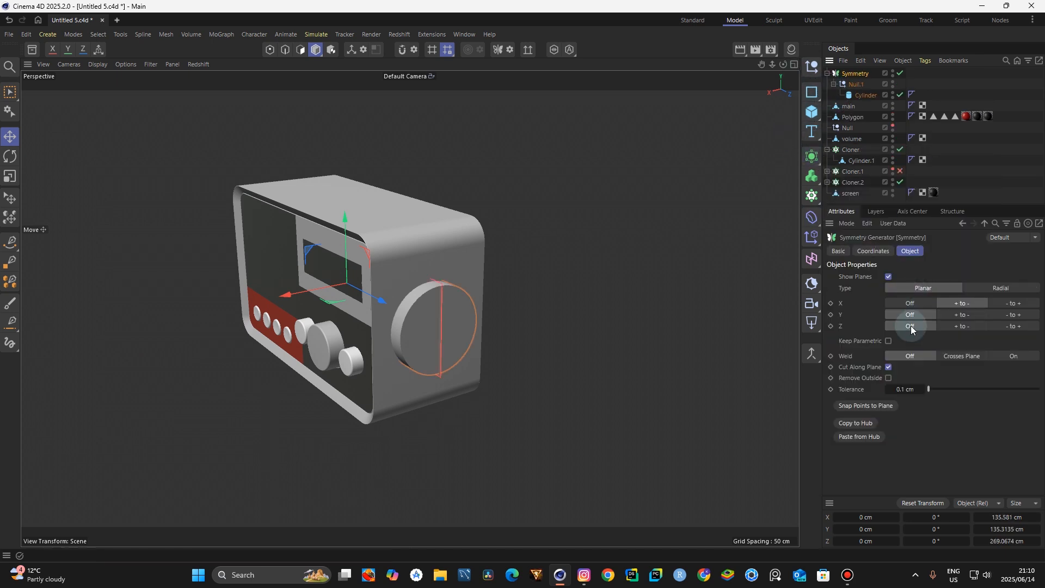
pyautogui.click(923, 314)
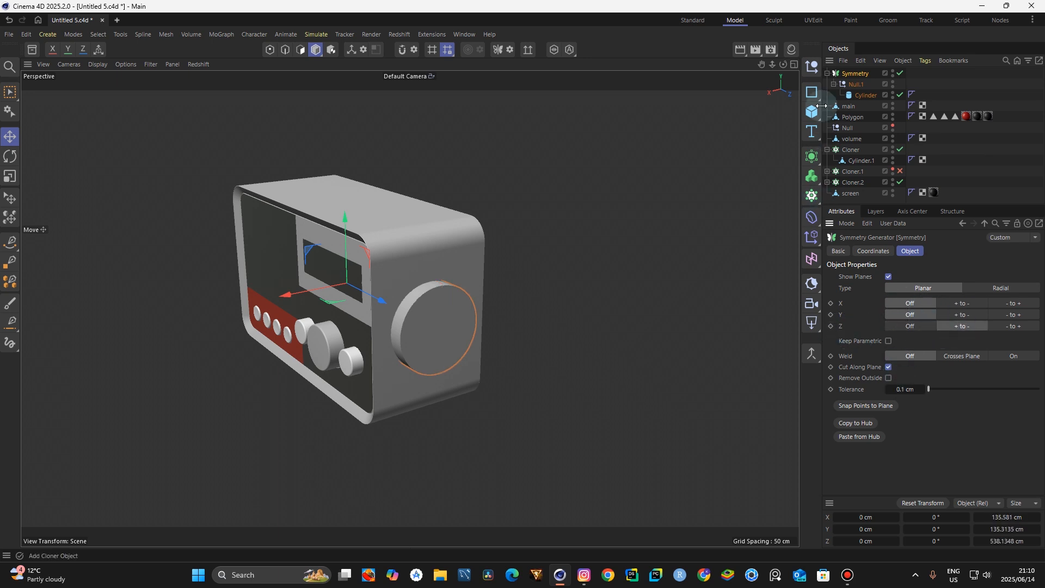
pyautogui.moveTo(772, 64); pyautogui.dragTo(794, 67)
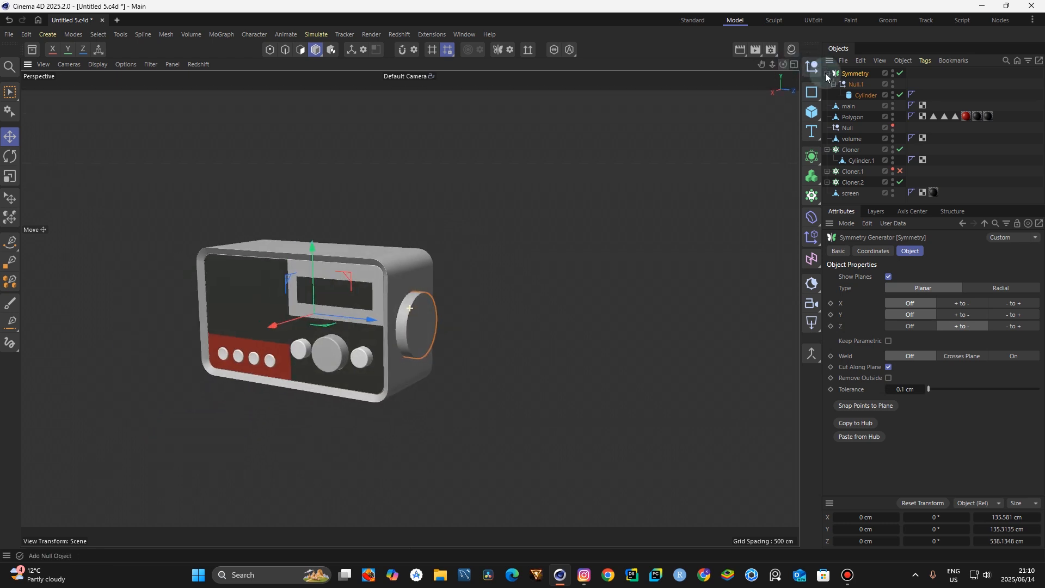
# Duplicate the Symmetry object at the root level of the hierarchy and hide the original
pyautogui.click(828, 74)
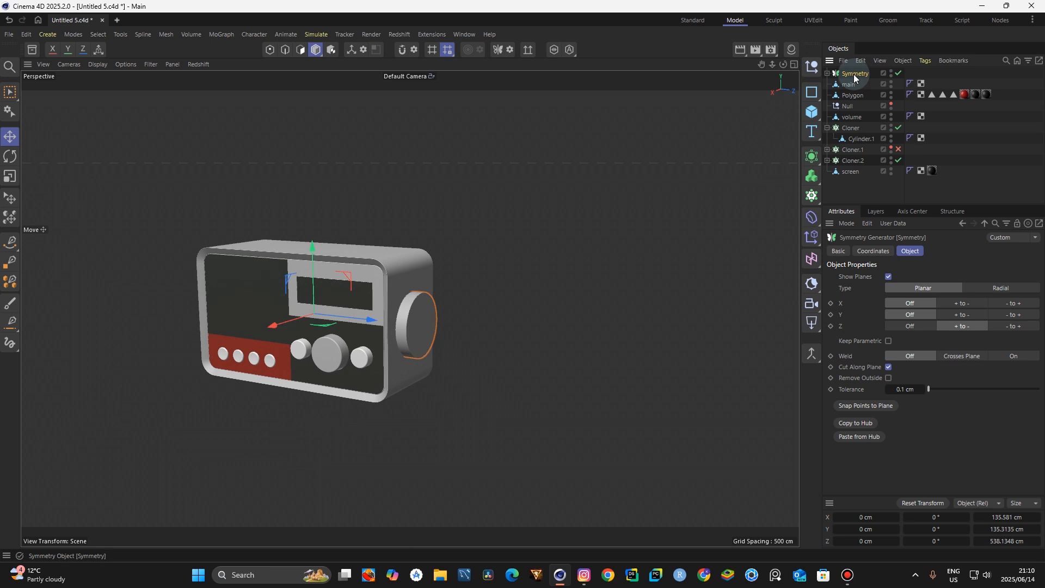
pyautogui.keyDown('ctrl'); pyautogui.moveTo(853, 71); pyautogui.dragTo(853, 73); pyautogui.keyUp('ctrl')
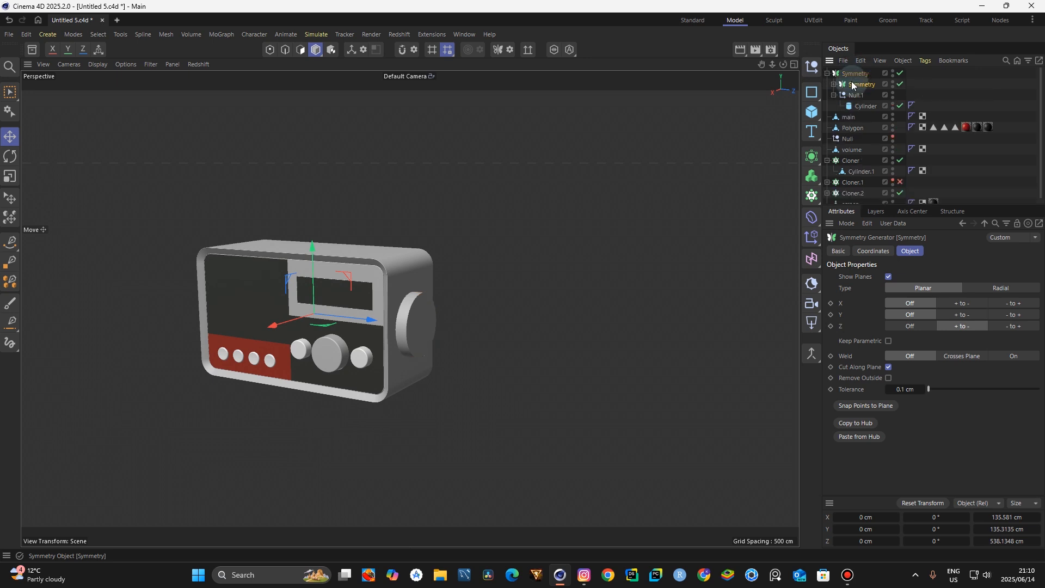
pyautogui.hotkey('ctrl', 'z')
pyautogui.keyDown('ctrl'); pyautogui.moveTo(850, 78); pyautogui.dragTo(852, 82); pyautogui.keyUp('ctrl')
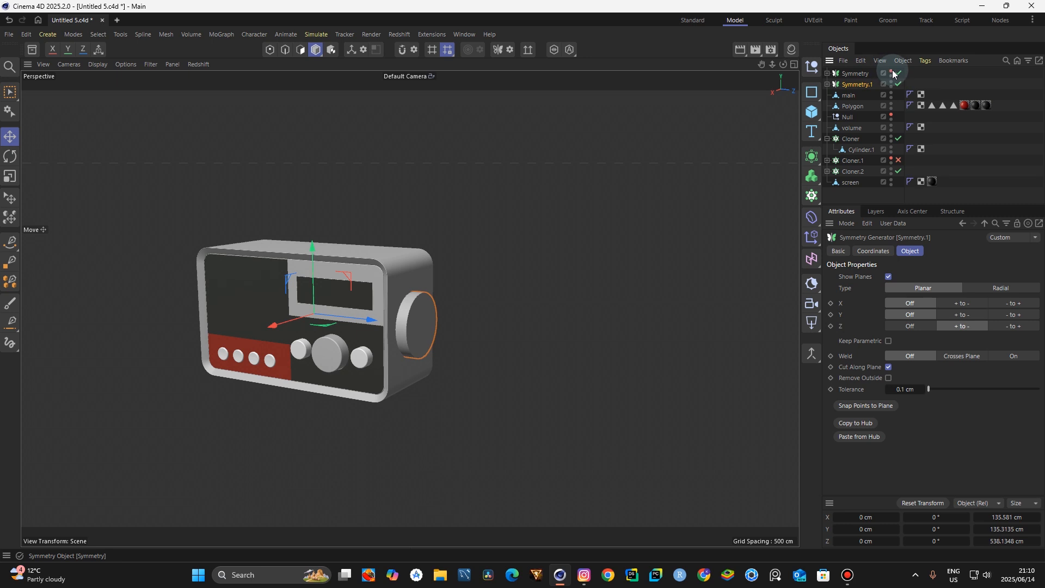
# Put the main cabinet body in a Boolean generator and add the duplicated Symmetry as its second object
pyautogui.click(848, 98)
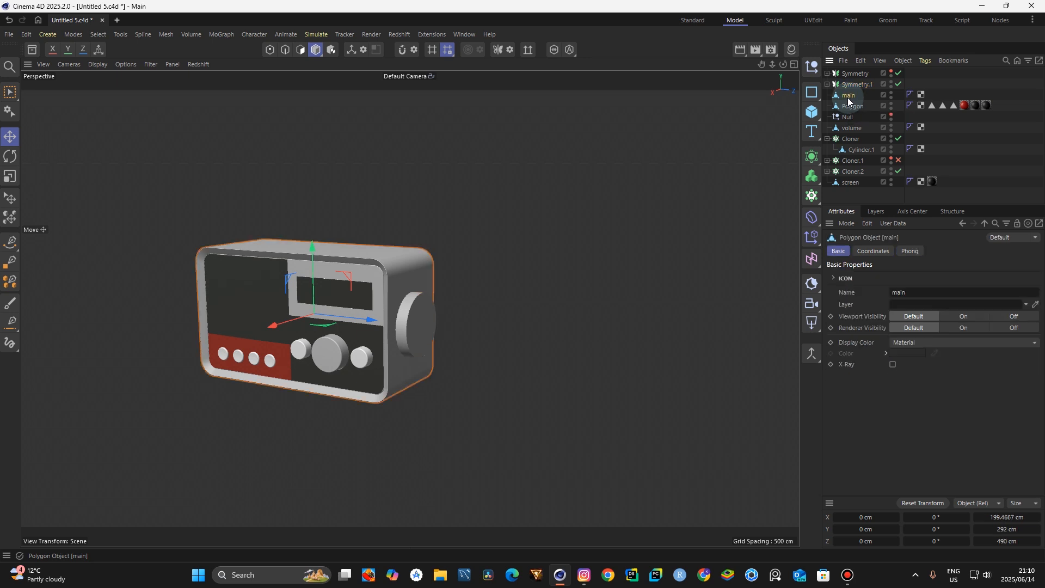
pyautogui.click(811, 157)
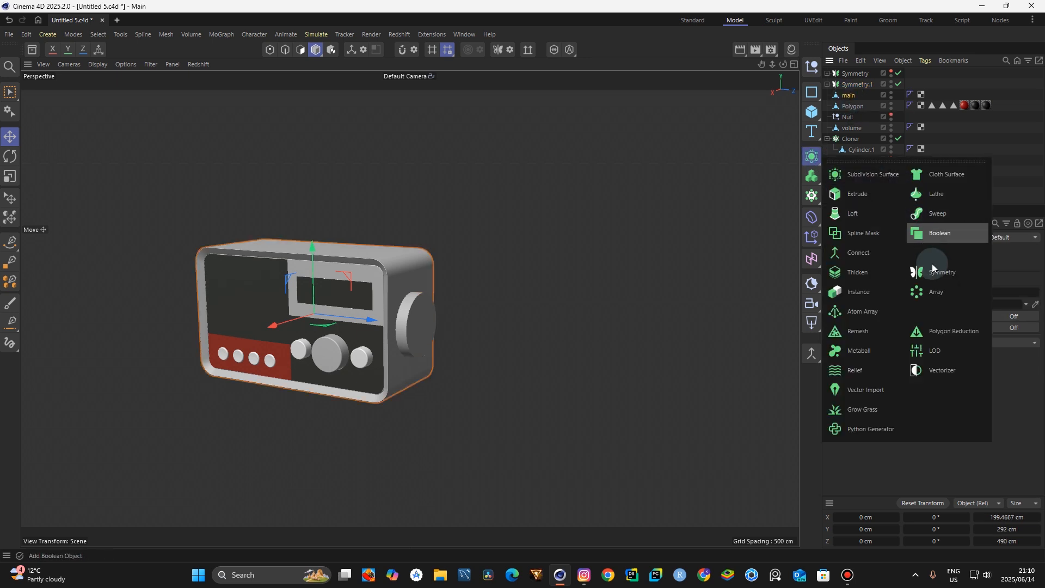
pyautogui.click(940, 234)
pyautogui.moveTo(854, 90); pyautogui.dragTo(856, 115)
# Set the Boolean operation to Subtract to cut the round side recesses into the cabinet, and collapse its hierarchy
pyautogui.click(852, 84)
pyautogui.click(958, 276)
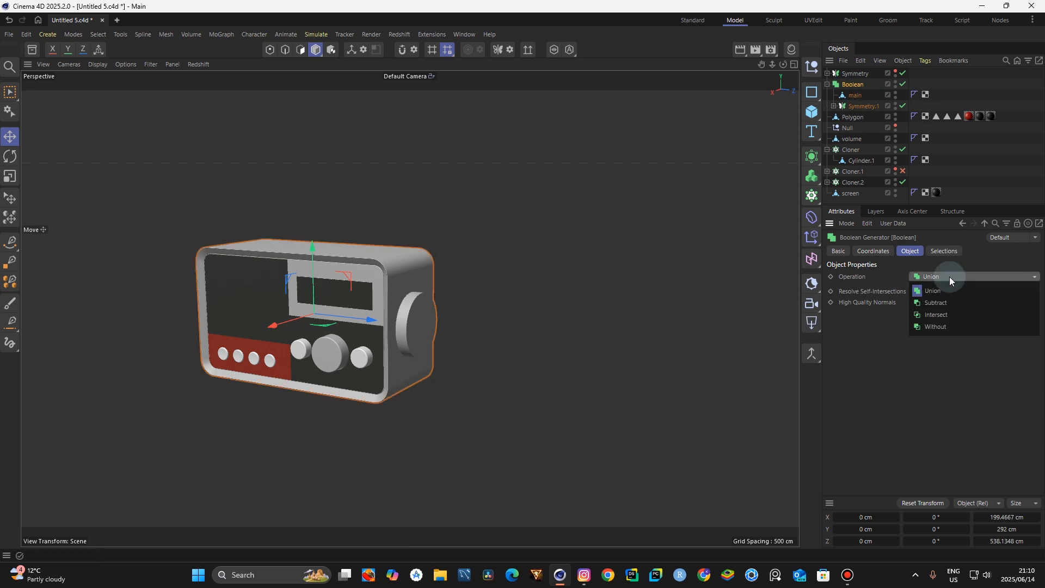
pyautogui.click(941, 303)
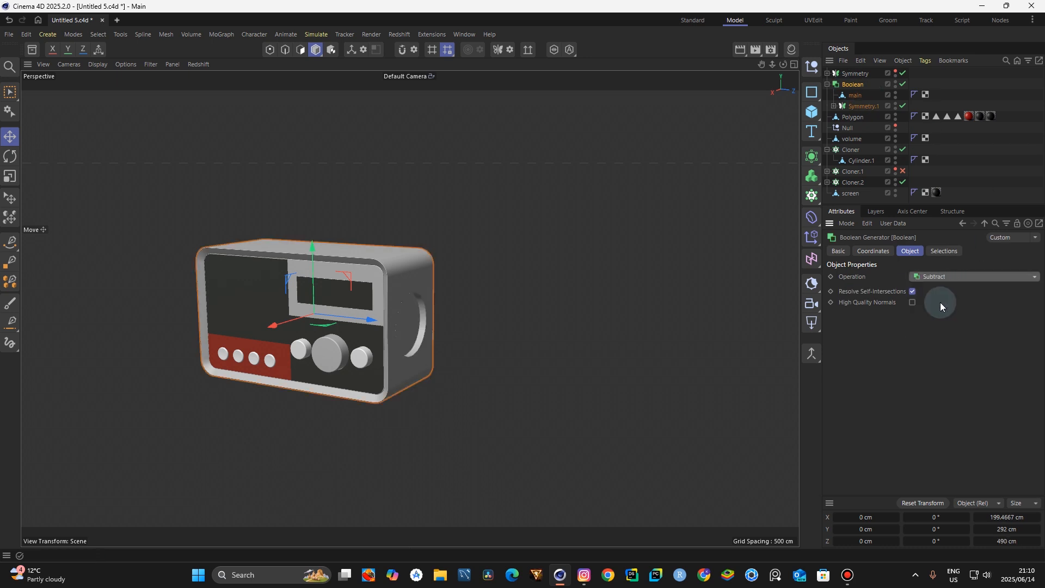
pyautogui.click(743, 120)
pyautogui.moveTo(772, 64)
pyautogui.mouseDown()
pyautogui.moveTo(732, 65)
pyautogui.moveTo(871, 66)
pyautogui.moveTo(930, 46)
pyautogui.moveTo(783, 65)
pyautogui.mouseUp()
pyautogui.click(827, 84)
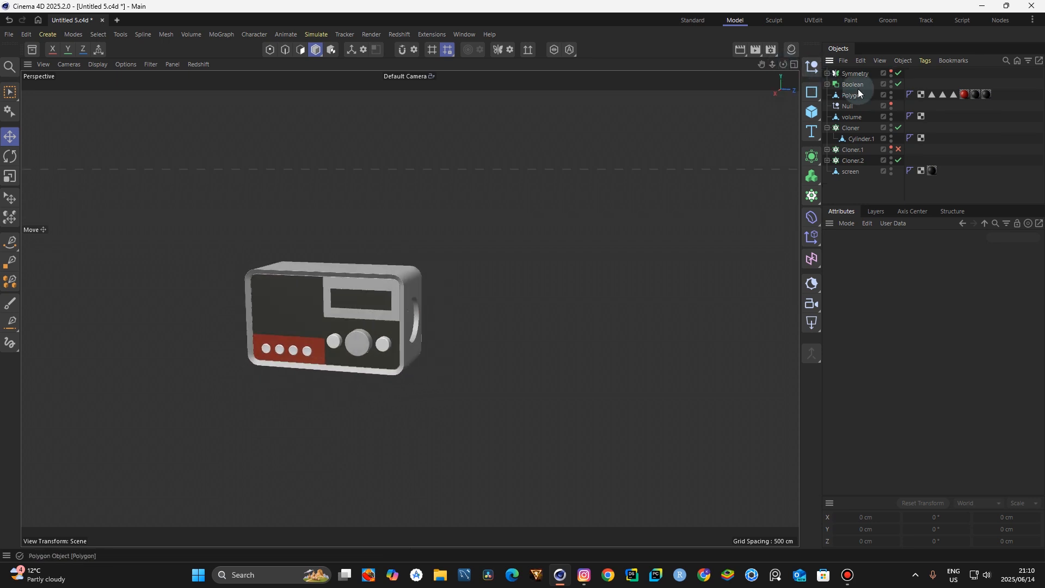
# Rename the Boolean generator to "main" and collapse it into a single polygon object with Connect Objects + Delete
pyautogui.doubleClick(842, 86)
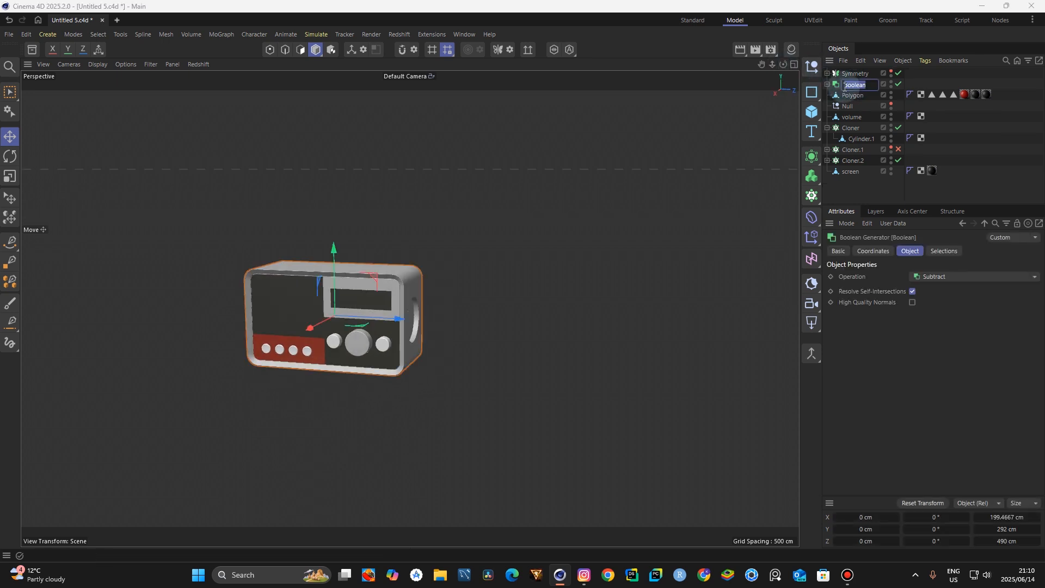
pyautogui.press('Return')
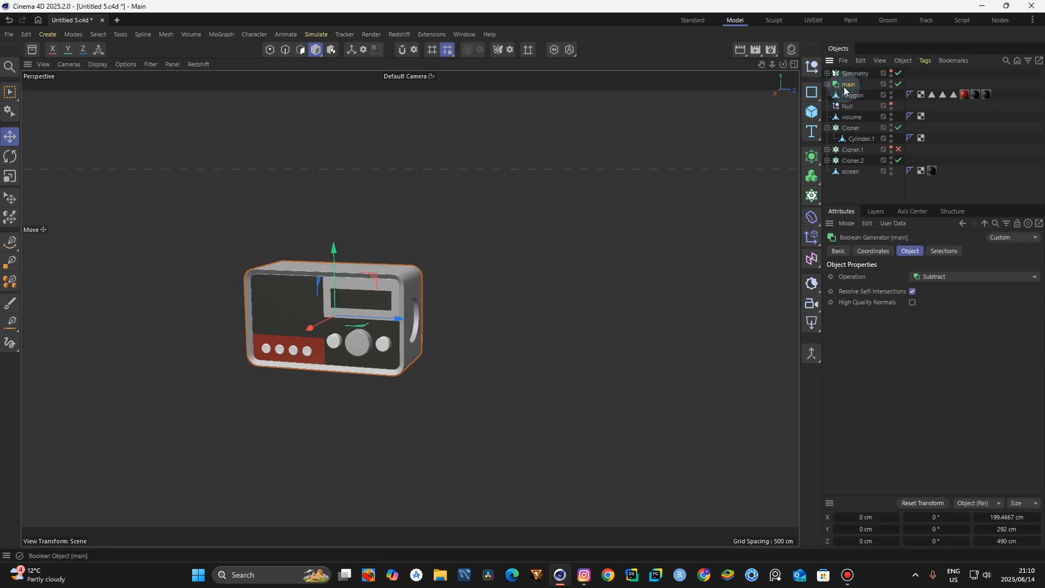
pyautogui.click(813, 355)
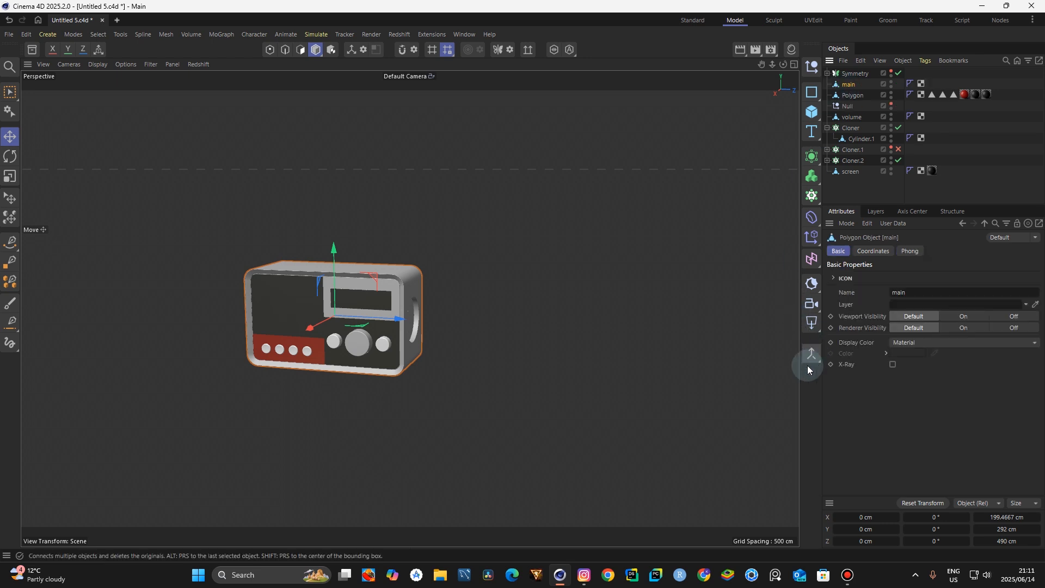
# Enable planar modeling symmetry for editing main's polygons, with Z on and X off
pyautogui.click(300, 49)
pyautogui.moveTo(780, 65); pyautogui.dragTo(780, 64)
pyautogui.scroll(4, 419, 318)
pyautogui.click(10, 93)
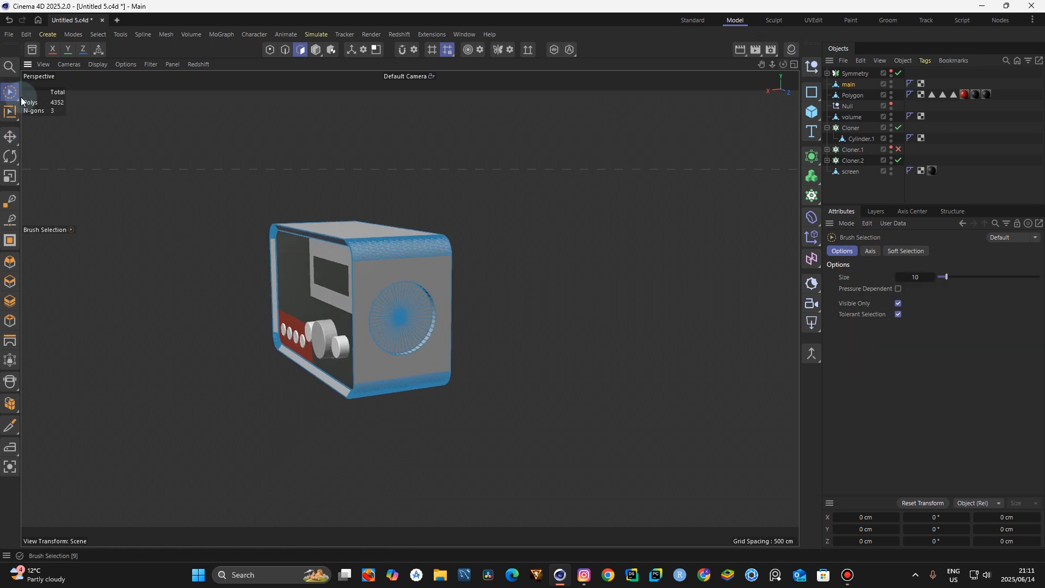
pyautogui.scroll(5, 394, 318)
pyautogui.scroll(3, 410, 320)
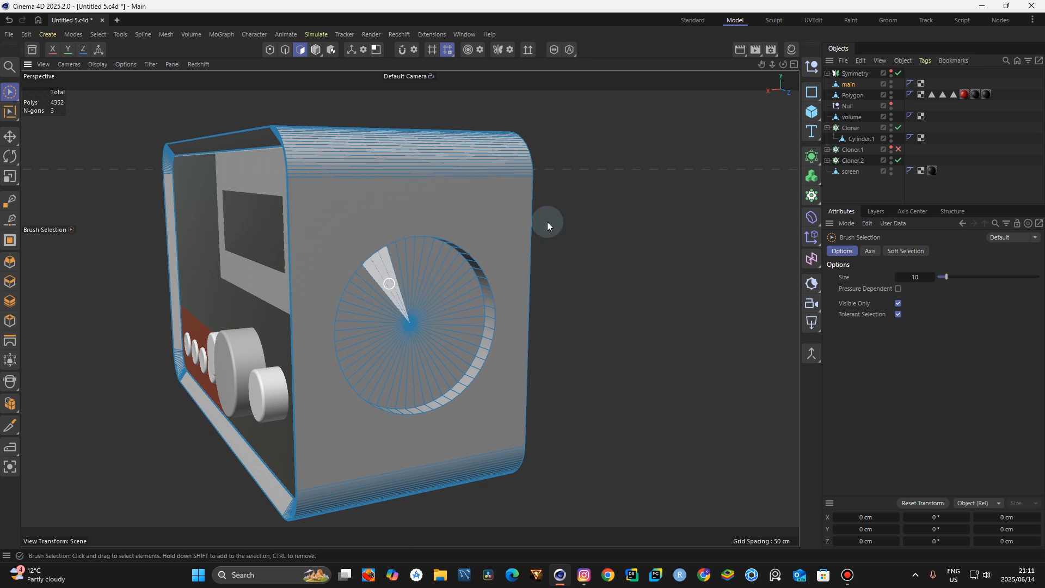
pyautogui.click(505, 50)
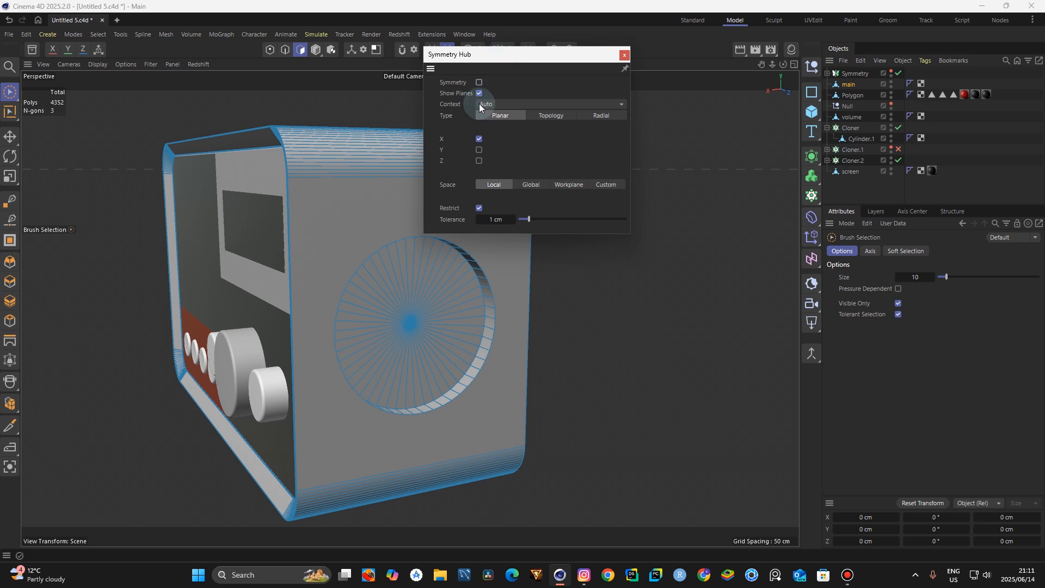
pyautogui.click(479, 82)
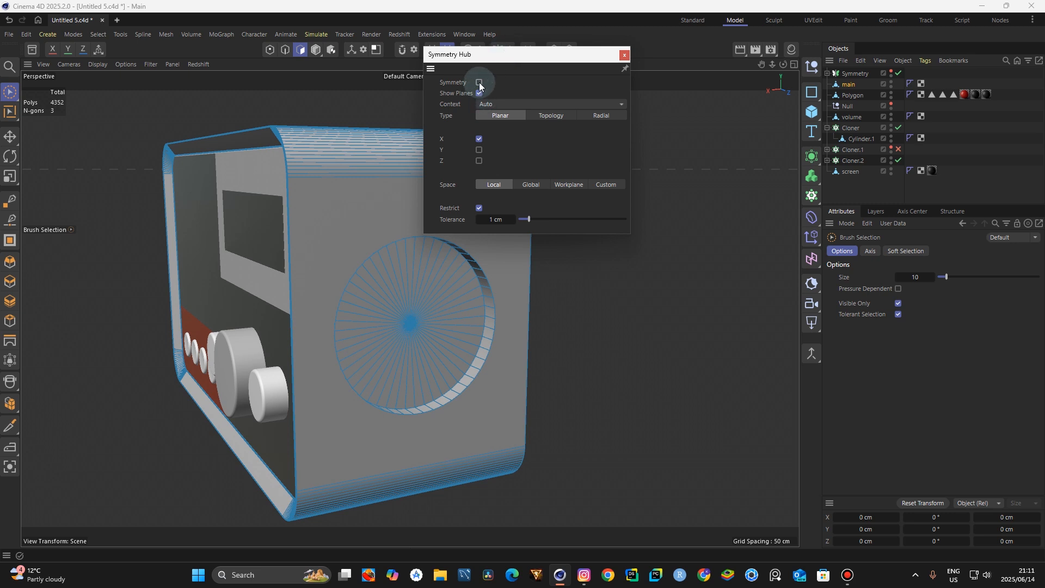
pyautogui.click(479, 161)
pyautogui.click(479, 139)
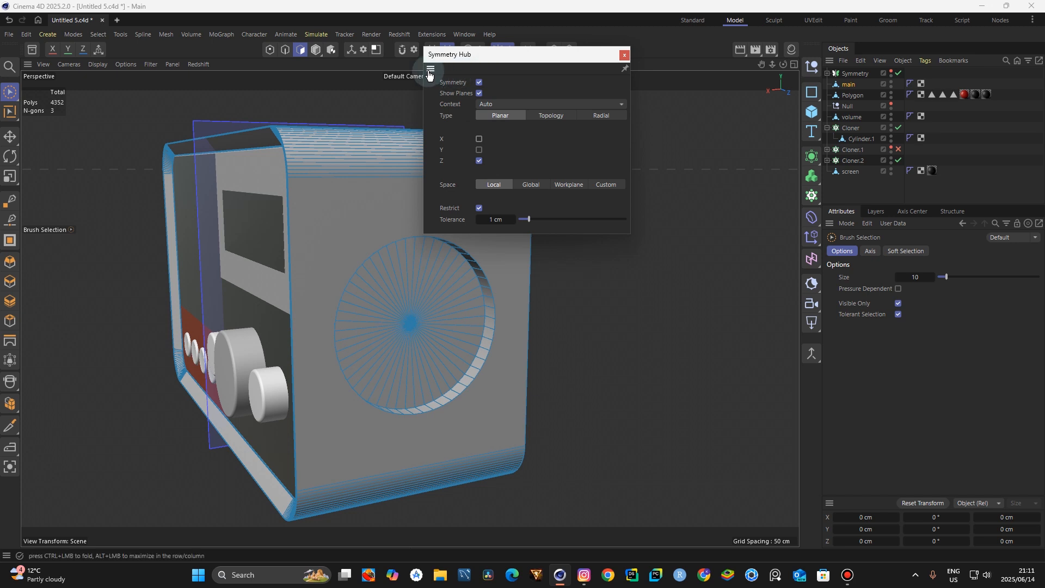
# Dock the Symmetry Hub alongside the Attributes manager and return to the Brush Selection options
pyautogui.moveTo(430, 72); pyautogui.dragTo(831, 227)
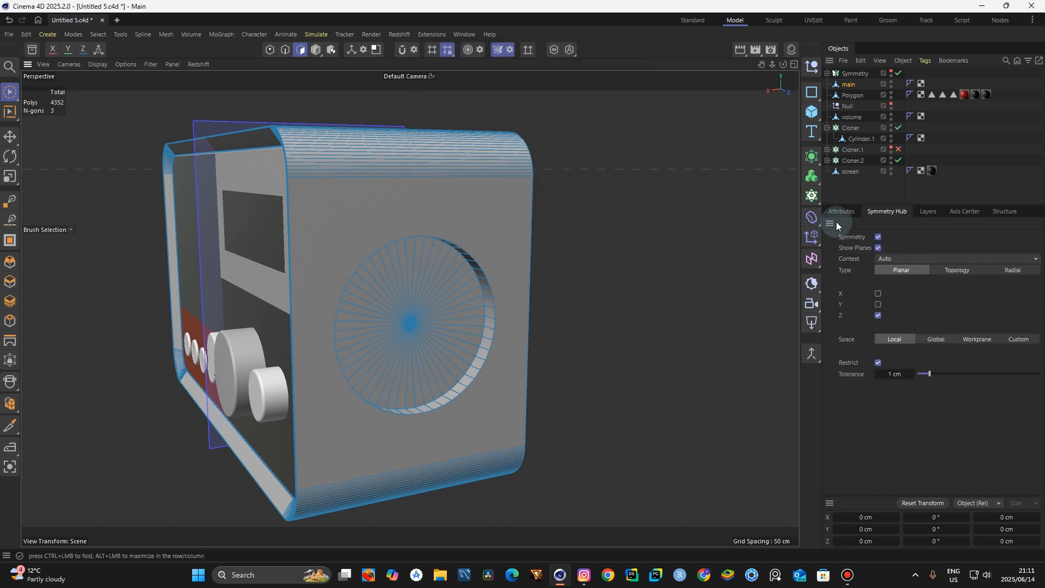
pyautogui.click(843, 211)
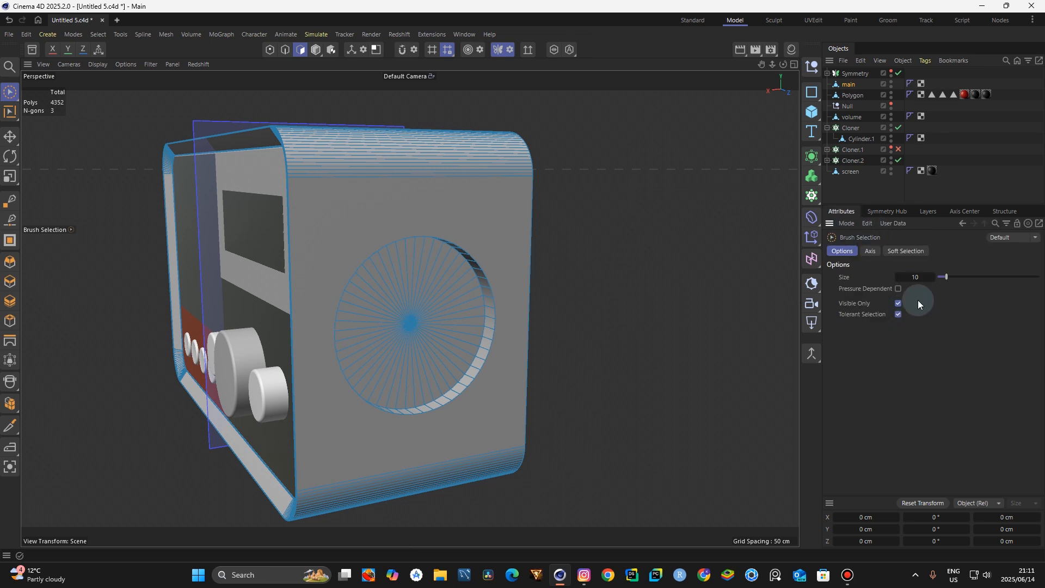
pyautogui.click(891, 212)
pyautogui.click(841, 211)
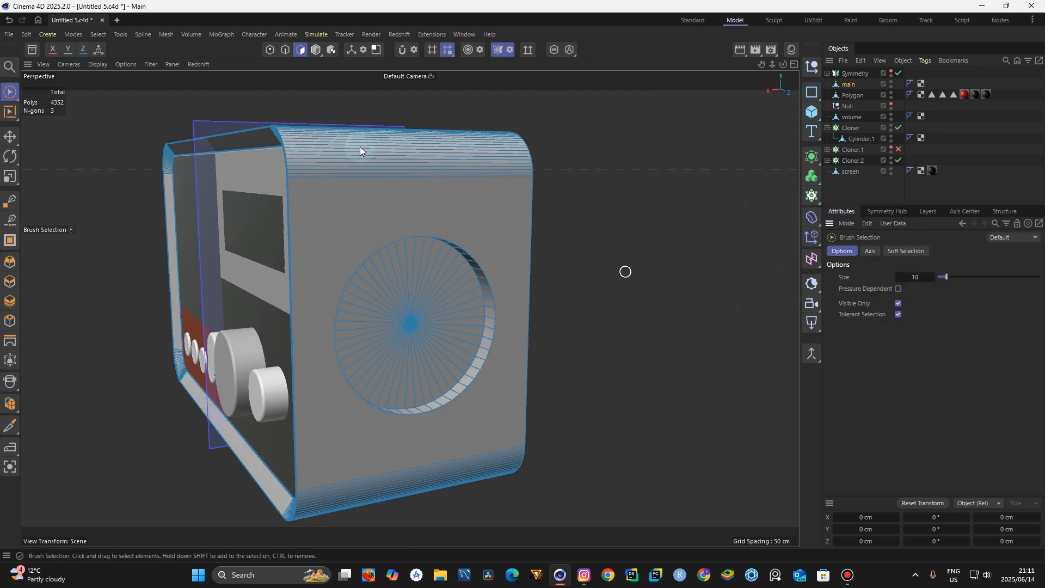
# Brush-select all floor polygons of the round side recess with symmetry active and delete them on both cabinet sides
pyautogui.moveTo(772, 65); pyautogui.dragTo(759, 68)
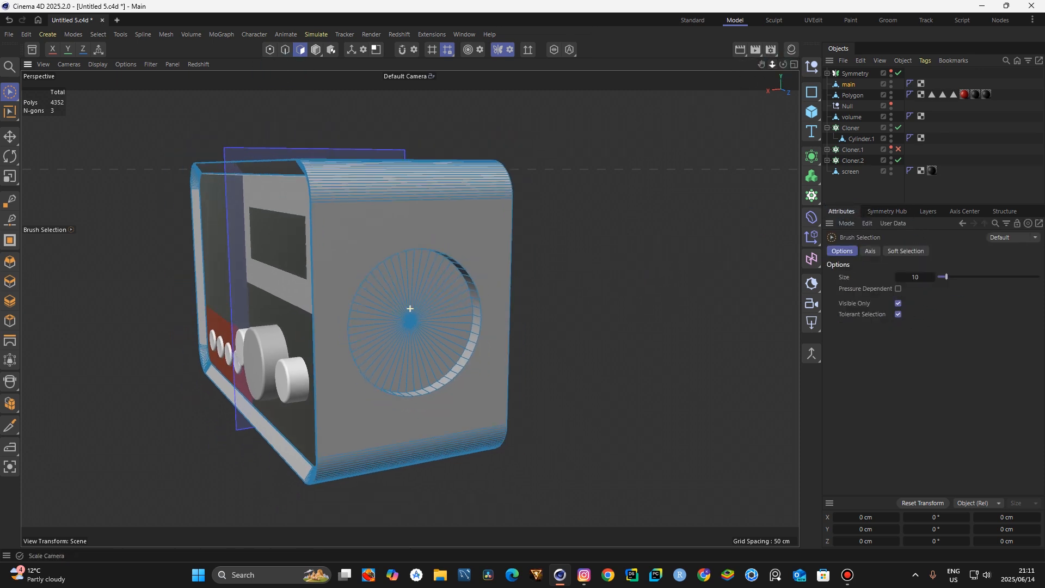
pyautogui.moveTo(410, 308); pyautogui.dragTo(429, 308)
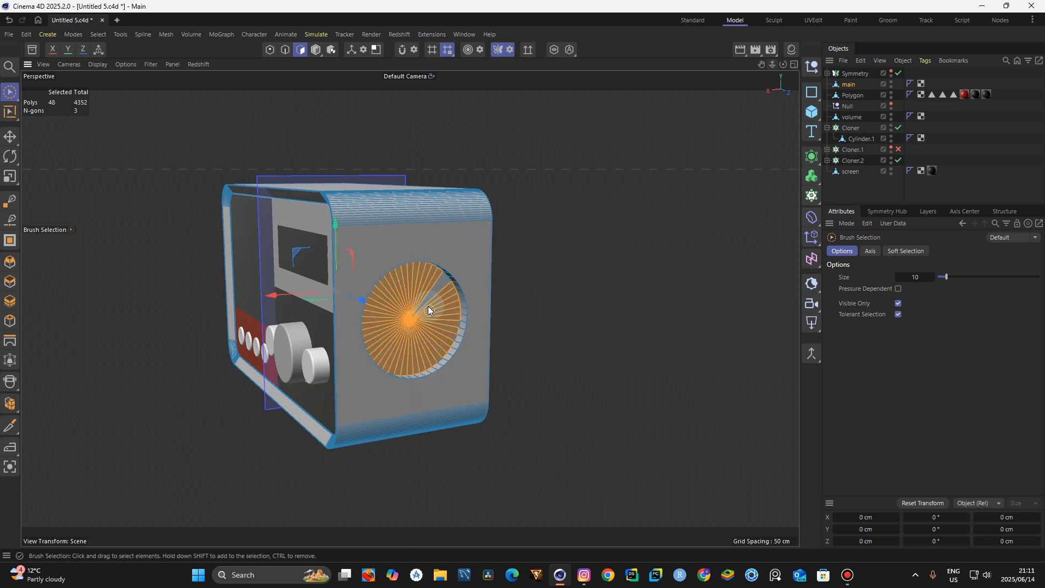
pyautogui.moveTo(776, 67); pyautogui.dragTo(783, 65)
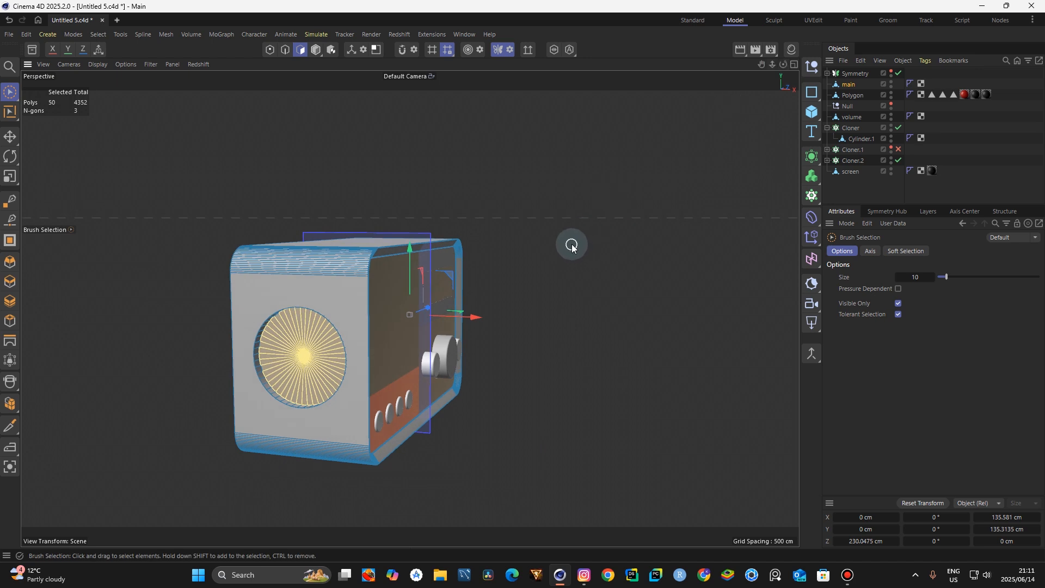
pyautogui.press('Delete')
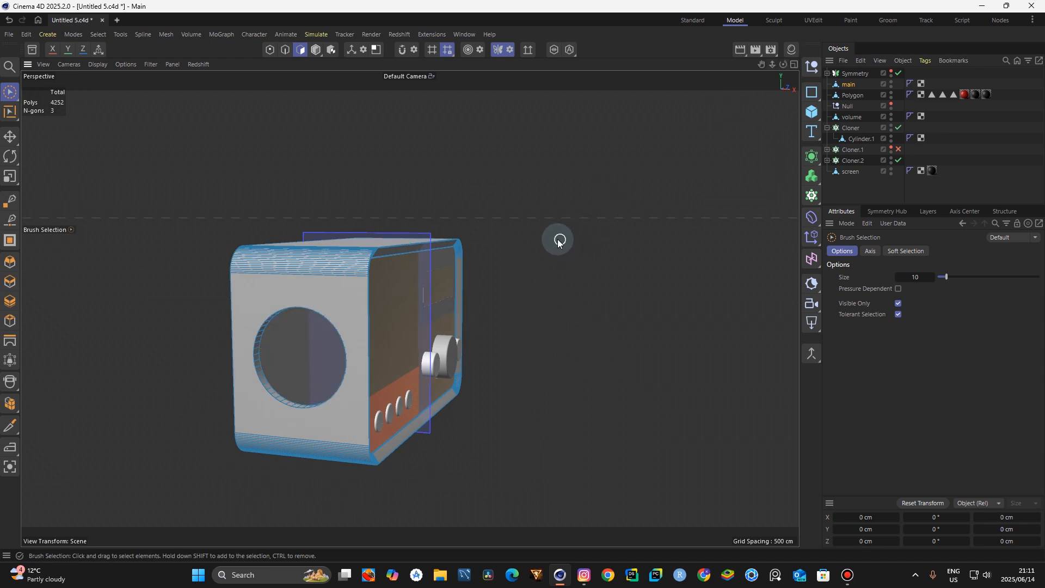
# Loop-select the inner wall polygons of the round side recesses and delete them, leaving open holes in the cabinet
pyautogui.press('u')
pyautogui.press('l')
pyautogui.scroll(5, 285, 377)
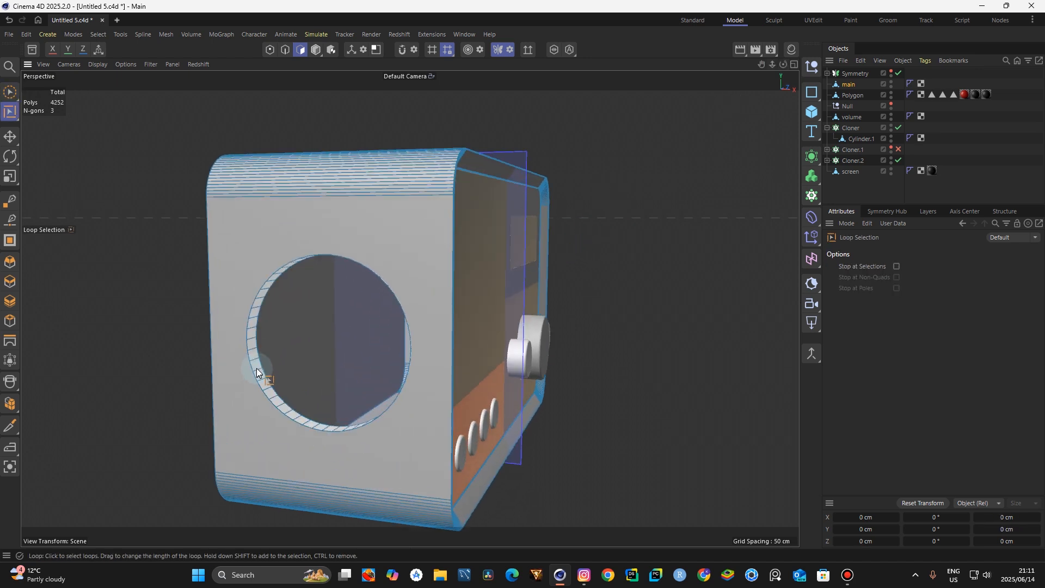
pyautogui.click(256, 367)
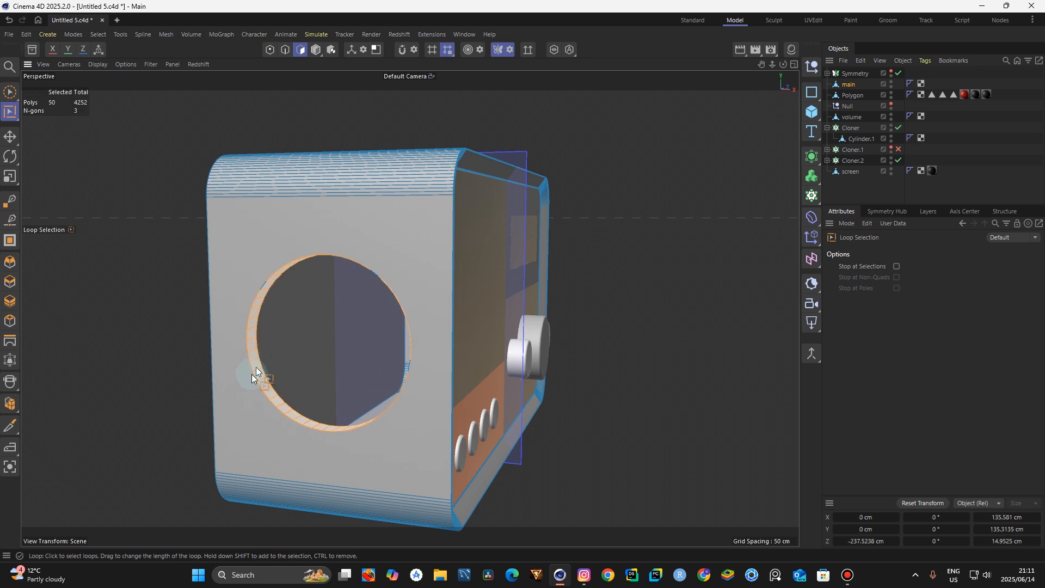
pyautogui.moveTo(772, 64); pyautogui.dragTo(794, 68)
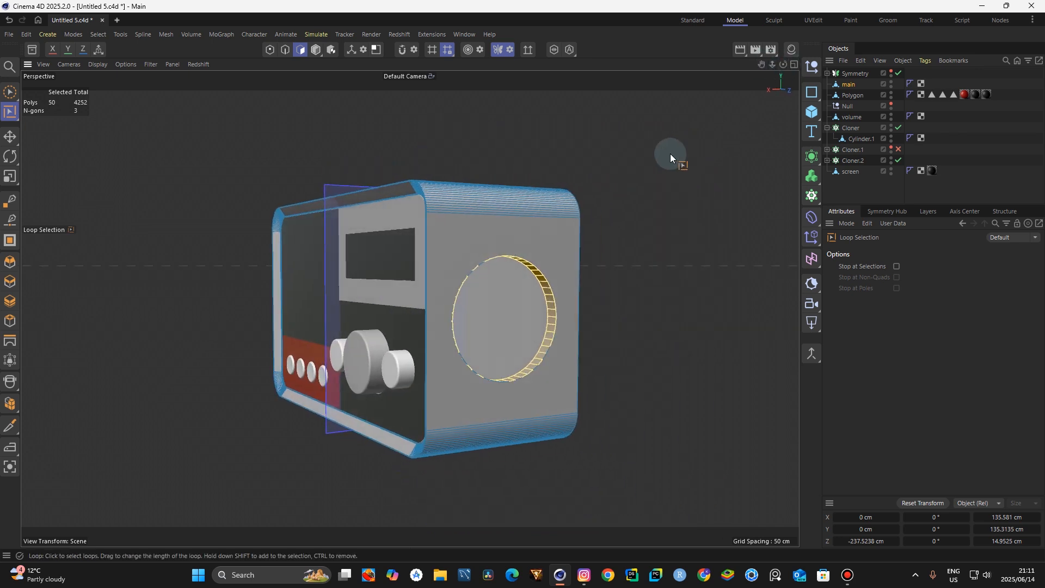
pyautogui.click(670, 154)
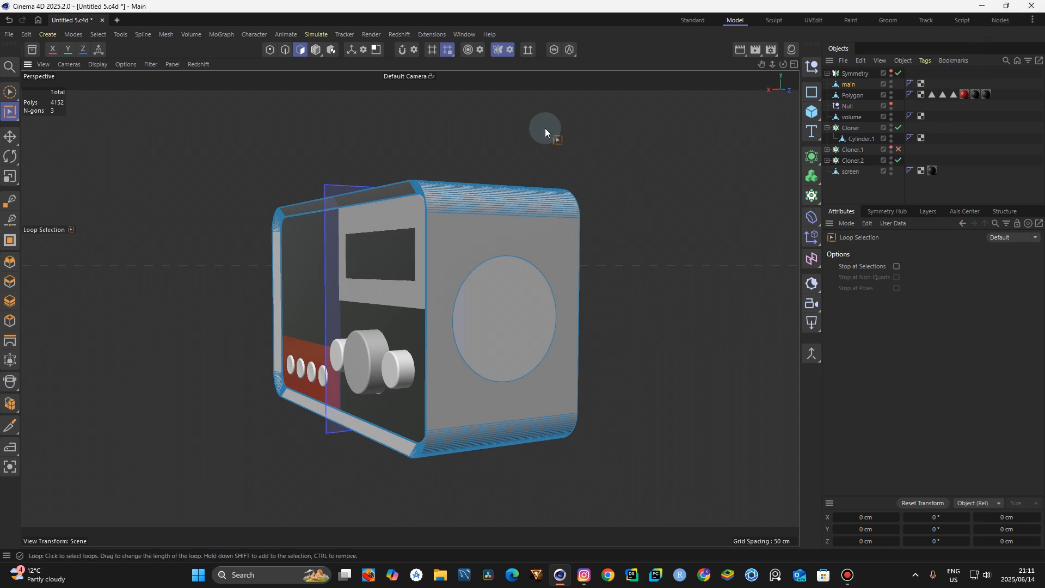
# Turn off modeling symmetry and switch back to the Move tool
pyautogui.click(883, 211)
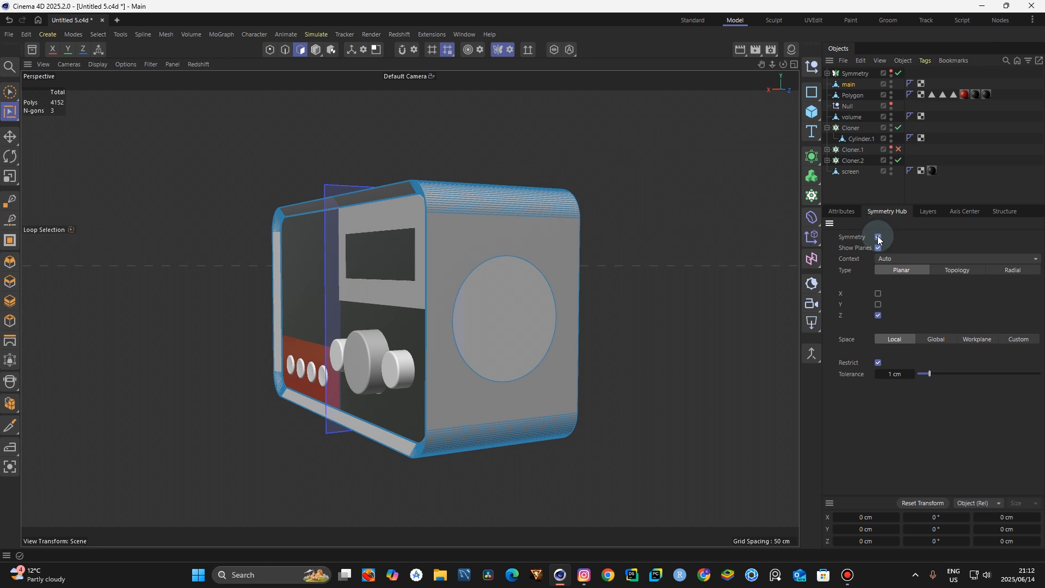
pyautogui.click(878, 237)
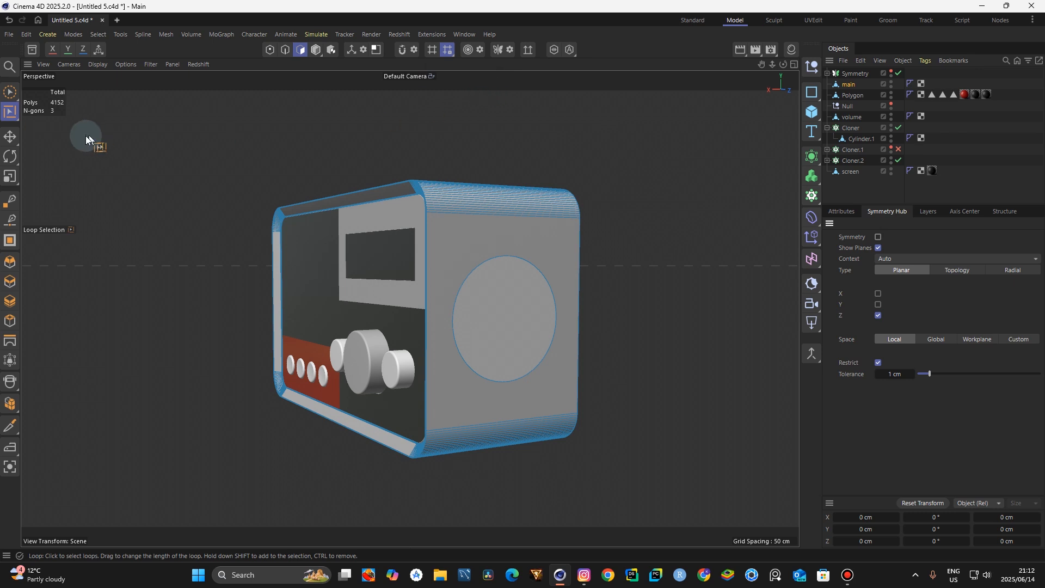
pyautogui.click(10, 136)
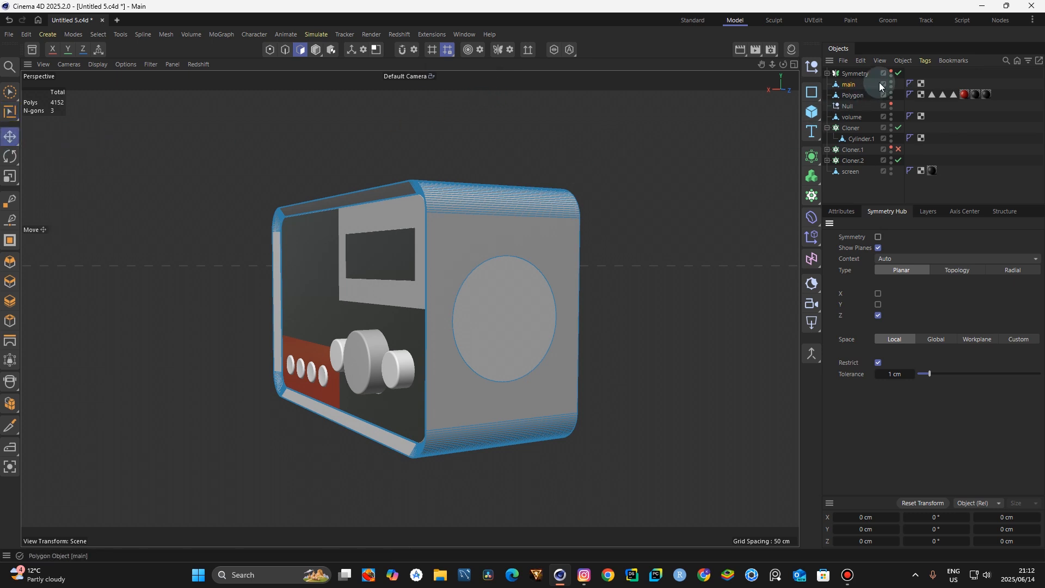
# Unhide the original Symmetry object, disable its generator, and show the properties of its nested Cylinder
pyautogui.click(891, 75)
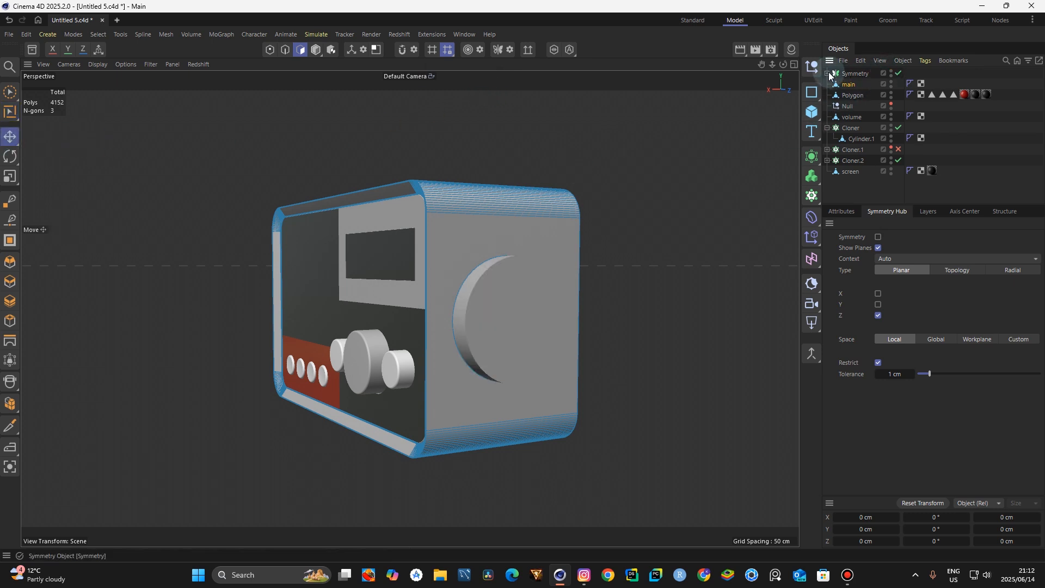
pyautogui.click(827, 73)
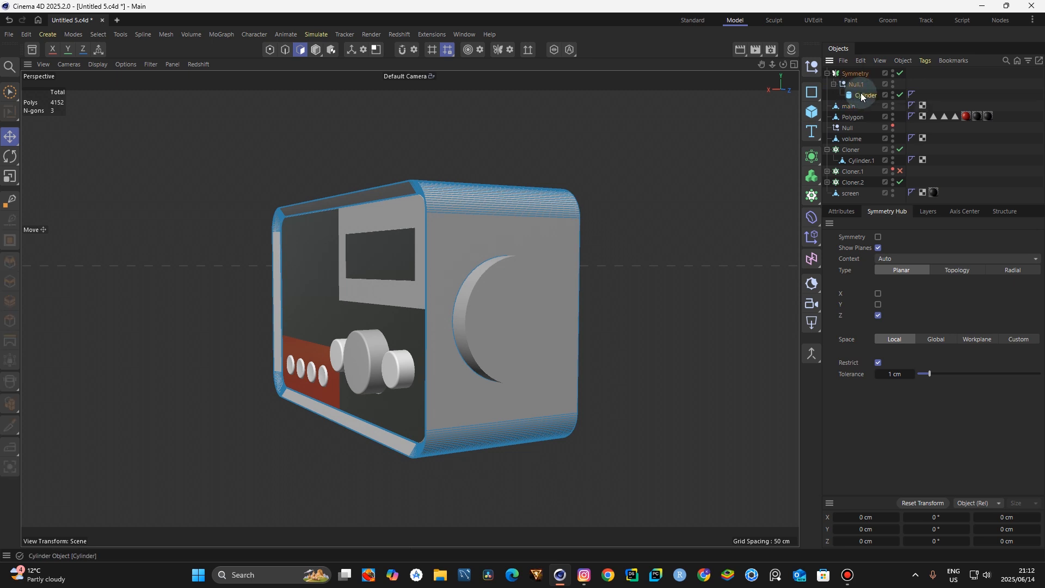
pyautogui.click(860, 95)
pyautogui.click(899, 74)
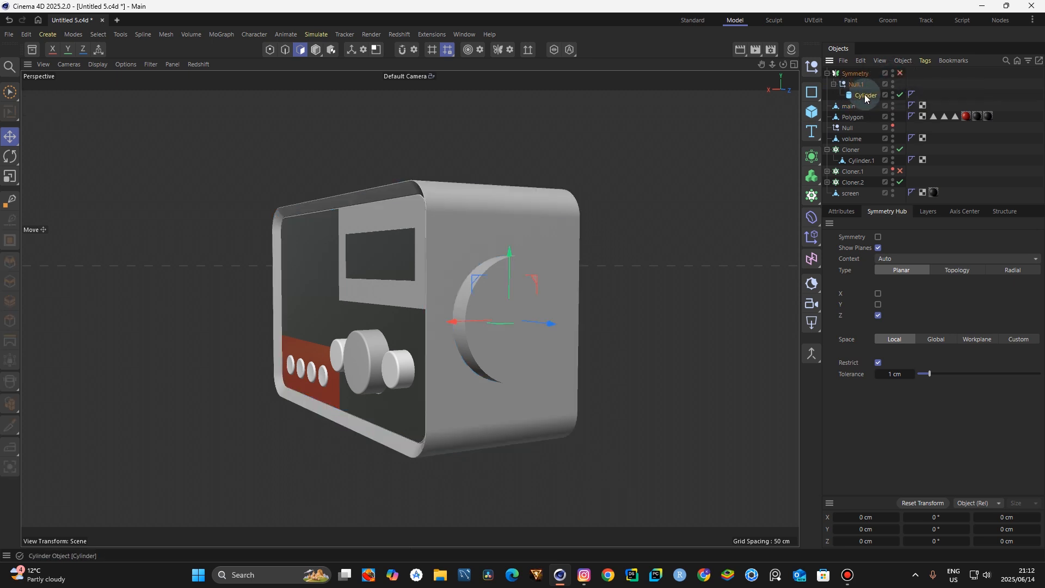
pyautogui.click(838, 211)
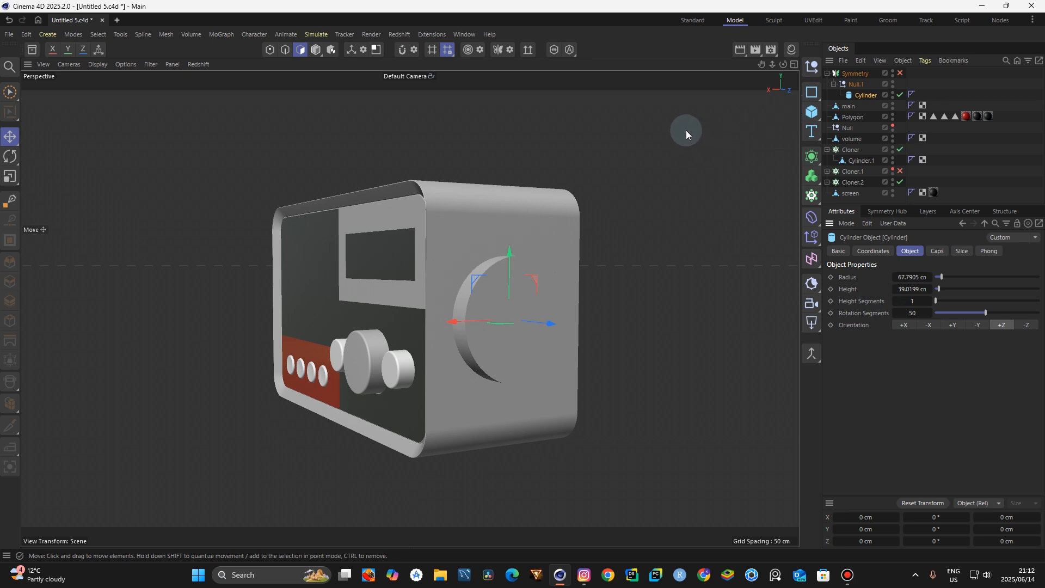
# Convert the nested Cylinder to an editable polygon object and isolate it in the viewport
pyautogui.press('c')
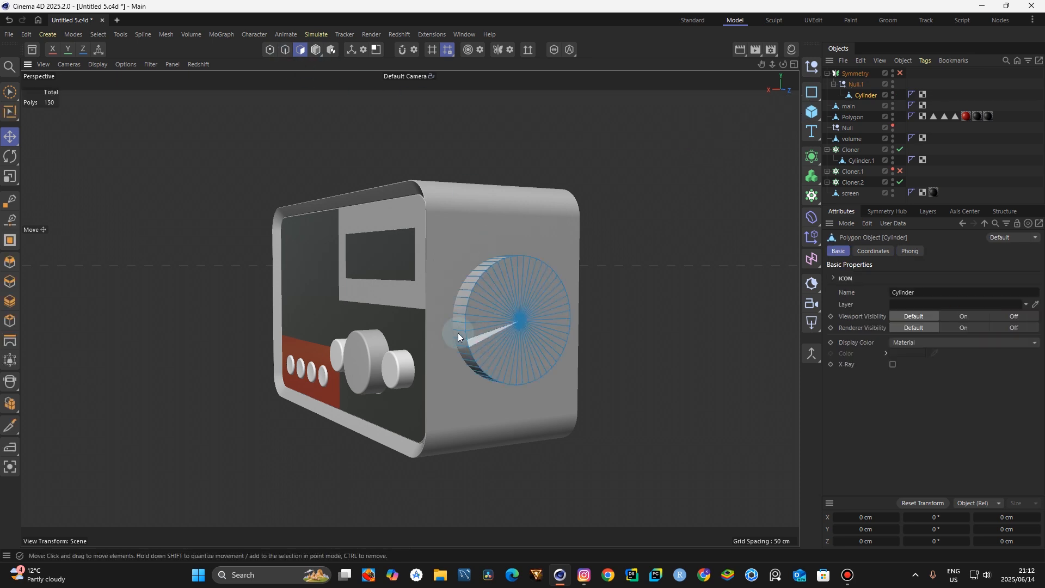
pyautogui.click(552, 50)
pyautogui.moveTo(782, 64); pyautogui.dragTo(642, 185)
# Delete the cylinder's side-wall and inner-cap polygons, keeping only the outer disc, and leave solo view
pyautogui.press('u')
pyautogui.press('l')
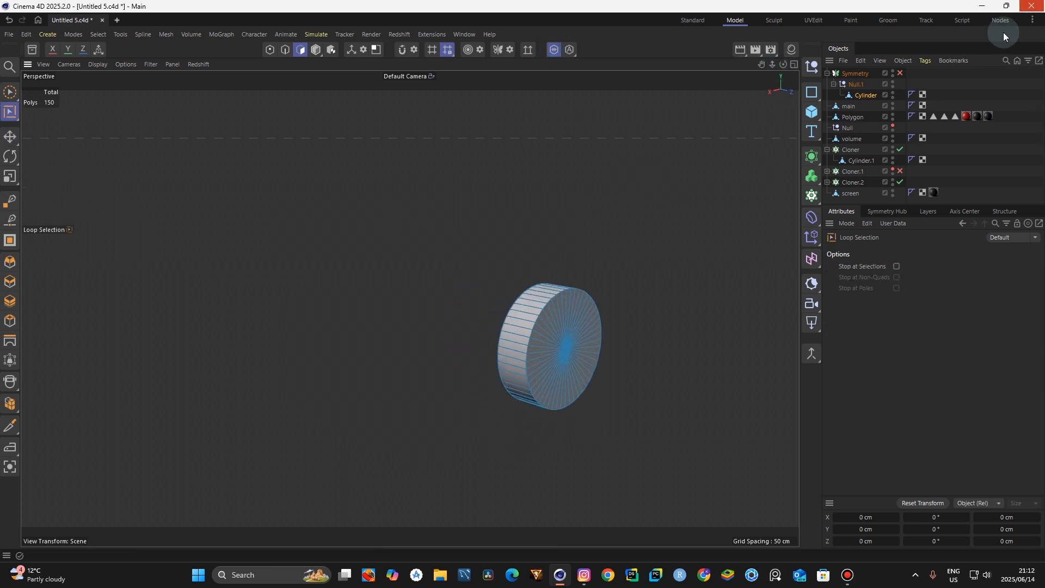
pyautogui.scroll(2, 512, 321)
pyautogui.click(511, 322)
pyautogui.press('Delete')
pyautogui.click(495, 324)
pyautogui.press('Delete')
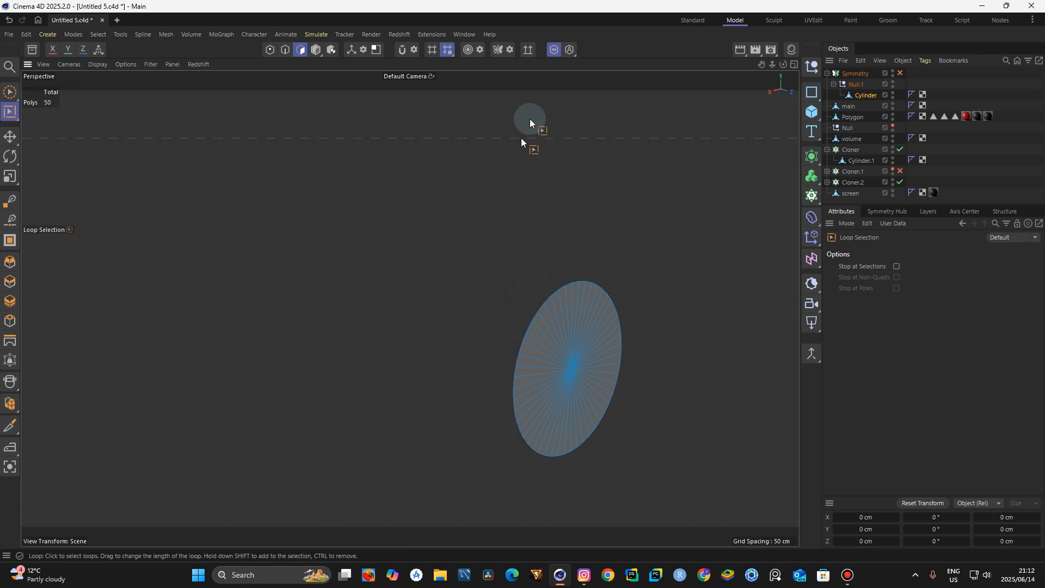
pyautogui.click(555, 51)
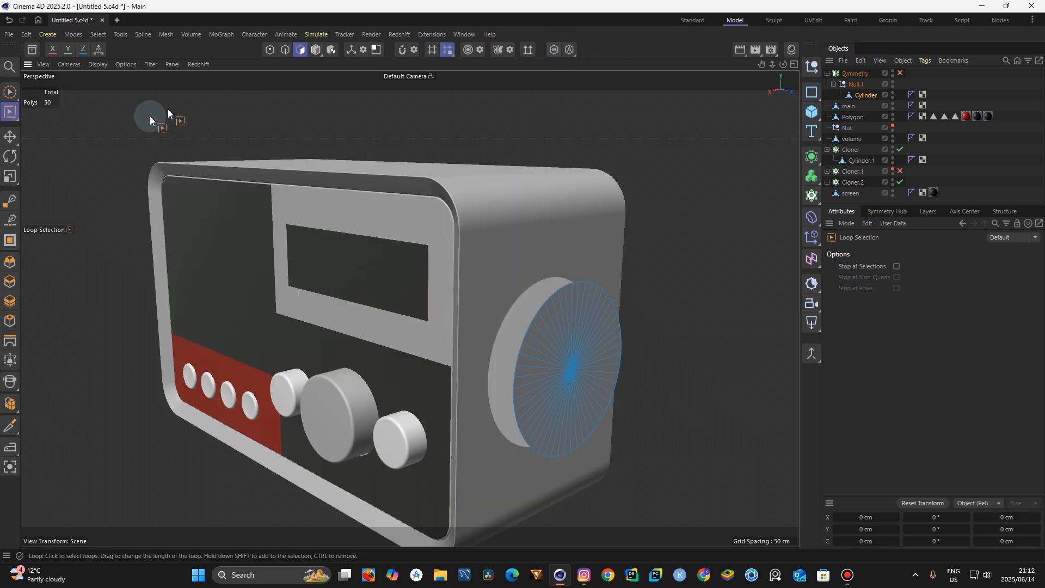
# Move the speaker disc inward along Z to about 227.35 cm so it fits the cabinet's side opening
pyautogui.click(9, 137)
pyautogui.click(317, 50)
pyautogui.moveTo(608, 381); pyautogui.dragTo(583, 378)
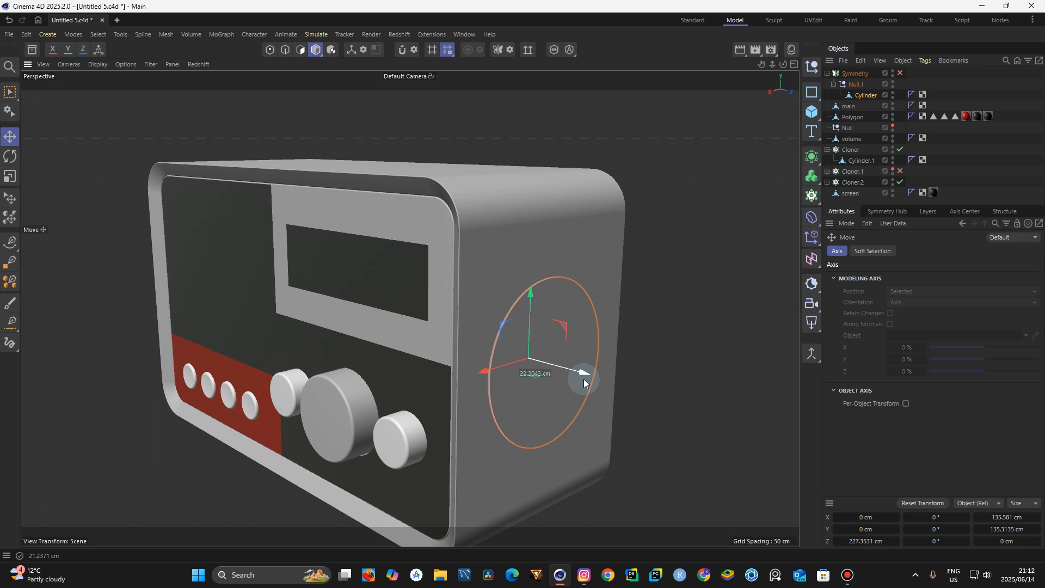
# Switch to Instagram, examine the speaker shape in the radio's side-view reference render, and return to Cinema 4D
pyautogui.click(585, 575)
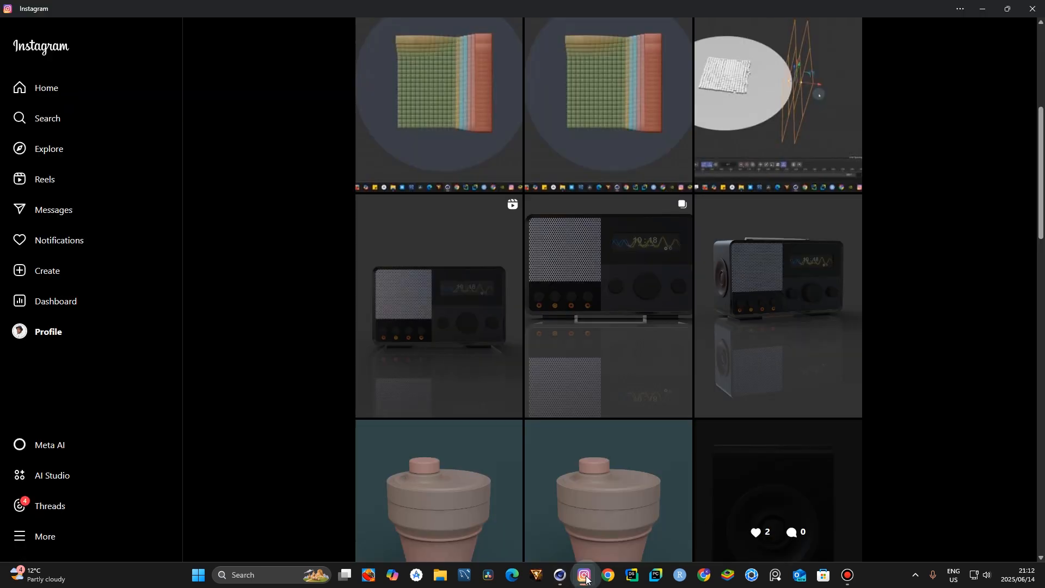
pyautogui.scroll(-3, 698, 355)
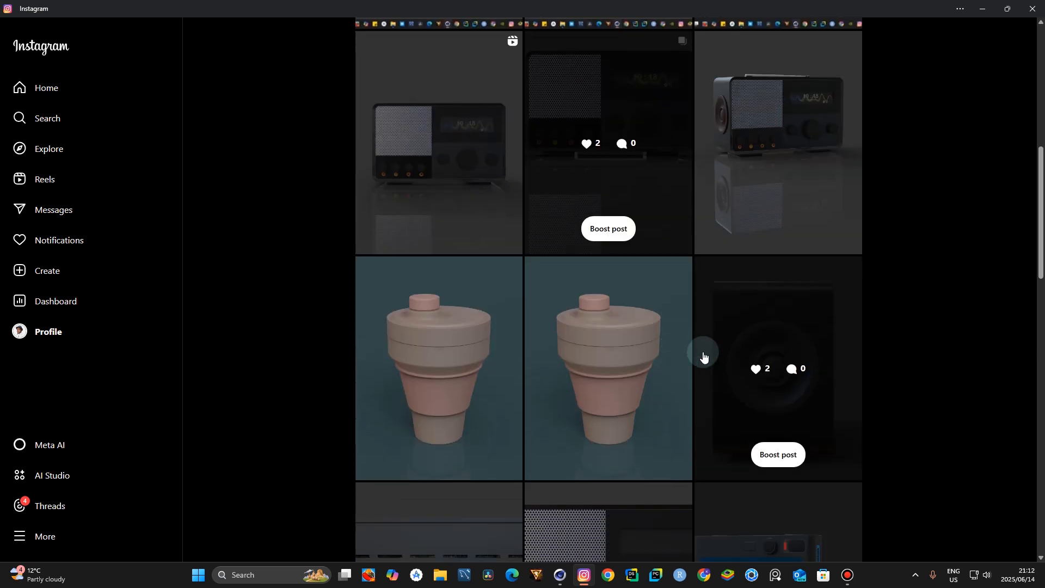
pyautogui.click(766, 340)
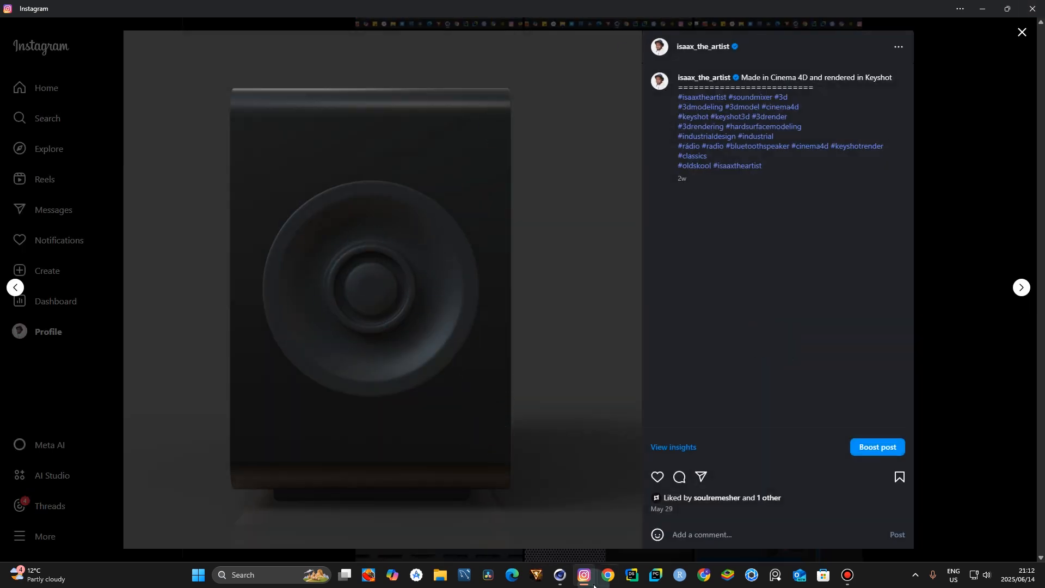
pyautogui.click(559, 575)
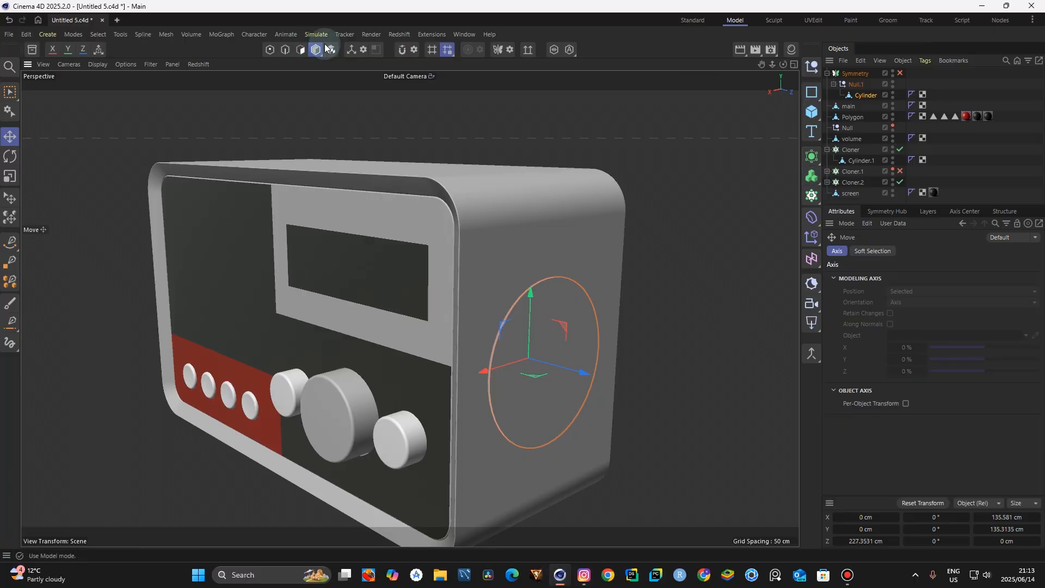
# Select all polygons of the speaker disc and inset them by about 8.2 cm
pyautogui.click(300, 49)
pyautogui.press('9')
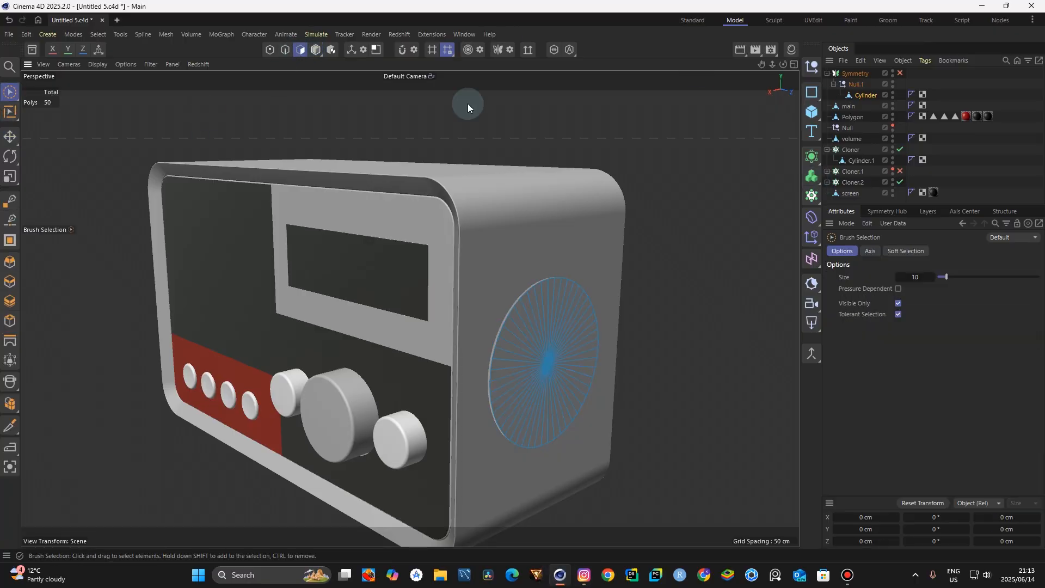
pyautogui.moveTo(772, 64); pyautogui.dragTo(777, 62)
pyautogui.moveTo(561, 311)
pyautogui.mouseDown()
pyautogui.moveTo(527, 311)
pyautogui.moveTo(564, 315)
pyautogui.moveTo(548, 318)
pyautogui.mouseUp()
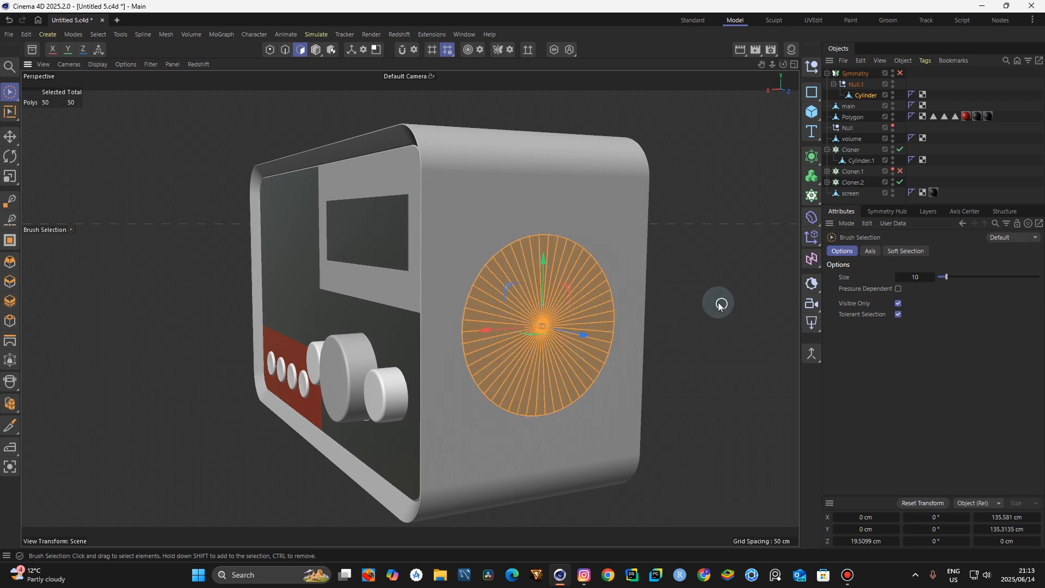
pyautogui.press('i')
pyautogui.moveTo(706, 303); pyautogui.dragTo(666, 302)
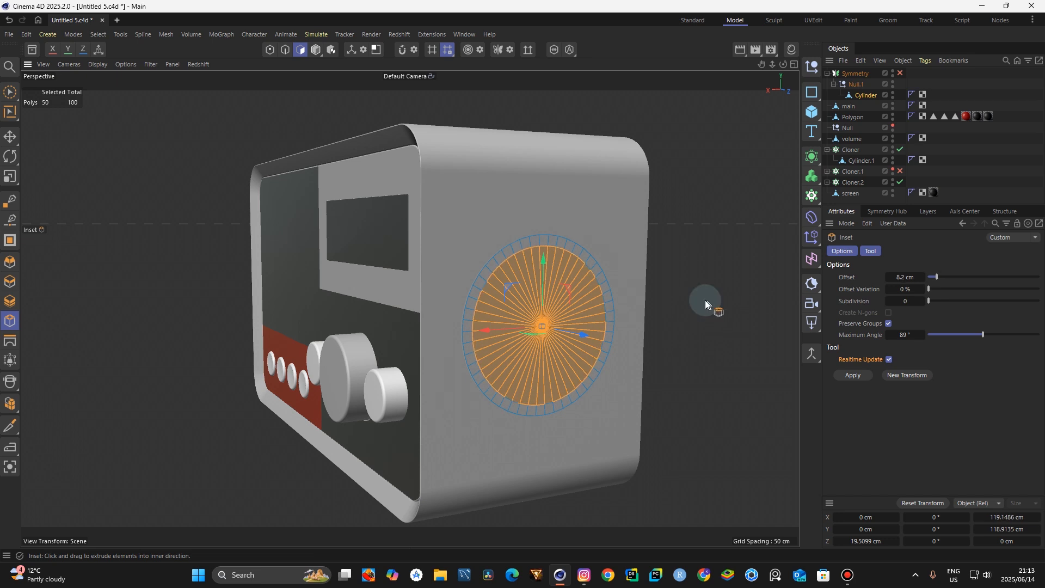
# Extrude the inset disc inward to about Z 0.93 cm, and compare the recess with the speaker reference render in Instagram
pyautogui.moveTo(784, 64); pyautogui.dragTo(816, 80)
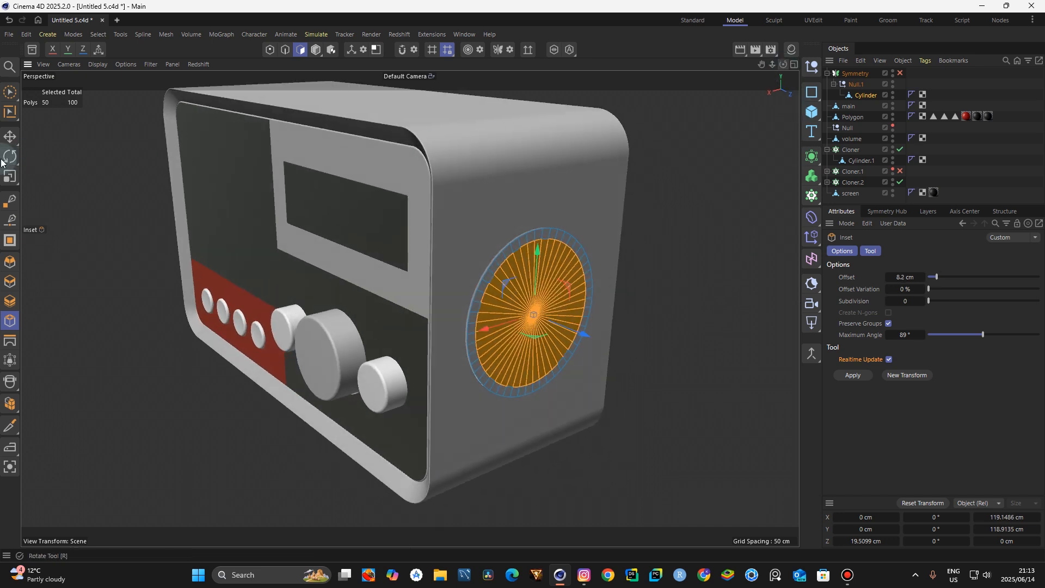
pyautogui.click(10, 137)
pyautogui.keyDown('ctrl'); pyautogui.moveTo(582, 337); pyautogui.dragTo(564, 335); pyautogui.keyUp('ctrl')
pyautogui.click(583, 575)
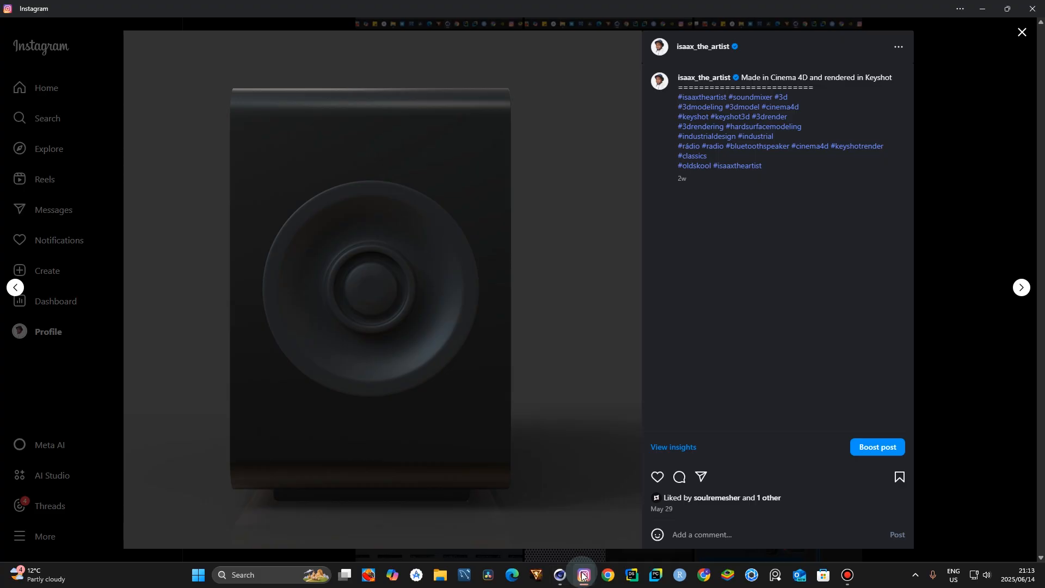
pyautogui.click(584, 576)
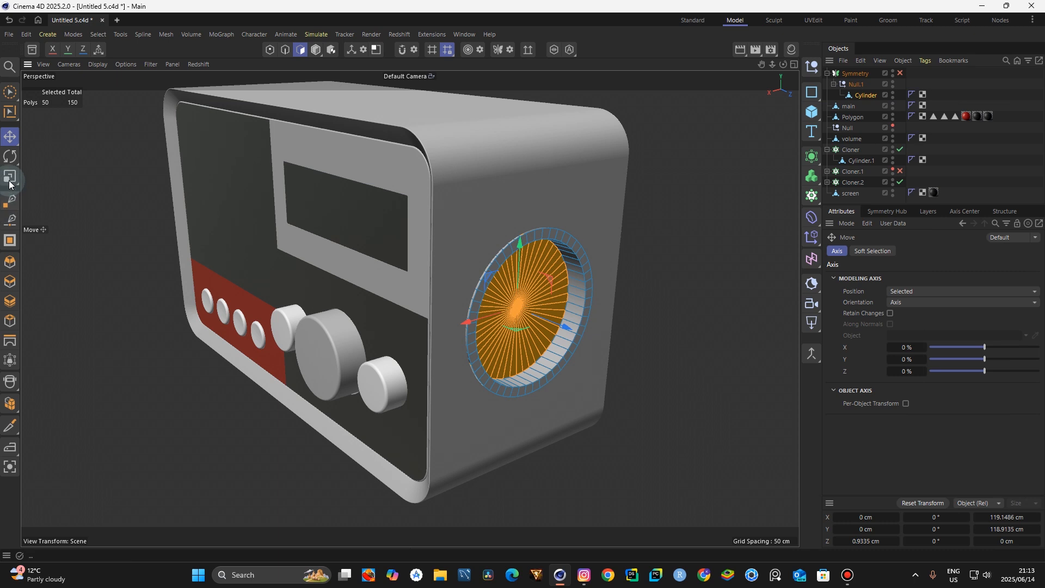
# Move the recess floor outward to about Z 12.95 cm and scale it to about 98 cm across, checking the Instagram reference
pyautogui.moveTo(661, 244); pyautogui.dragTo(724, 234)
pyautogui.click(10, 137)
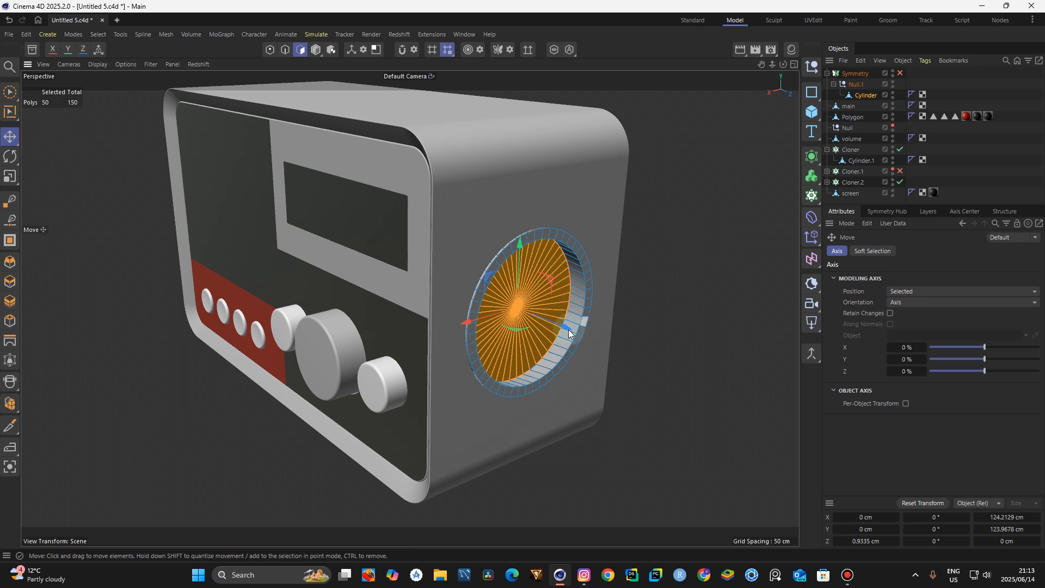
pyautogui.moveTo(564, 327); pyautogui.dragTo(575, 334)
pyautogui.press('t')
pyautogui.moveTo(665, 233); pyautogui.dragTo(623, 273)
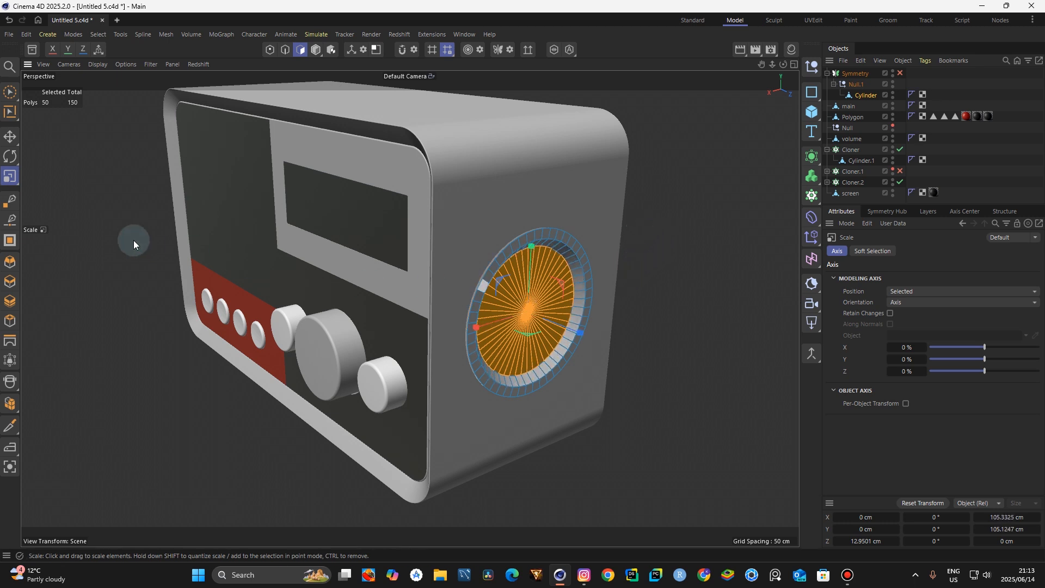
pyautogui.moveTo(664, 246); pyautogui.dragTo(650, 256)
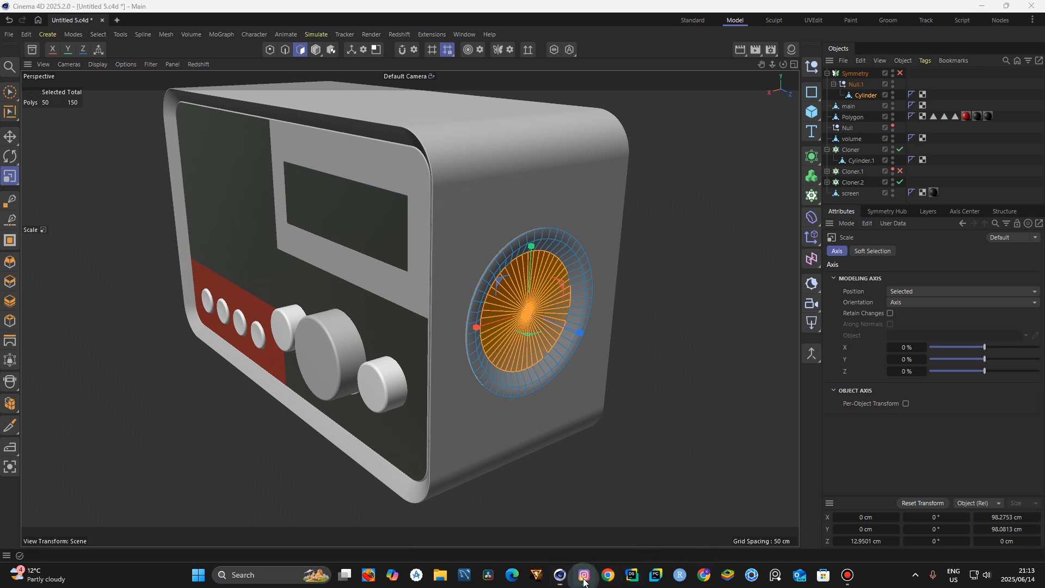
pyautogui.click(584, 580)
pyautogui.click(584, 579)
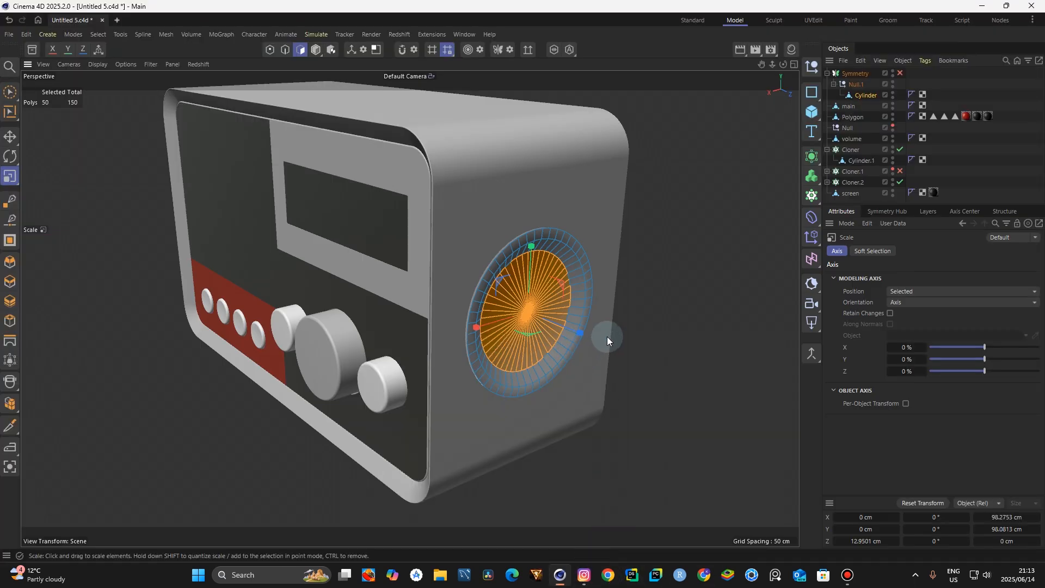
# Shape the speaker cone with insets of about 14.1 cm and 12.9 cm, pushing the floor inward to about Z 8.42 cm between them
pyautogui.press('i')
pyautogui.moveTo(673, 298); pyautogui.dragTo(719, 297)
pyautogui.moveTo(580, 332); pyautogui.dragTo(575, 331)
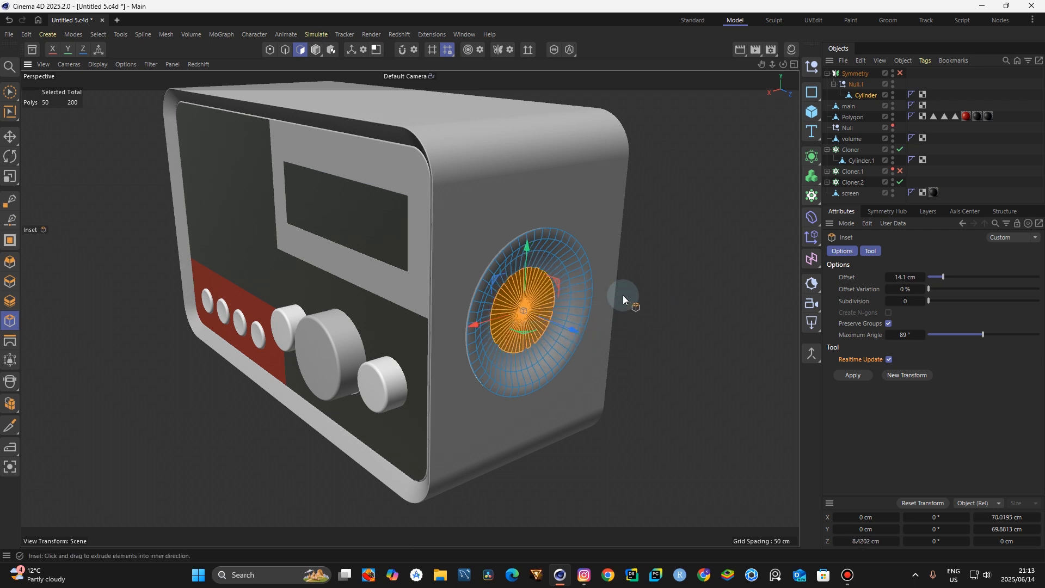
pyautogui.moveTo(648, 294); pyautogui.dragTo(698, 294)
pyautogui.moveTo(614, 412); pyautogui.dragTo(630, 411)
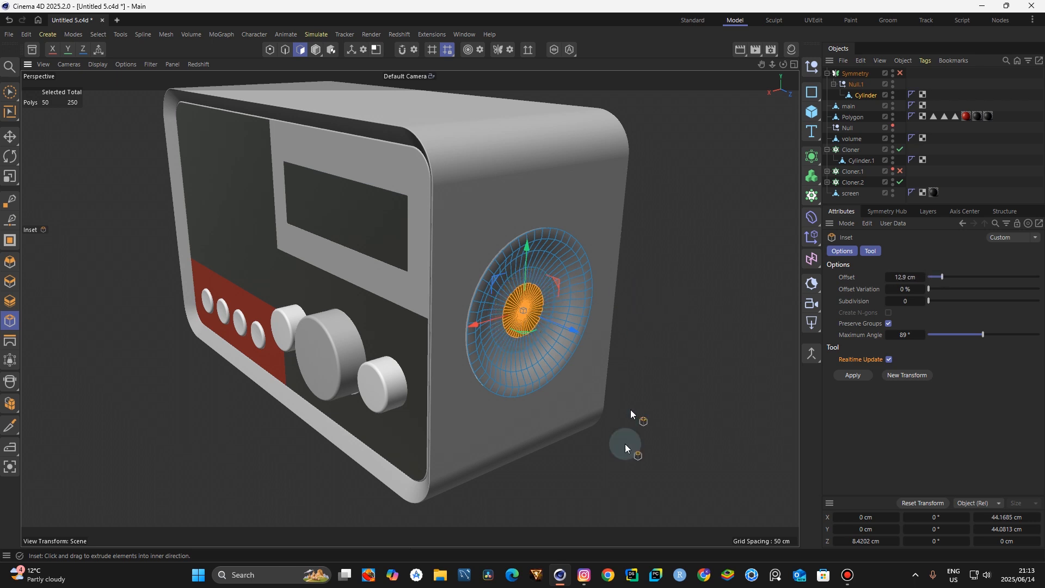
# Check the Instagram reference and enlarge the speaker's centre polygons to about 53 cm across
pyautogui.click(584, 576)
pyautogui.click(585, 577)
pyautogui.press('t')
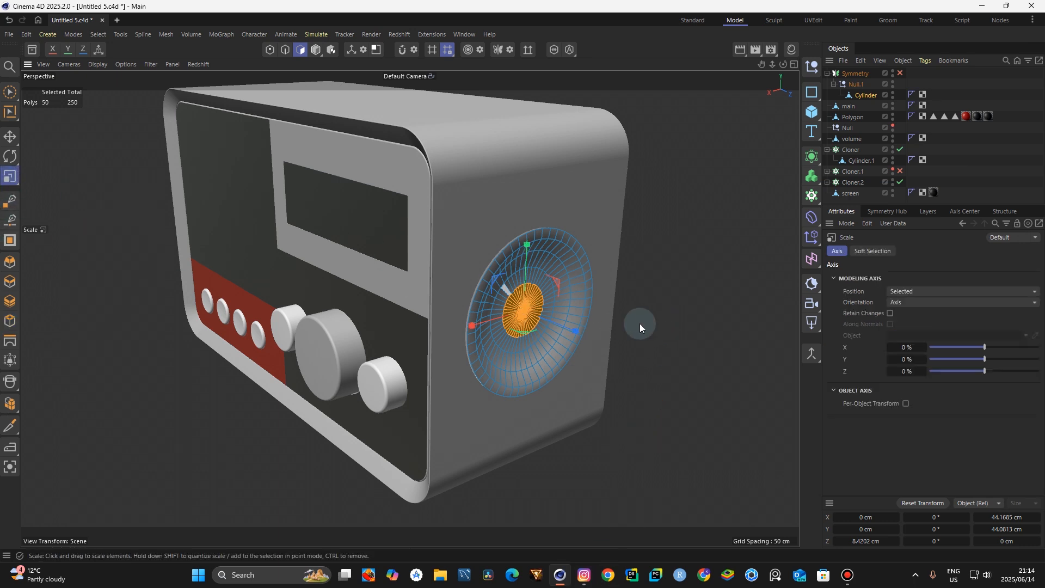
pyautogui.moveTo(665, 324); pyautogui.dragTo(768, 322)
# Form a raised central ring by extruding the centre outward, insetting it about 5.3 cm and extruding it back in to about Z 6.84 cm
pyautogui.click(9, 136)
pyautogui.scroll(3, 561, 304)
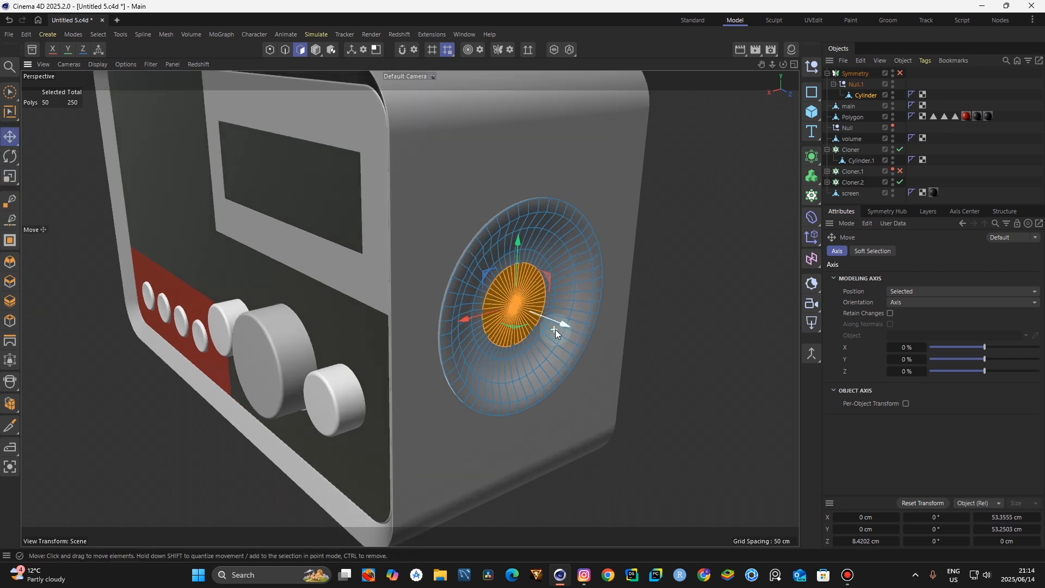
pyautogui.keyDown('ctrl'); pyautogui.moveTo(565, 325); pyautogui.dragTo(570, 328); pyautogui.keyUp('ctrl')
pyautogui.press('i')
pyautogui.moveTo(671, 289); pyautogui.dragTo(648, 288)
pyautogui.moveTo(576, 324); pyautogui.dragTo(563, 325)
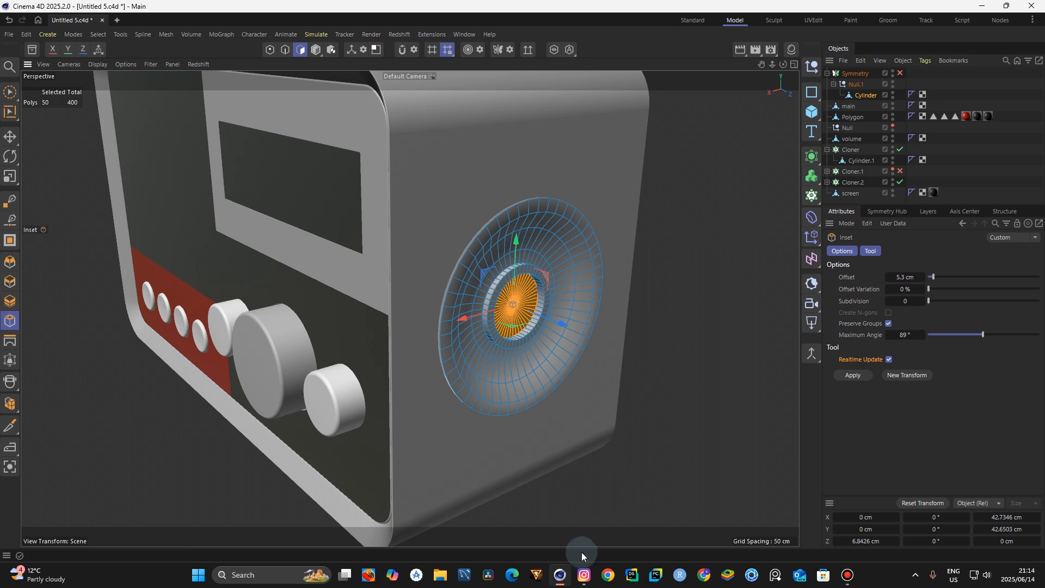
# Check the Instagram reference and inset the floor inside the central ring by about 3.9 cm
pyautogui.click(584, 575)
pyautogui.click(585, 572)
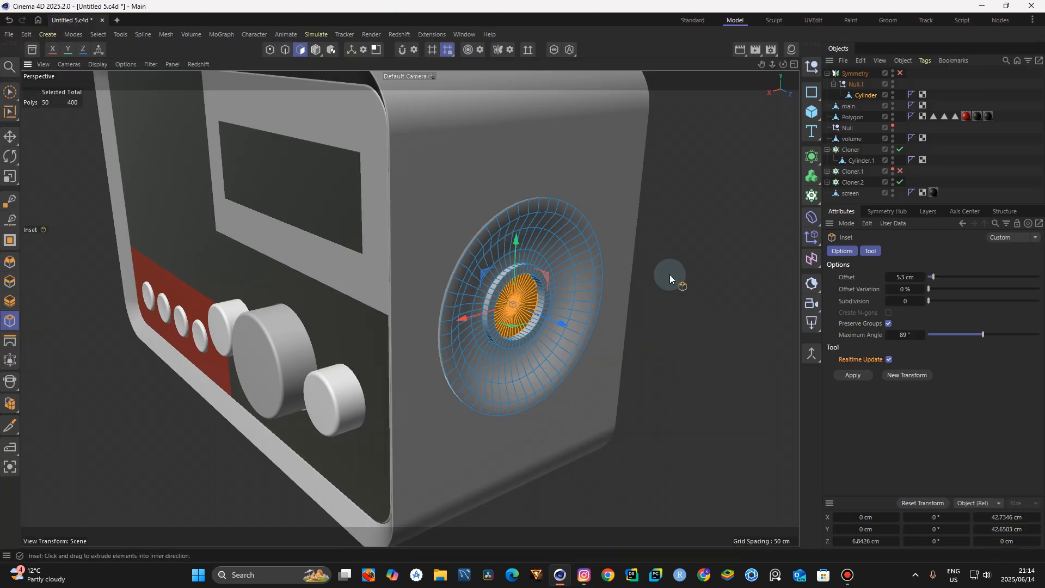
pyautogui.moveTo(684, 283); pyautogui.dragTo(675, 283)
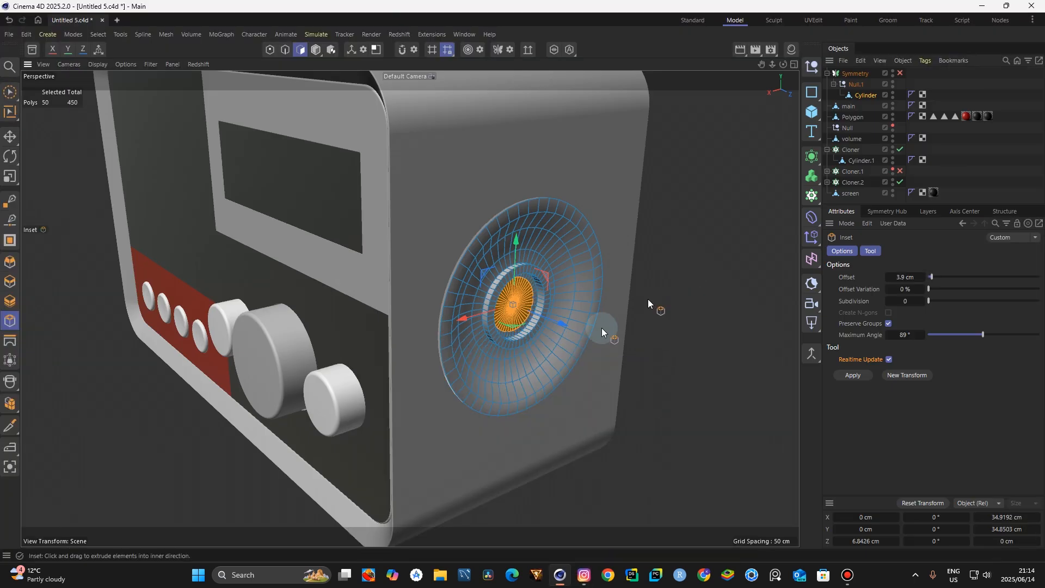
# Extrude the centre polygons outward to about Z 12.68 cm and taper the plug's face to about 33 cm across
pyautogui.scroll(5, 550, 317)
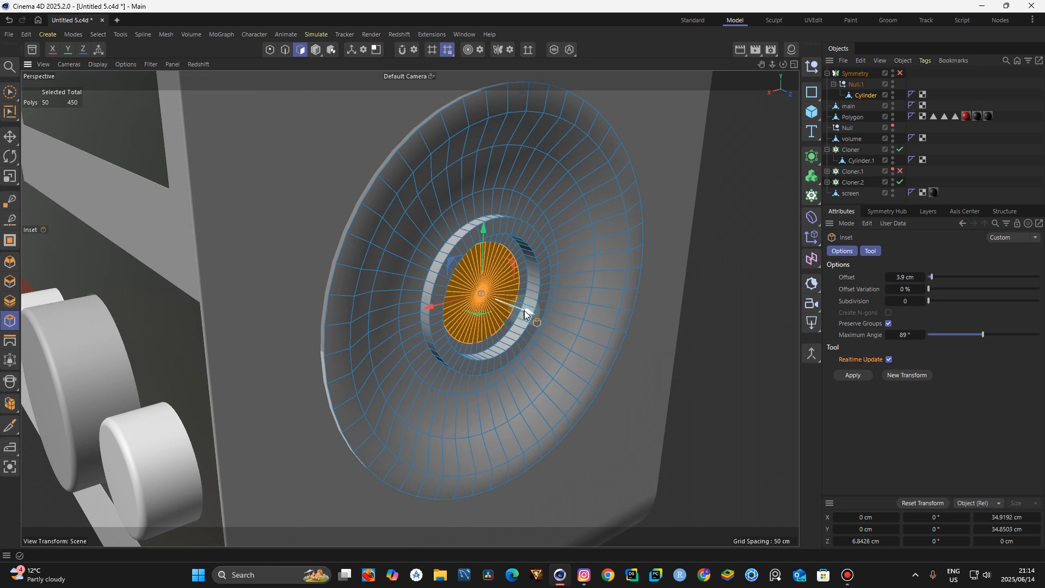
pyautogui.moveTo(528, 311); pyautogui.dragTo(541, 318)
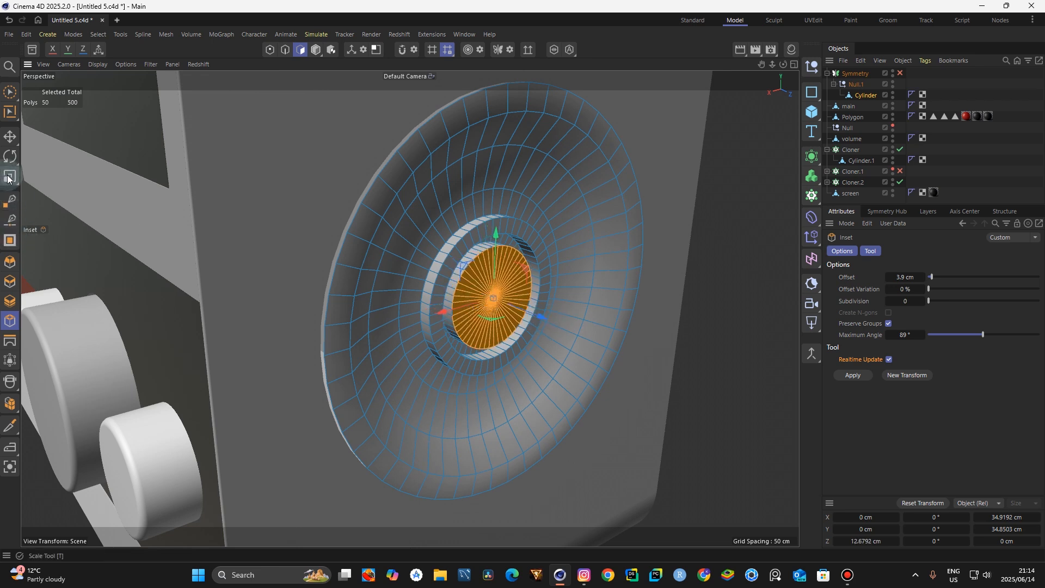
pyautogui.click(10, 175)
pyautogui.moveTo(722, 302); pyautogui.dragTo(703, 308)
# Loop-select the speaker's outer rim edges and extrude them outward to about 146 cm across
pyautogui.keyDown('alt'); pyautogui.moveTo(774, 216); pyautogui.dragTo(702, 220); pyautogui.keyUp('alt')
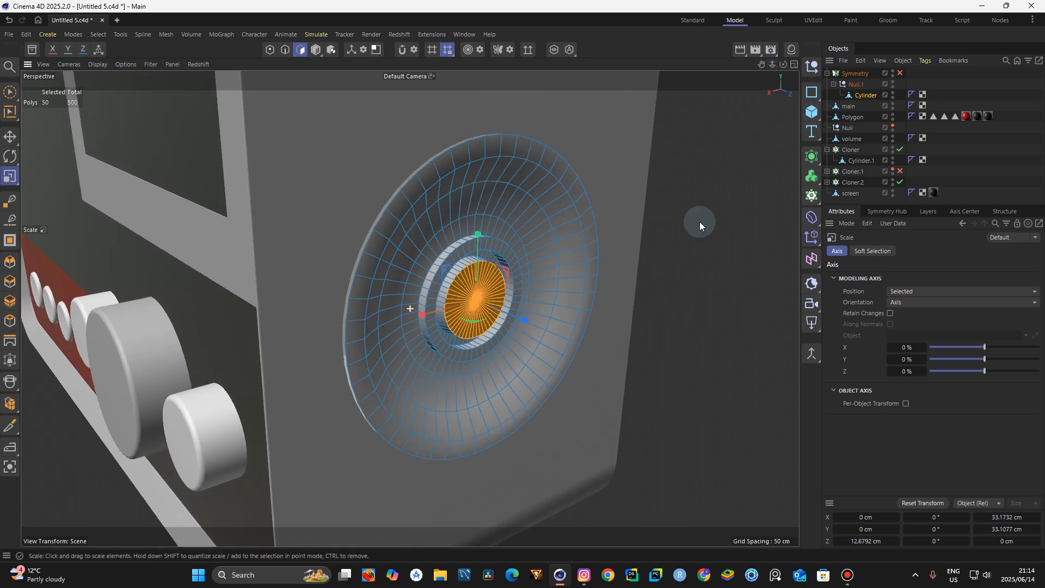
pyautogui.press('u')
pyautogui.press('l')
pyautogui.moveTo(782, 64); pyautogui.dragTo(671, 105)
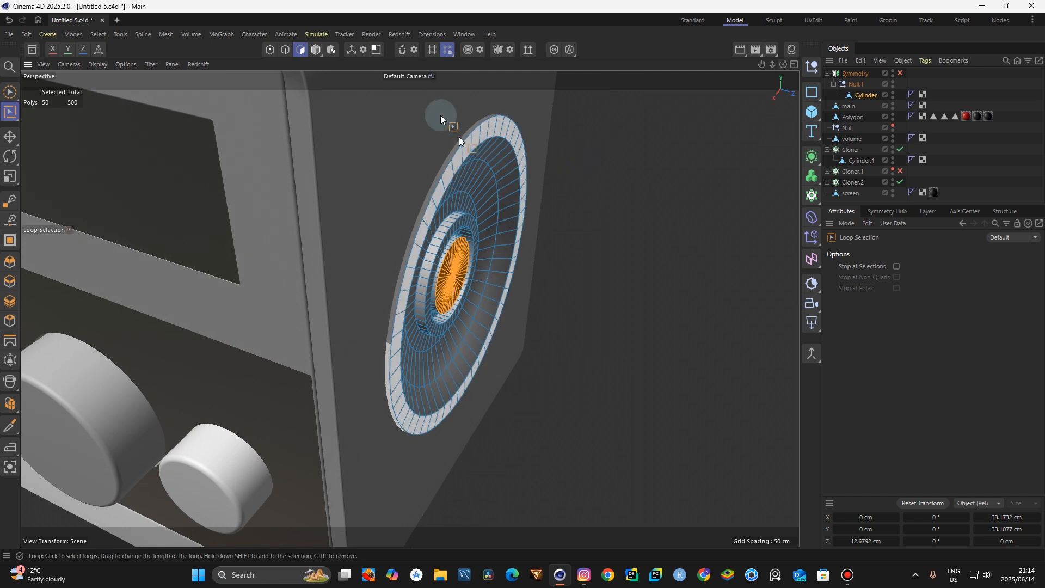
pyautogui.click(285, 50)
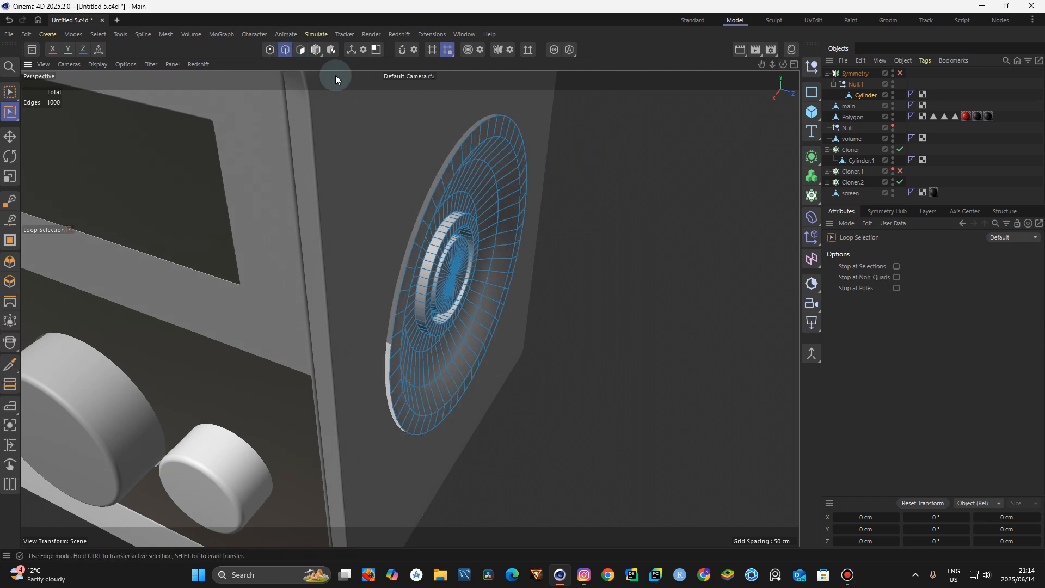
pyautogui.click(442, 177)
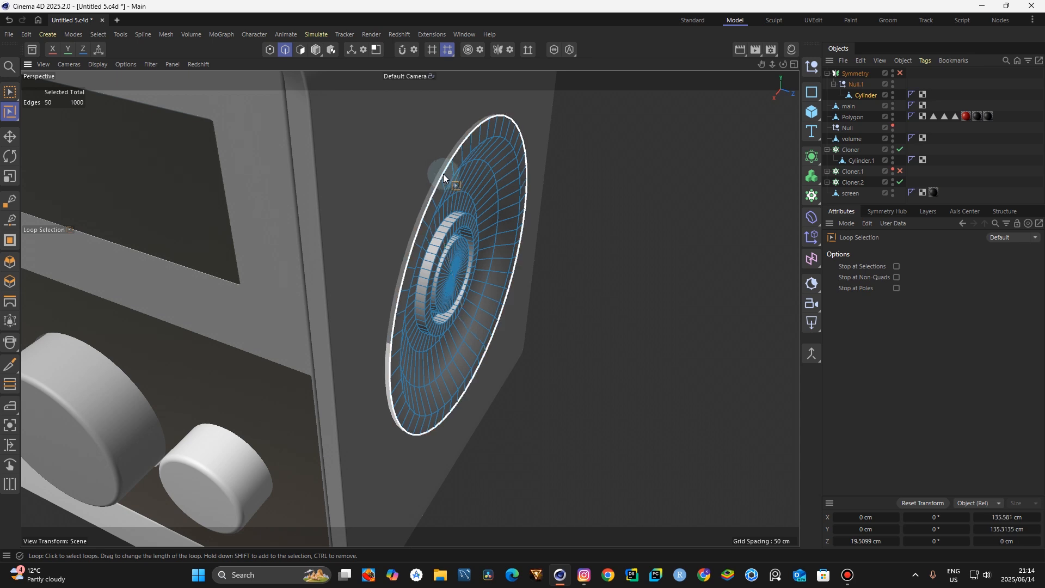
pyautogui.click(443, 174)
pyautogui.click(10, 176)
pyautogui.moveTo(616, 233); pyautogui.dragTo(661, 237)
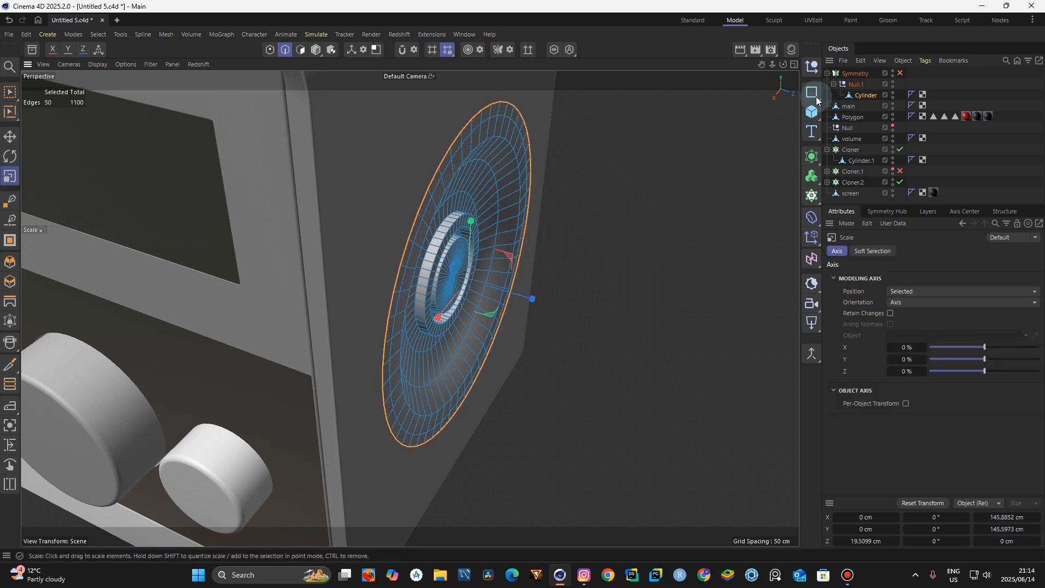
# Build a rim lip by extruding the outer edges to about 149 cm across, inward to about Z 17.84 cm, and back to about 143 cm
pyautogui.moveTo(783, 64); pyautogui.dragTo(727, 65)
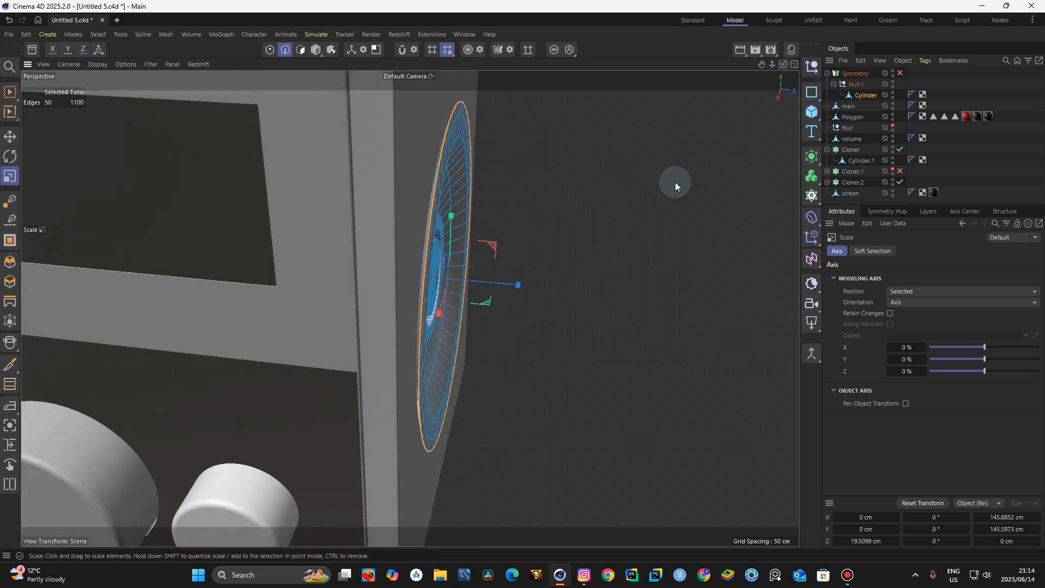
pyautogui.moveTo(573, 201); pyautogui.dragTo(594, 212)
pyautogui.click(10, 135)
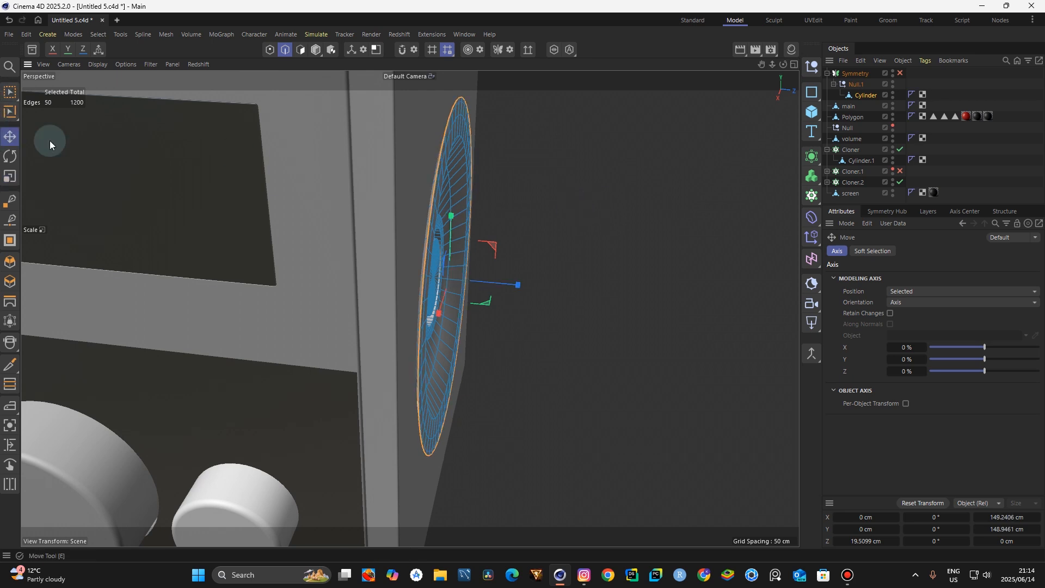
pyautogui.keyDown('ctrl'); pyautogui.moveTo(523, 283); pyautogui.dragTo(514, 285); pyautogui.keyUp('ctrl')
pyautogui.click(10, 176)
pyautogui.keyDown('ctrl'); pyautogui.moveTo(624, 207); pyautogui.dragTo(621, 210); pyautogui.keyUp('ctrl')
# Isolate the speaker in the viewport, examine its shape and rim, and leave solo view
pyautogui.click(553, 50)
pyautogui.moveTo(783, 64); pyautogui.dragTo(739, 59)
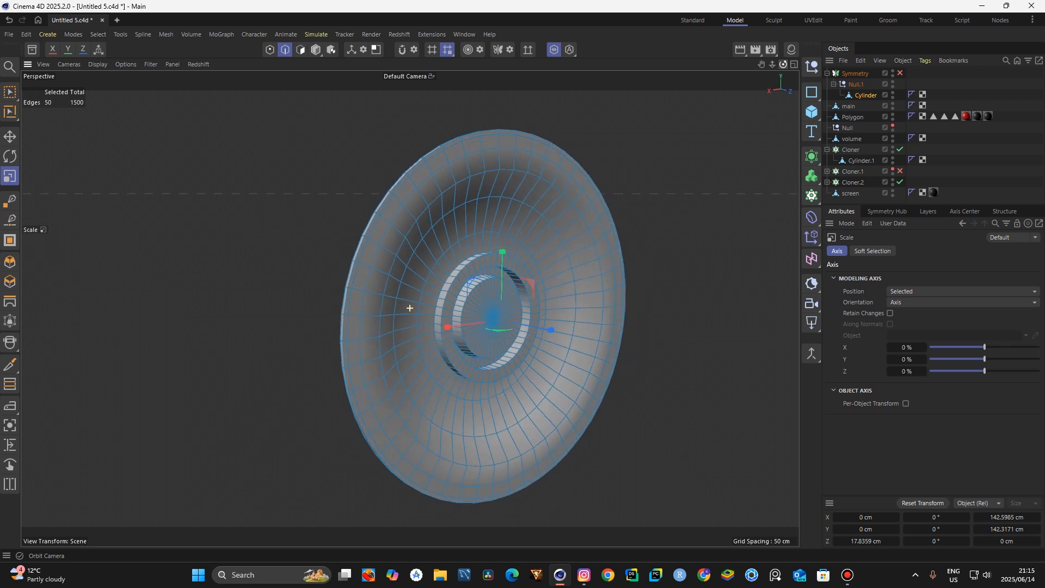
pyautogui.click(552, 50)
# Try smoothing the speaker Cylinder with a parent Subdivision Surface and undo it
pyautogui.click(861, 96)
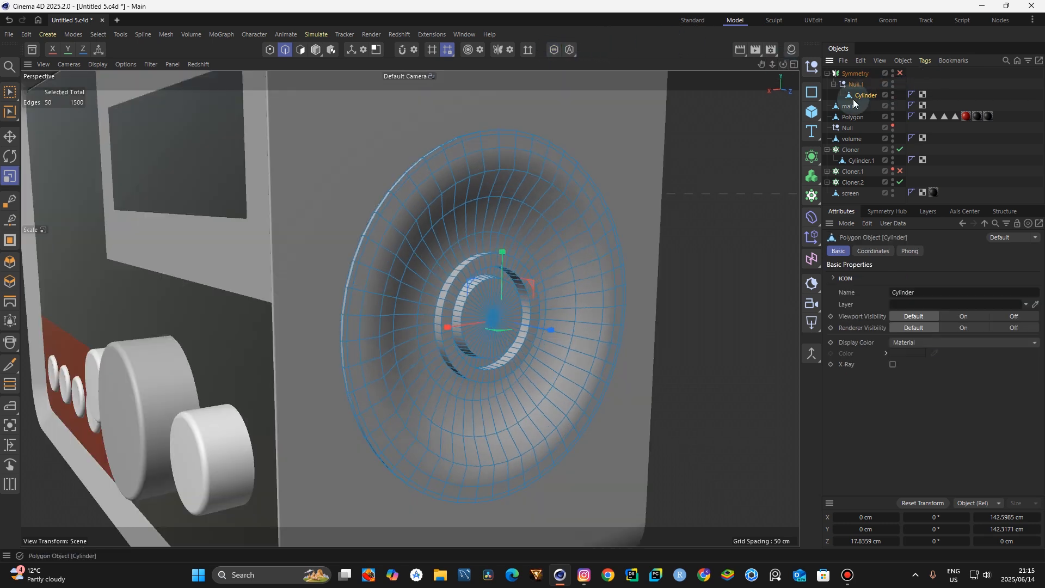
pyautogui.click(809, 163)
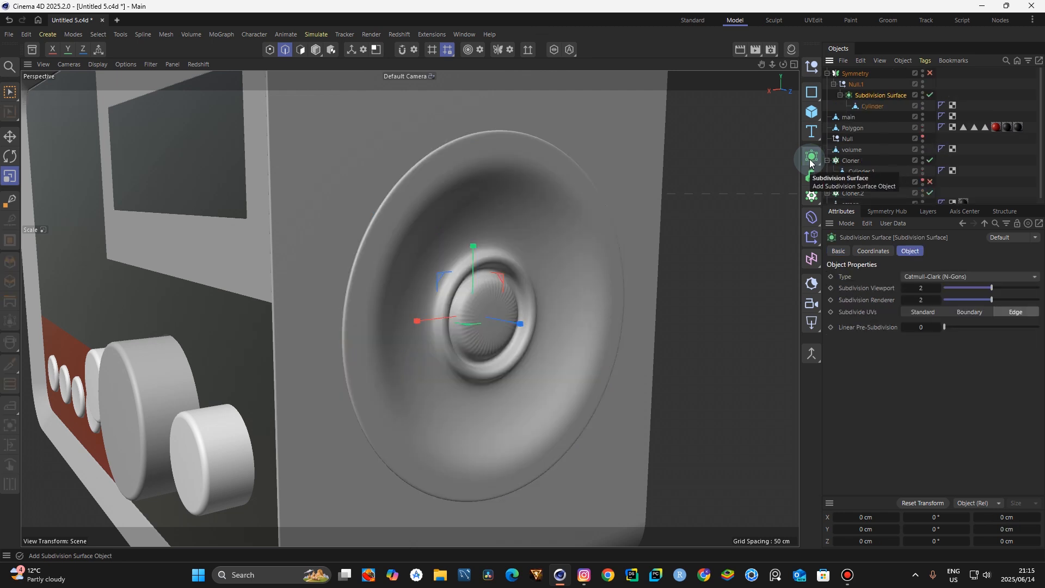
pyautogui.hotkey('ctrl', 'z')
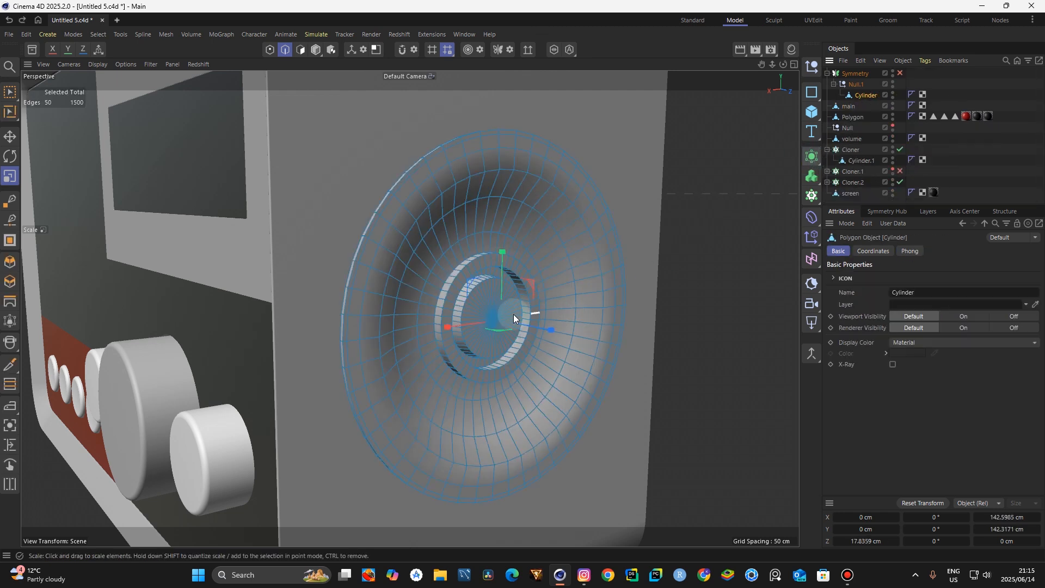
# Loop-select the front edge ring of the speaker's raised centre cap
pyautogui.scroll(5, 484, 299)
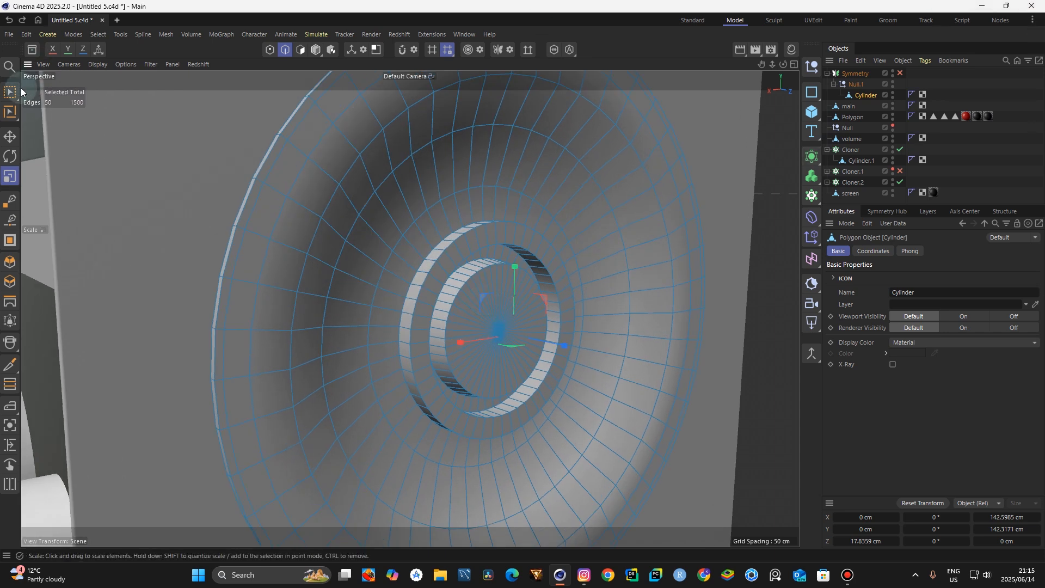
pyautogui.click(300, 50)
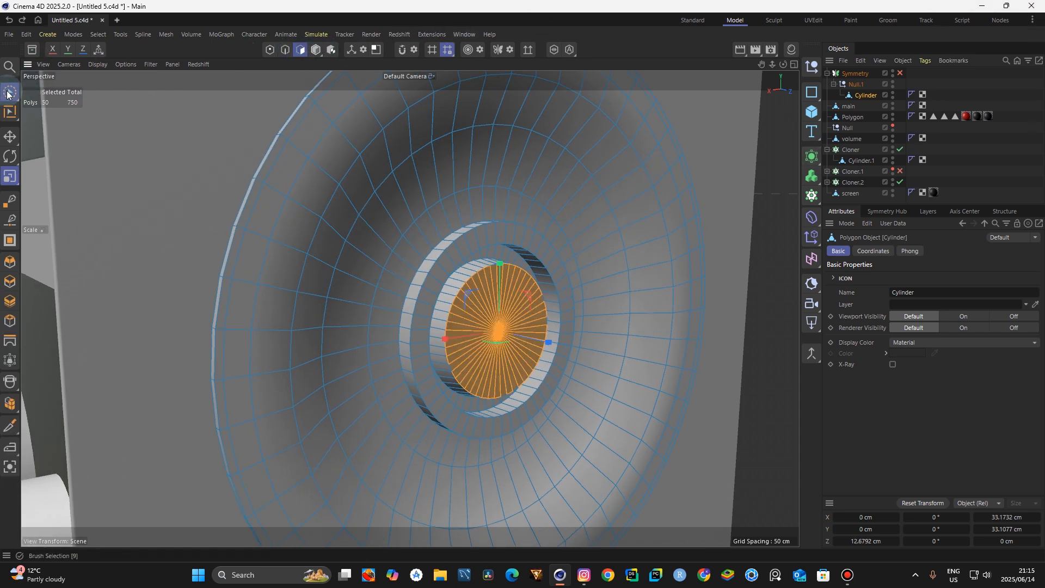
pyautogui.click(9, 91)
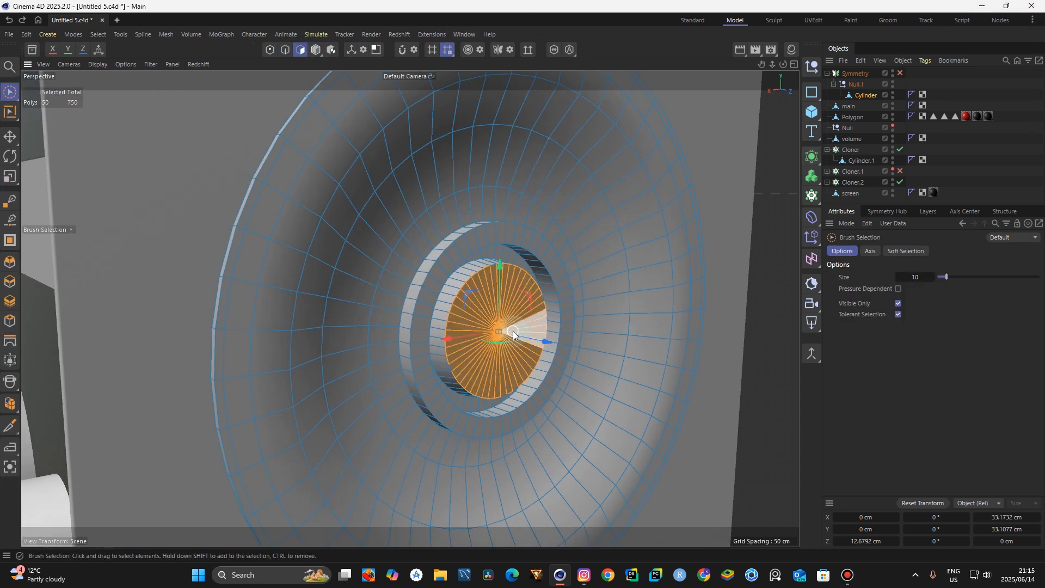
pyautogui.press('u')
pyautogui.press('l')
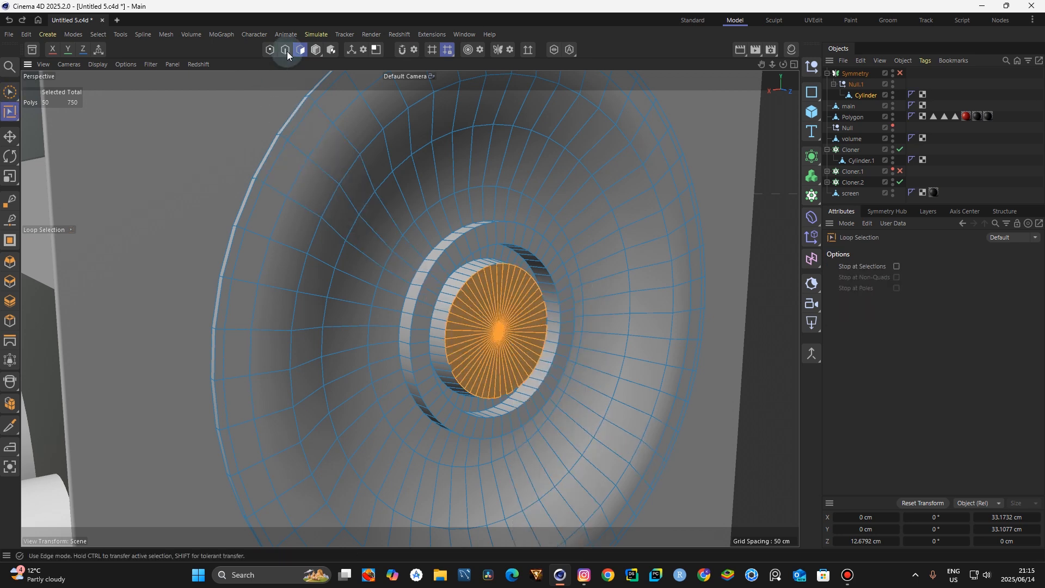
pyautogui.click(286, 49)
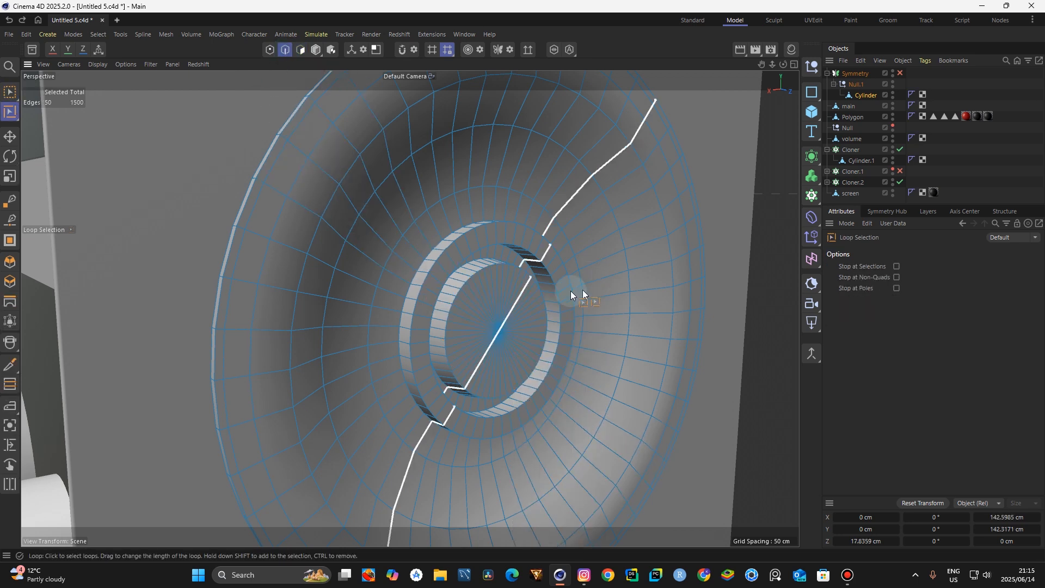
pyautogui.click(479, 269)
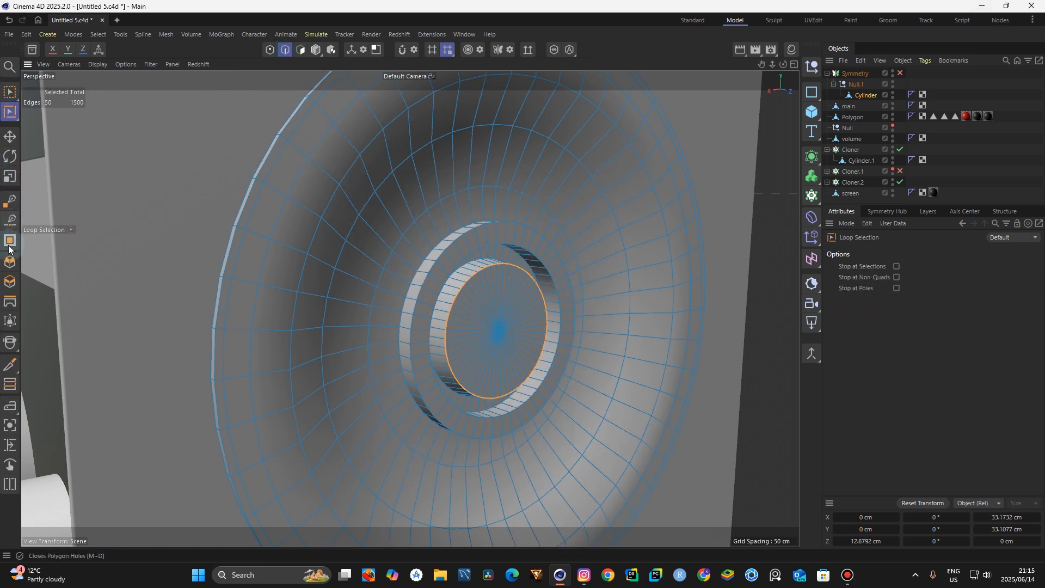
# Scale the centre cap's edge loop to about 31.8 cm across and round it with a 3.9 cm, 20-subdivision bevel
pyautogui.click(10, 176)
pyautogui.moveTo(566, 292); pyautogui.dragTo(579, 299)
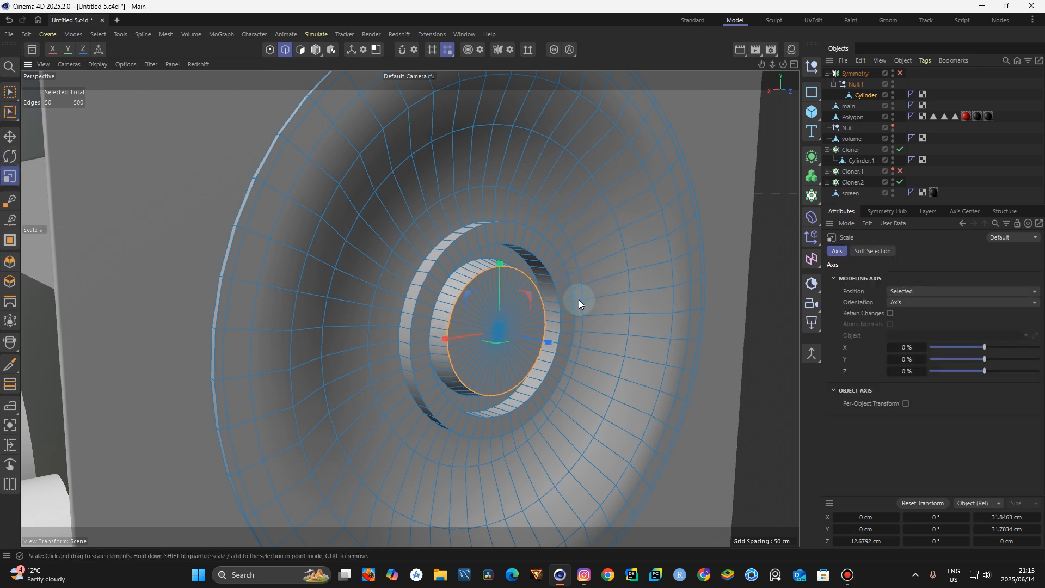
pyautogui.click(10, 261)
pyautogui.moveTo(329, 308); pyautogui.dragTo(406, 313)
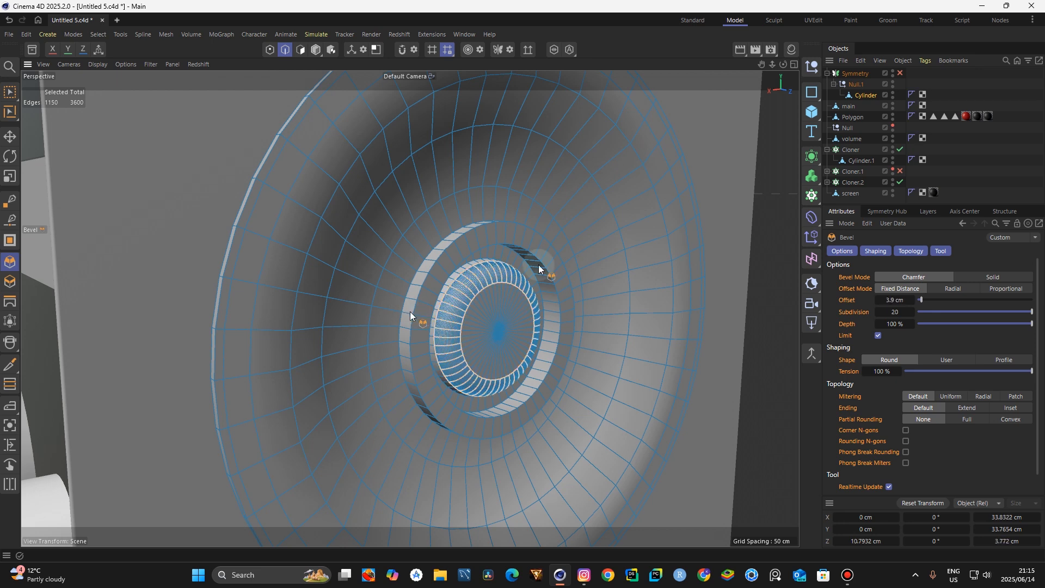
pyautogui.click(319, 51)
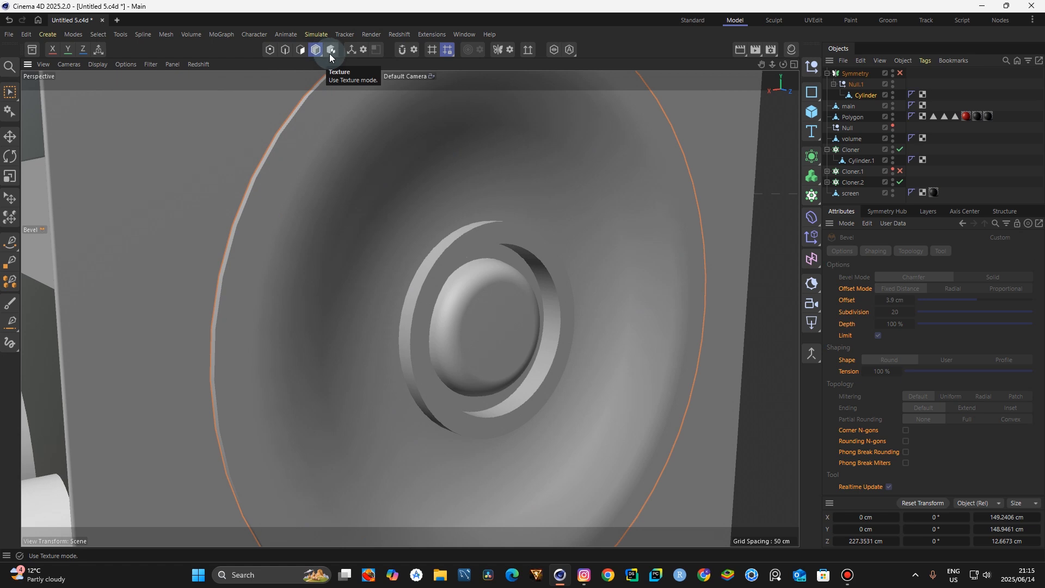
pyautogui.click(9, 136)
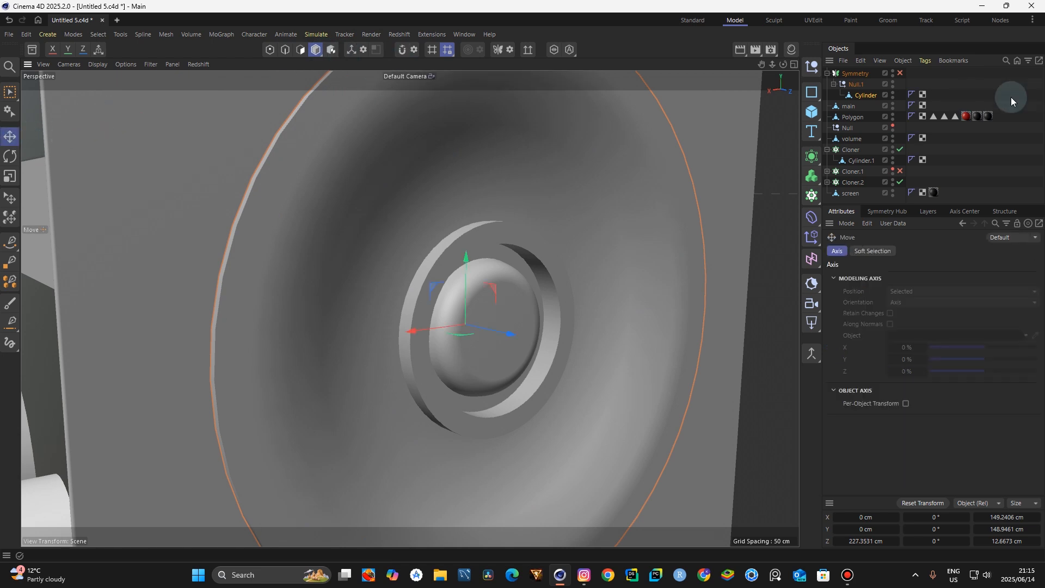
# Smooth the speaker Cylinder by adding a Subdivision Surface as its parent
pyautogui.moveTo(772, 64); pyautogui.dragTo(708, 64)
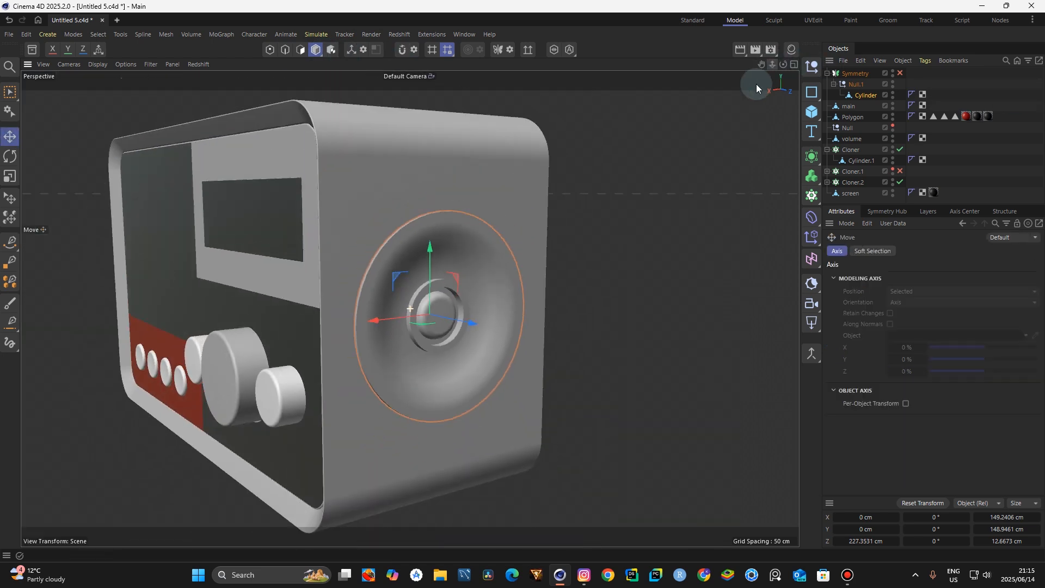
pyautogui.click(760, 79)
pyautogui.moveTo(409, 308)
pyautogui.keyDown('alt'); pyautogui.mouseDown()
pyautogui.moveTo(349, 303)
pyautogui.moveTo(280, 272)
pyautogui.moveTo(481, 288)
pyautogui.moveTo(283, 275)
pyautogui.moveTo(335, 278)
pyautogui.mouseUp(); pyautogui.keyUp('alt')
pyautogui.click(870, 95)
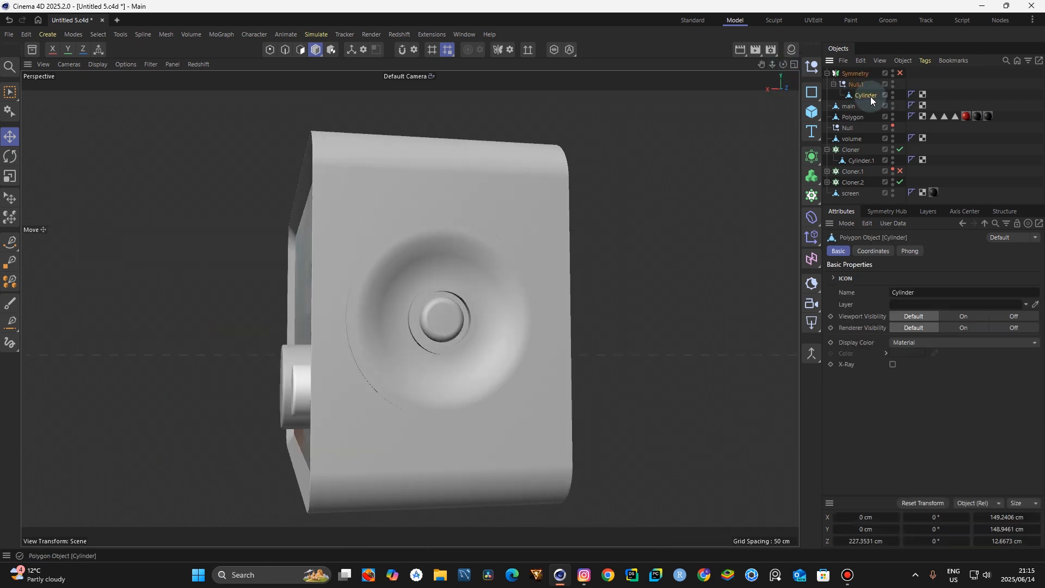
pyautogui.click(813, 159)
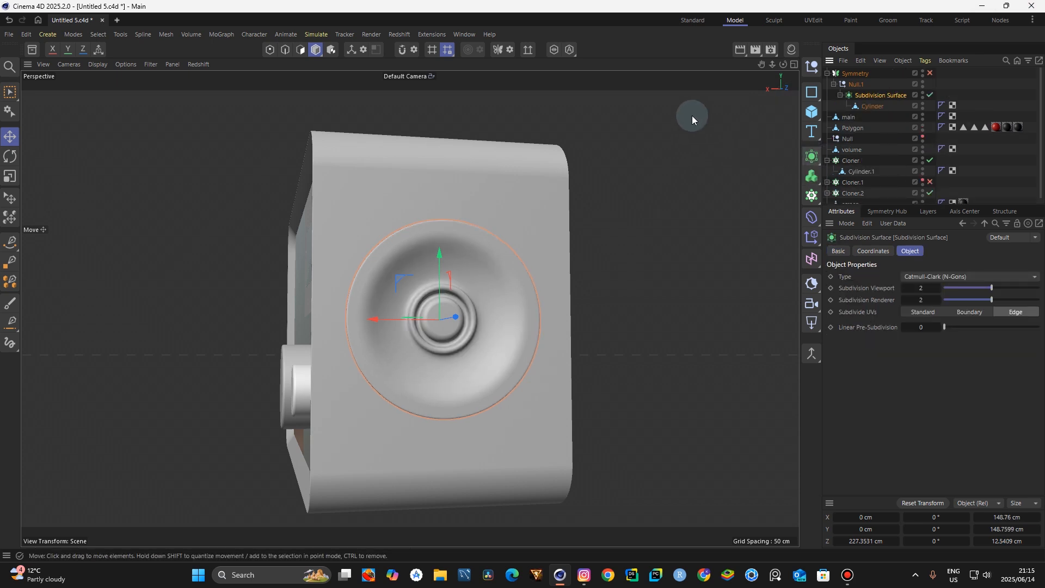
pyautogui.click(743, 123)
# Re-enable the Symmetry generator for the speaker and save the project as a new incremental version
pyautogui.moveTo(784, 64); pyautogui.dragTo(732, 66)
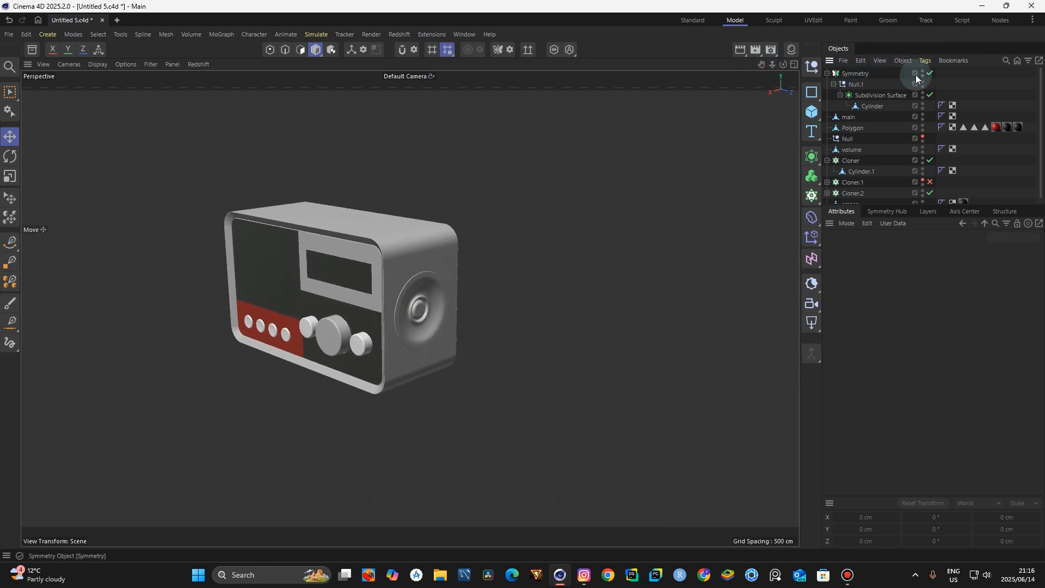
pyautogui.moveTo(782, 66)
pyautogui.mouseDown()
pyautogui.moveTo(762, 67)
pyautogui.moveTo(849, 68)
pyautogui.moveTo(759, 59)
pyautogui.moveTo(783, 57)
pyautogui.mouseUp()
pyautogui.click(4, 36)
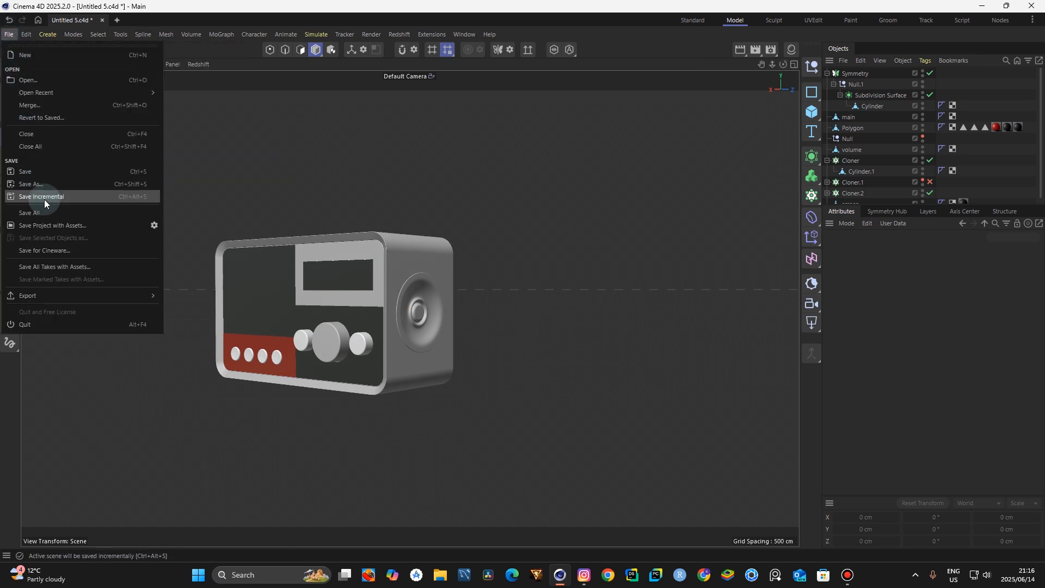
pyautogui.click(47, 198)
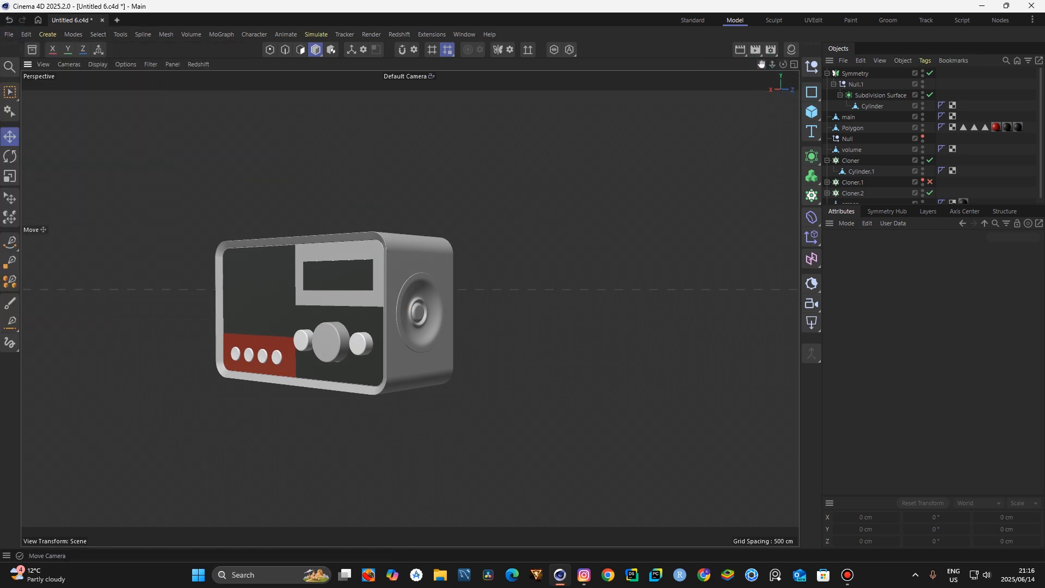
# Switch to Instagram, examine the render of the radio's vented back, and return to the model's rear in Cinema 4D
pyautogui.moveTo(762, 64); pyautogui.dragTo(794, 65)
pyautogui.click(585, 575)
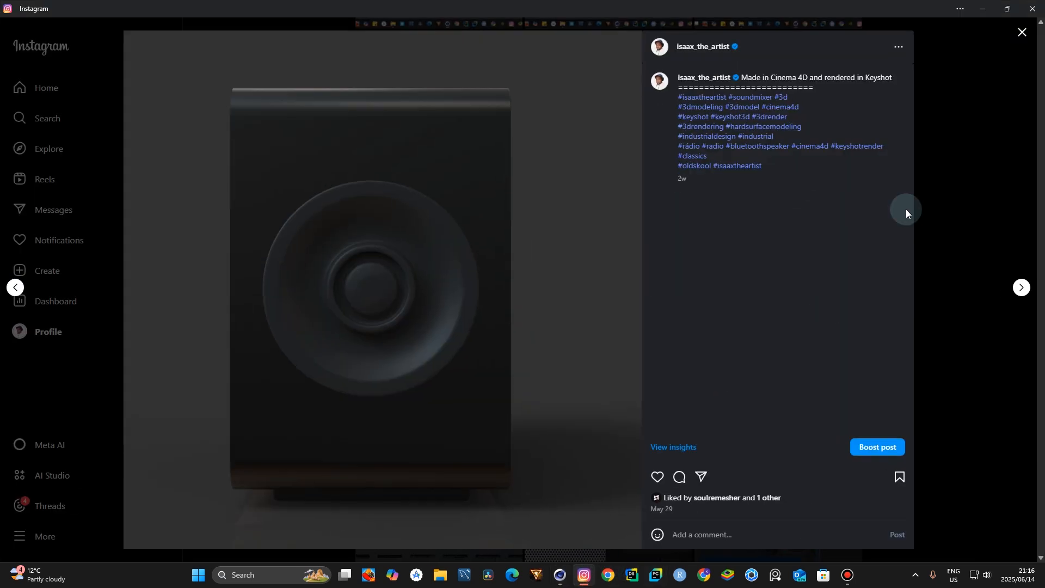
pyautogui.click(1022, 33)
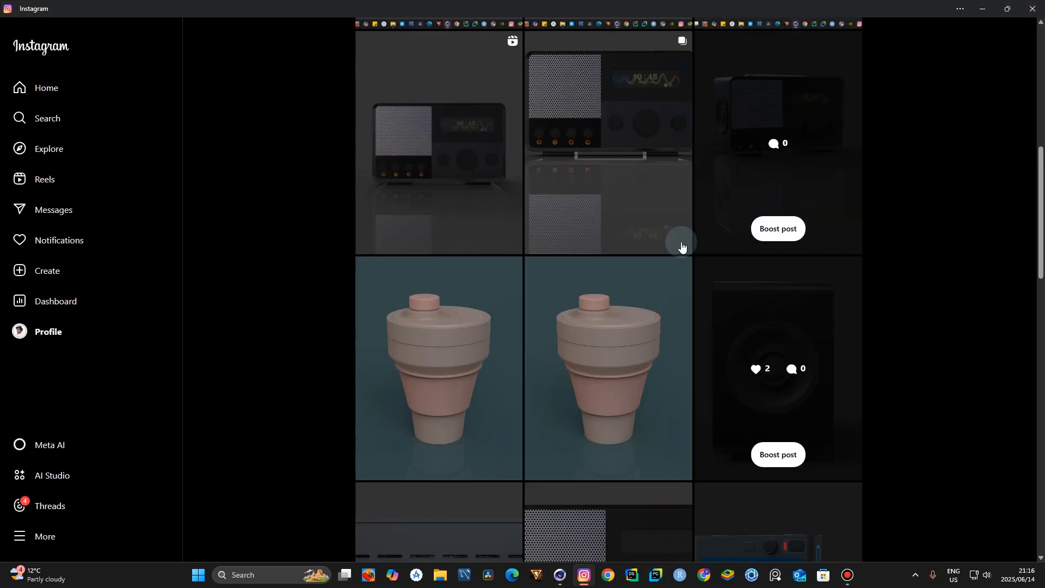
pyautogui.scroll(-2, 658, 297)
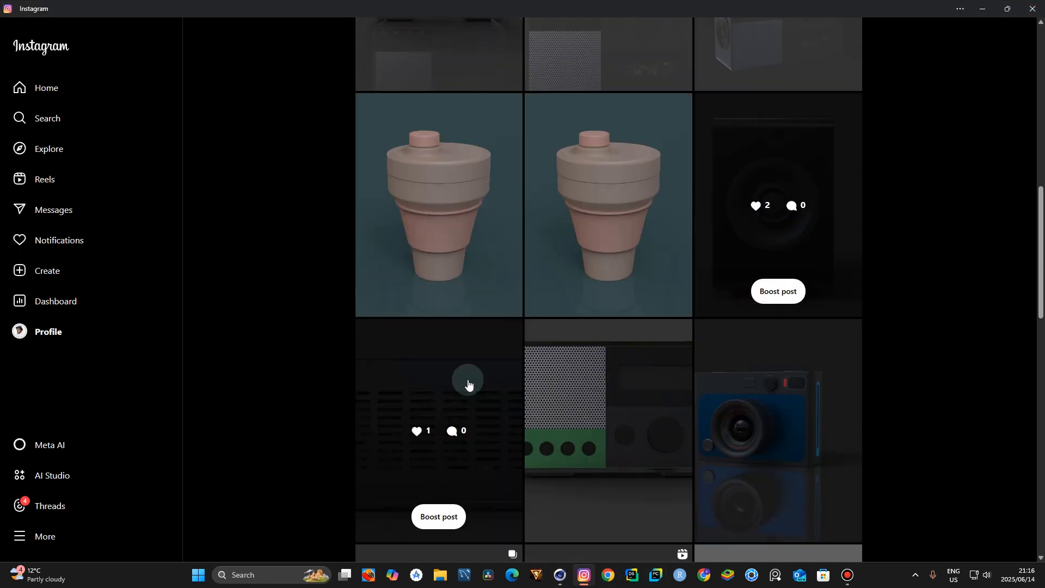
pyautogui.click(459, 384)
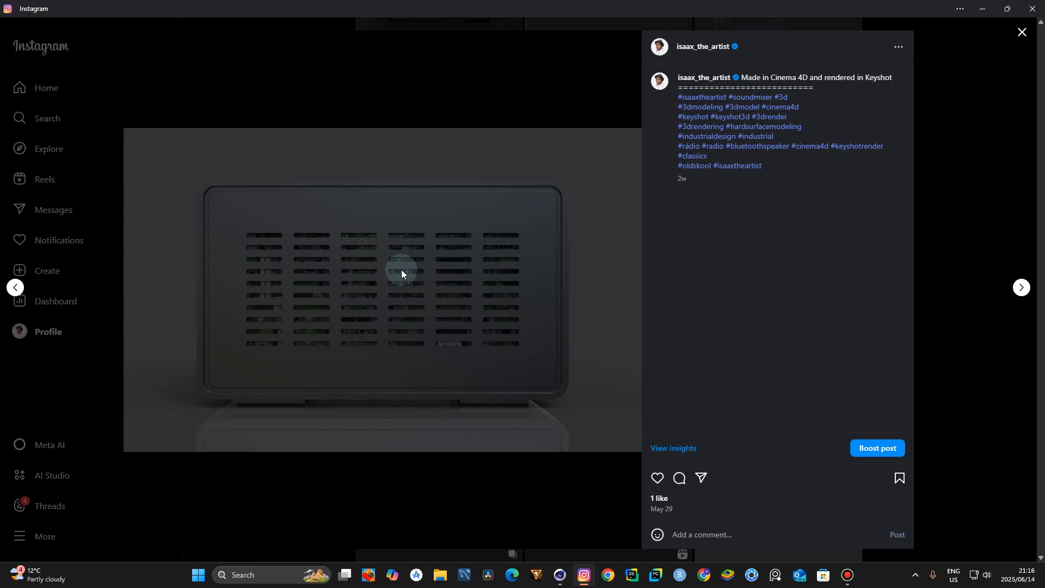
pyautogui.click(560, 574)
pyautogui.moveTo(783, 64); pyautogui.dragTo(785, 67)
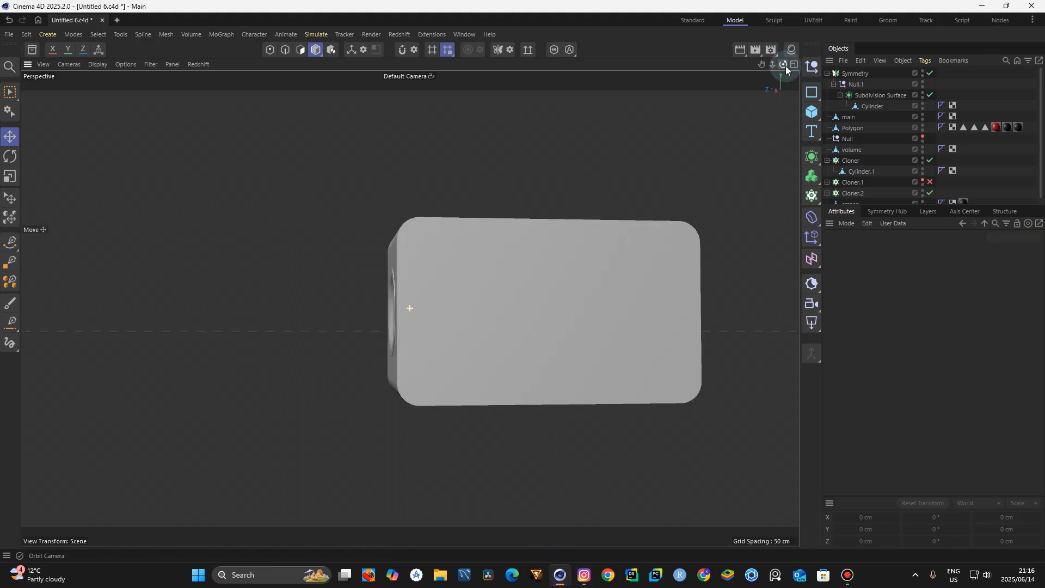
# Collapse the Symmetry hierarchy, rename it "speaker", and save a new incremental version of the project
pyautogui.click(827, 73)
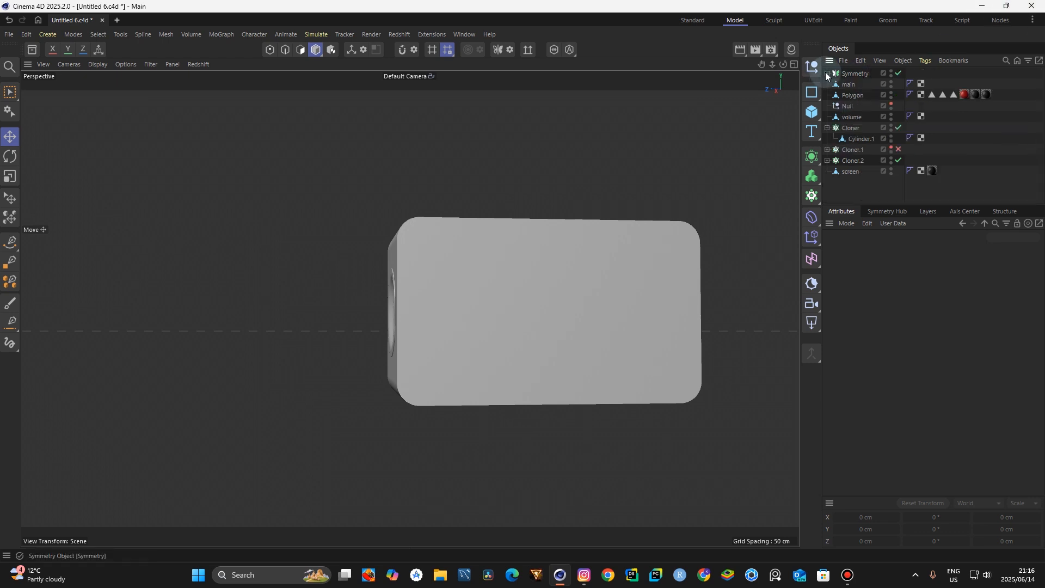
pyautogui.doubleClick(857, 73)
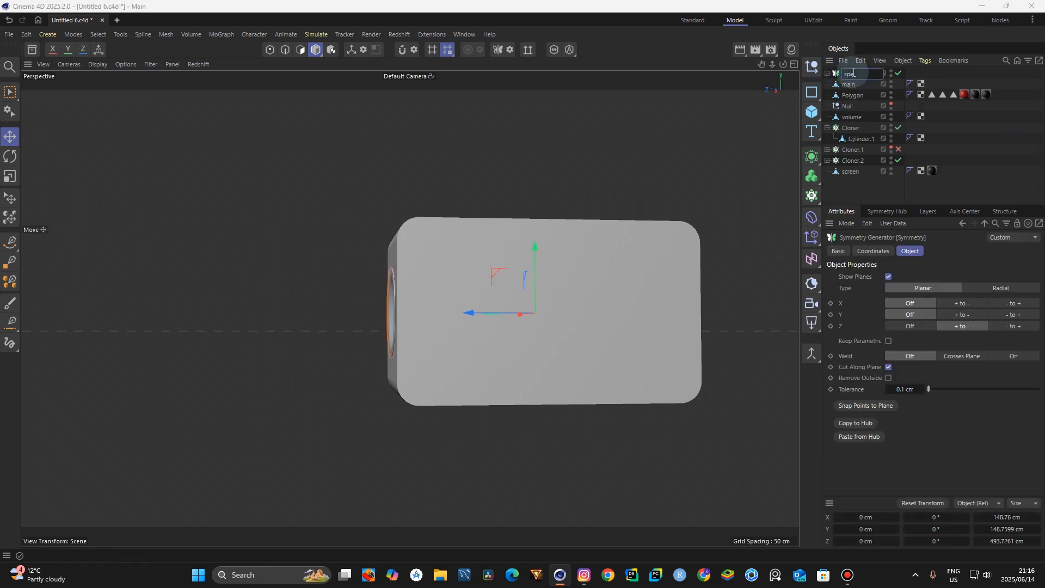
pyautogui.press('Return')
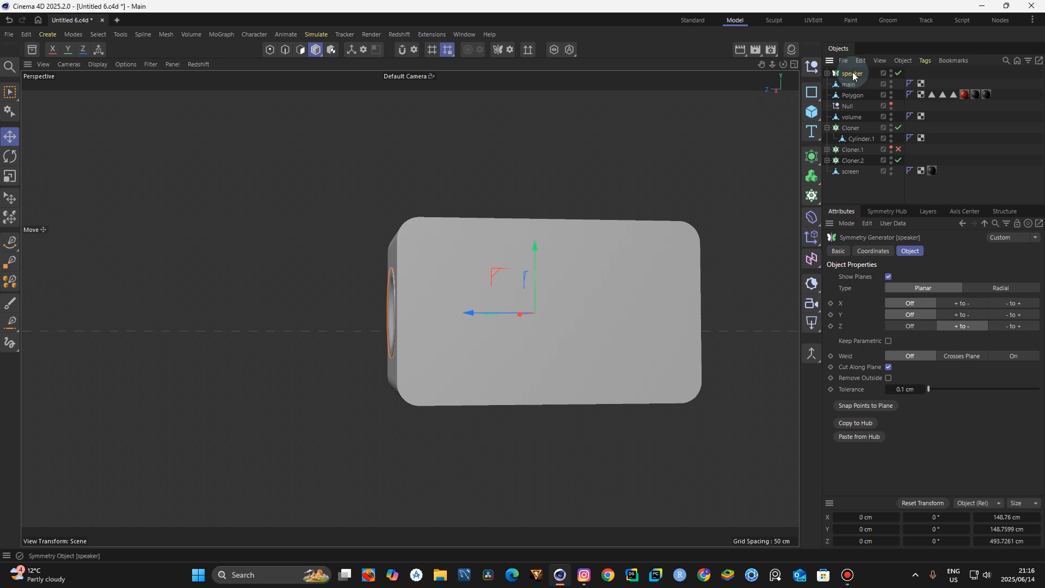
pyautogui.moveTo(761, 64); pyautogui.dragTo(72, 64)
pyautogui.click(9, 33)
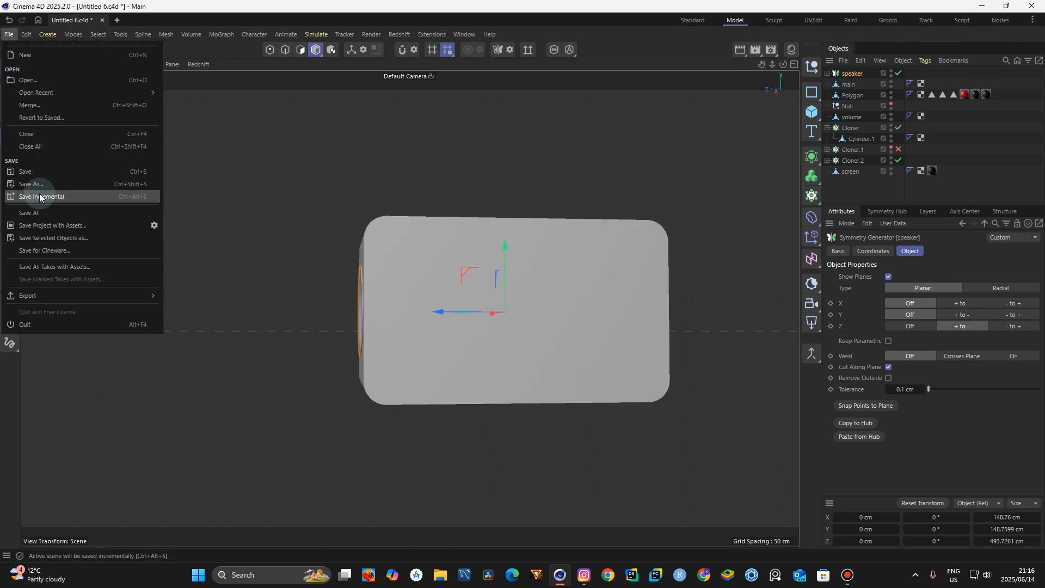
pyautogui.click(70, 198)
# Select the back face of the main body and inset it by about 10.6 cm
pyautogui.click(848, 84)
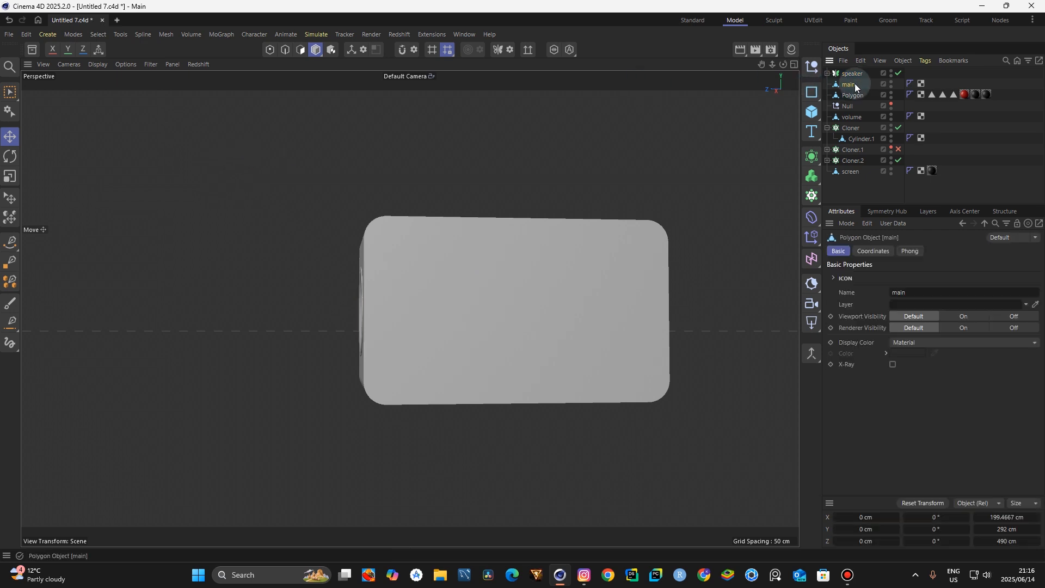
pyautogui.click(300, 50)
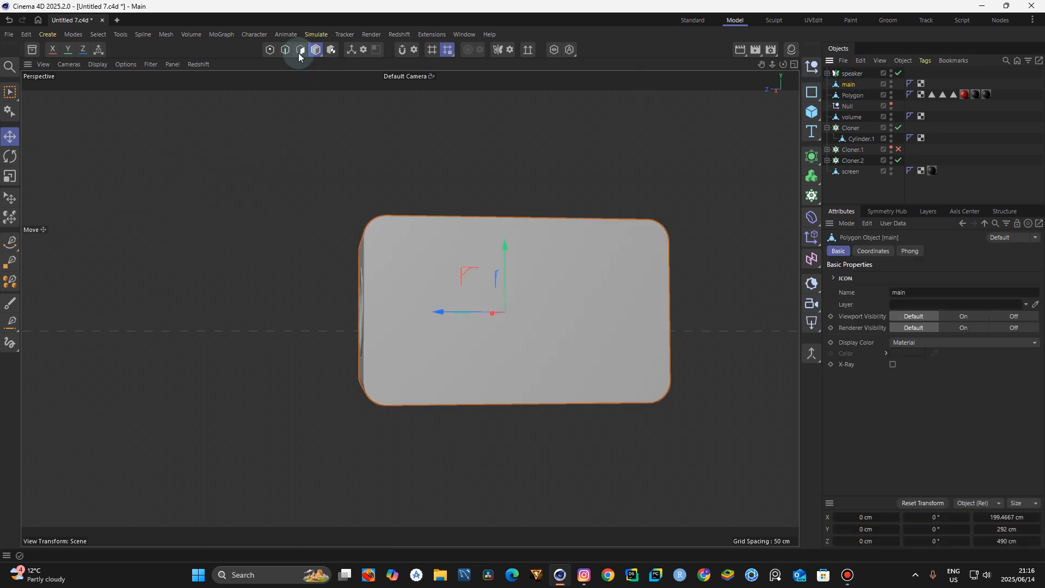
pyautogui.click(504, 264)
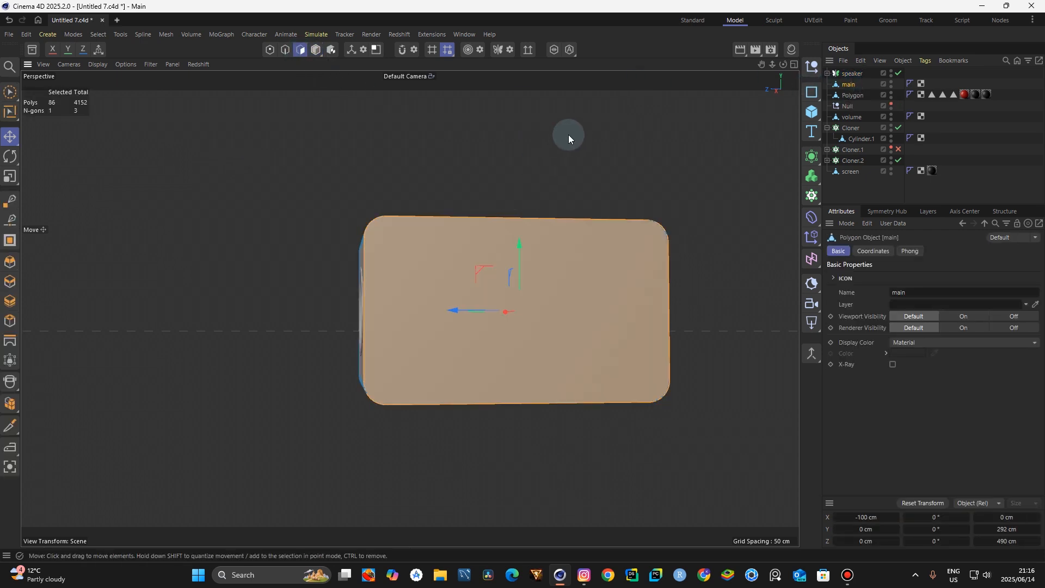
pyautogui.press('i')
pyautogui.moveTo(707, 272); pyautogui.dragTo(729, 272)
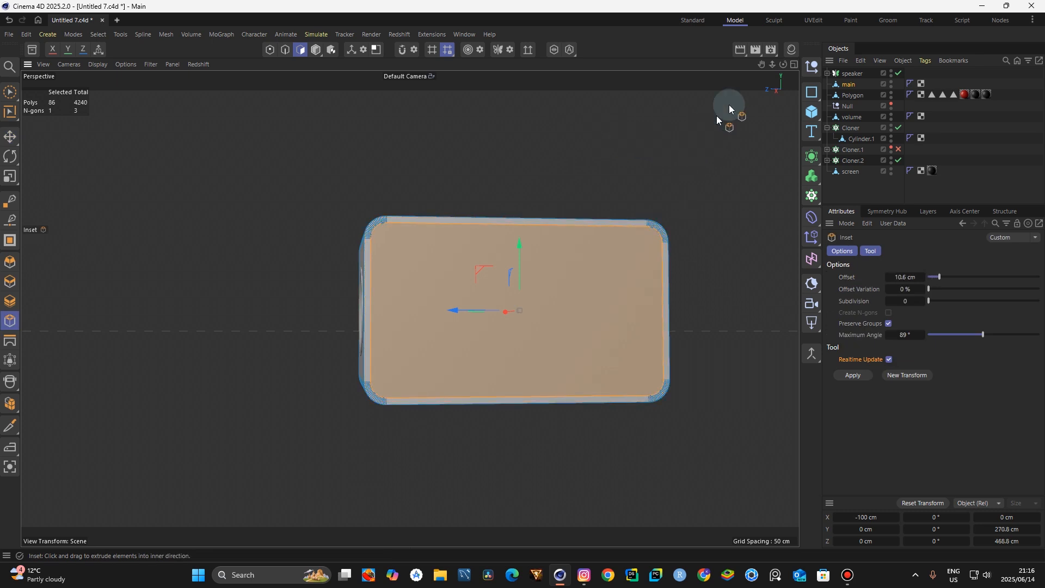
# Extrude the inset back face inward to about X -92.05 cm and compare the recess with the Instagram reference
pyautogui.moveTo(783, 64); pyautogui.dragTo(808, 81)
pyautogui.keyDown('alt'); pyautogui.moveTo(410, 308); pyautogui.dragTo(441, 321); pyautogui.keyUp('alt')
pyautogui.click(10, 138)
pyautogui.keyDown('ctrl'); pyautogui.moveTo(460, 261); pyautogui.dragTo(456, 277); pyautogui.keyUp('ctrl')
pyautogui.click(584, 575)
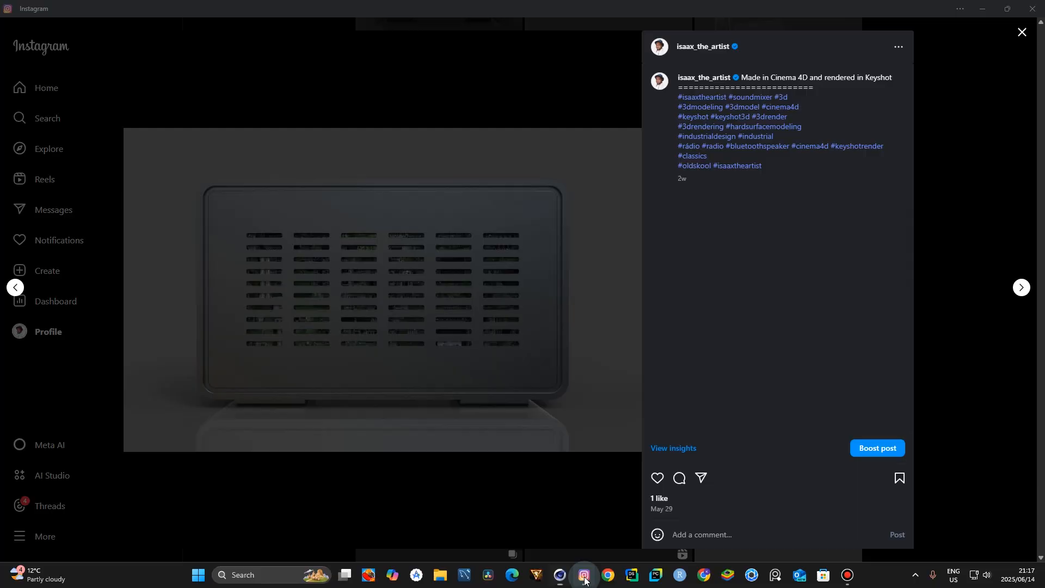
pyautogui.click(584, 575)
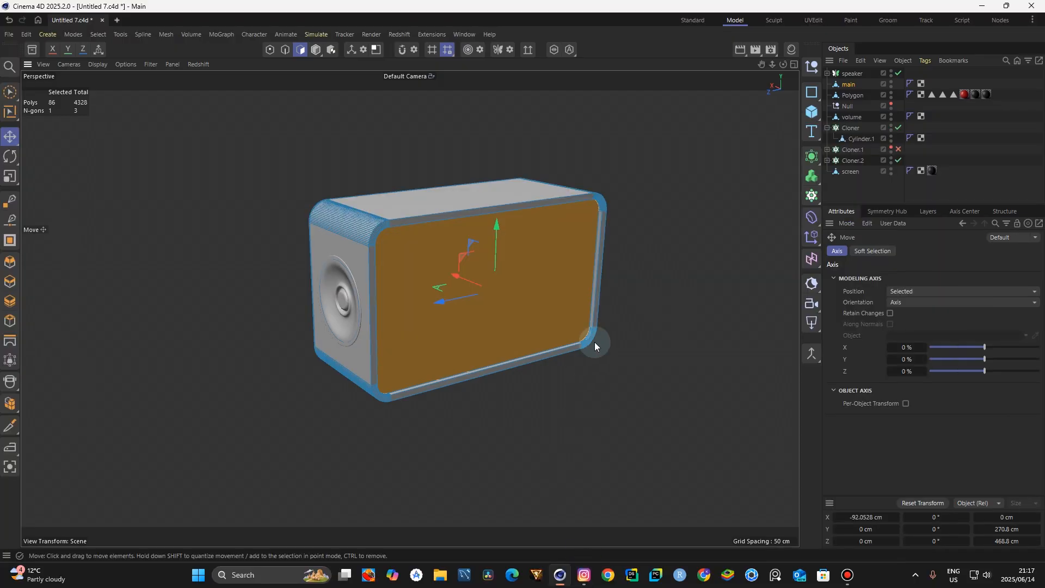
# Inset the recessed back face by about 6.8 cm and split it off as a separate object
pyautogui.press('i')
pyautogui.scroll(1, 628, 251)
pyautogui.moveTo(654, 253); pyautogui.dragTo(673, 252)
pyautogui.moveTo(783, 65); pyautogui.dragTo(619, 200)
pyautogui.press('u')
pyautogui.press('p')
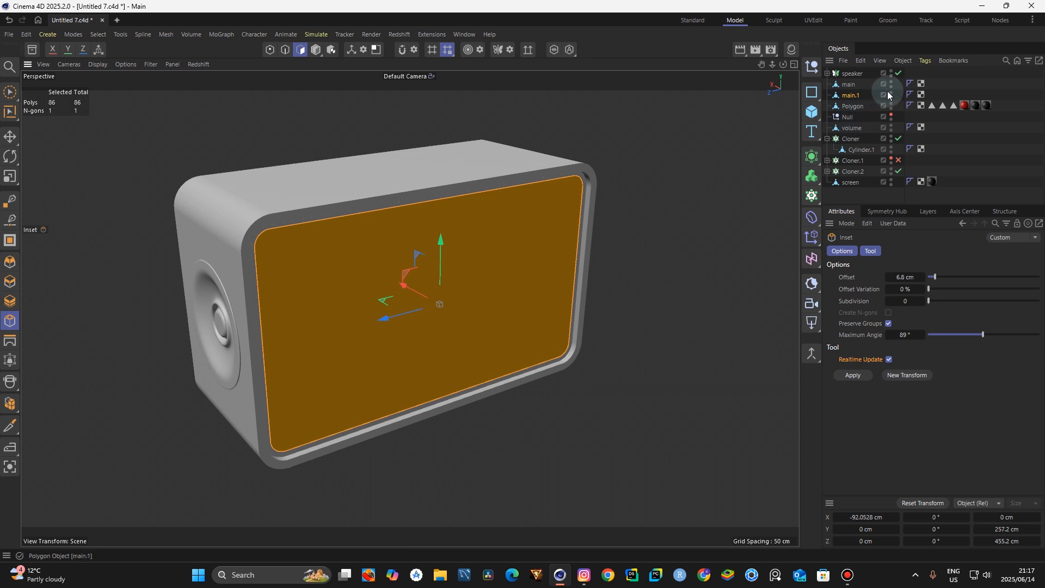
# Rename the split-off panel "back" and isolate it in the viewport
pyautogui.doubleClick(851, 95)
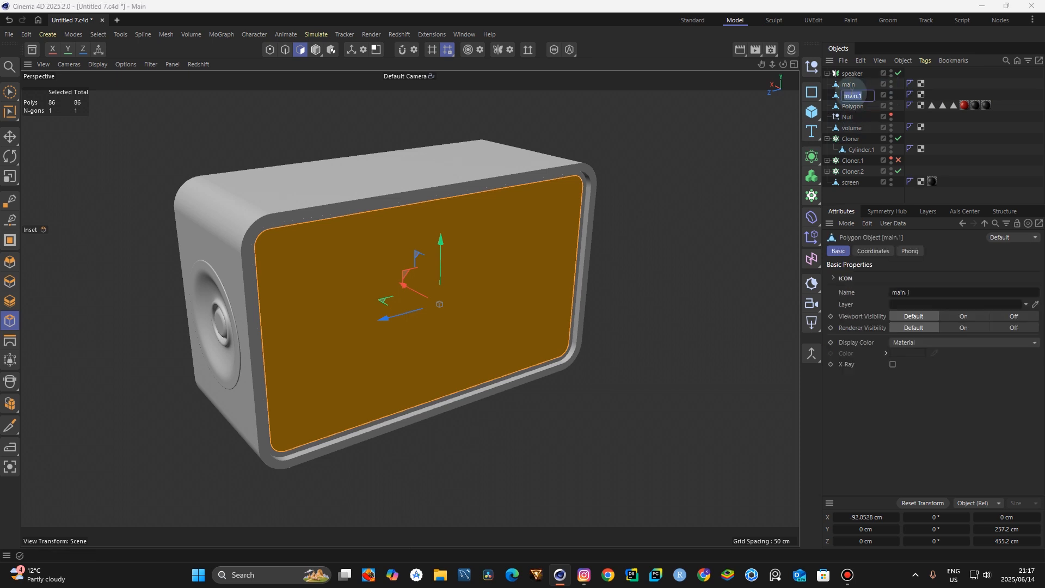
pyautogui.press('Return')
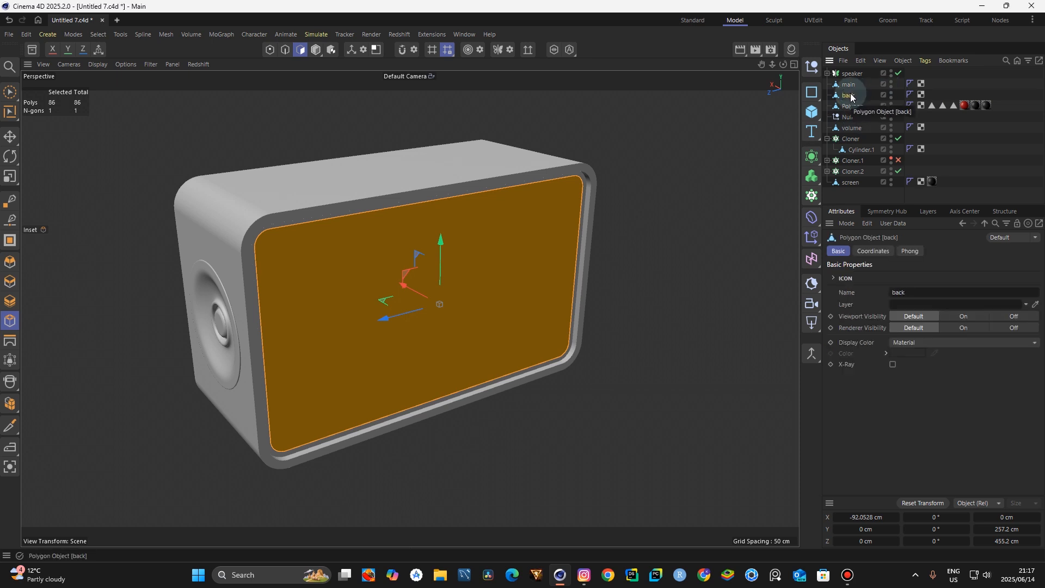
pyautogui.click(553, 50)
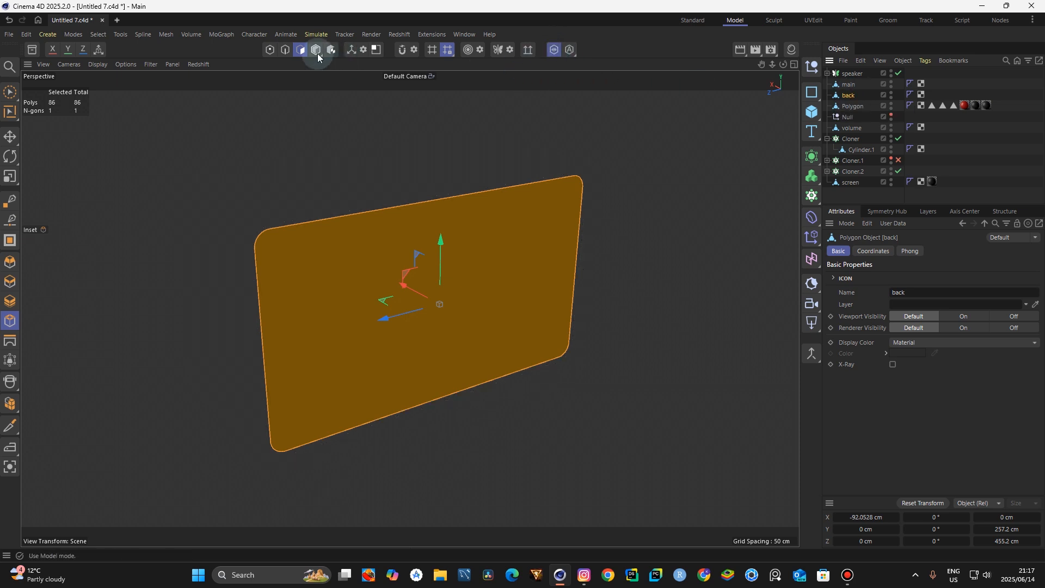
# Extrude the border edges of the isolated back panel inward to about X -70.58 cm and bring the whole radio back into view
pyautogui.click(604, 301)
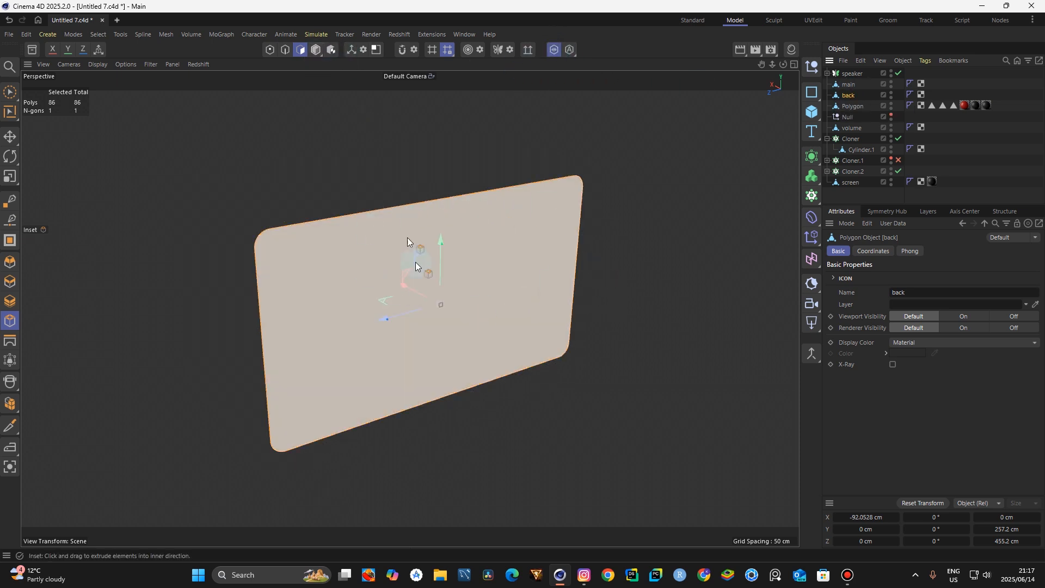
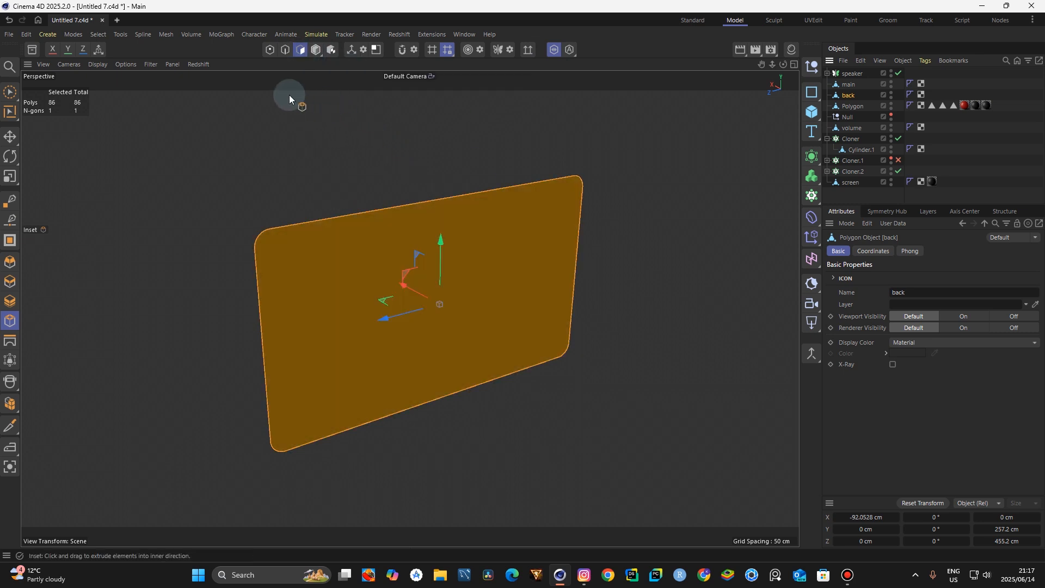
pyautogui.click(285, 50)
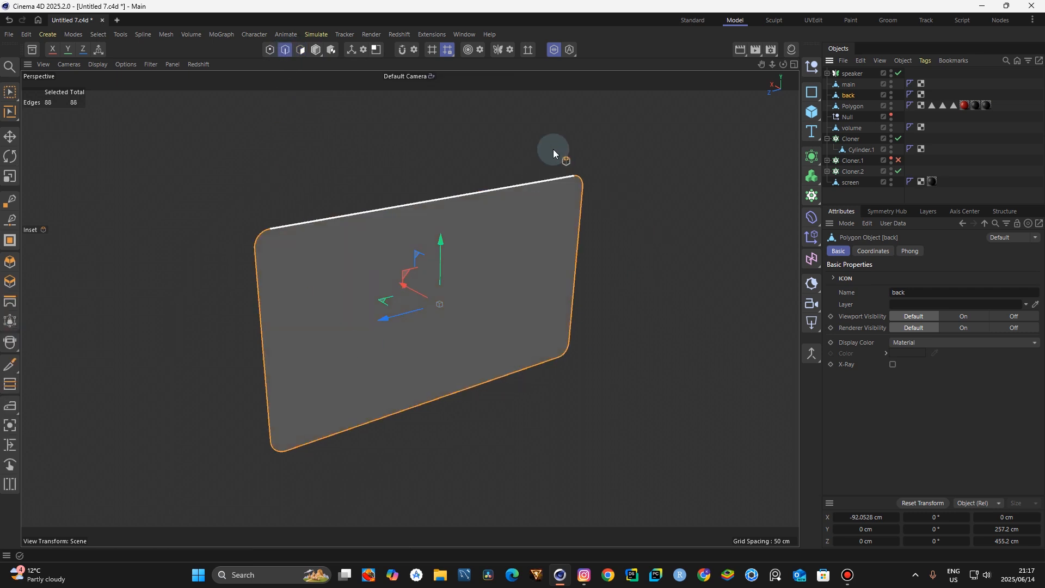
pyautogui.click(507, 240)
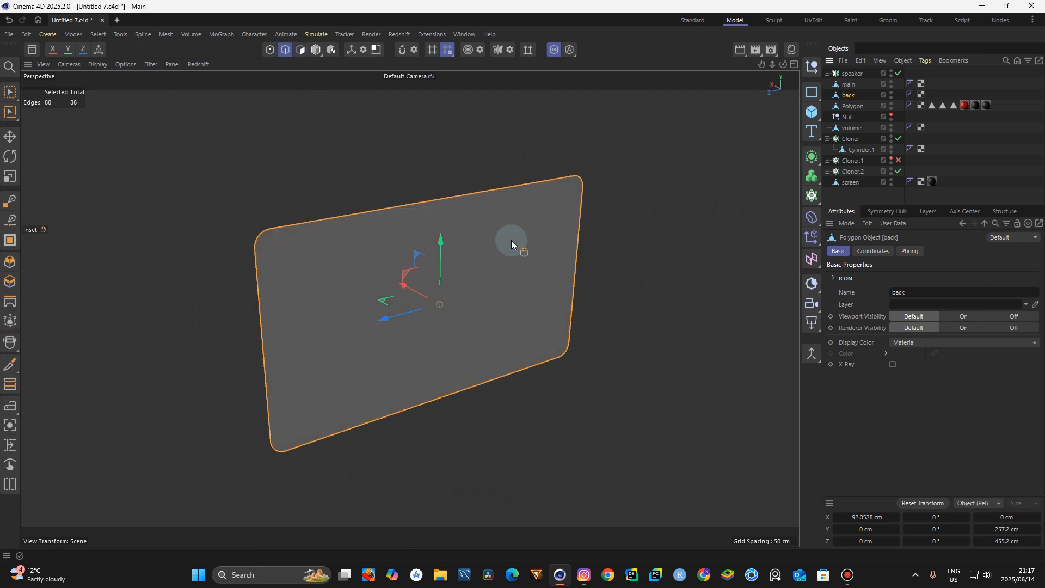
pyautogui.click(269, 50)
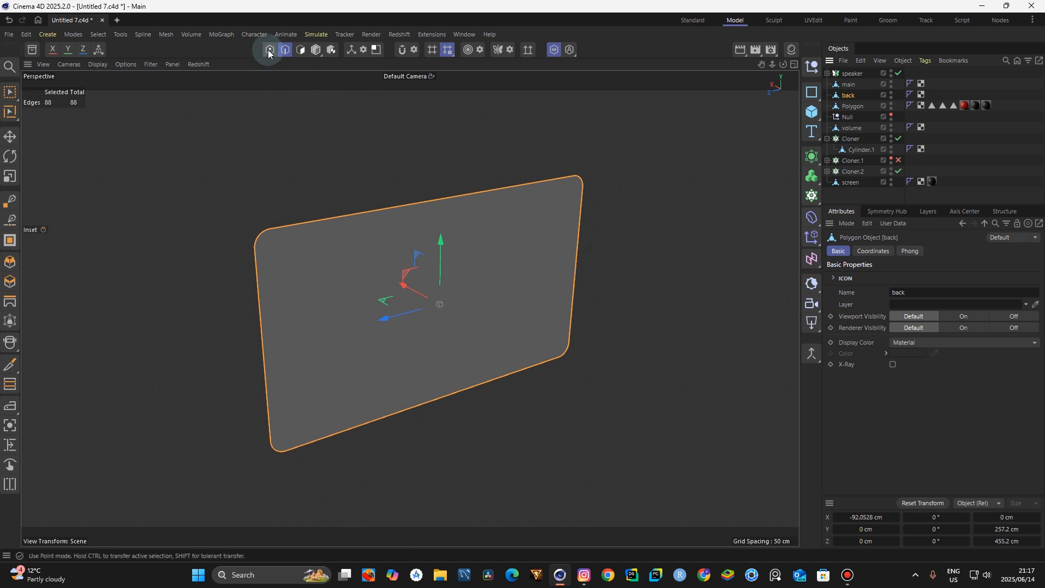
pyautogui.click(300, 50)
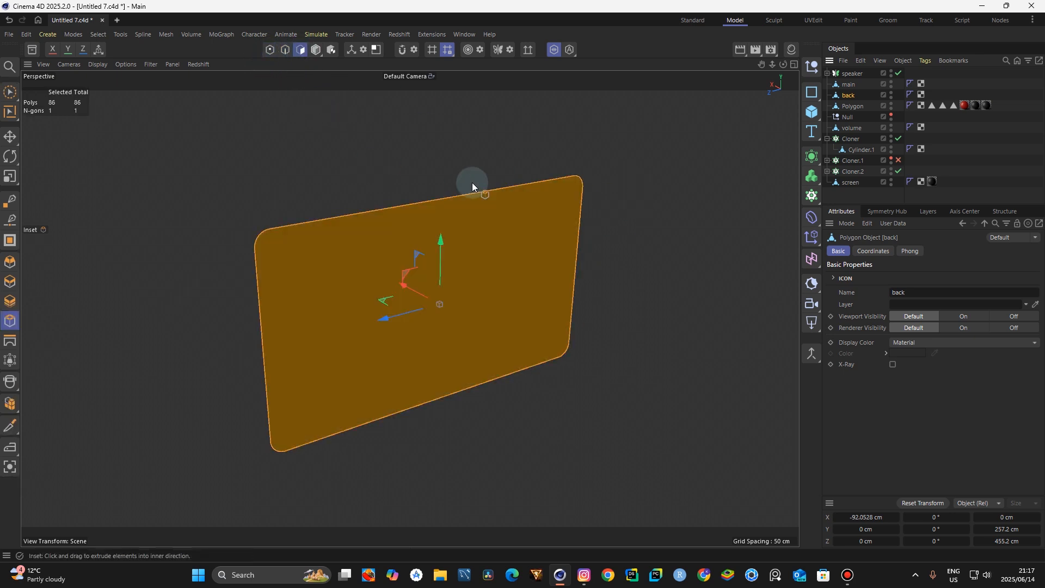
pyautogui.click(285, 50)
pyautogui.click(9, 137)
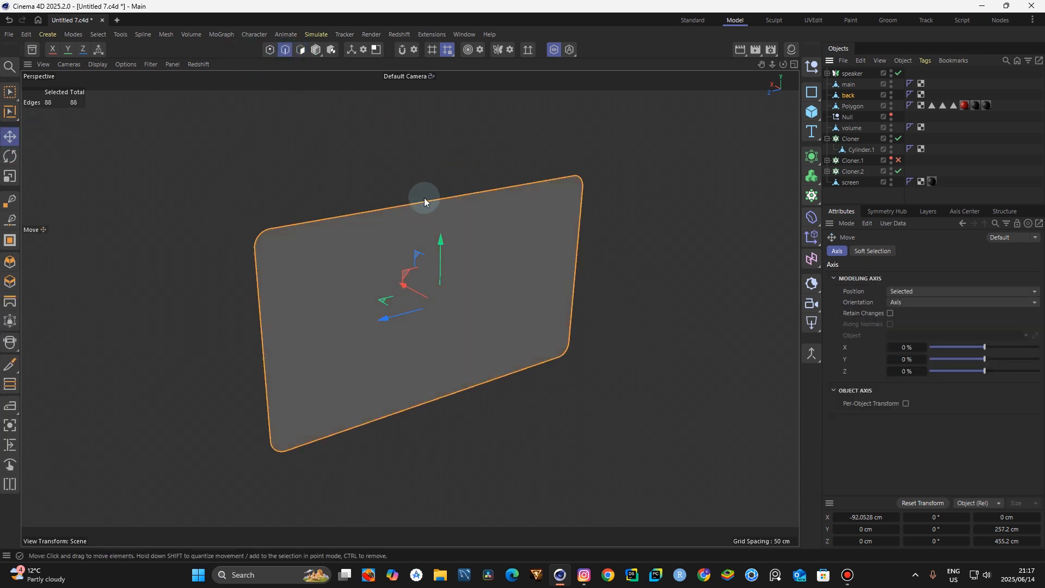
pyautogui.keyDown('ctrl'); pyautogui.moveTo(400, 281); pyautogui.dragTo(394, 276); pyautogui.keyUp('ctrl')
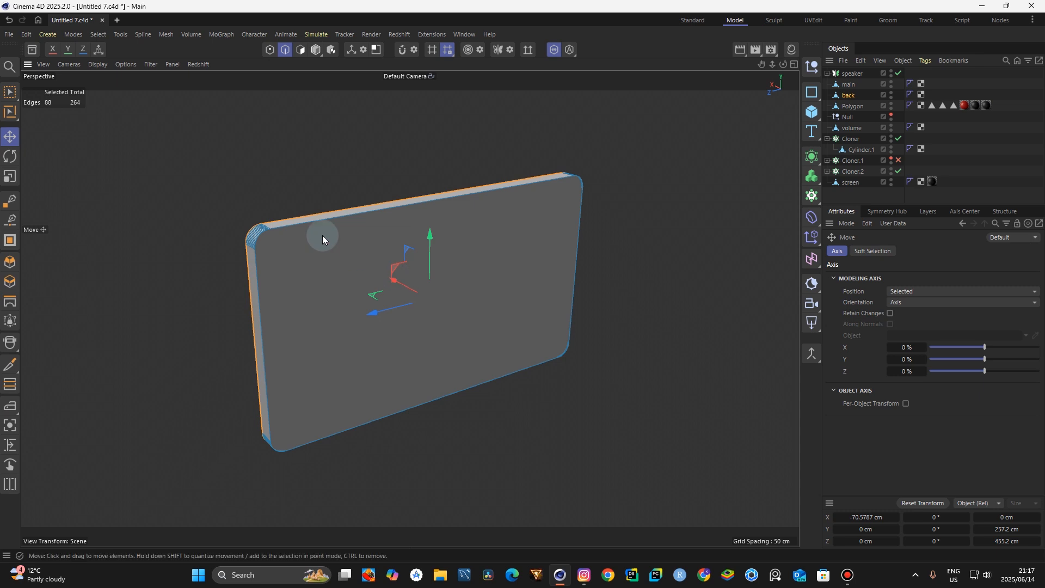
pyautogui.click(554, 50)
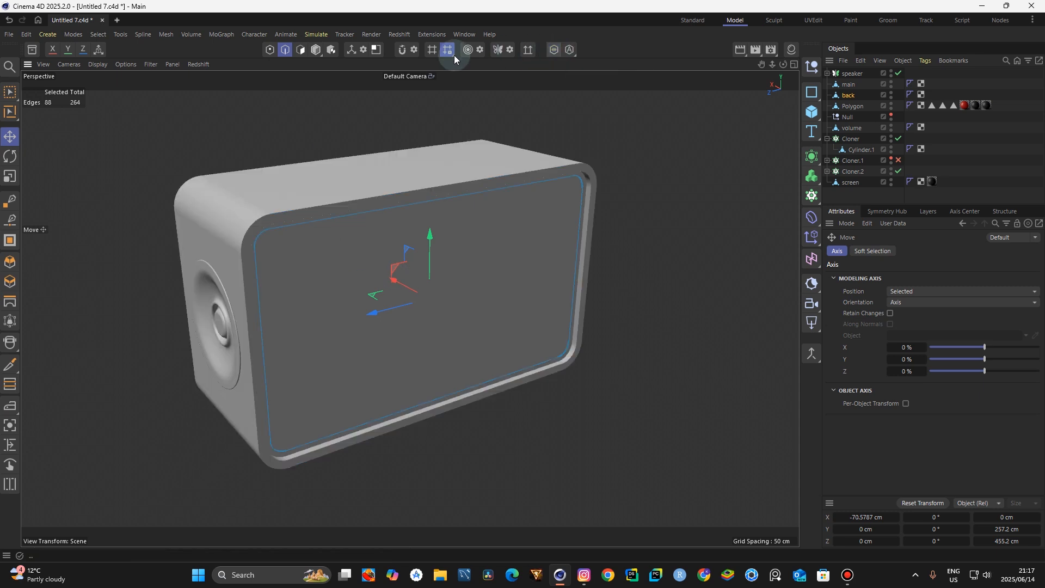
pyautogui.click(316, 50)
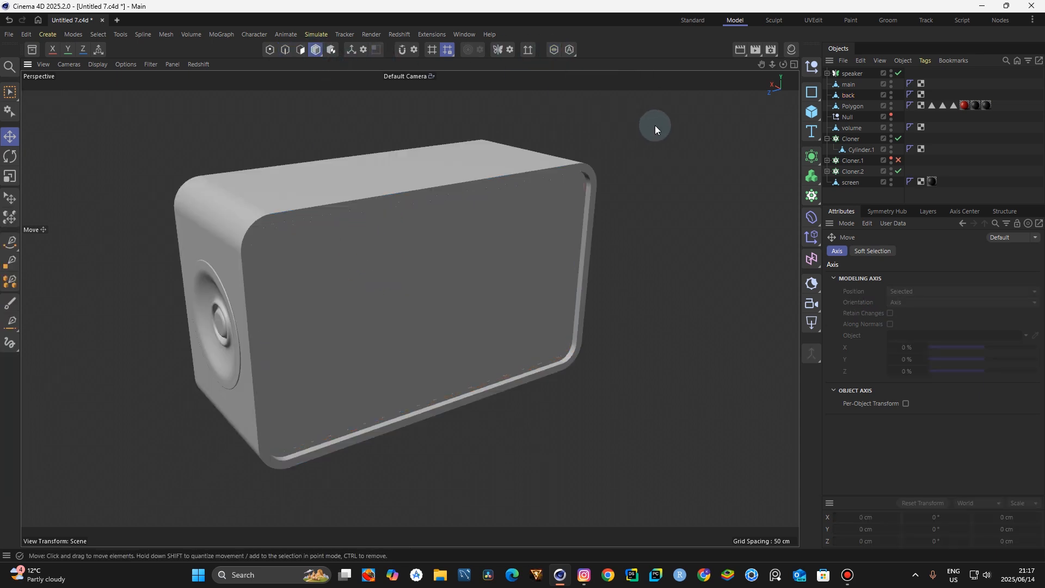
pyautogui.moveTo(783, 65); pyautogui.dragTo(583, 174)
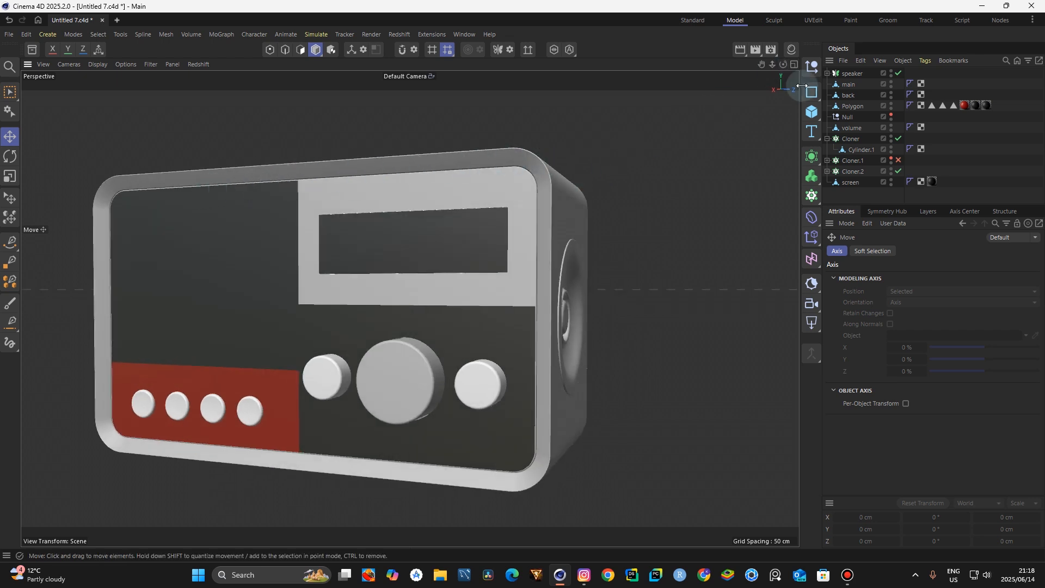
pyautogui.moveTo(783, 64); pyautogui.dragTo(729, 192)
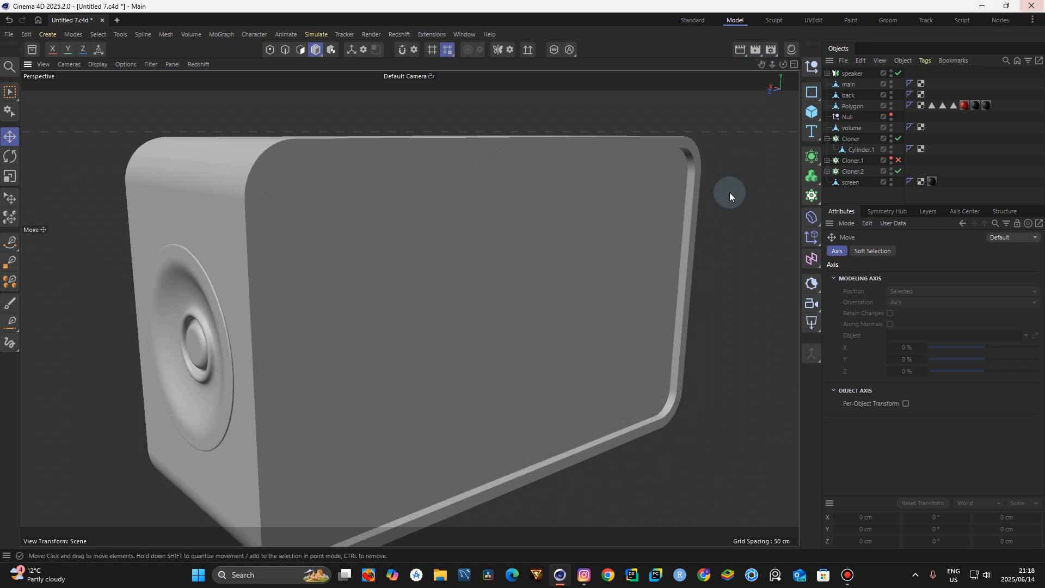
# Isolate the main body in the viewport and switch to edge mode
pyautogui.click(848, 85)
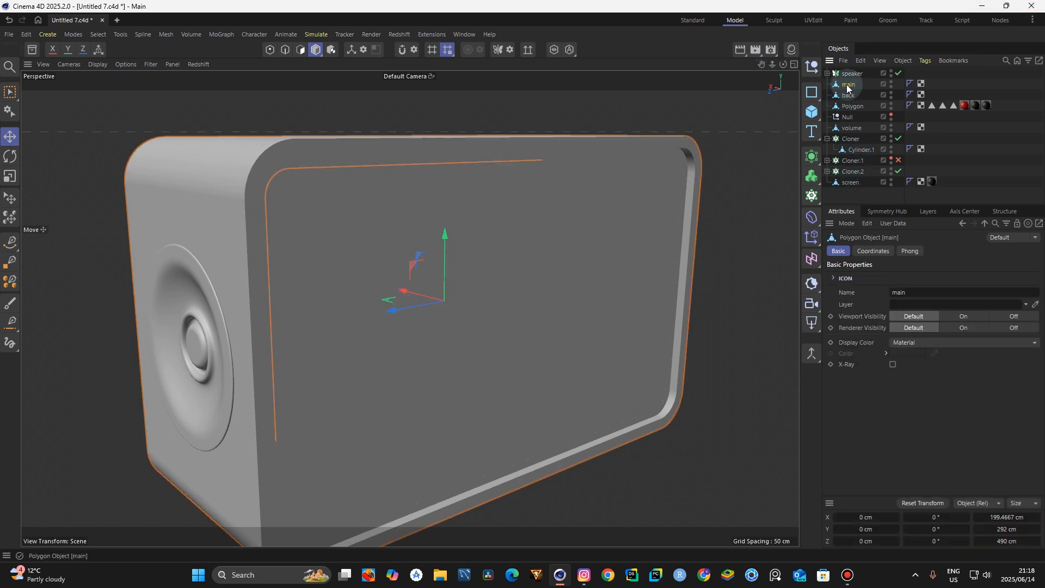
pyautogui.click(553, 50)
pyautogui.click(732, 148)
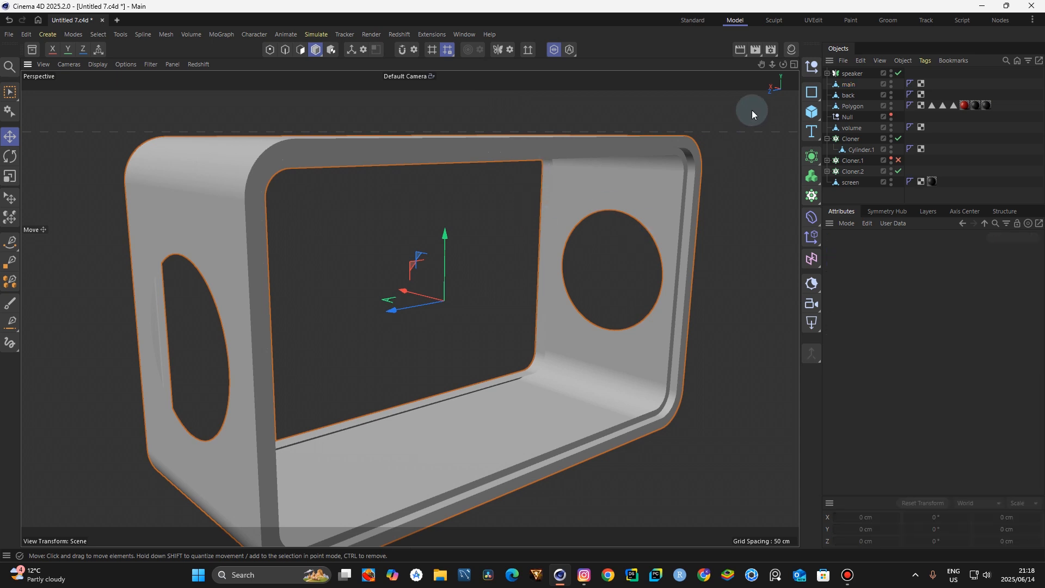
pyautogui.moveTo(773, 63); pyautogui.dragTo(795, 57)
pyautogui.click(285, 49)
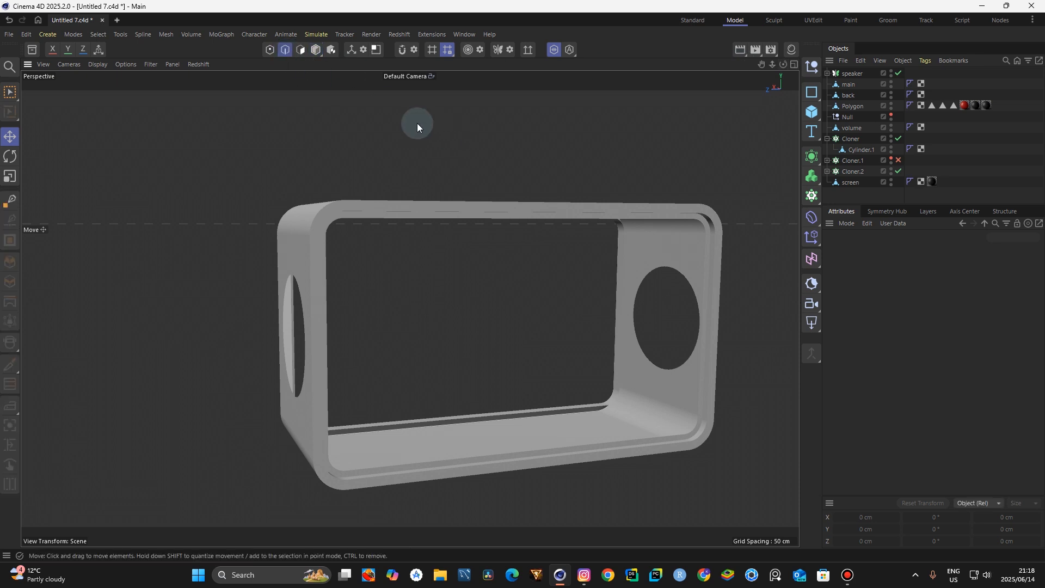
# Select the edge loop around the main body's open back recess with Loop Selection
pyautogui.click(850, 87)
pyautogui.press('u')
pyautogui.press('l')
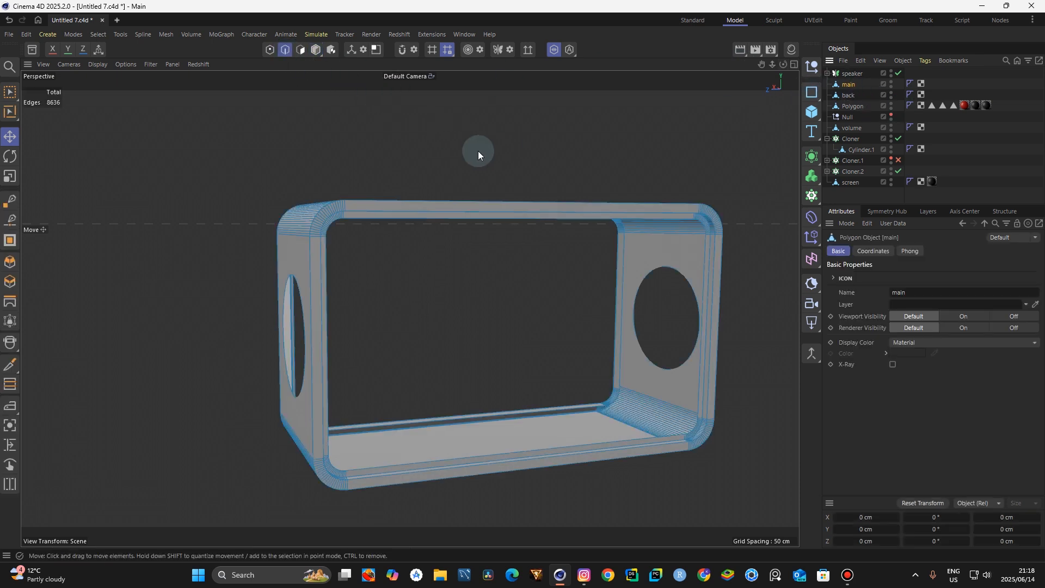
pyautogui.click(9, 113)
pyautogui.click(74, 129)
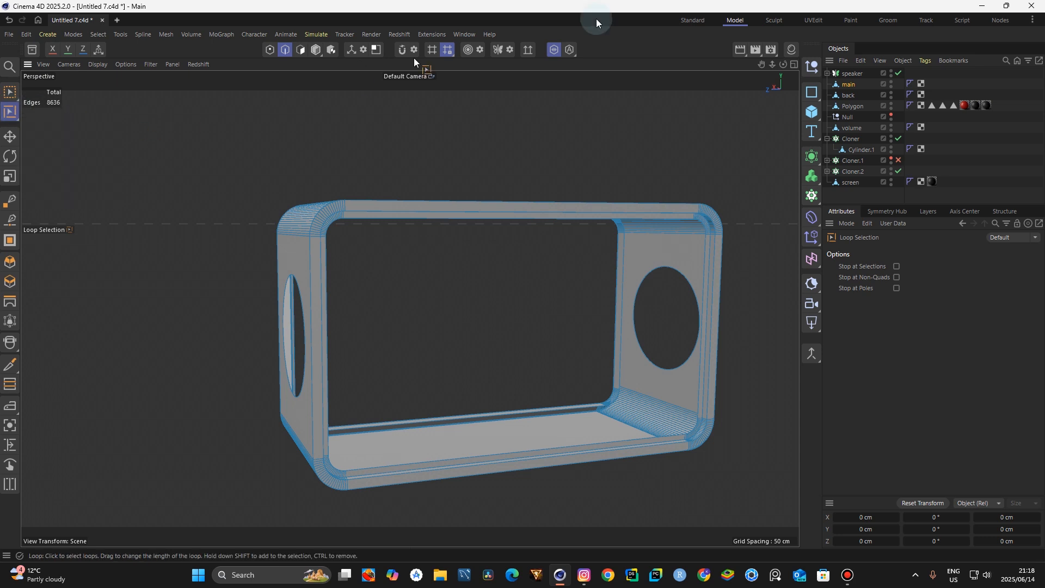
pyautogui.moveTo(761, 65); pyautogui.dragTo(683, 44)
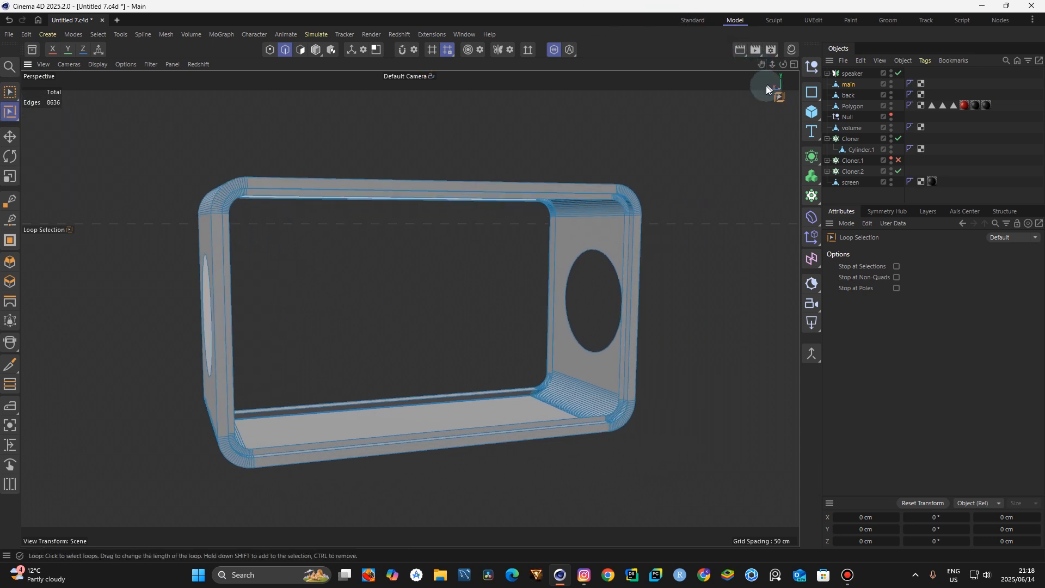
pyautogui.scroll(10, 652, 217)
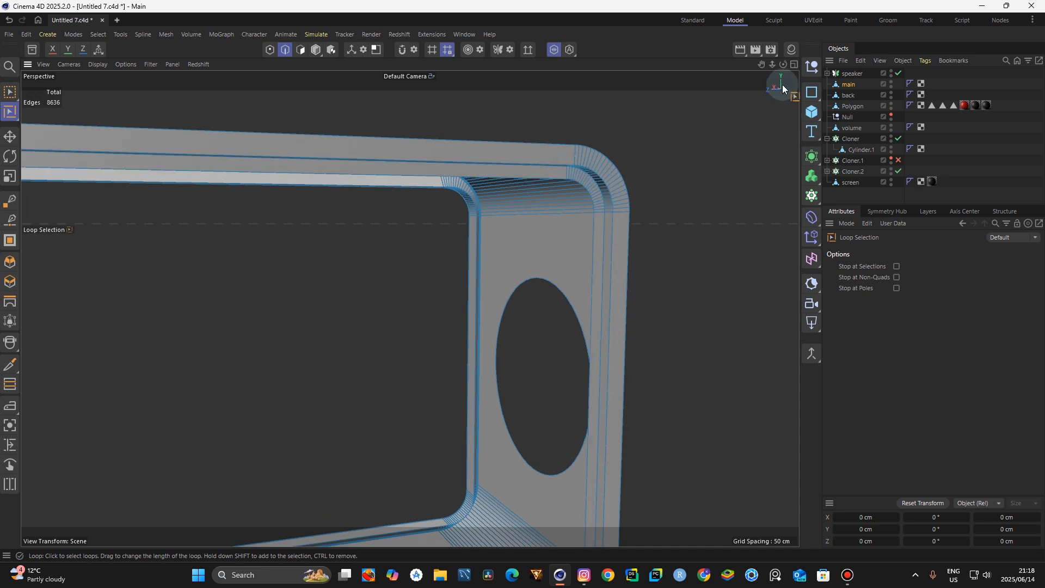
pyautogui.moveTo(784, 63); pyautogui.dragTo(751, 66)
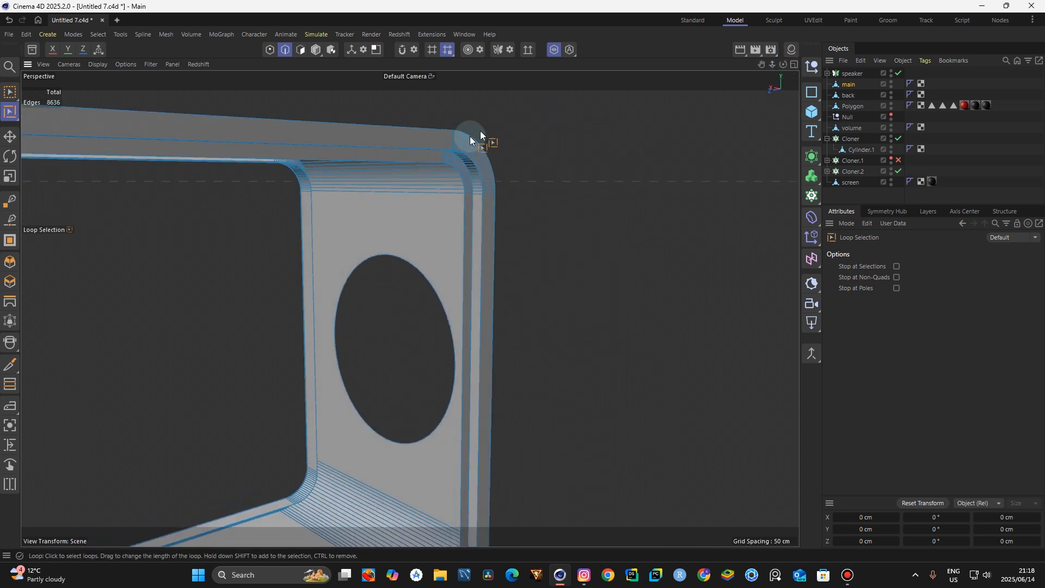
pyautogui.click(433, 165)
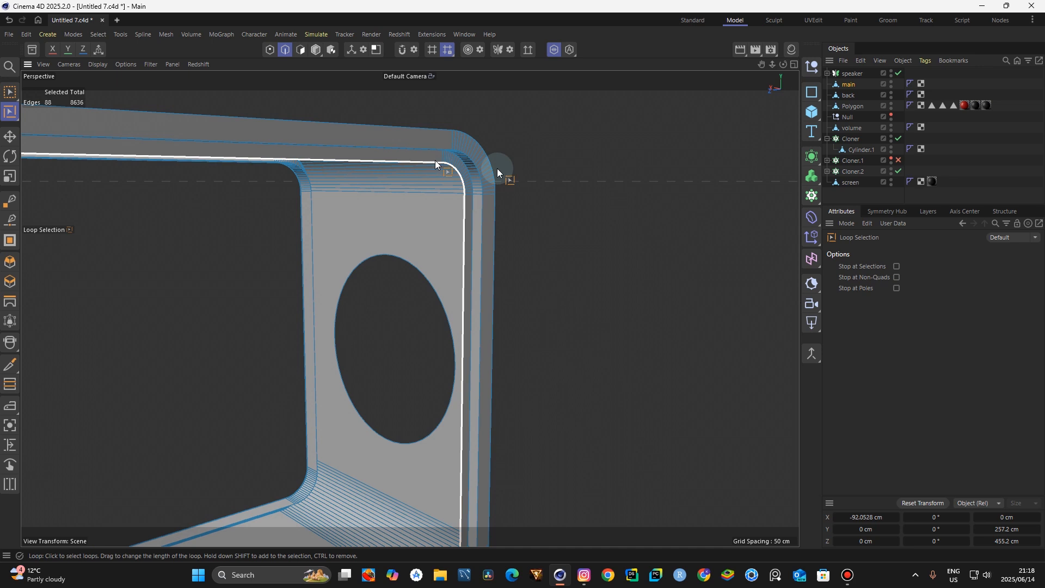
# Extrude the selected back-opening edge loop inward to about X -76.57 cm
pyautogui.moveTo(776, 64); pyautogui.dragTo(976, 24)
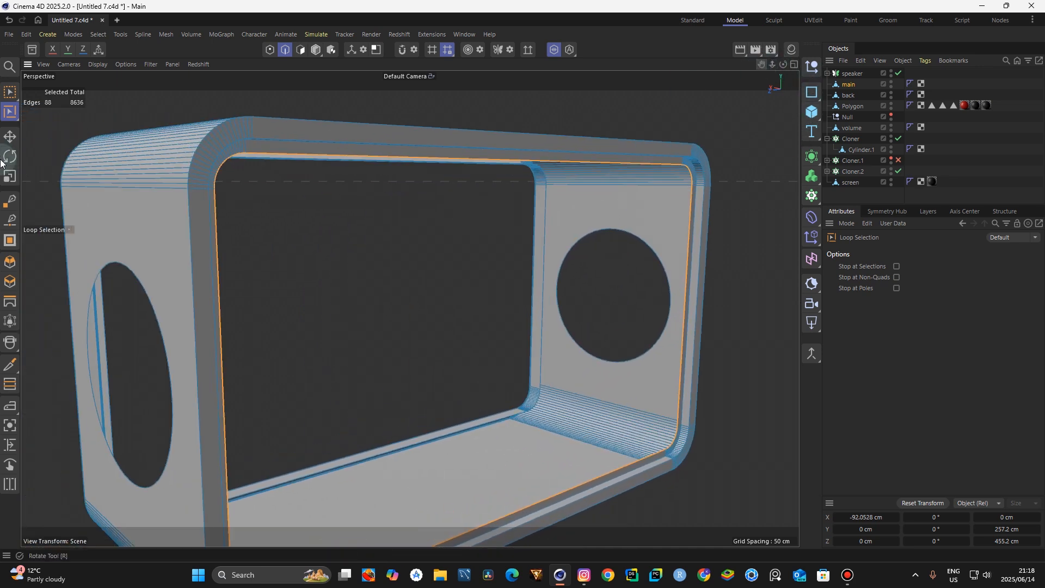
pyautogui.click(10, 137)
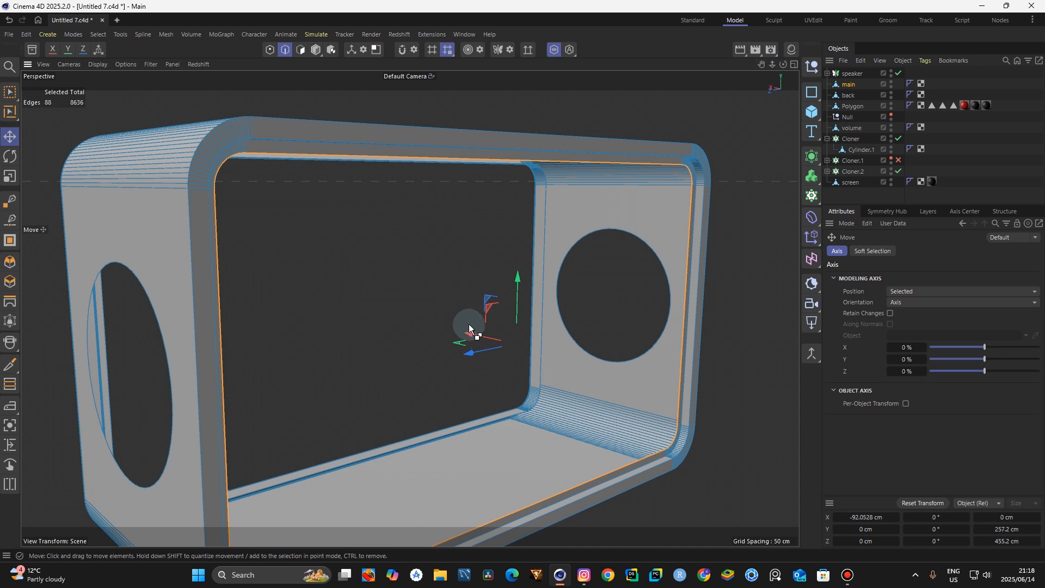
pyautogui.moveTo(462, 327); pyautogui.dragTo(445, 331)
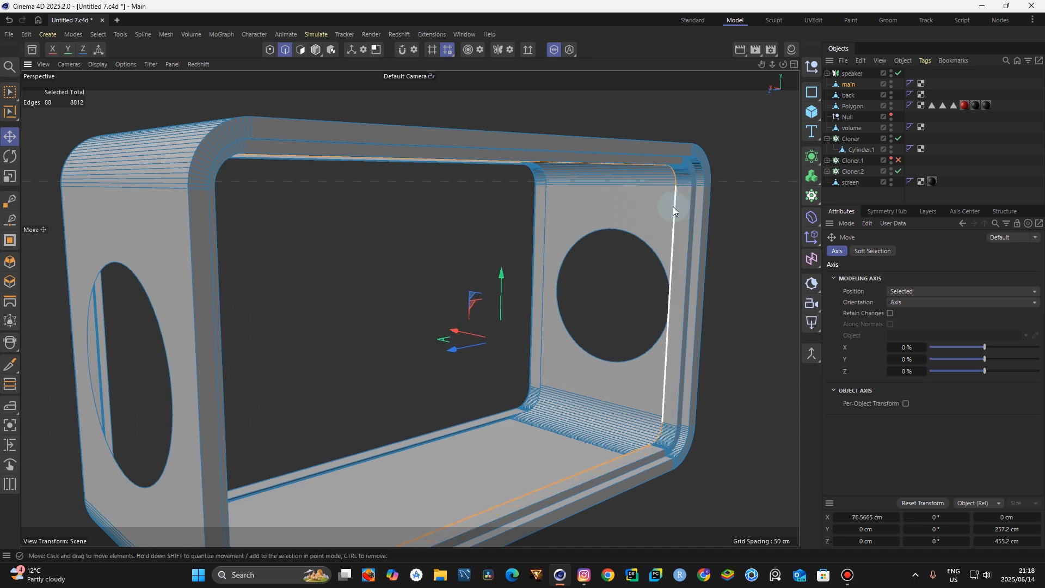
# Reselect the outer edge loop of the main body's back opening and end the isolation
pyautogui.press('u')
pyautogui.press('l')
pyautogui.hotkey('ctrl', 'z')
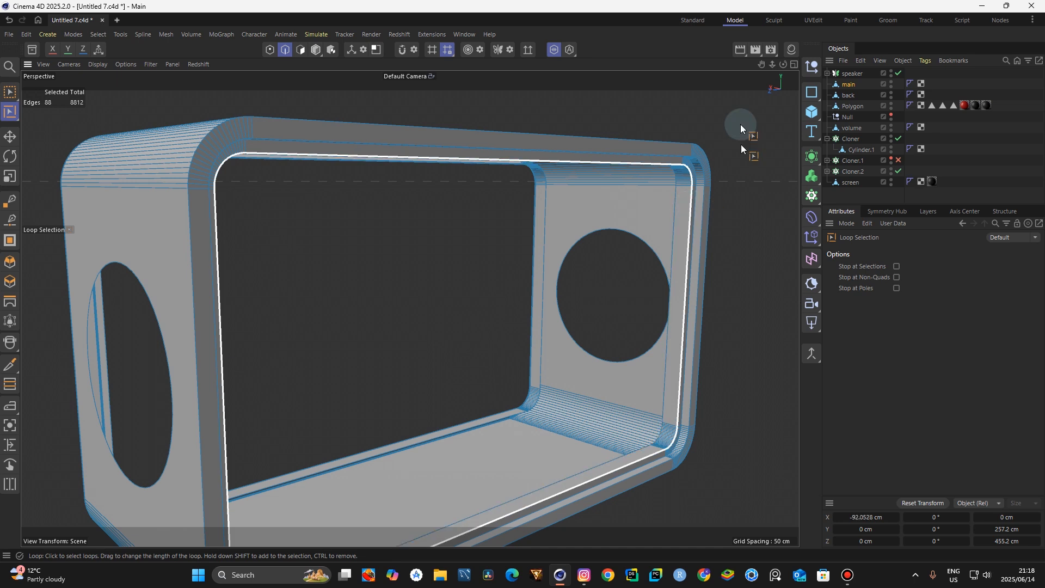
pyautogui.click(552, 49)
pyautogui.click(553, 50)
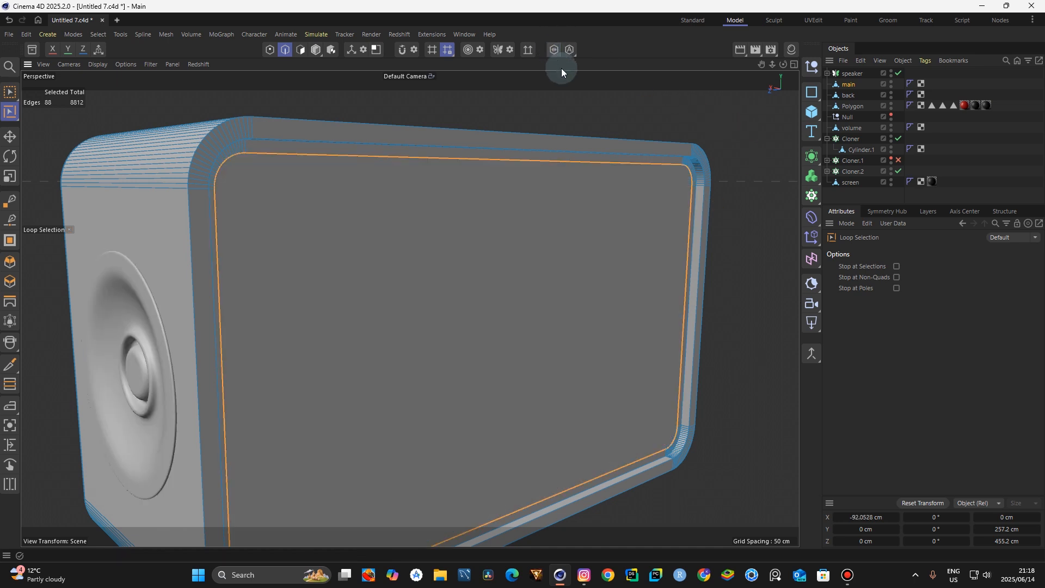
# Isolate the back panel, select the edge loop around its outward face, and show all objects again
pyautogui.click(849, 97)
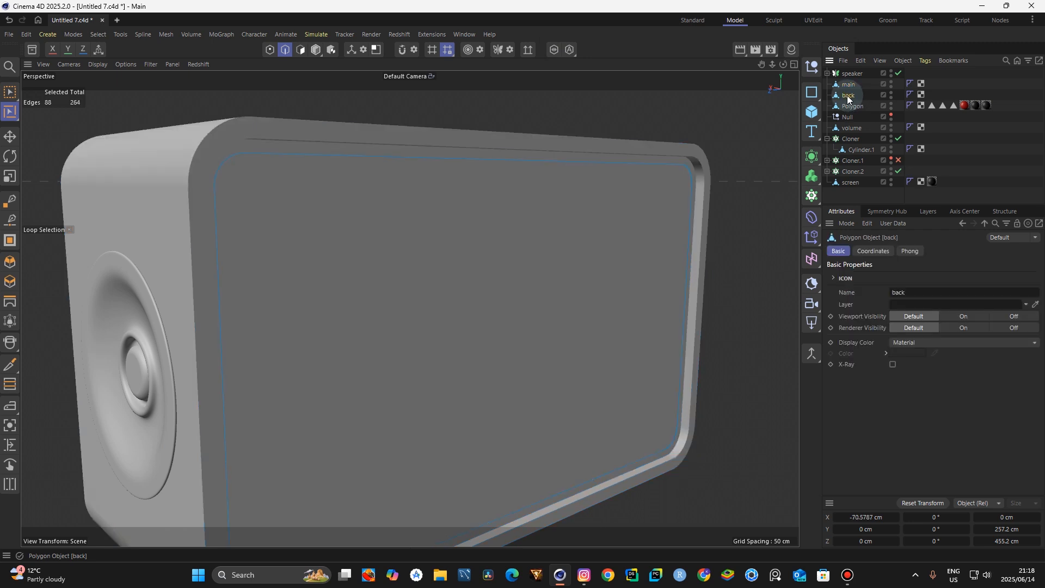
pyautogui.click(553, 50)
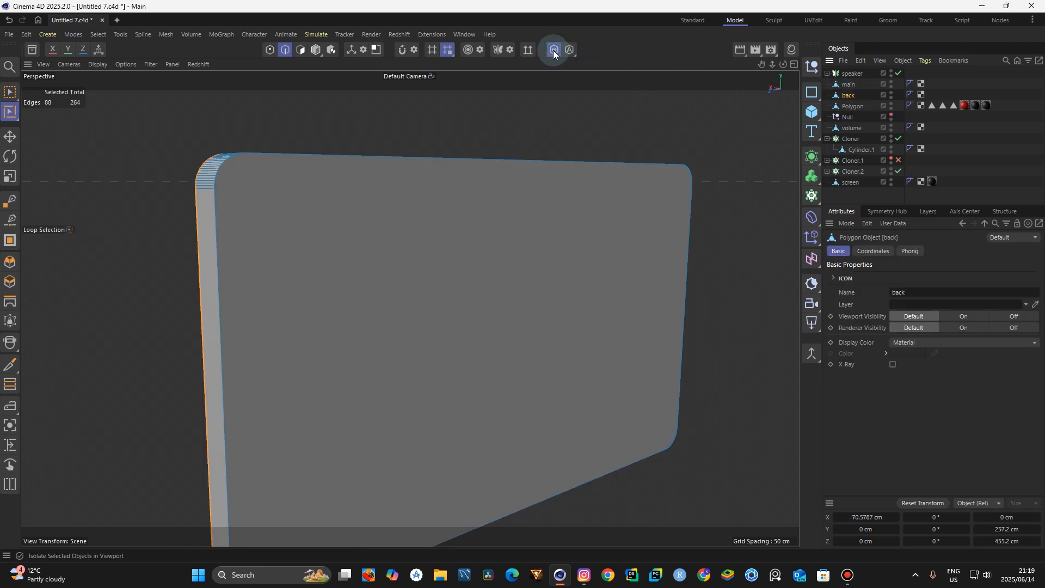
pyautogui.click(523, 162)
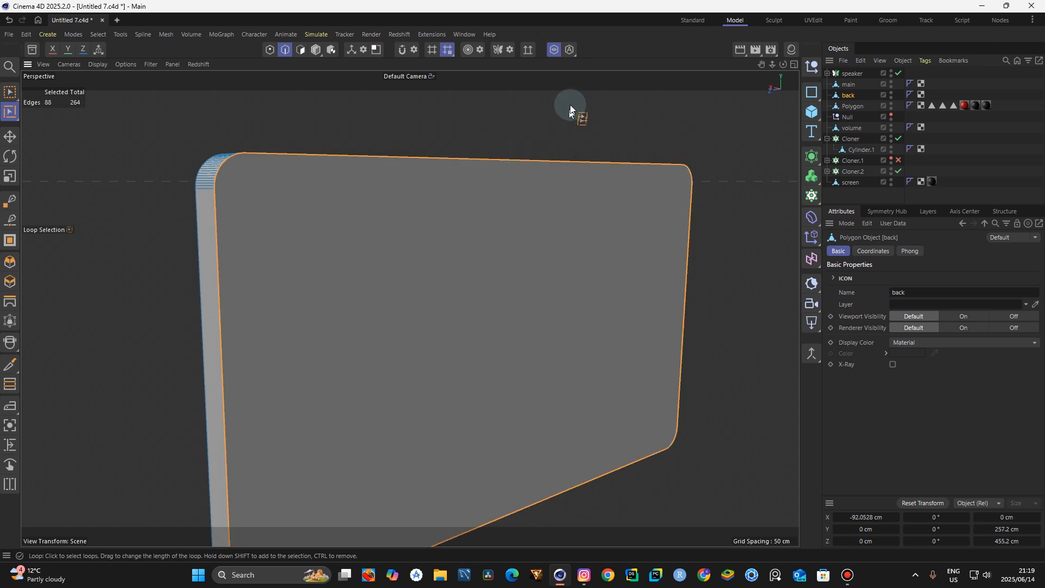
pyautogui.click(554, 50)
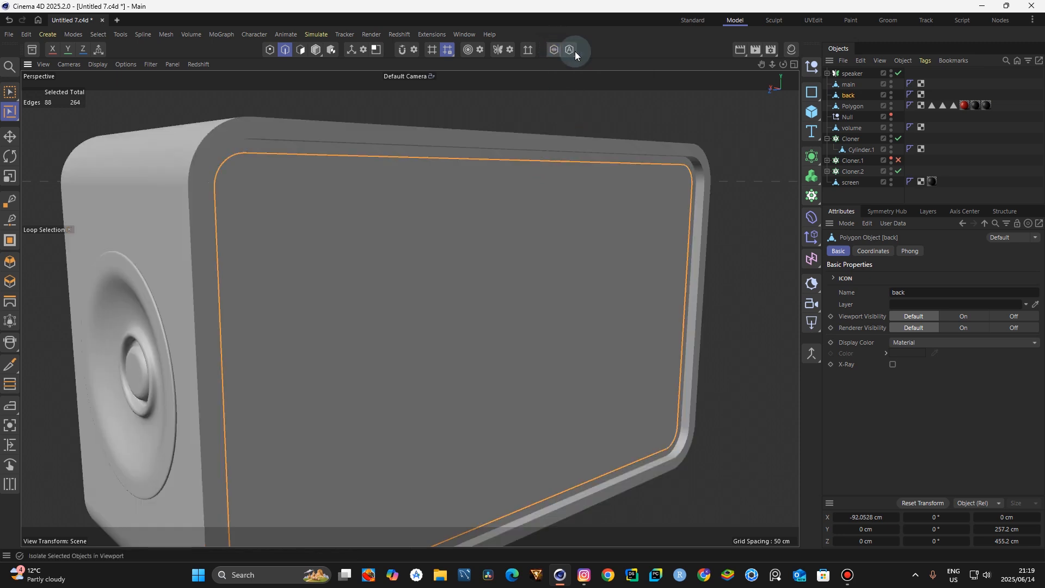
# Bevel the selected edge loops of the main body and back panel together with a 1.3 cm offset and 20 subdivisions
pyautogui.keyDown('ctrl'); pyautogui.click(847, 86); pyautogui.keyUp('ctrl')
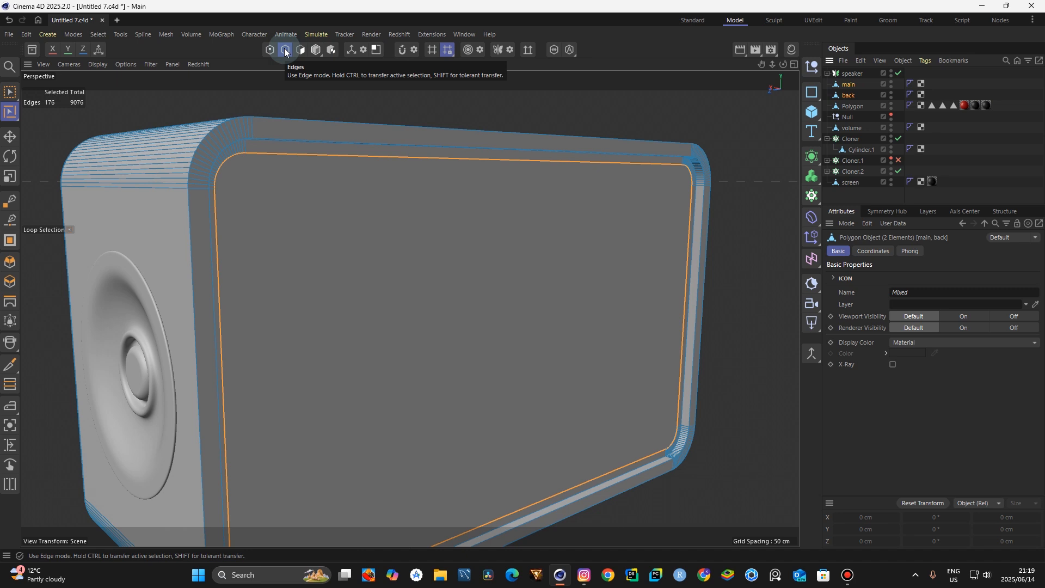
pyautogui.click(9, 263)
pyautogui.scroll(3, 649, 142)
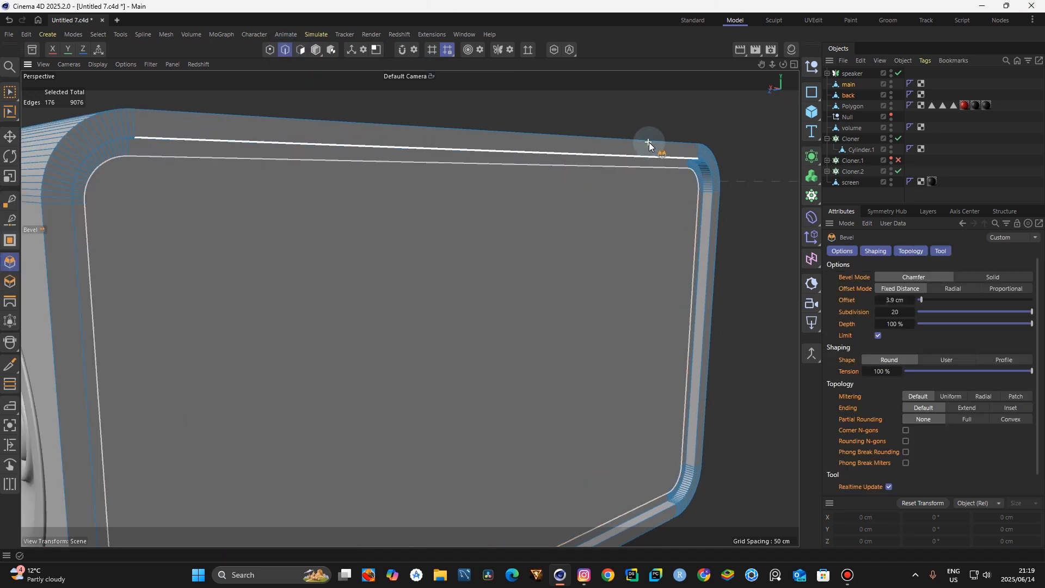
pyautogui.moveTo(631, 123); pyautogui.dragTo(642, 123)
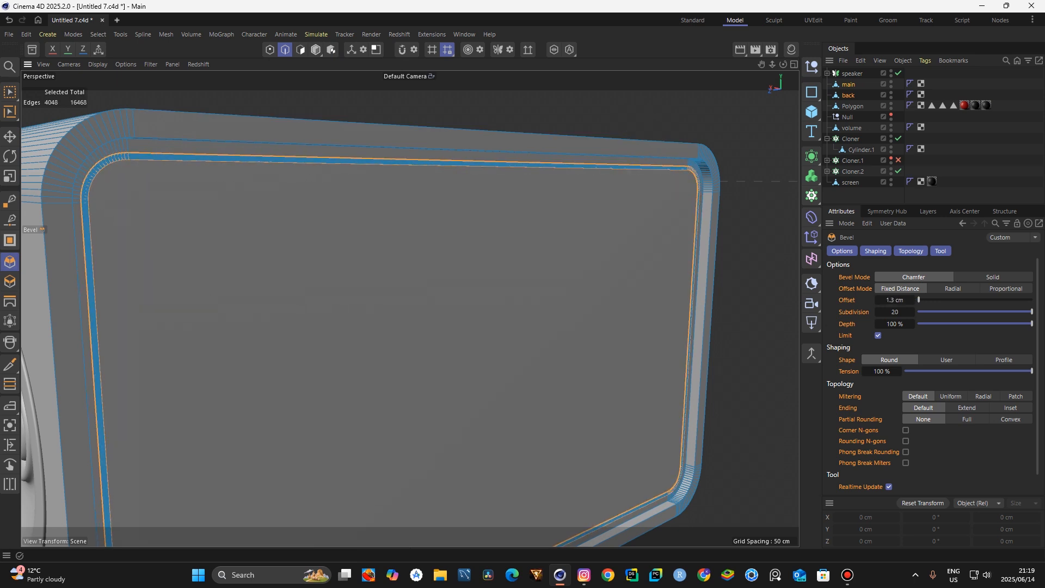
pyautogui.click(315, 51)
pyautogui.click(10, 136)
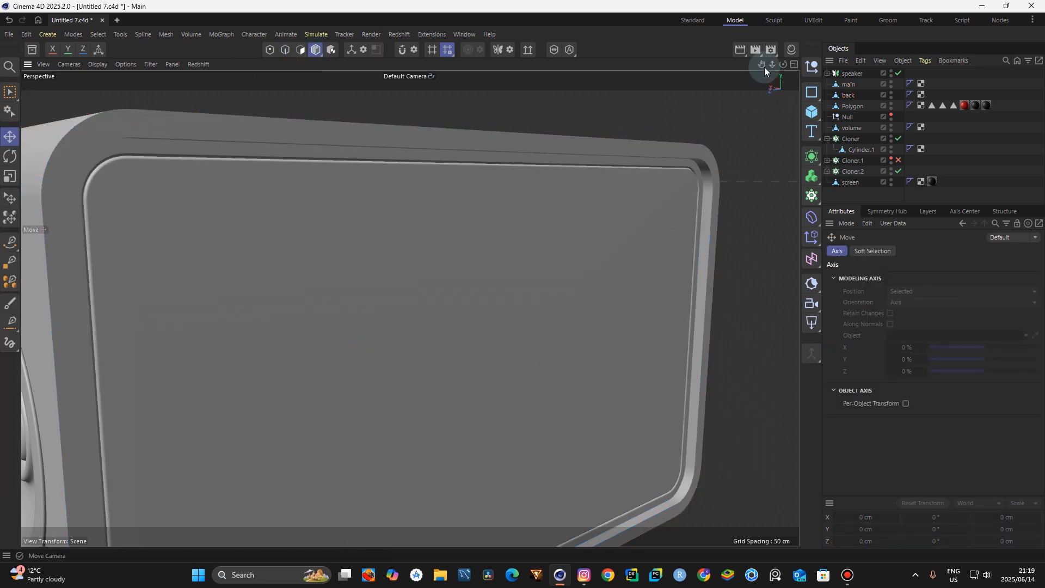
pyautogui.moveTo(771, 64); pyautogui.dragTo(724, 53)
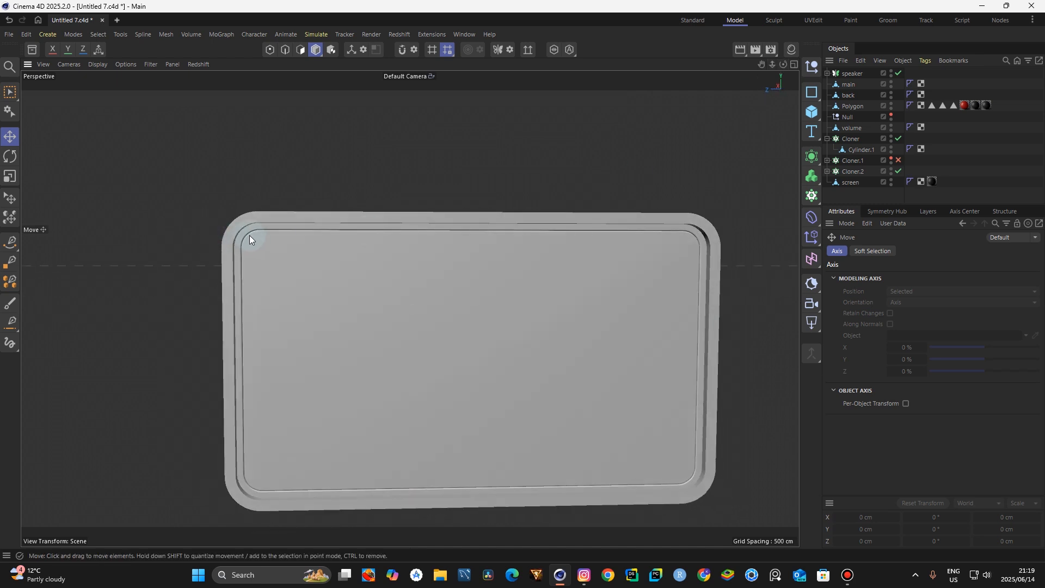
# Select the edge loops around the outer rim and recess lip of the main body's back opening
pyautogui.scroll(2, 325, 253)
pyautogui.moveTo(782, 65); pyautogui.dragTo(765, 73)
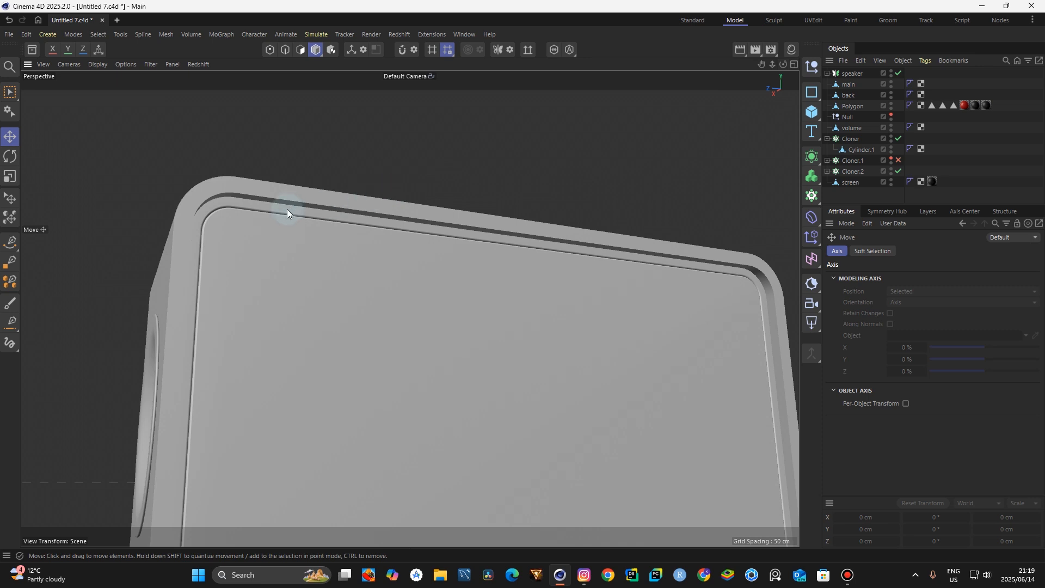
pyautogui.click(659, 248)
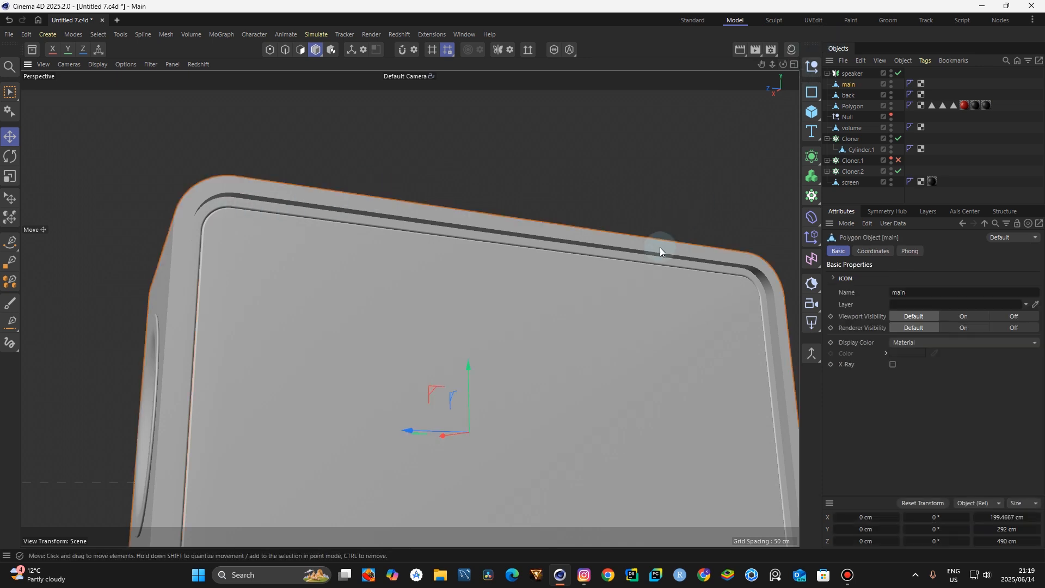
pyautogui.click(285, 50)
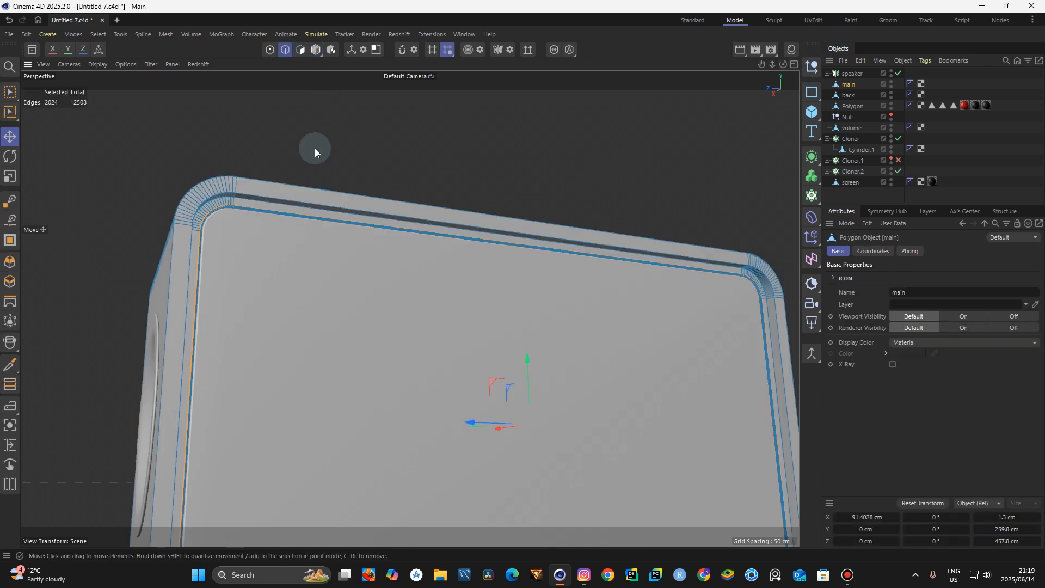
pyautogui.scroll(2, 315, 148)
pyautogui.press('u')
pyautogui.press('l')
pyautogui.scroll(3, 204, 205)
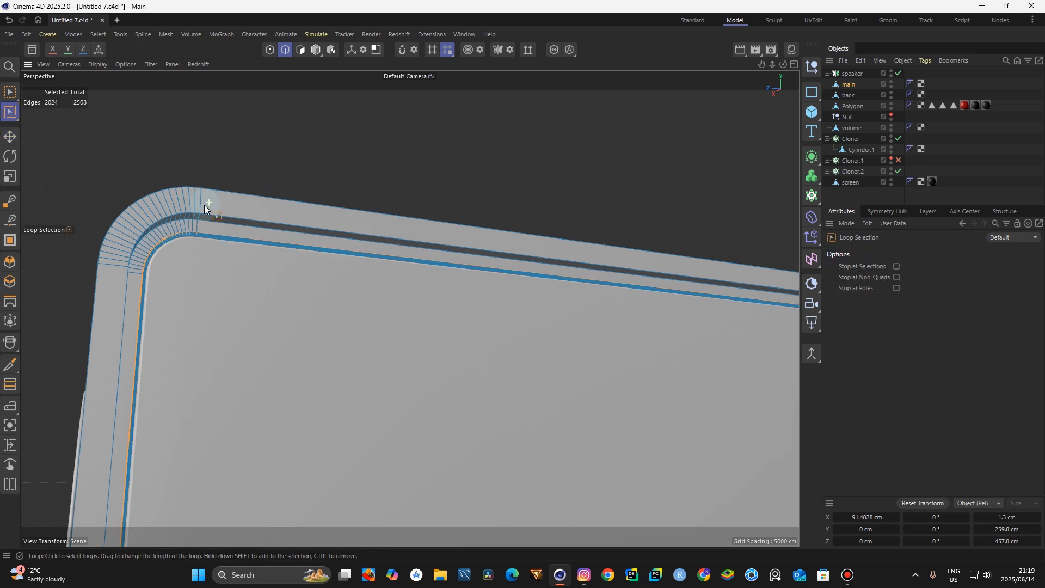
pyautogui.click(209, 241)
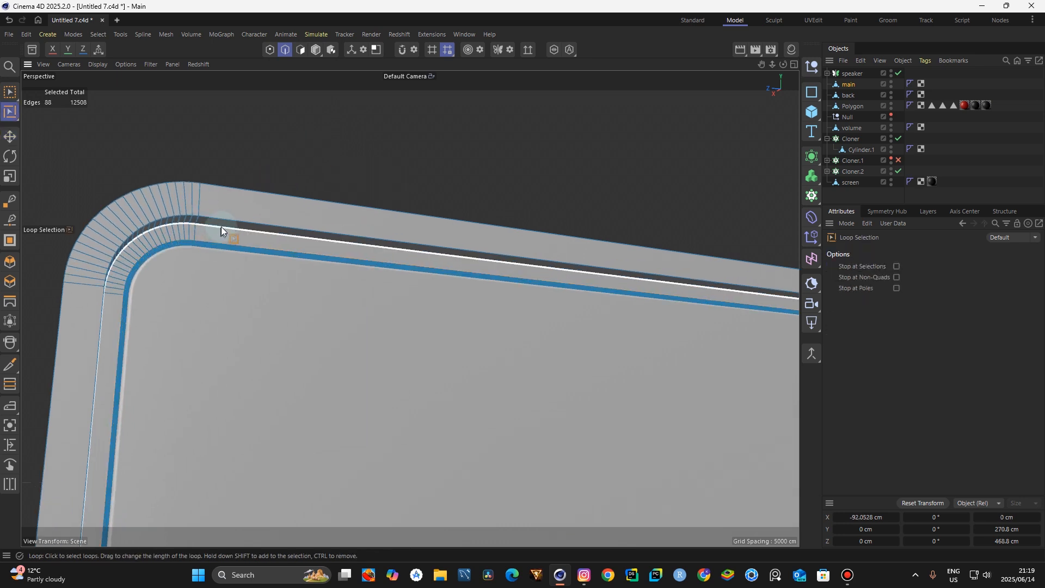
pyautogui.keyDown('shift'); pyautogui.click(226, 221); pyautogui.keyUp('shift')
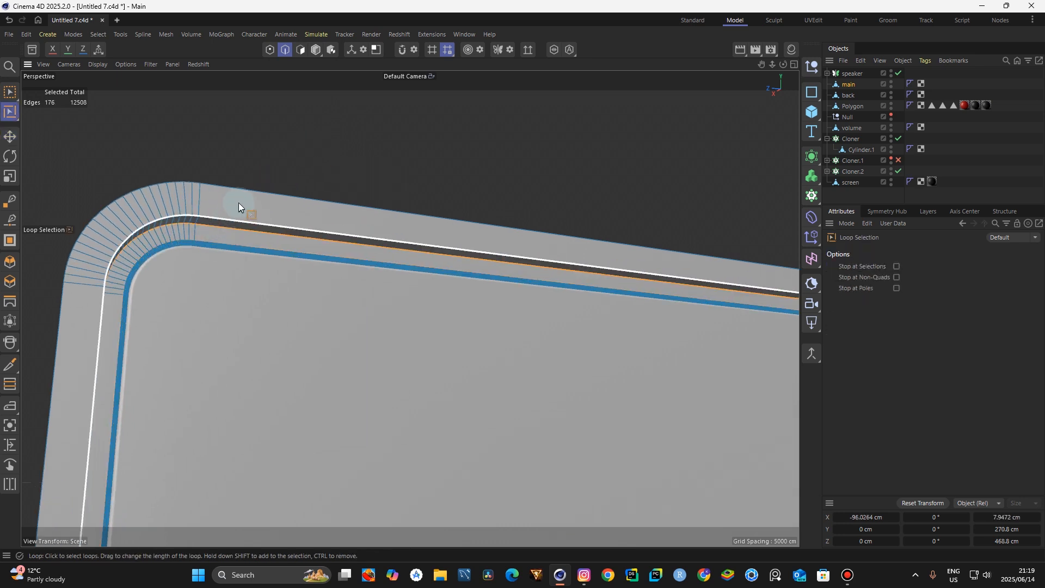
# Bevel the main body's selected edge loops with a 0.32 cm offset and 20 subdivisions, and deselect the object
pyautogui.click(10, 261)
pyautogui.moveTo(247, 184); pyautogui.dragTo(261, 165)
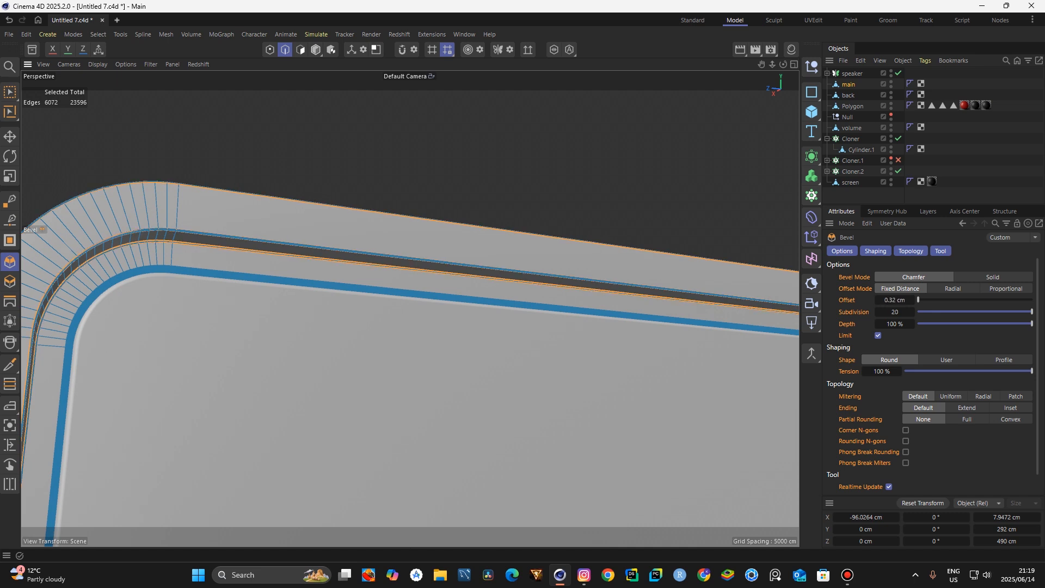
pyautogui.moveTo(264, 157); pyautogui.dragTo(265, 158)
pyautogui.click(315, 49)
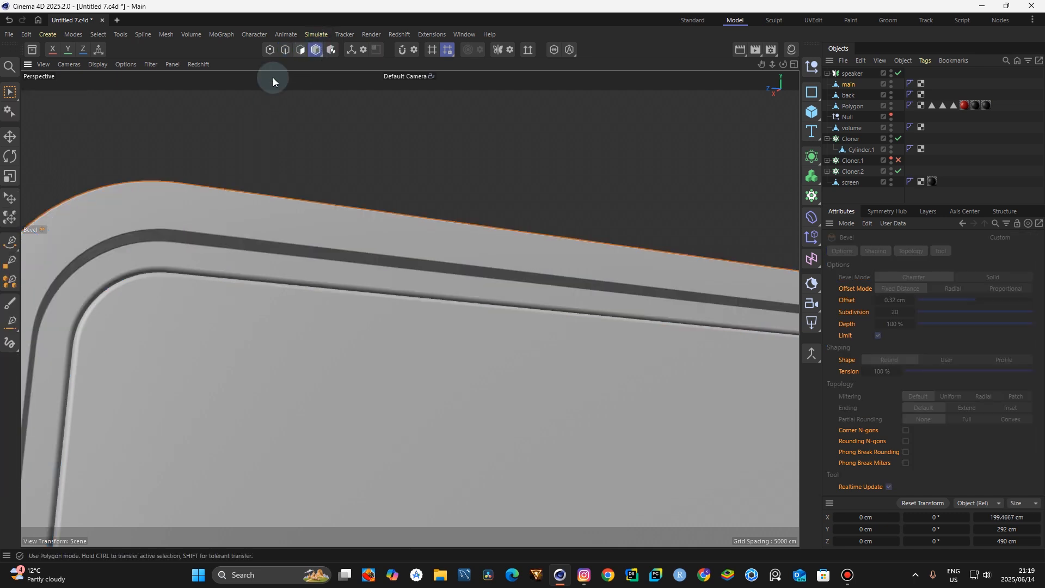
pyautogui.click(10, 136)
pyautogui.click(298, 140)
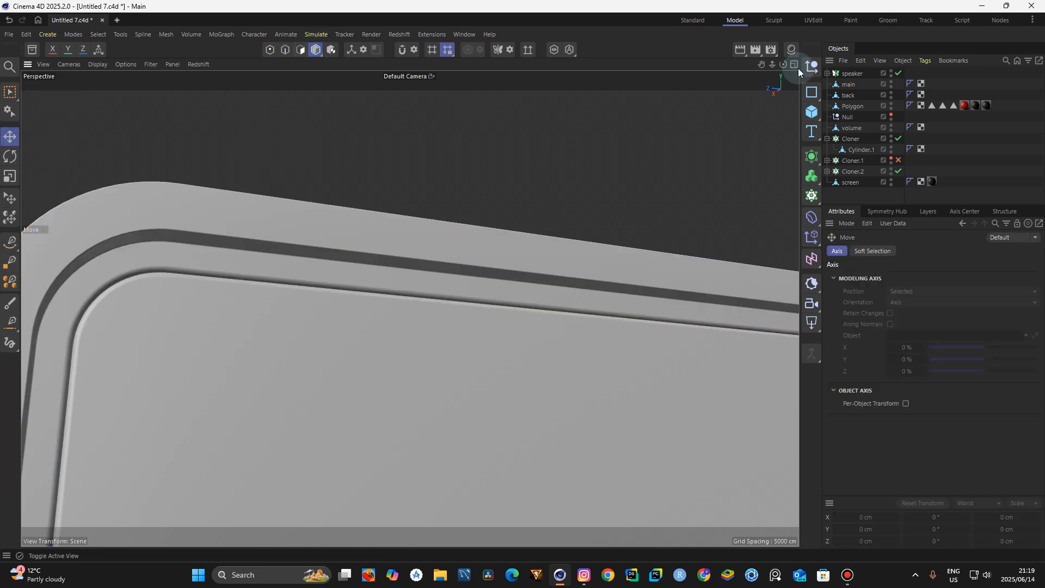
# Save the scene as a new incremental version
pyautogui.moveTo(773, 64)
pyautogui.mouseDown()
pyautogui.moveTo(759, 67)
pyautogui.moveTo(790, 69)
pyautogui.mouseUp()
pyautogui.click(7, 34)
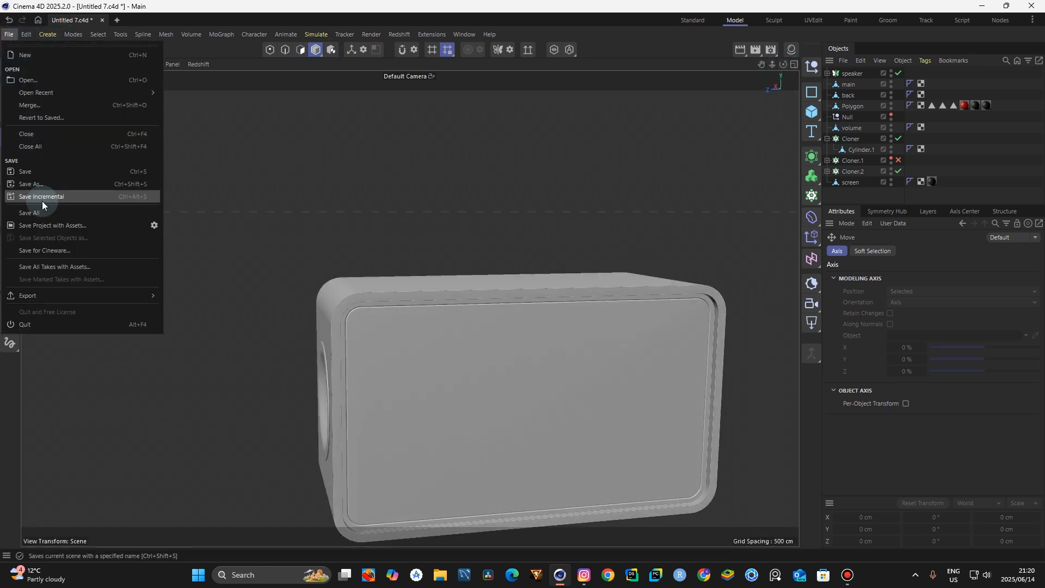
pyautogui.click(44, 198)
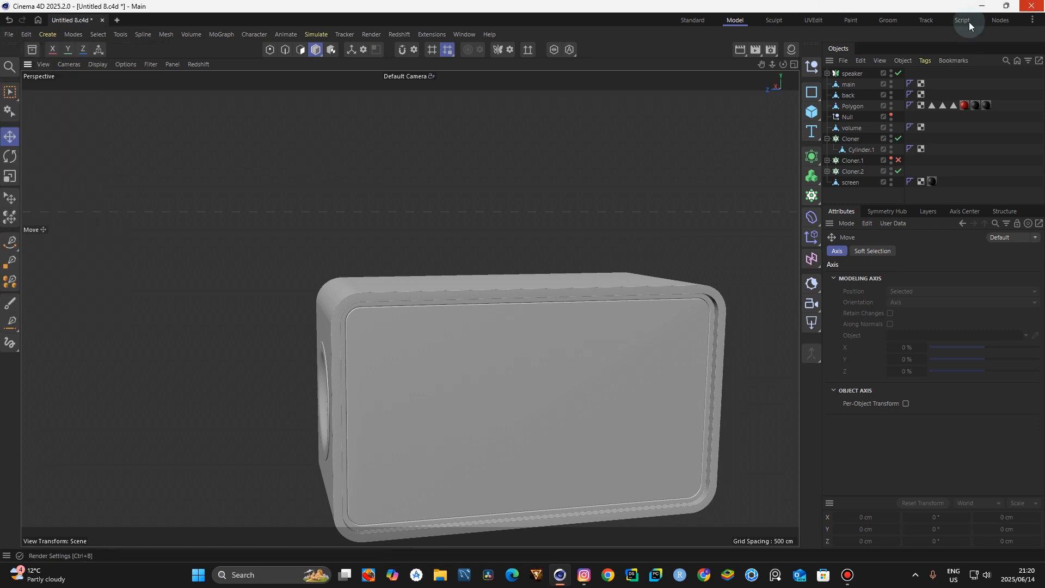
# Check the back vent slots in the Instagram reference, switch back to Cinema 4D and add a cube
pyautogui.click(584, 575)
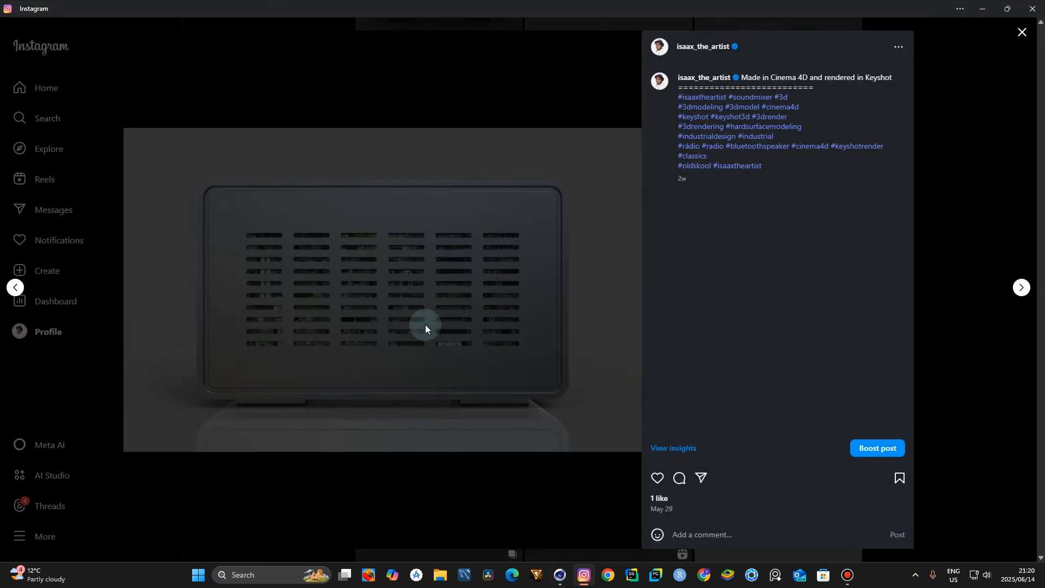
pyautogui.click(560, 577)
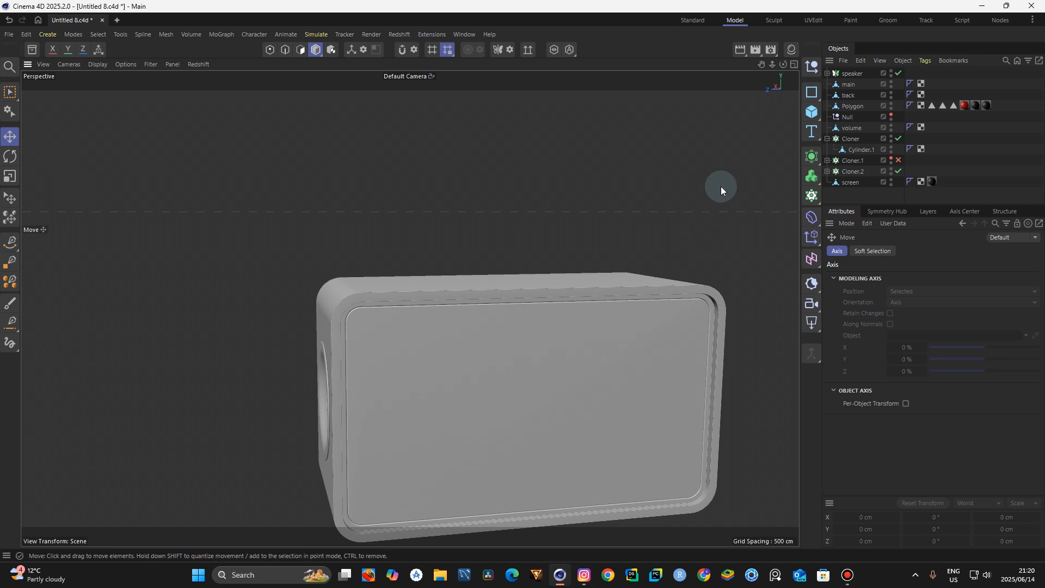
pyautogui.moveTo(760, 64); pyautogui.dragTo(673, 38)
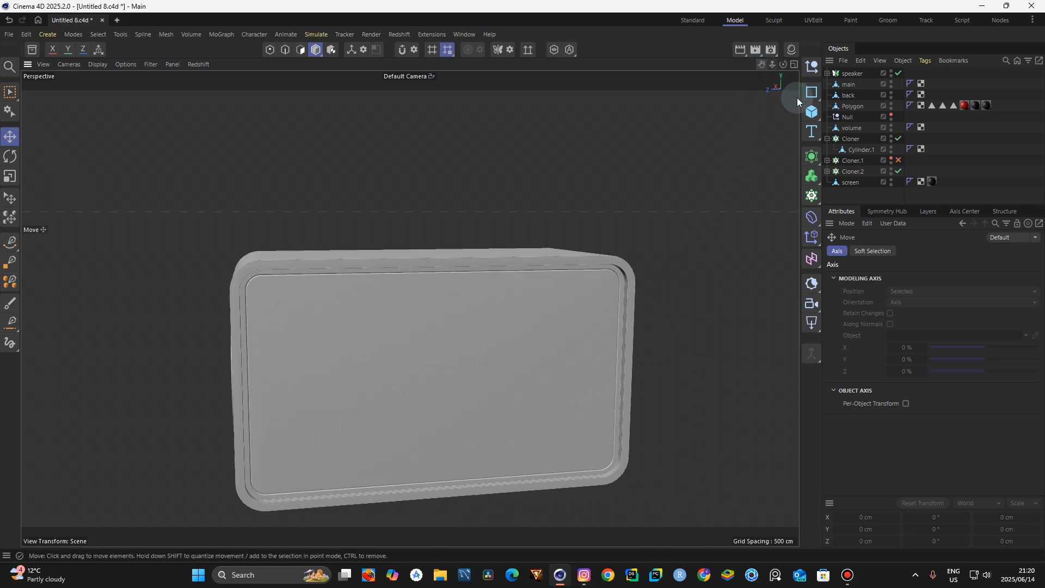
pyautogui.click(813, 116)
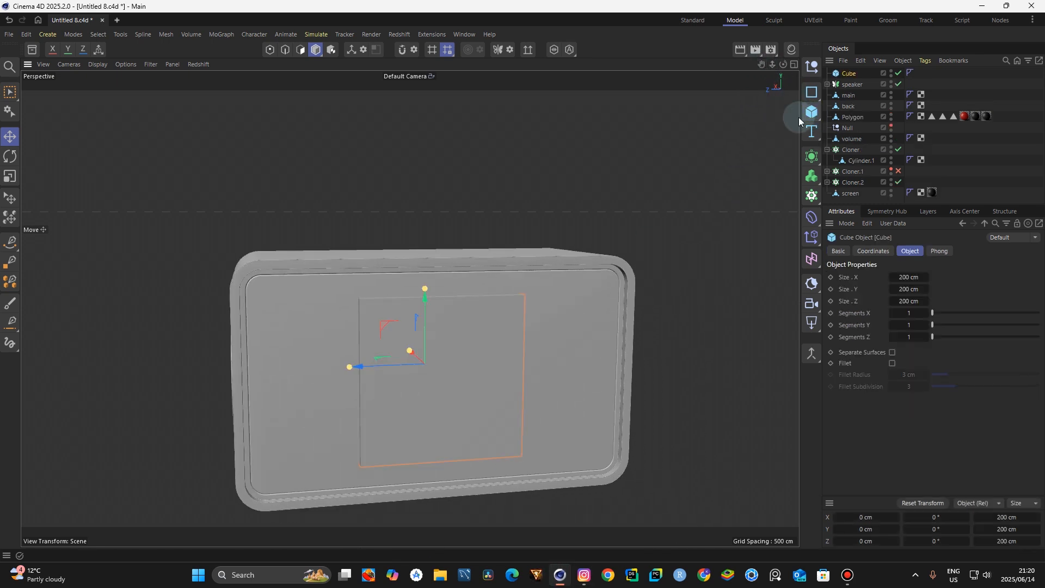
pyautogui.click(794, 64)
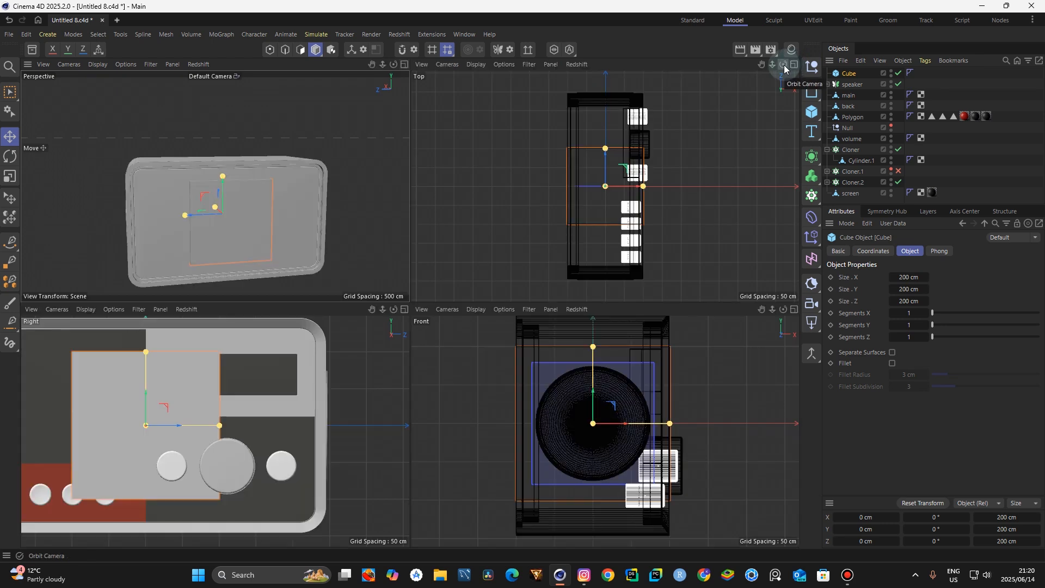
pyautogui.click(404, 64)
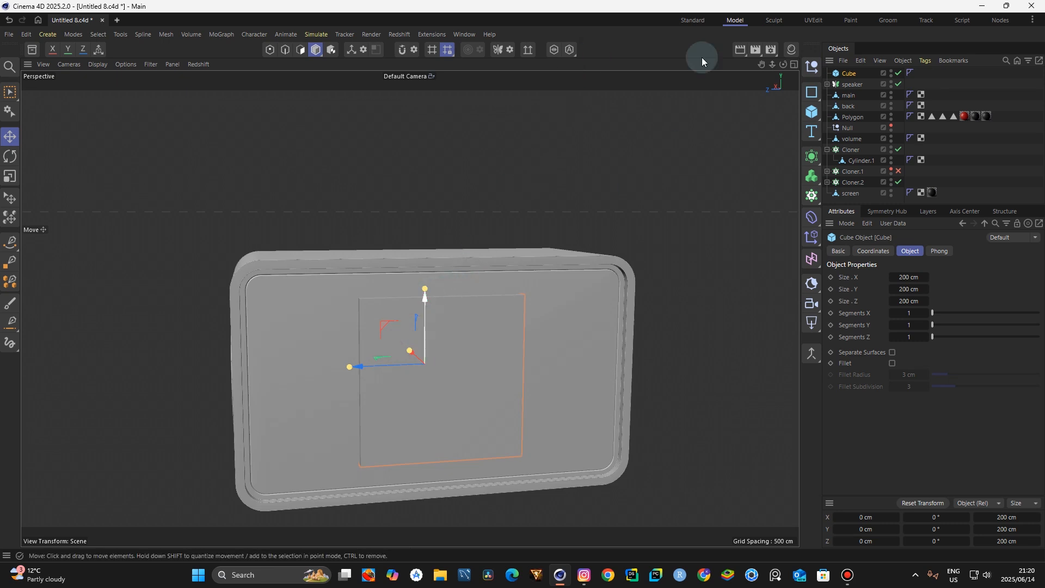
# Move the cube to about X -94.56 cm and shrink it to about 5.2 × 12.3 × 31.5 cm
pyautogui.moveTo(770, 67); pyautogui.dragTo(782, 69)
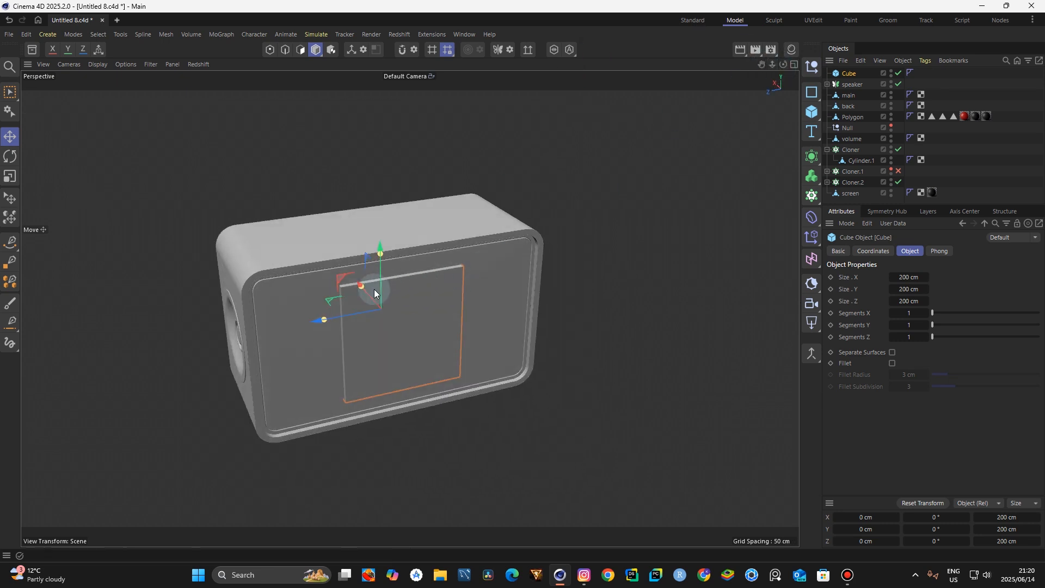
pyautogui.moveTo(370, 296); pyautogui.dragTo(405, 329)
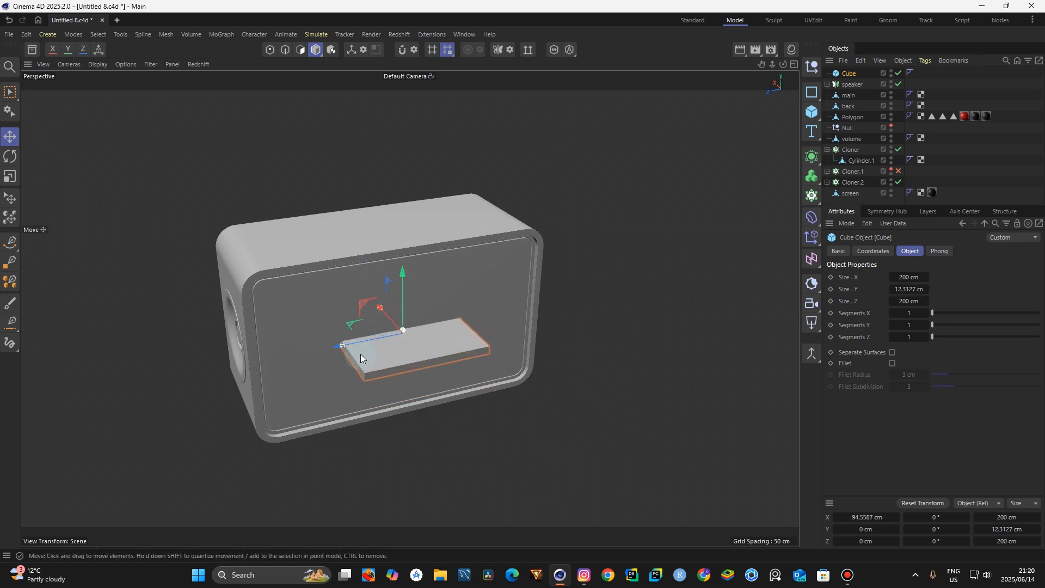
pyautogui.moveTo(347, 348); pyautogui.dragTo(404, 347)
pyautogui.scroll(5, 402, 343)
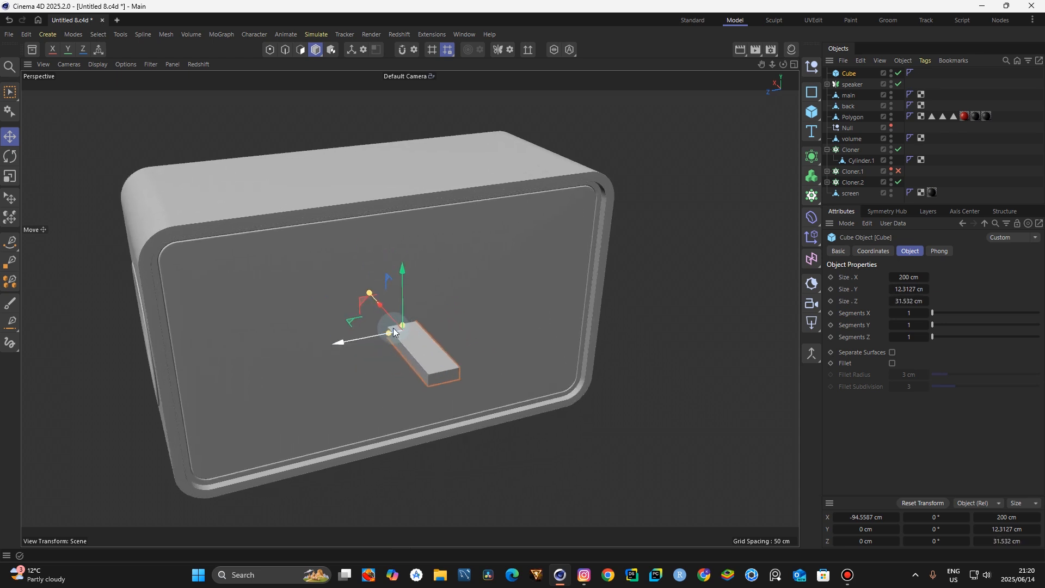
pyautogui.moveTo(371, 295); pyautogui.dragTo(398, 332)
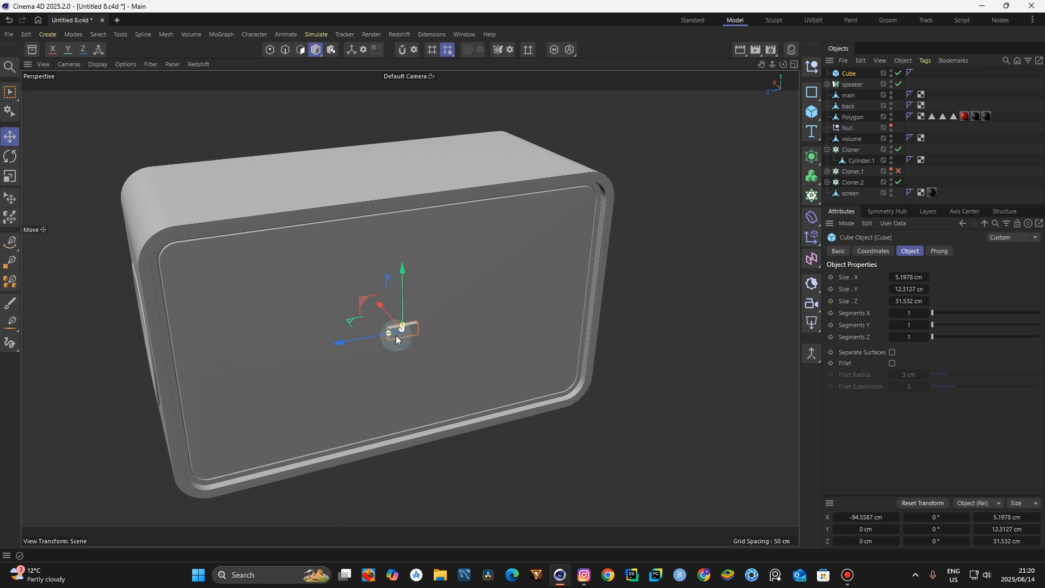
# Move the cube outward to about X -108.67 cm and resize it to about 10.25 cm high and 40.17 cm long
pyautogui.scroll(8, 398, 336)
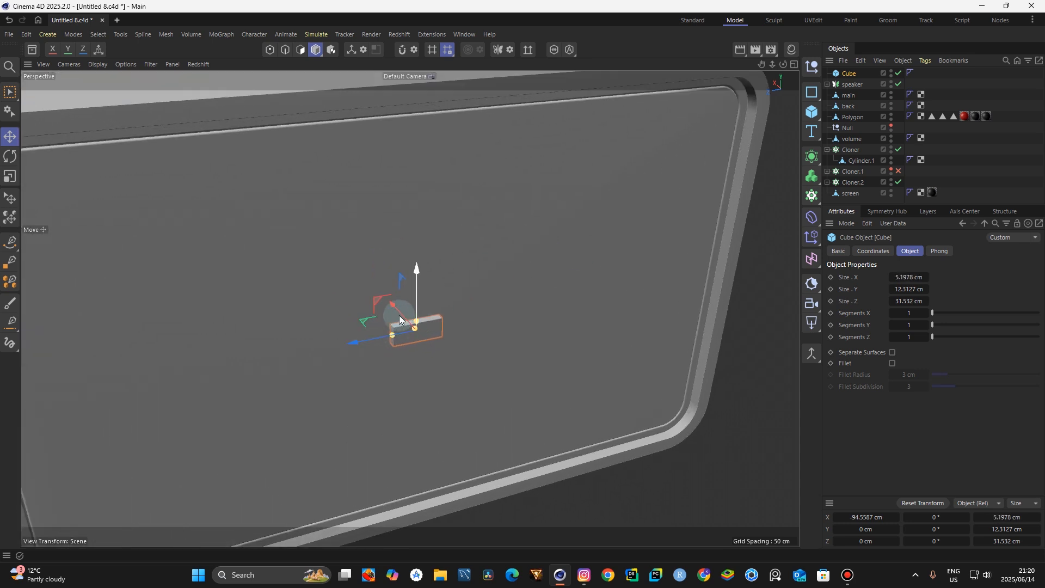
pyautogui.moveTo(396, 305); pyautogui.dragTo(430, 312)
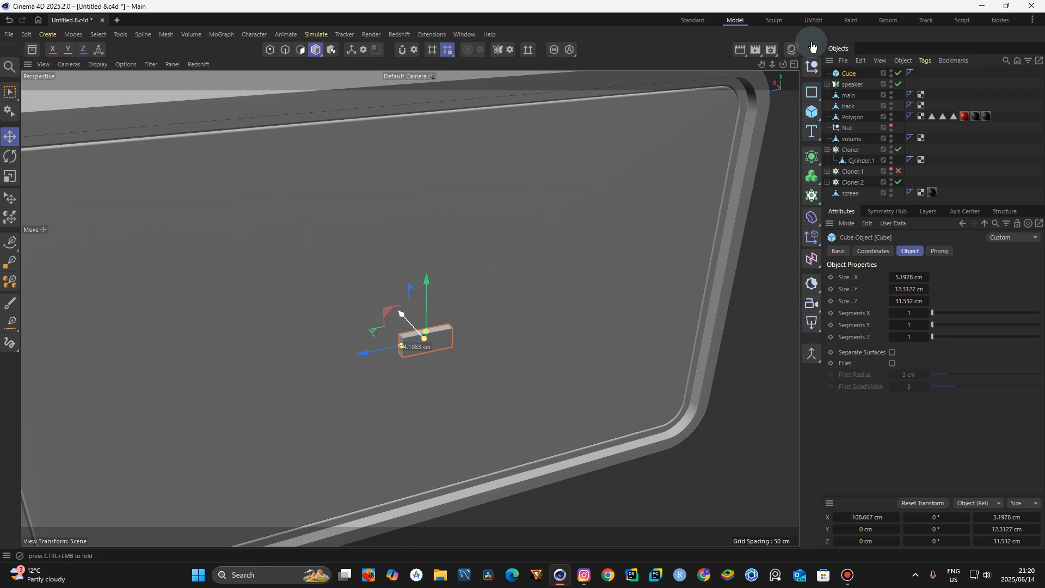
pyautogui.scroll(-3, 779, 63)
pyautogui.moveTo(784, 64); pyautogui.dragTo(550, 295)
pyautogui.scroll(6, 417, 334)
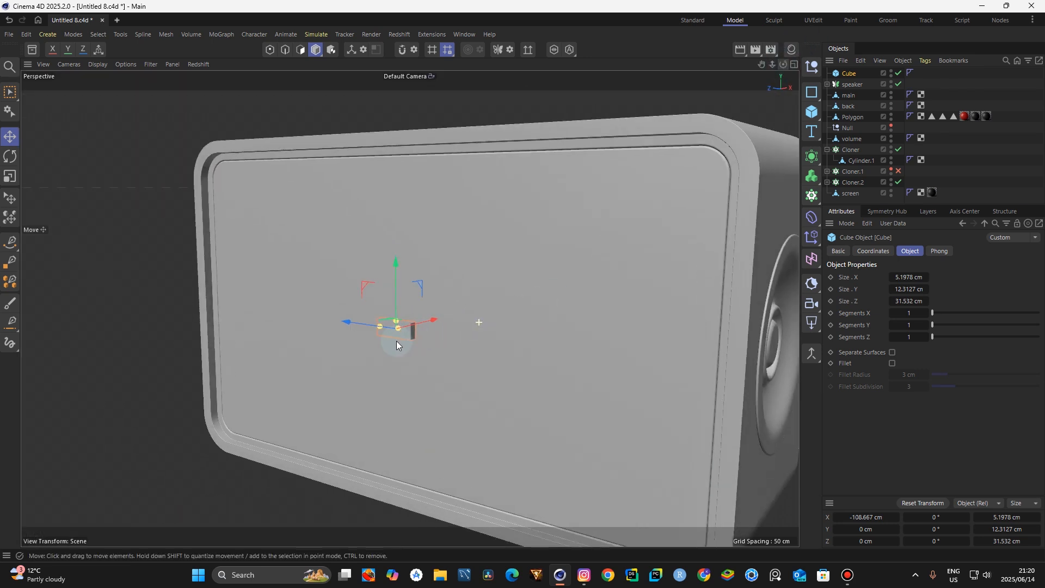
pyautogui.scroll(4, 378, 327)
pyautogui.moveTo(370, 322); pyautogui.dragTo(362, 322)
pyautogui.moveTo(780, 66); pyautogui.dragTo(527, 260)
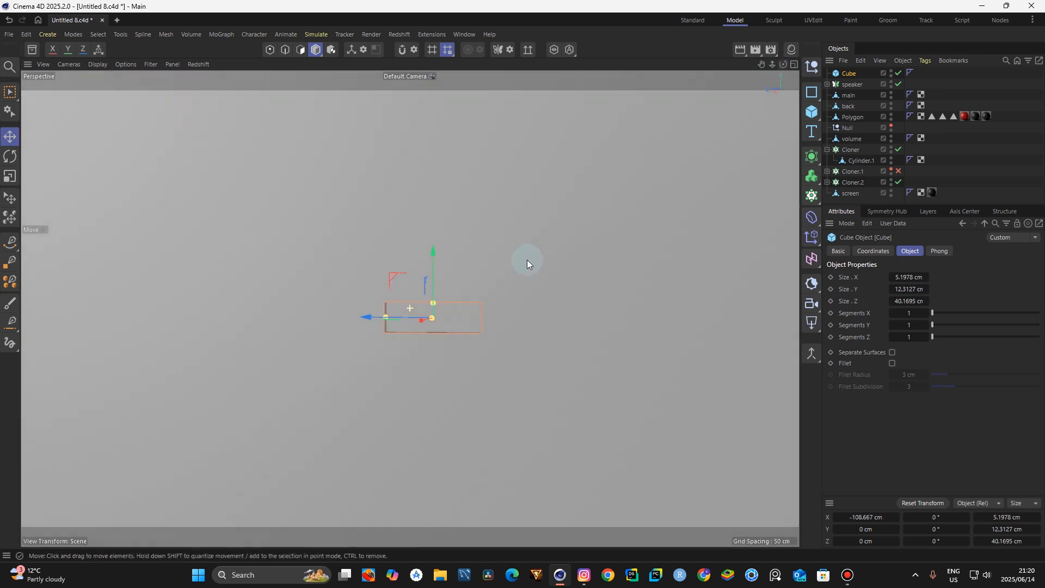
pyautogui.moveTo(434, 303); pyautogui.dragTo(435, 305)
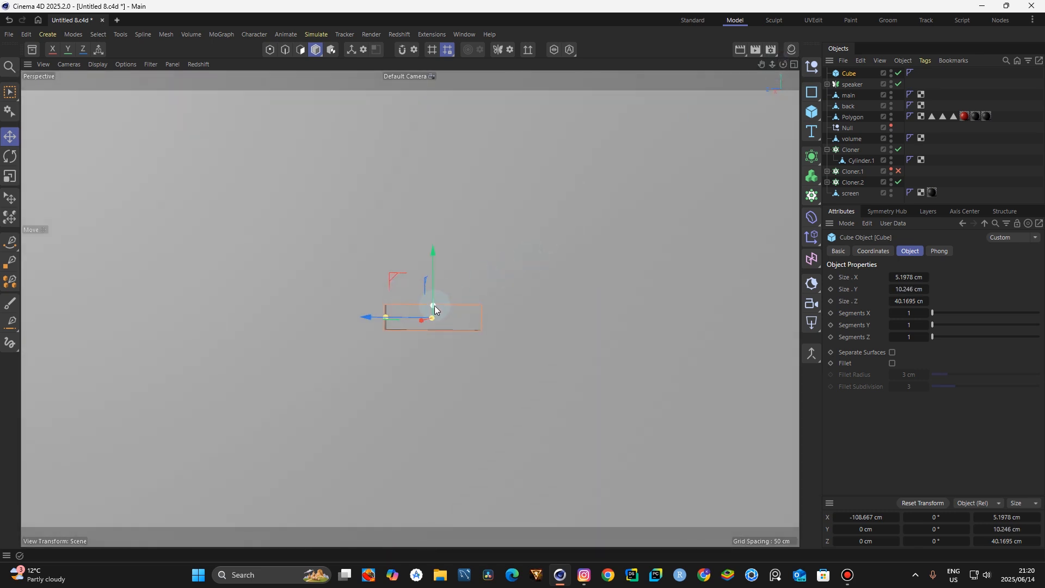
# Make the slot cube editable and ring-select its four short edges running through its depth
pyautogui.moveTo(782, 63)
pyautogui.mouseDown()
pyautogui.moveTo(740, 70)
pyautogui.moveTo(780, 66)
pyautogui.mouseUp()
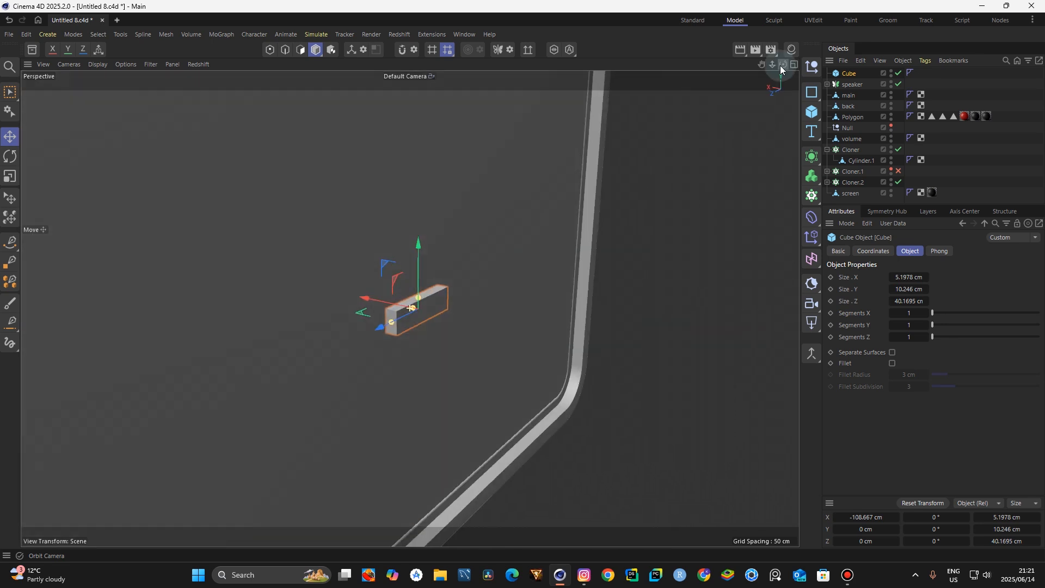
pyautogui.press('c')
pyautogui.click(285, 50)
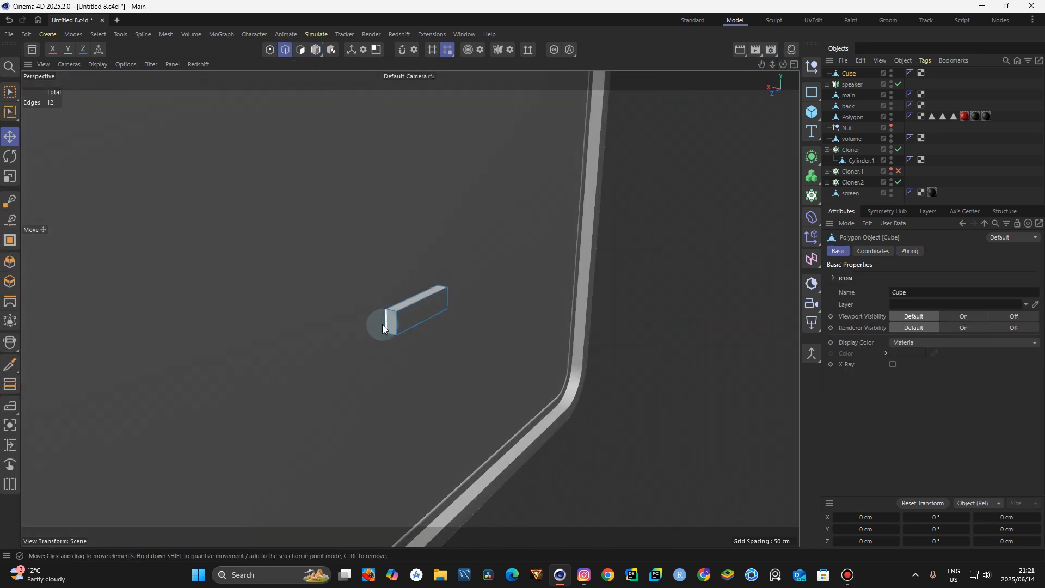
pyautogui.keyDown('alt'); pyautogui.moveTo(382, 325); pyautogui.dragTo(390, 328); pyautogui.keyUp('alt')
pyautogui.press('u')
pyautogui.press('b')
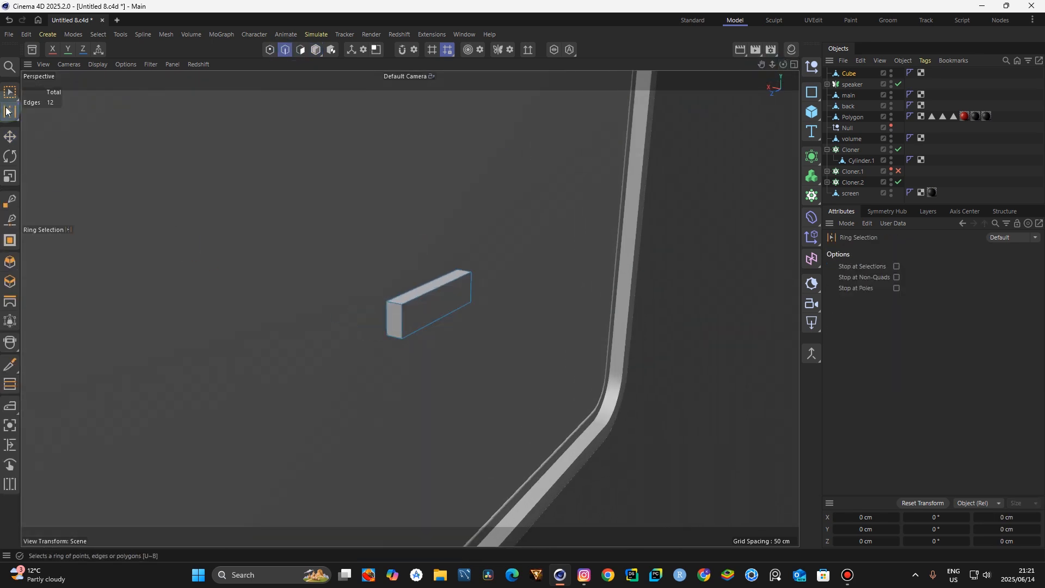
pyautogui.click(9, 111)
pyautogui.click(71, 154)
pyautogui.scroll(3, 396, 322)
pyautogui.click(394, 290)
# Try beveling the cube's four selected edges with an offset of about 0.8 cm and 20 subdivisions
pyautogui.press('m')
pyautogui.press('s')
pyautogui.moveTo(220, 283); pyautogui.dragTo(228, 283)
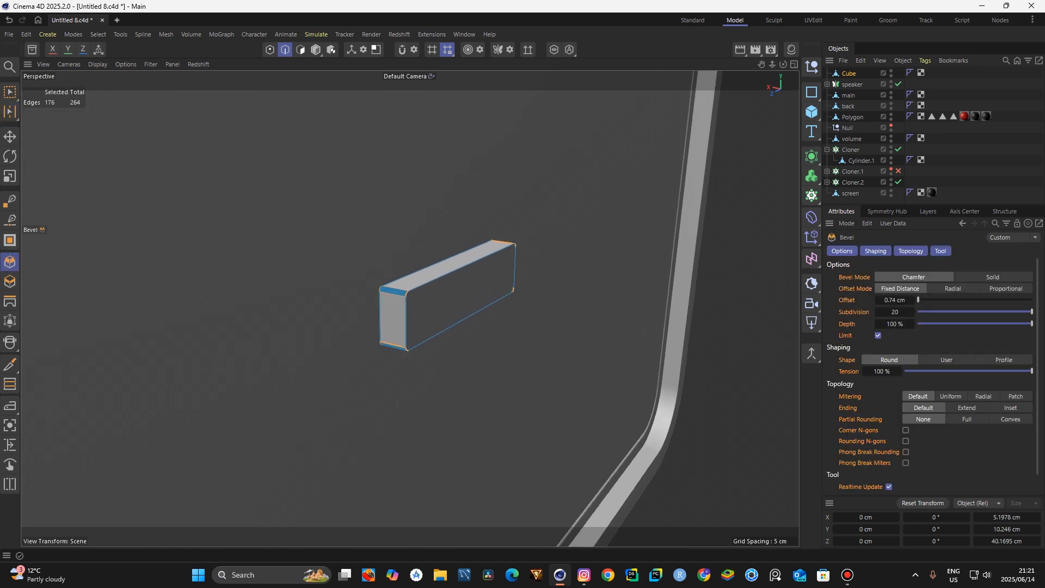
pyautogui.click(315, 50)
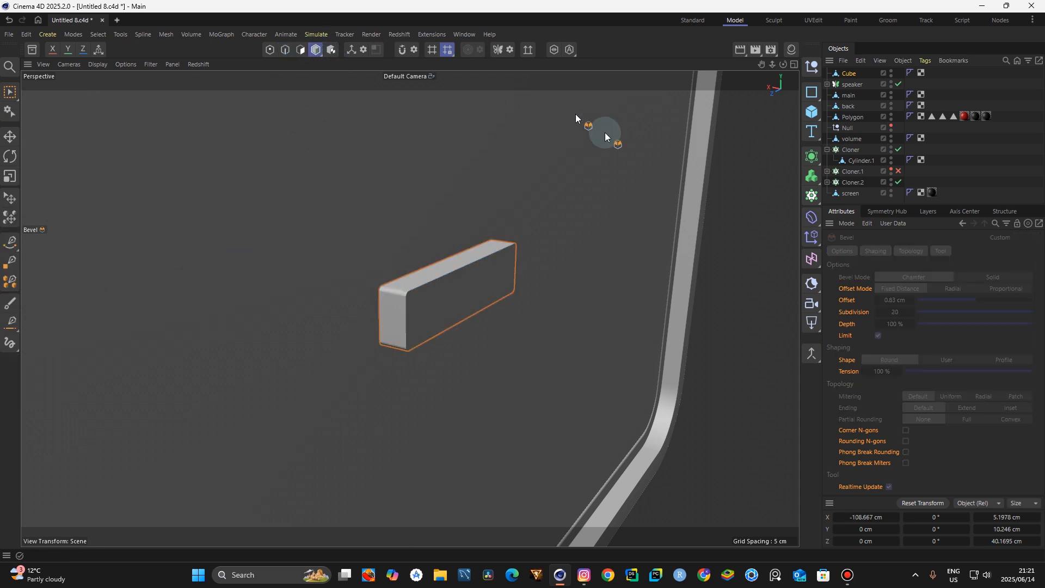
pyautogui.press('e')
pyautogui.click(596, 412)
# Compare the cube with the vent slots in the Instagram reference and undo its bevel, keeping the four edges selected
pyautogui.click(583, 575)
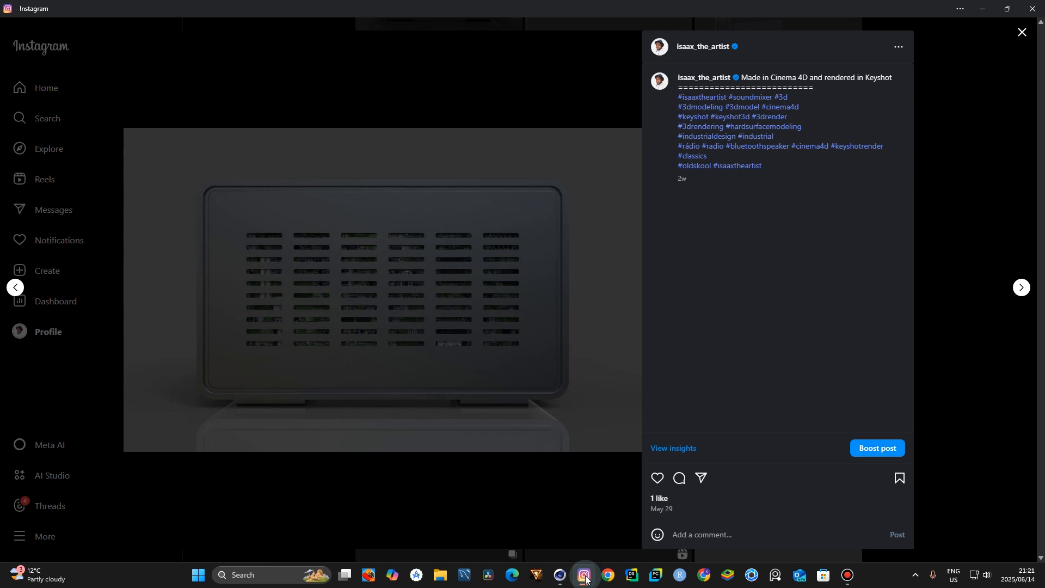
pyautogui.click(585, 578)
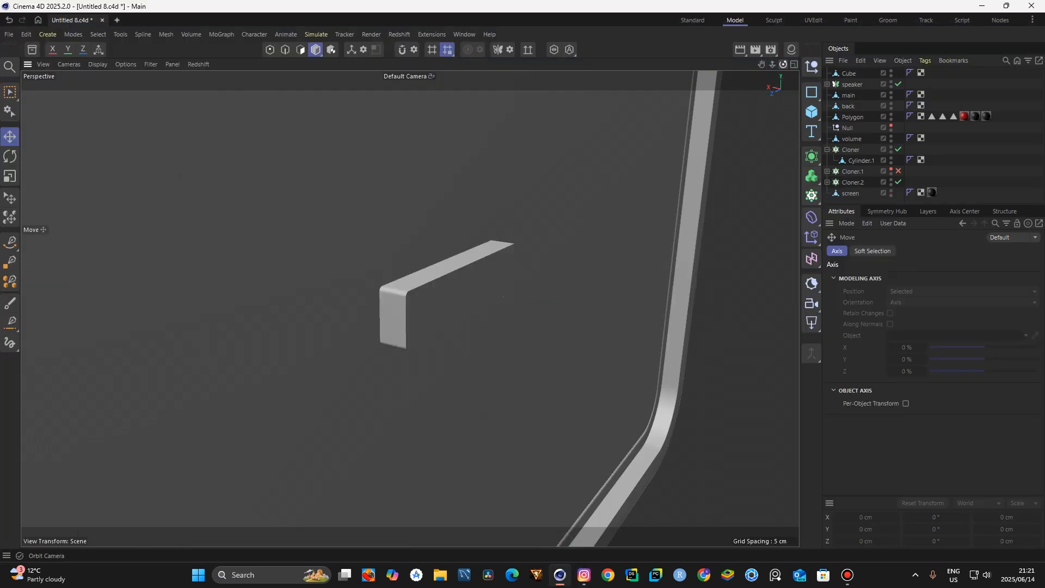
pyautogui.moveTo(782, 64); pyautogui.dragTo(410, 308)
pyautogui.click(482, 312)
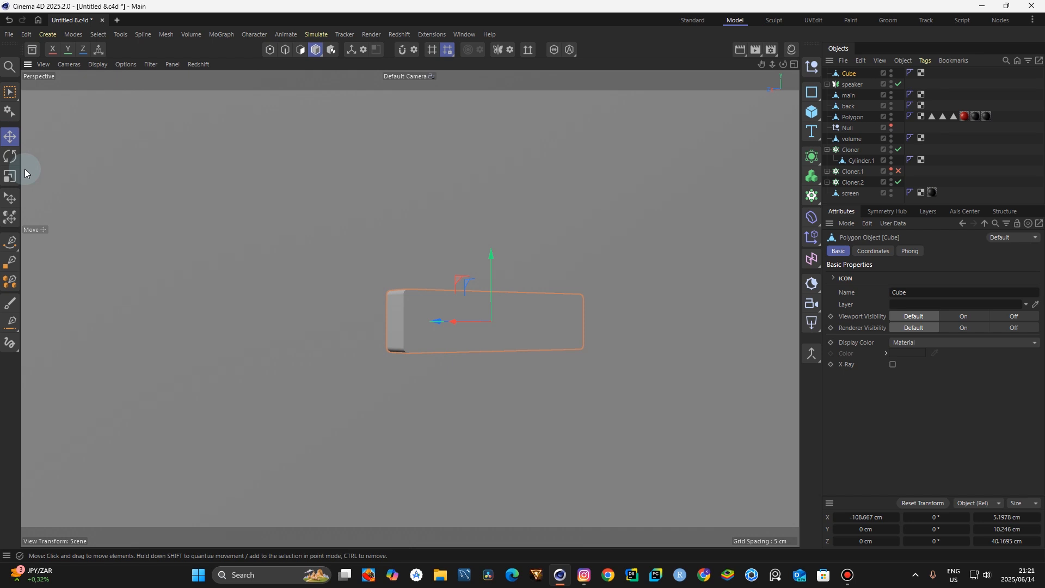
pyautogui.hotkey('ctrl', 'z')
pyautogui.hotkey('ctrl', 'z')
pyautogui.click(286, 49)
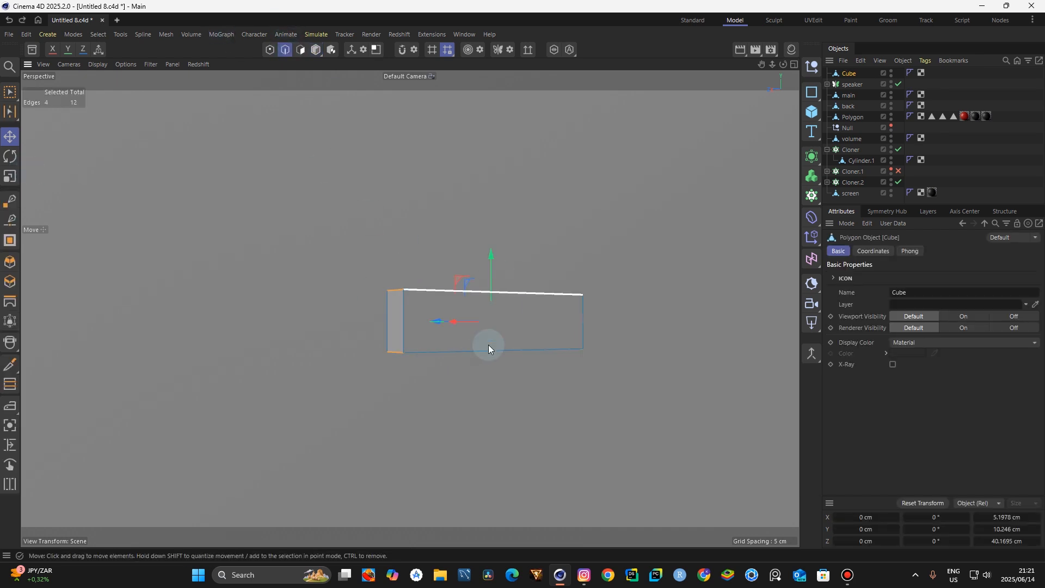
# Scale the slot cube's height down to about 7.42 cm and deselect it
pyautogui.click(316, 49)
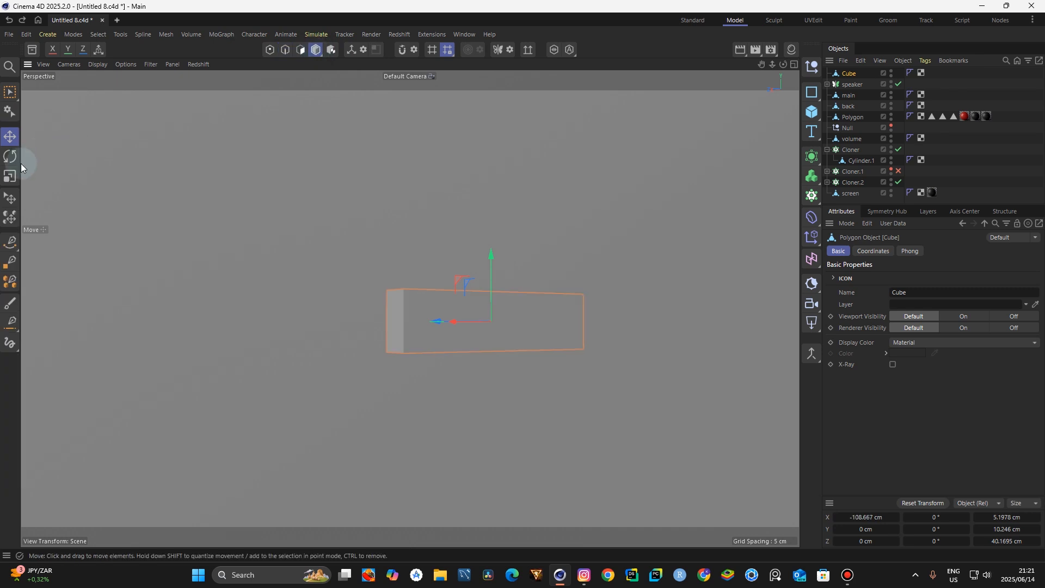
pyautogui.click(9, 176)
pyautogui.moveTo(493, 254); pyautogui.dragTo(490, 273)
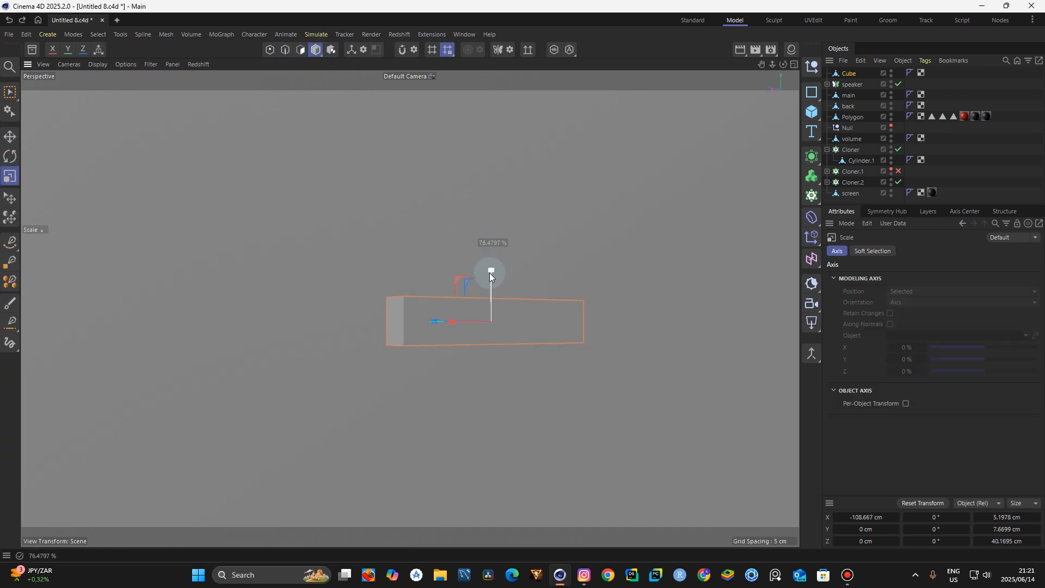
pyautogui.moveTo(771, 65); pyautogui.dragTo(701, 94)
pyautogui.click(758, 79)
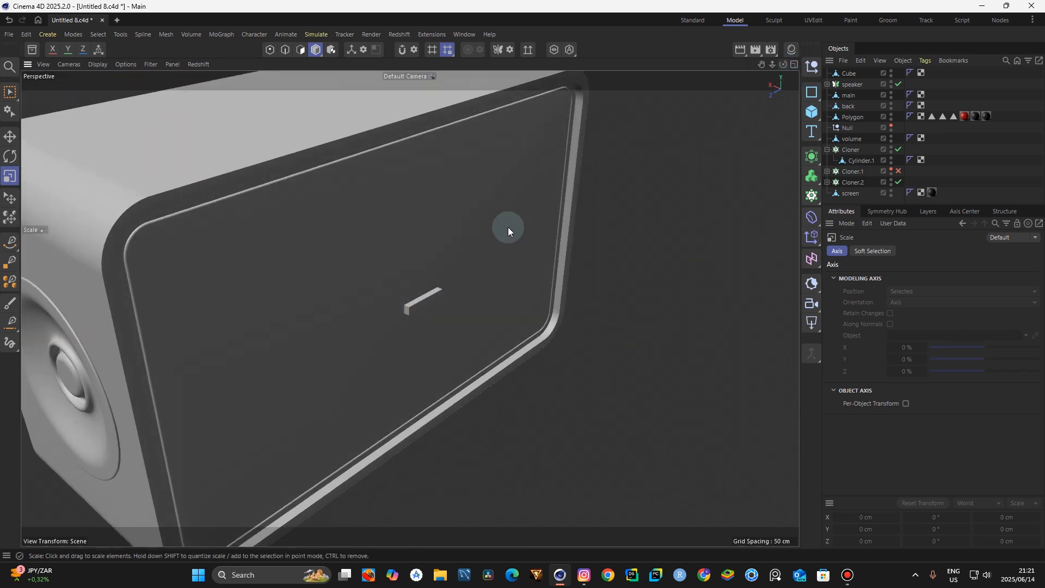
pyautogui.scroll(5, 415, 295)
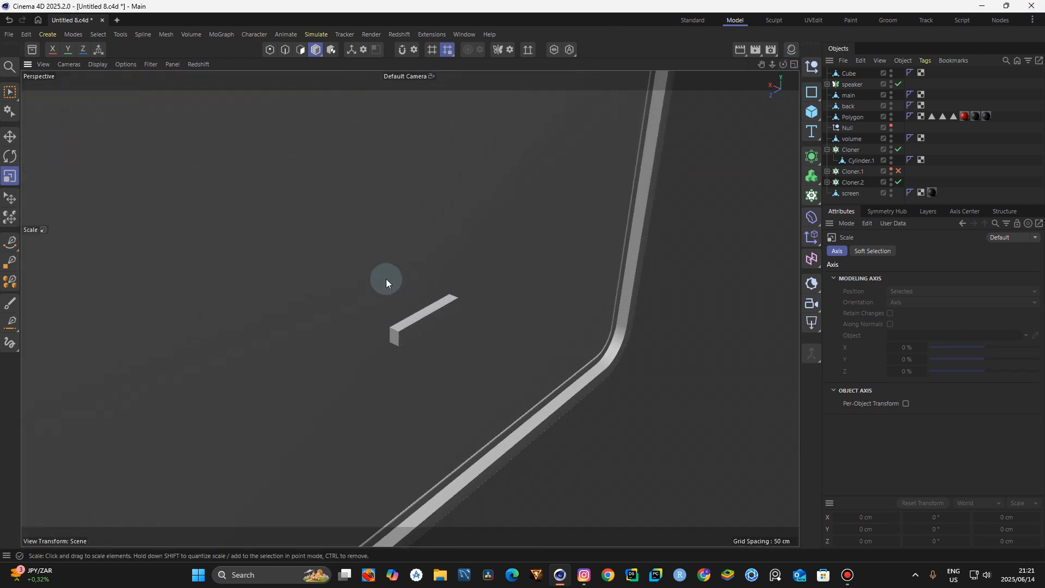
# Bevel the slot cube's four selected short edges with a 0.83 cm offset and 20 subdivisions
pyautogui.click(407, 334)
pyautogui.click(283, 53)
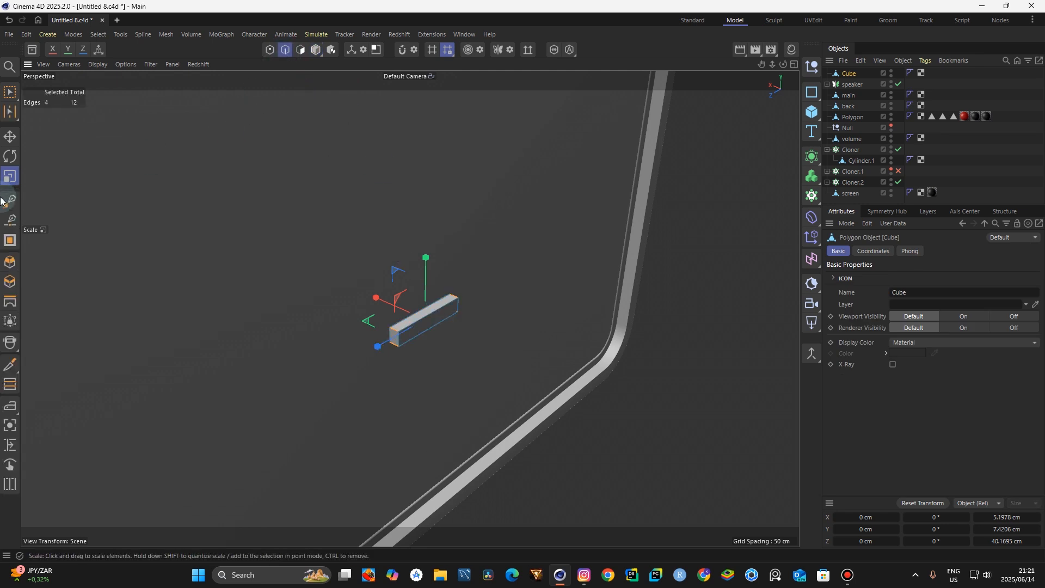
pyautogui.click(10, 262)
pyautogui.scroll(-2, 923, 460)
pyautogui.click(852, 482)
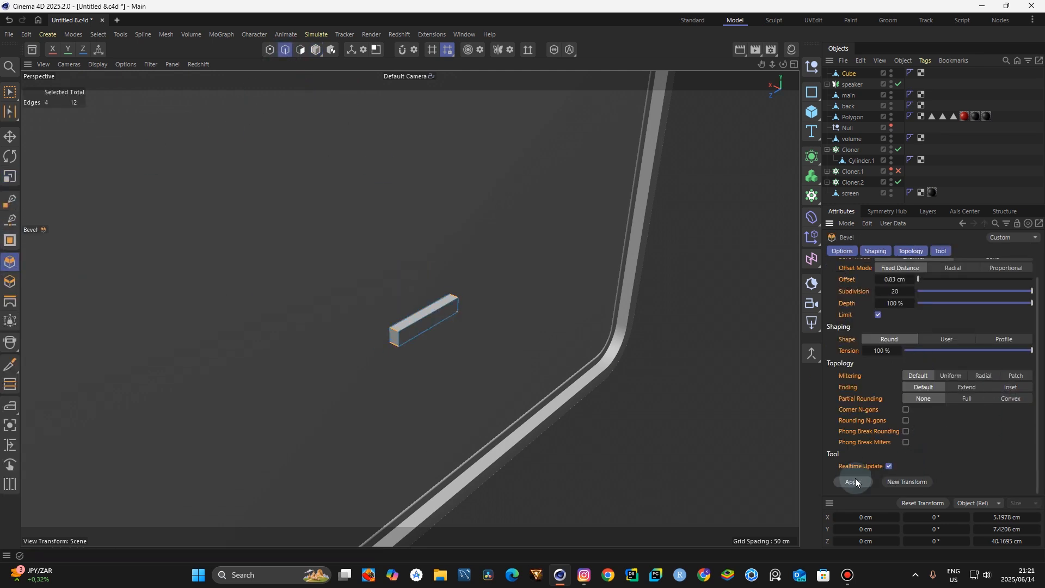
pyautogui.click(316, 49)
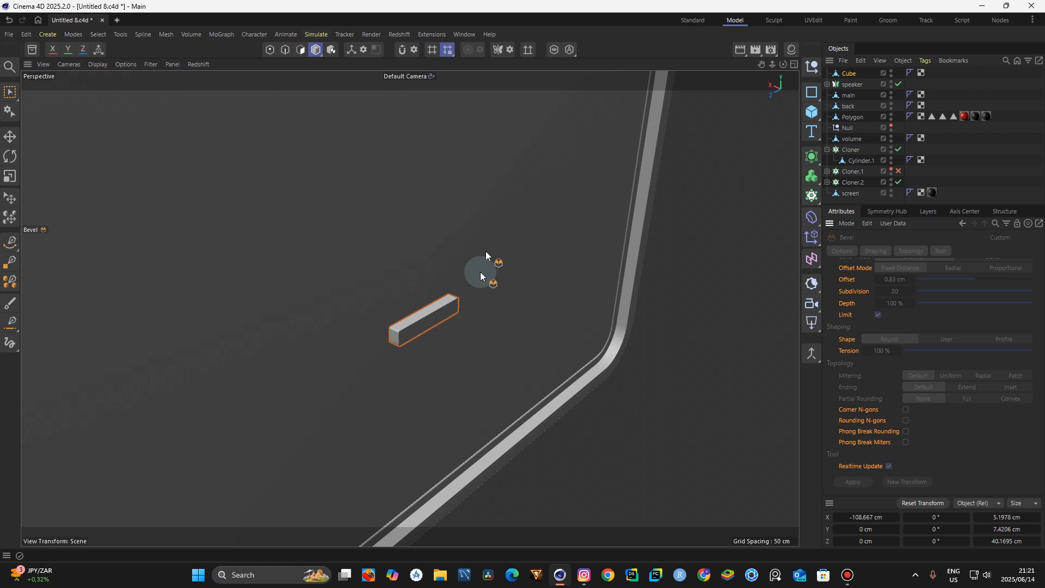
# Place the slot cube inside a Cloner and rotate the cloner's bank to -90° so its grid stands parallel to the back panel
pyautogui.press('e')
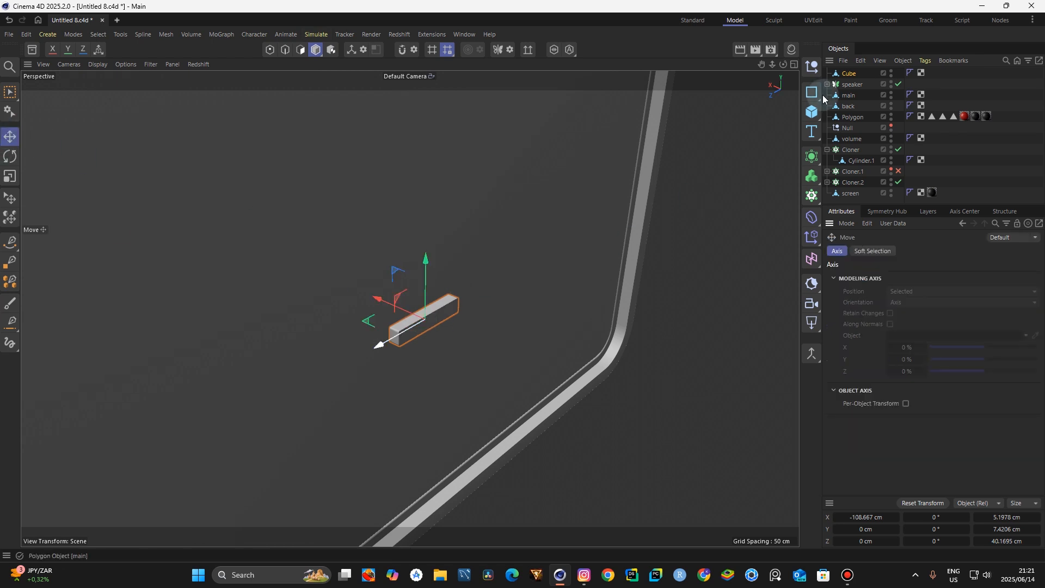
pyautogui.keyDown('alt'); pyautogui.click(811, 196); pyautogui.keyUp('alt')
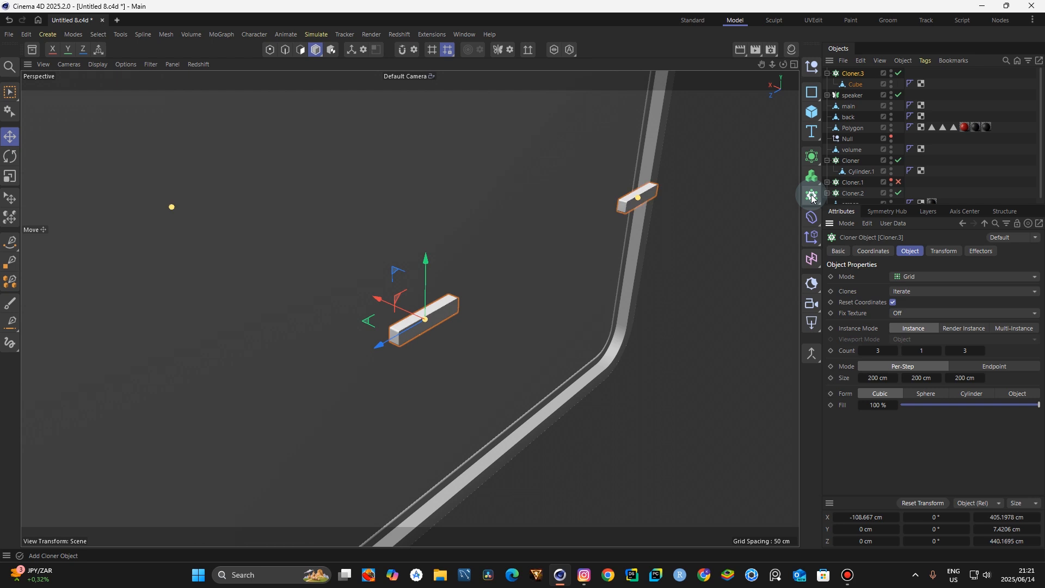
pyautogui.moveTo(772, 64)
pyautogui.mouseDown()
pyautogui.moveTo(669, 64)
pyautogui.moveTo(776, 66)
pyautogui.moveTo(682, 18)
pyautogui.moveTo(781, 64)
pyautogui.mouseUp()
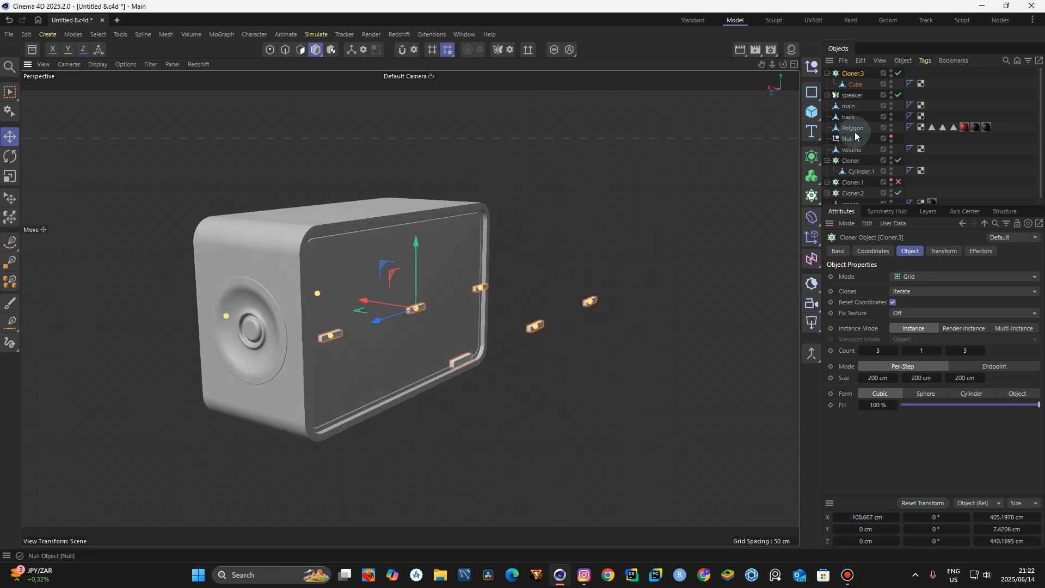
pyautogui.click(826, 73)
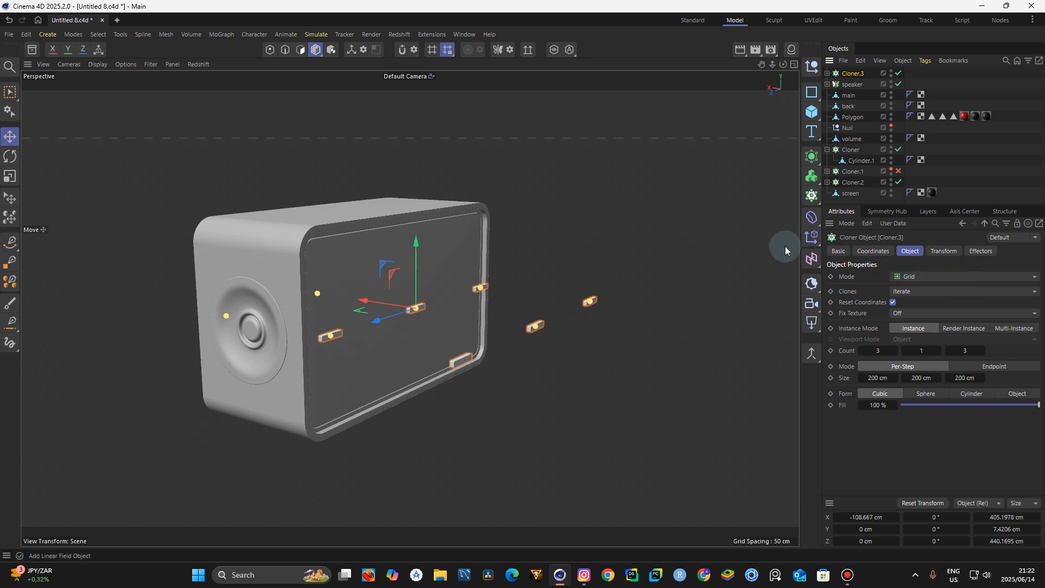
pyautogui.click(10, 156)
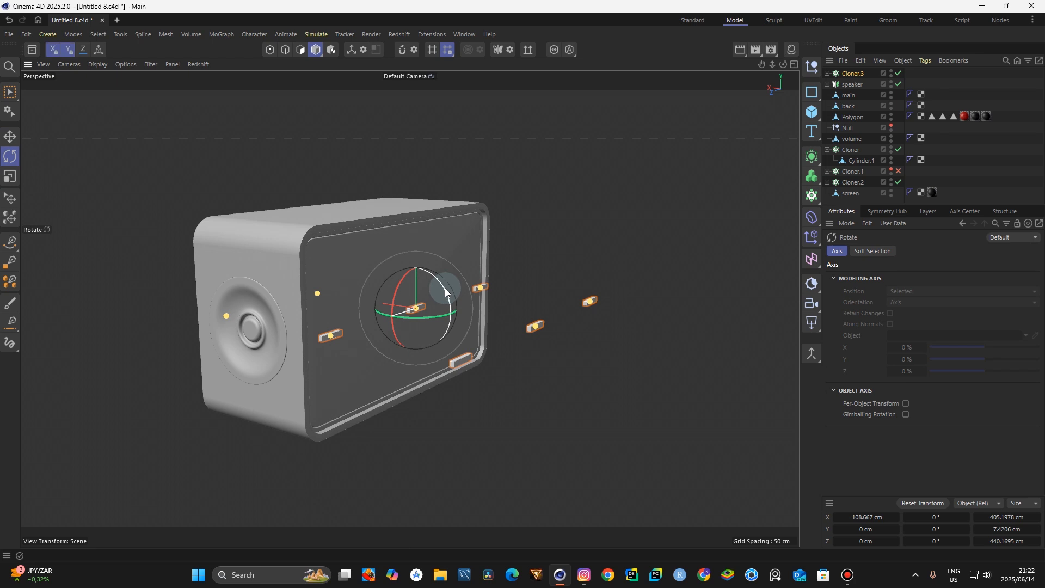
pyautogui.moveTo(445, 288); pyautogui.dragTo(440, 354)
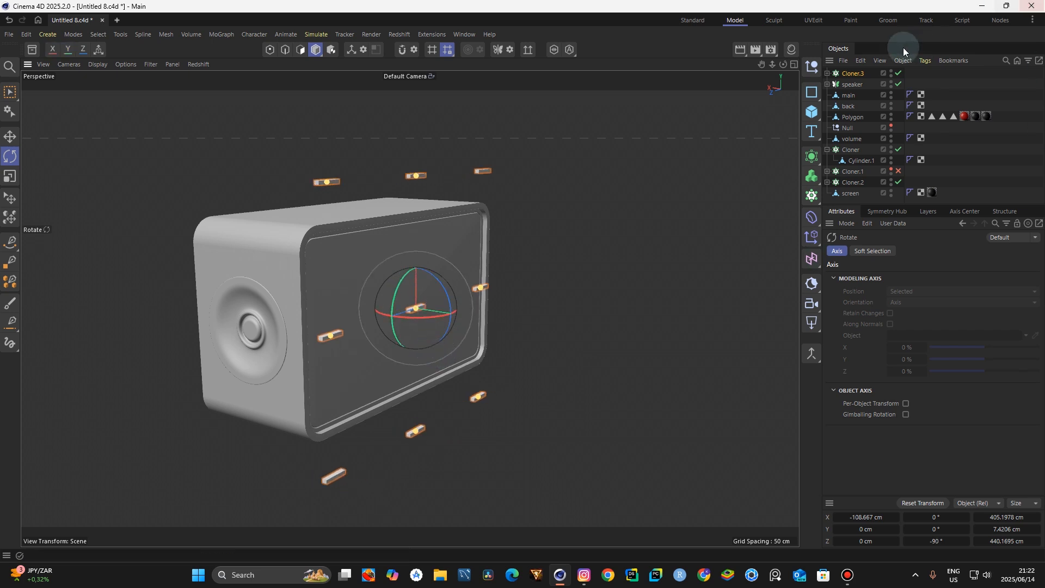
# Check the vent layout in the Instagram reference and set the cloner's grid spacing to 11 cm vertically and 49 cm horizontally
pyautogui.click(849, 73)
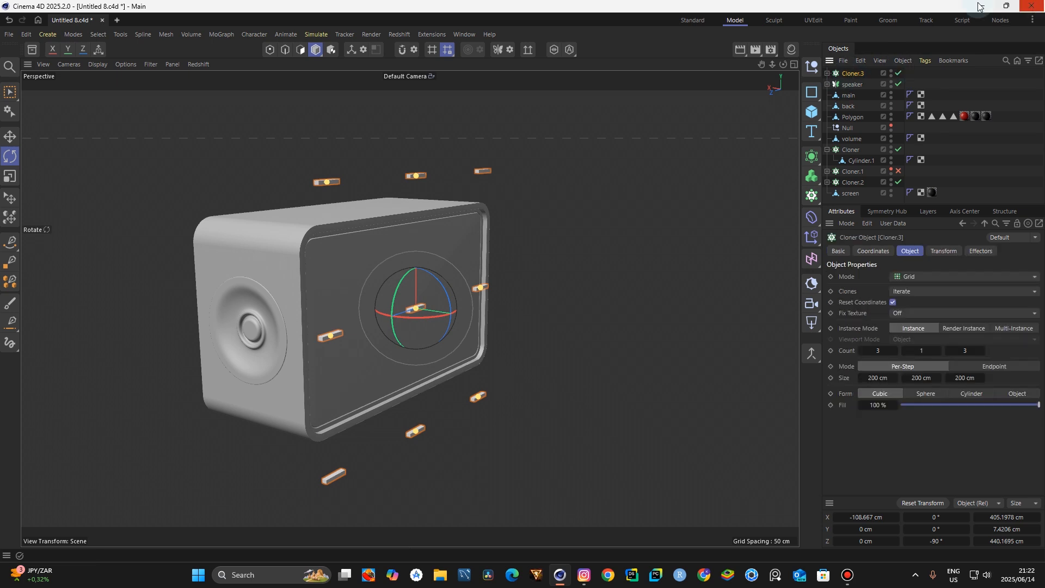
pyautogui.click(584, 574)
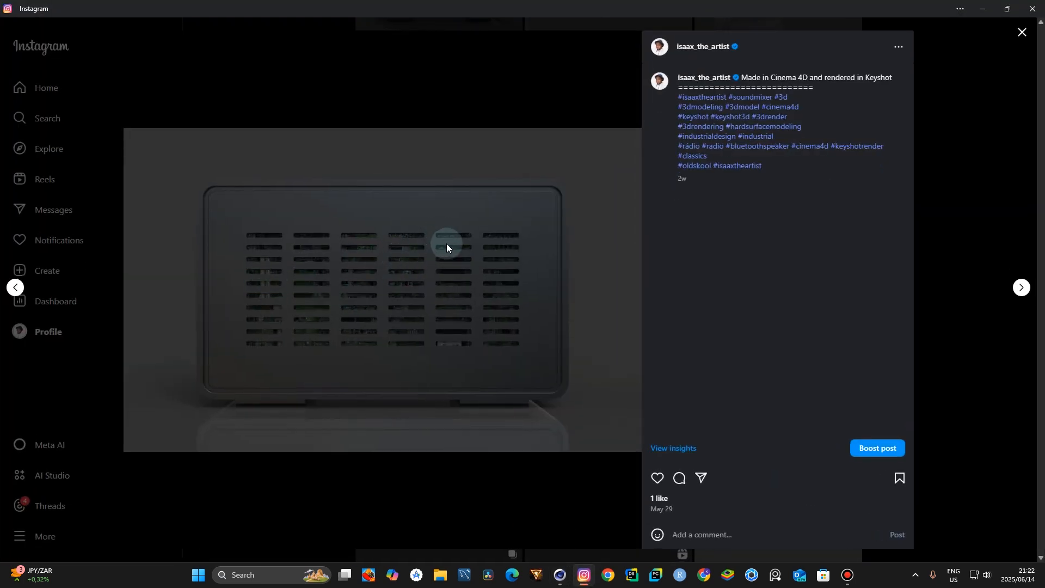
pyautogui.click(560, 574)
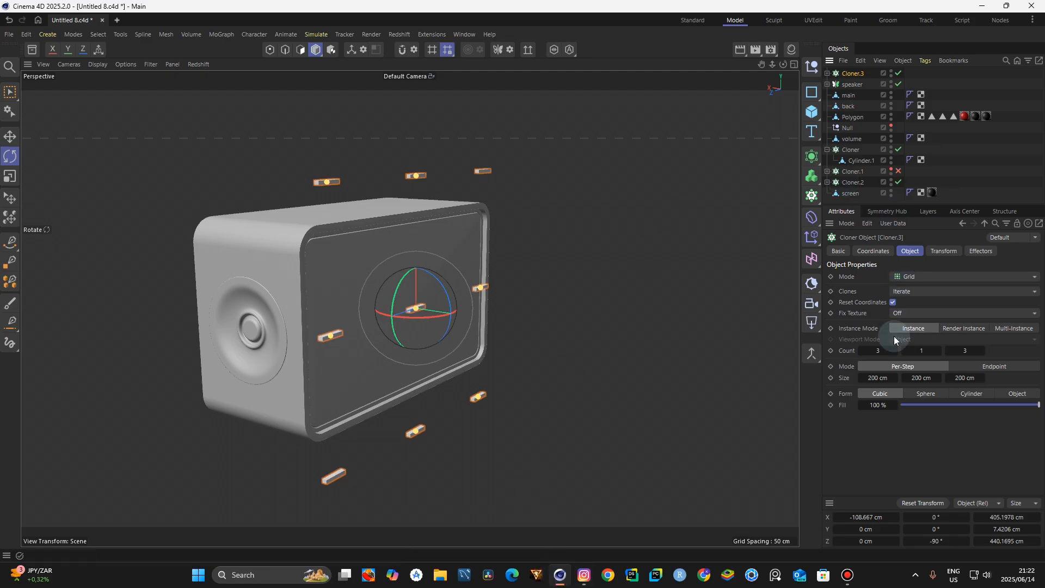
pyautogui.moveTo(882, 379)
pyautogui.mouseDown()
pyautogui.moveTo(803, 379)
pyautogui.moveTo(518, 433)
pyautogui.mouseUp()
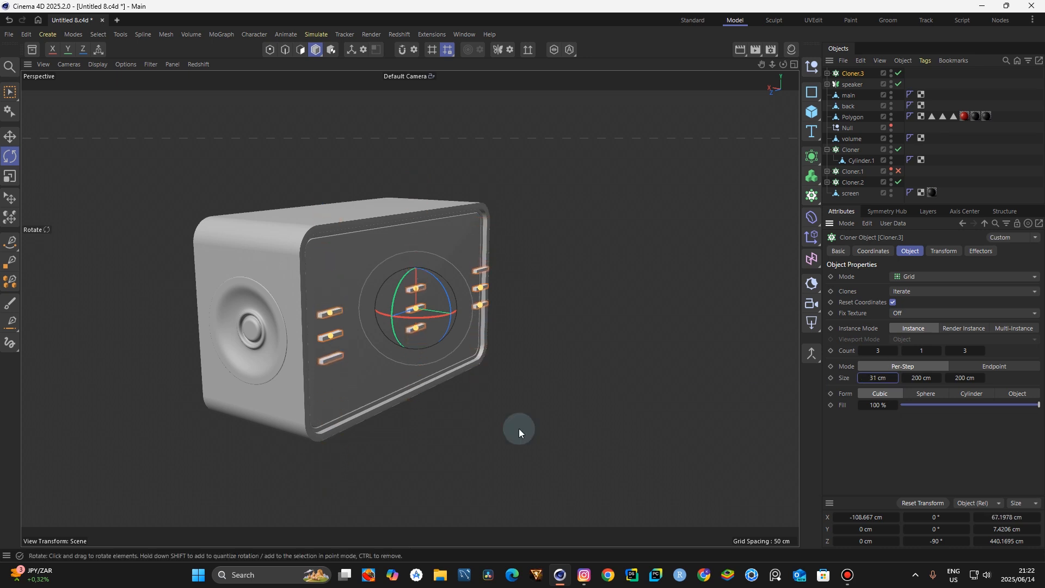
pyautogui.scroll(5, 327, 339)
pyautogui.moveTo(879, 380)
pyautogui.mouseDown()
pyautogui.moveTo(869, 379)
pyautogui.moveTo(884, 378)
pyautogui.mouseUp()
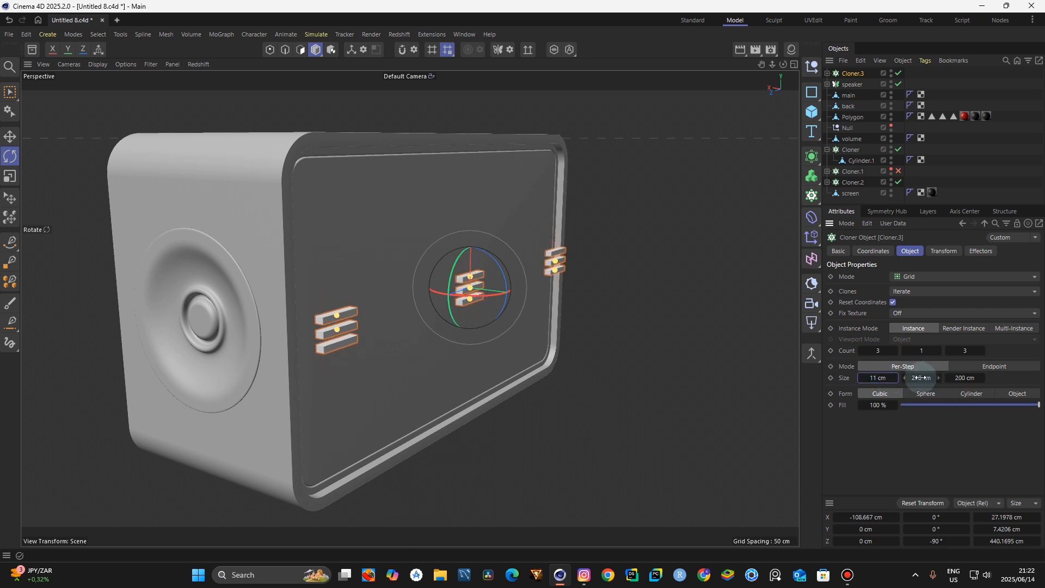
pyautogui.moveTo(962, 376); pyautogui.dragTo(938, 384)
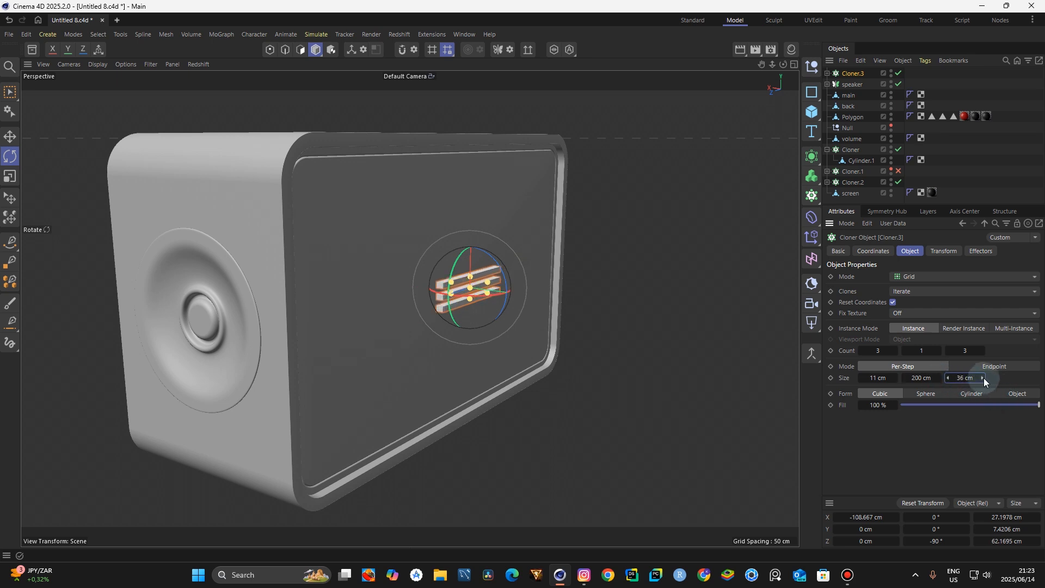
pyautogui.click(730, 216)
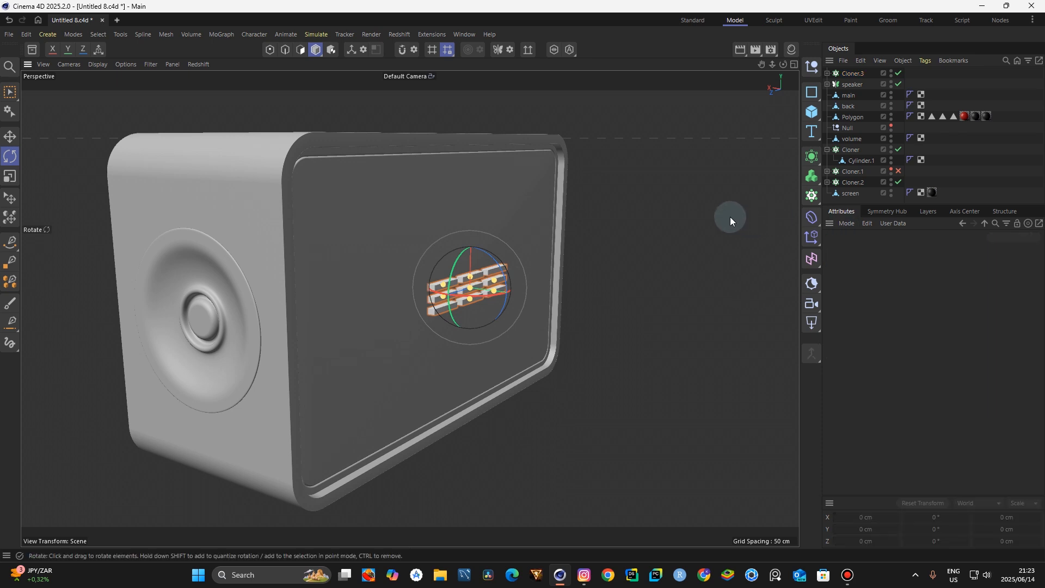
pyautogui.moveTo(783, 64); pyautogui.dragTo(643, 59)
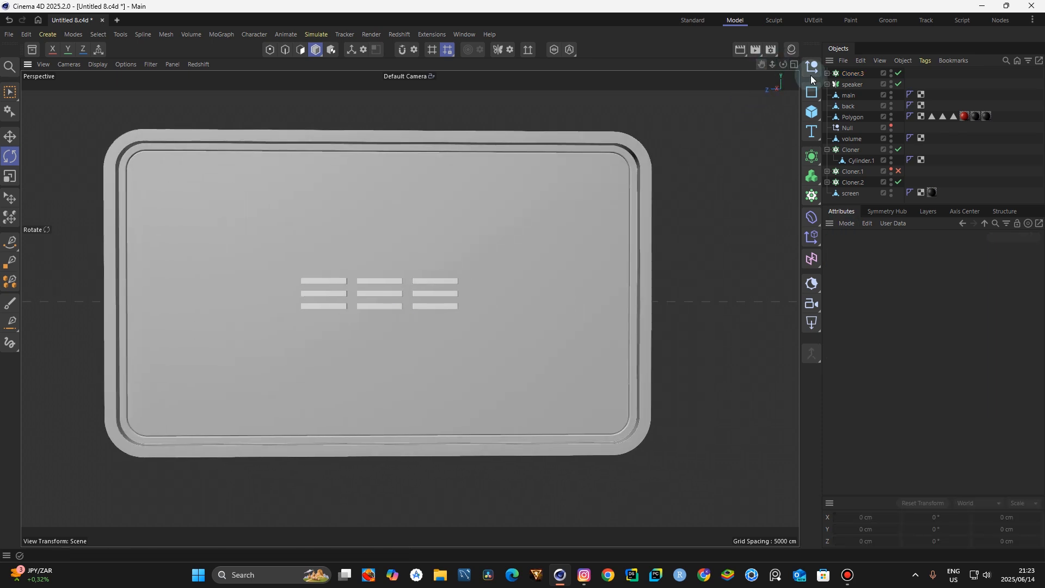
# Increase the vent cloner's vertical count to 13 rows of slots
pyautogui.click(850, 74)
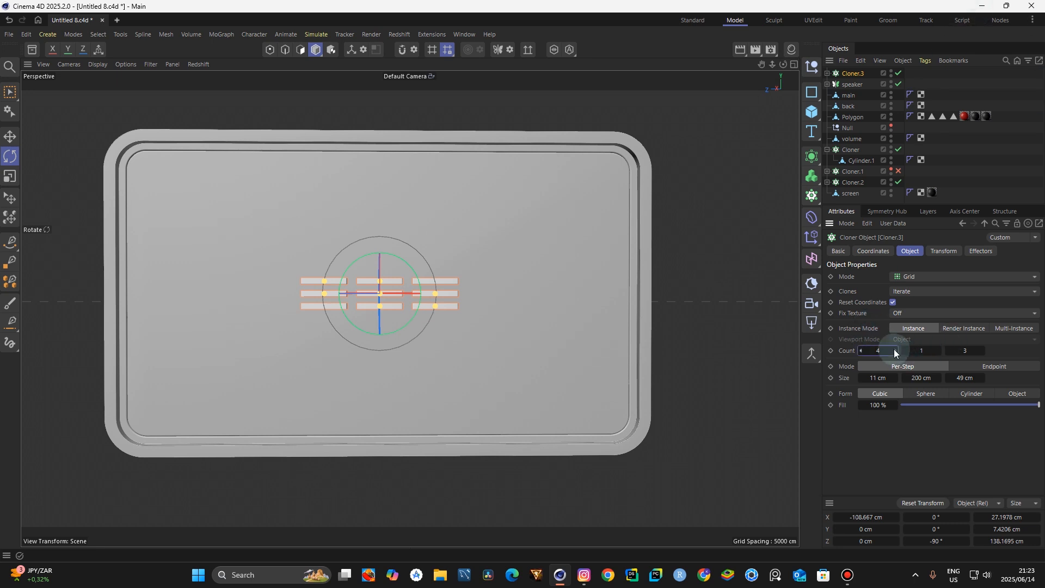
pyautogui.click(895, 353)
pyautogui.click(895, 352)
pyautogui.click(896, 352)
pyautogui.click(896, 353)
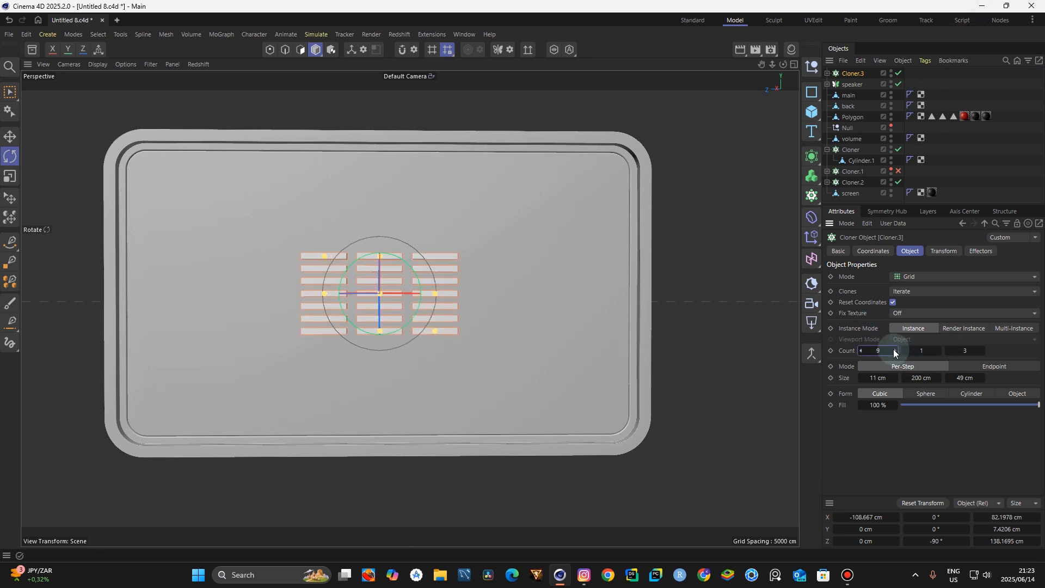
pyautogui.click(896, 352)
pyautogui.click(895, 353)
pyautogui.click(896, 352)
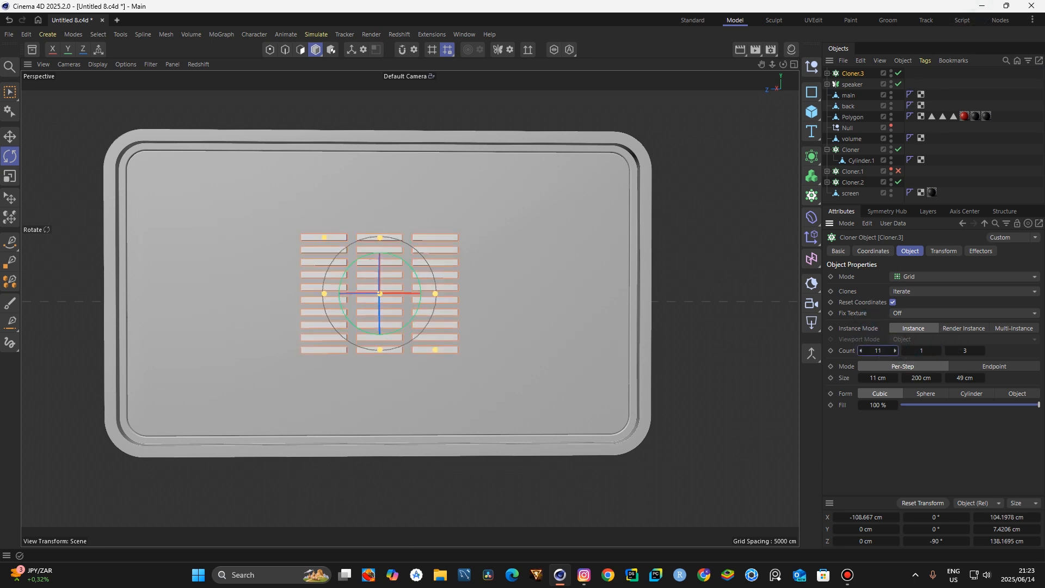
pyautogui.click(896, 352)
pyautogui.click(896, 351)
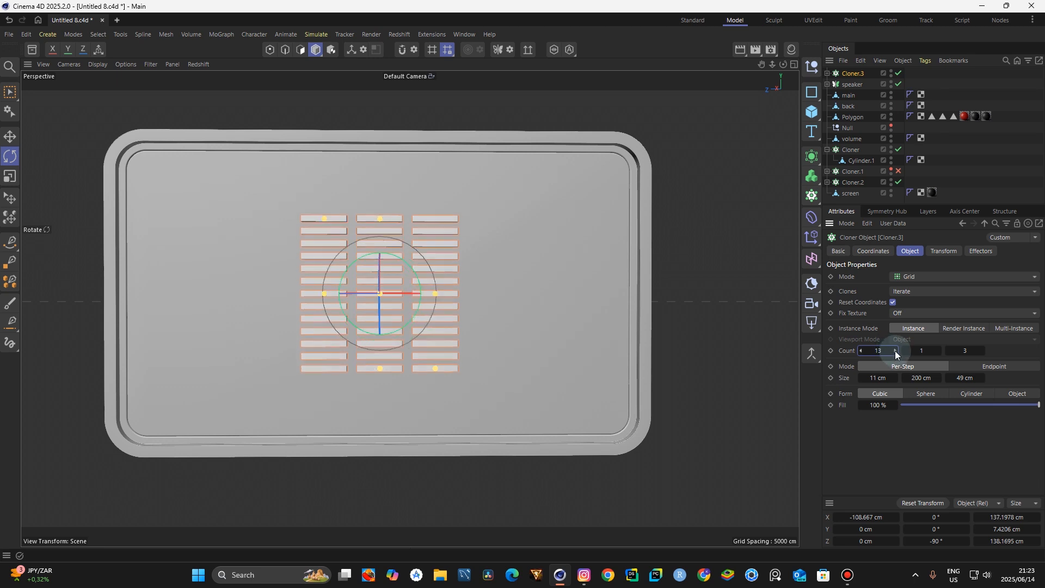
# Increase the vent cloner's horizontal count to 8 columns and deselect it
pyautogui.click(982, 351)
pyautogui.click(982, 351)
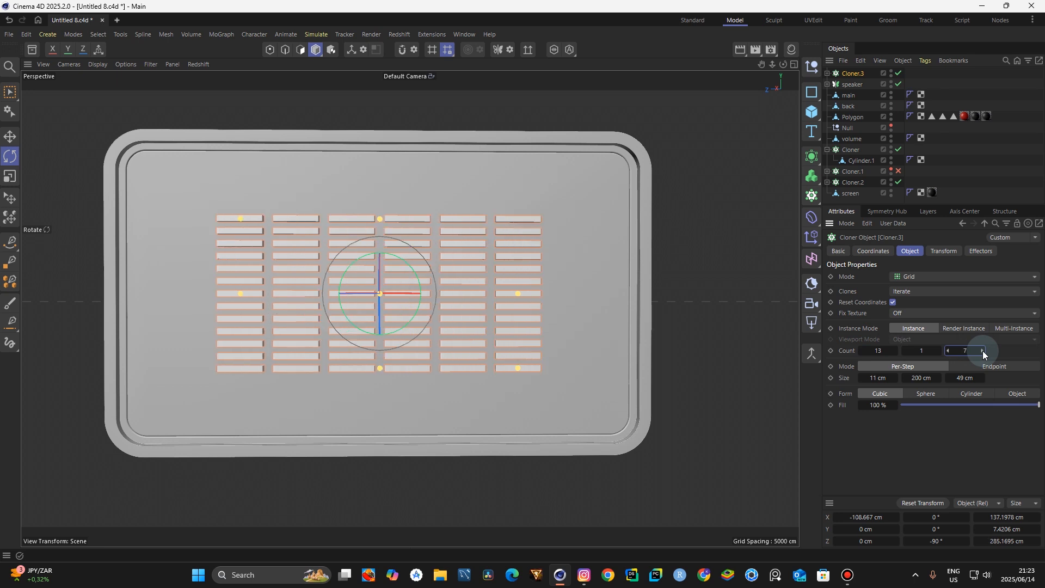
pyautogui.click(982, 350)
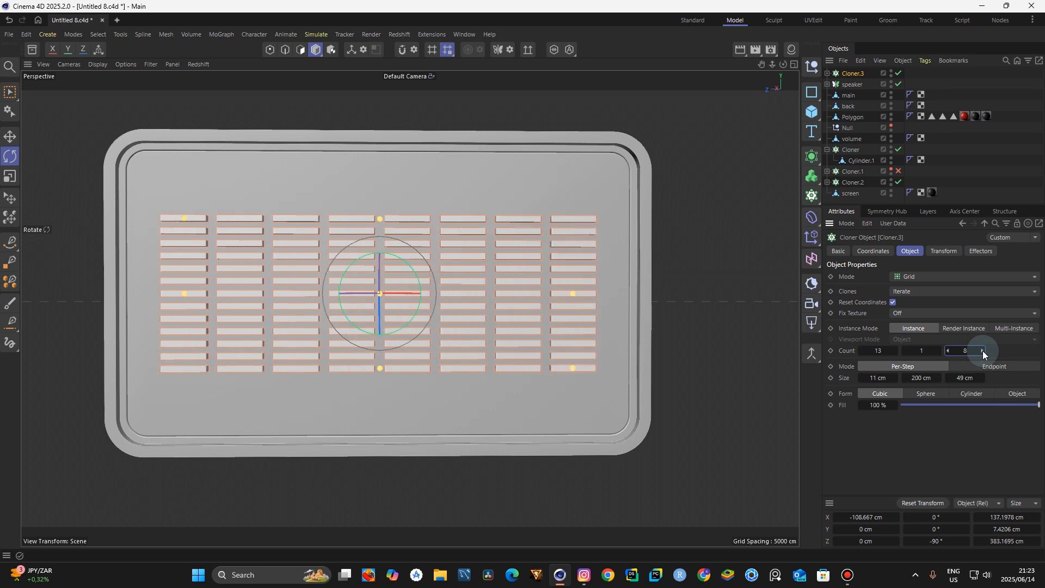
pyautogui.click(736, 223)
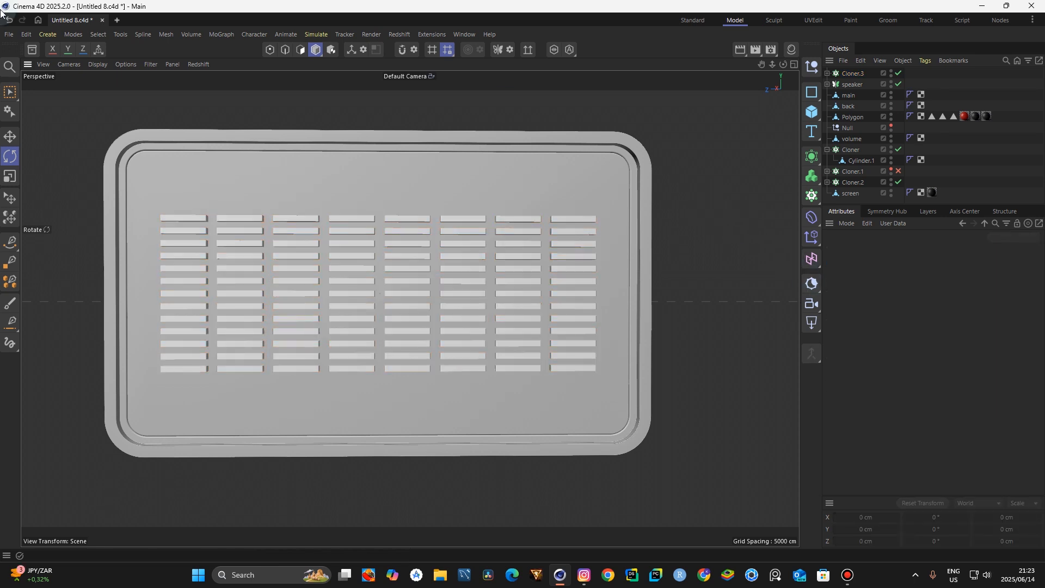
# Save the project as a new incremental version
pyautogui.click(10, 34)
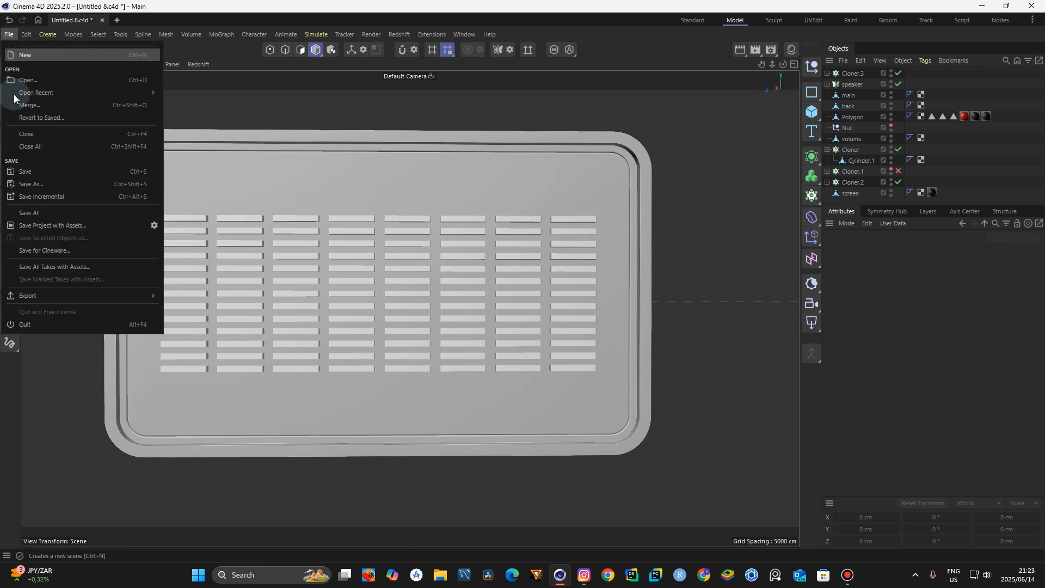
pyautogui.click(36, 197)
# Move the vent slot cloner inward along its green axis so the slots sink partly into the back panel
pyautogui.moveTo(783, 64); pyautogui.dragTo(787, 67)
pyautogui.keyDown('alt'); pyautogui.moveTo(409, 308); pyautogui.dragTo(375, 286); pyautogui.keyUp('alt')
pyautogui.moveTo(806, 60)
pyautogui.mouseDown()
pyautogui.moveTo(753, 40)
pyautogui.moveTo(815, 68)
pyautogui.mouseUp()
pyautogui.click(851, 73)
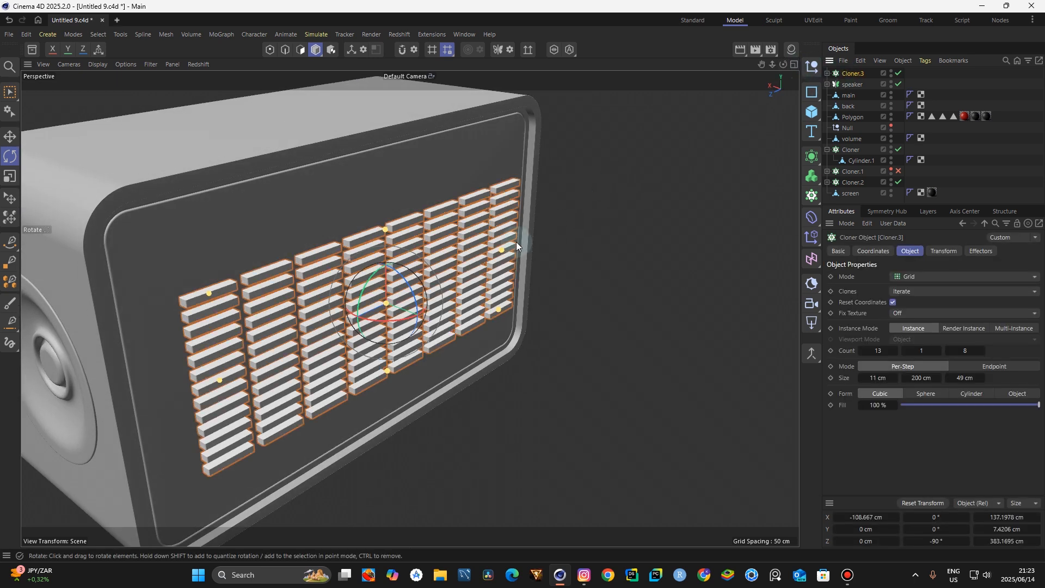
pyautogui.click(8, 135)
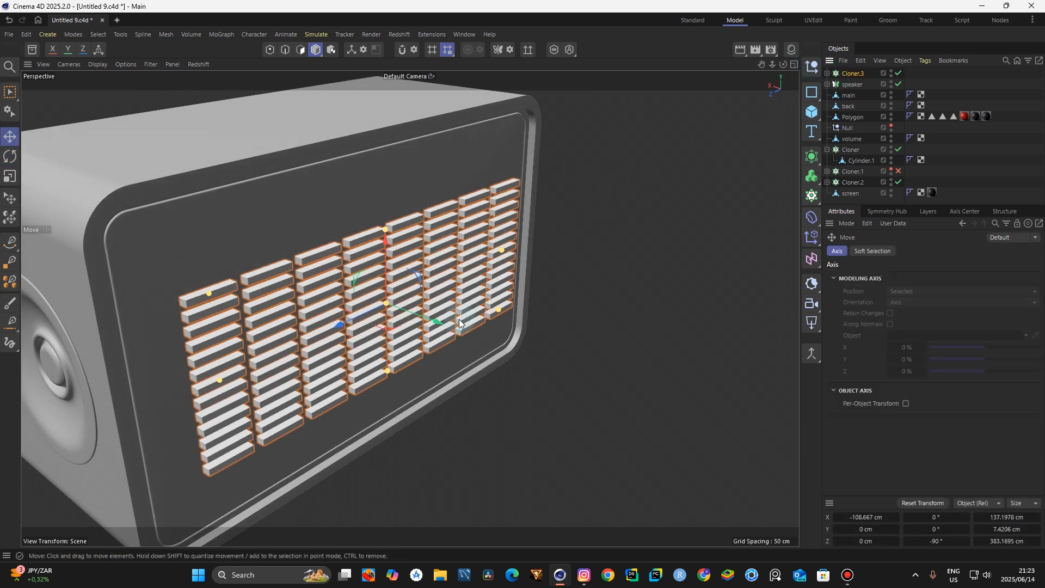
pyautogui.moveTo(439, 322); pyautogui.dragTo(426, 313)
pyautogui.click(669, 195)
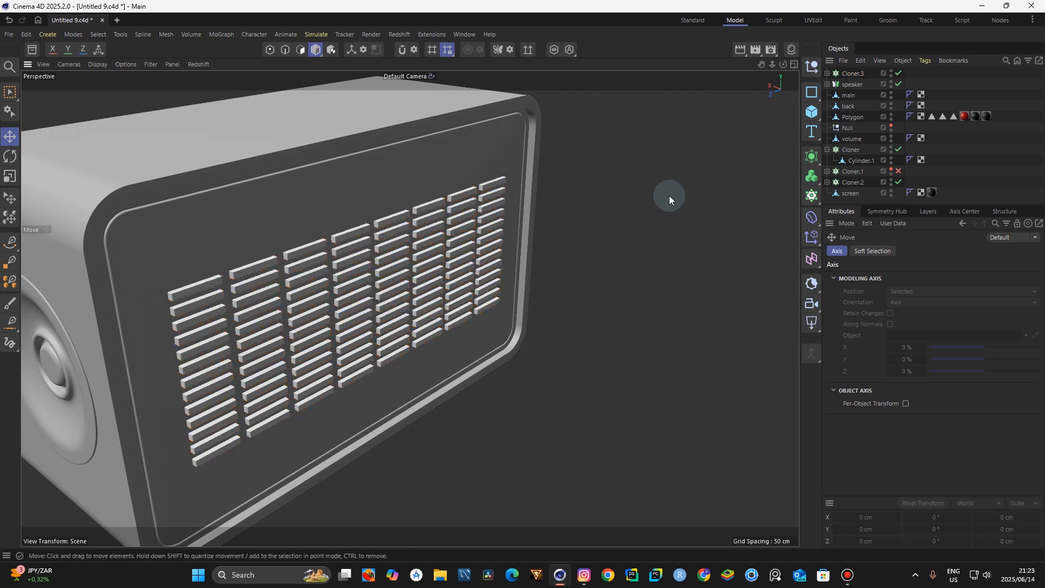
# Add a Boolean generator as the parent of the back panel object
pyautogui.moveTo(779, 70)
pyautogui.mouseDown()
pyautogui.moveTo(768, 66)
pyautogui.moveTo(780, 66)
pyautogui.mouseUp()
pyautogui.click(845, 107)
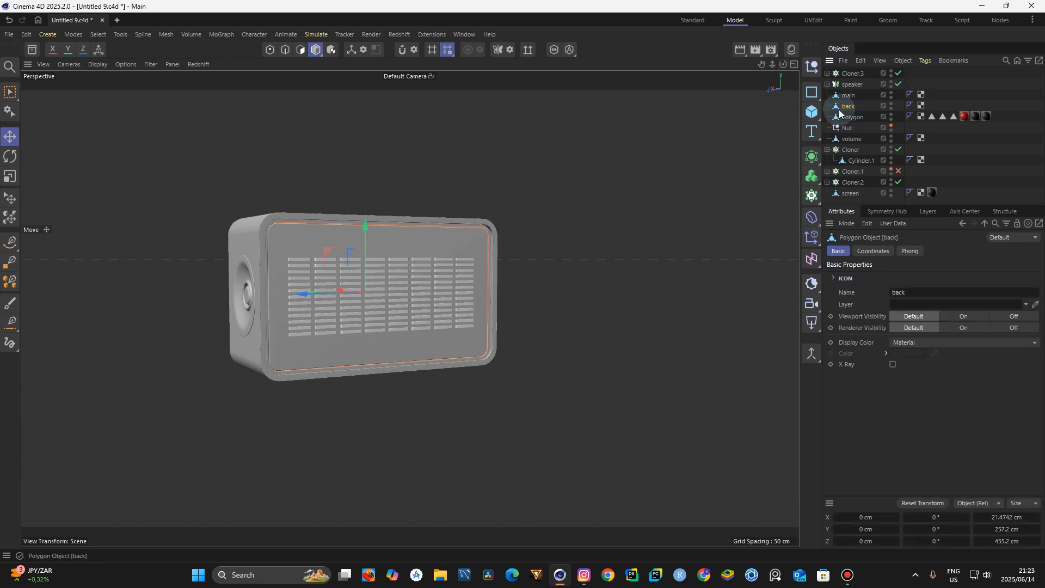
pyautogui.click(814, 170)
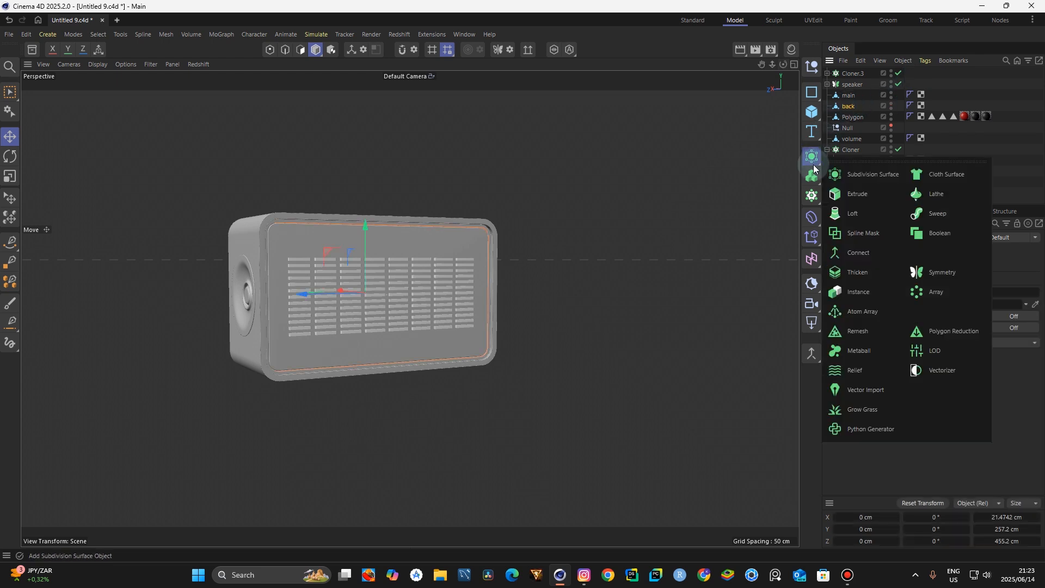
pyautogui.click(931, 234)
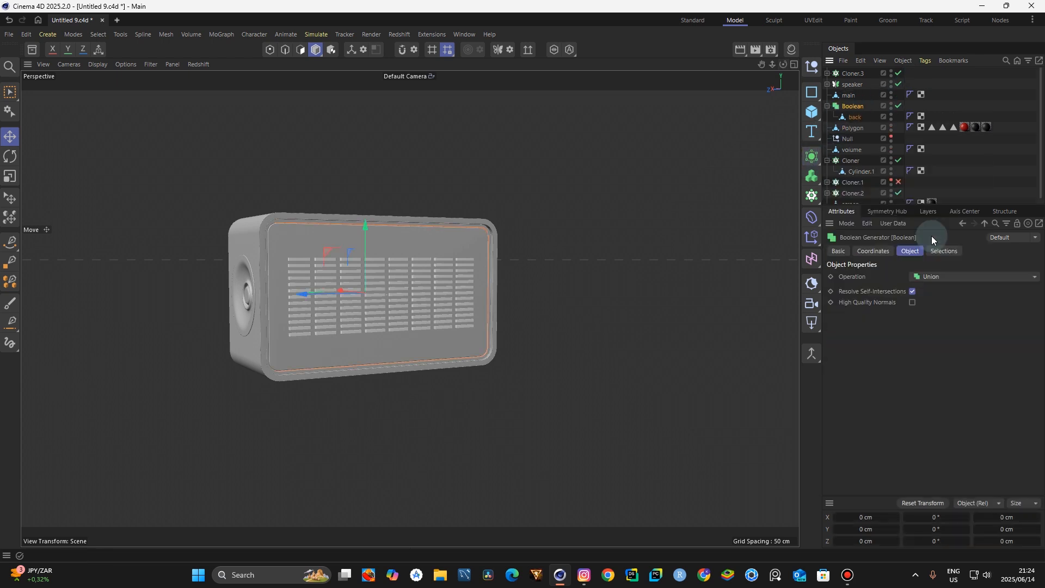
# Nest the vent slot cloner inside the Boolean generator, directly below the back panel object
pyautogui.click(849, 84)
pyautogui.click(850, 75)
pyautogui.moveTo(854, 76); pyautogui.dragTo(856, 119)
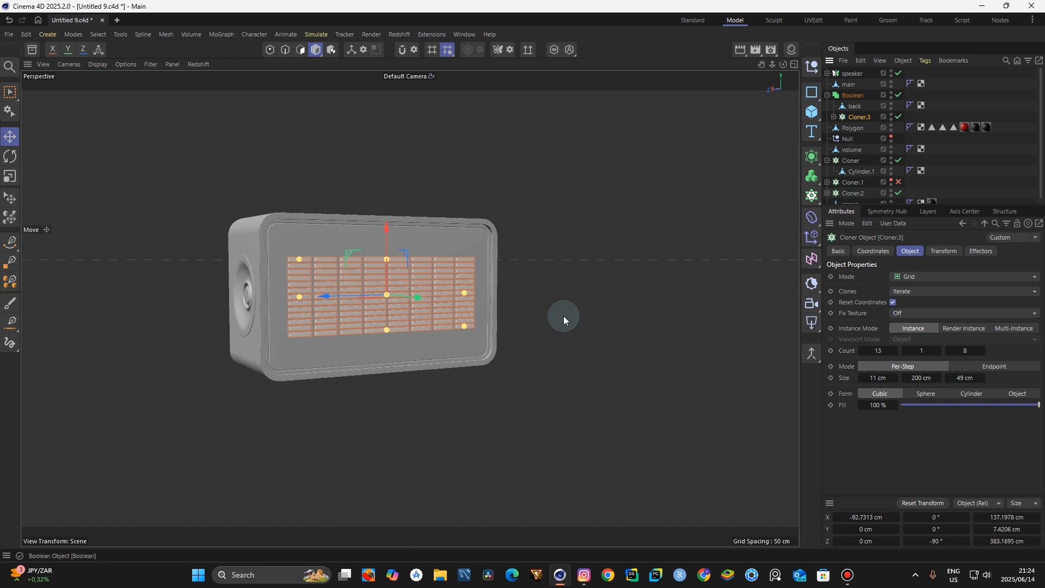
# Switch to Instagram, check the reference render of the radio's slotted back and close the post
pyautogui.click(584, 575)
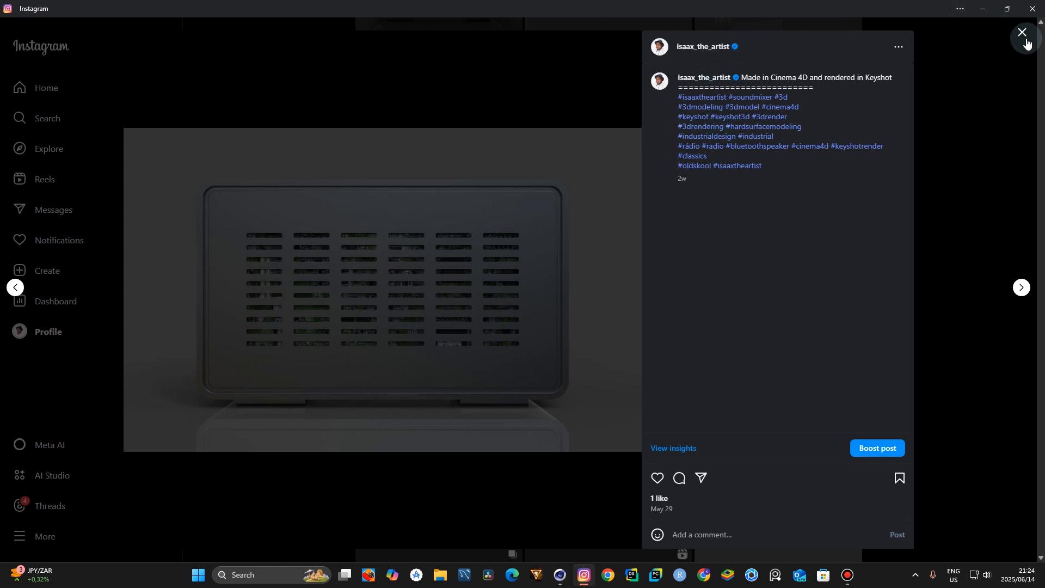
pyautogui.click(1022, 32)
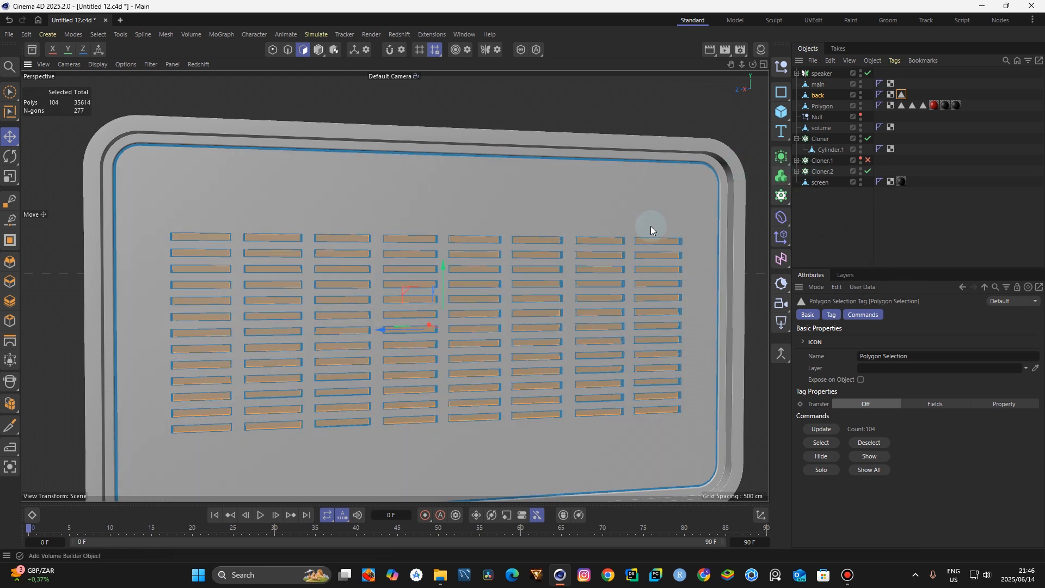
# Delete the selected polygons inside the back panel's slots to open the vents, and return to Model mode with nothing selected
pyautogui.moveTo(752, 64); pyautogui.dragTo(619, 139)
pyautogui.press('Delete')
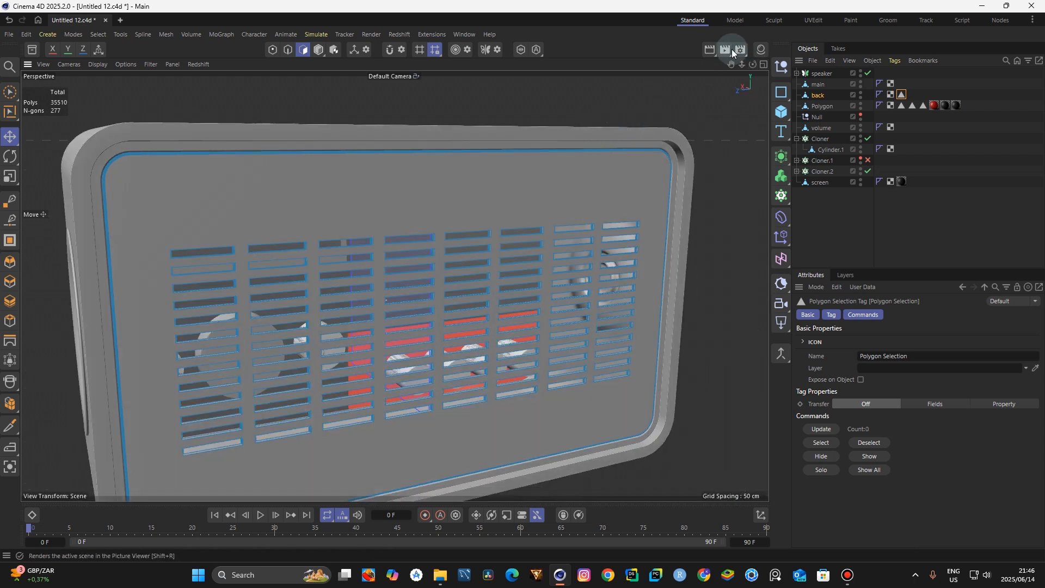
pyautogui.moveTo(745, 66); pyautogui.dragTo(653, 64)
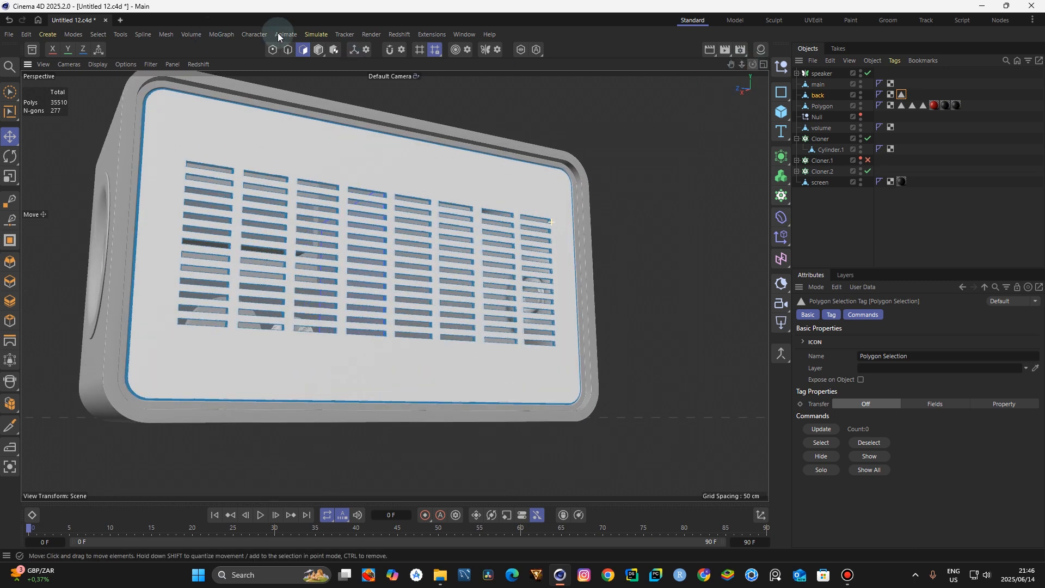
pyautogui.click(319, 50)
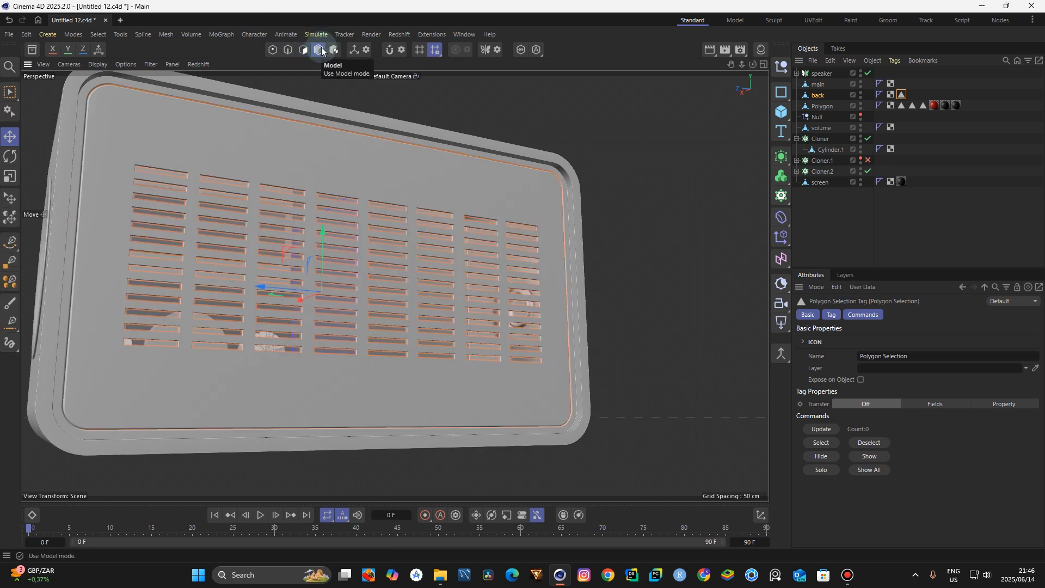
pyautogui.click(645, 125)
# Turn off the symmetry plane display on the speaker's Symmetry generator and deselect it
pyautogui.moveTo(752, 64); pyautogui.dragTo(611, 109)
pyautogui.click(825, 72)
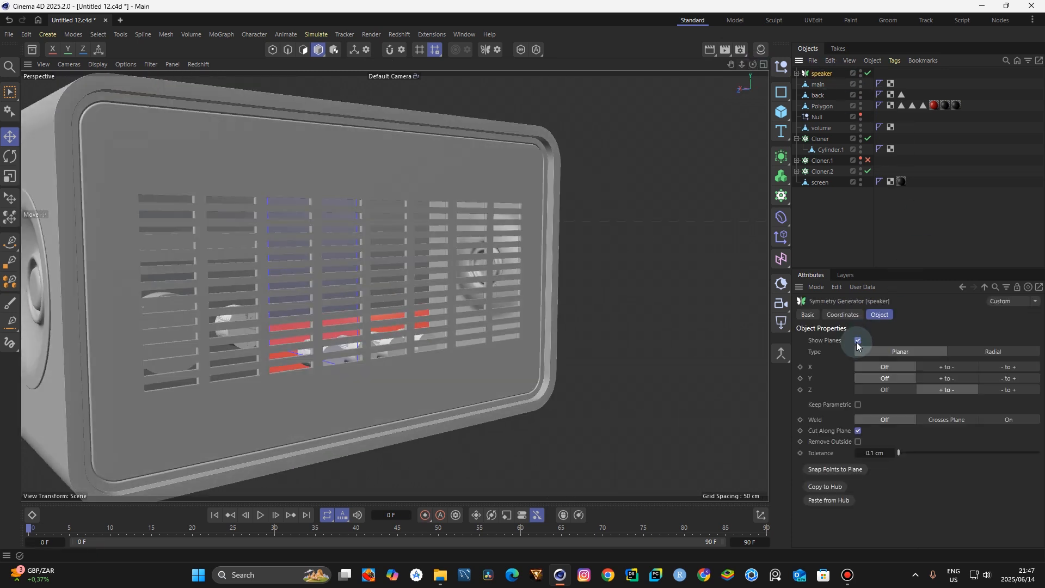
pyautogui.click(662, 173)
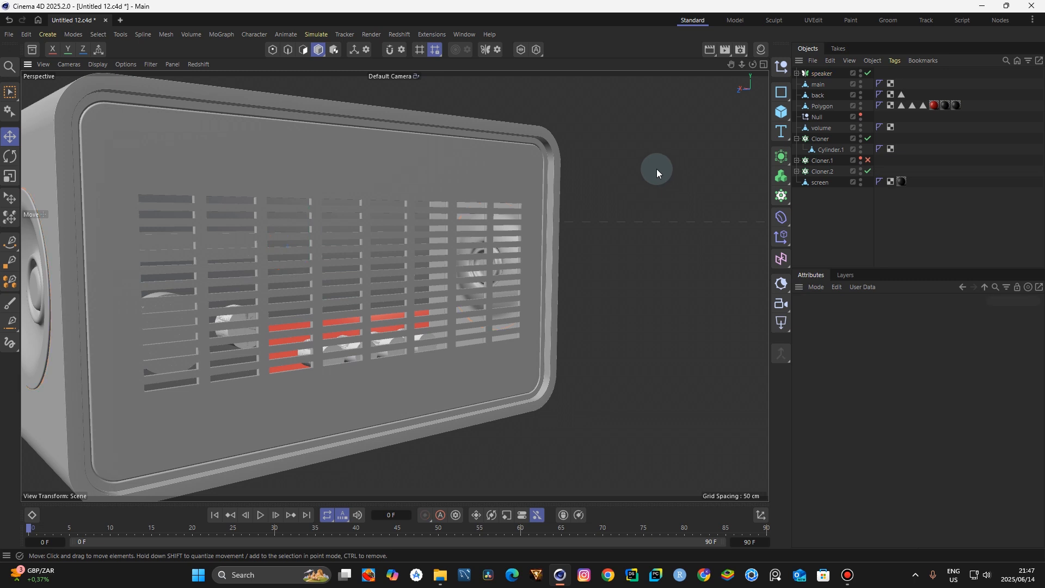
# Switch to Instagram and open the profile's post showing the radio's slotted back panel for reference
pyautogui.click(586, 575)
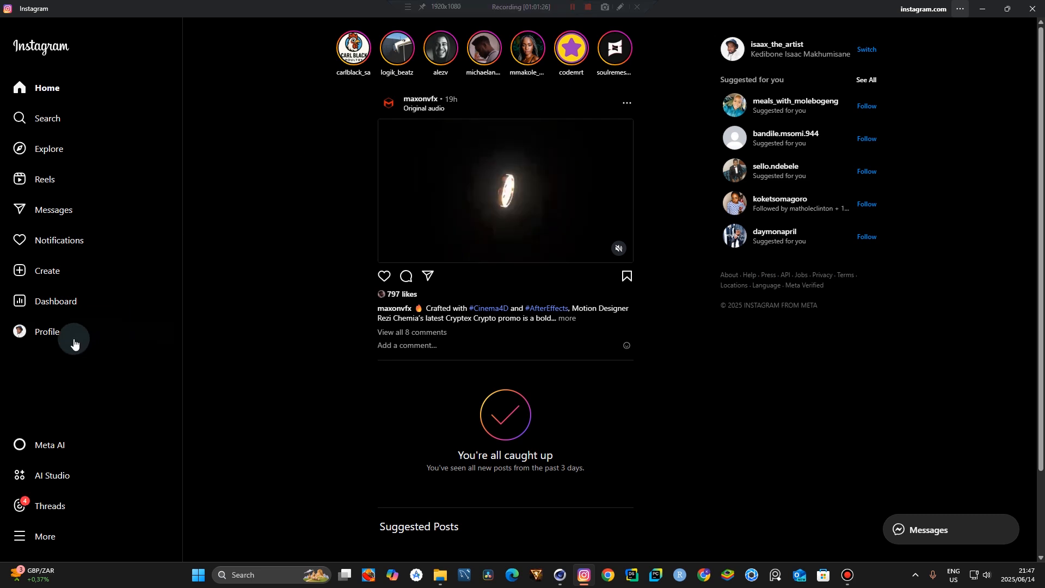
pyautogui.click(46, 333)
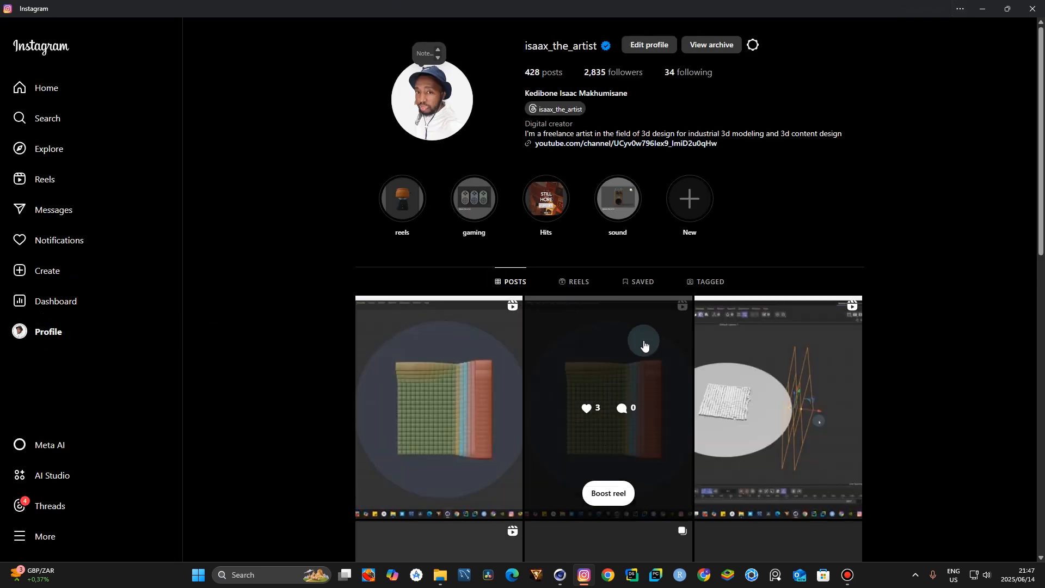
pyautogui.scroll(-5, 689, 338)
pyautogui.scroll(-10, 689, 338)
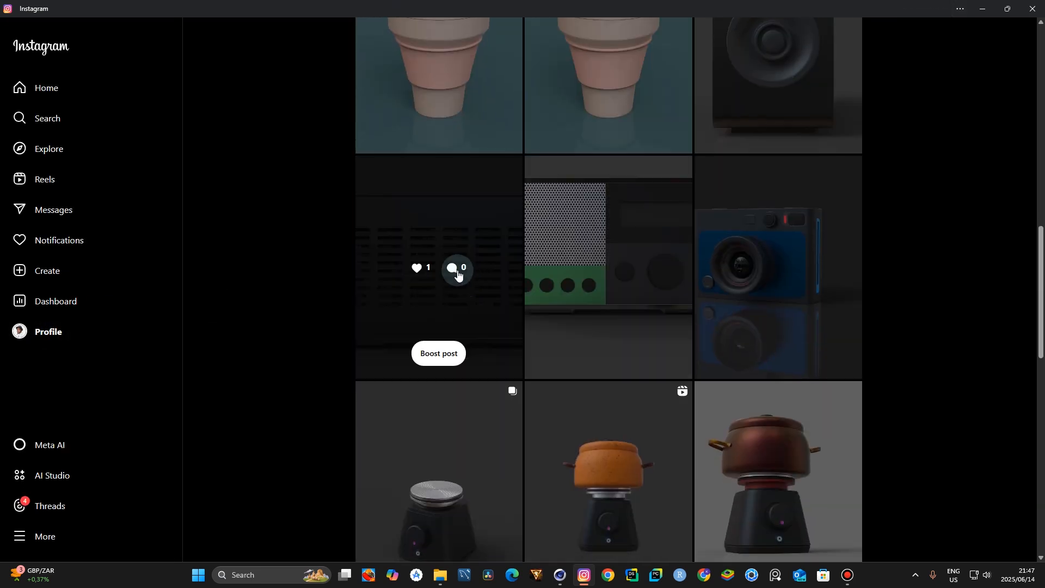
pyautogui.click(457, 276)
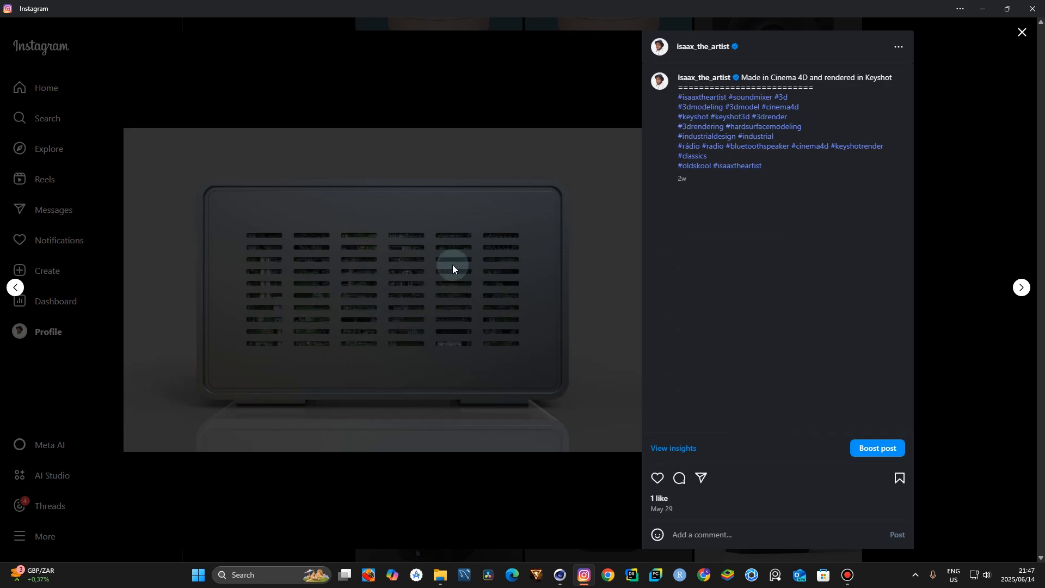
pyautogui.moveTo(561, 583)
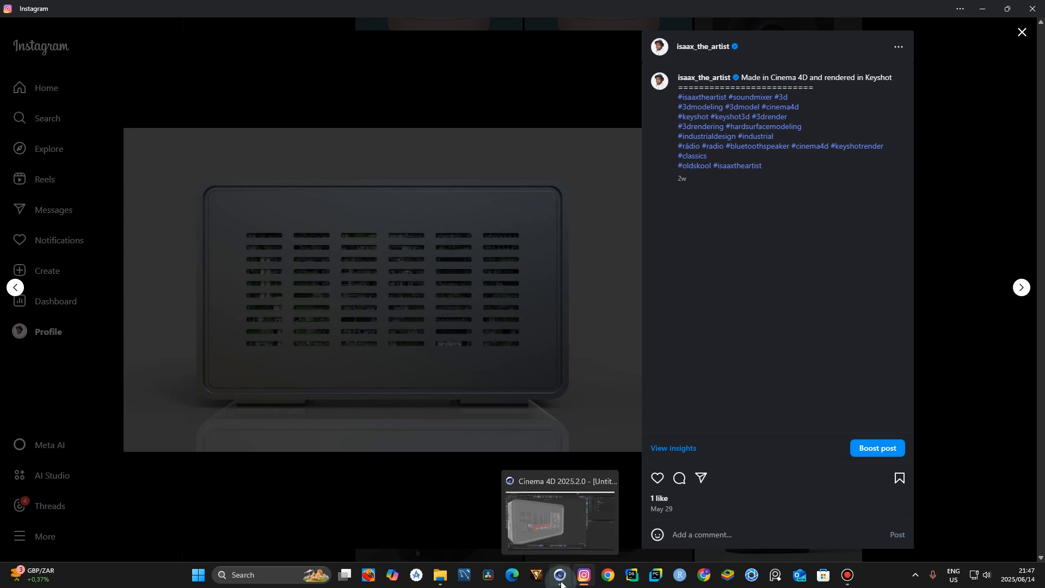
# Switch back to Cinema 4D and add a Plane primitive with its orientation set to +X
pyautogui.click(562, 584)
pyautogui.moveTo(753, 64)
pyautogui.mouseDown()
pyautogui.moveTo(744, 65)
pyautogui.moveTo(754, 64)
pyautogui.mouseUp()
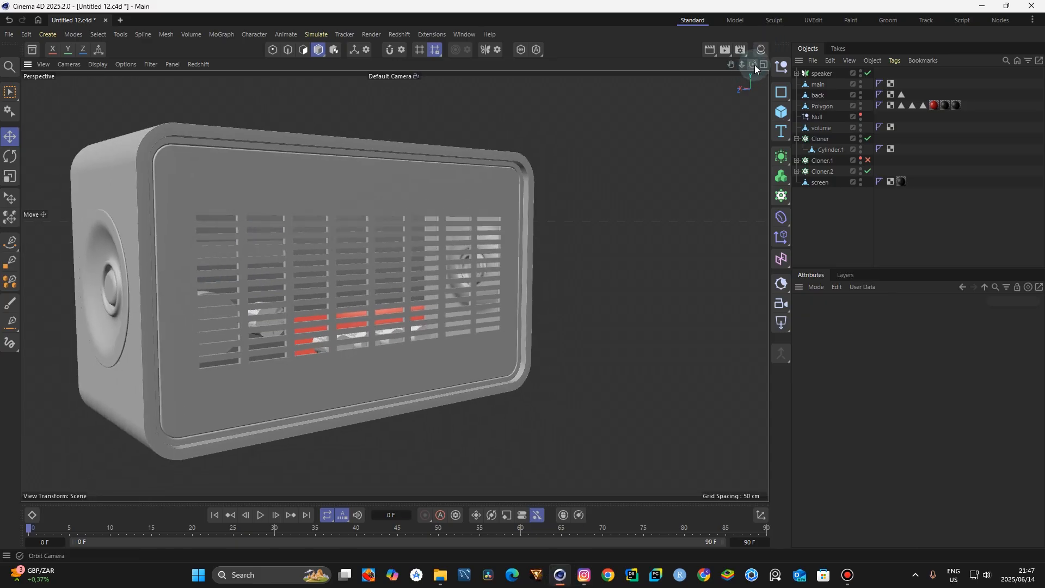
pyautogui.click(781, 112)
pyautogui.click(829, 146)
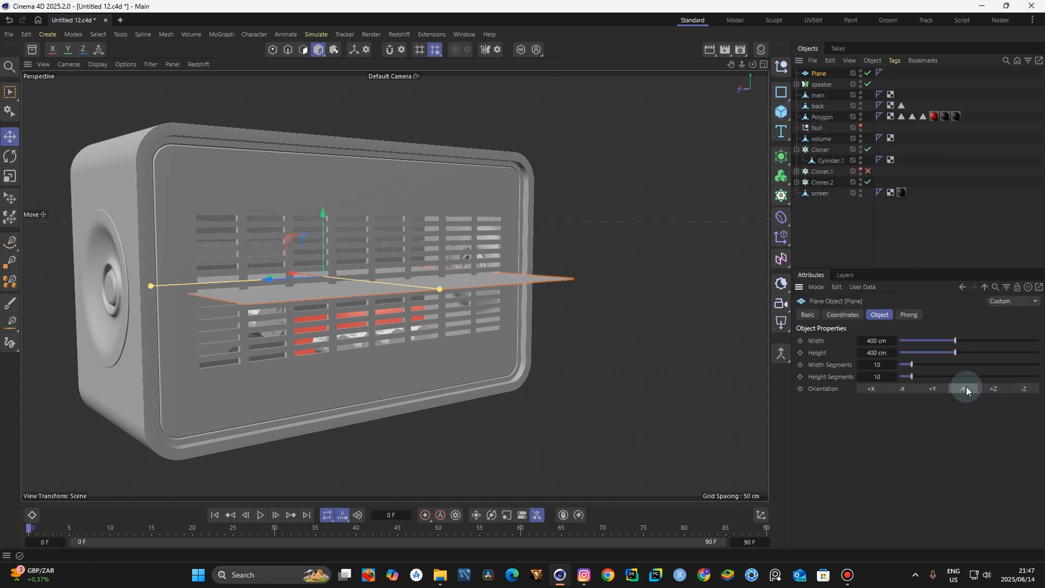
pyautogui.click(994, 388)
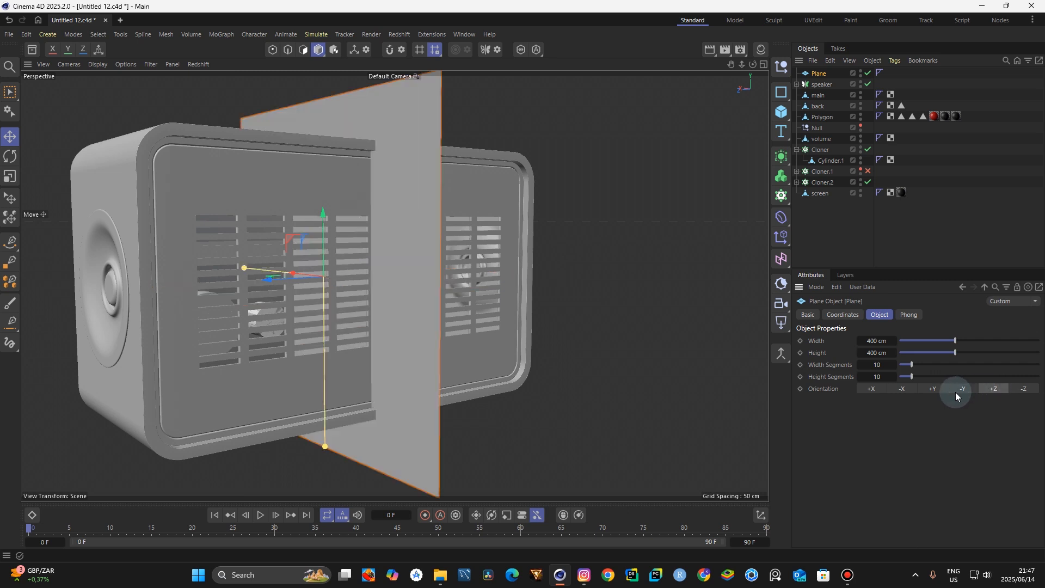
pyautogui.click(872, 390)
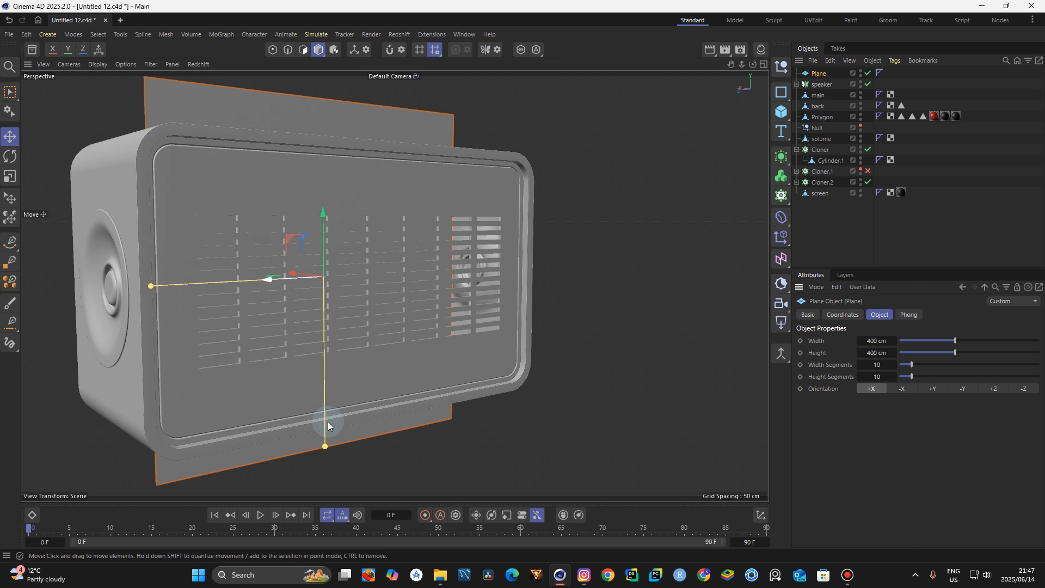
# Reduce the plane's width to about 243 cm and move it along its X axis to just behind the slotted back panel
pyautogui.moveTo(326, 442); pyautogui.dragTo(329, 402)
pyautogui.moveTo(752, 64); pyautogui.dragTo(807, 106)
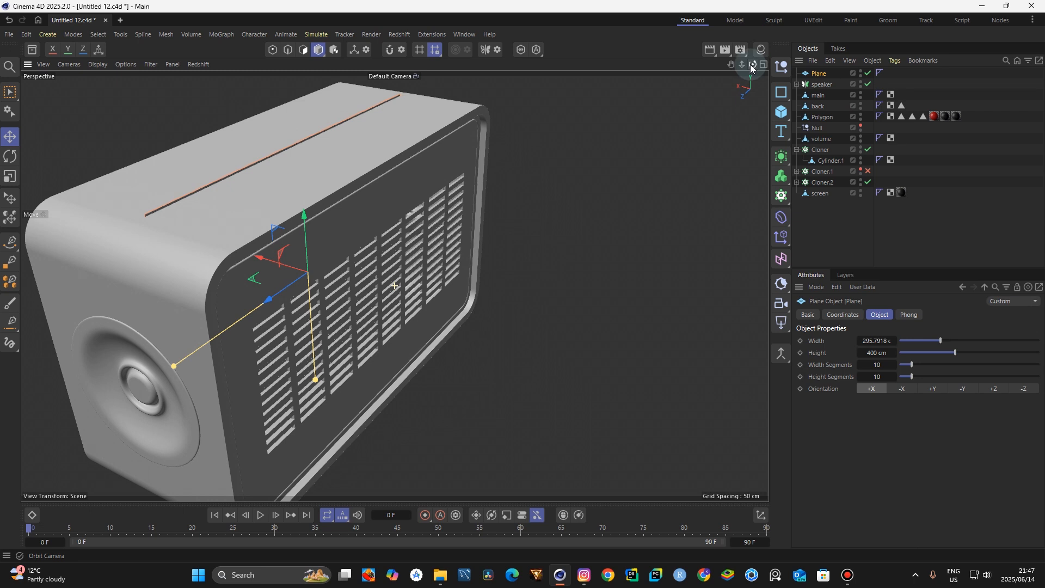
pyautogui.moveTo(273, 256); pyautogui.dragTo(321, 289)
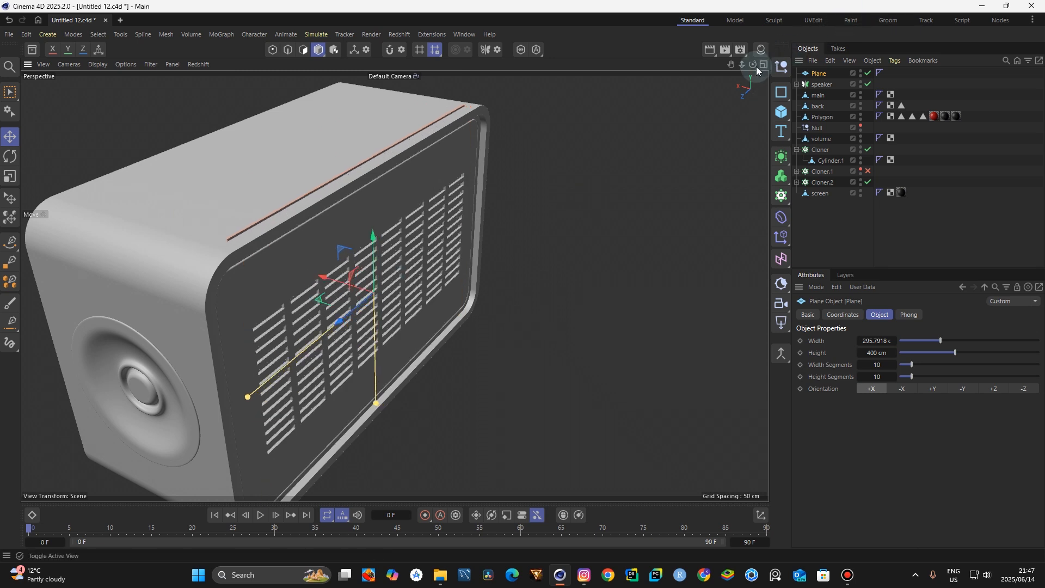
pyautogui.moveTo(741, 64); pyautogui.dragTo(686, 50)
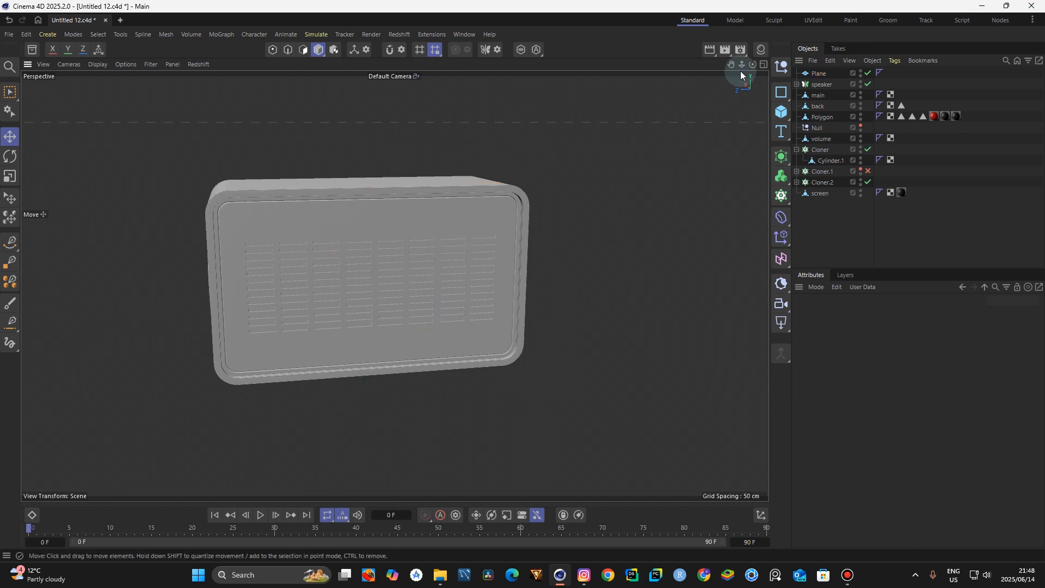
# Apply the Basic Rubber material to the plane behind the vents, close the Material Manager and deselect the plane
pyautogui.click(762, 49)
pyautogui.click(821, 84)
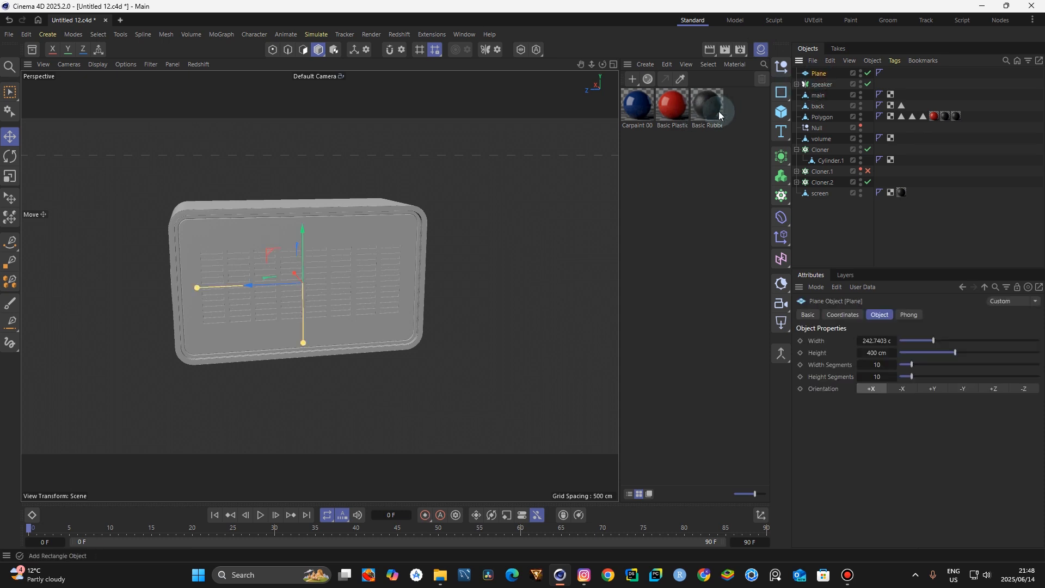
pyautogui.click(711, 105)
pyautogui.rightClick(710, 103)
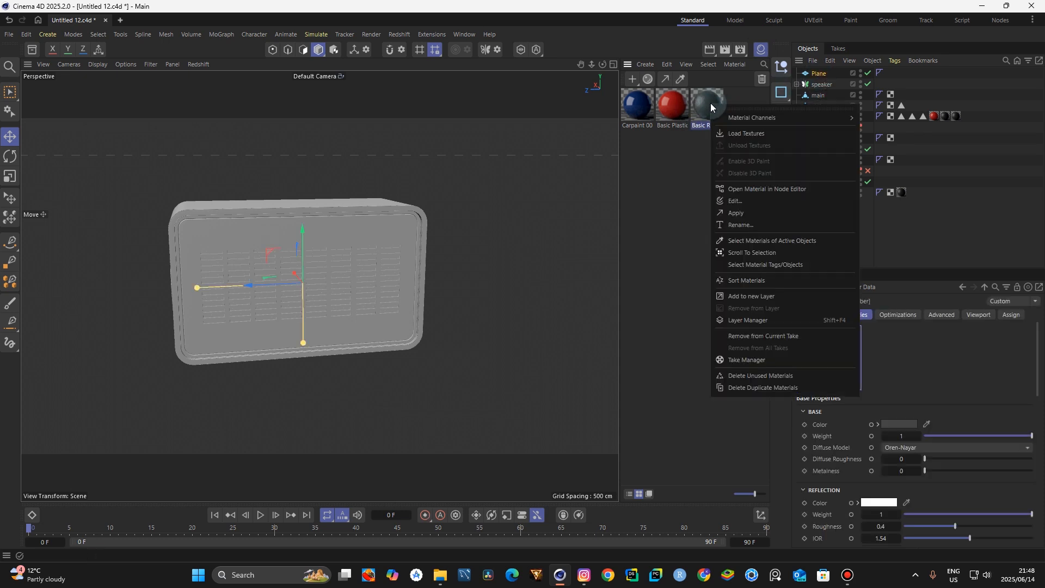
pyautogui.click(726, 213)
pyautogui.click(762, 50)
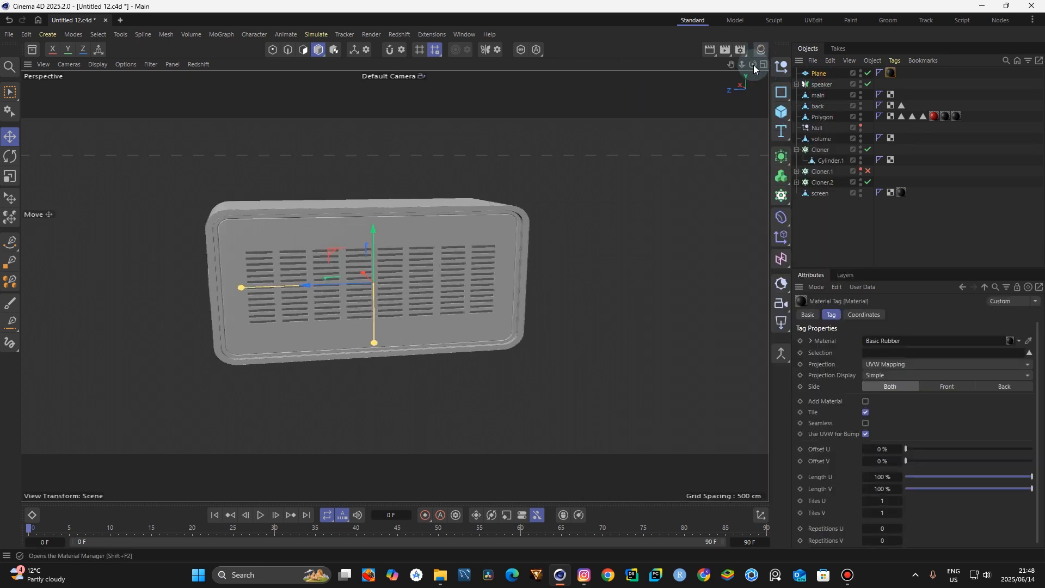
pyautogui.click(701, 135)
# Browse the Instagram profile's reference posts and open the angled render of the complete radio with its top handle
pyautogui.moveTo(752, 64); pyautogui.dragTo(345, 108)
pyautogui.click(584, 575)
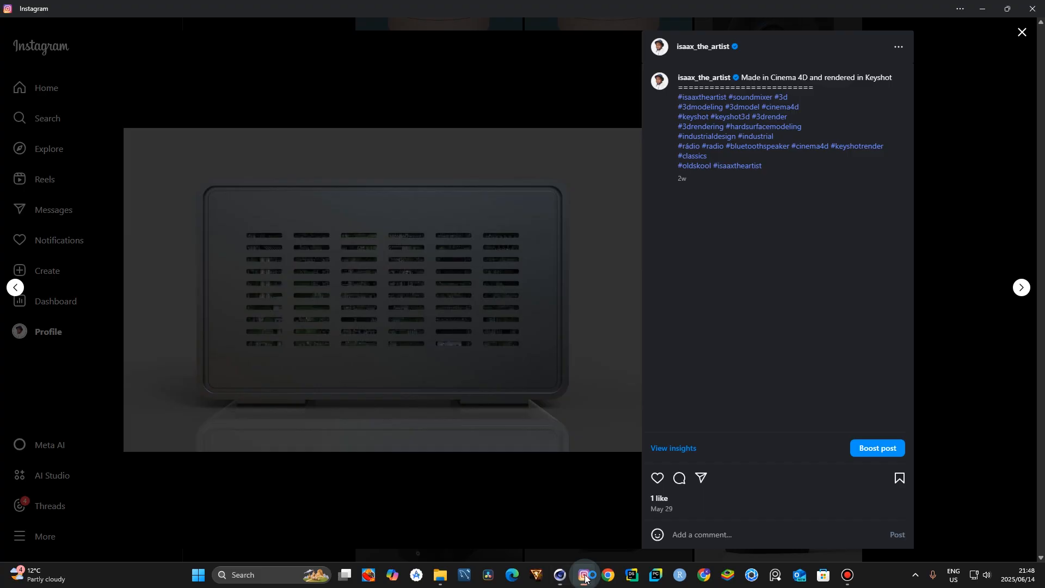
pyautogui.click(1025, 36)
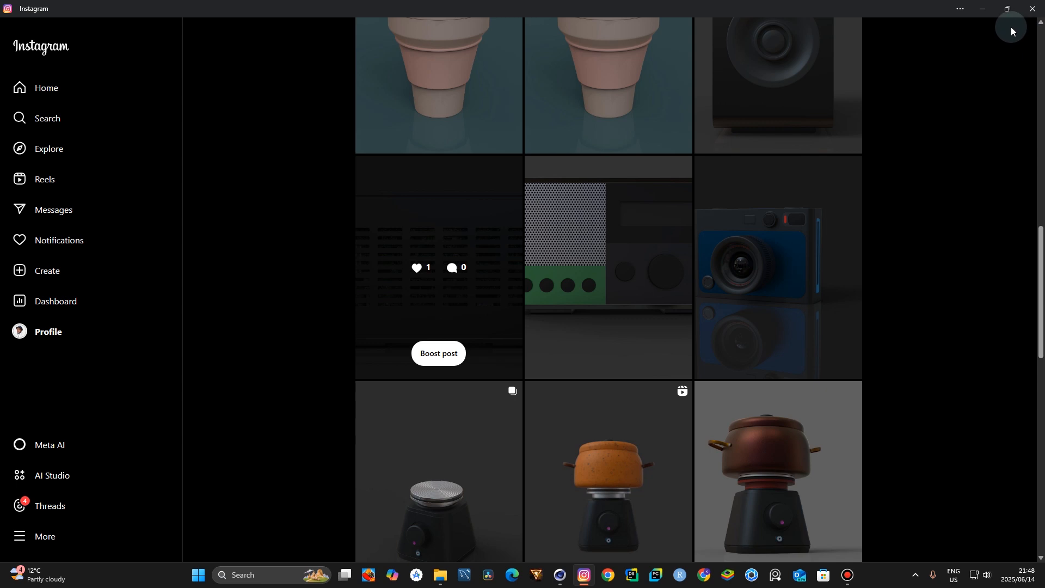
pyautogui.scroll(5, 753, 343)
pyautogui.scroll(5, 756, 348)
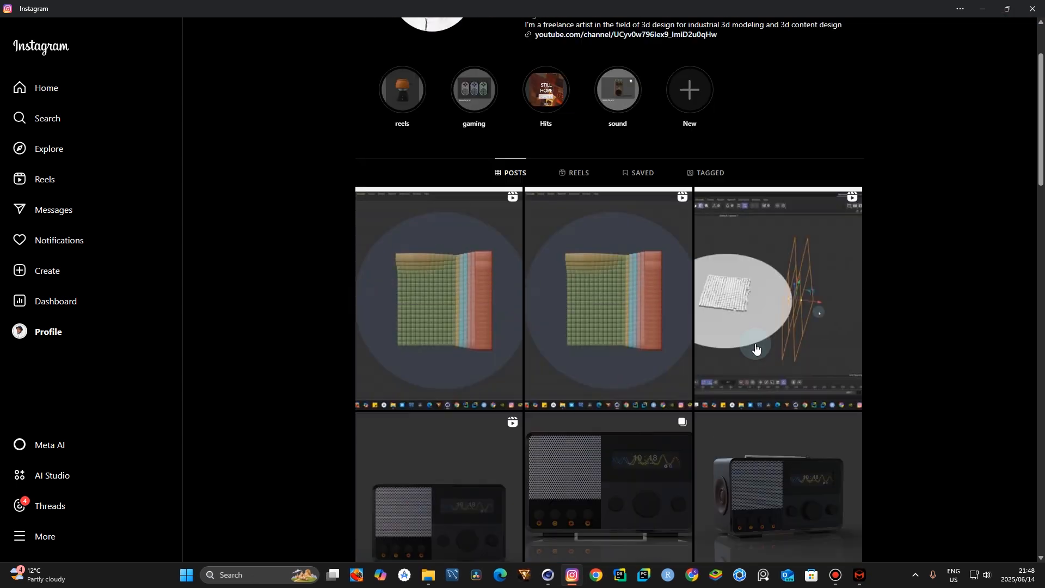
pyautogui.scroll(-5, 755, 349)
pyautogui.scroll(-3, 755, 348)
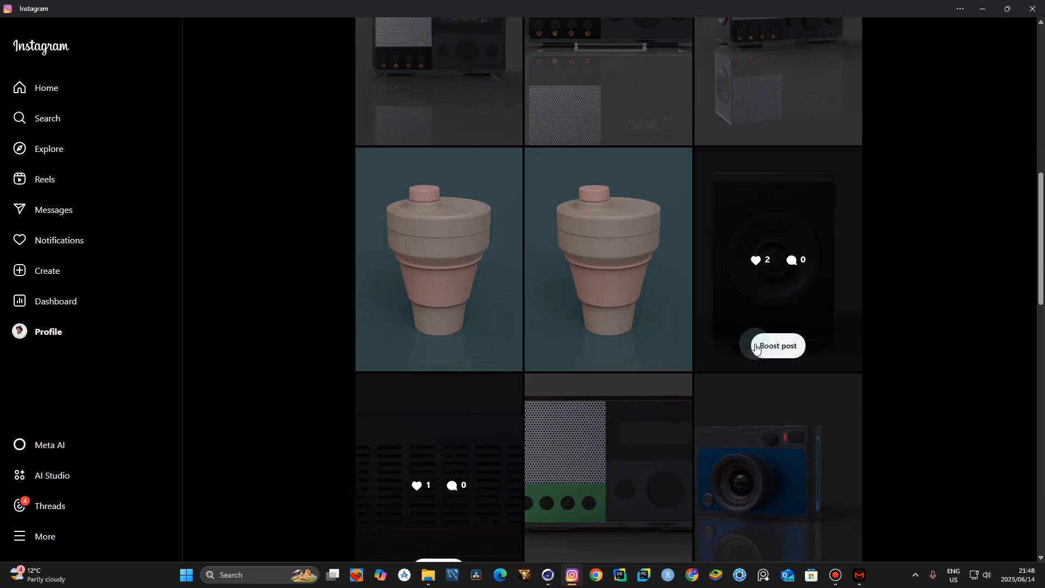
pyautogui.scroll(-3, 755, 348)
pyautogui.scroll(5, 618, 292)
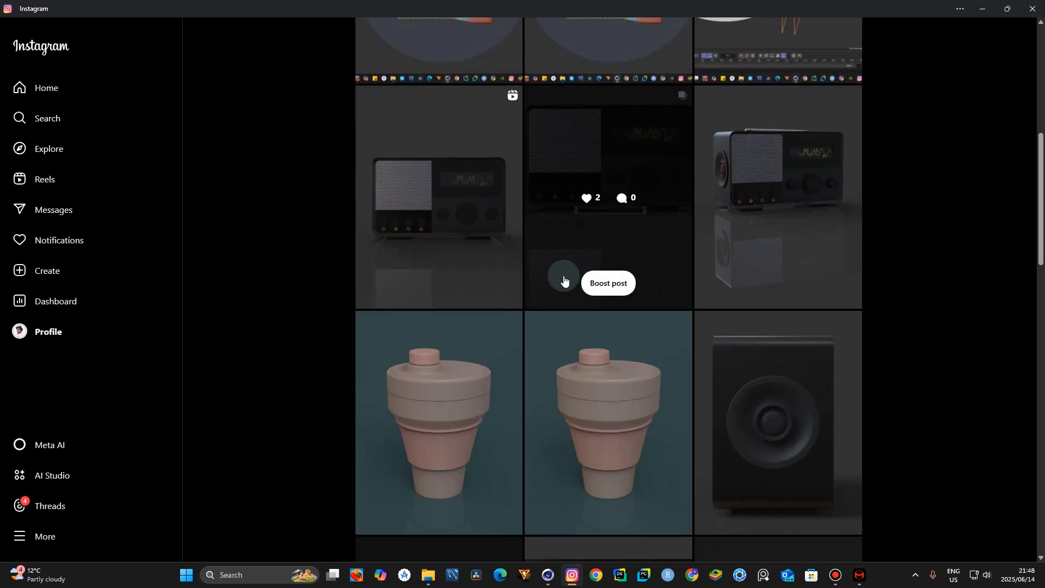
pyautogui.scroll(3, 626, 288)
pyautogui.click(749, 314)
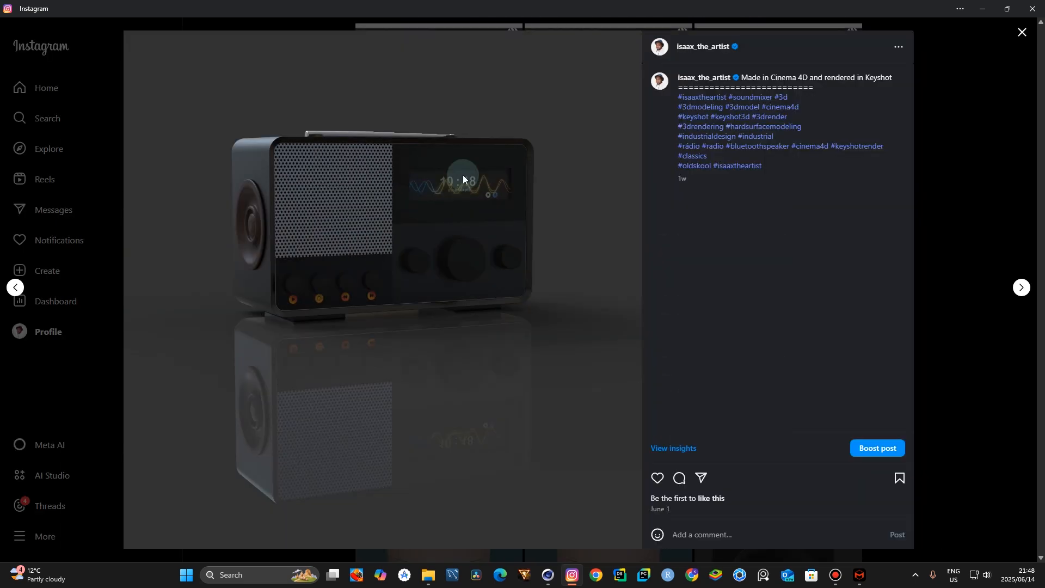
# Switch back to Cinema 4D, add a Cube primitive and raise it toward the top of the radio
pyautogui.click(555, 577)
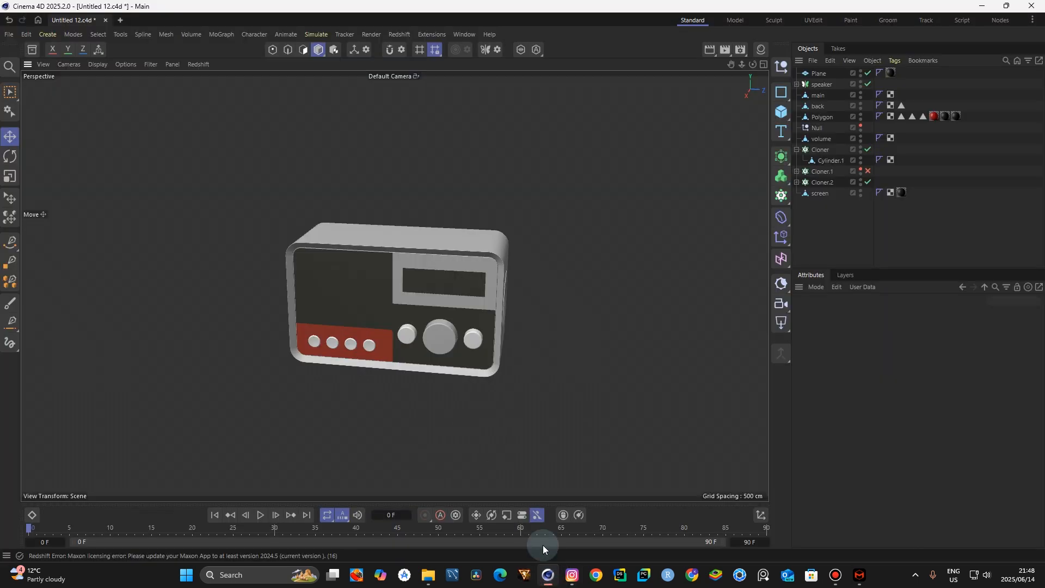
pyautogui.click(781, 116)
pyautogui.scroll(3, 444, 243)
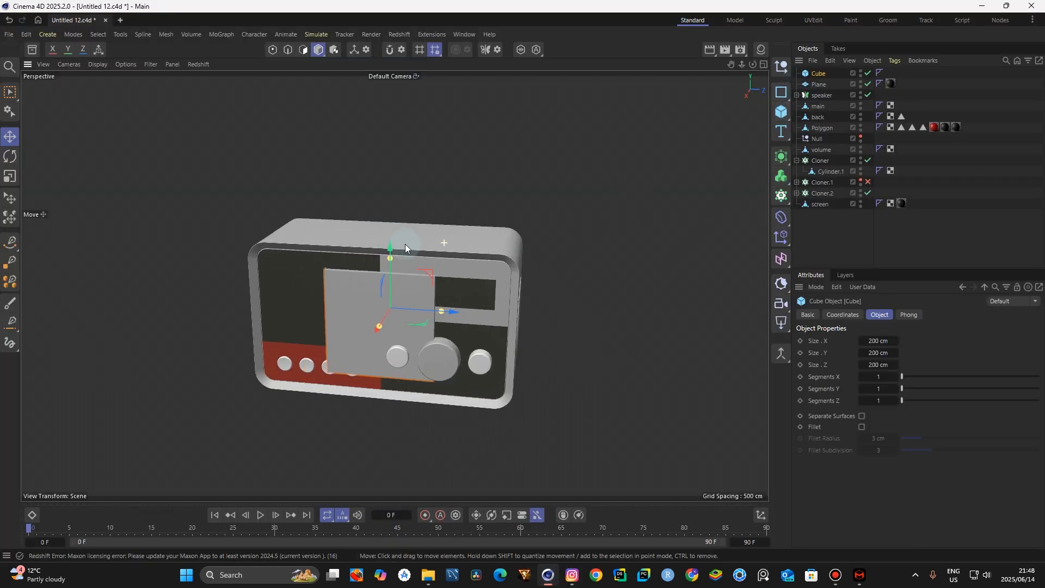
pyautogui.moveTo(393, 248); pyautogui.dragTo(403, 226)
pyautogui.scroll(3, 402, 228)
# Resize the cube to about 81 × 49 × 366 cm and position it vertically so it sits partly sunk into the radio's top
pyautogui.moveTo(752, 64); pyautogui.dragTo(637, 106)
pyautogui.moveTo(377, 262); pyautogui.dragTo(405, 250)
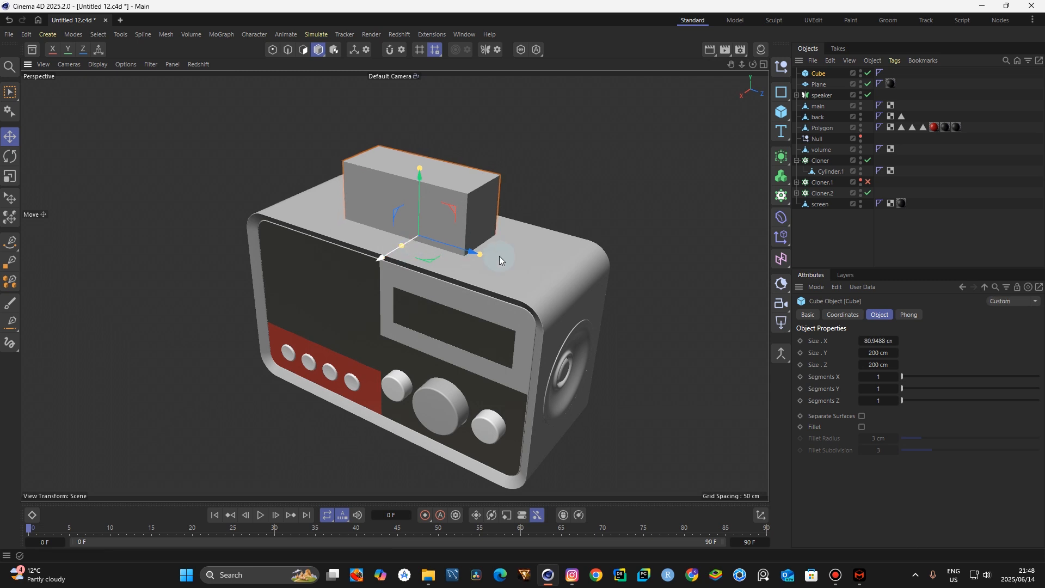
pyautogui.moveTo(483, 256); pyautogui.dragTo(535, 273)
pyautogui.moveTo(420, 169); pyautogui.dragTo(423, 208)
pyautogui.moveTo(424, 171); pyautogui.dragTo(429, 115)
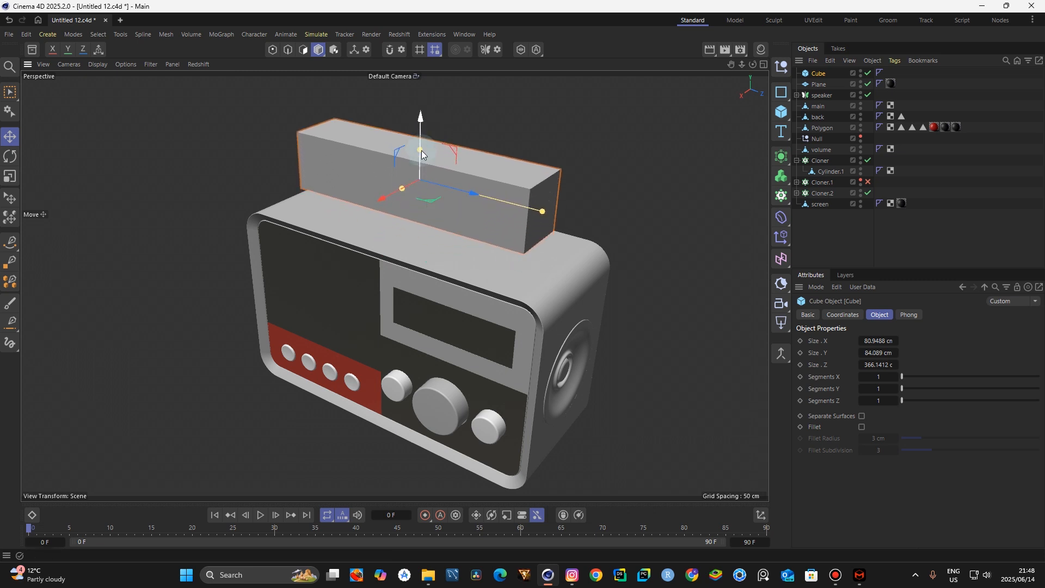
pyautogui.moveTo(420, 158)
pyautogui.mouseDown()
pyautogui.moveTo(420, 168)
pyautogui.moveTo(420, 143)
pyautogui.moveTo(419, 167)
pyautogui.moveTo(419, 129)
pyautogui.moveTo(419, 163)
pyautogui.mouseUp()
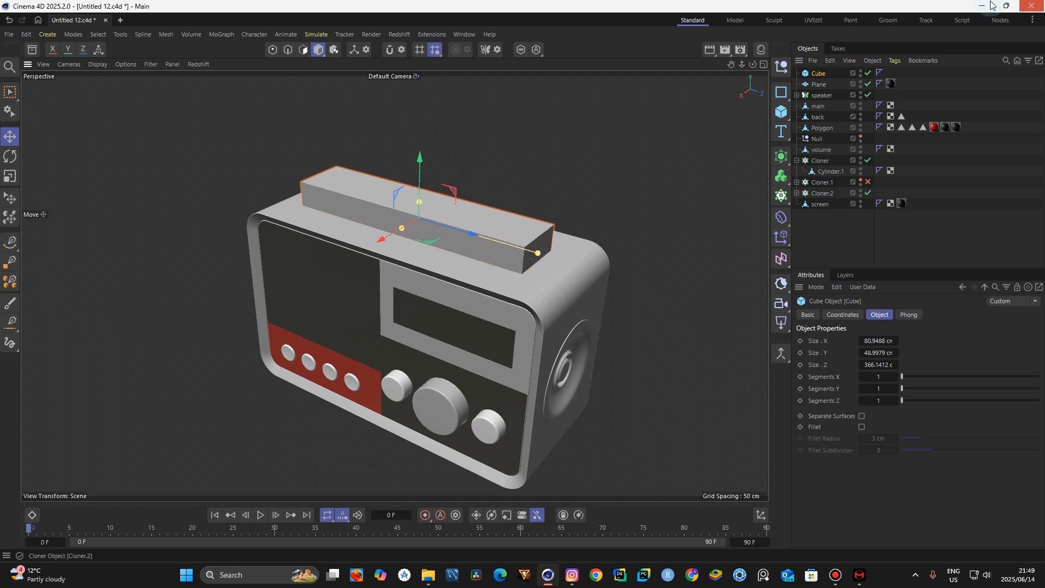
# Group the main body and the cube under a new Boolean and set its operation to Subtract to cut the top recess
pyautogui.click(816, 108)
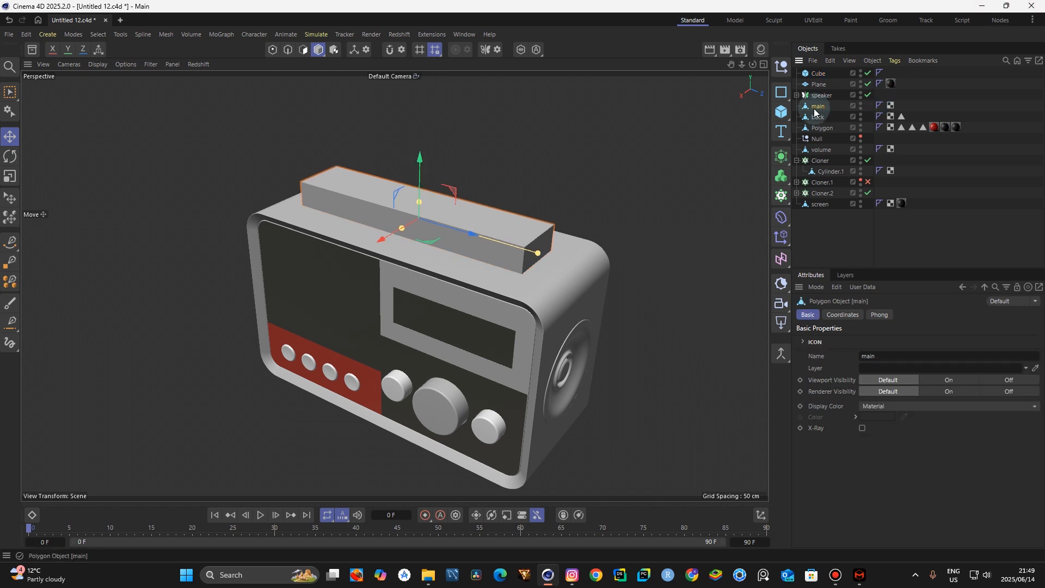
pyautogui.click(784, 162)
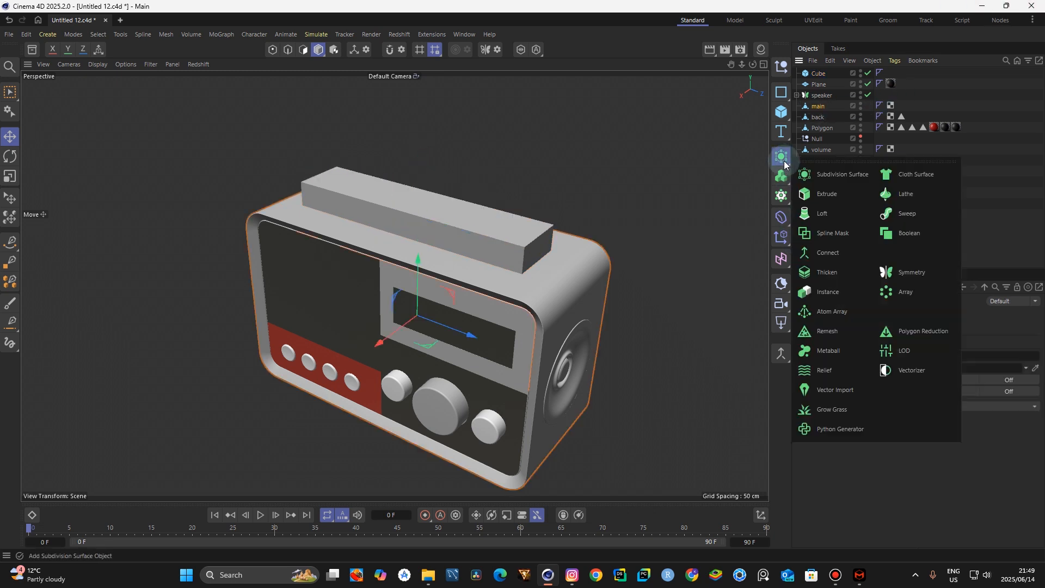
pyautogui.click(919, 233)
pyautogui.moveTo(818, 76); pyautogui.dragTo(825, 121)
pyautogui.click(822, 95)
pyautogui.click(925, 340)
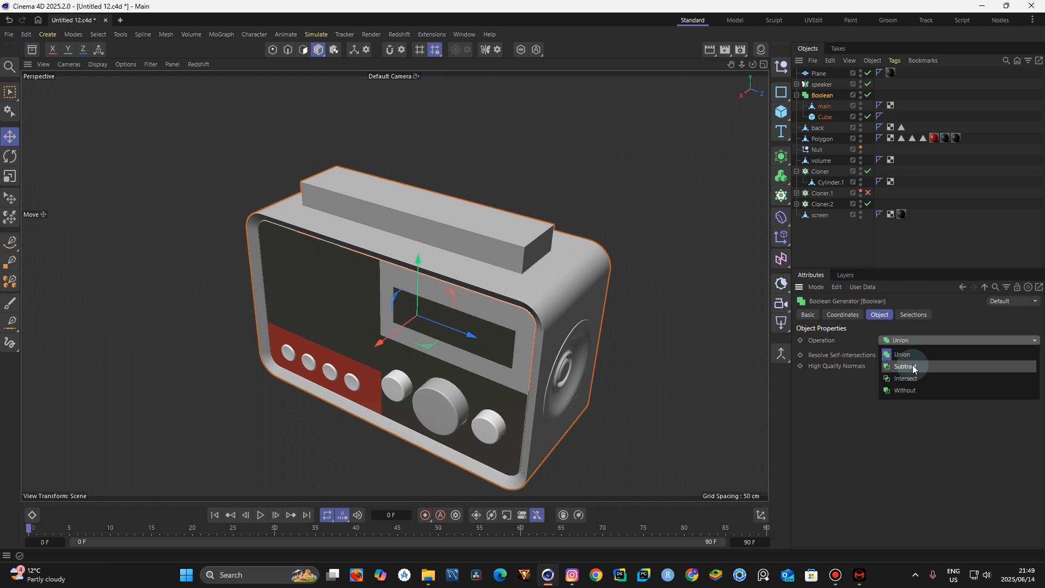
pyautogui.click(905, 366)
# Lower the cutting cube about 9 cm and narrow its X size to about 66 cm
pyautogui.click(825, 116)
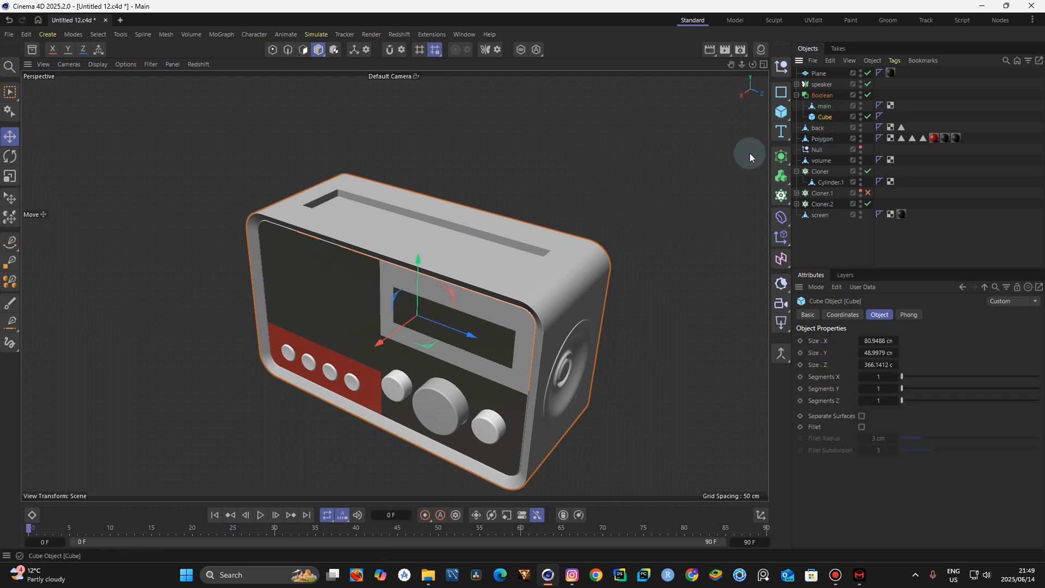
pyautogui.moveTo(423, 155); pyautogui.dragTo(421, 162)
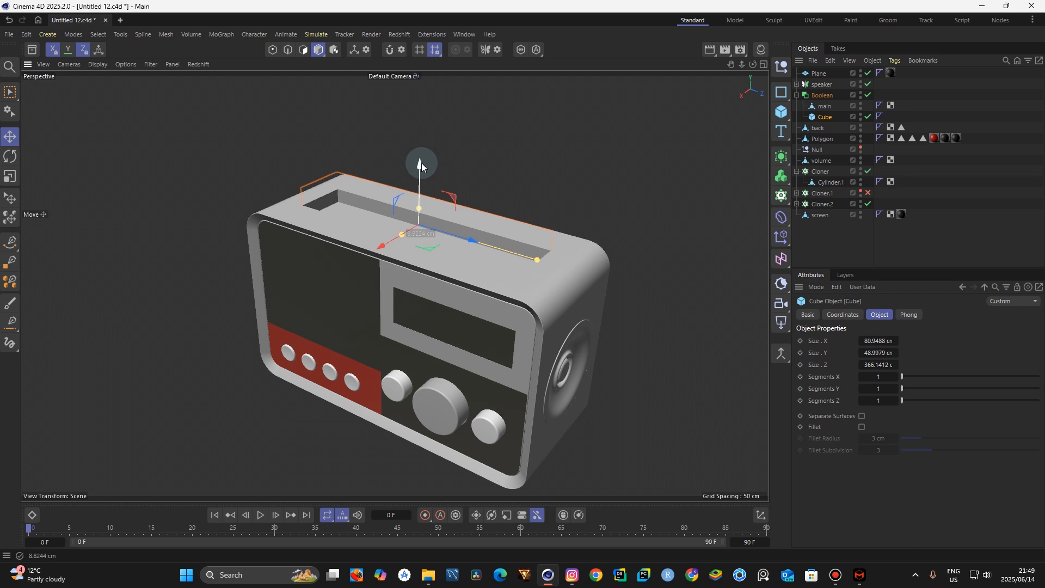
pyautogui.moveTo(753, 64); pyautogui.dragTo(440, 253)
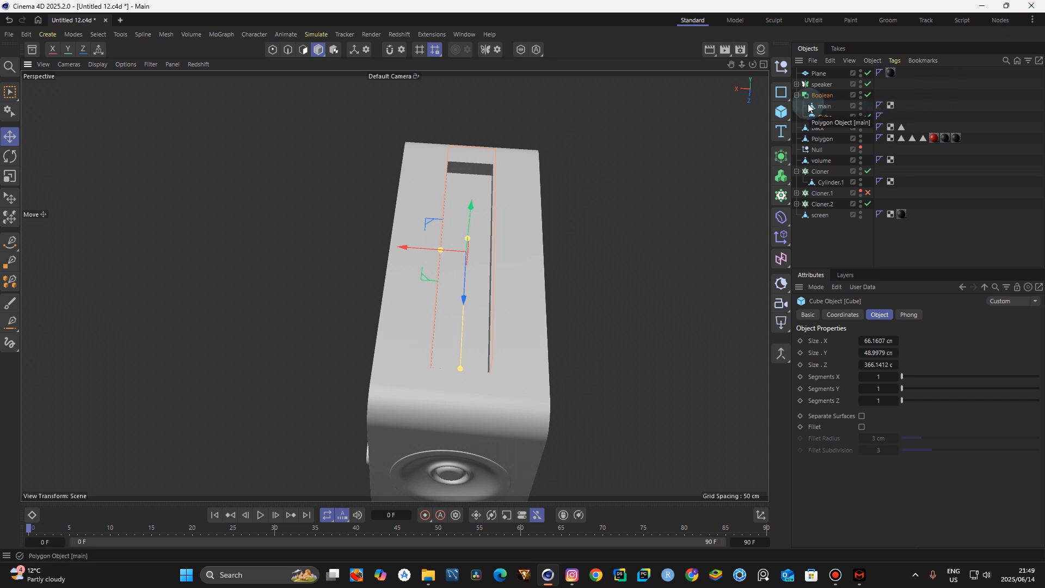
# Make the cube editable and bevel its four vertical edges with a 19.2 cm offset and 20 subdivisions
pyautogui.press('c')
pyautogui.click(286, 51)
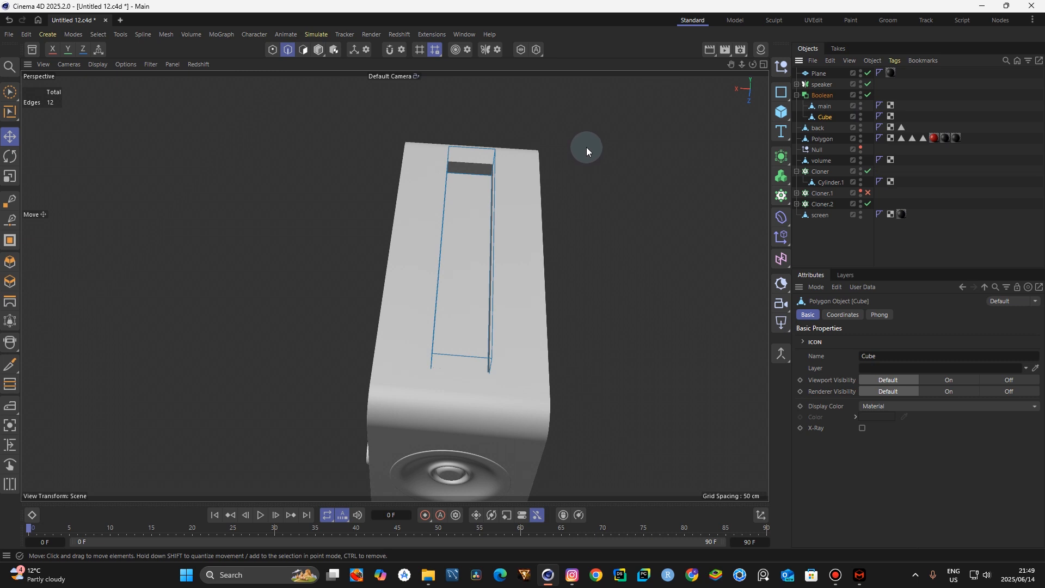
pyautogui.press('u')
pyautogui.press('b')
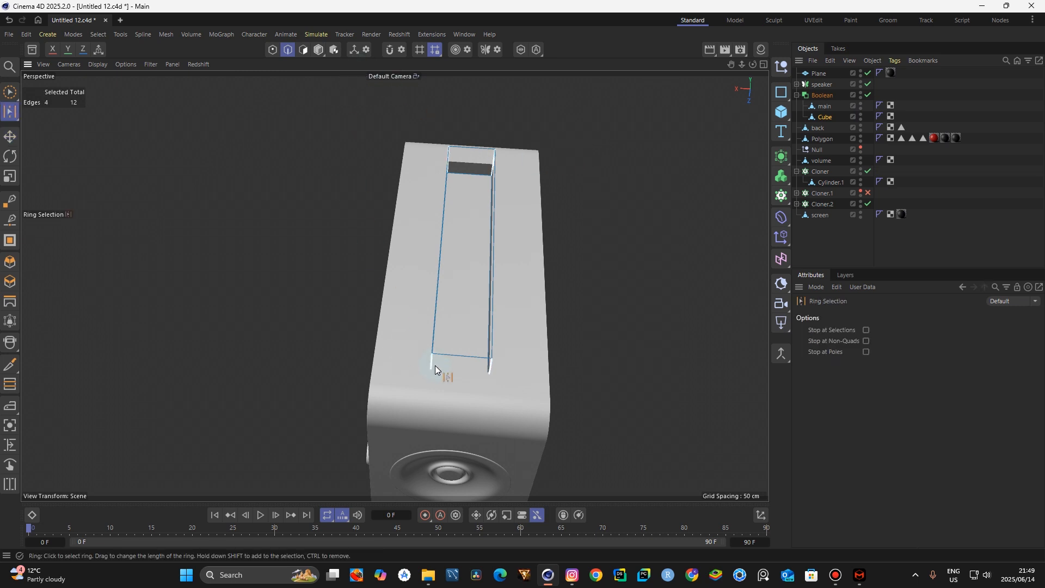
pyautogui.click(12, 261)
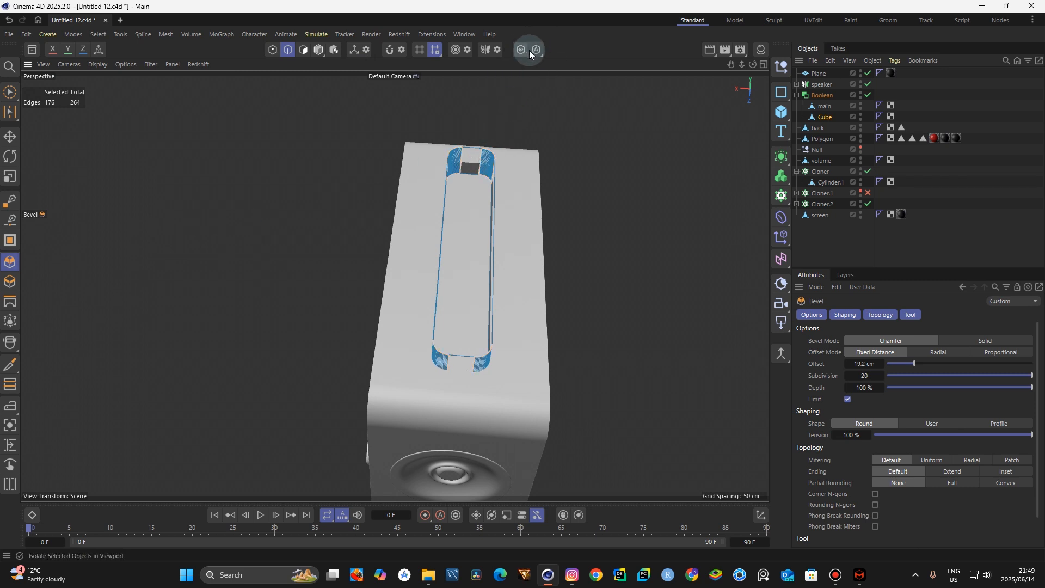
# Select the edge loop around the cube's underside, disabling the Boolean and isolating the cube only while selecting
pyautogui.click(868, 96)
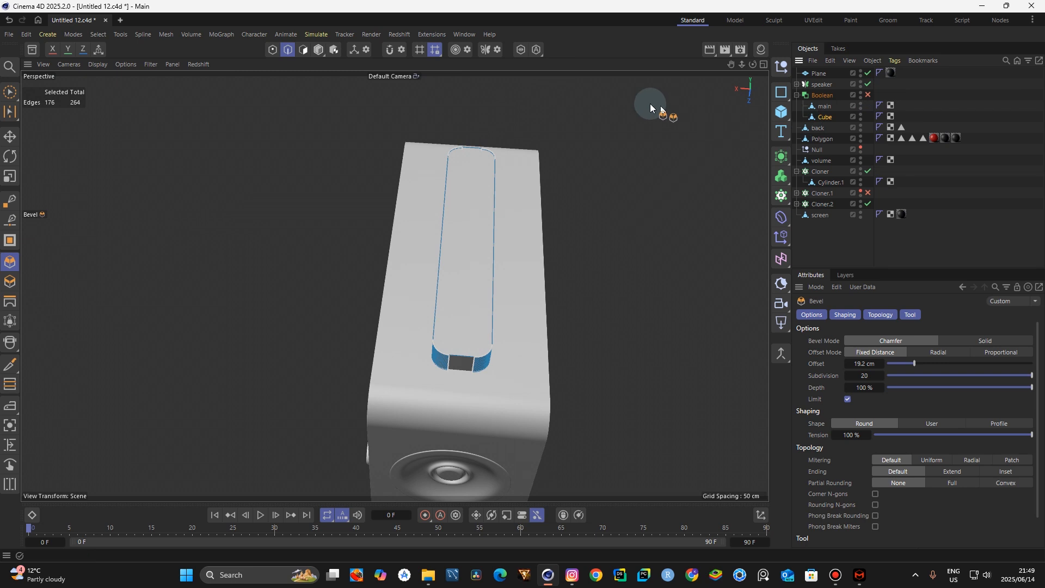
pyautogui.click(519, 50)
pyautogui.moveTo(752, 64); pyautogui.dragTo(762, 119)
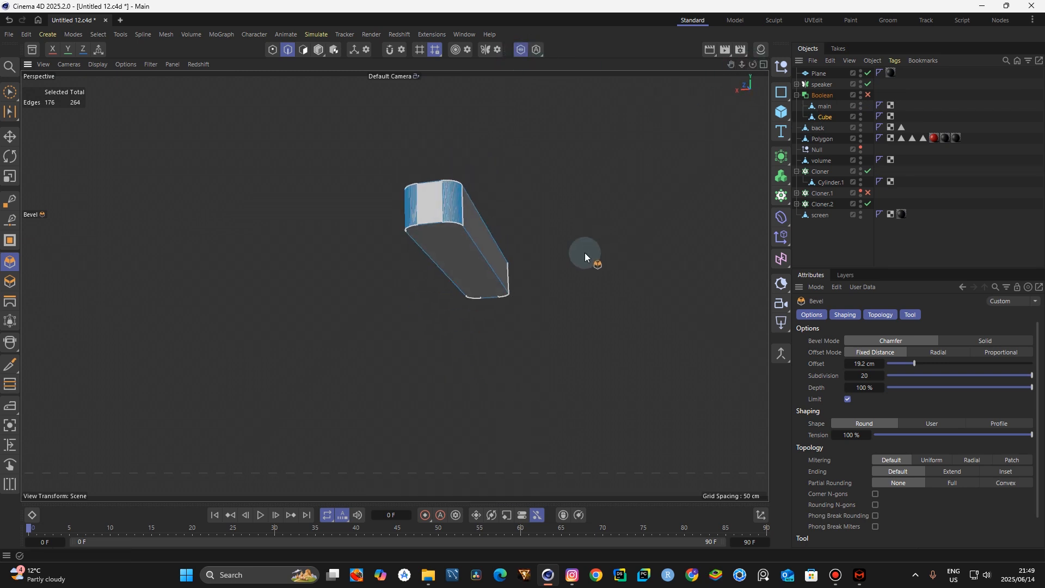
pyautogui.press('u')
pyautogui.press('l')
pyautogui.click(462, 233)
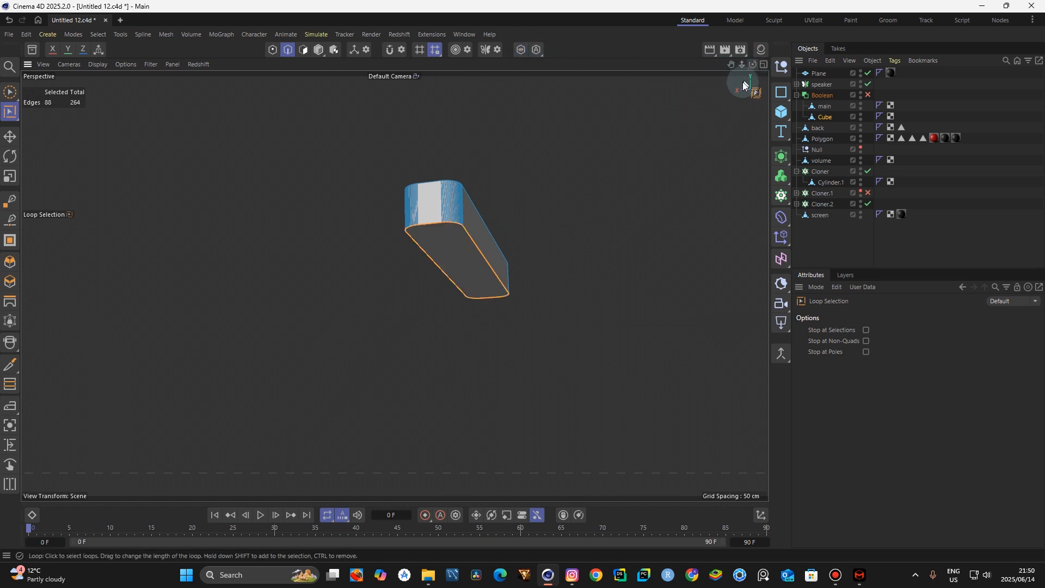
pyautogui.moveTo(753, 65); pyautogui.dragTo(734, 87)
pyautogui.click(867, 95)
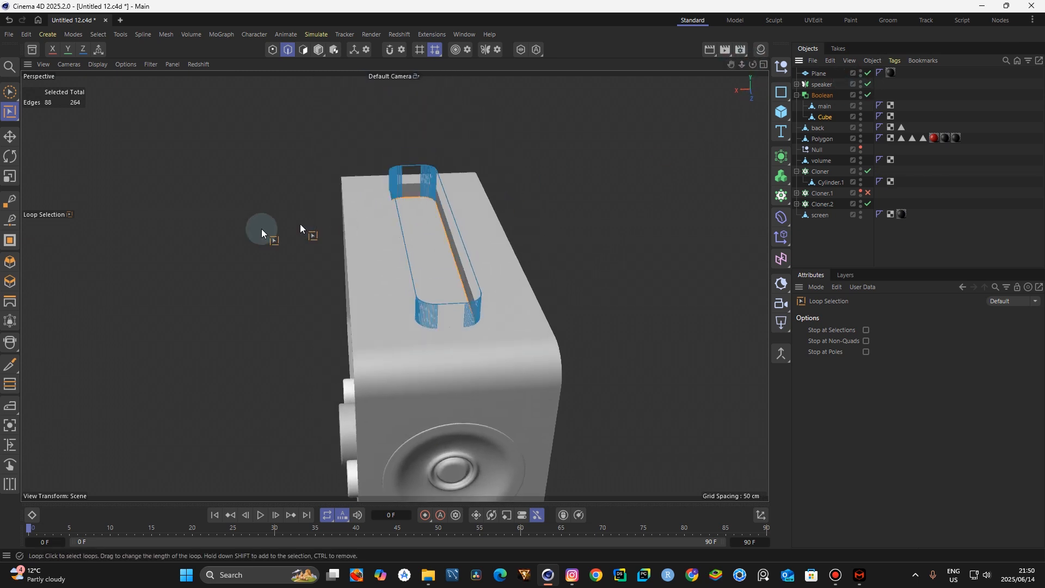
# Bevel the cube's bottom edge loop with a 12.3 cm offset and 20 subdivisions, and return to Model mode
pyautogui.click(10, 262)
pyautogui.keyDown('alt'); pyautogui.moveTo(340, 251); pyautogui.dragTo(380, 233); pyautogui.keyUp('alt')
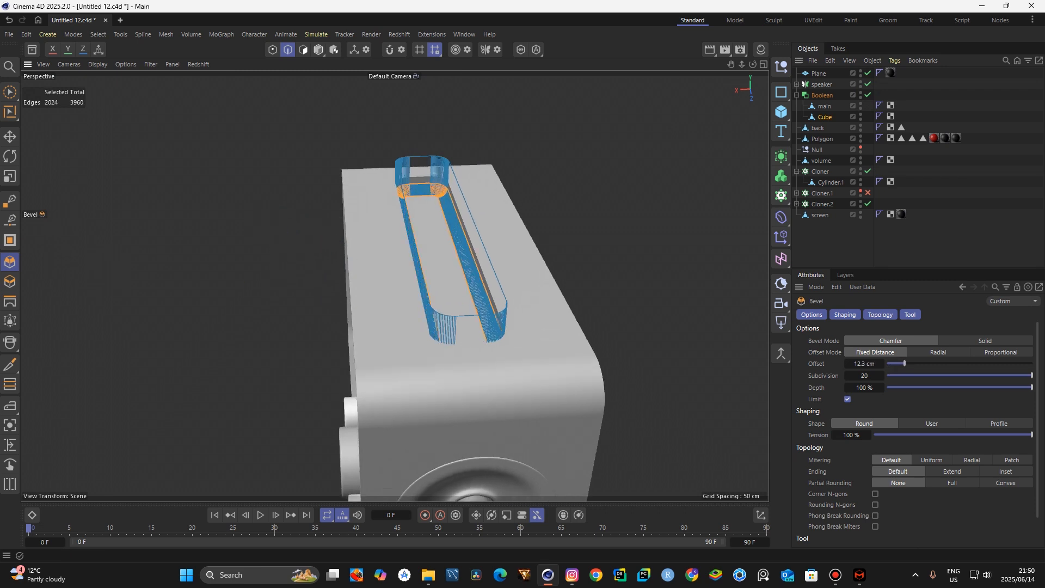
pyautogui.click(367, 21)
pyautogui.click(320, 50)
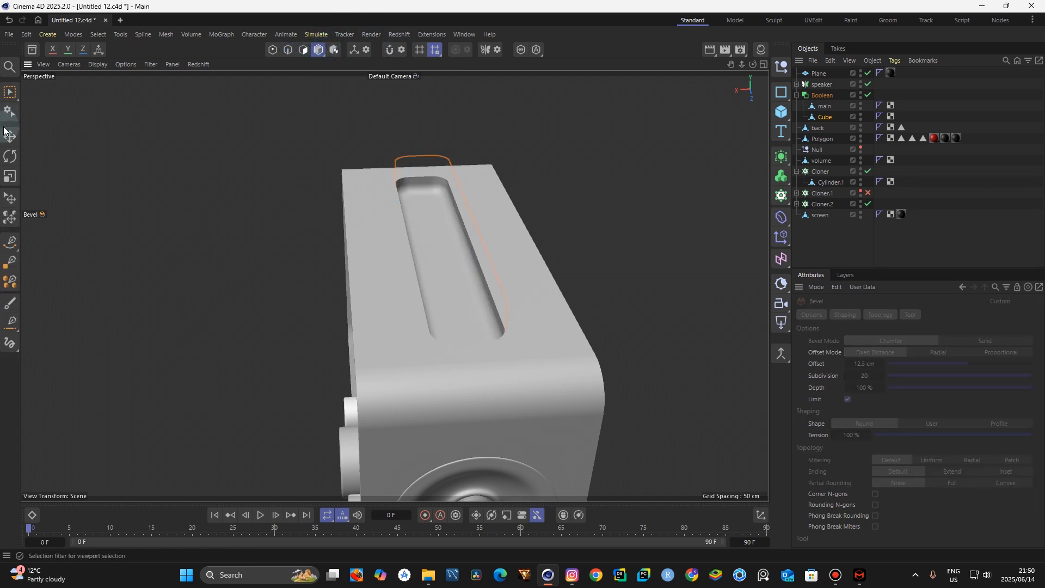
# Move the cutting cube slightly down to deepen the rounded recess in the radio's top, and deselect it
pyautogui.press('e')
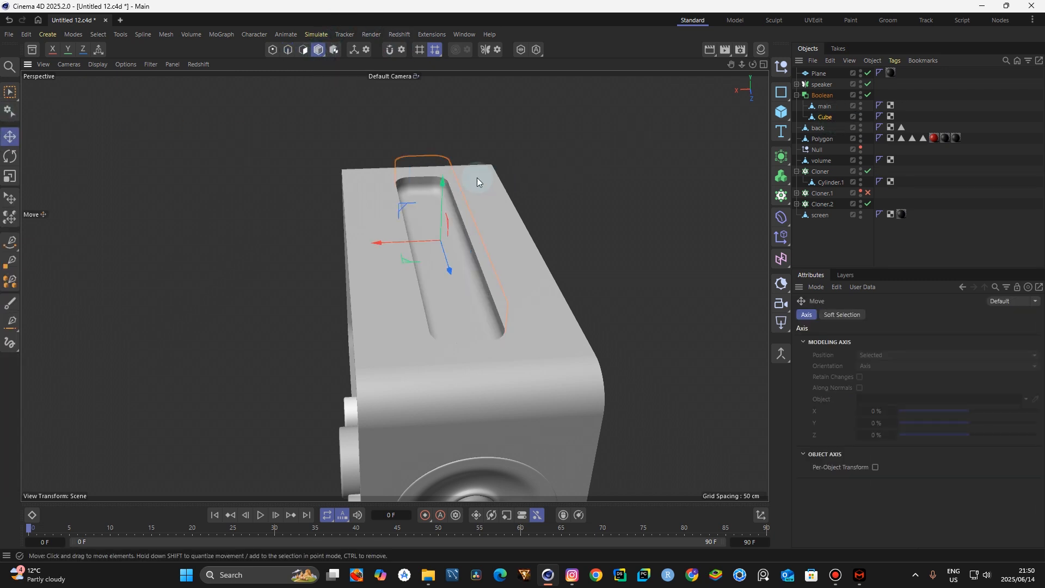
pyautogui.moveTo(442, 182); pyautogui.dragTo(442, 192)
pyautogui.click(551, 148)
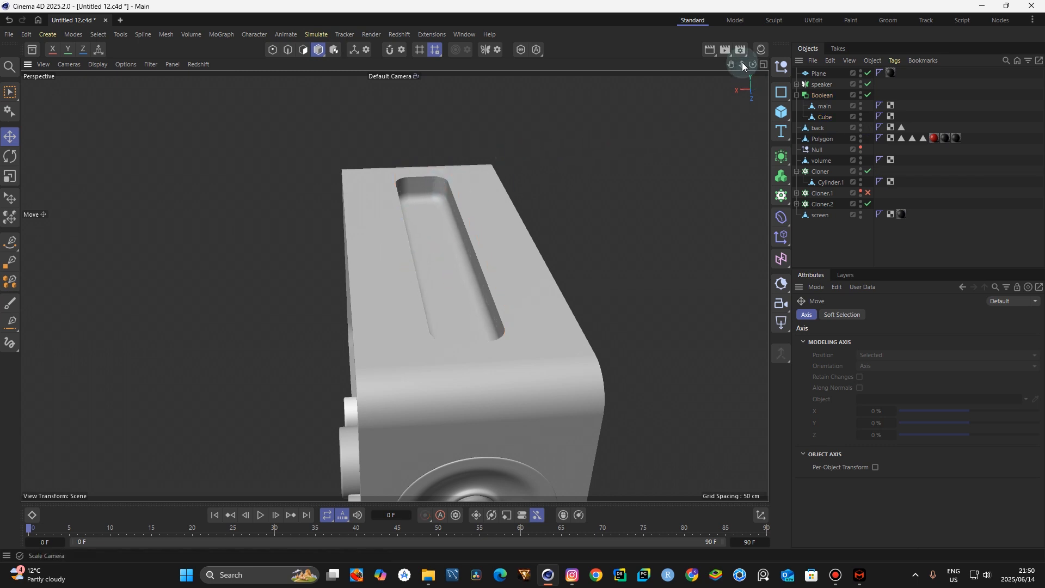
# Inspect the radio's back, switch to Instagram to view the reference render, close that post and return to Cinema 4D
pyautogui.moveTo(742, 63); pyautogui.dragTo(721, 1)
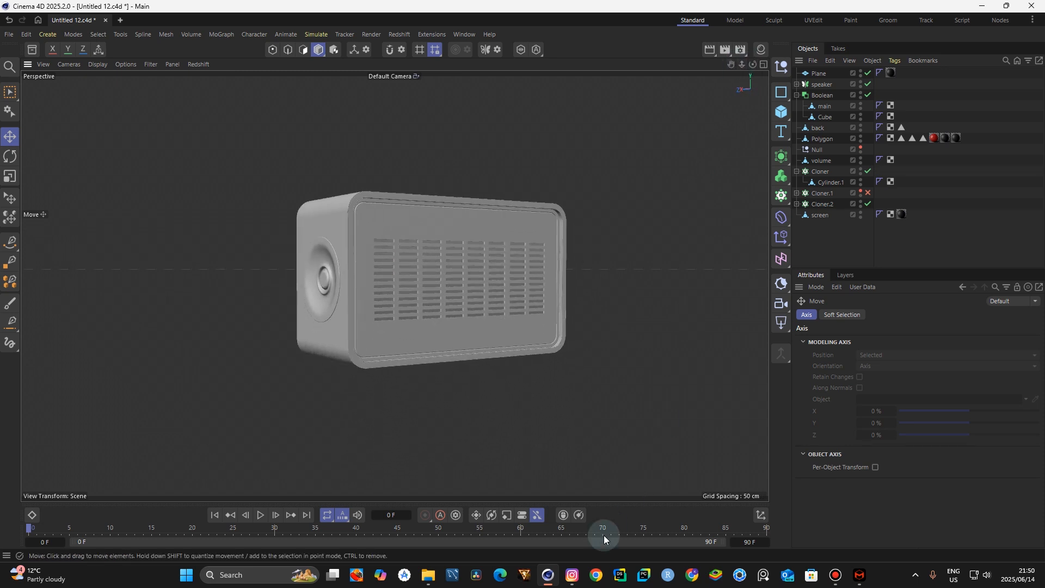
pyautogui.click(582, 551)
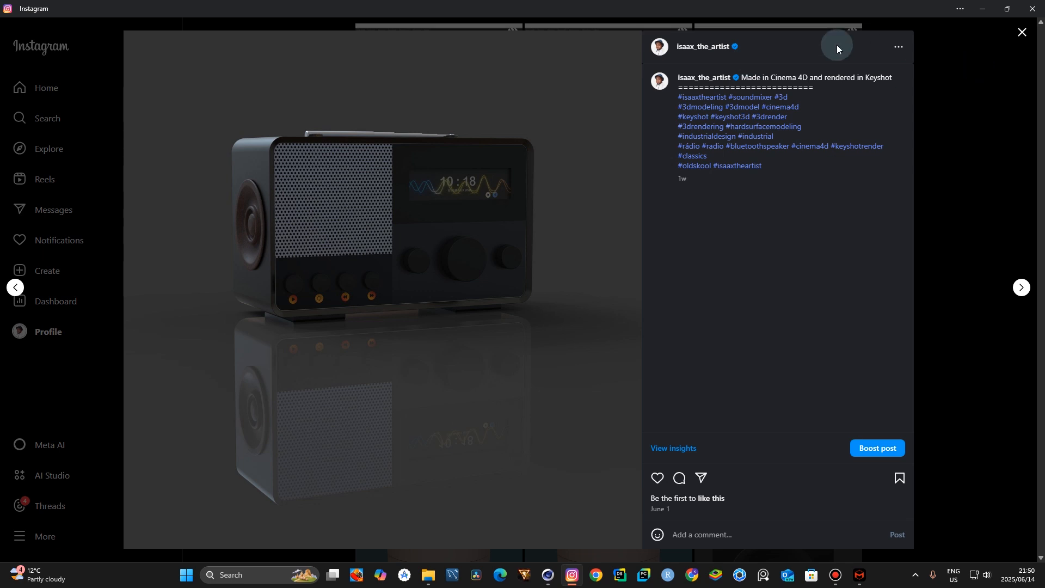
pyautogui.moveTo(717, 49)
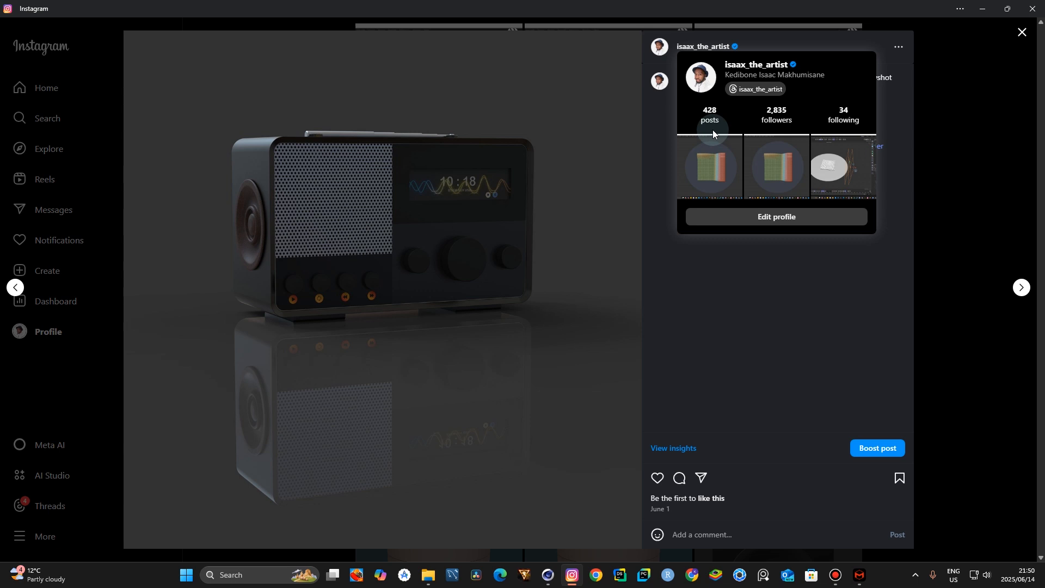
pyautogui.click(1021, 34)
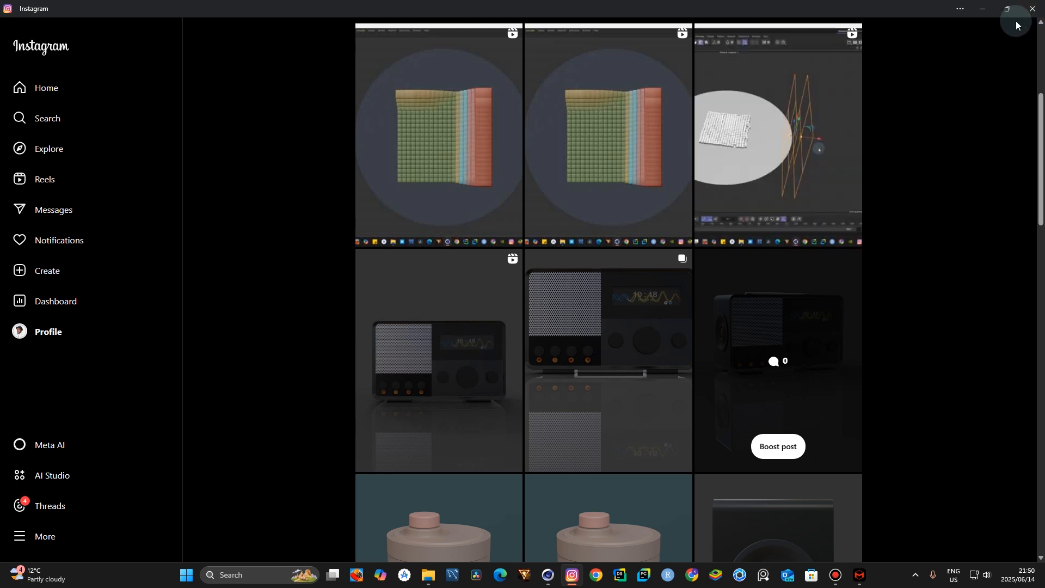
pyautogui.click(548, 575)
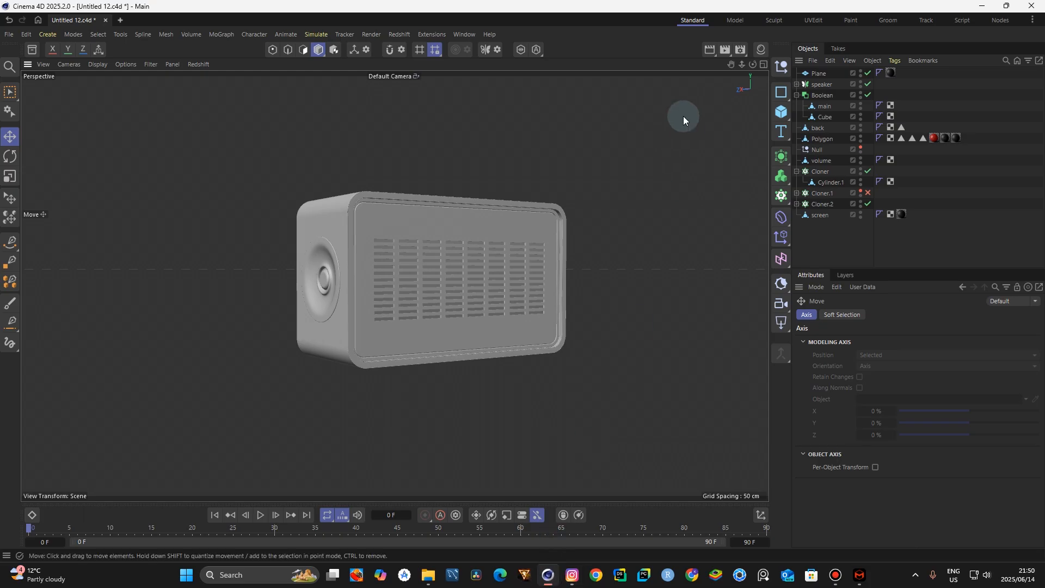
# Review the radio from front and back, switching to the Instagram profile page and back to Cinema 4D in between
pyautogui.moveTo(751, 65); pyautogui.dragTo(730, 61)
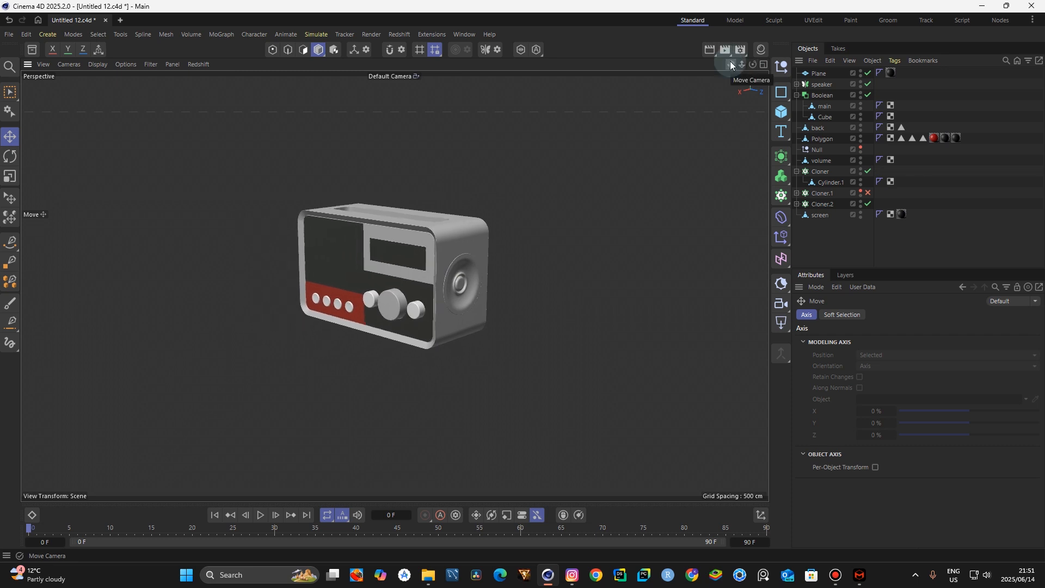
pyautogui.click(572, 575)
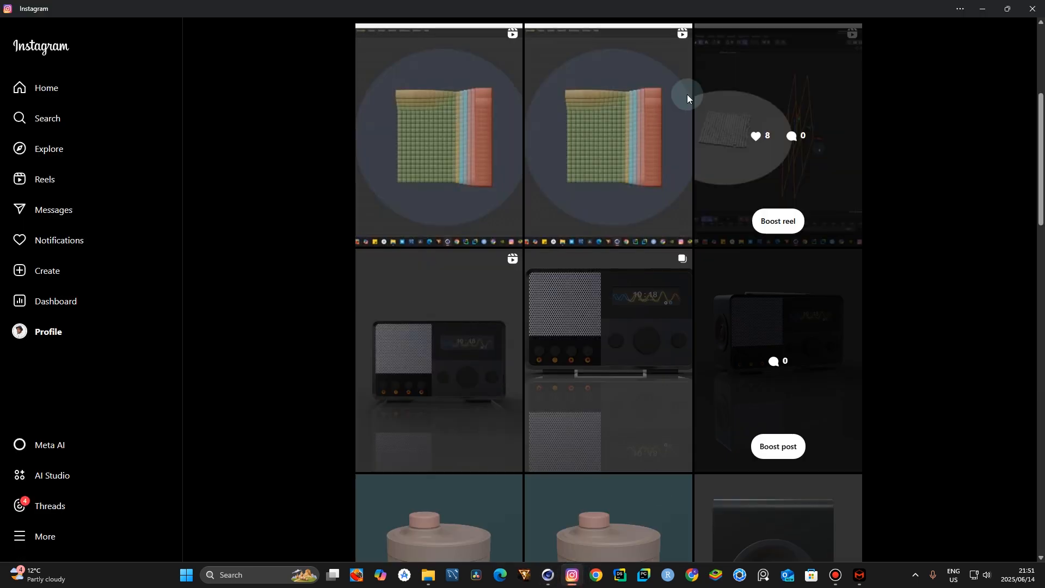
pyautogui.scroll(1, 767, 162)
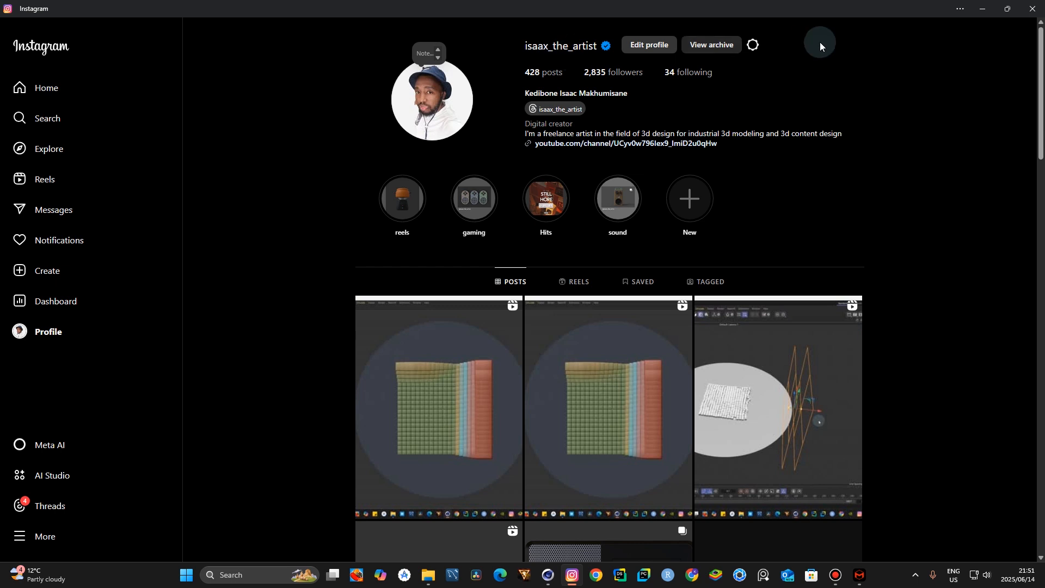
pyautogui.click(549, 581)
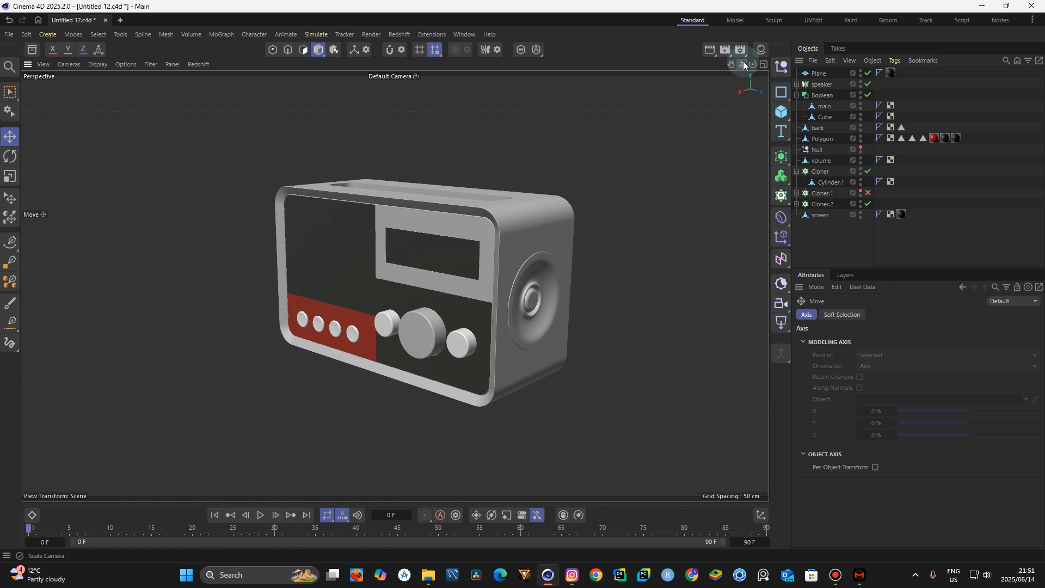
pyautogui.moveTo(744, 64); pyautogui.dragTo(670, 65)
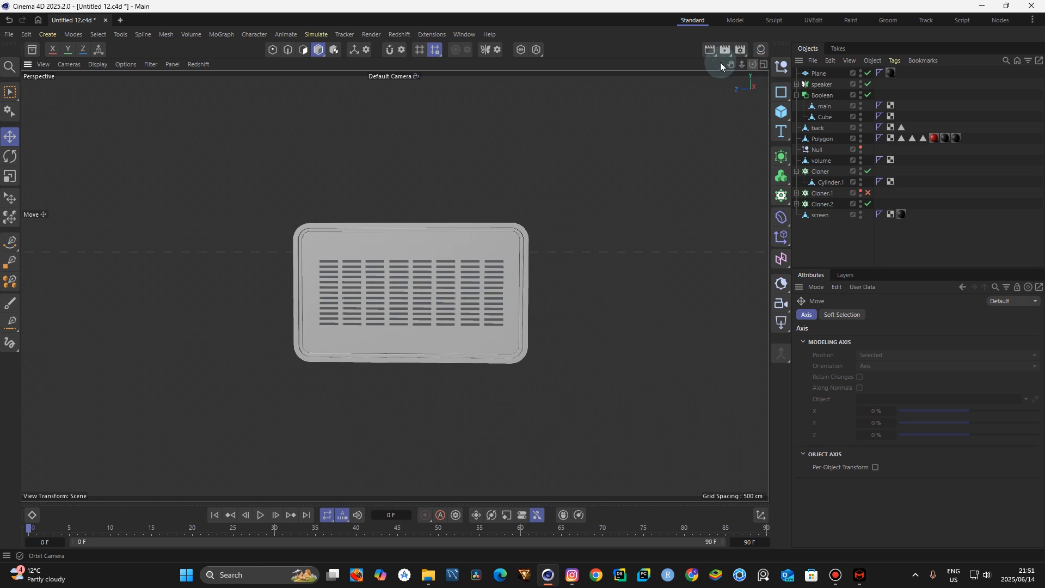
pyautogui.moveTo(740, 63); pyautogui.dragTo(598, 67)
pyautogui.keyDown('alt'); pyautogui.moveTo(395, 285); pyautogui.dragTo(431, 296); pyautogui.keyUp('alt')
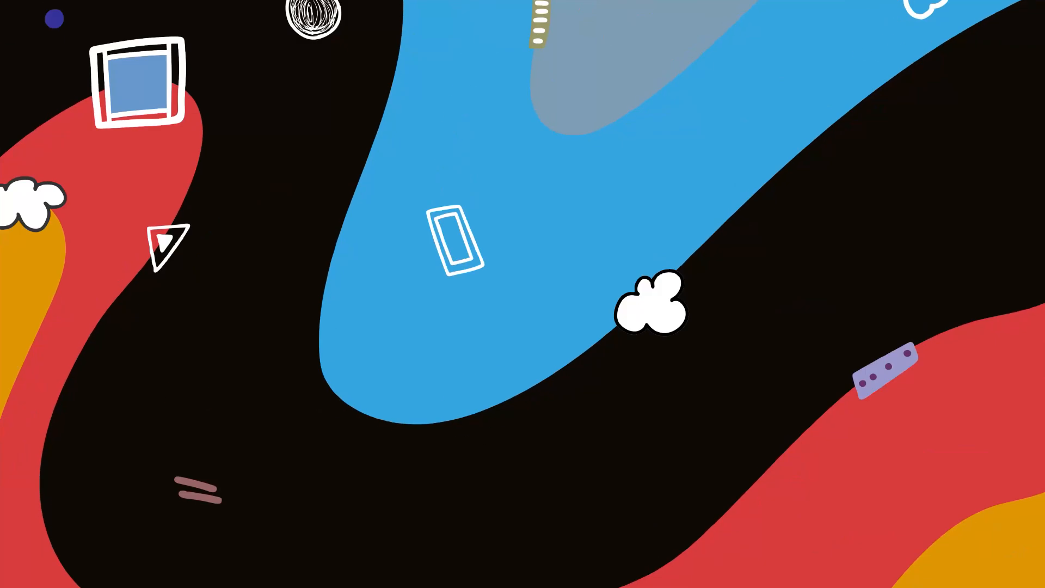